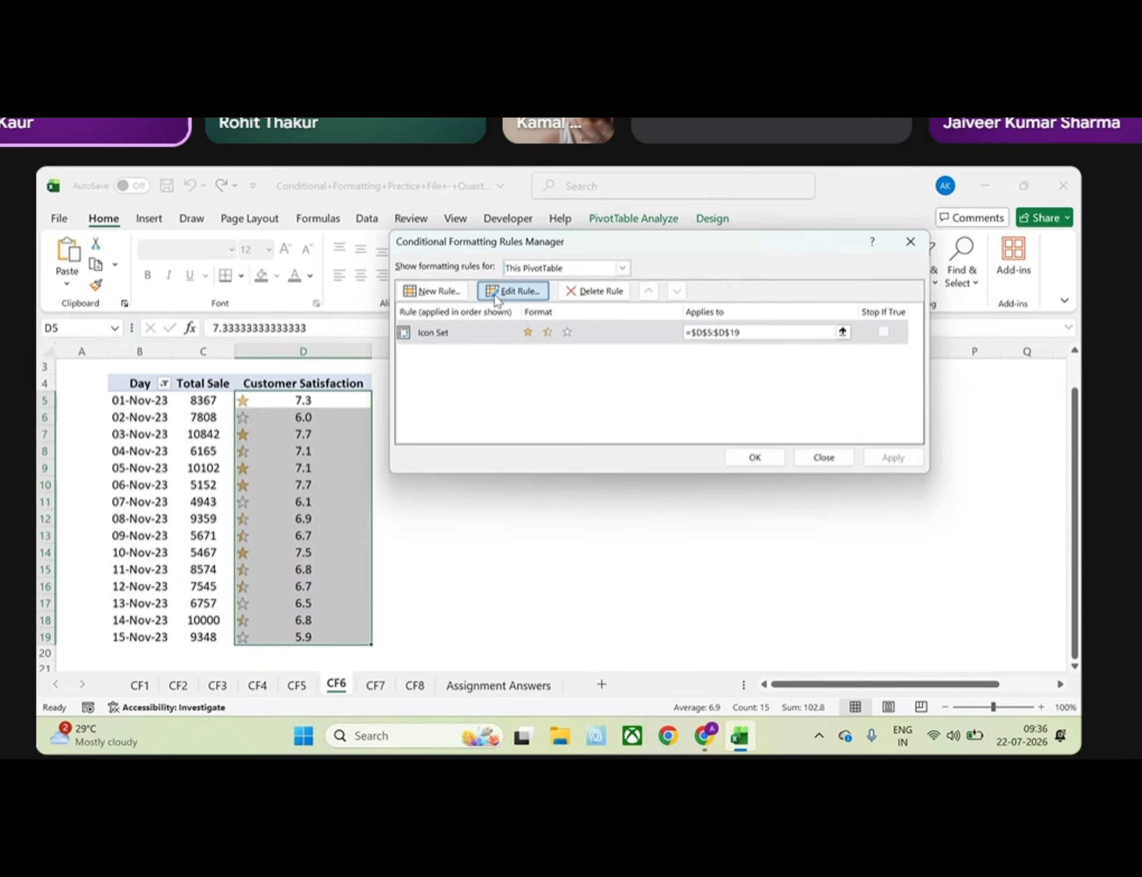
Edit the icon set rule to use Number thresholds: full star at >= 6.5 and half star at >= 6
{"action": "left_click", "coordinate": [496, 298]}
{"action": "left_click", "coordinate": [849, 561]}
{"action": "left_click", "coordinate": [819, 576]}
{"action": "left_click_drag", "start_coordinate": [700, 561], "coordinate": [663, 561]}
{"action": "type", "text": "6"}
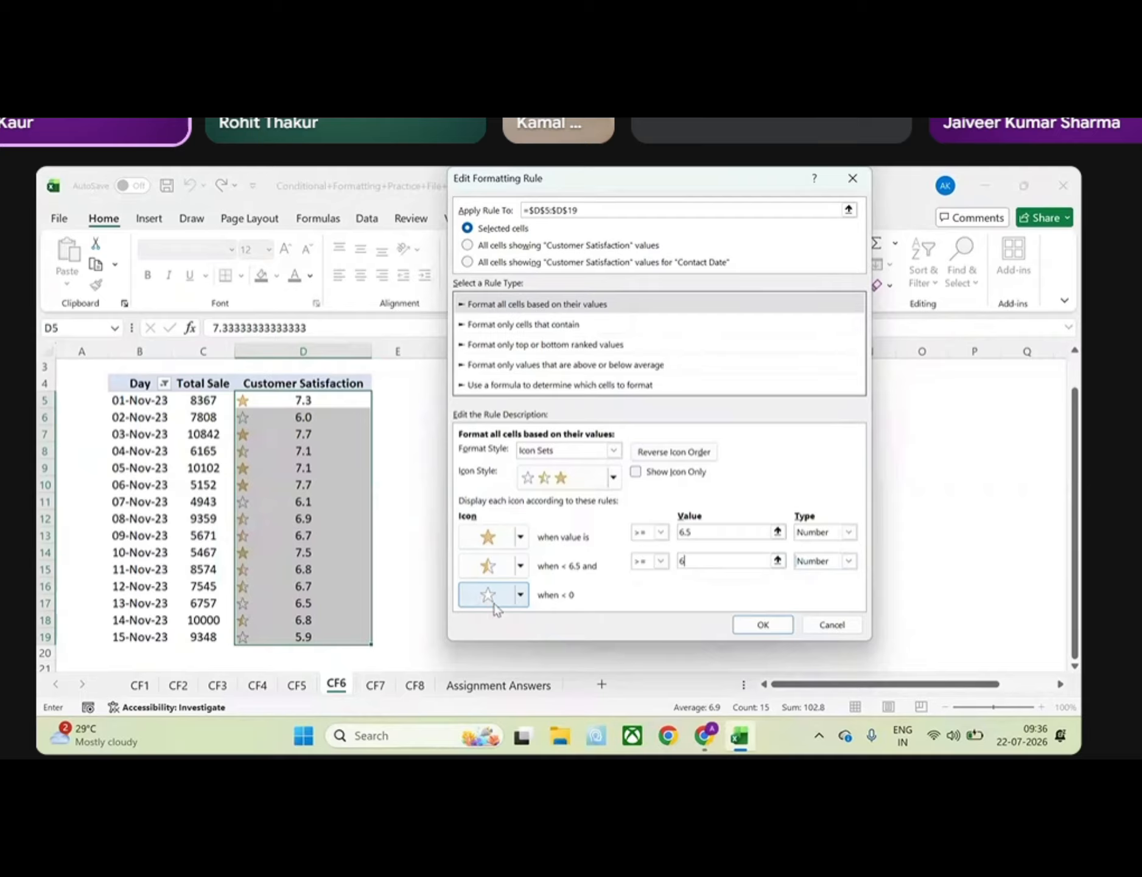
Set the icon for values below 6 to No Cell Icon and apply the edited rule to the Customer Satisfaction column
{"action": "left_click", "coordinate": [520, 596]}
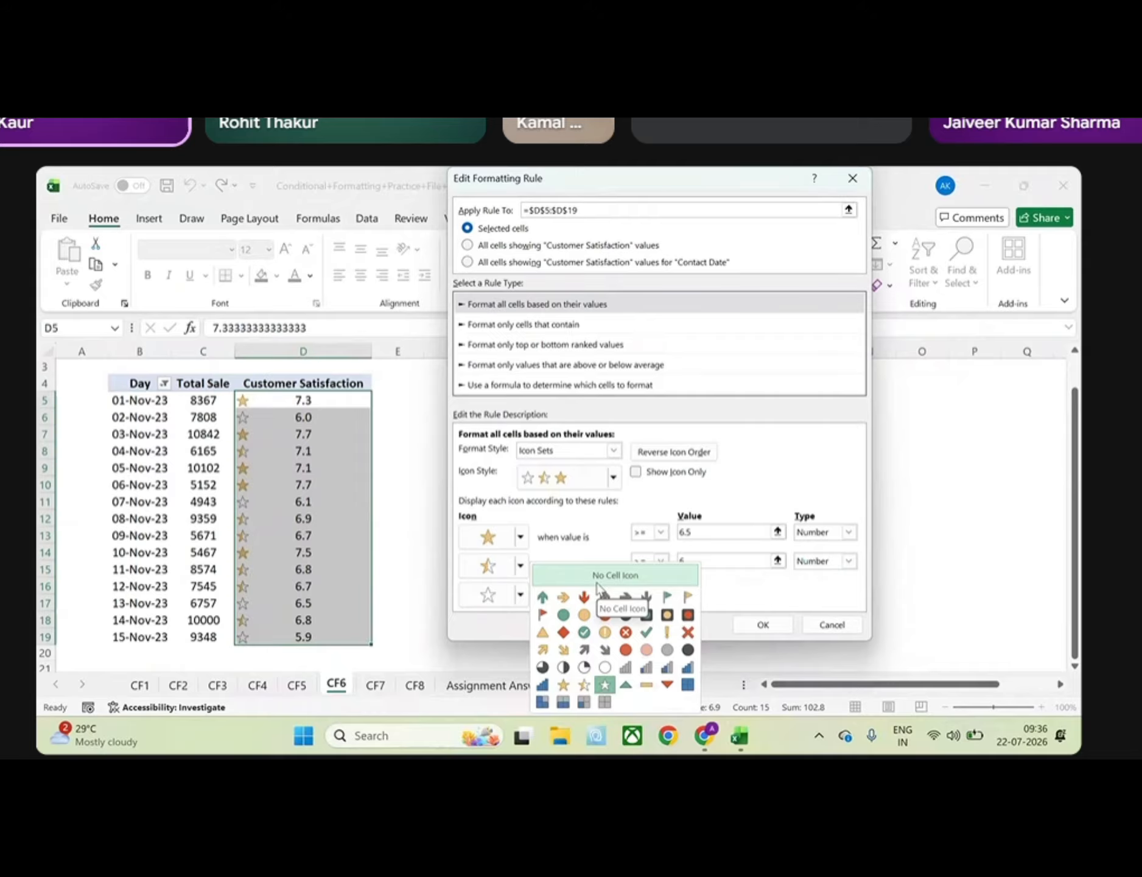
{"action": "left_click", "coordinate": [339, 403]}
{"action": "scroll", "coordinate": [254, 469], "scroll_direction": "up", "scroll_amount": 2}
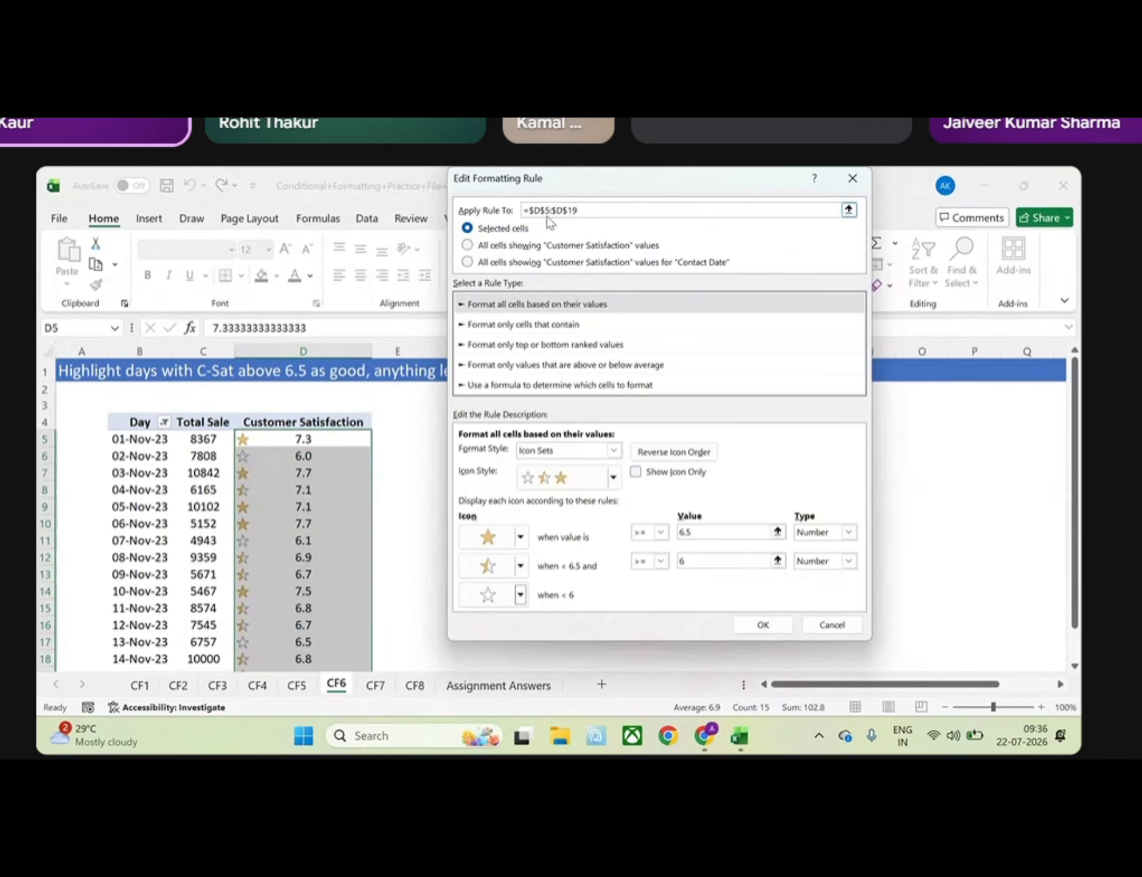
{"action": "left_click_drag", "start_coordinate": [565, 188], "coordinate": [790, 254]}
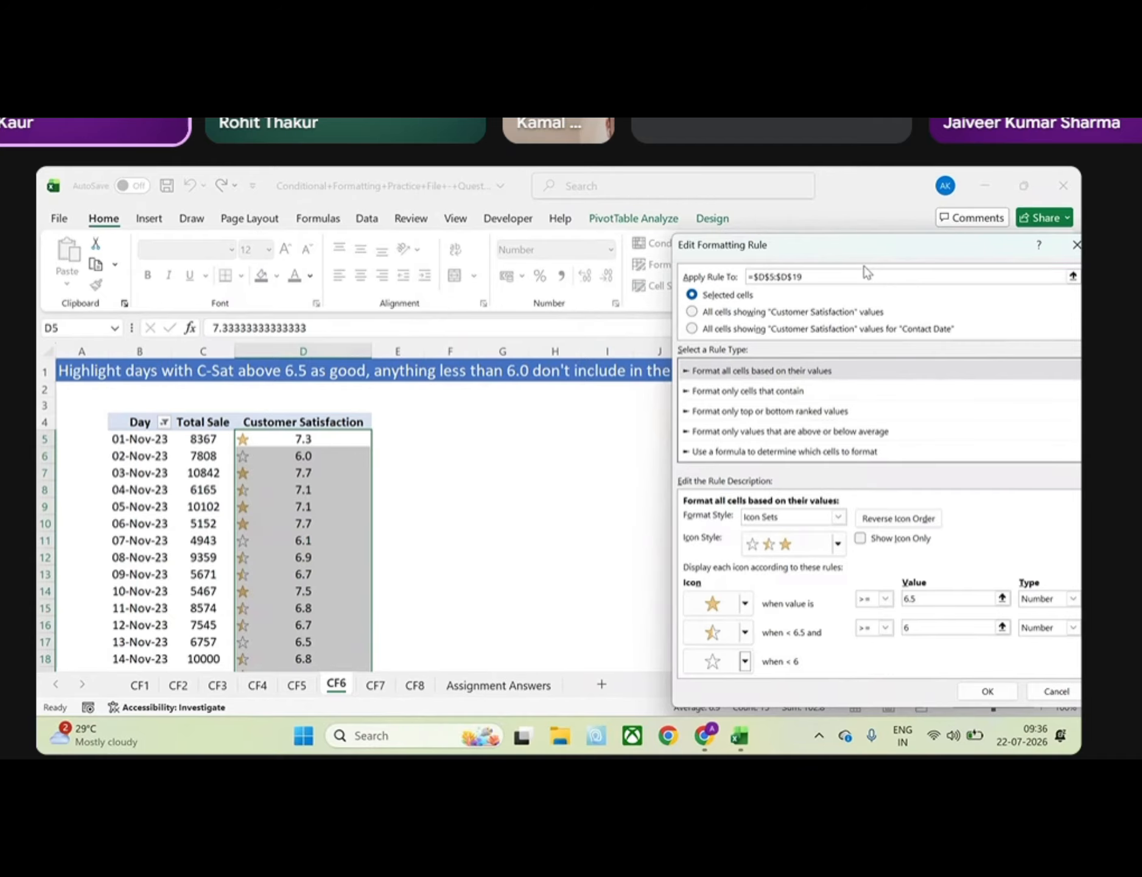
{"action": "left_click_drag", "start_coordinate": [791, 252], "coordinate": [575, 194]}
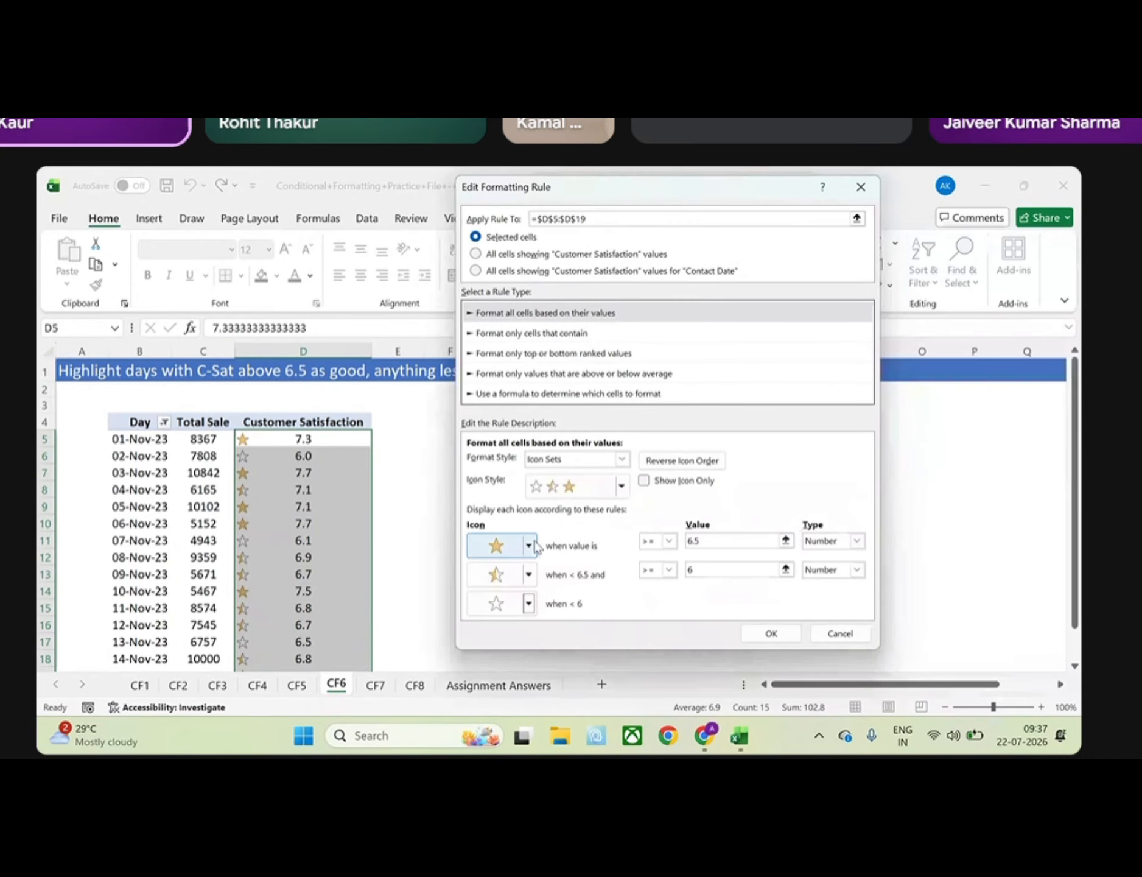
{"action": "left_click", "coordinate": [529, 602]}
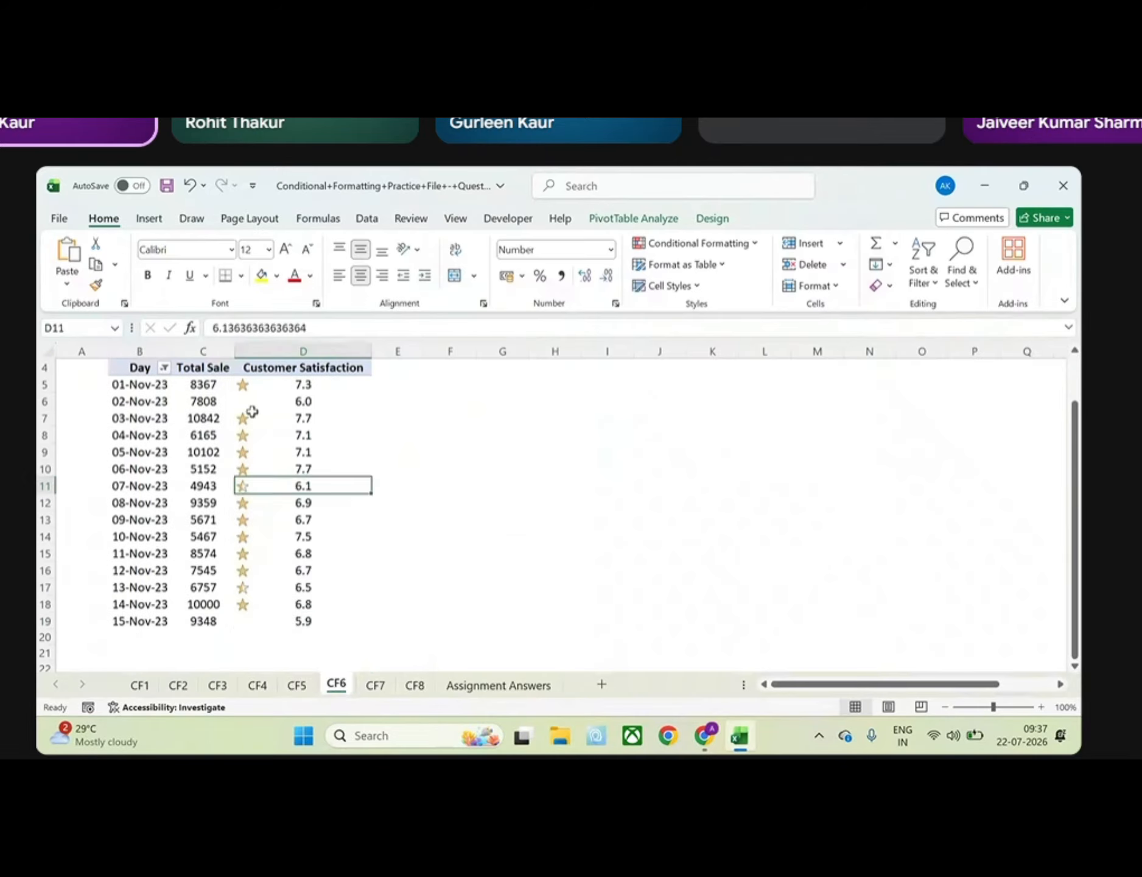
{"action": "left_click", "coordinate": [303, 621]}
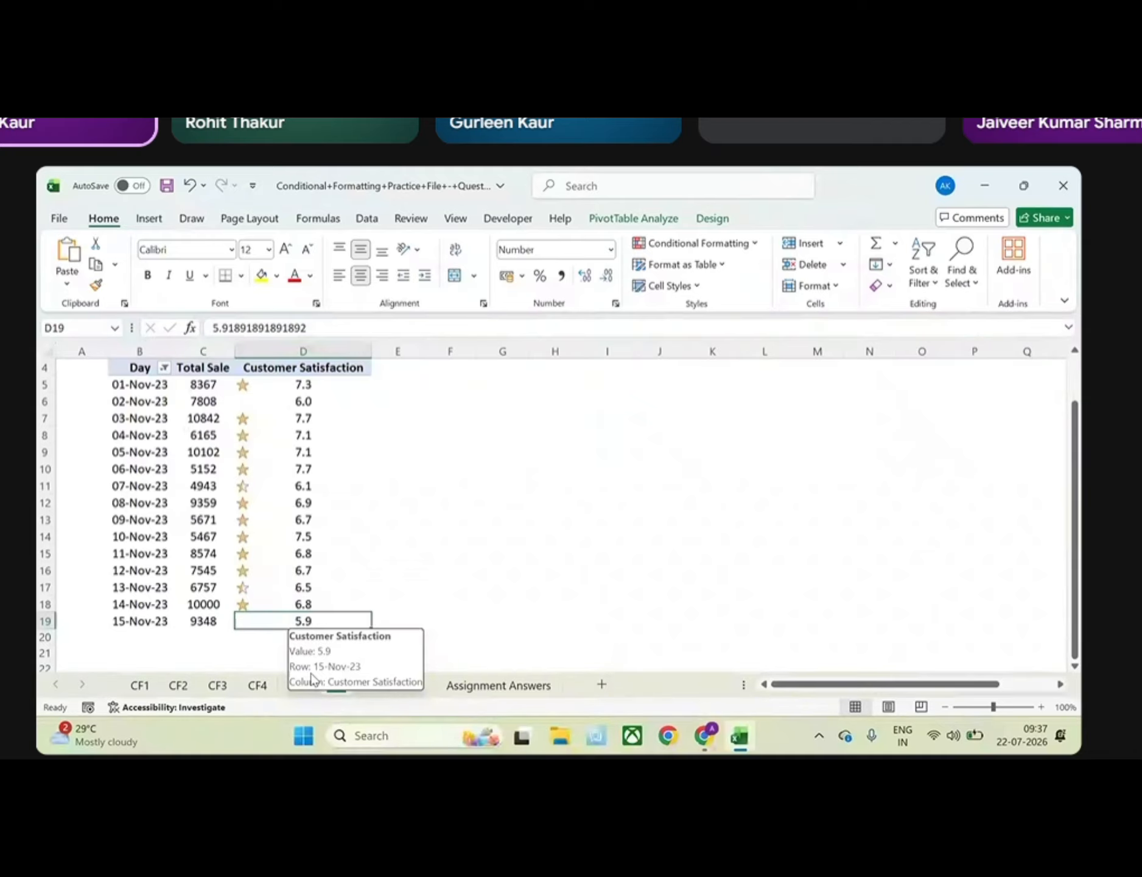
Open the Assignment Answers sheet and examine the Overall Sales, Avg C-Sat, No of Orders and Average Discount % summary figures
{"action": "left_click", "coordinate": [498, 688]}
{"action": "left_click_drag", "start_coordinate": [152, 455], "coordinate": [268, 496]}
{"action": "left_click", "coordinate": [267, 465]}
{"action": "left_click", "coordinate": [265, 496]}
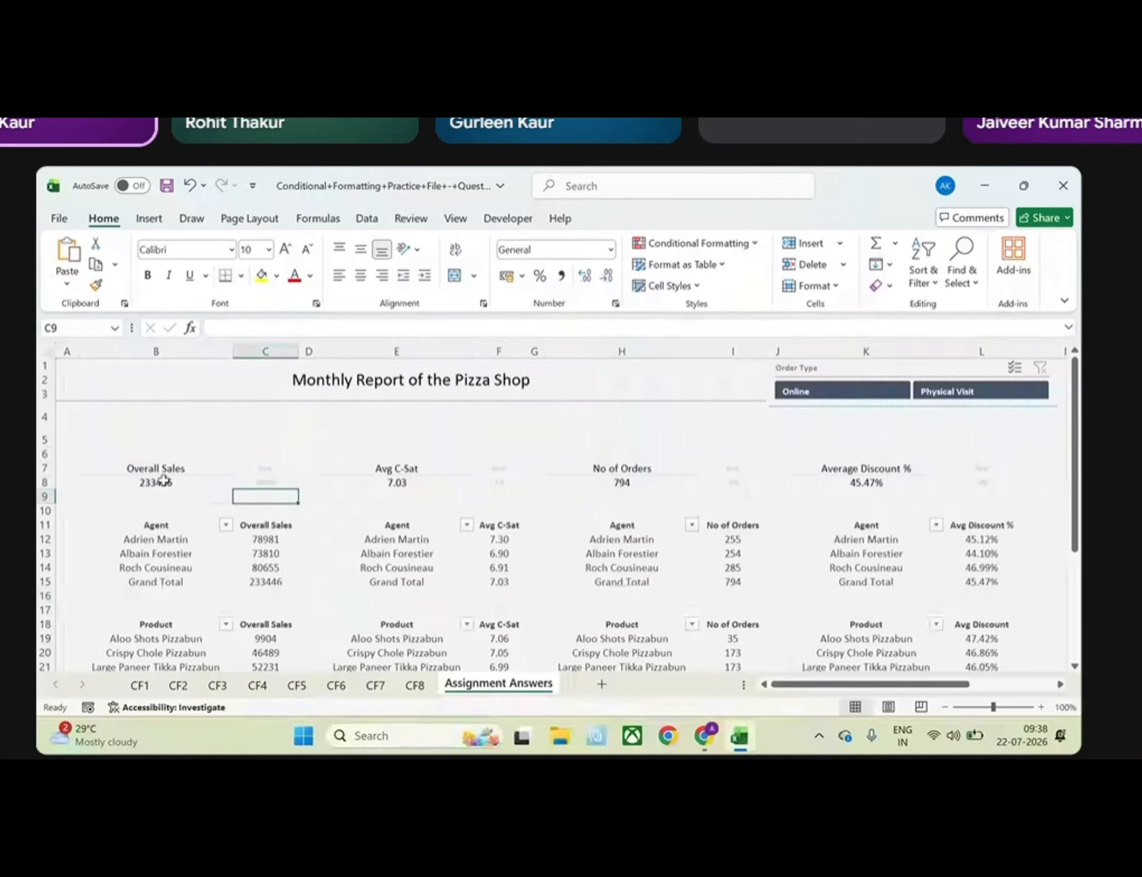
{"action": "left_click", "coordinate": [163, 481]}
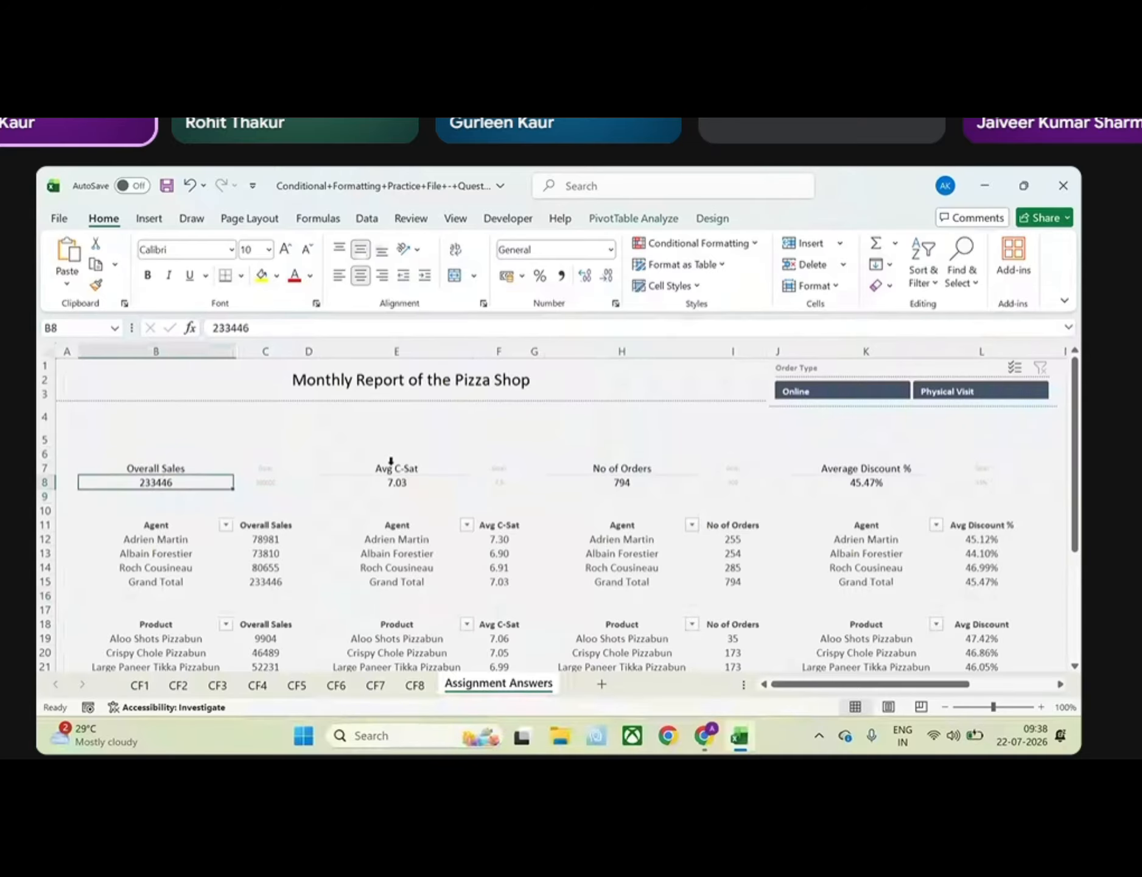
{"action": "left_click", "coordinate": [391, 463]}
{"action": "left_click", "coordinate": [426, 481]}
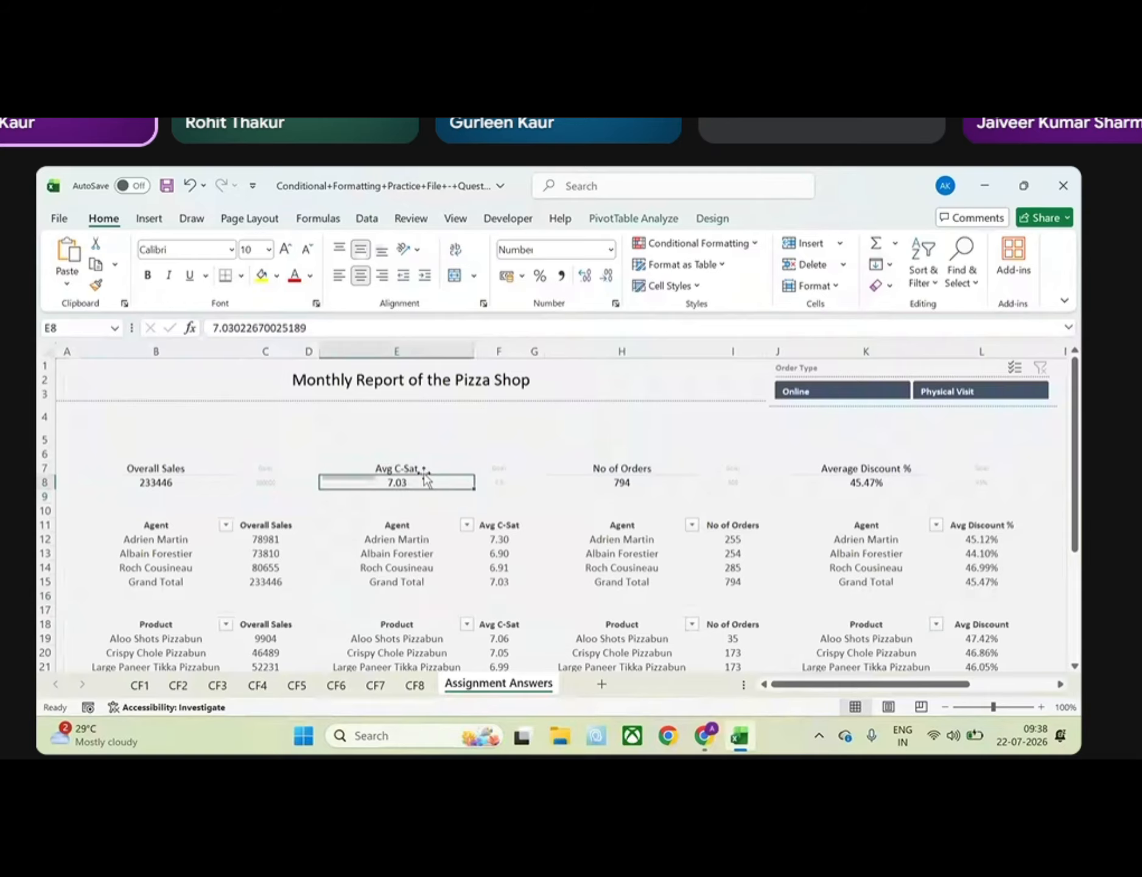
{"action": "left_click", "coordinate": [497, 481]}
{"action": "left_click", "coordinate": [426, 481]}
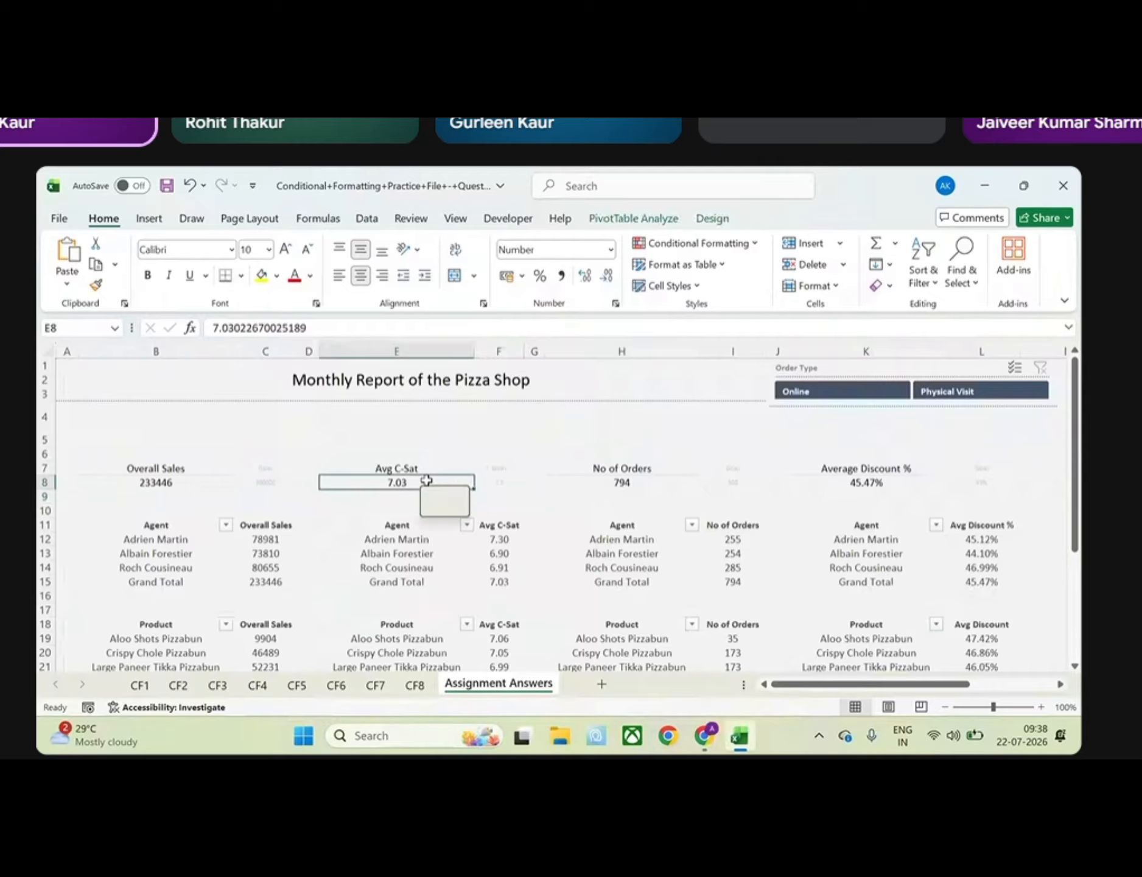
{"action": "left_click", "coordinate": [721, 482]}
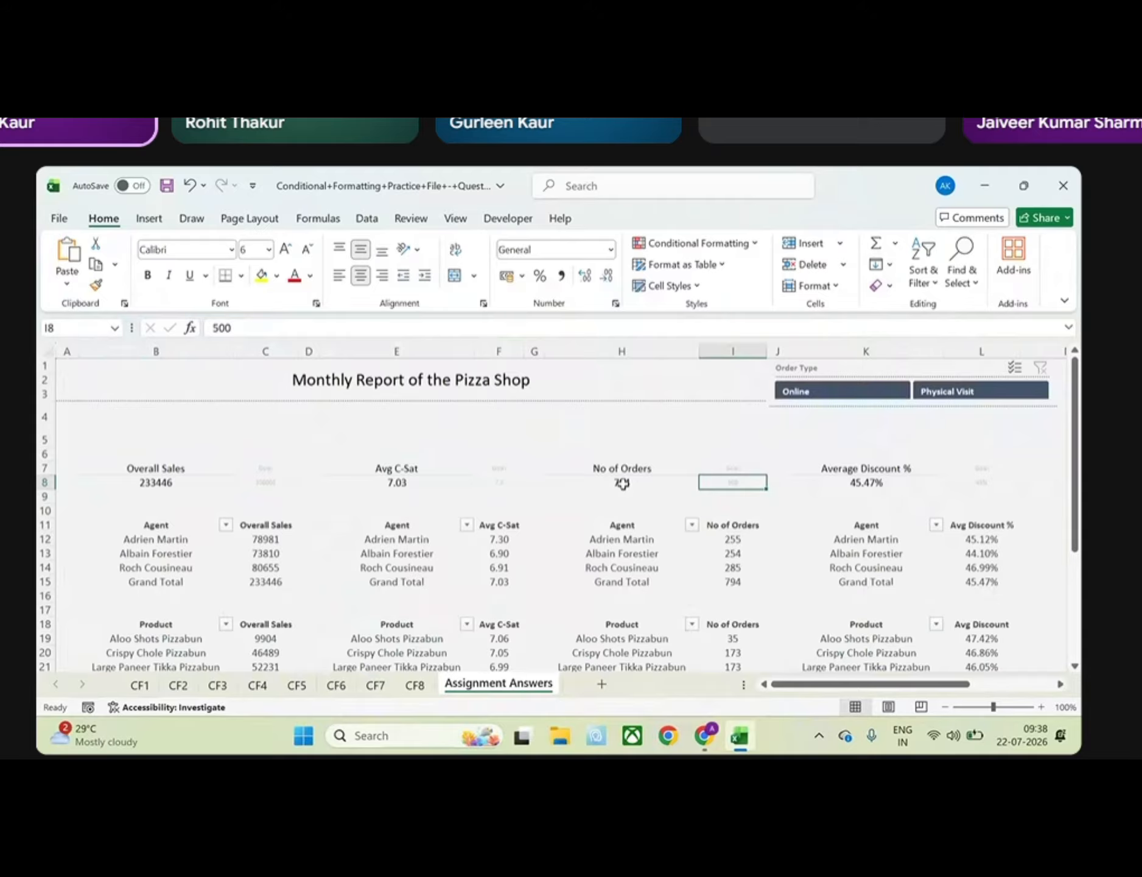
{"action": "left_click", "coordinate": [623, 483]}
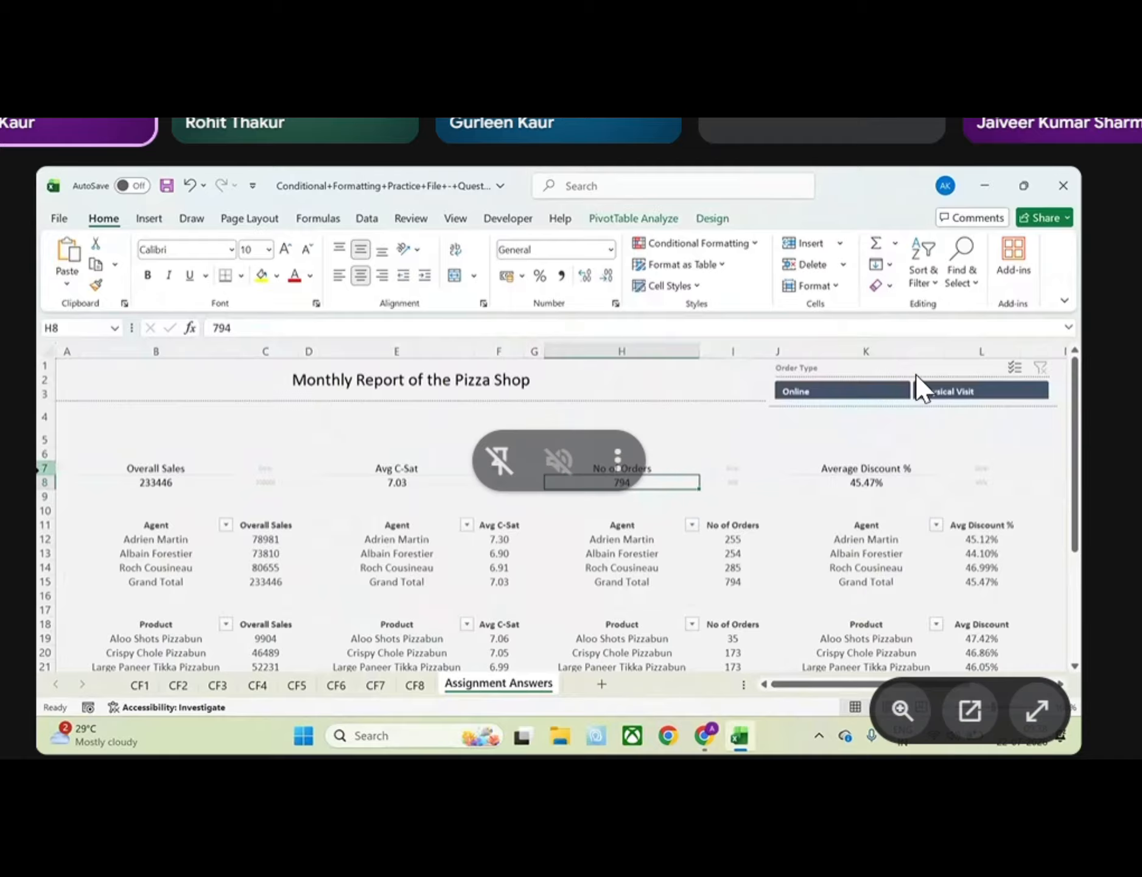
{"action": "left_click_drag", "start_coordinate": [140, 454], "coordinate": [1015, 498]}
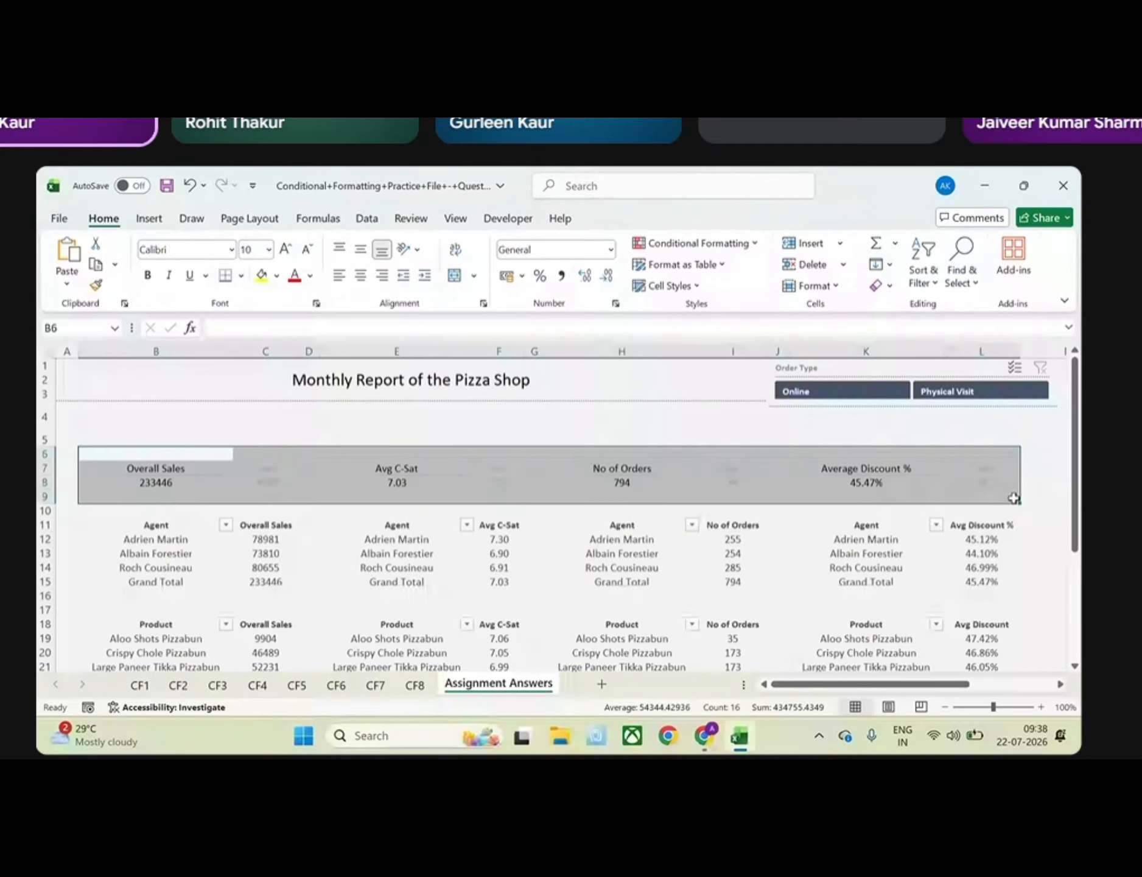
Examine the four agent tables for sales, C-Sat, orders and discount in the Monthly Report of the Pizza Shop
{"action": "left_click", "coordinate": [135, 522]}
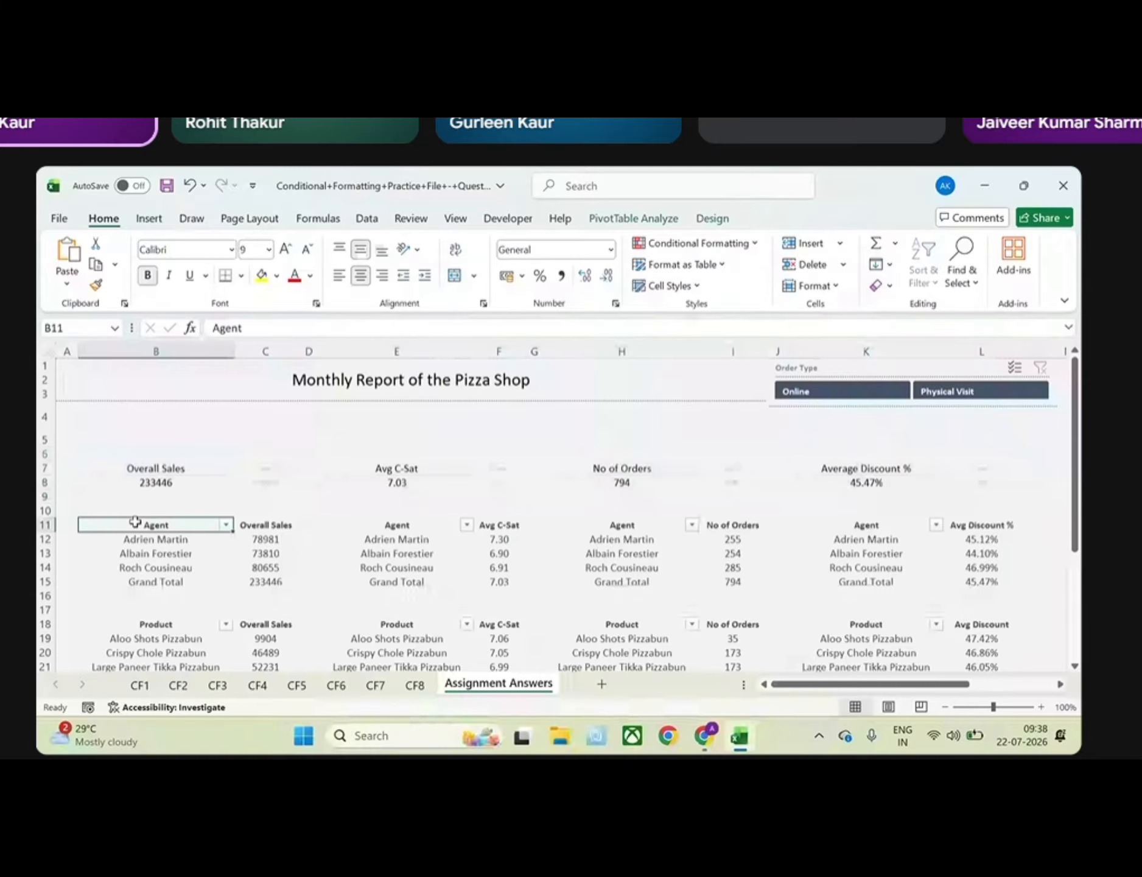
{"action": "scroll", "coordinate": [183, 578], "scroll_direction": "down", "scroll_amount": 1}
{"action": "left_click_drag", "start_coordinate": [132, 459], "coordinate": [277, 524]}
{"action": "left_click_drag", "start_coordinate": [393, 459], "coordinate": [509, 523]}
{"action": "left_click_drag", "start_coordinate": [612, 460], "coordinate": [732, 518]}
{"action": "left_click_drag", "start_coordinate": [849, 460], "coordinate": [980, 517]}
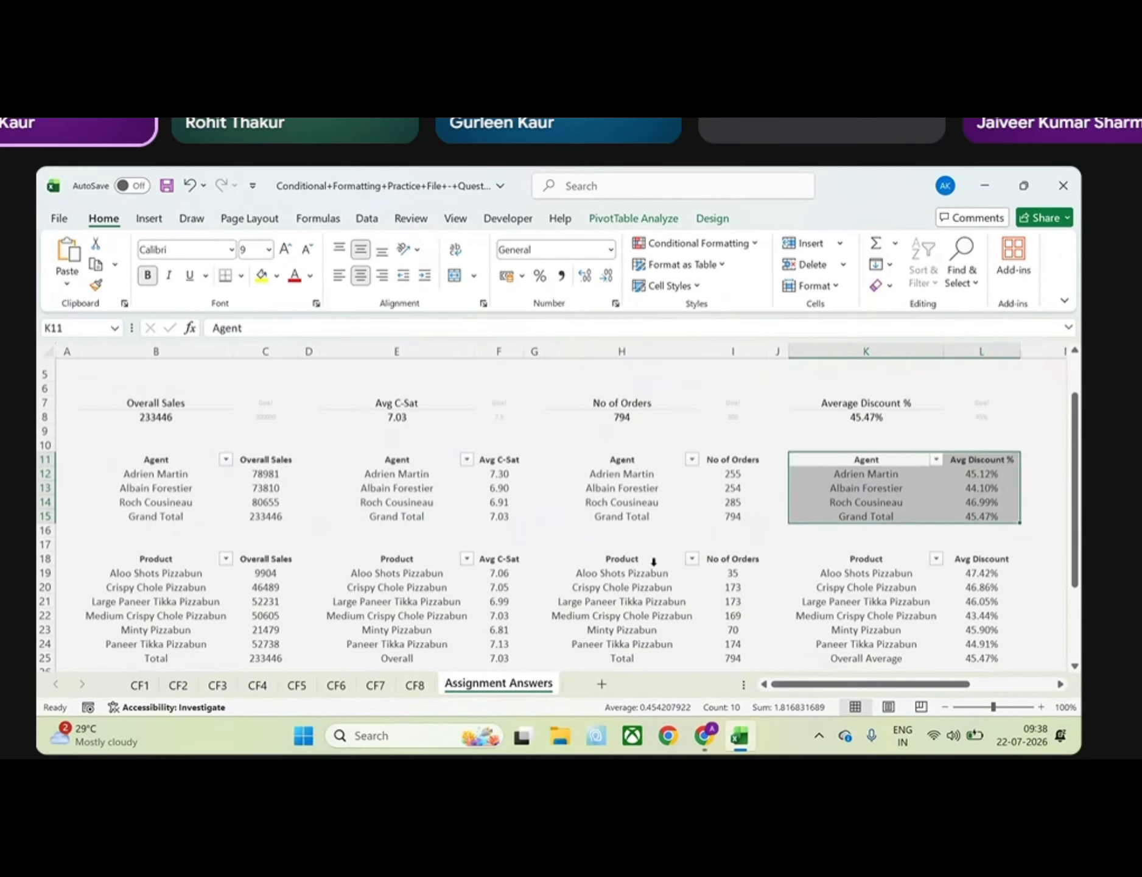
Examine the four product tables for sales, C-Sat, orders and discount below the agent tables
{"action": "scroll", "coordinate": [654, 562], "scroll_direction": "down", "scroll_amount": 3}
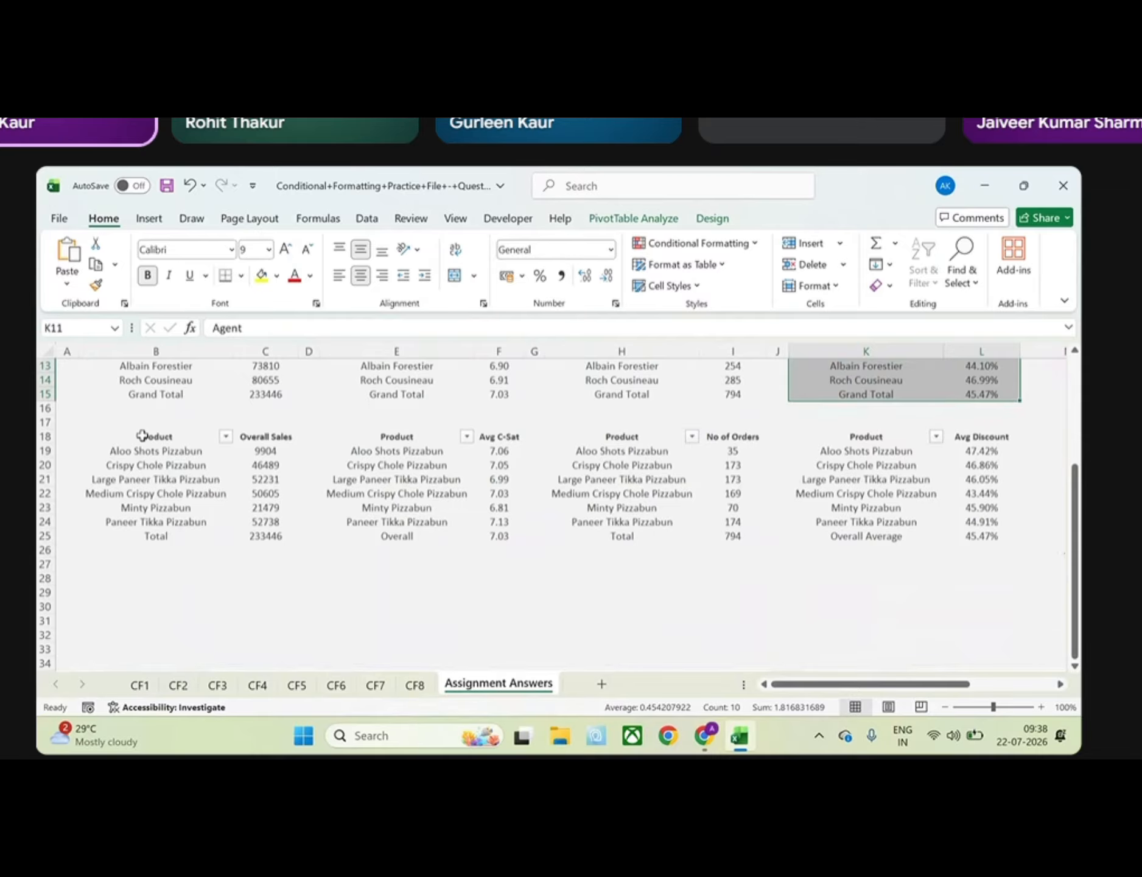
{"action": "left_click_drag", "start_coordinate": [142, 436], "coordinate": [286, 535]}
{"action": "left_click_drag", "start_coordinate": [383, 438], "coordinate": [492, 538]}
{"action": "left_click_drag", "start_coordinate": [609, 437], "coordinate": [727, 561]}
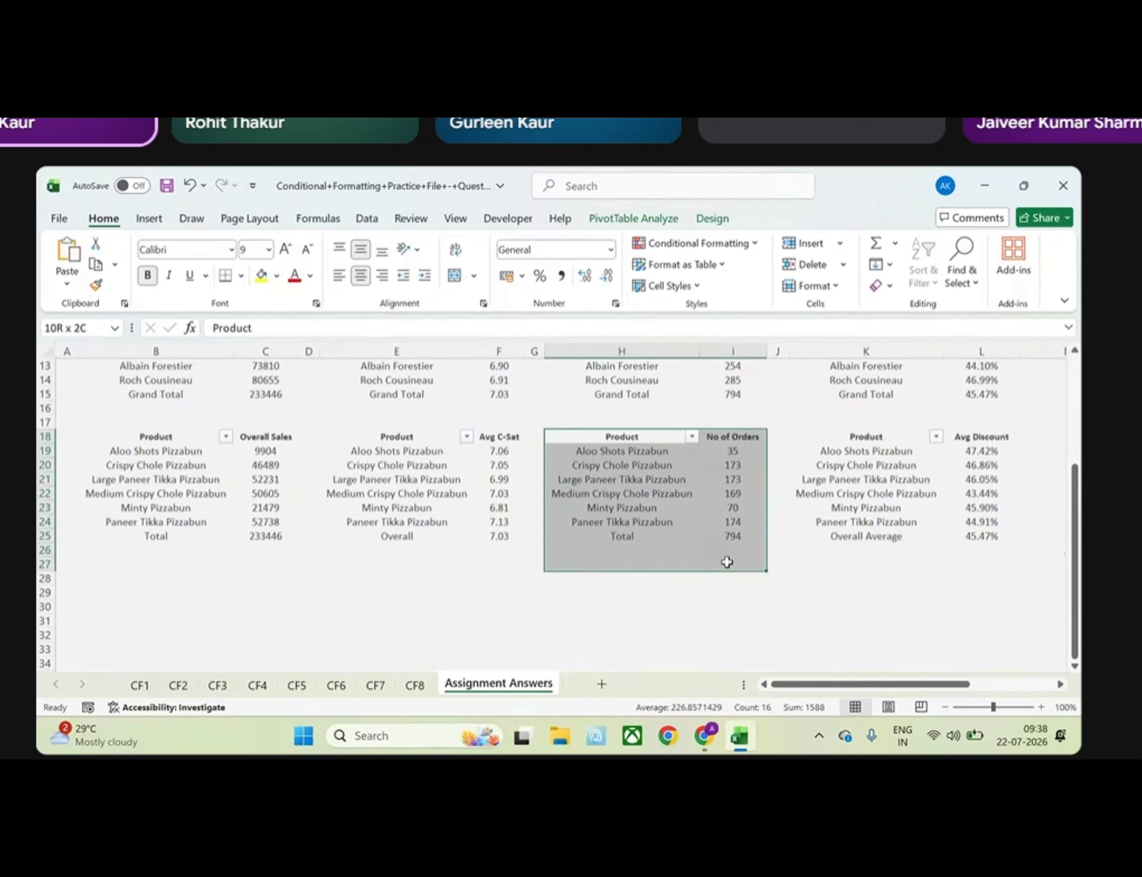
{"action": "left_click_drag", "start_coordinate": [865, 433], "coordinate": [1002, 540]}
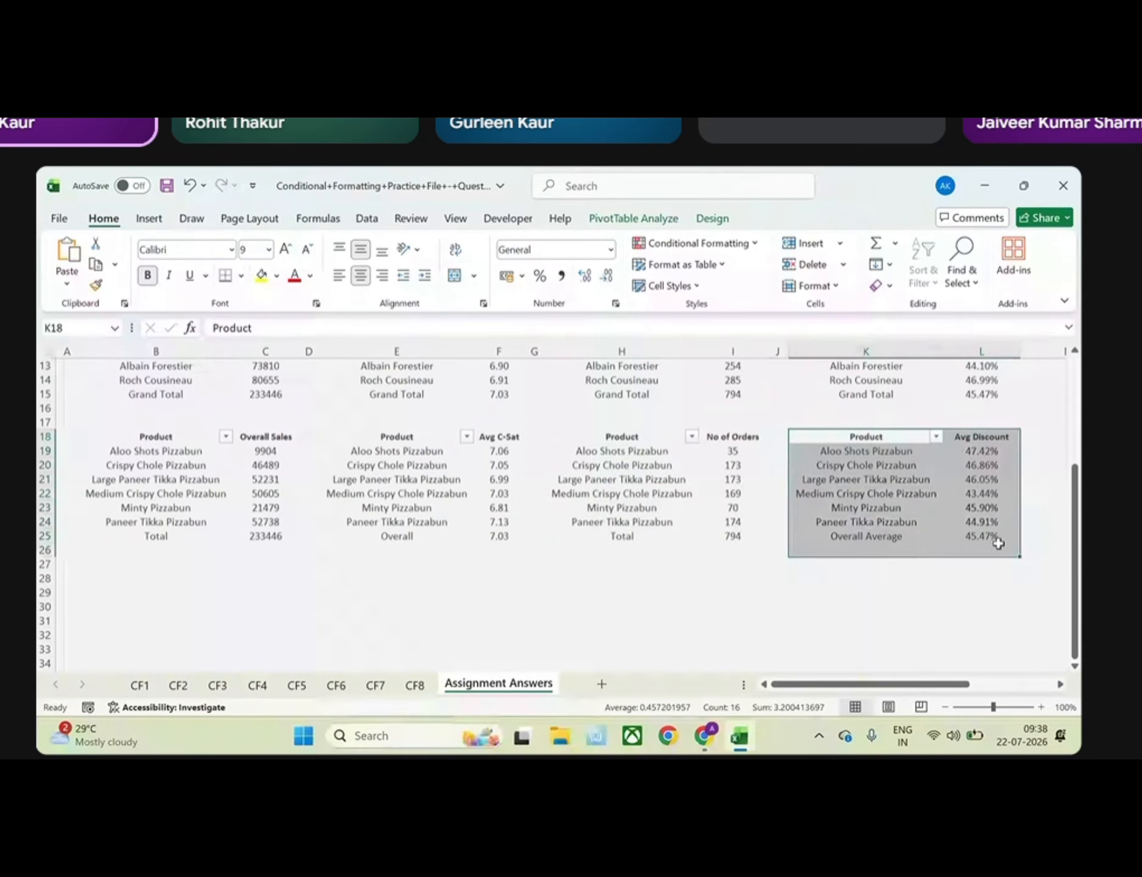
{"action": "left_click", "coordinate": [755, 562]}
{"action": "scroll", "coordinate": [755, 562], "scroll_direction": "up", "scroll_amount": 4}
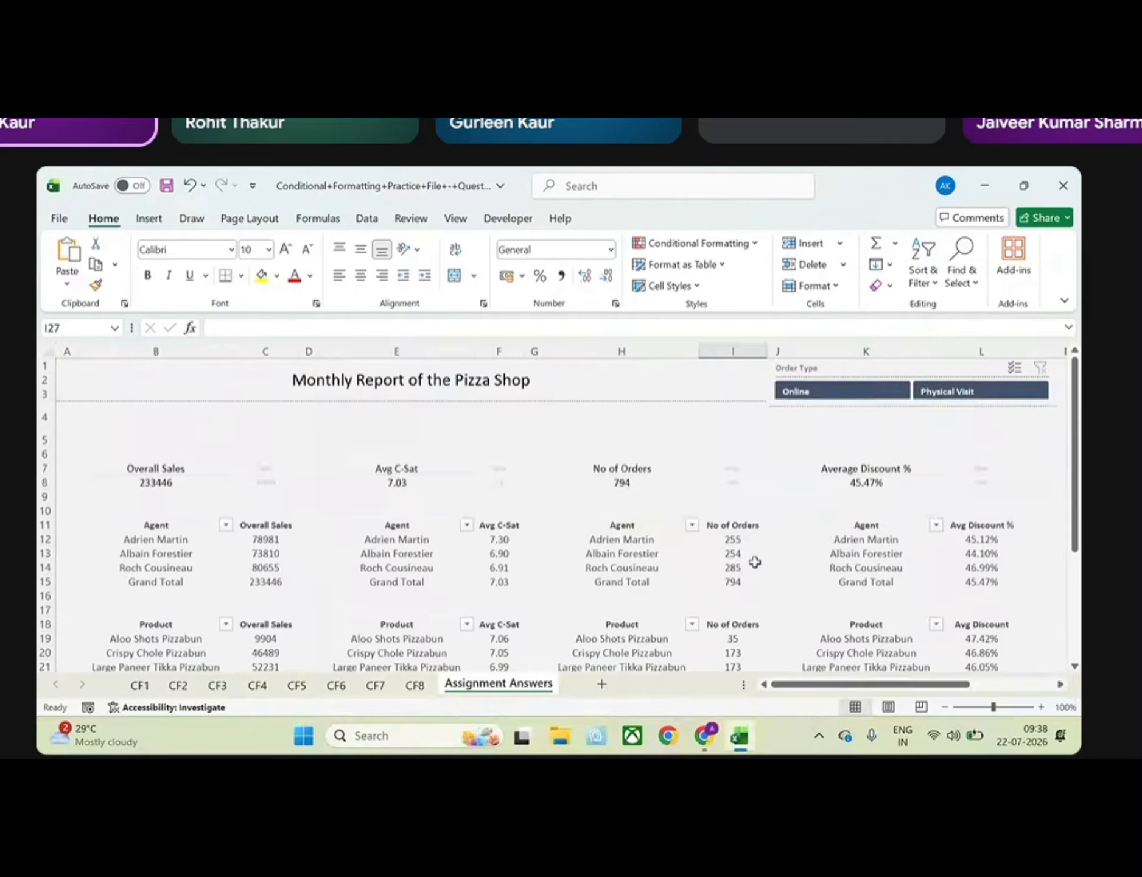
{"action": "mouse_move", "coordinate": [755, 562]}
{"action": "left_click", "coordinate": [706, 243]}
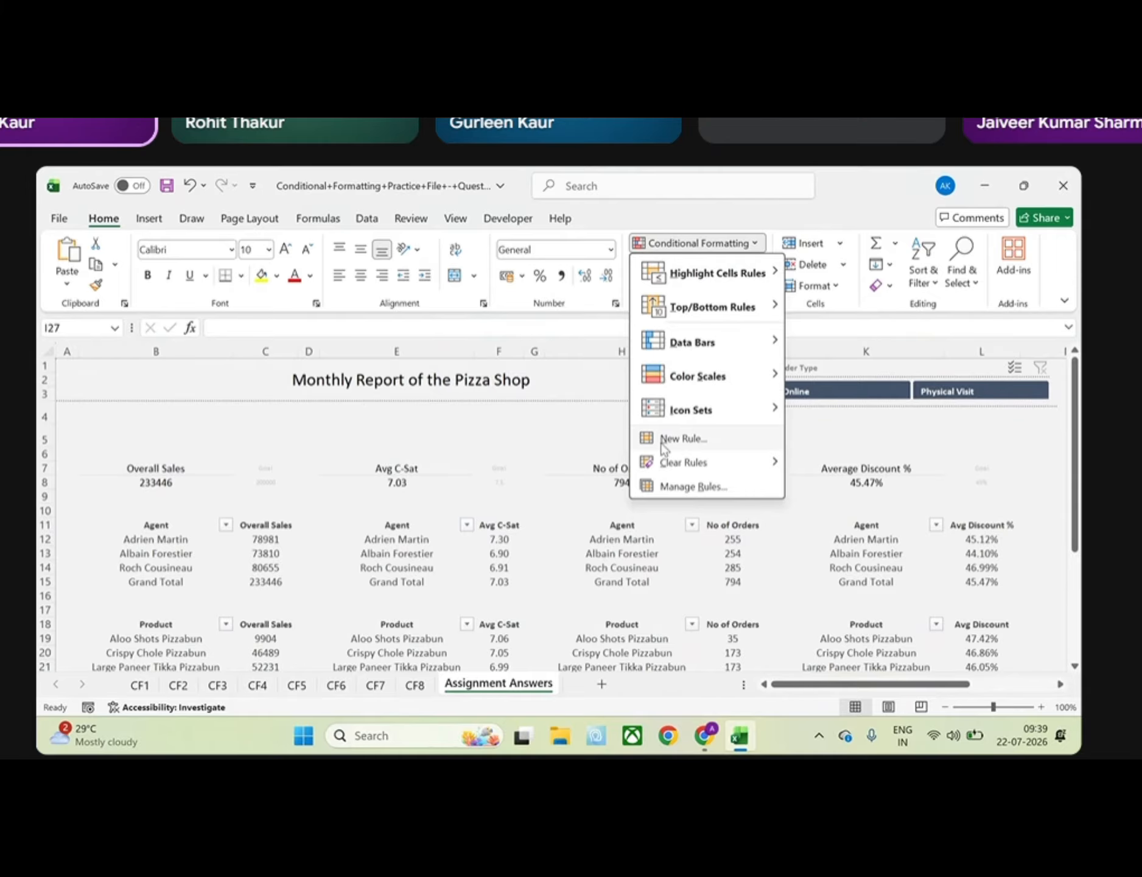
{"action": "mouse_move", "coordinate": [714, 345]}
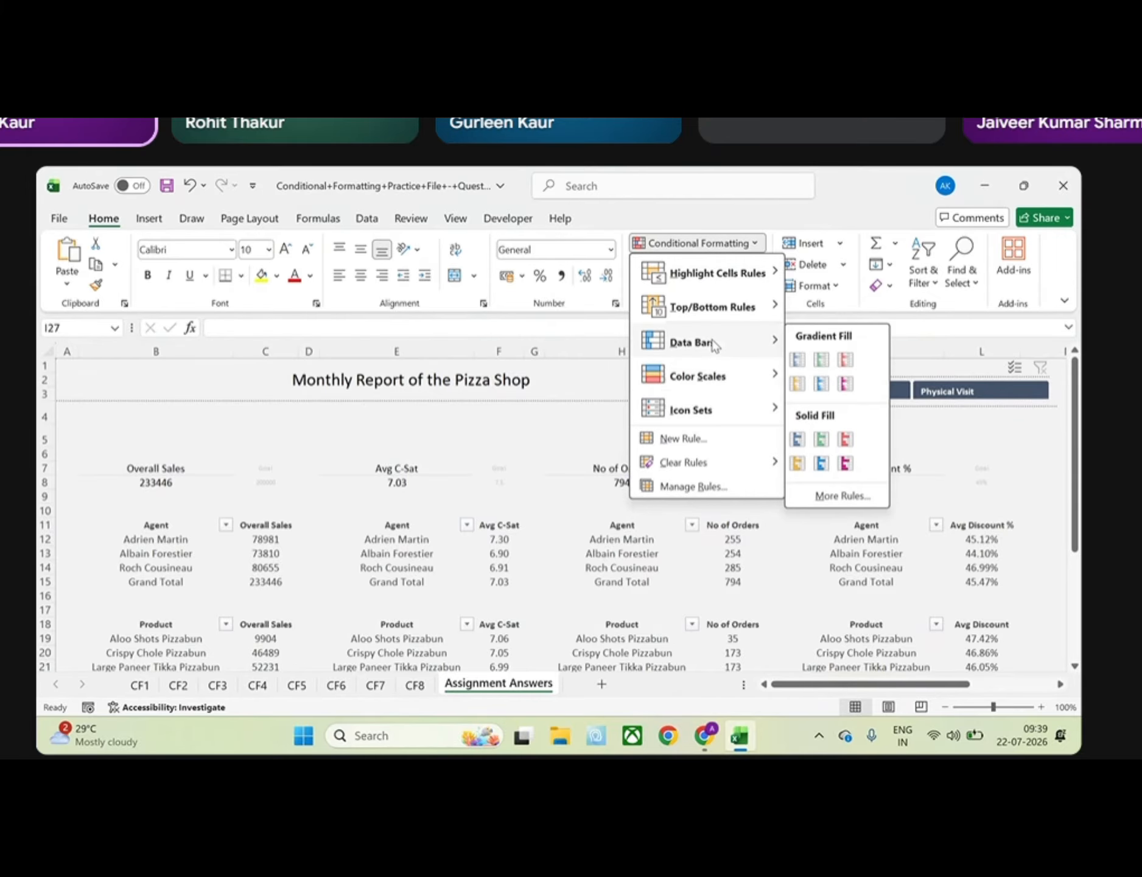
{"action": "key", "text": "Escape"}
{"action": "key", "text": "Escape"}
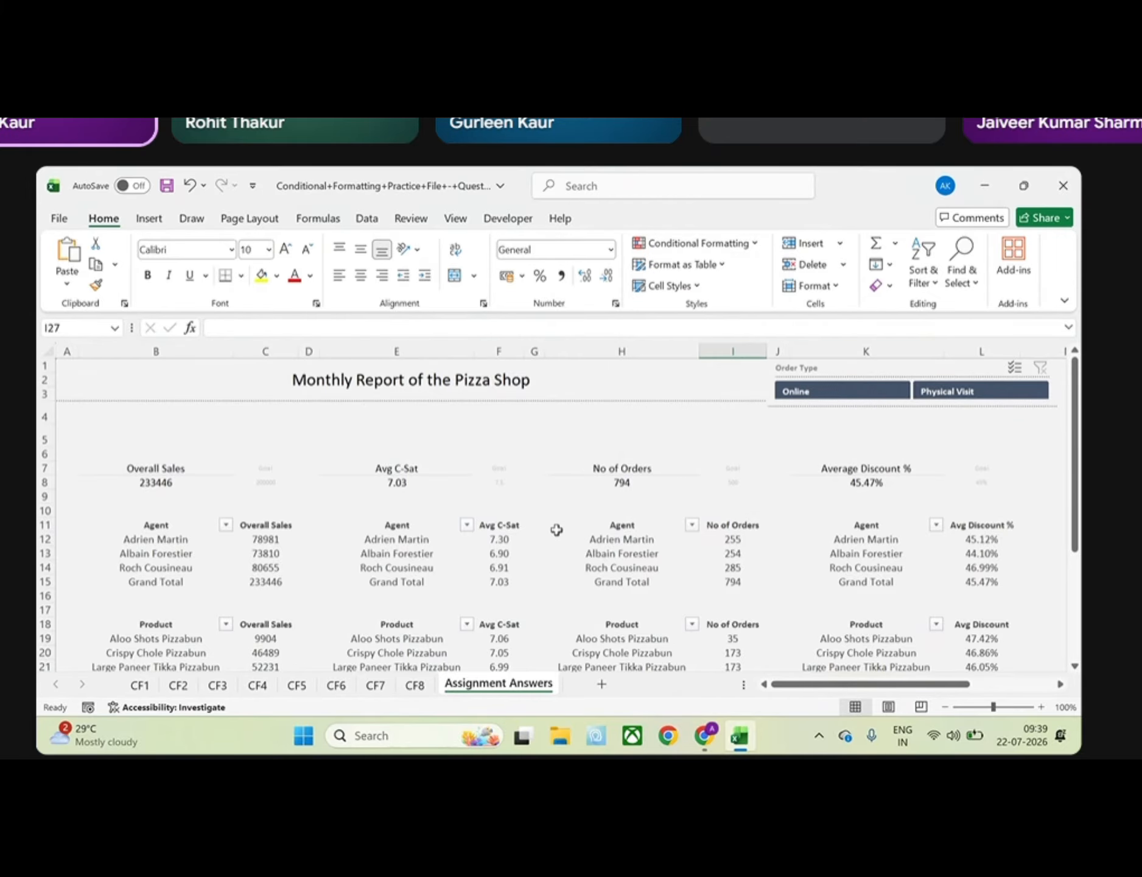
{"action": "scroll", "coordinate": [557, 530], "scroll_direction": "down", "scroll_amount": 1}
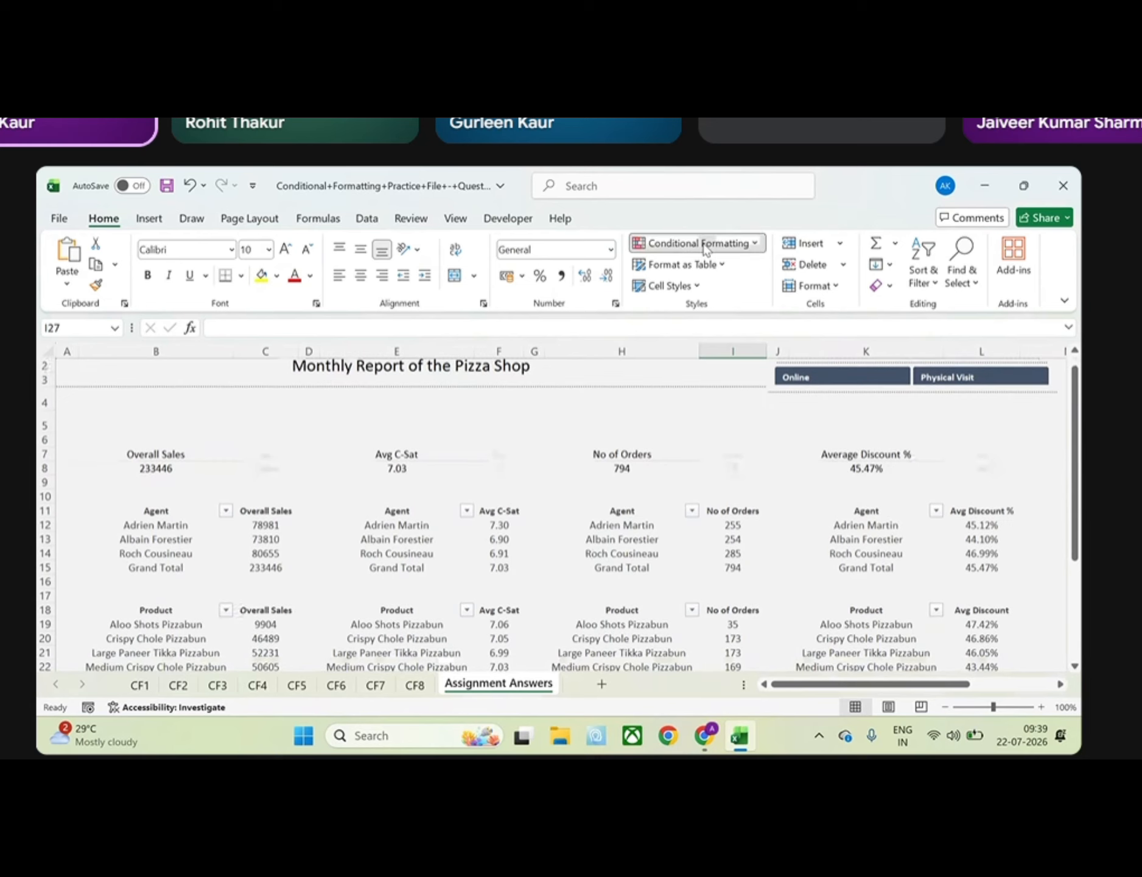
{"action": "left_click", "coordinate": [705, 244]}
{"action": "mouse_move", "coordinate": [704, 347]}
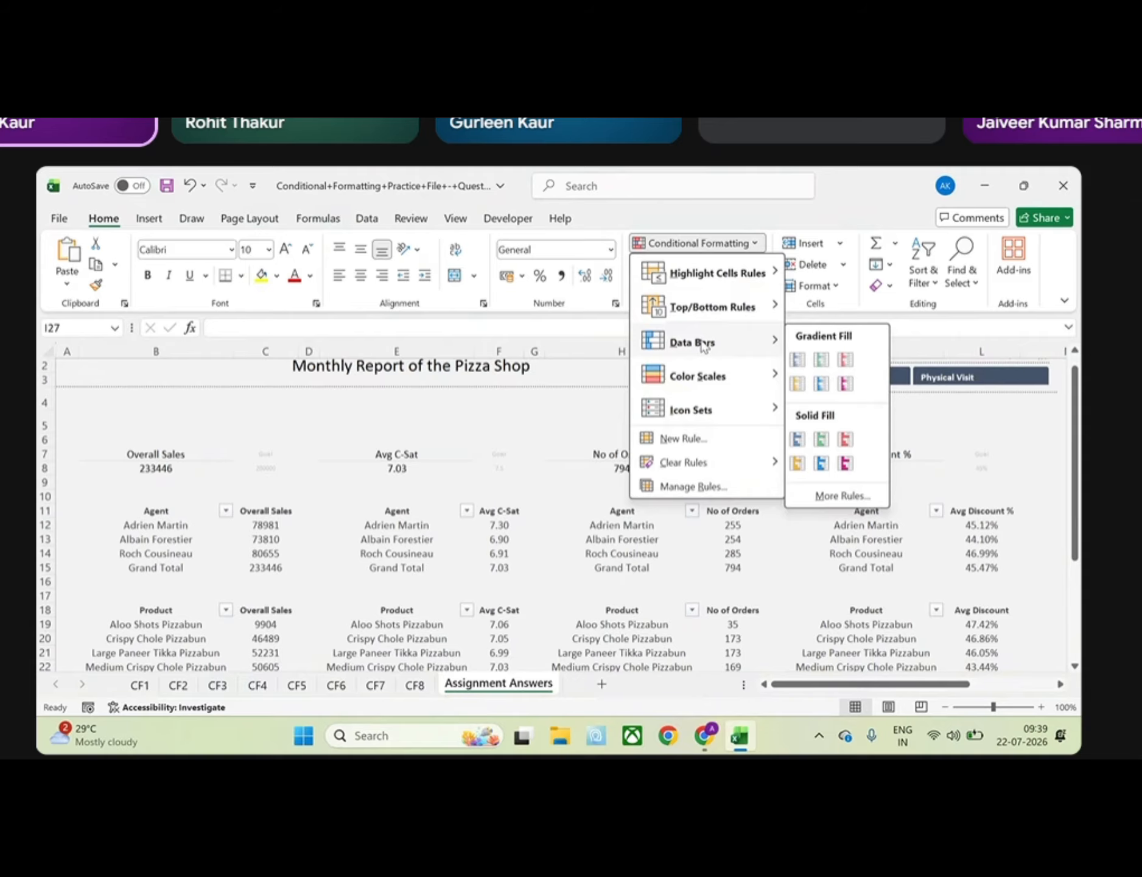
{"action": "mouse_move", "coordinate": [705, 380]}
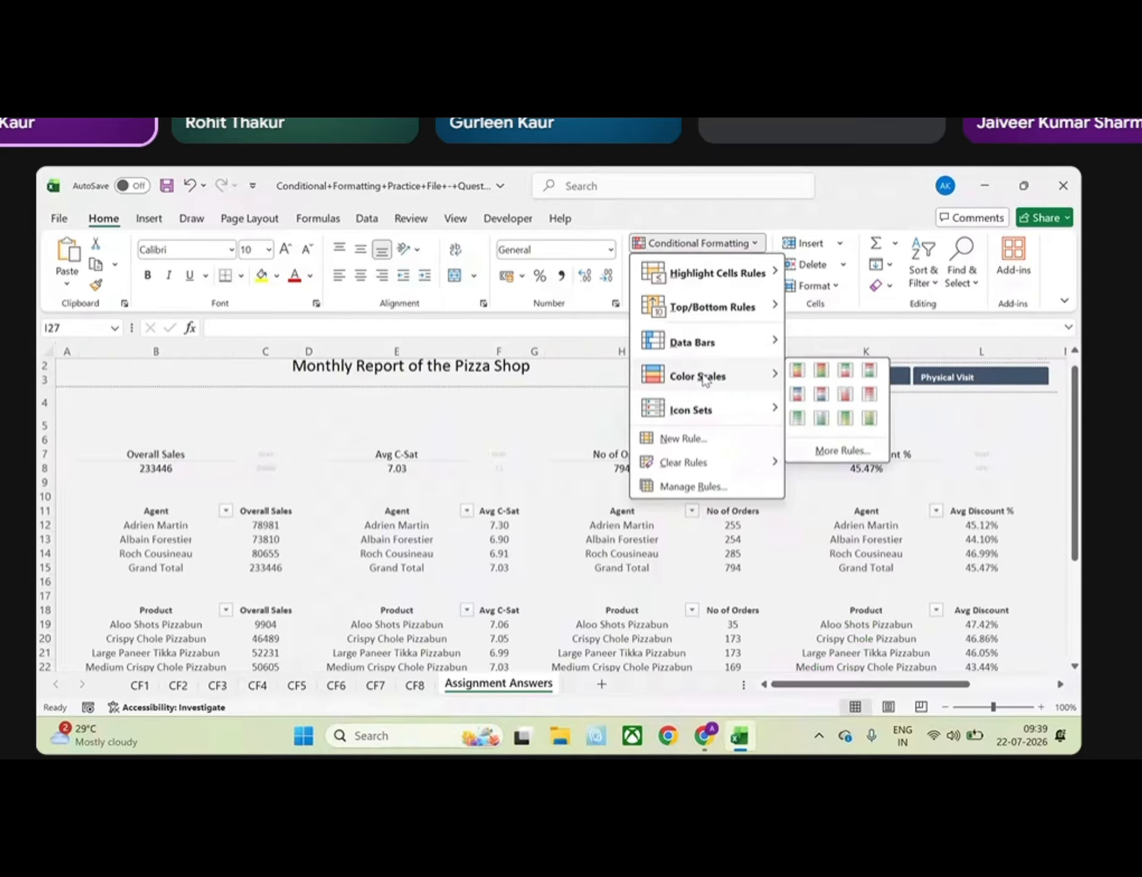
Switch to Google Meet to admit the guest waiting to join, and return to the Excel workbook
{"action": "left_click", "coordinate": [700, 738]}
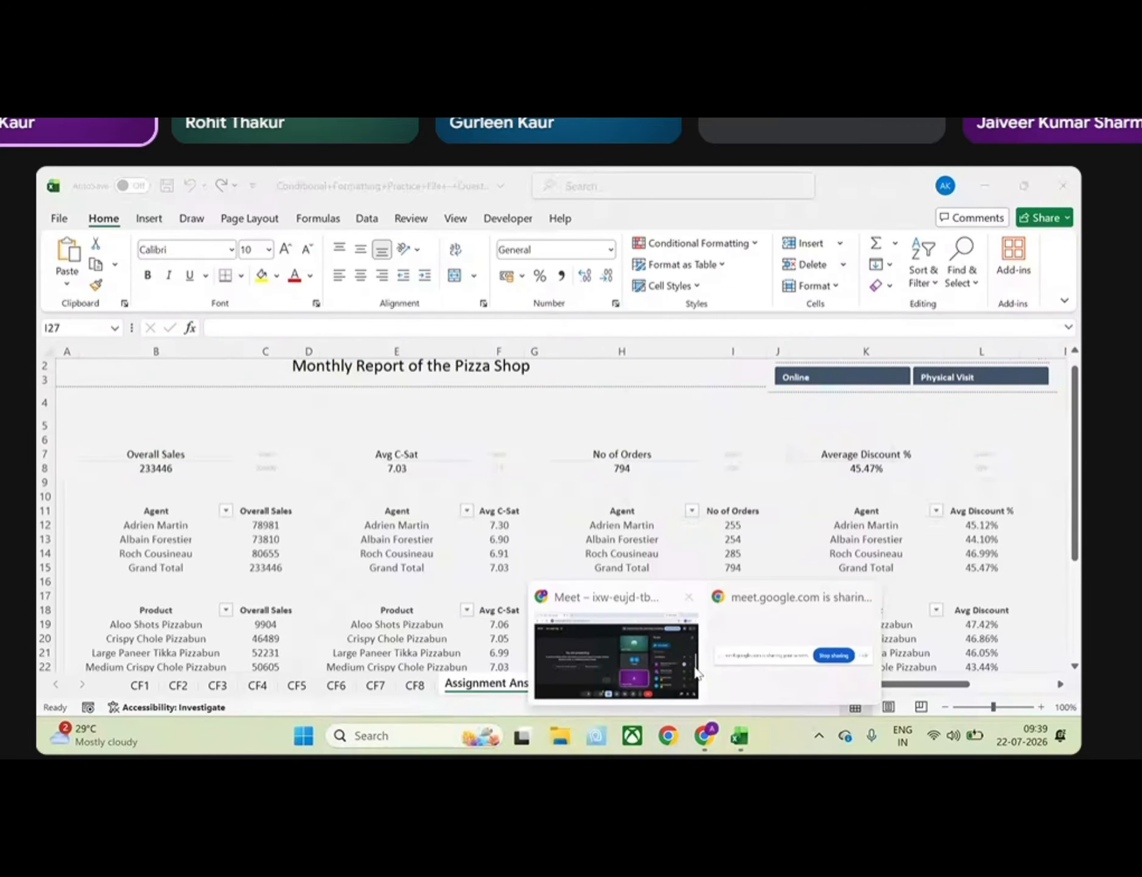
{"action": "left_click", "coordinate": [697, 673]}
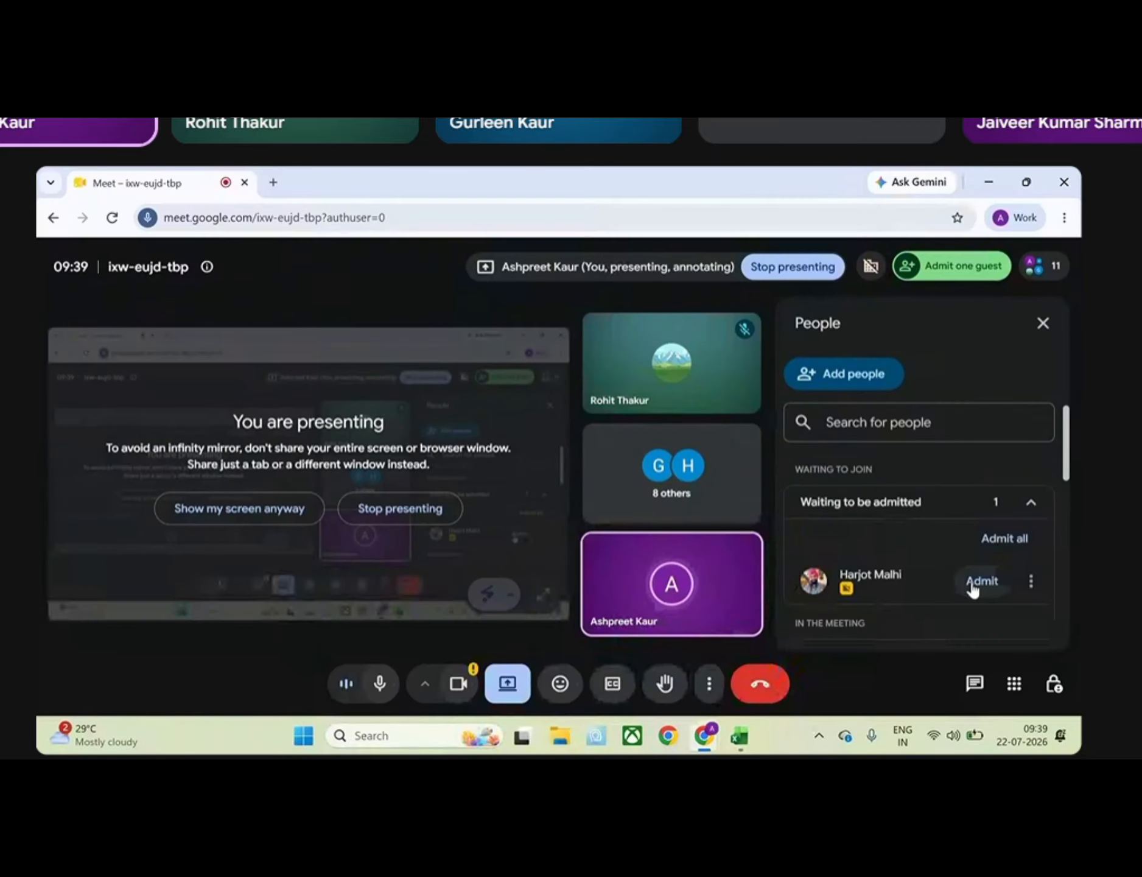
{"action": "left_click", "coordinate": [971, 583]}
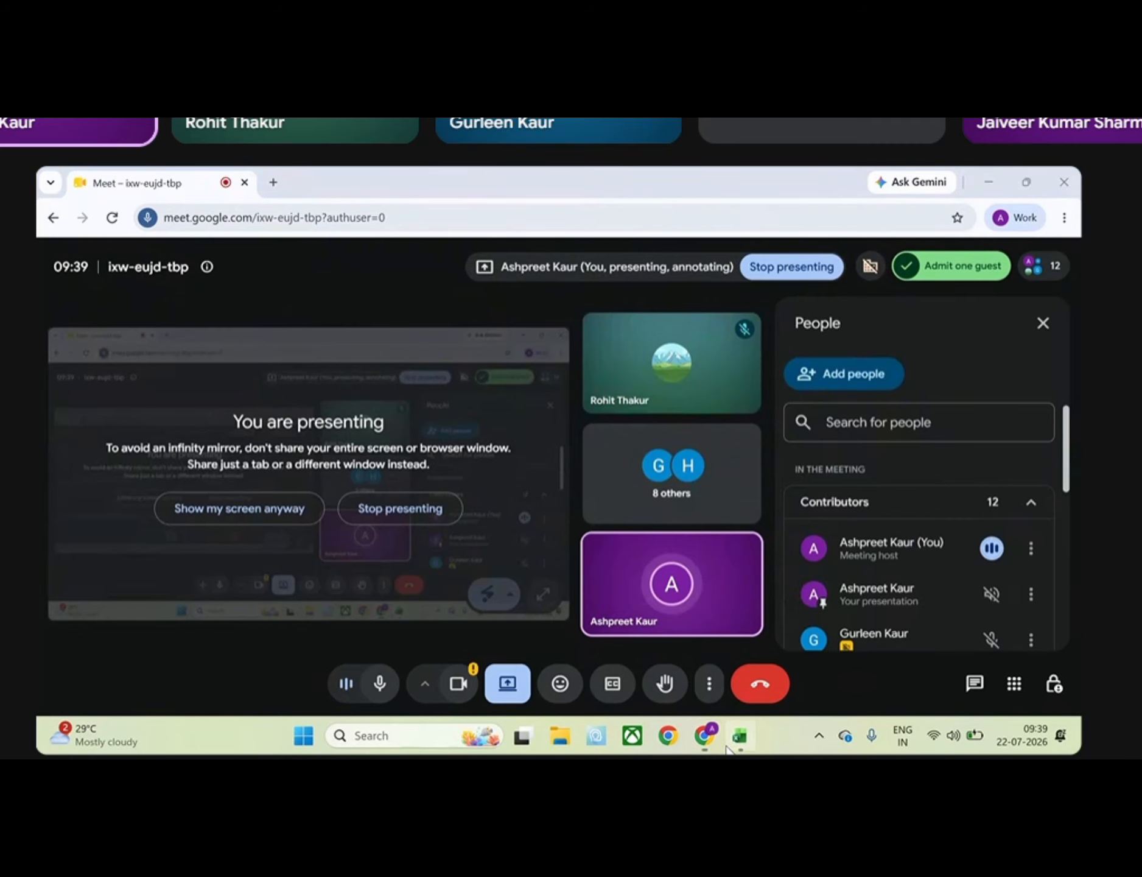
{"action": "key", "text": "alt+Tab"}
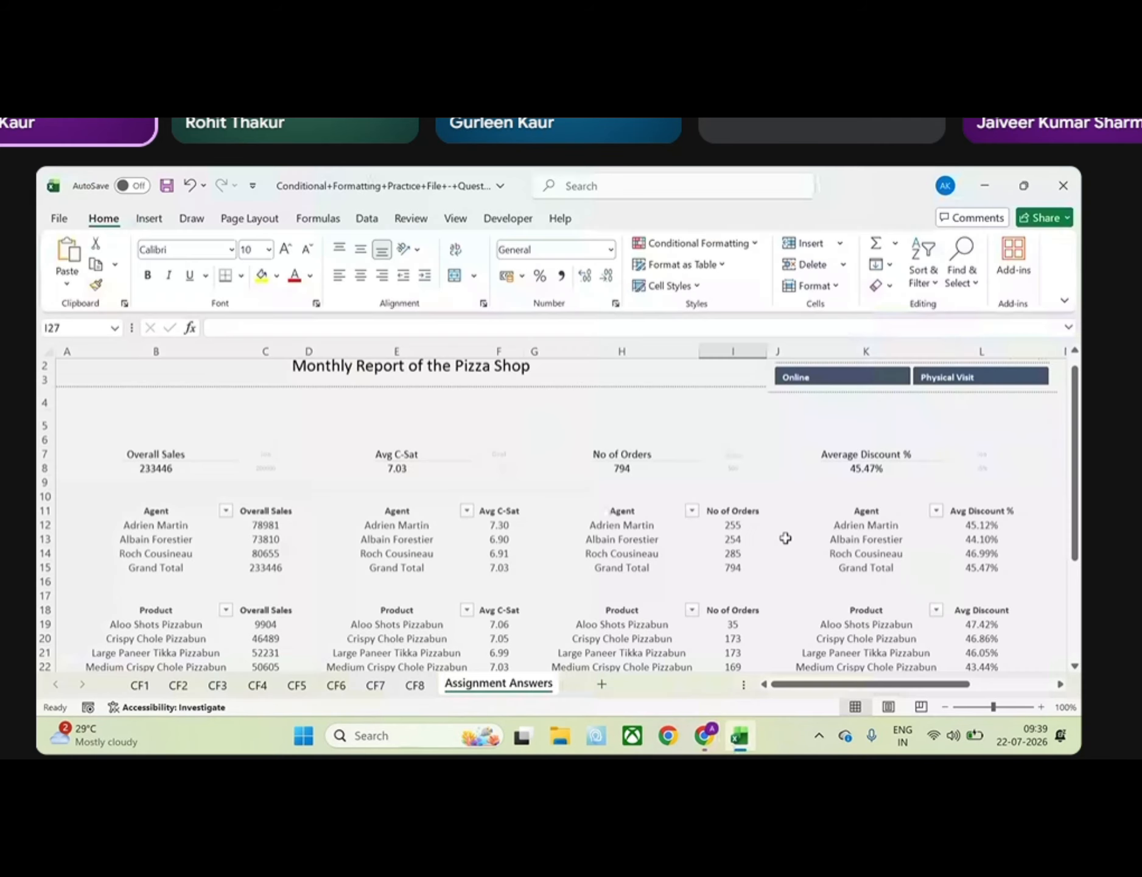
{"action": "left_click", "coordinate": [754, 244]}
{"action": "mouse_move", "coordinate": [726, 284]}
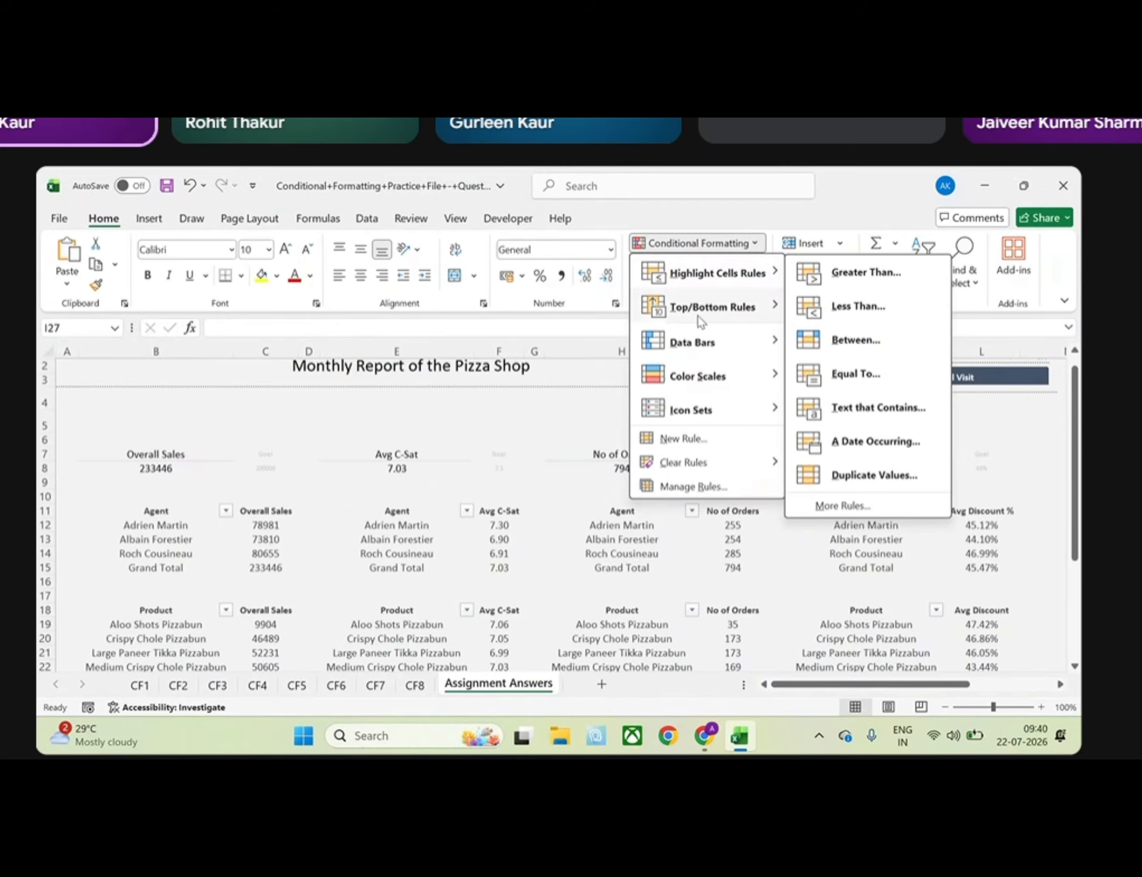
{"action": "mouse_move", "coordinate": [700, 321]}
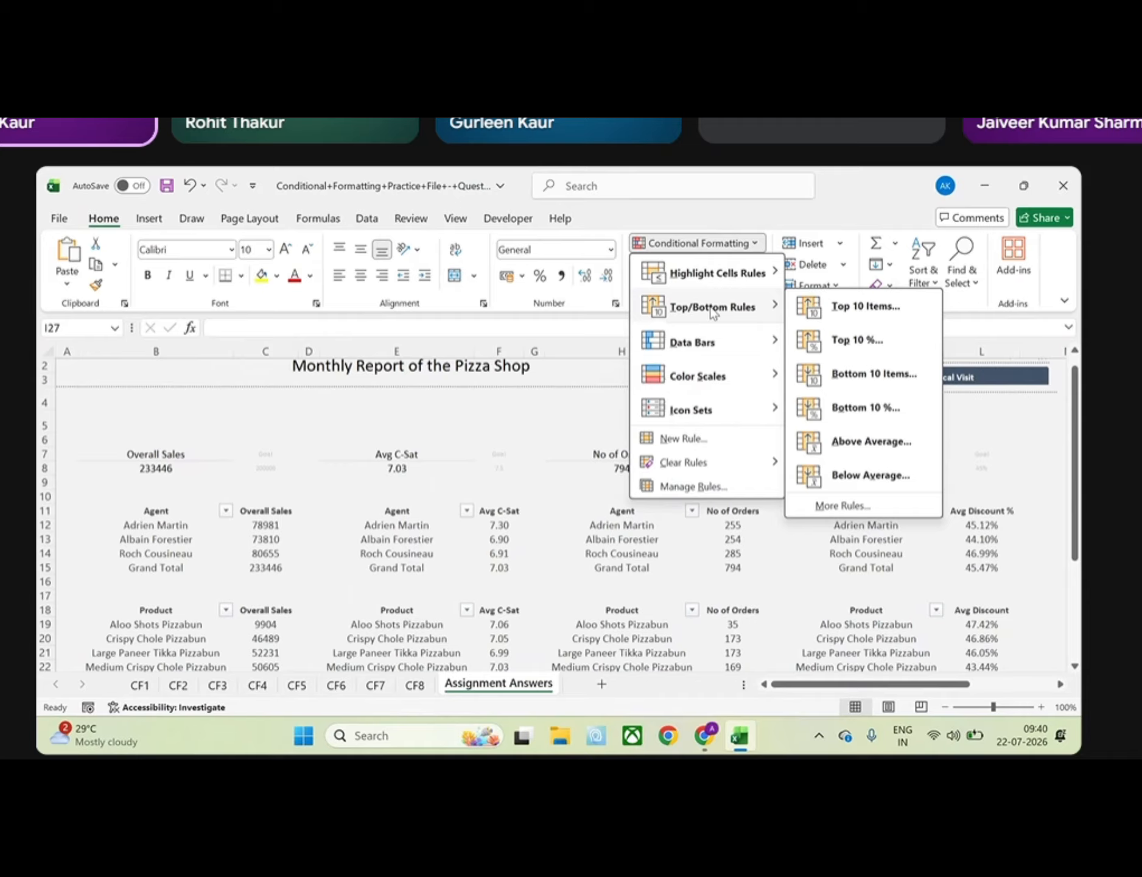
{"action": "left_click", "coordinate": [364, 550]}
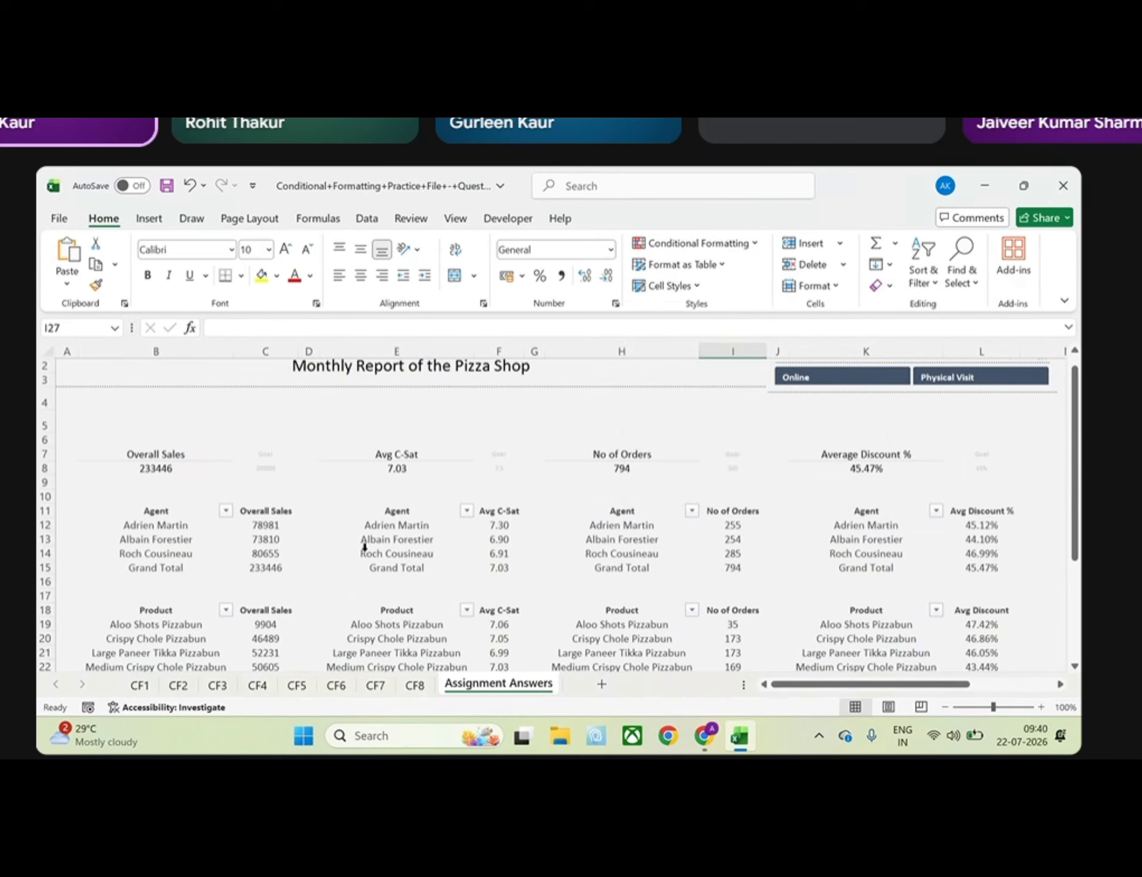
Highlight the top 3 Overall Sales values in the product table, excluding the total, with Green Fill with Dark Green Text
{"action": "scroll", "coordinate": [365, 546], "scroll_direction": "down", "scroll_amount": 3}
{"action": "left_click_drag", "start_coordinate": [265, 507], "coordinate": [277, 578]}
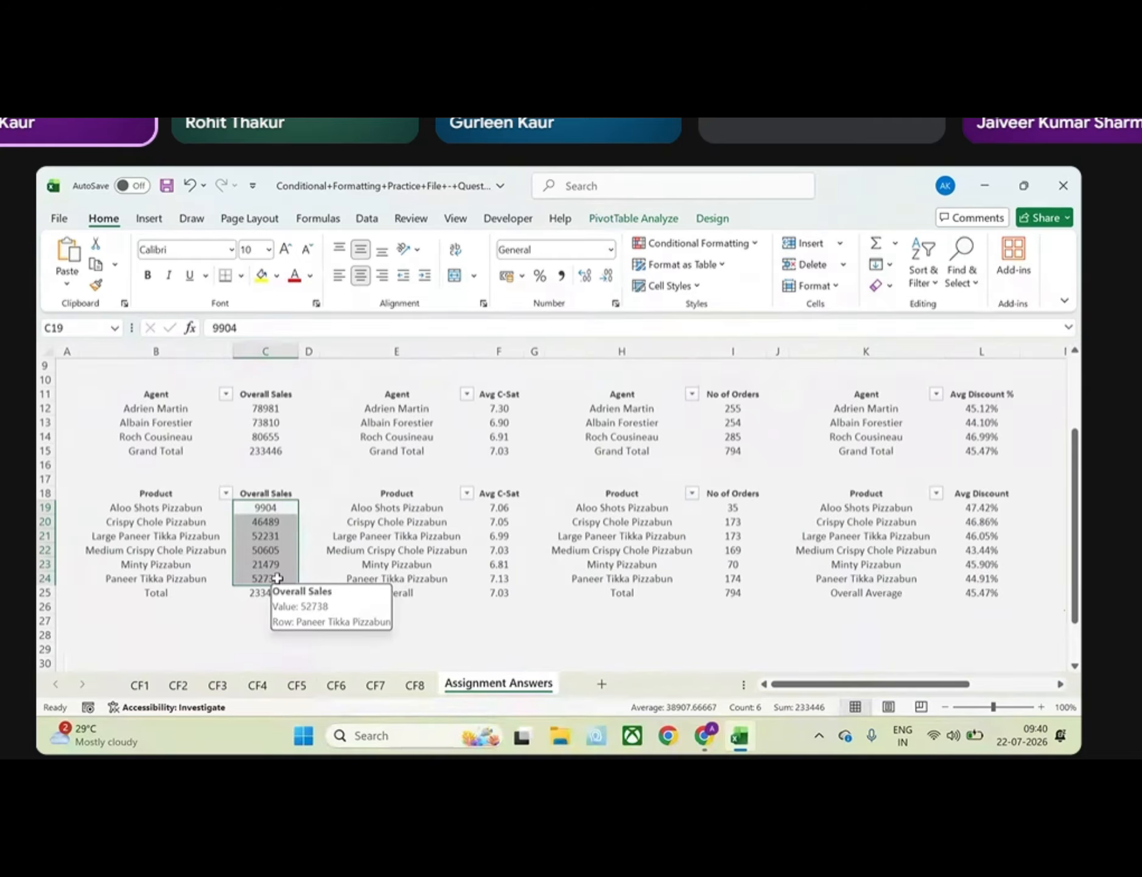
{"action": "left_click", "coordinate": [749, 245]}
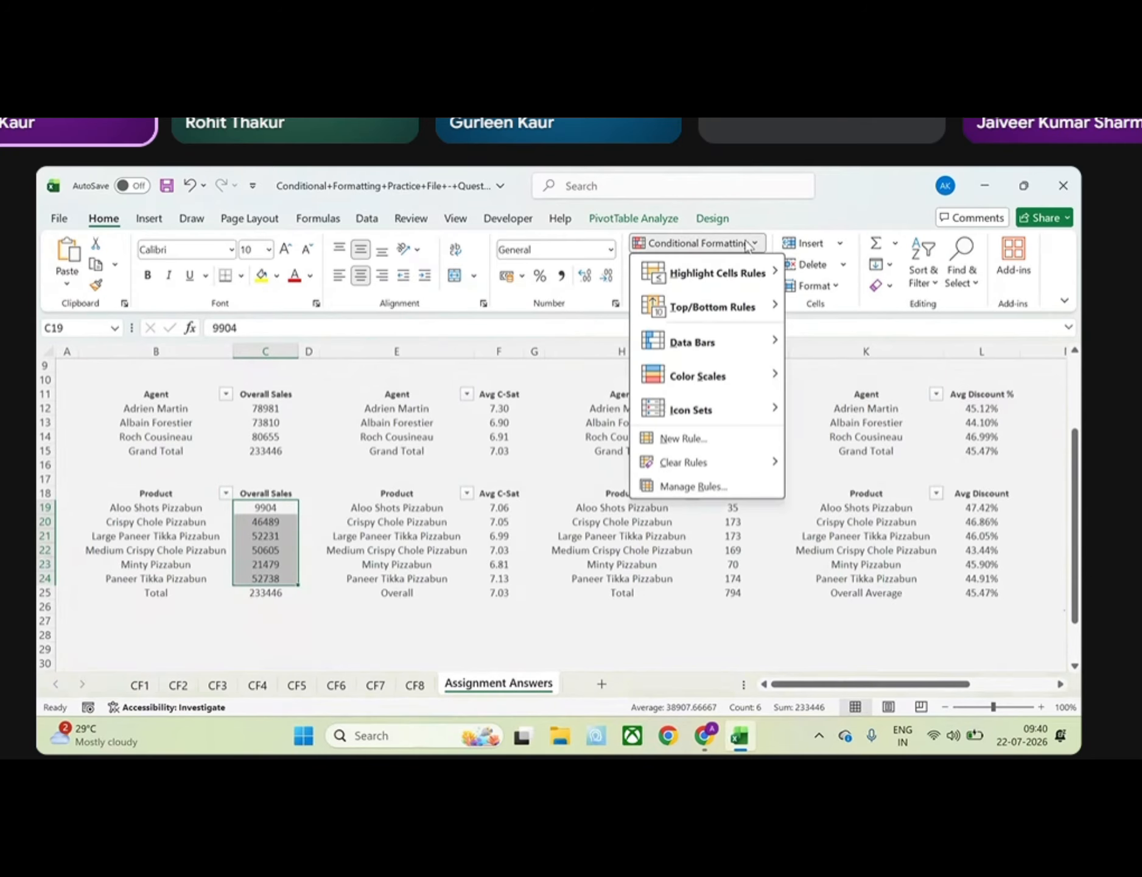
{"action": "mouse_move", "coordinate": [763, 303]}
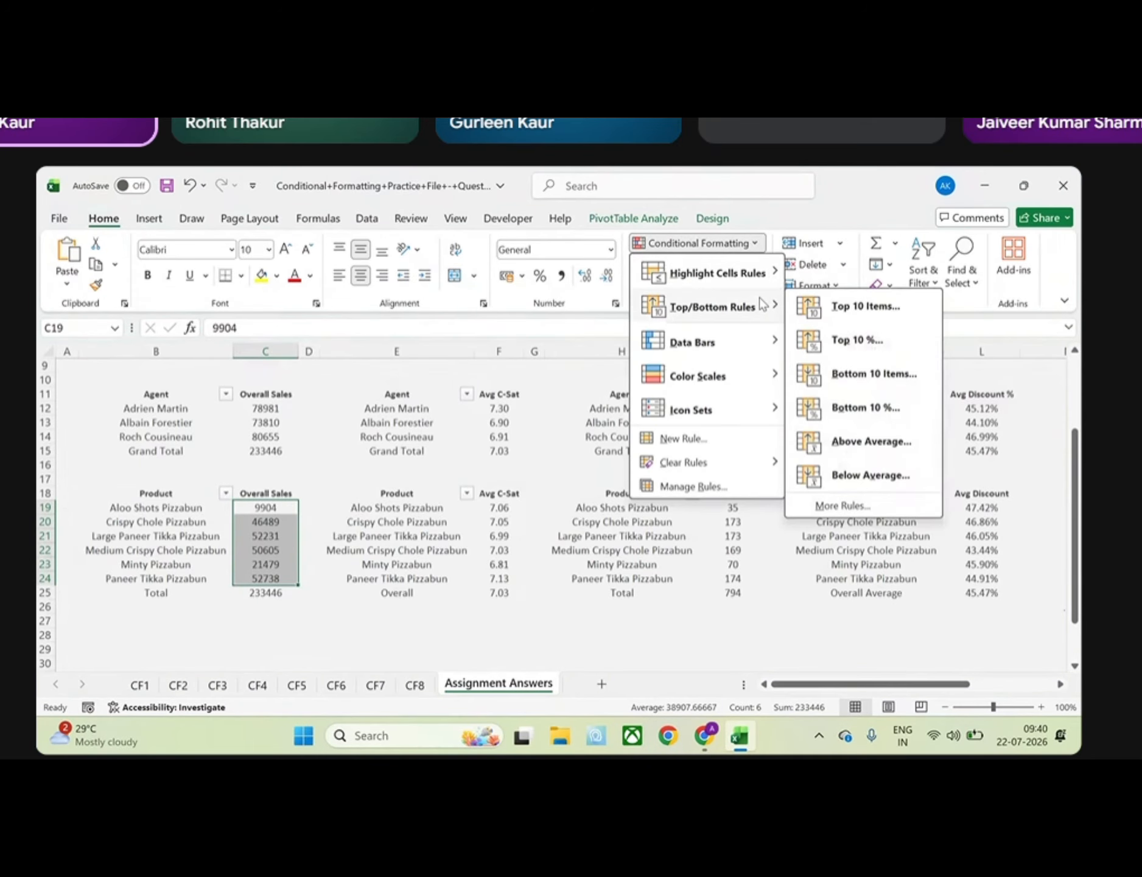
{"action": "left_click", "coordinate": [864, 307]}
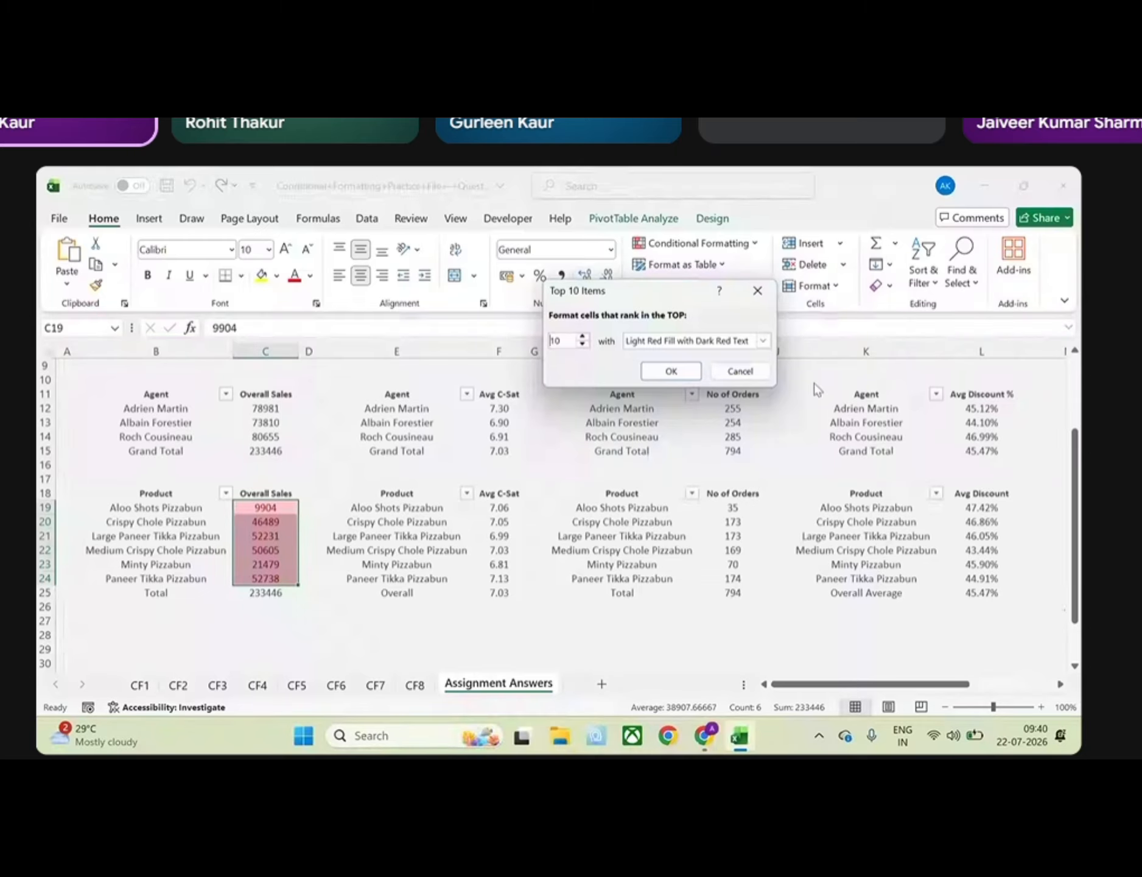
{"action": "left_click", "coordinate": [571, 340]}
{"action": "key", "text": "BackSpace"}
{"action": "key", "text": "BackSpace"}
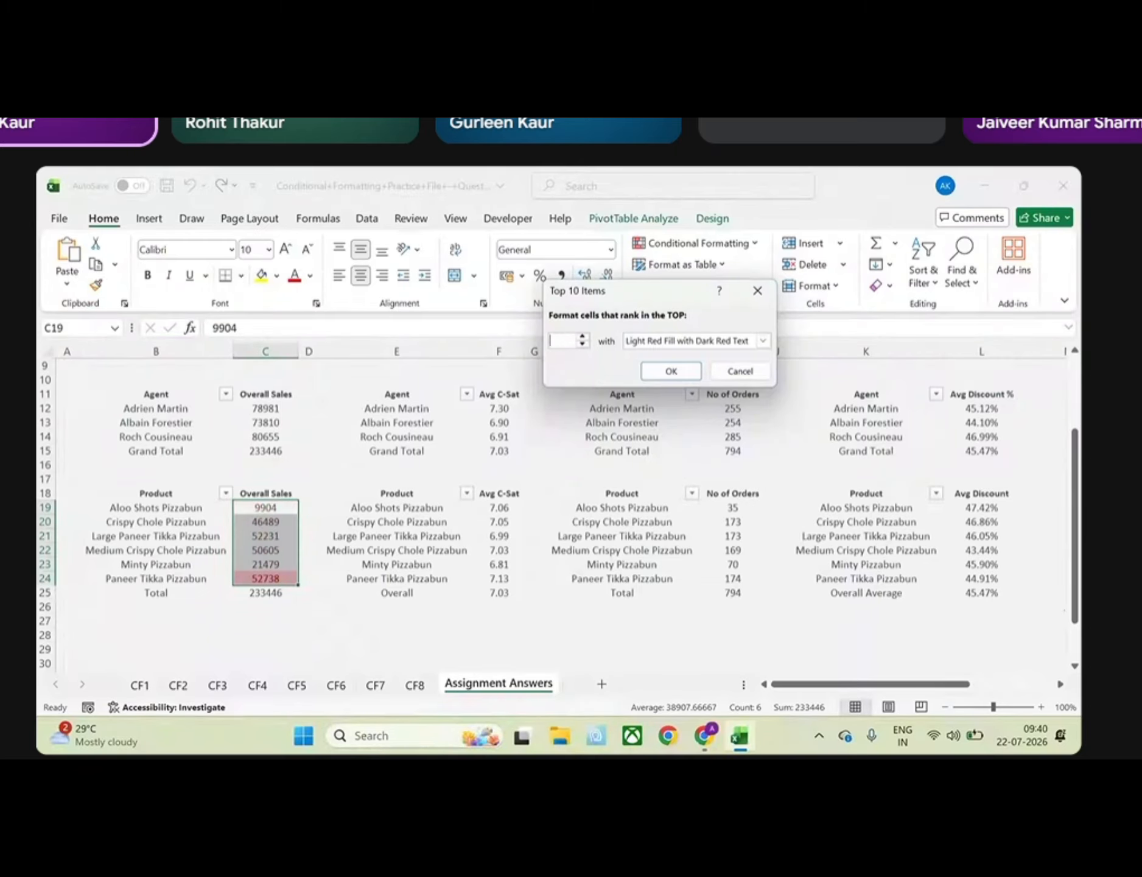
{"action": "type", "text": "3"}
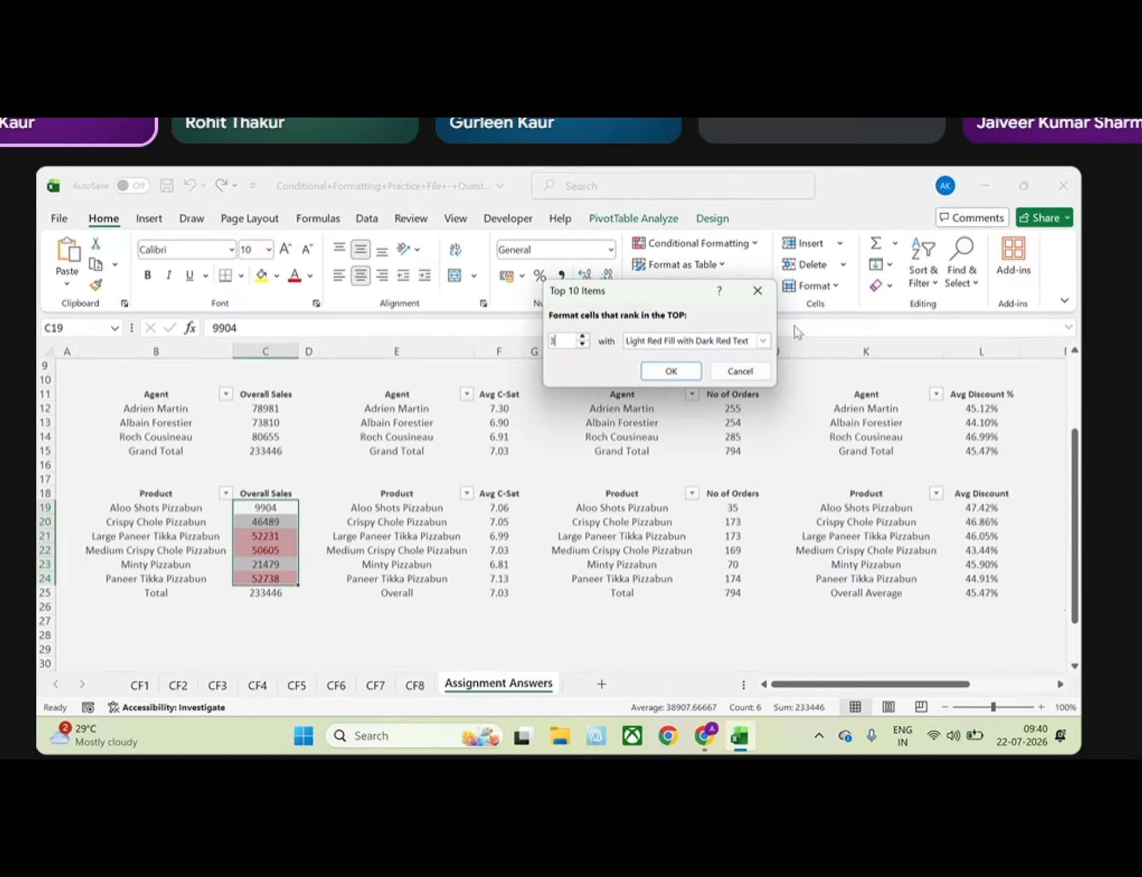
{"action": "left_click", "coordinate": [763, 340]}
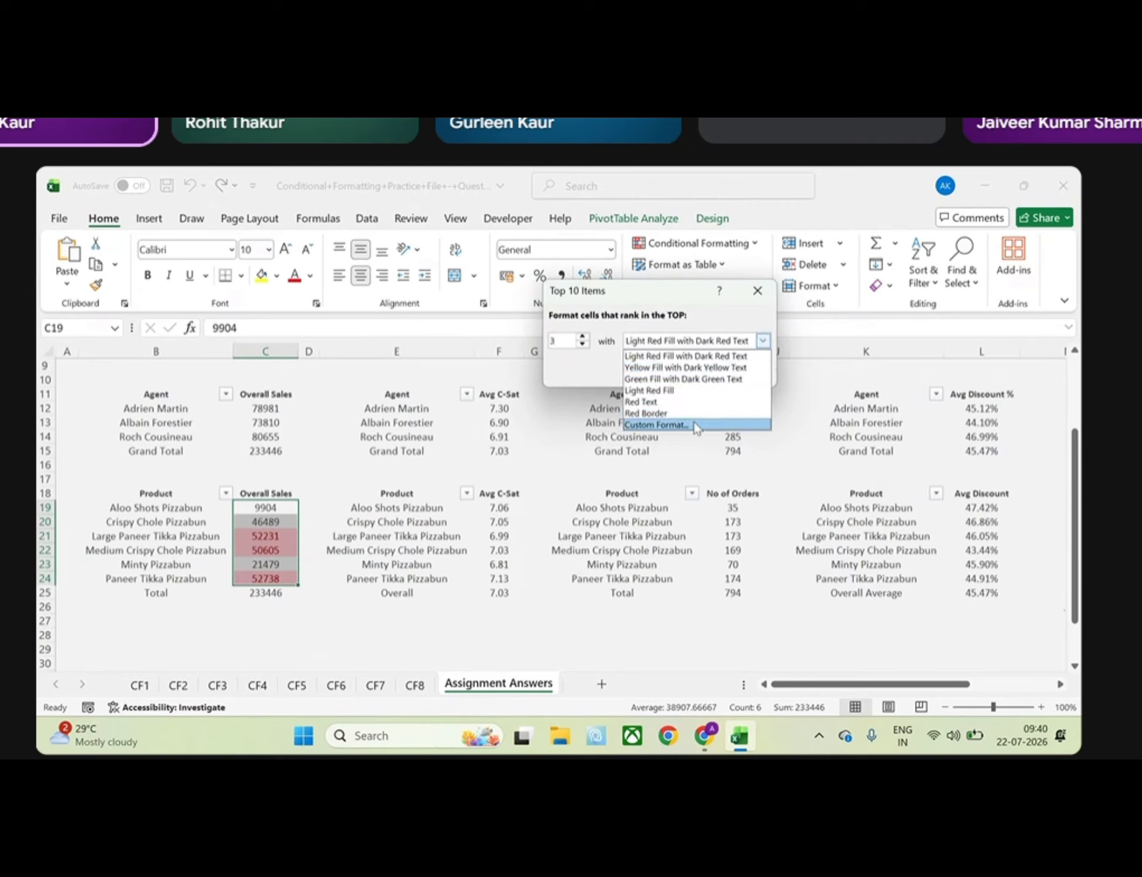
{"action": "left_click", "coordinate": [688, 379]}
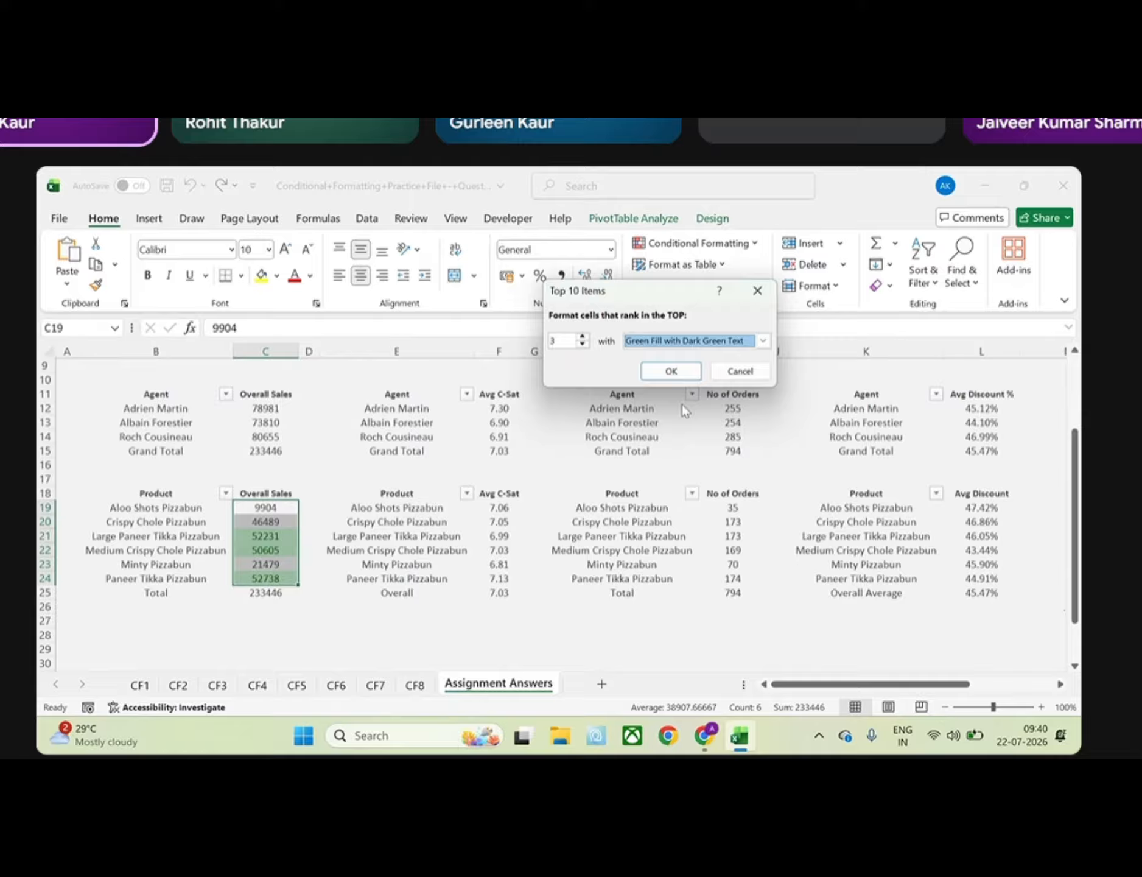
{"action": "left_click", "coordinate": [671, 372]}
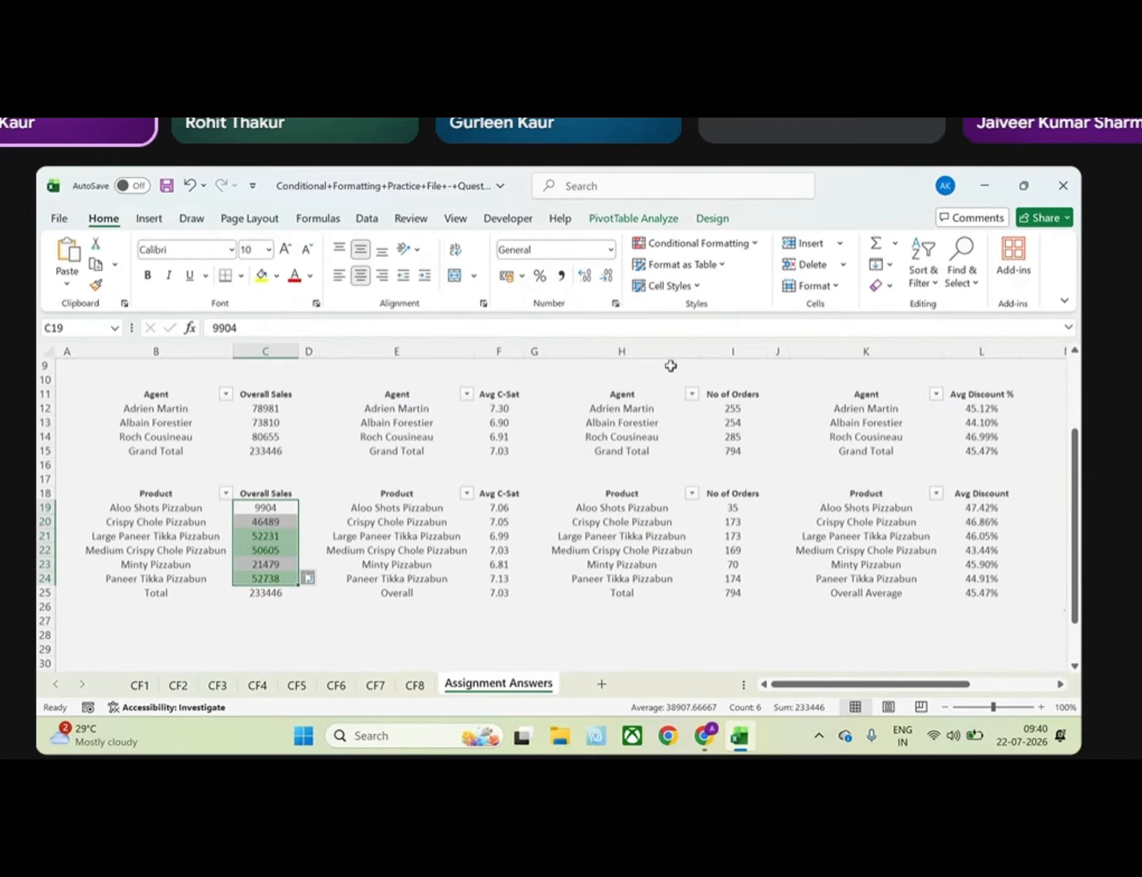
Highlight the bottom 3 Overall Sales values in the product table with Light Red Fill with Dark Red Text
{"action": "left_click", "coordinate": [755, 243]}
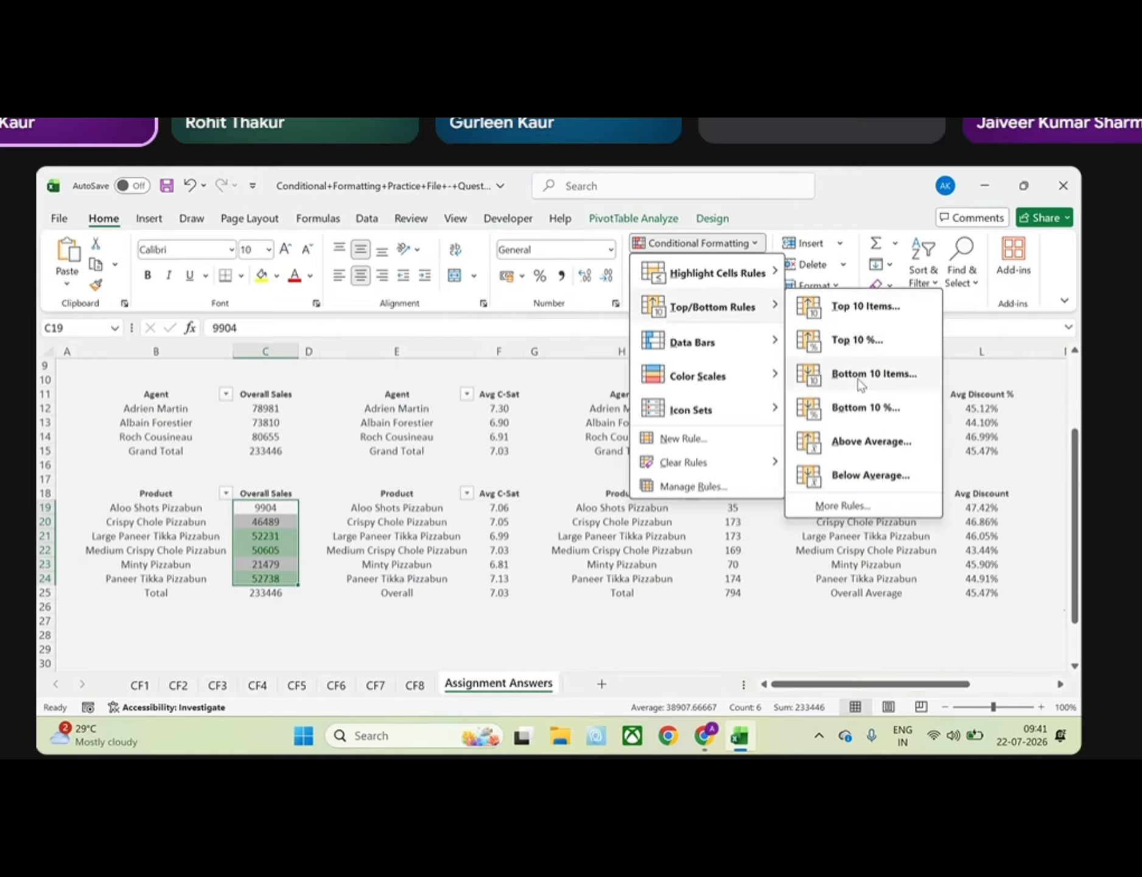
{"action": "left_click", "coordinate": [856, 384]}
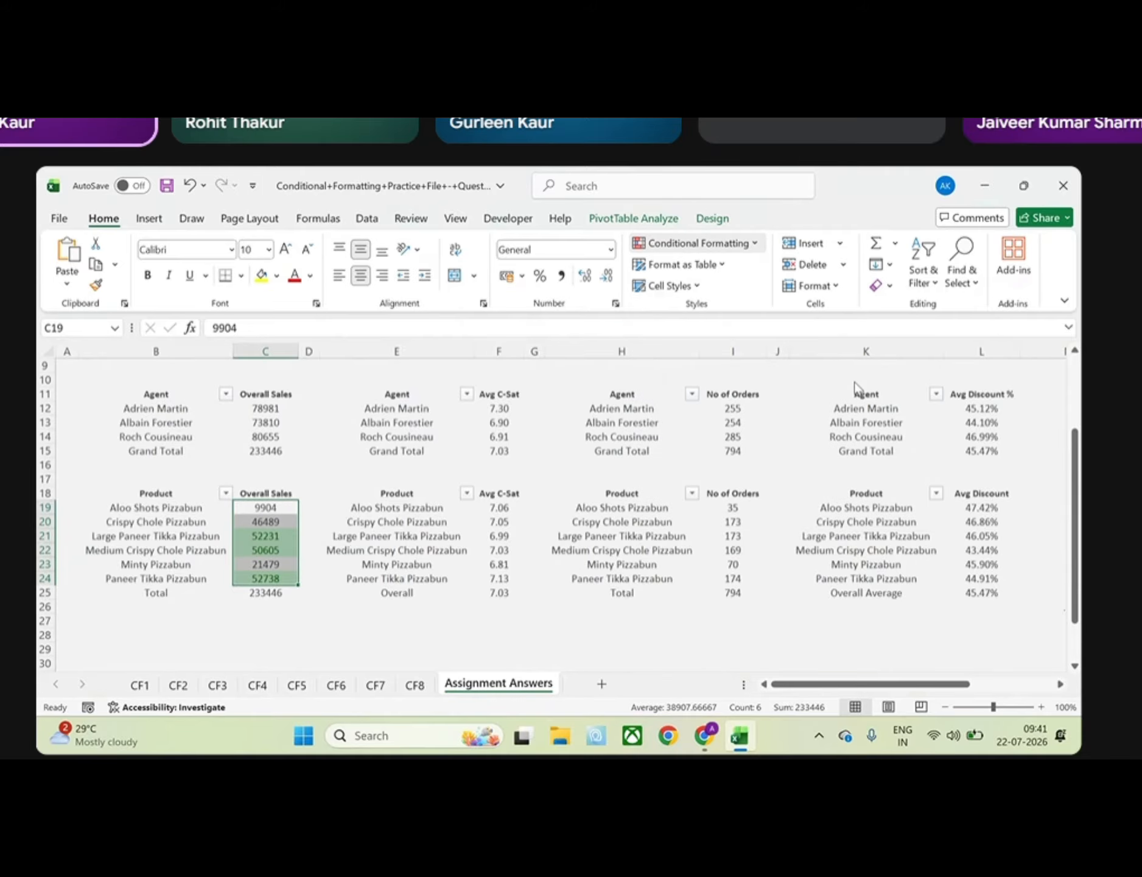
{"action": "left_click", "coordinate": [582, 343]}
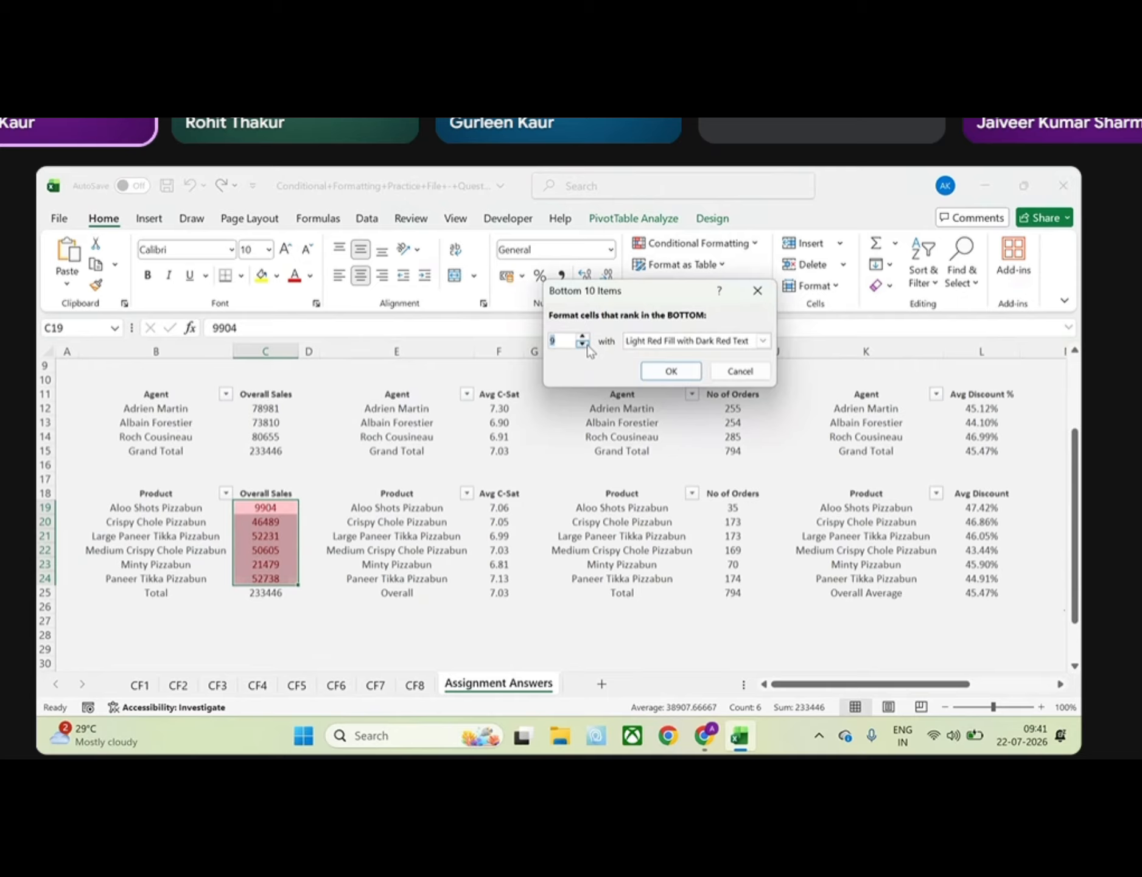
{"action": "left_click", "coordinate": [563, 340]}
{"action": "key", "text": "BackSpace"}
{"action": "type", "text": "3"}
{"action": "left_click", "coordinate": [685, 376]}
{"action": "left_click", "coordinate": [330, 609]}
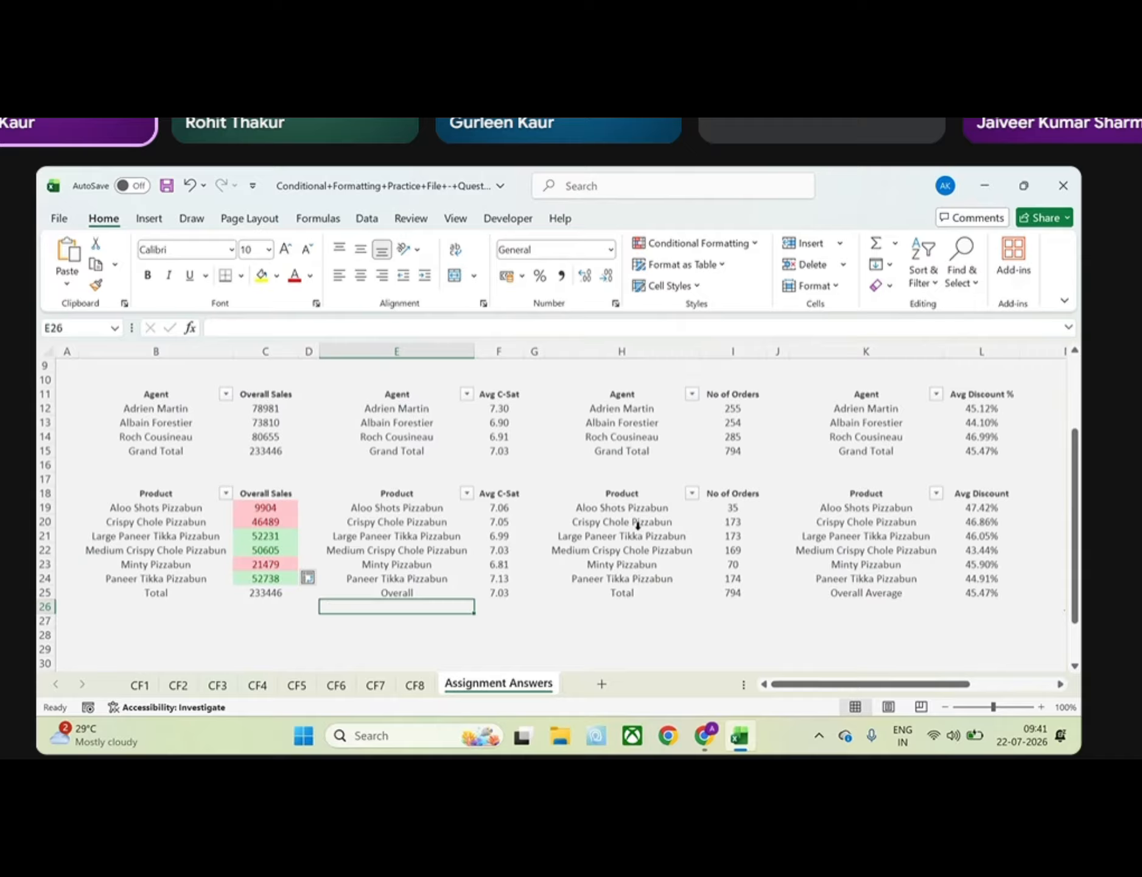
{"action": "left_click_drag", "start_coordinate": [733, 508], "coordinate": [735, 596]}
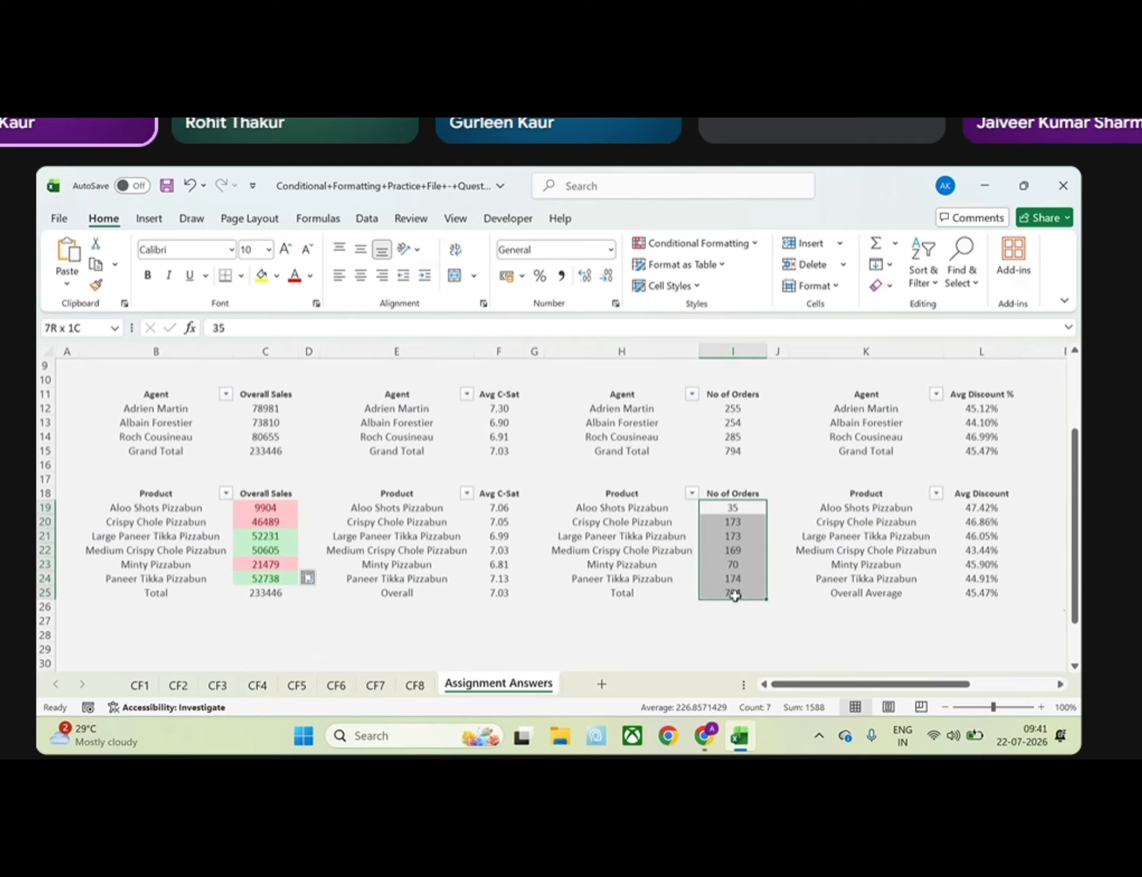
{"action": "left_click", "coordinate": [728, 509]}
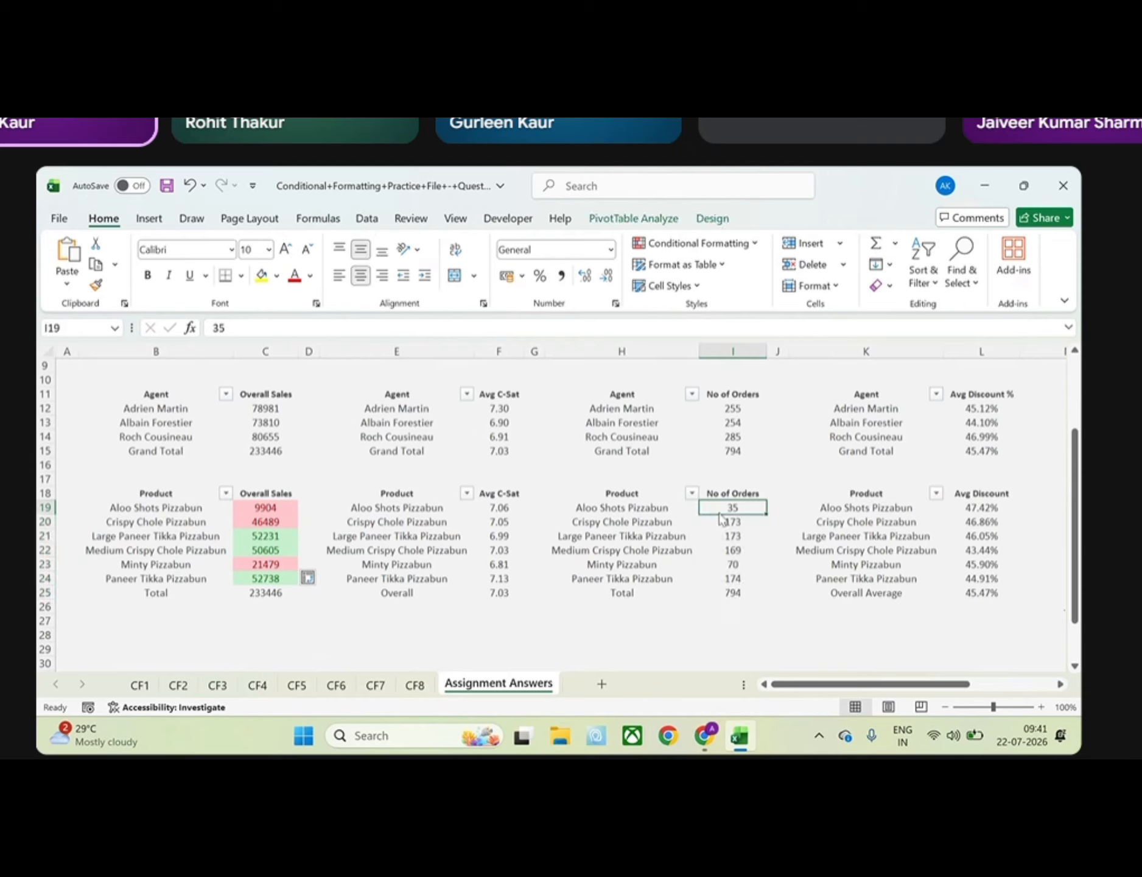
{"action": "left_click_drag", "start_coordinate": [720, 518], "coordinate": [721, 518]}
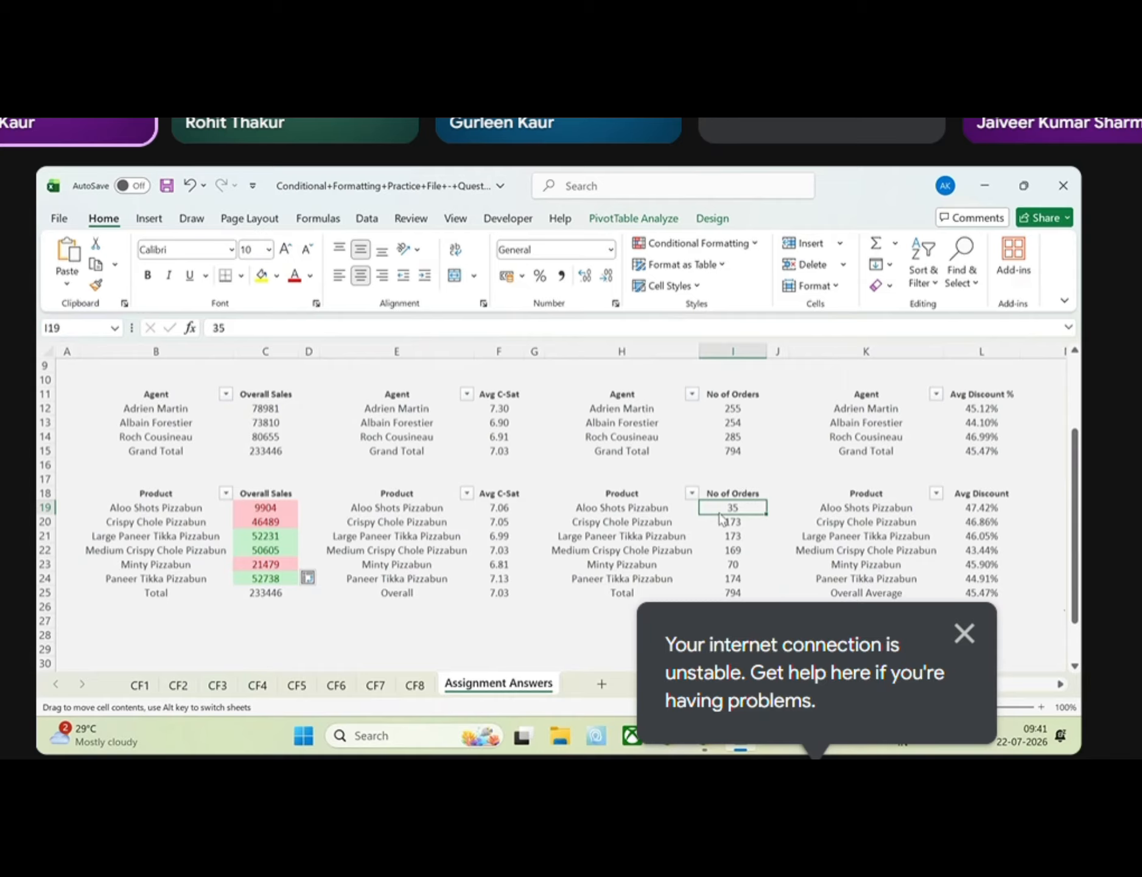
{"action": "left_click_drag", "start_coordinate": [721, 514], "coordinate": [733, 578]}
{"action": "left_click", "coordinate": [694, 243]}
{"action": "mouse_move", "coordinate": [713, 304]}
{"action": "left_click", "coordinate": [865, 339]}
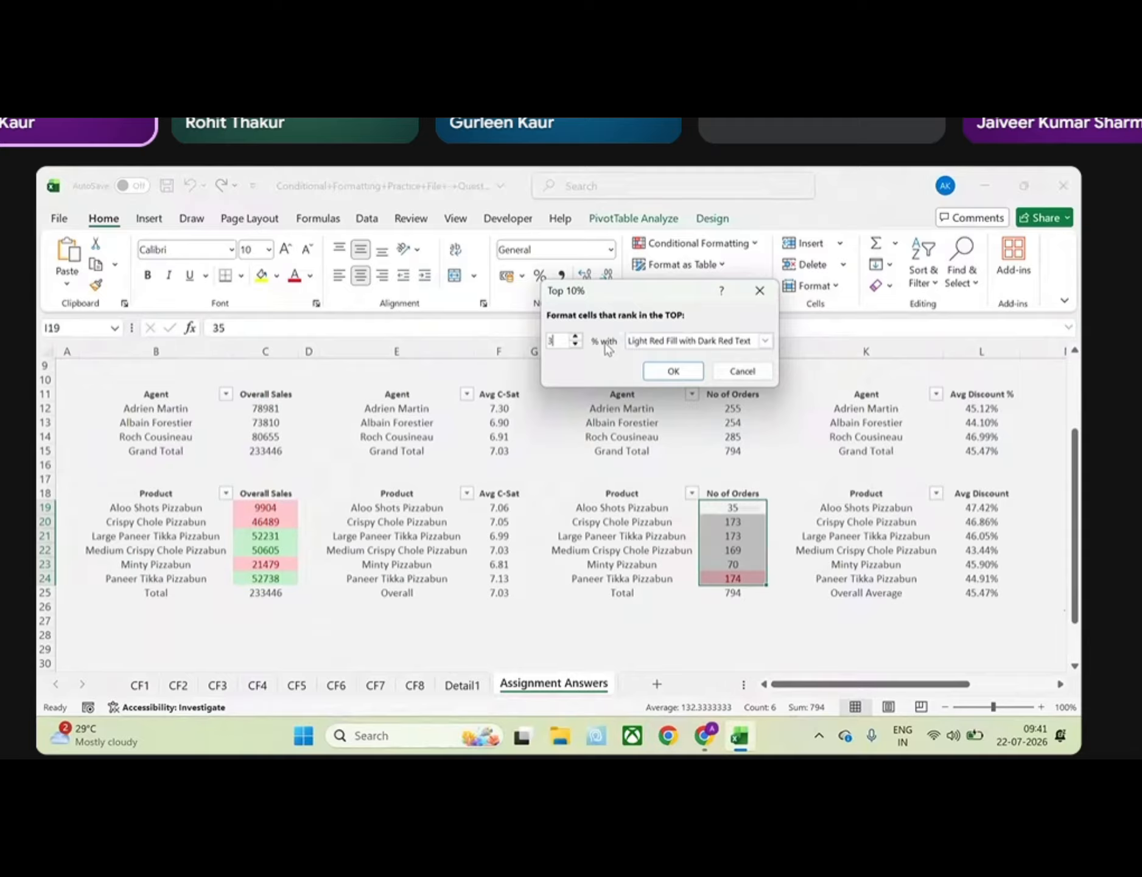
{"action": "key", "text": "BackSpace"}
{"action": "type", "text": "20"}
{"action": "left_click", "coordinate": [760, 290]}
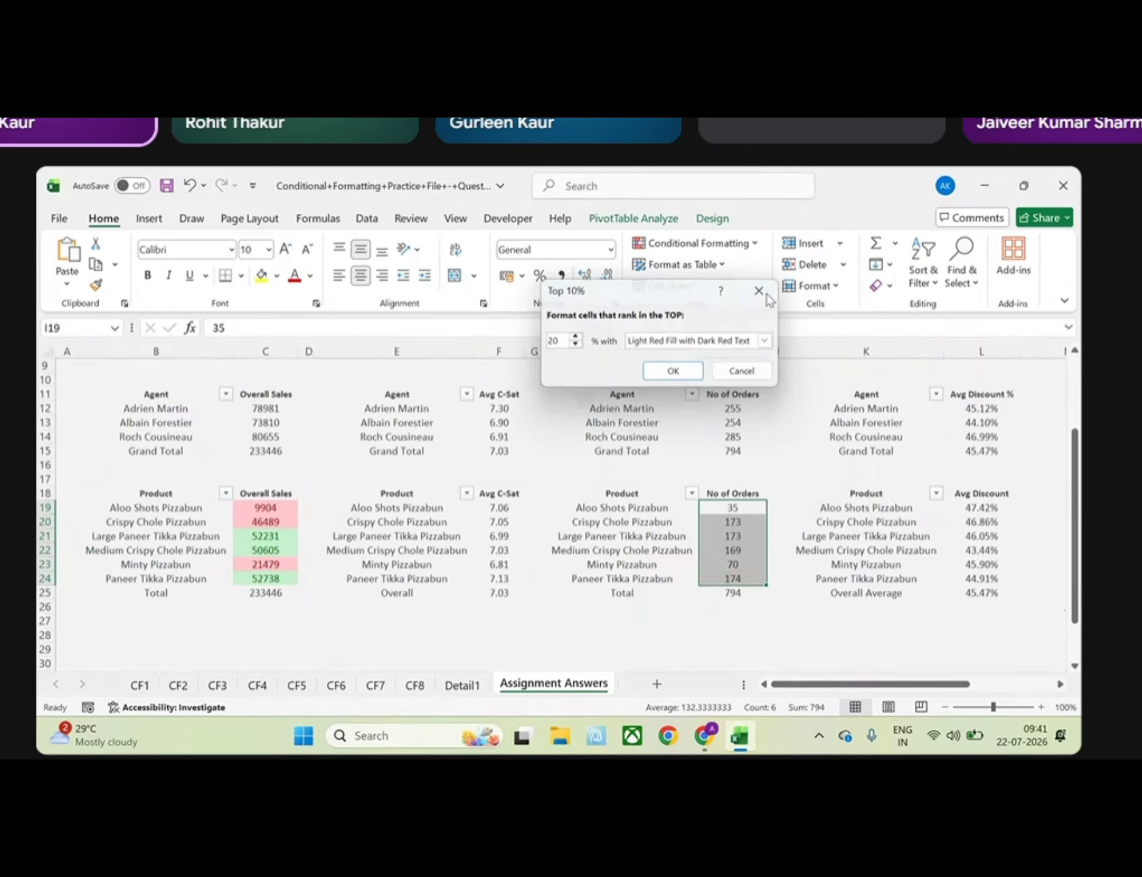
{"action": "left_click", "coordinate": [755, 242]}
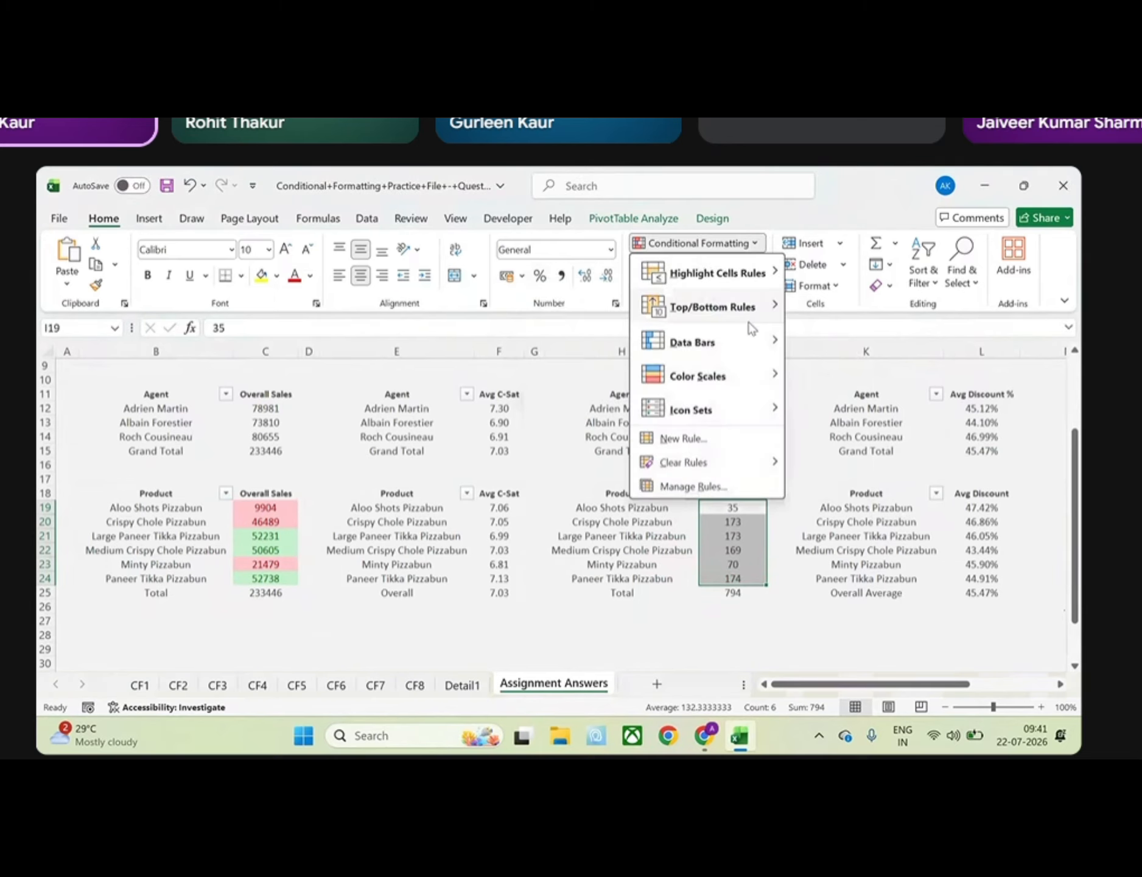
{"action": "mouse_move", "coordinate": [755, 323]}
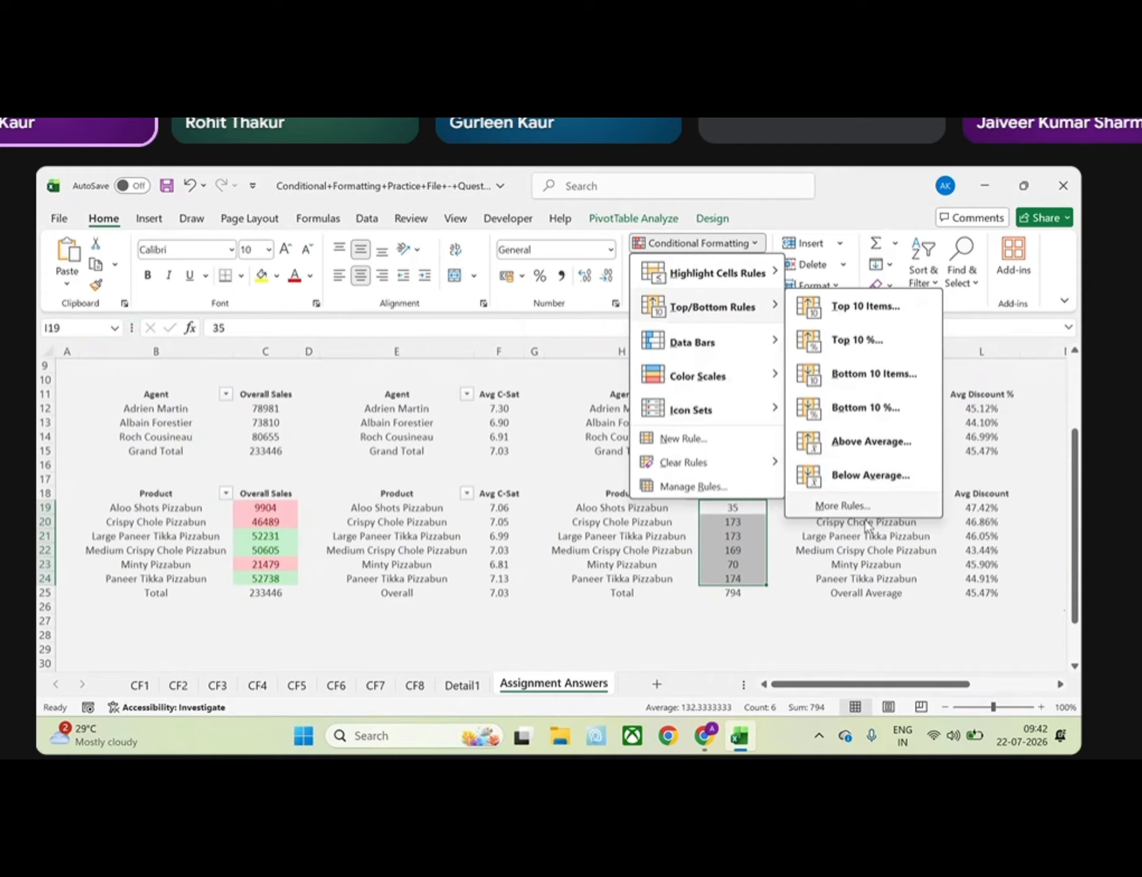
{"action": "mouse_move", "coordinate": [719, 470]}
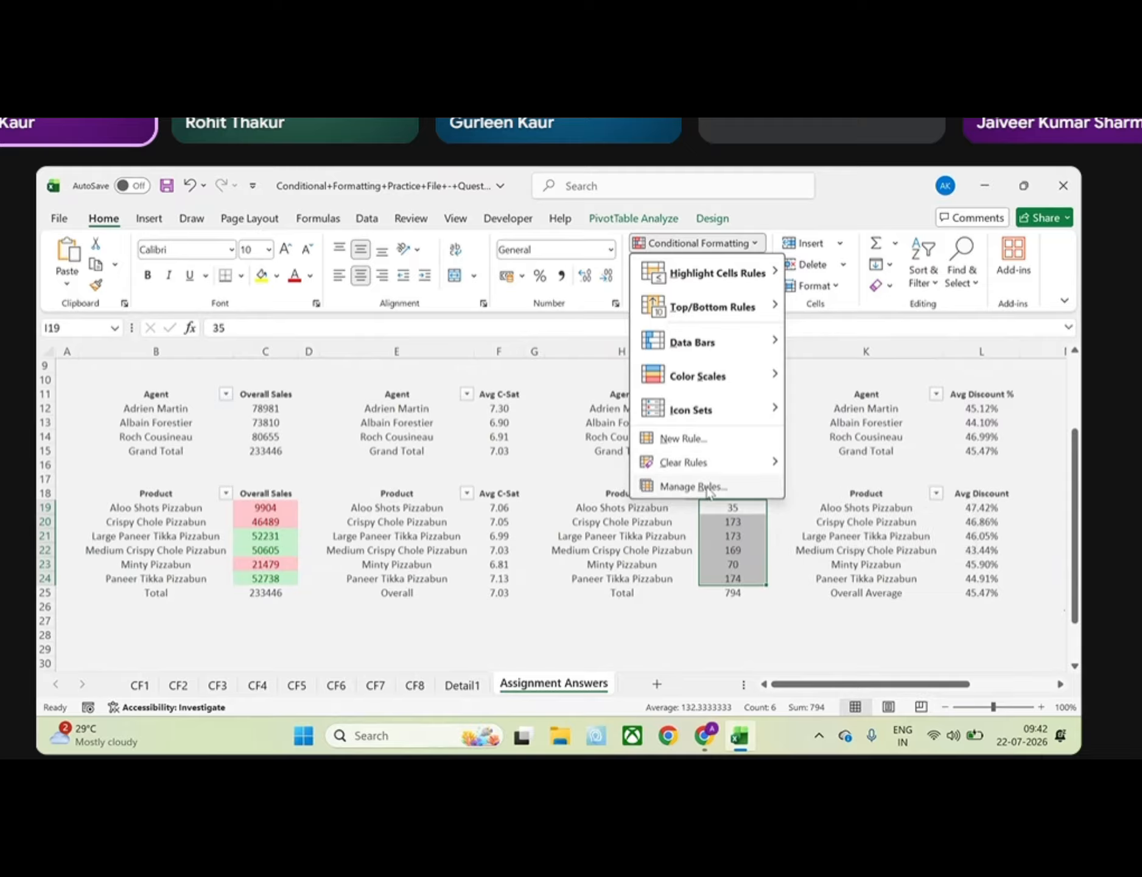
Review the rules applied to the product Overall Sales values in the Conditional Formatting Rules Manager, including its edit and new rule options
{"action": "left_click_drag", "start_coordinate": [262, 512], "coordinate": [264, 579]}
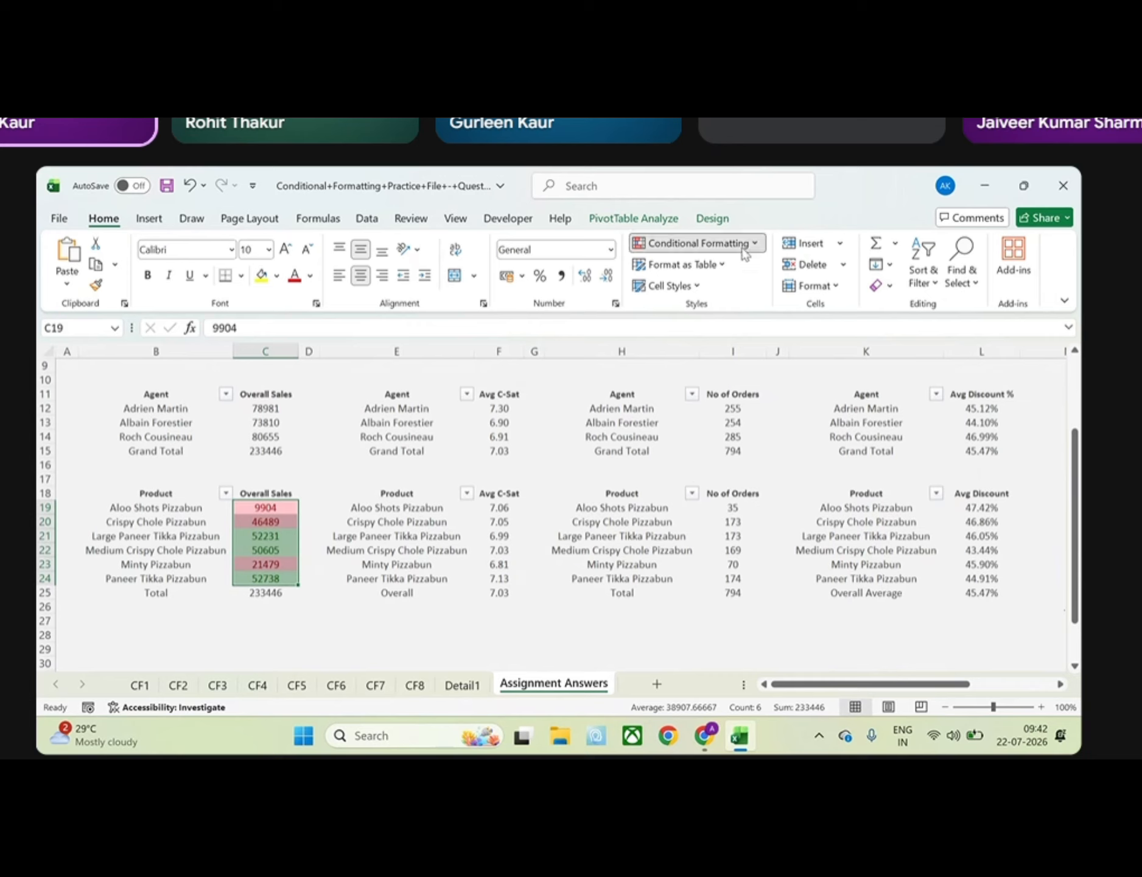
{"action": "left_click", "coordinate": [694, 243]}
{"action": "left_click", "coordinate": [703, 484]}
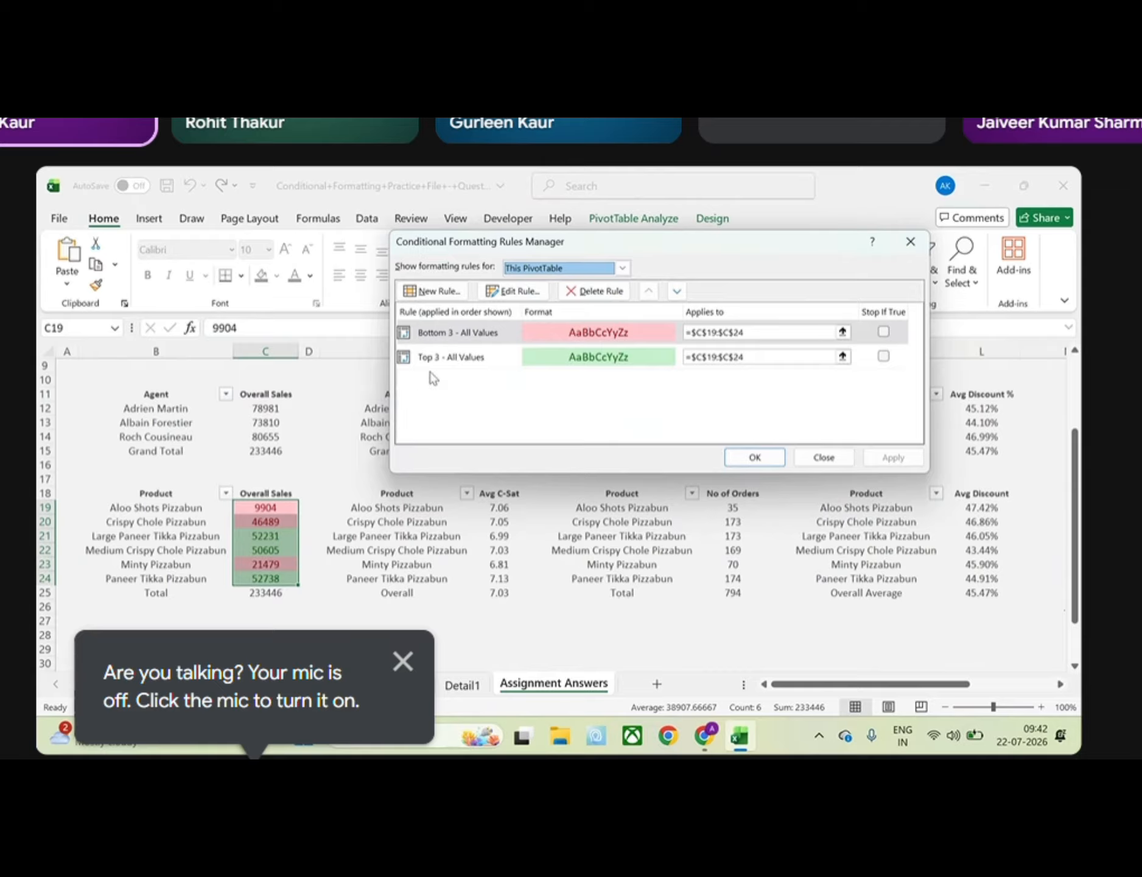
{"action": "left_click", "coordinate": [402, 660]}
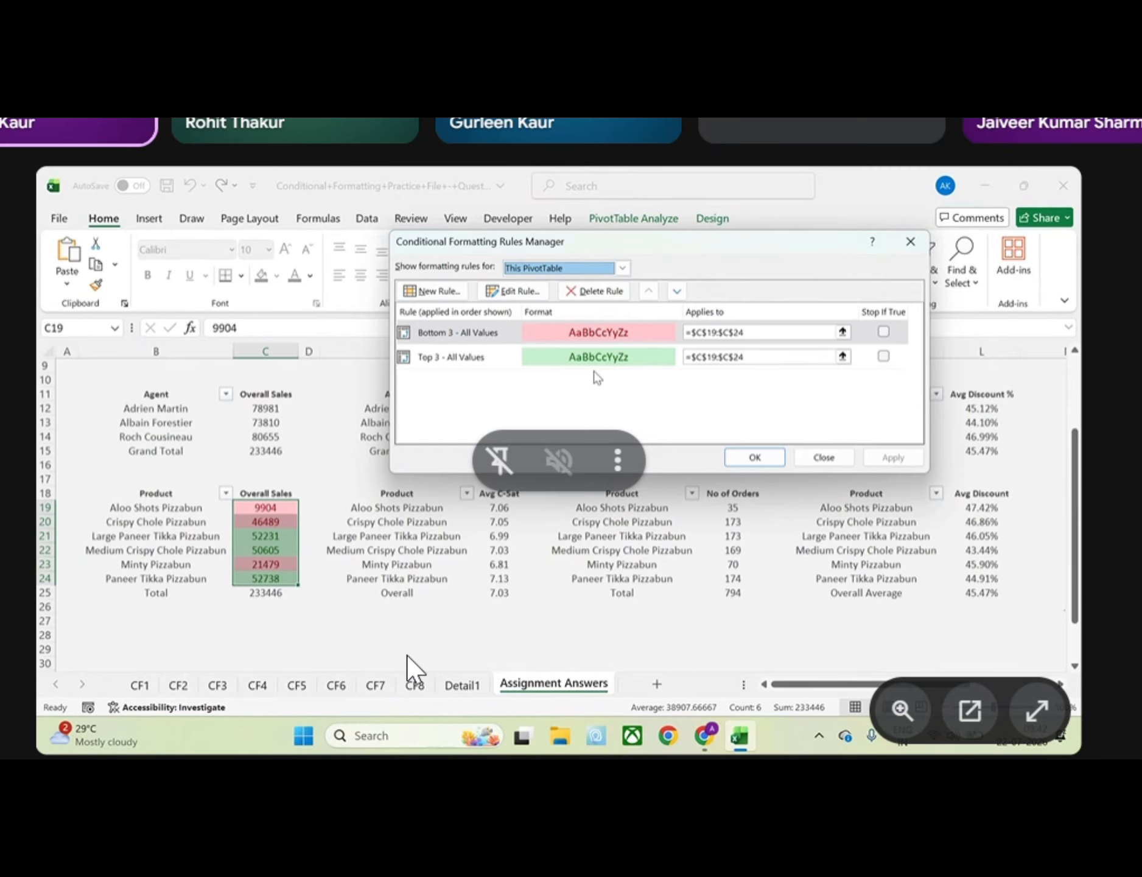
{"action": "left_click", "coordinate": [513, 291]}
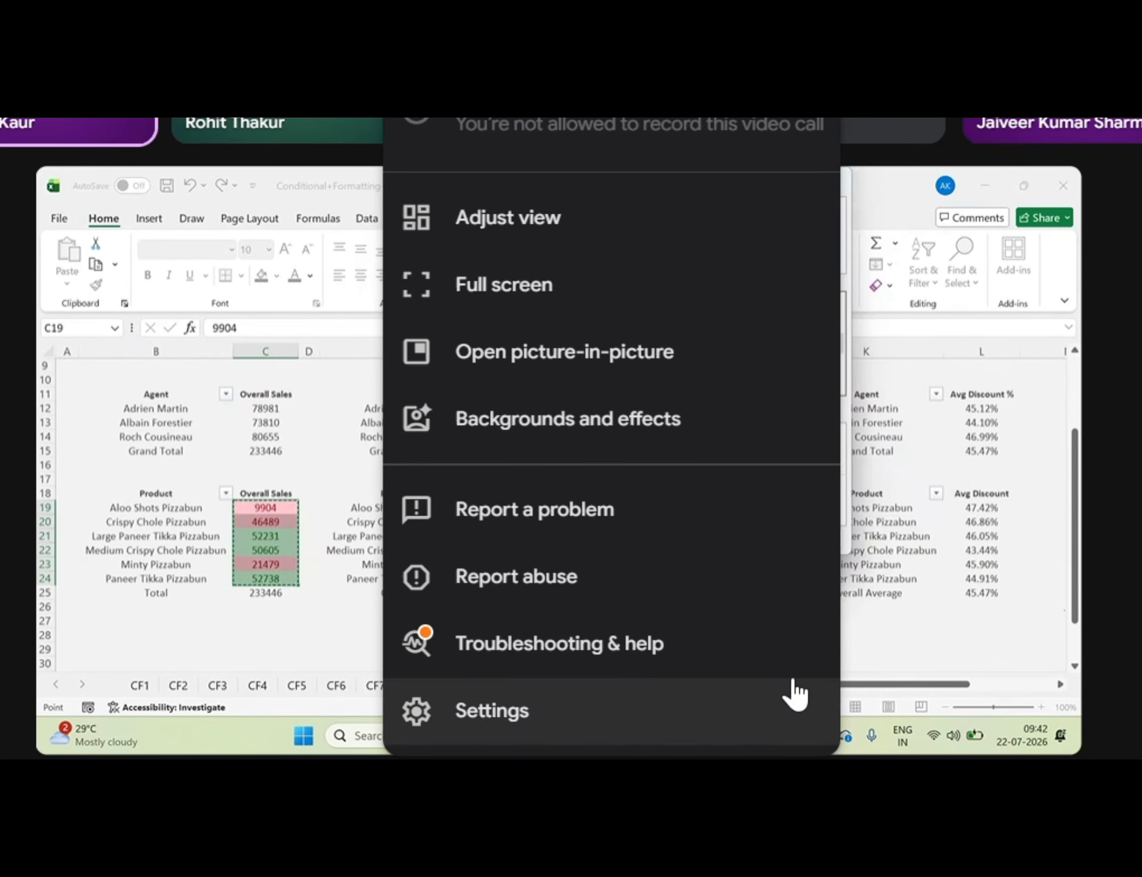
{"action": "left_click", "coordinate": [931, 550]}
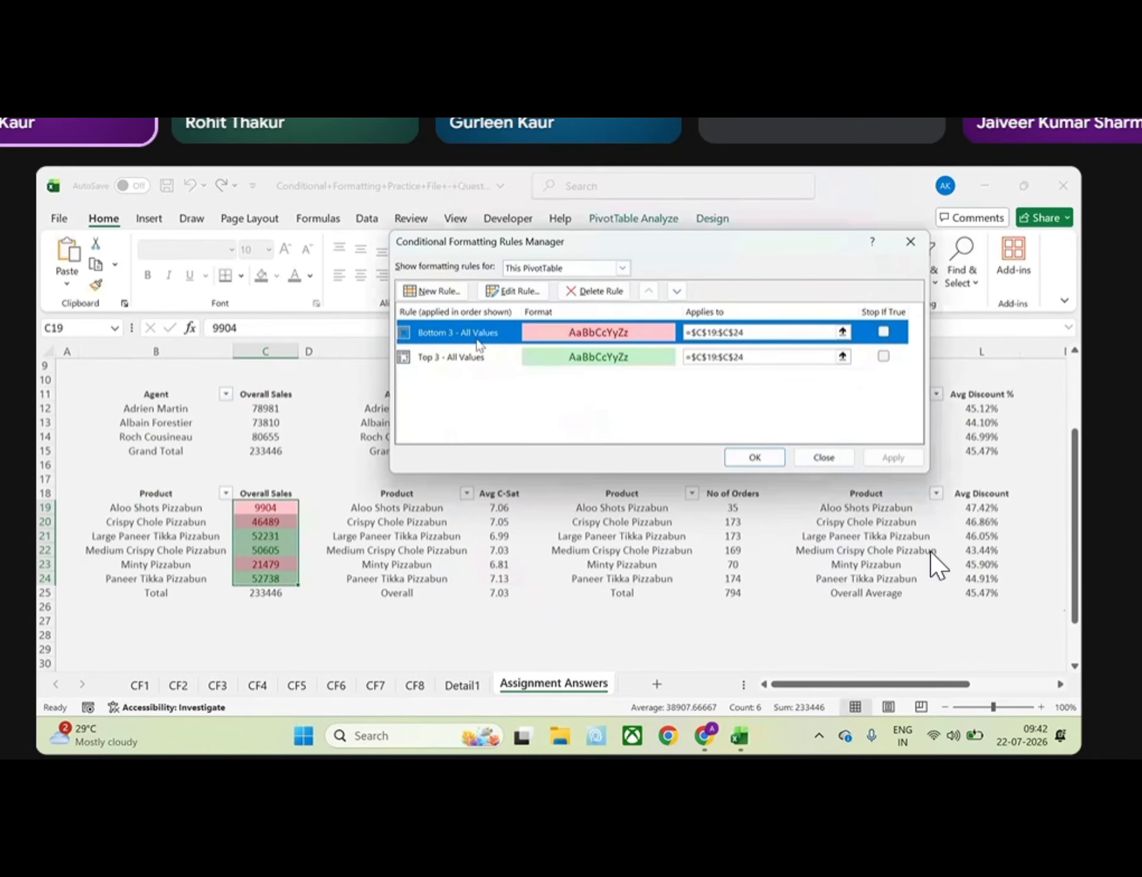
{"action": "left_click", "coordinate": [431, 291]}
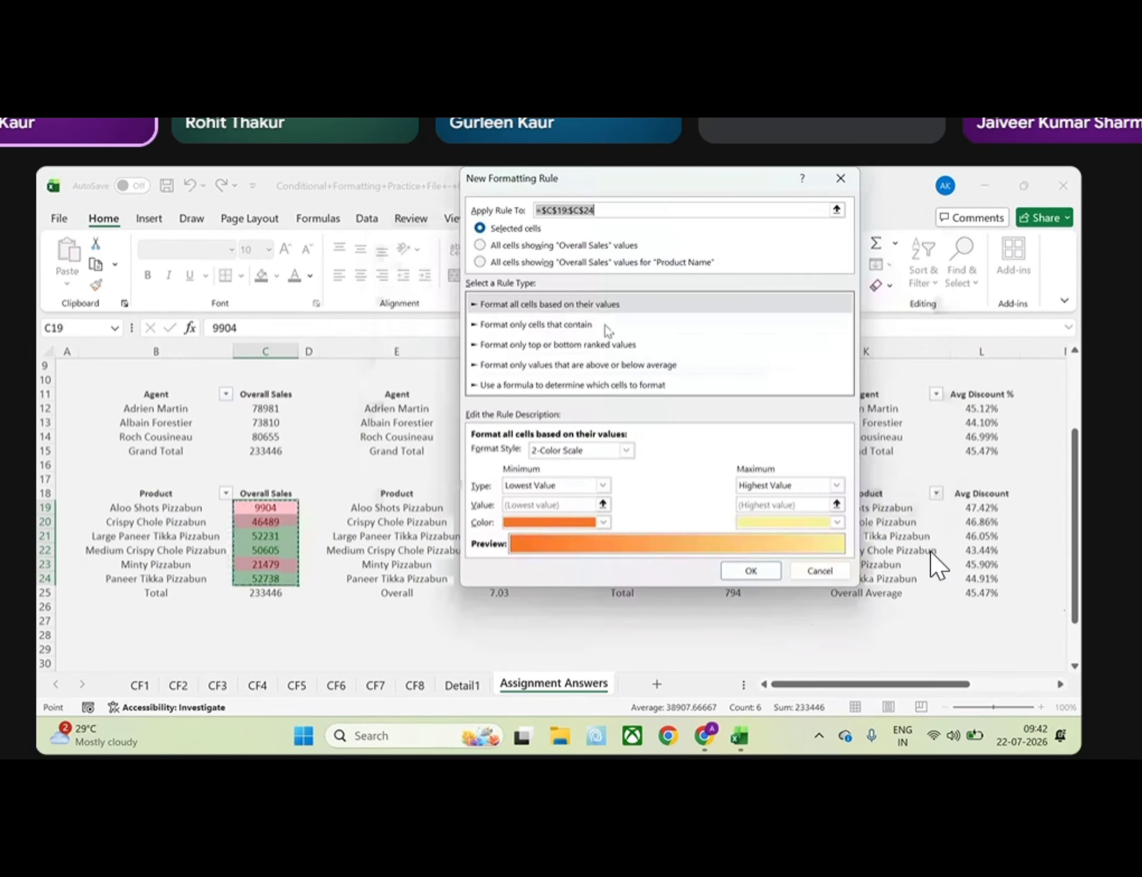
{"action": "left_click", "coordinate": [843, 181]}
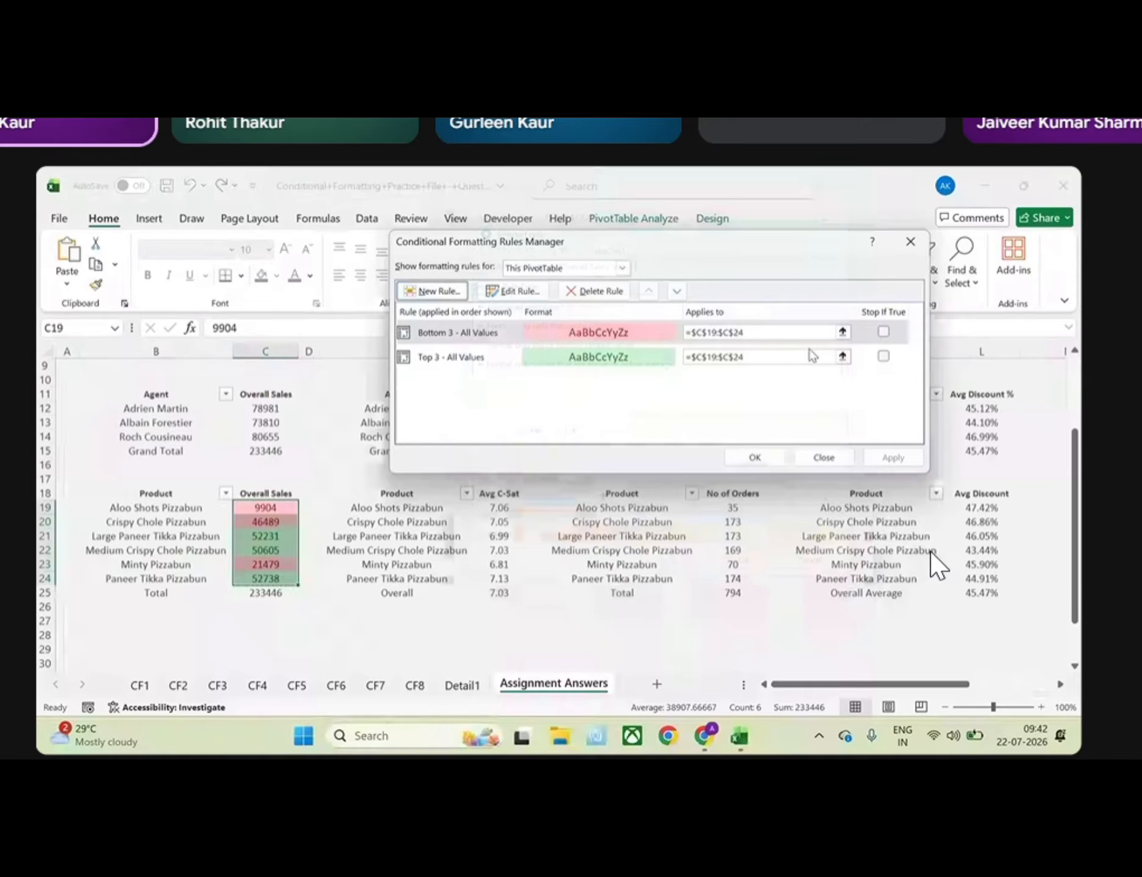
{"action": "left_click", "coordinate": [911, 243]}
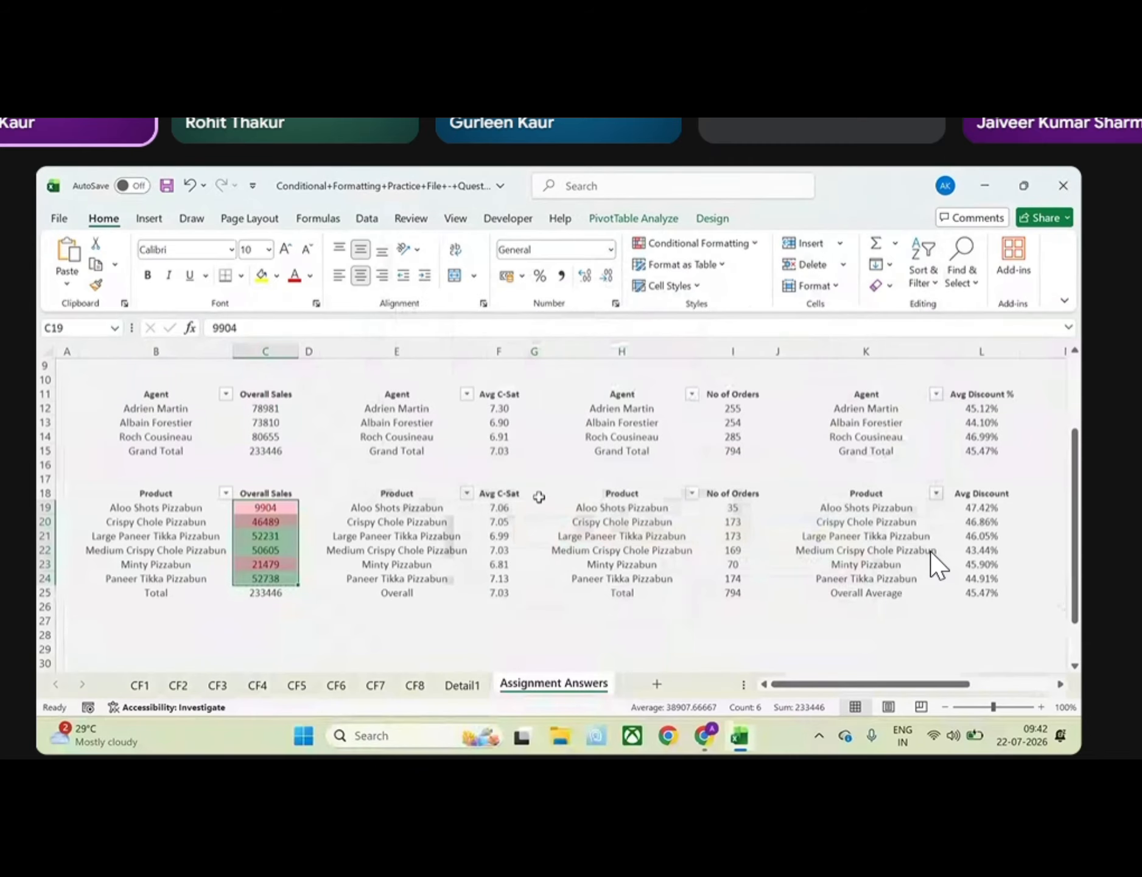
{"action": "left_click", "coordinate": [536, 493]}
{"action": "scroll", "coordinate": [539, 497], "scroll_direction": "up", "scroll_amount": 3}
{"action": "scroll", "coordinate": [539, 497], "scroll_direction": "down", "scroll_amount": 1}
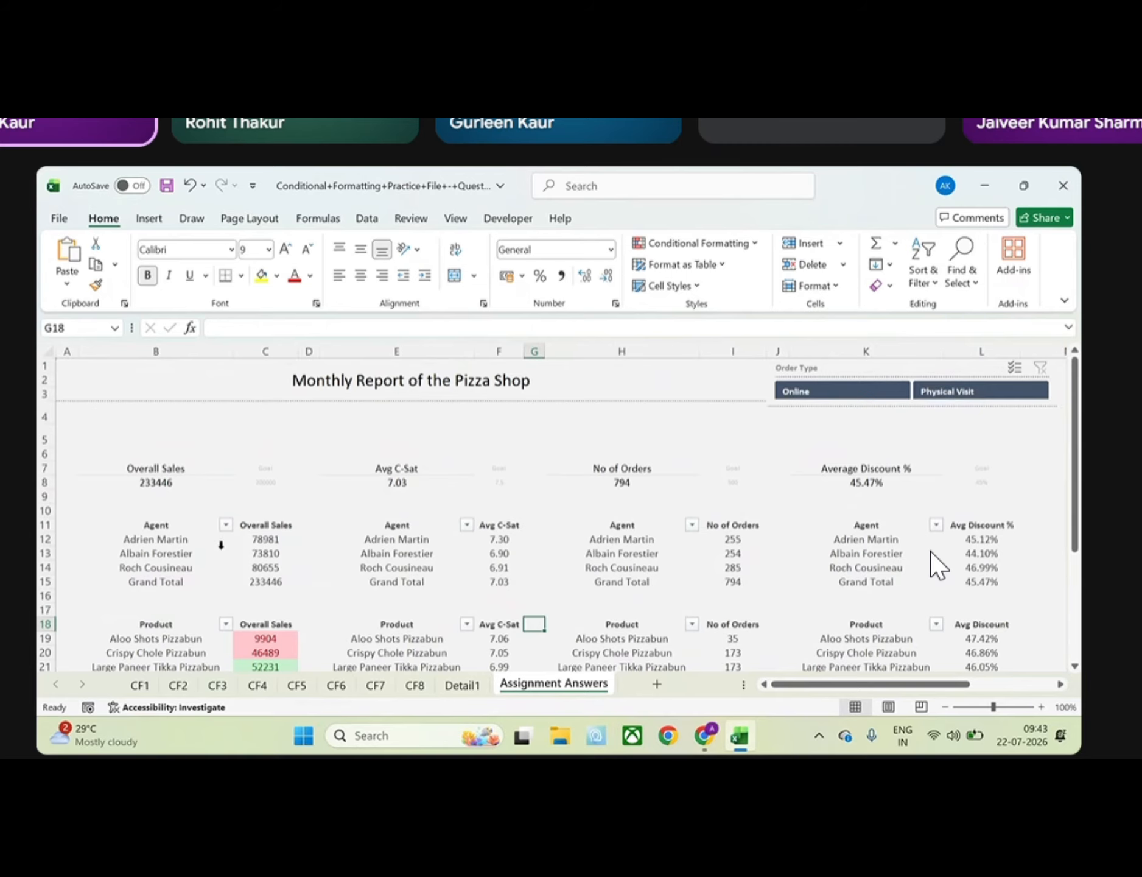
{"action": "left_click_drag", "start_coordinate": [265, 539], "coordinate": [263, 582]}
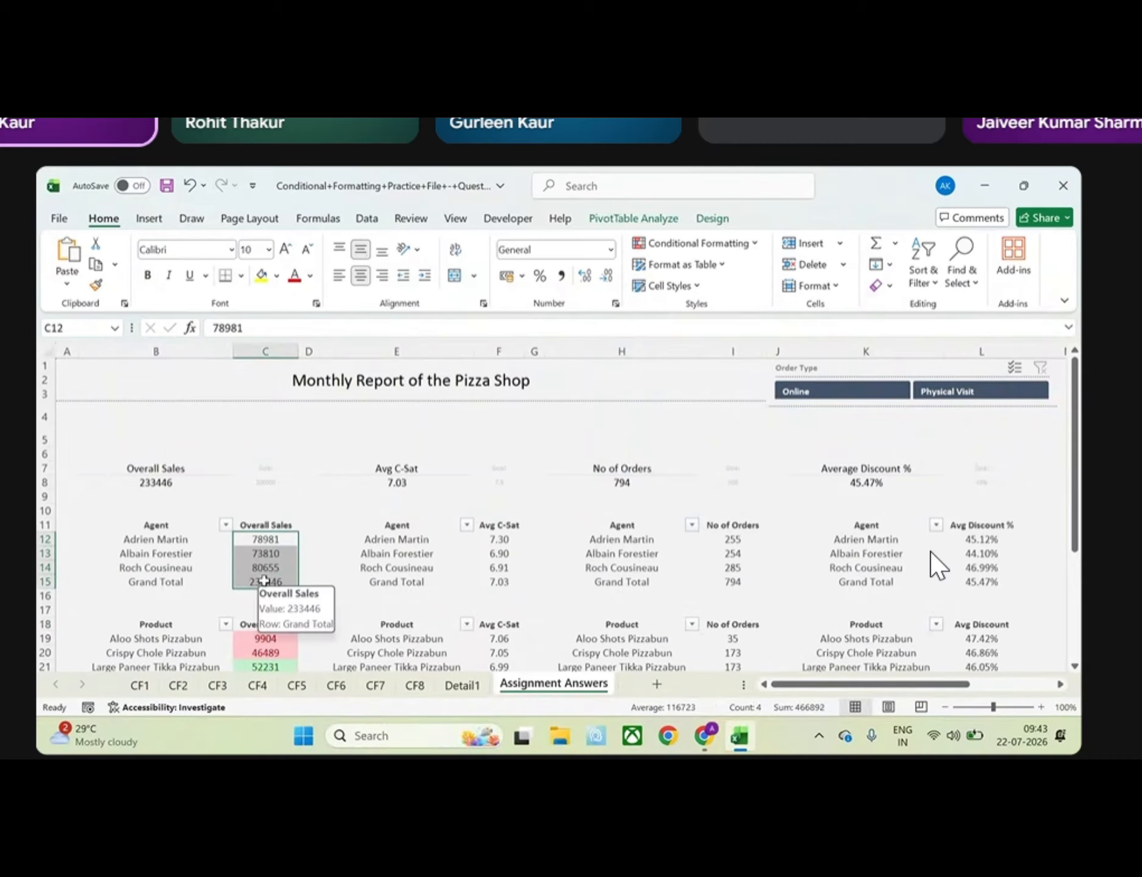
{"action": "left_click", "coordinate": [729, 245]}
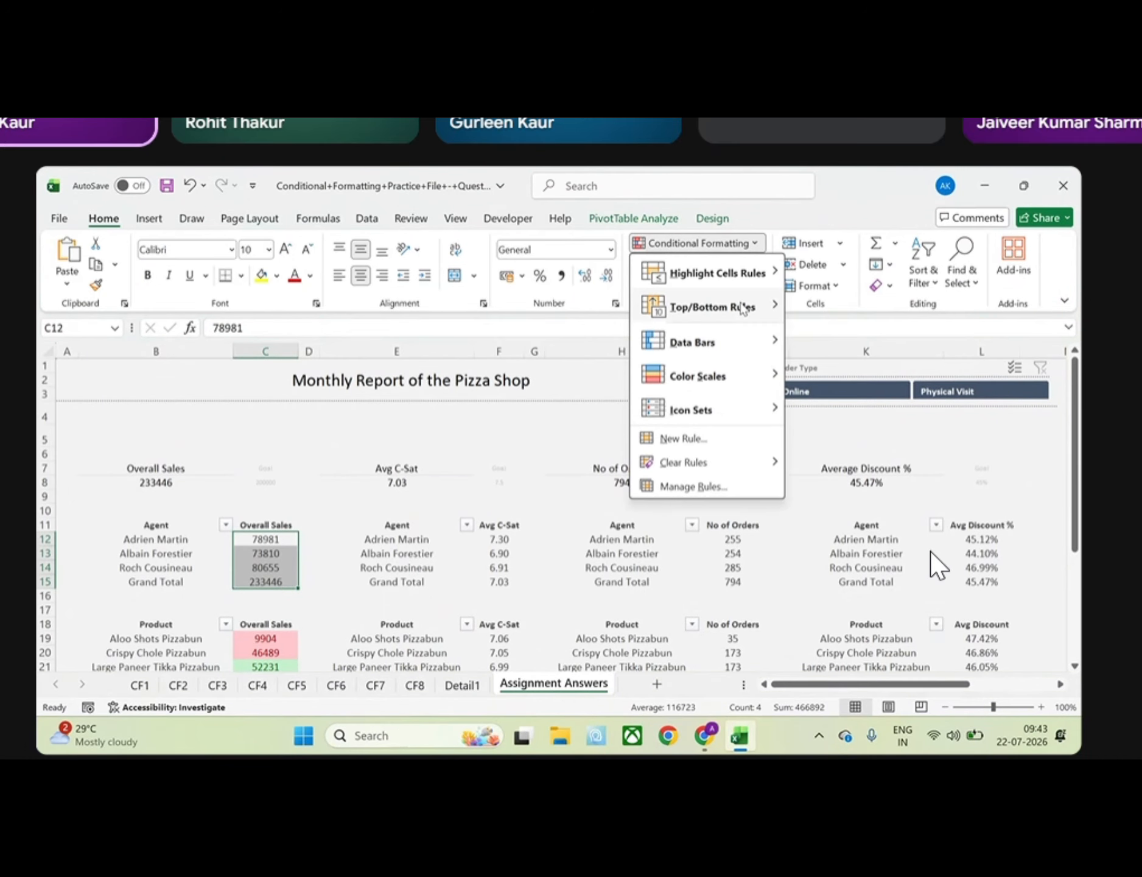
{"action": "mouse_move", "coordinate": [707, 410]}
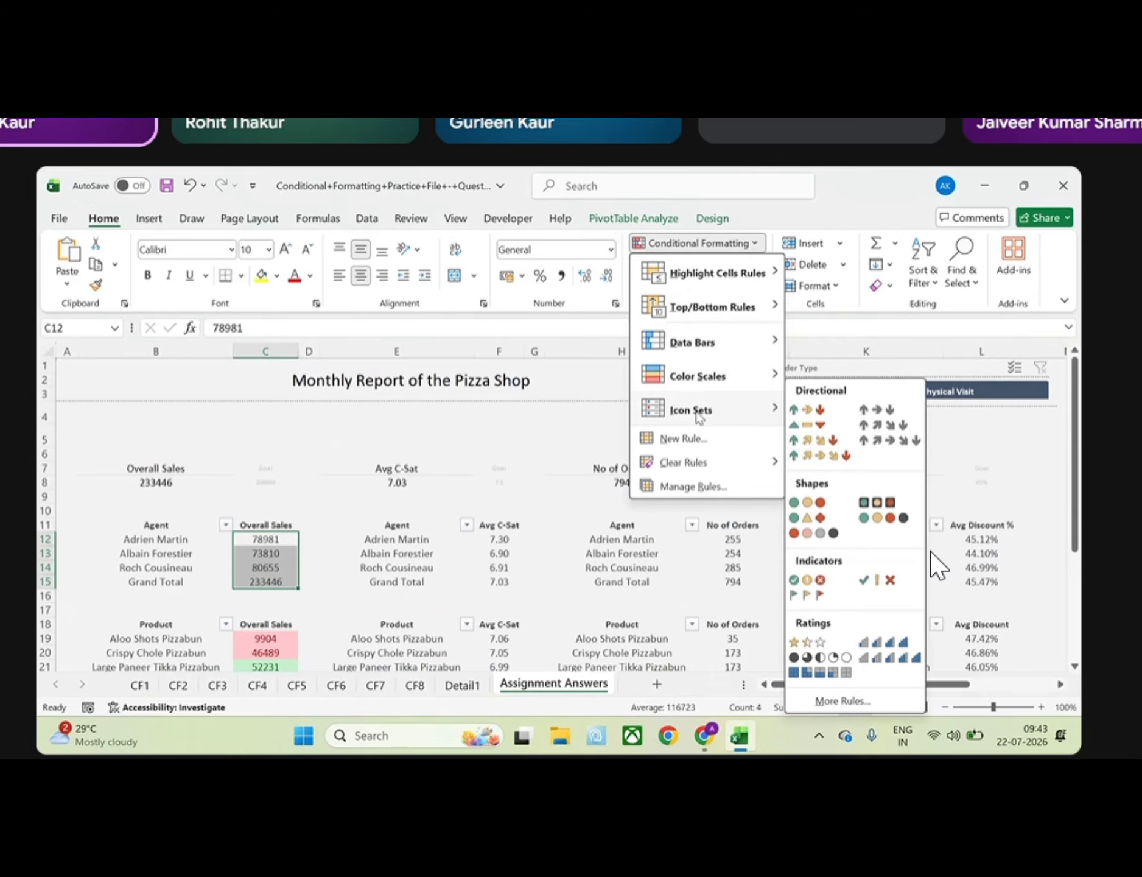
{"action": "left_click", "coordinate": [466, 566]}
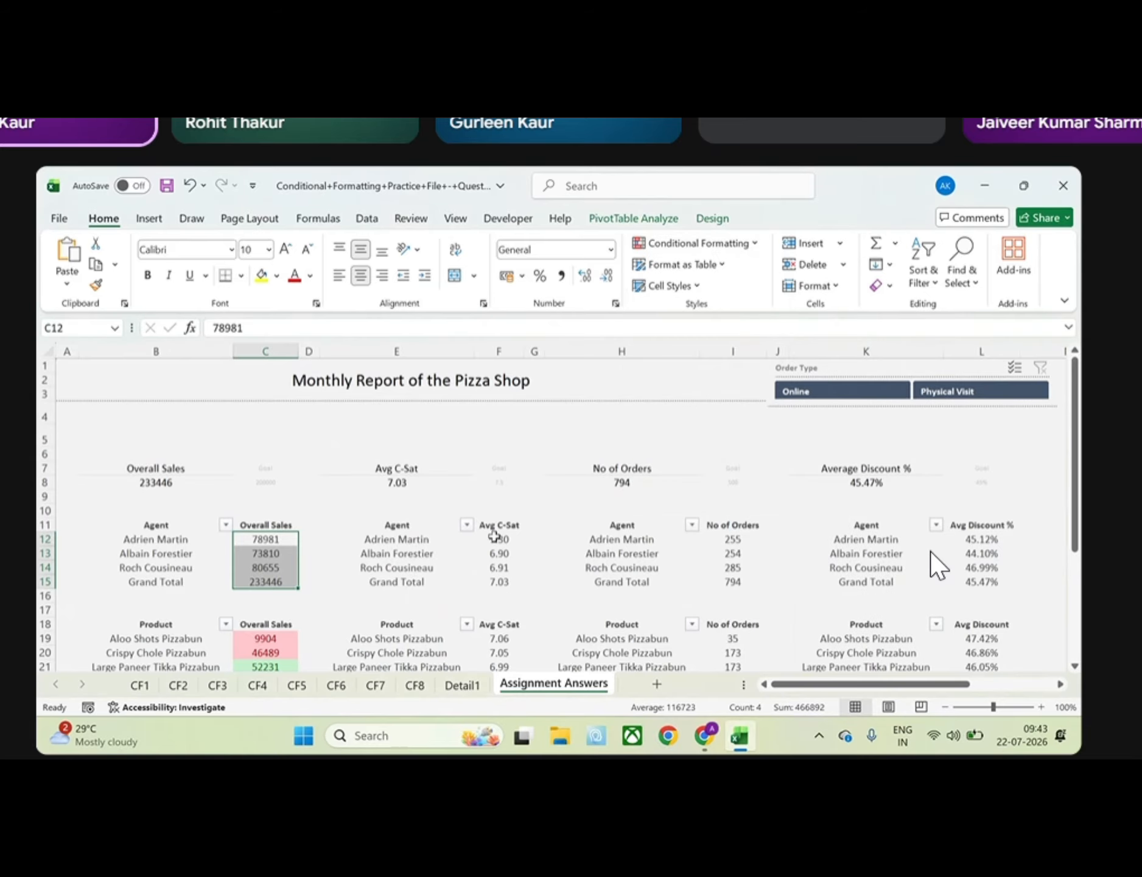
{"action": "left_click_drag", "start_coordinate": [499, 539], "coordinate": [498, 582]}
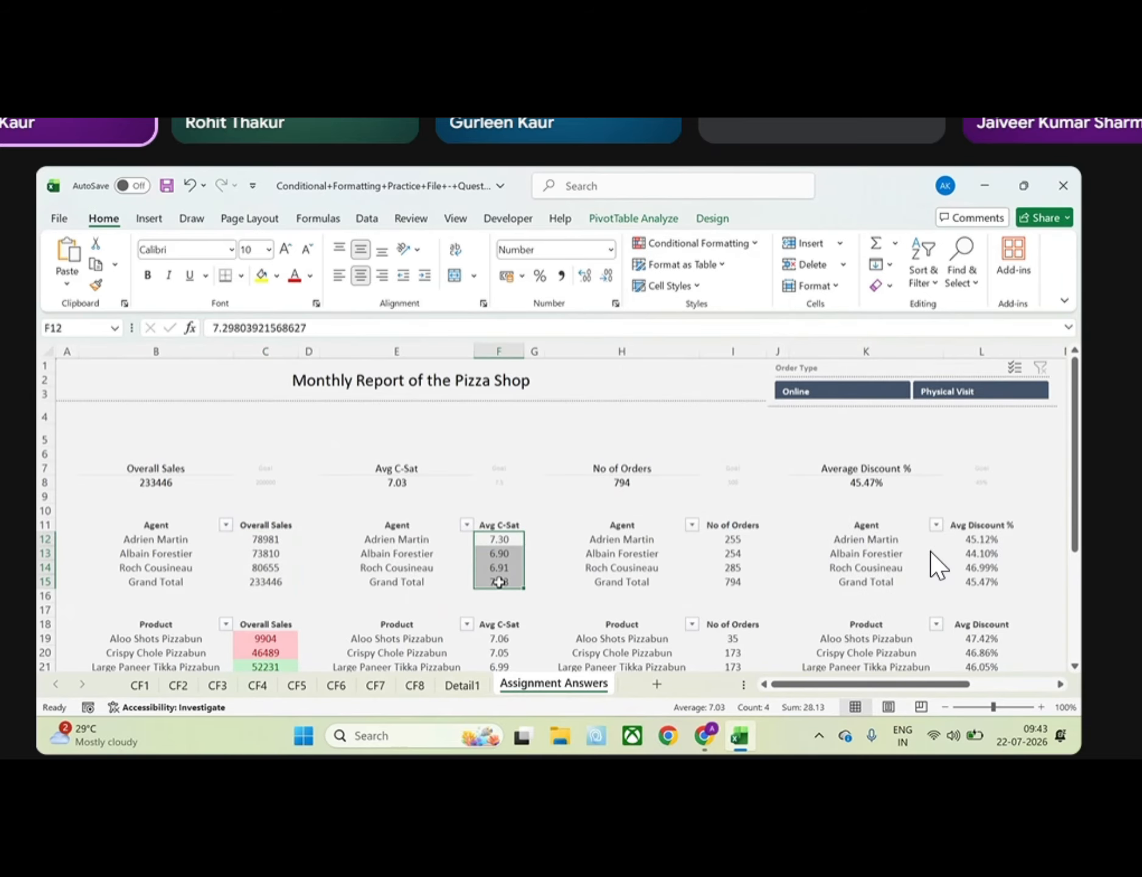
{"action": "left_click", "coordinate": [732, 244]}
{"action": "mouse_move", "coordinate": [713, 414]}
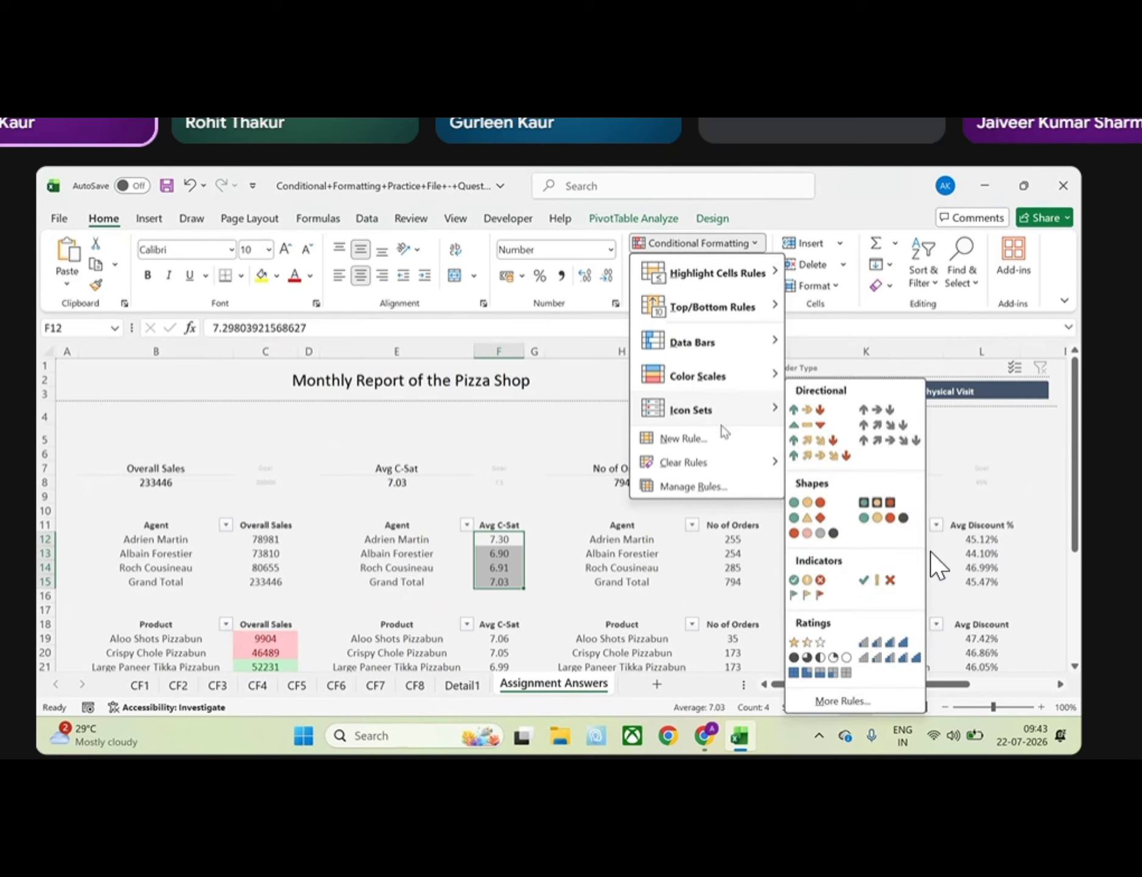
{"action": "left_click", "coordinate": [541, 431]}
{"action": "left_click", "coordinate": [534, 434]}
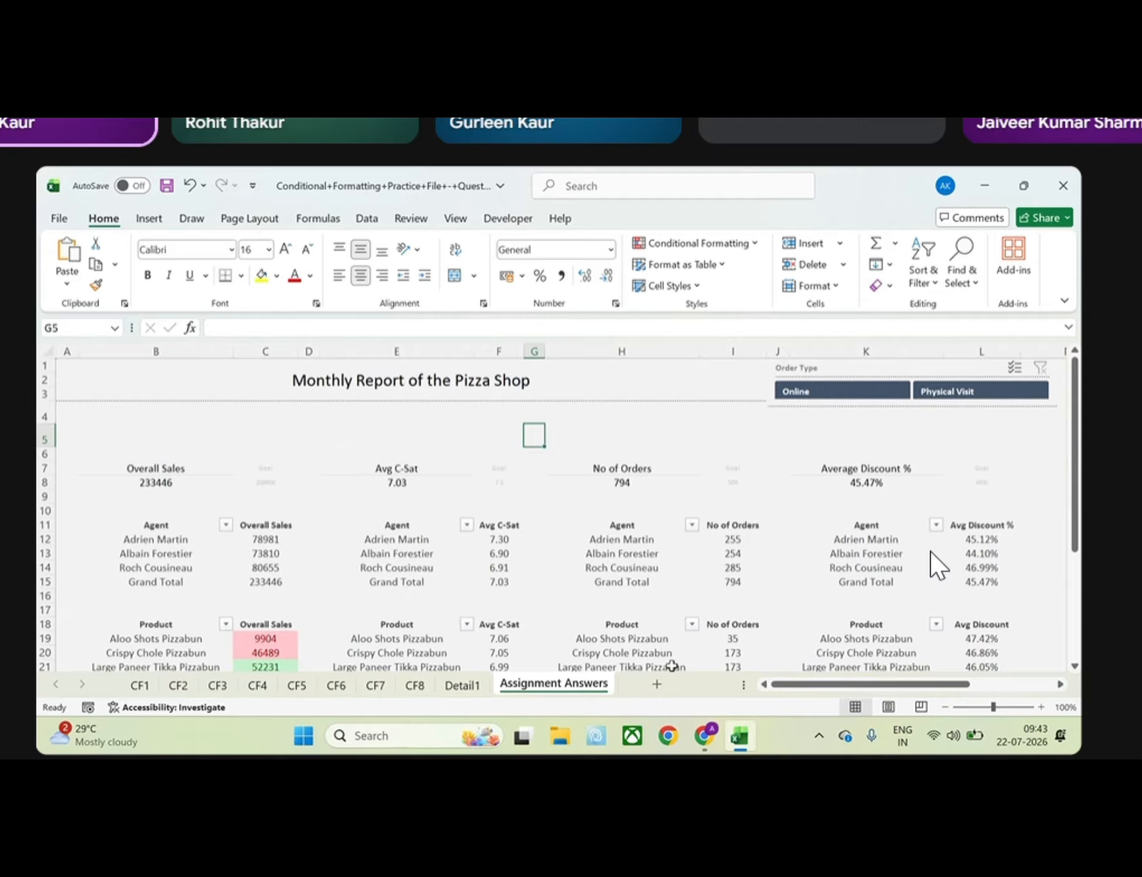
Add a new worksheet with the headers Target Sales in A1 and Actual Sales in B1, and widen both columns to fit
{"action": "left_click", "coordinate": [656, 684]}
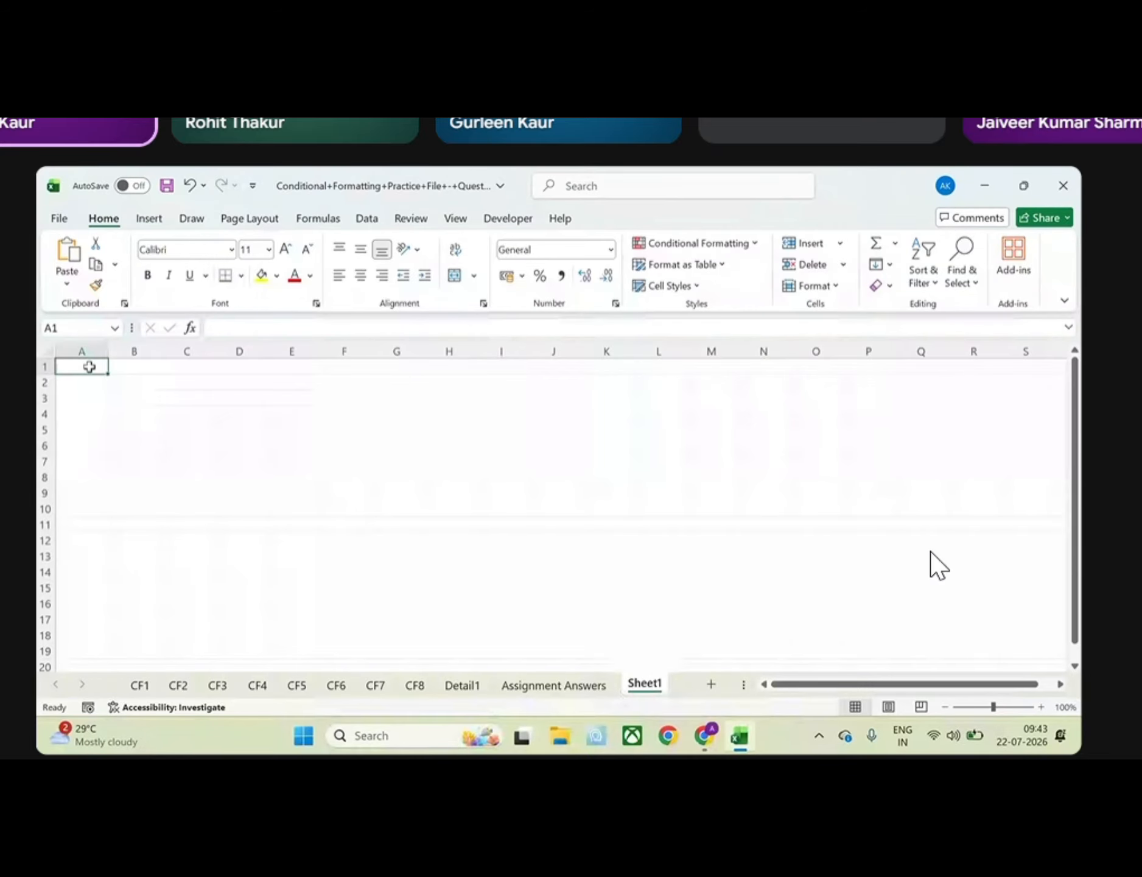
{"action": "type", "text": "Ta"}
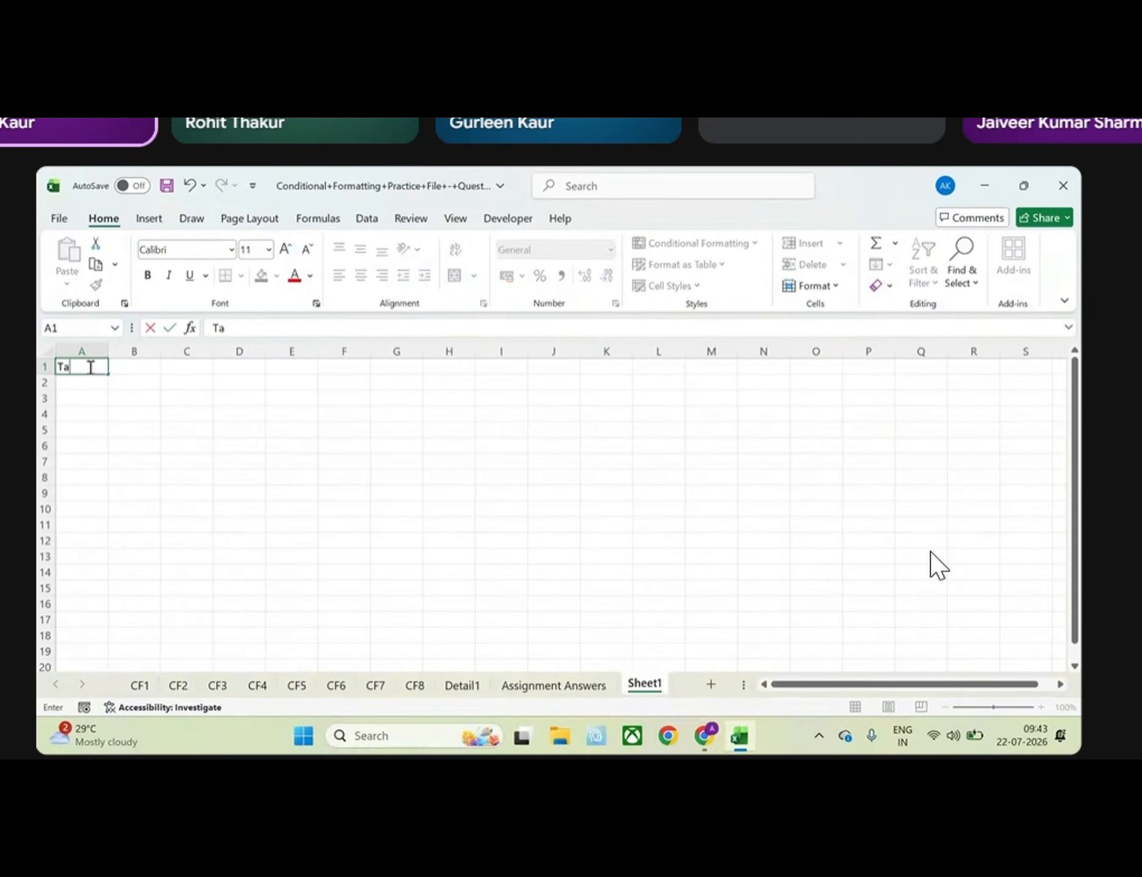
{"action": "type", "text": "regt"}
{"action": "key", "text": "BackSpace"}
{"action": "key", "text": "BackSpace"}
{"action": "type", "text": "get Sales"}
{"action": "key", "text": "Tab"}
{"action": "type", "text": "Actual Sales"}
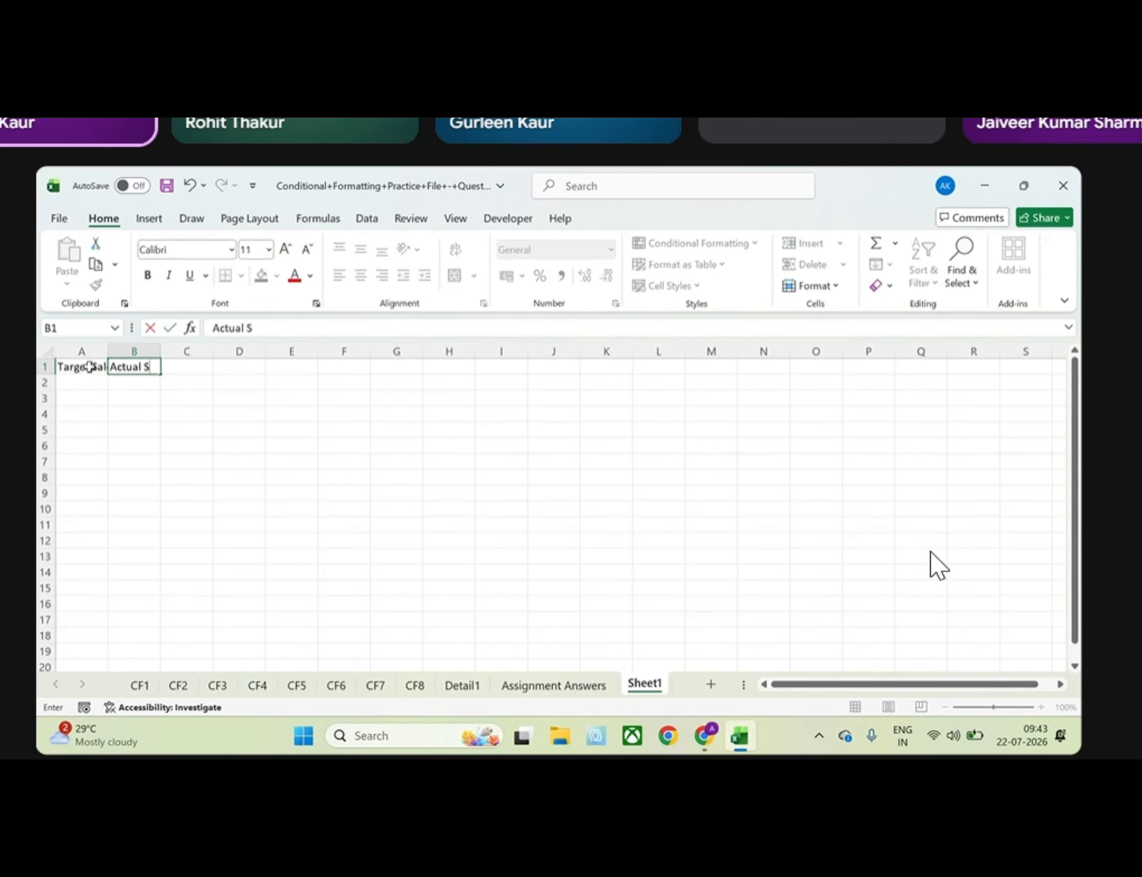
{"action": "key", "text": "Return"}
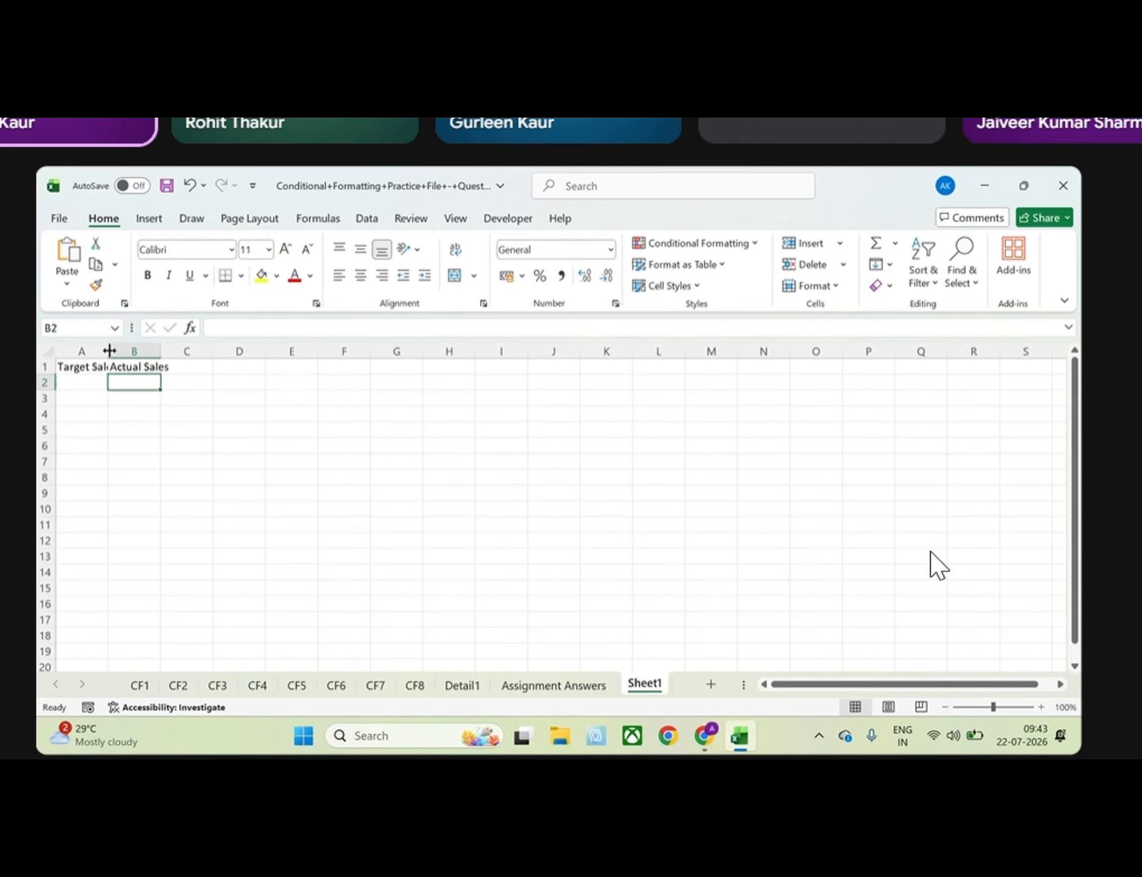
{"action": "left_click_drag", "start_coordinate": [107, 350], "coordinate": [238, 350]}
{"action": "left_click", "coordinate": [219, 350]}
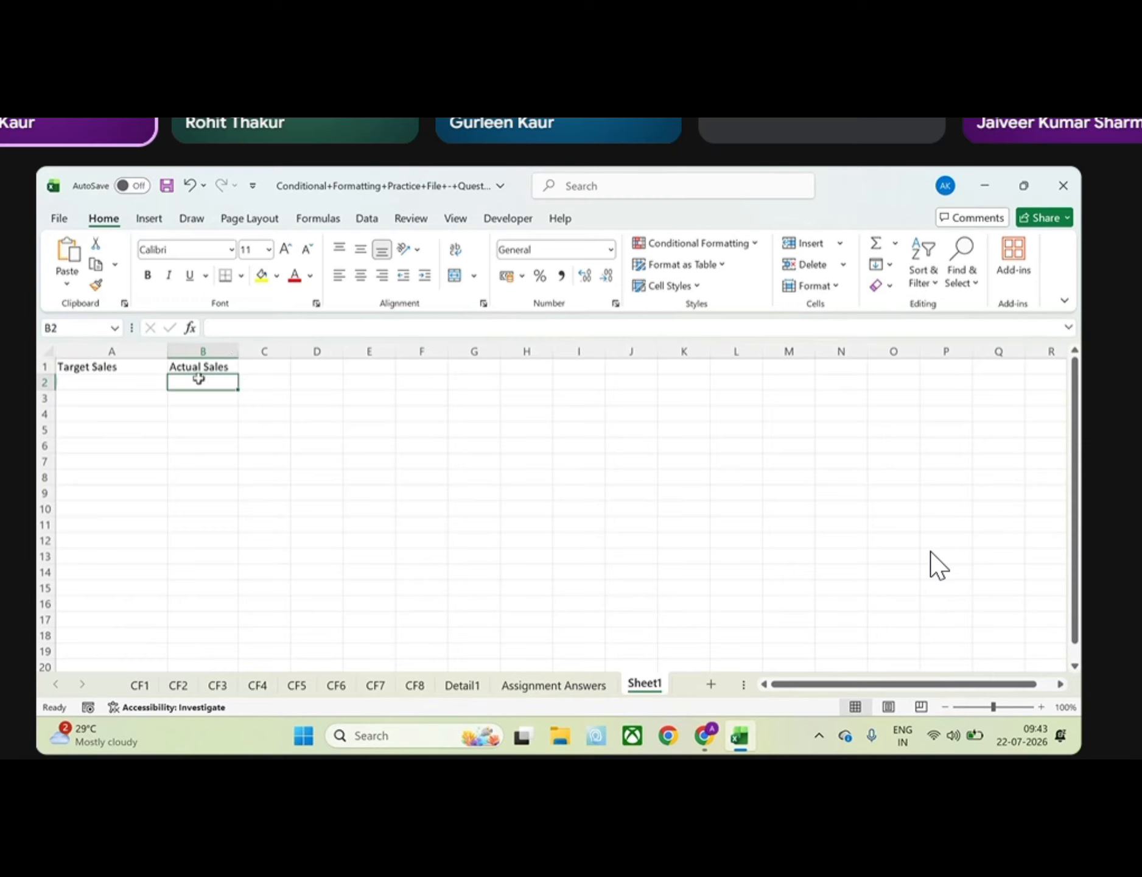
Enter the target sales values 765, 560, 340, 470, 320, 980 and 770 in A2:A8
{"action": "left_click_drag", "start_coordinate": [199, 379], "coordinate": [218, 533]}
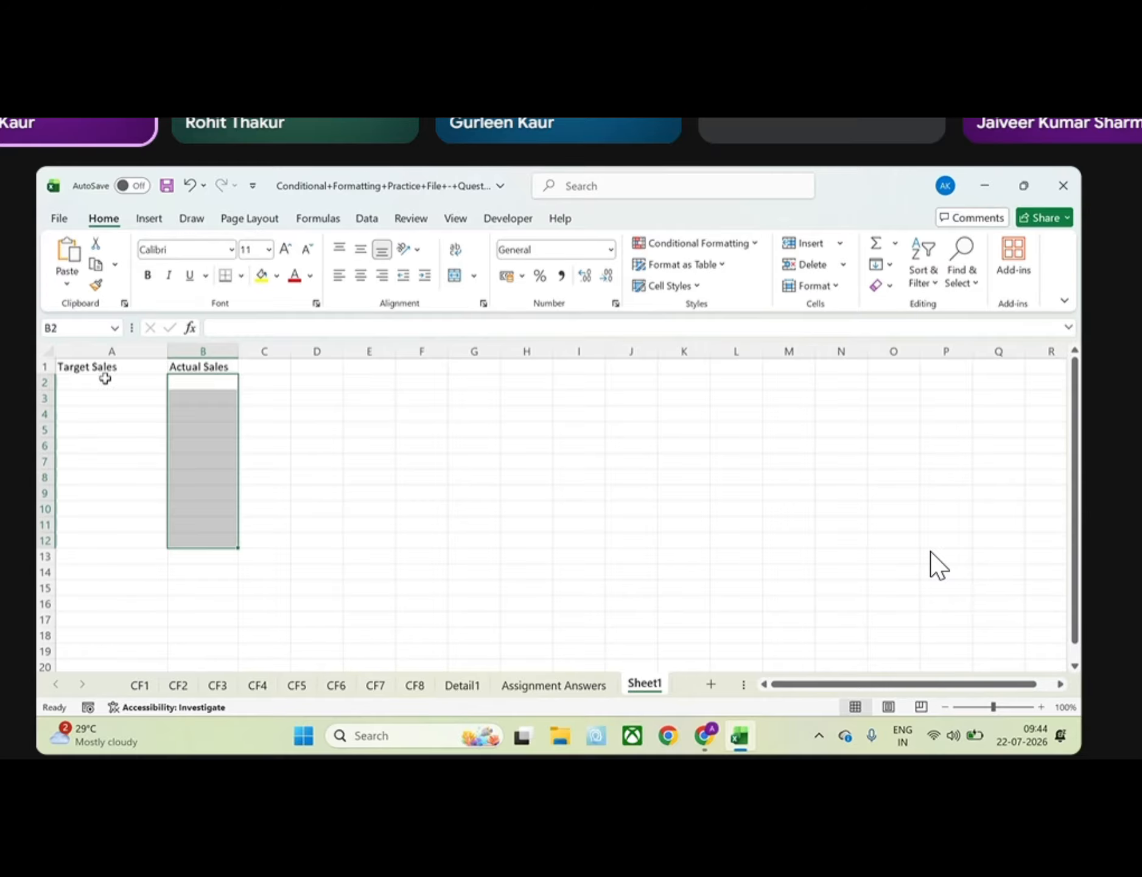
{"action": "left_click", "coordinate": [105, 380]}
{"action": "type", "text": "76500\\"}
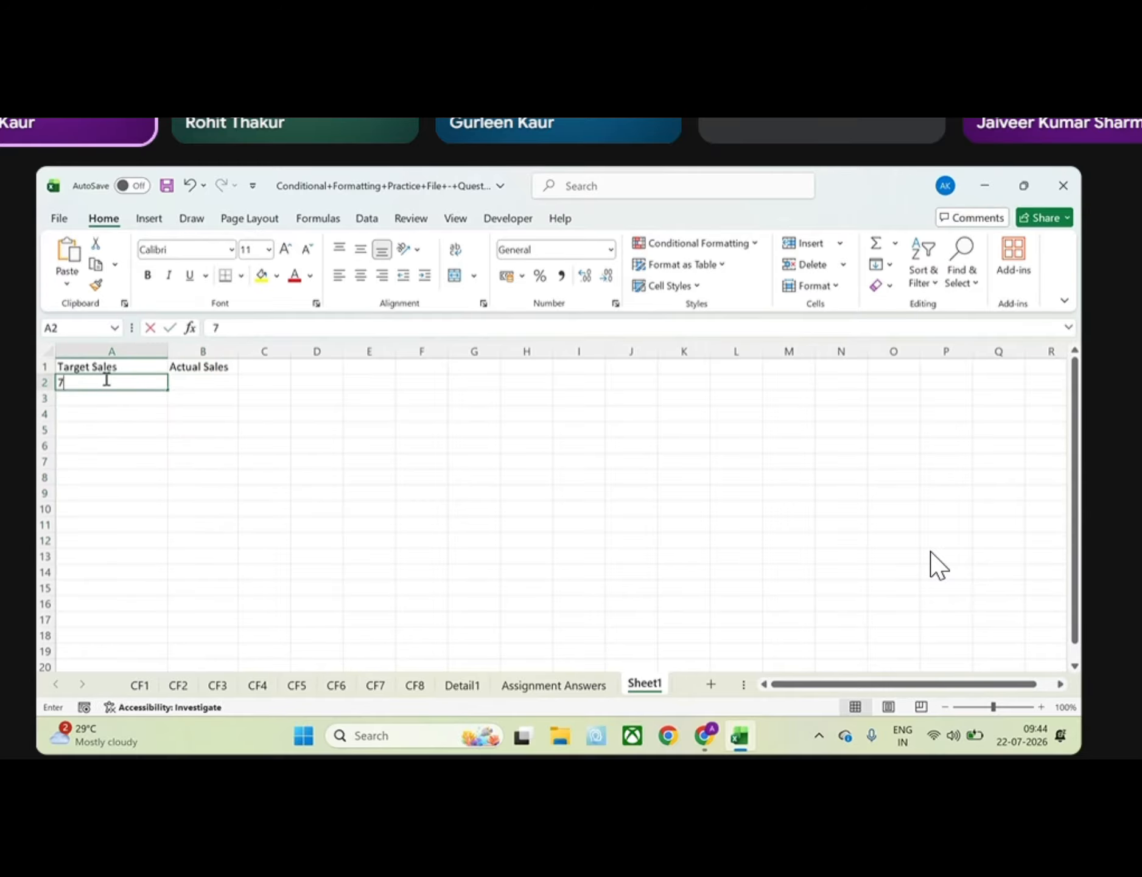
{"action": "key", "text": "BackSpace"}
{"action": "key", "text": "BackSpace"}
{"action": "key", "text": "BackSpace"}
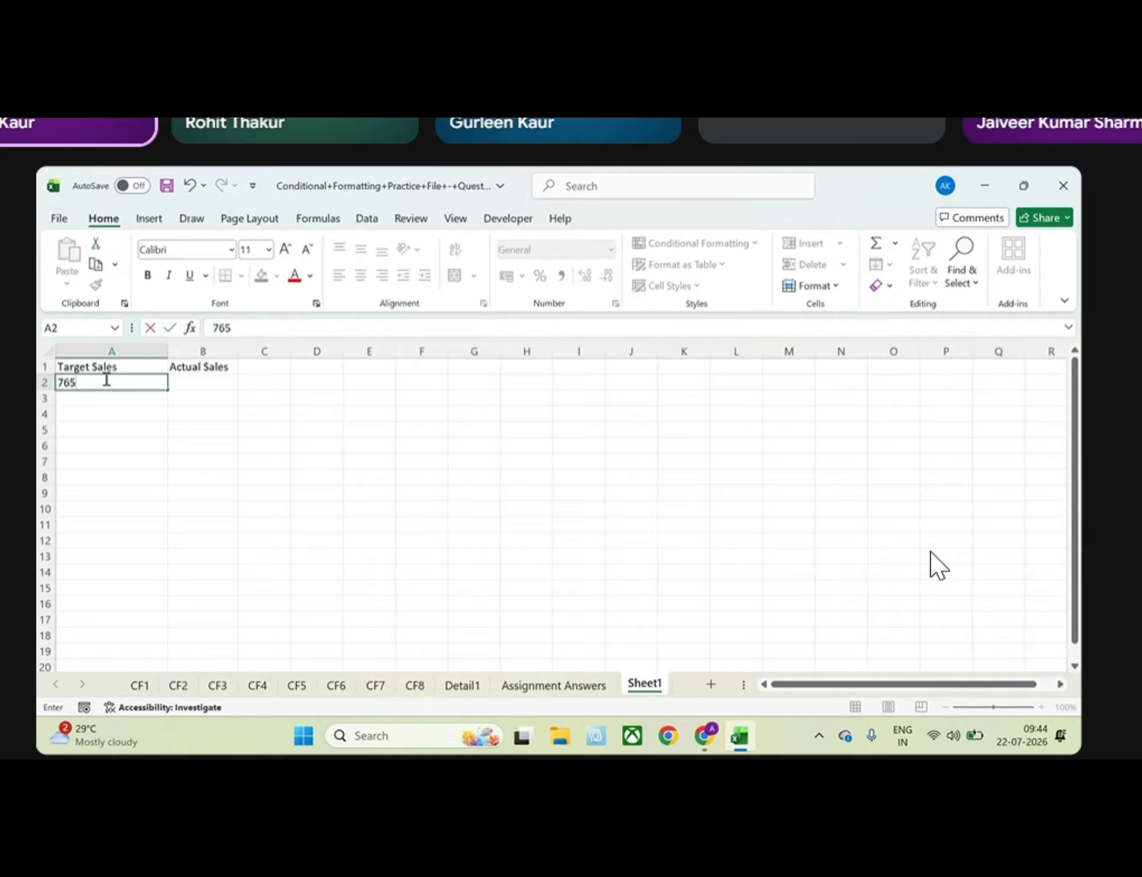
{"action": "key", "text": "Return"}
{"action": "type", "text": "5"}
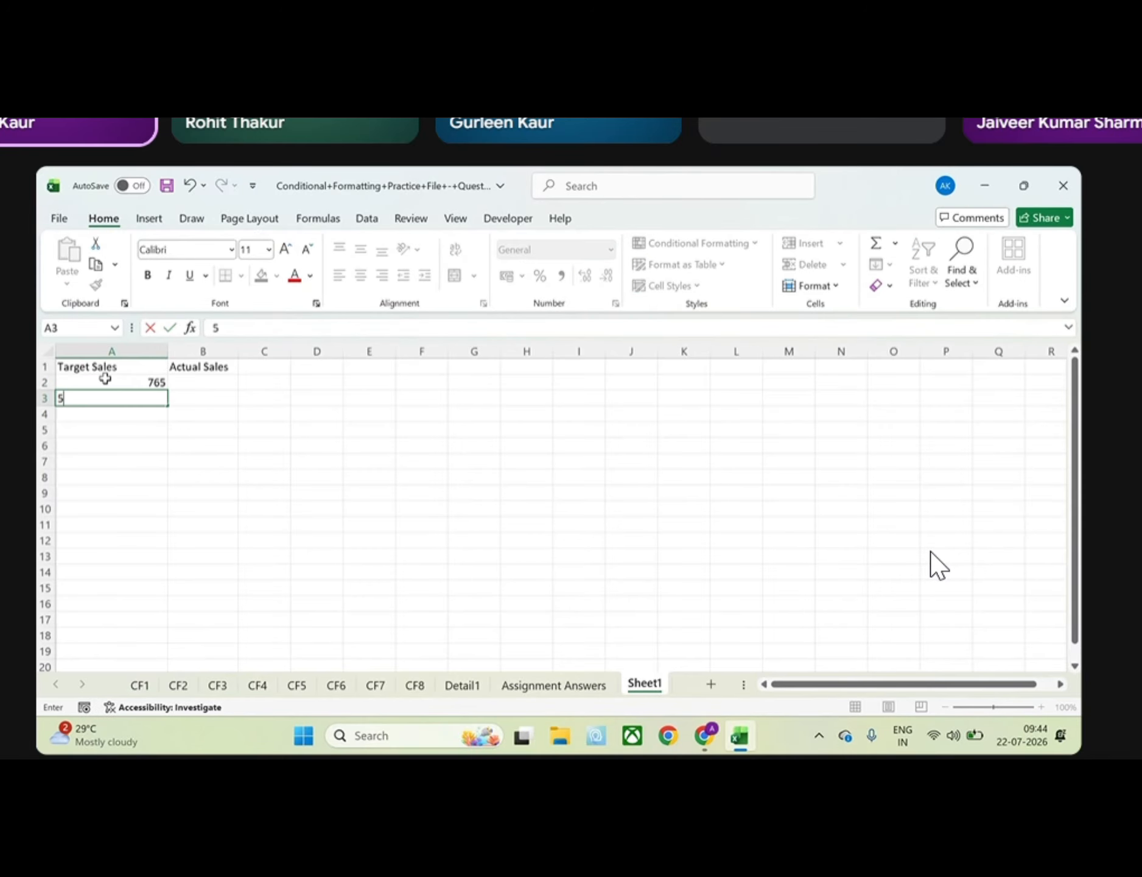
{"action": "type", "text": "60"}
{"action": "key", "text": "Return"}
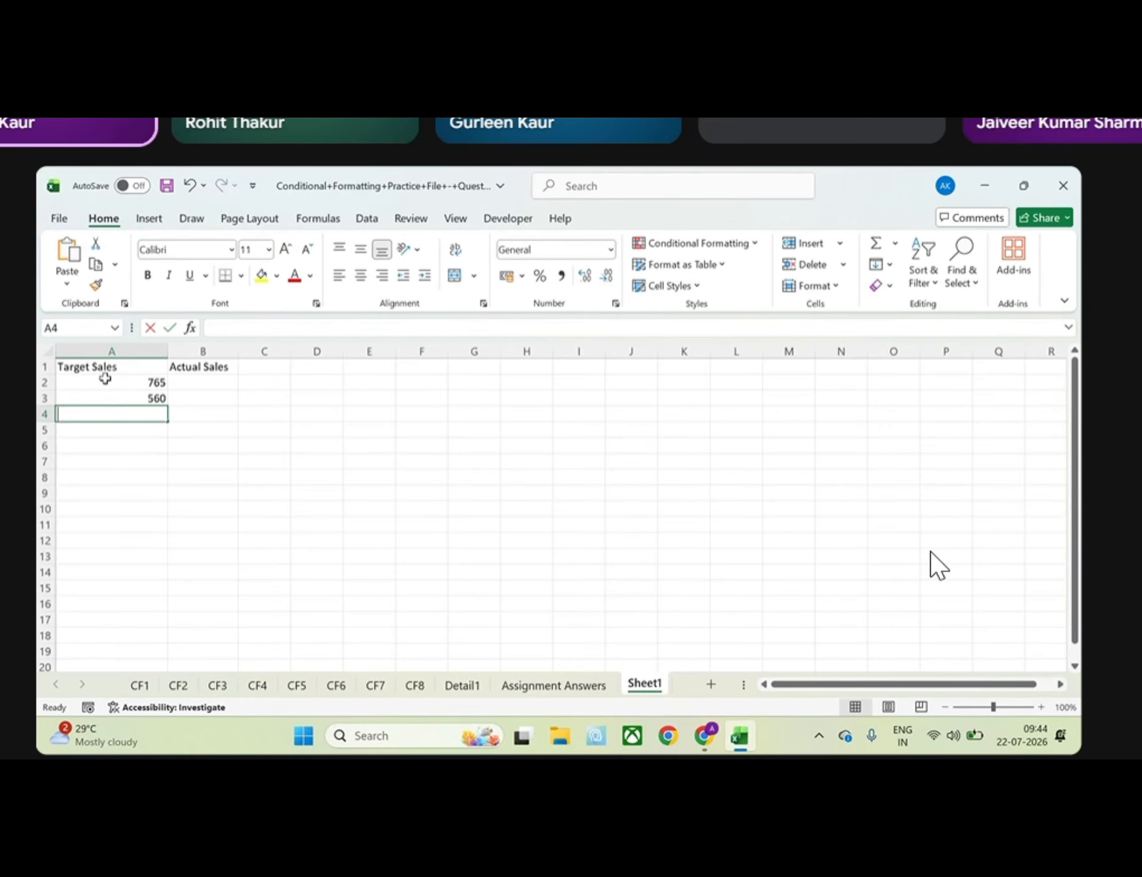
{"action": "type", "text": "340"}
{"action": "key", "text": "Return"}
{"action": "type", "text": "470"}
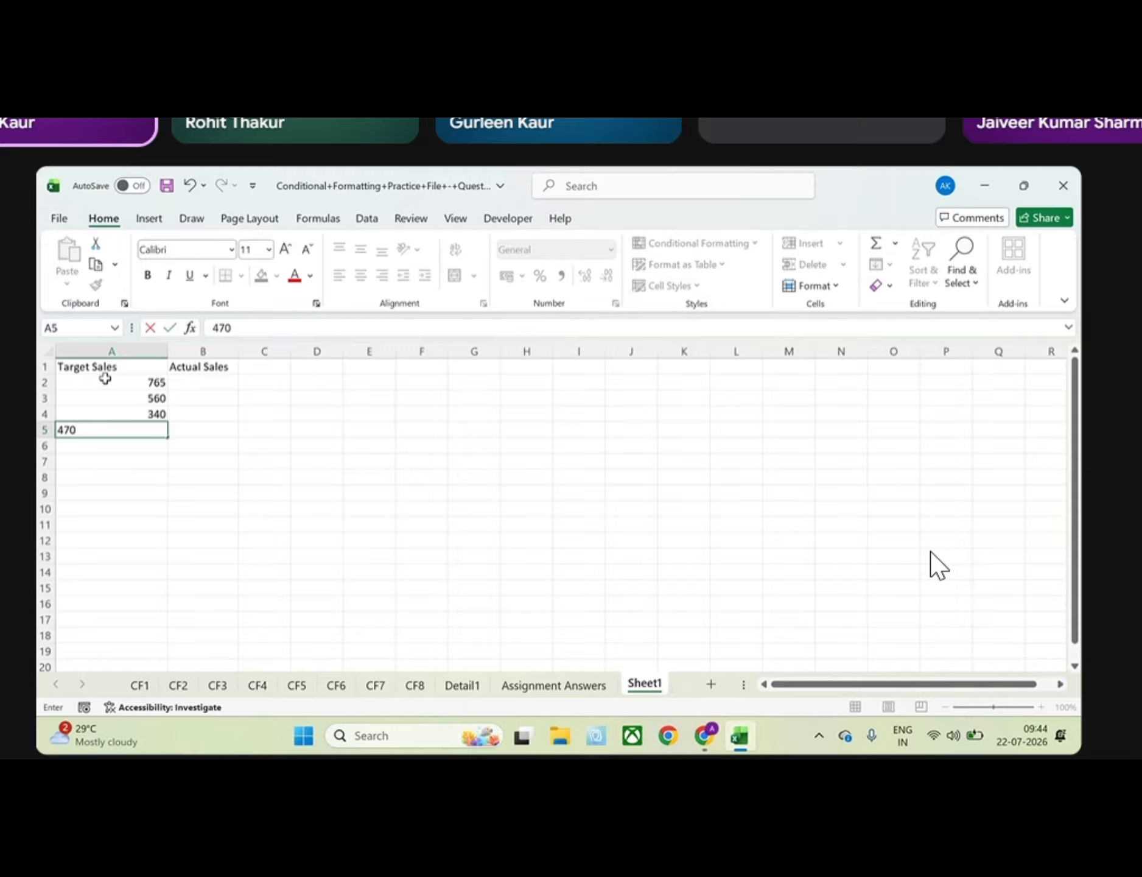
{"action": "key", "text": "Return"}
{"action": "type", "text": "320"}
{"action": "key", "text": "Return"}
{"action": "type", "text": "98"}
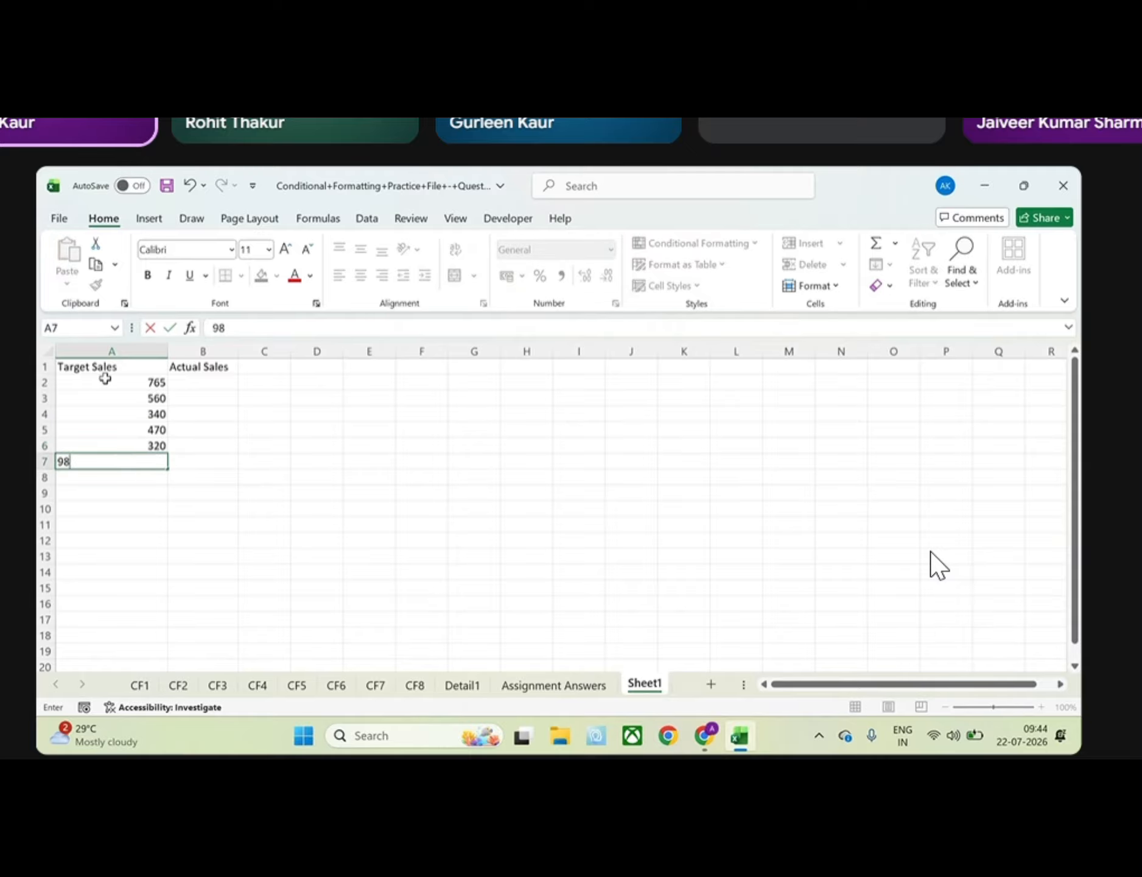
{"action": "type", "text": "0"}
{"action": "key", "text": "Return"}
{"action": "type", "text": "770"}
{"action": "key", "text": "Return"}
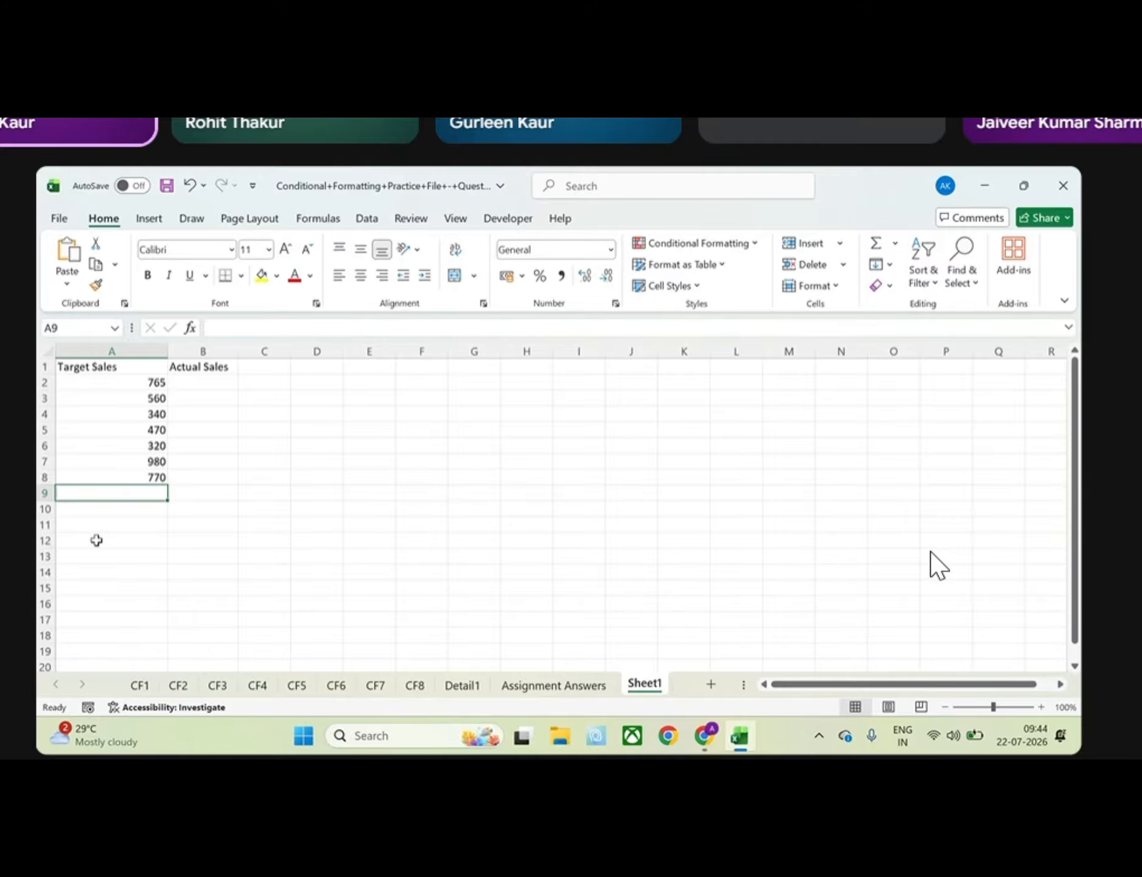
Enter the actual sales values 785, 500, 420, 470, 350, 900 and 720 in B2:B8
{"action": "left_click", "coordinate": [180, 385]}
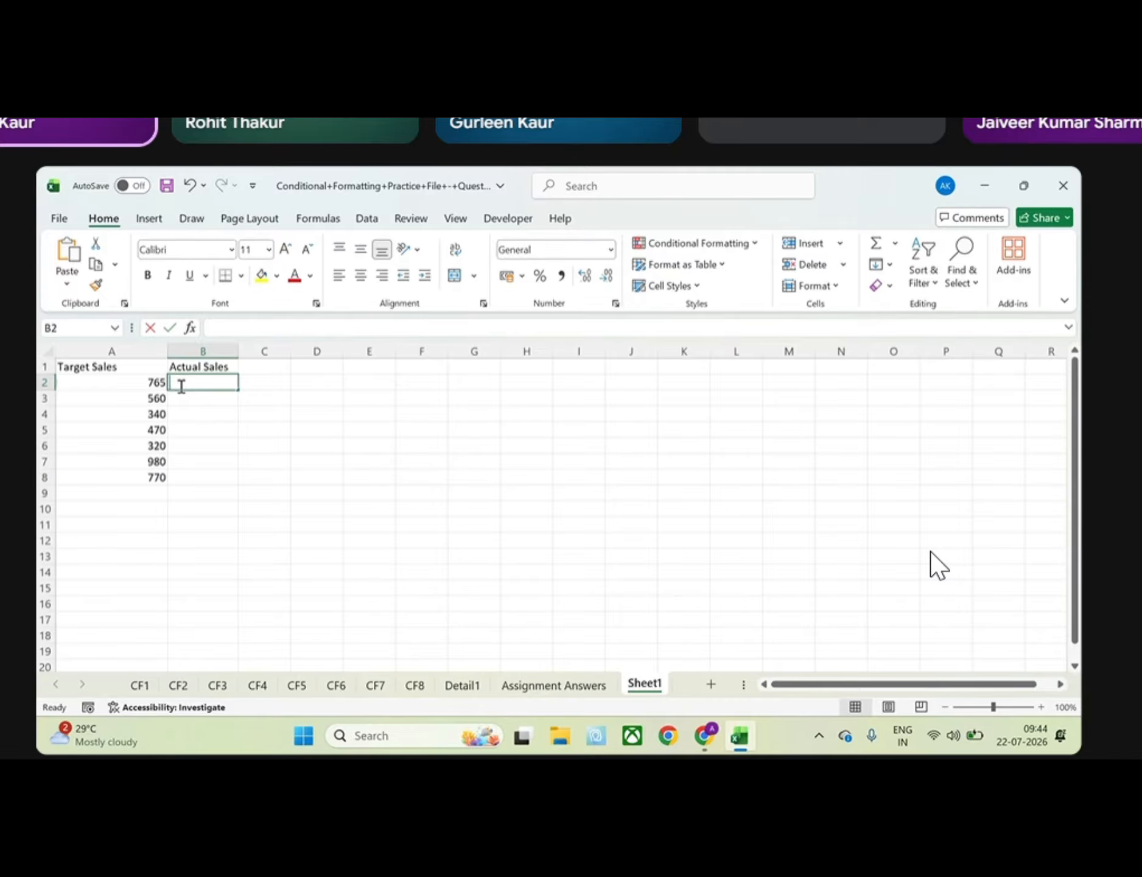
{"action": "type", "text": "785"}
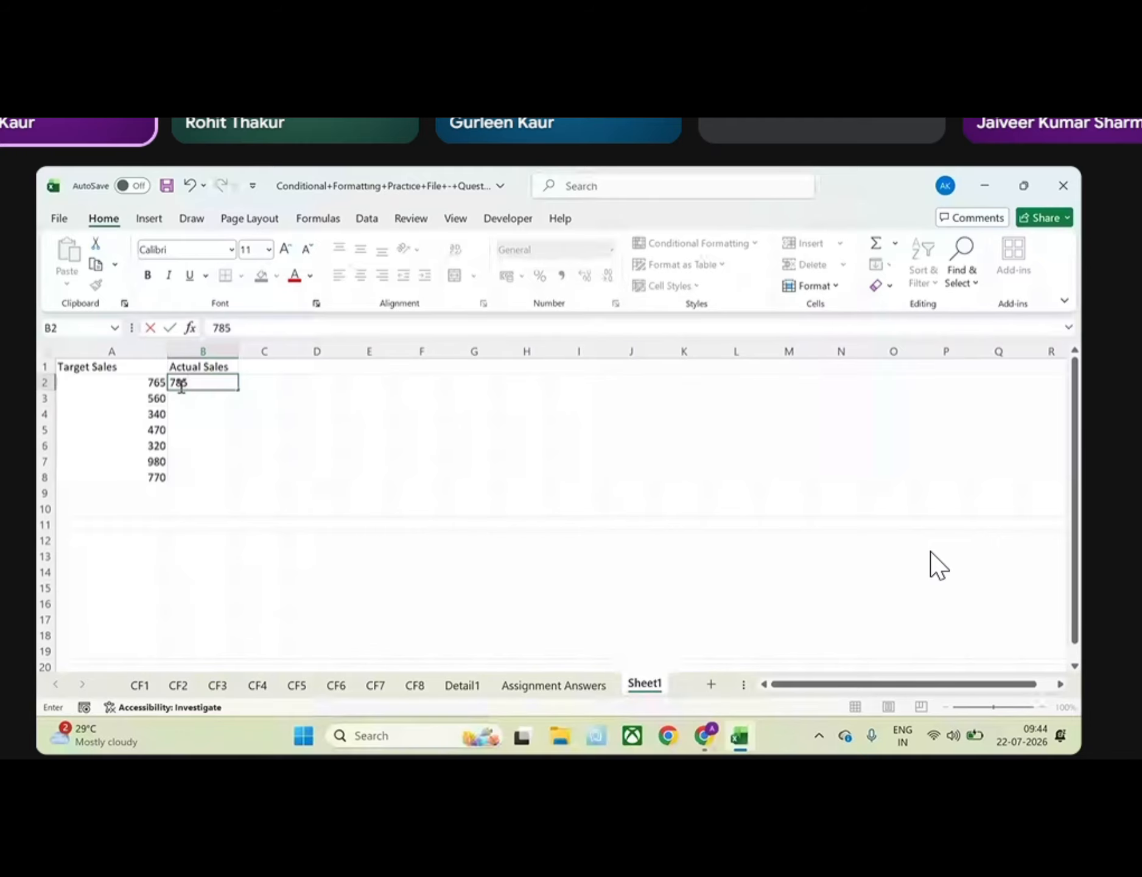
{"action": "key", "text": "Return"}
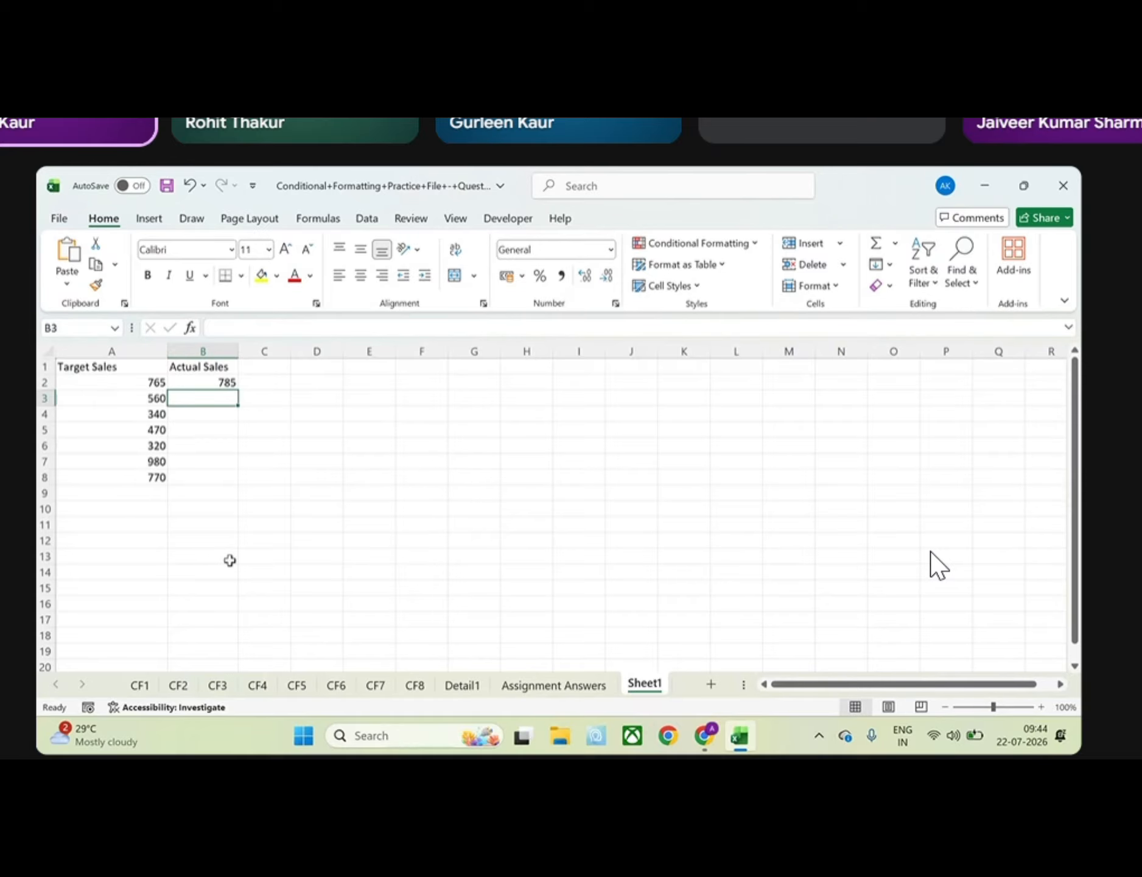
{"action": "type", "text": "500"}
{"action": "key", "text": "Return"}
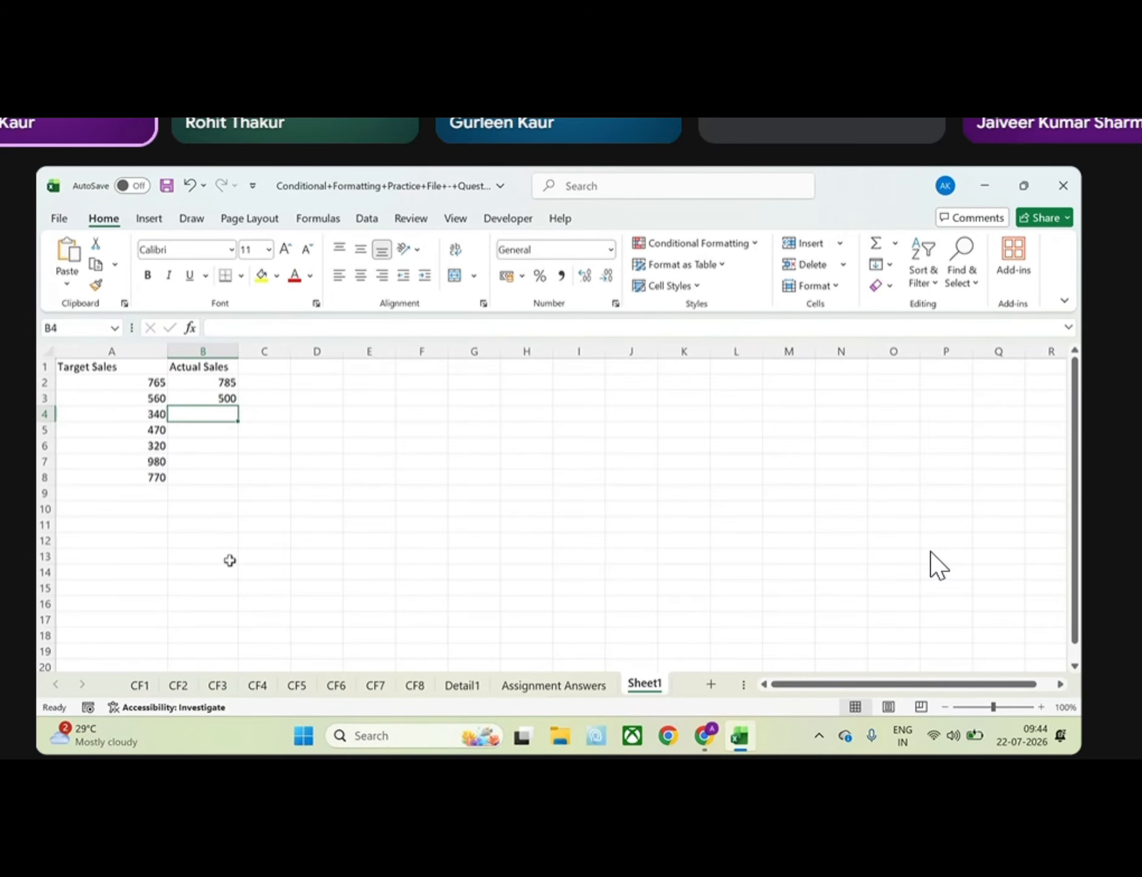
{"action": "type", "text": "420"}
{"action": "key", "text": "Return"}
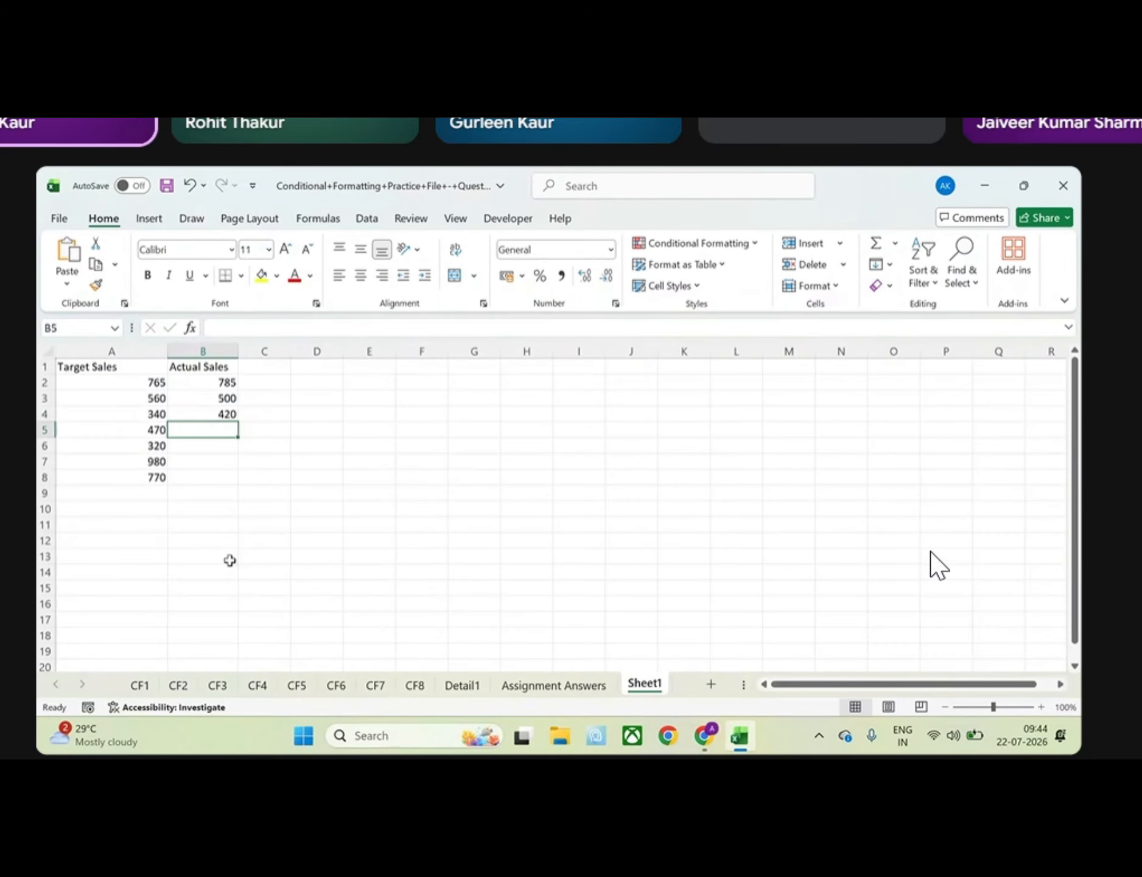
{"action": "type", "text": "470"}
{"action": "key", "text": "Return"}
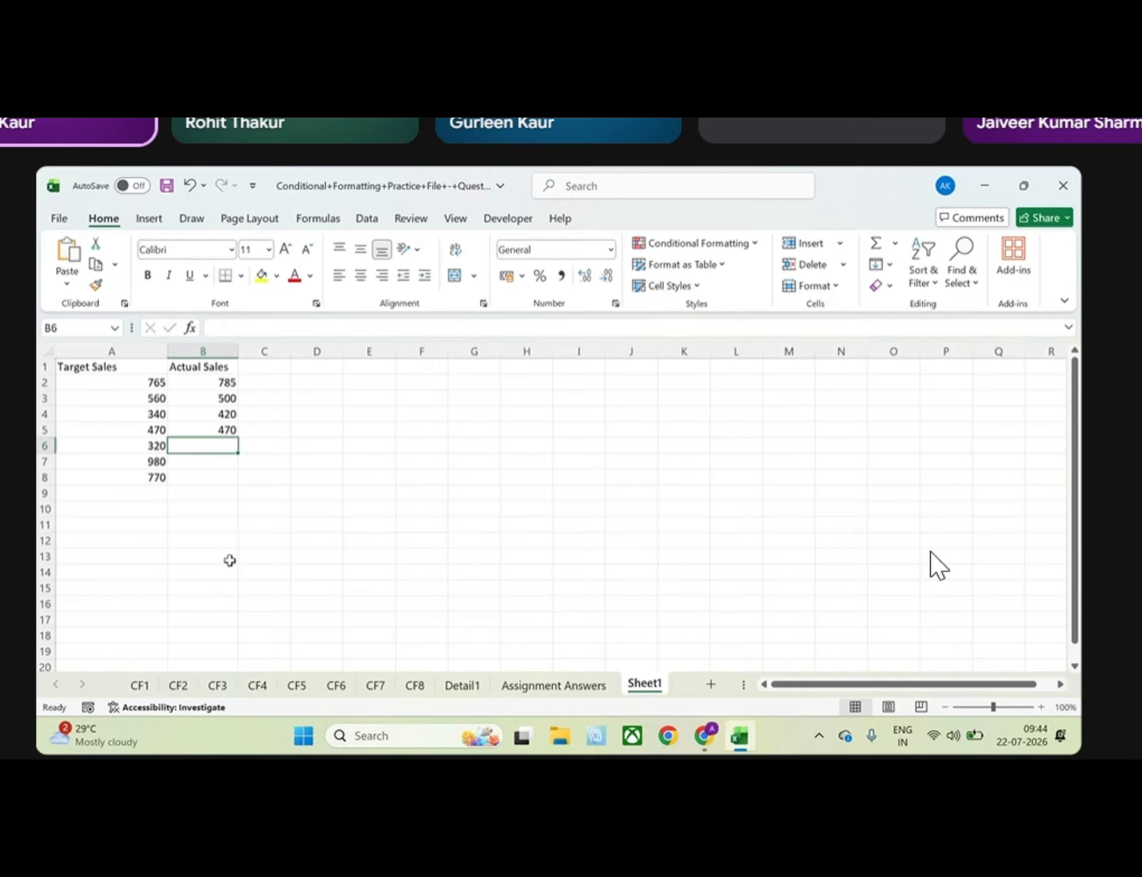
{"action": "type", "text": "350"}
{"action": "key", "text": "Return"}
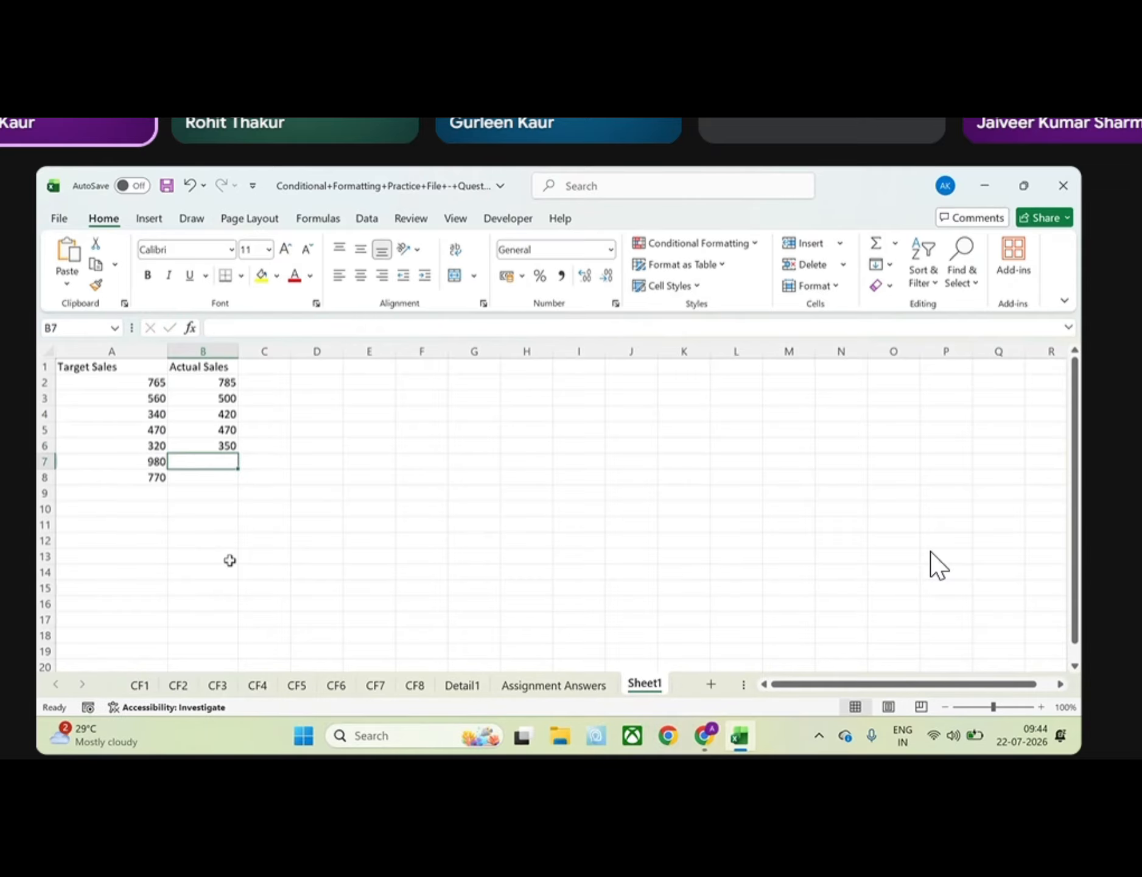
{"action": "type", "text": "900"}
{"action": "key", "text": "Return"}
{"action": "type", "text": "7"}
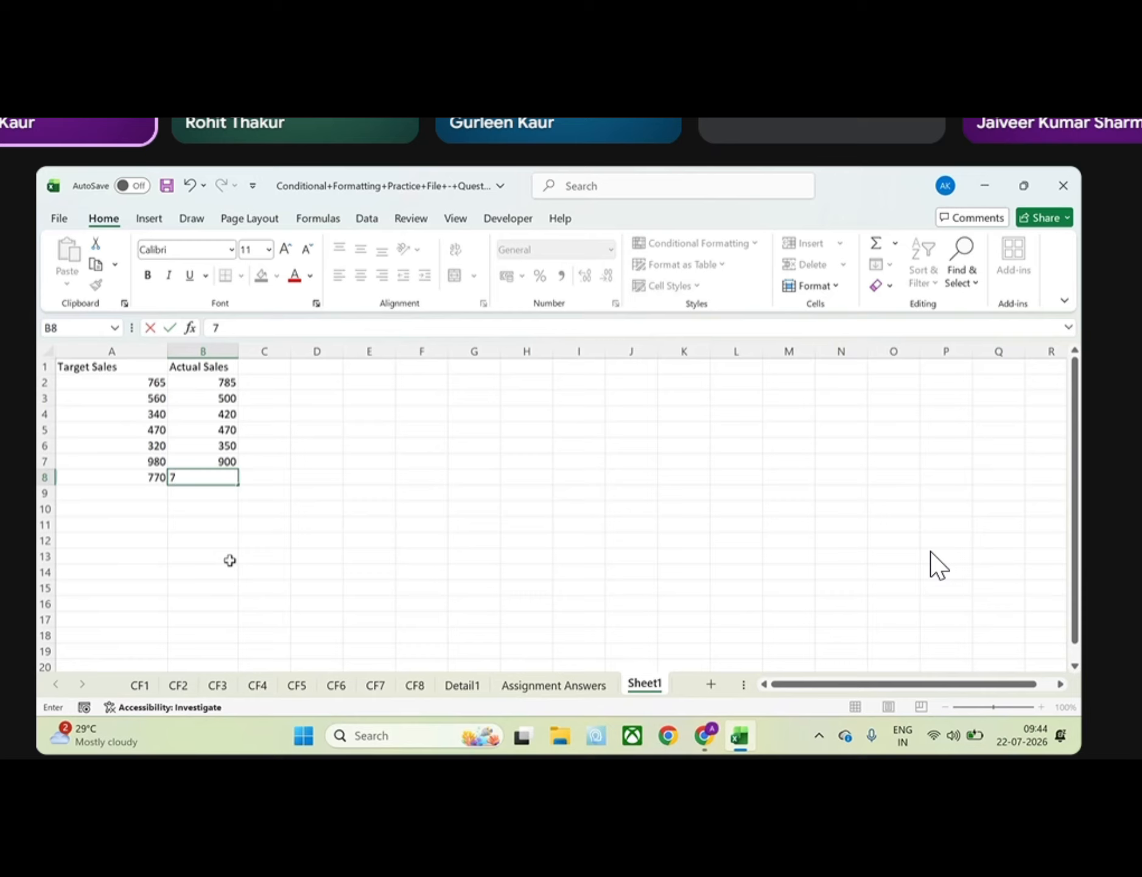
{"action": "type", "text": "20"}
{"action": "key", "text": "Return"}
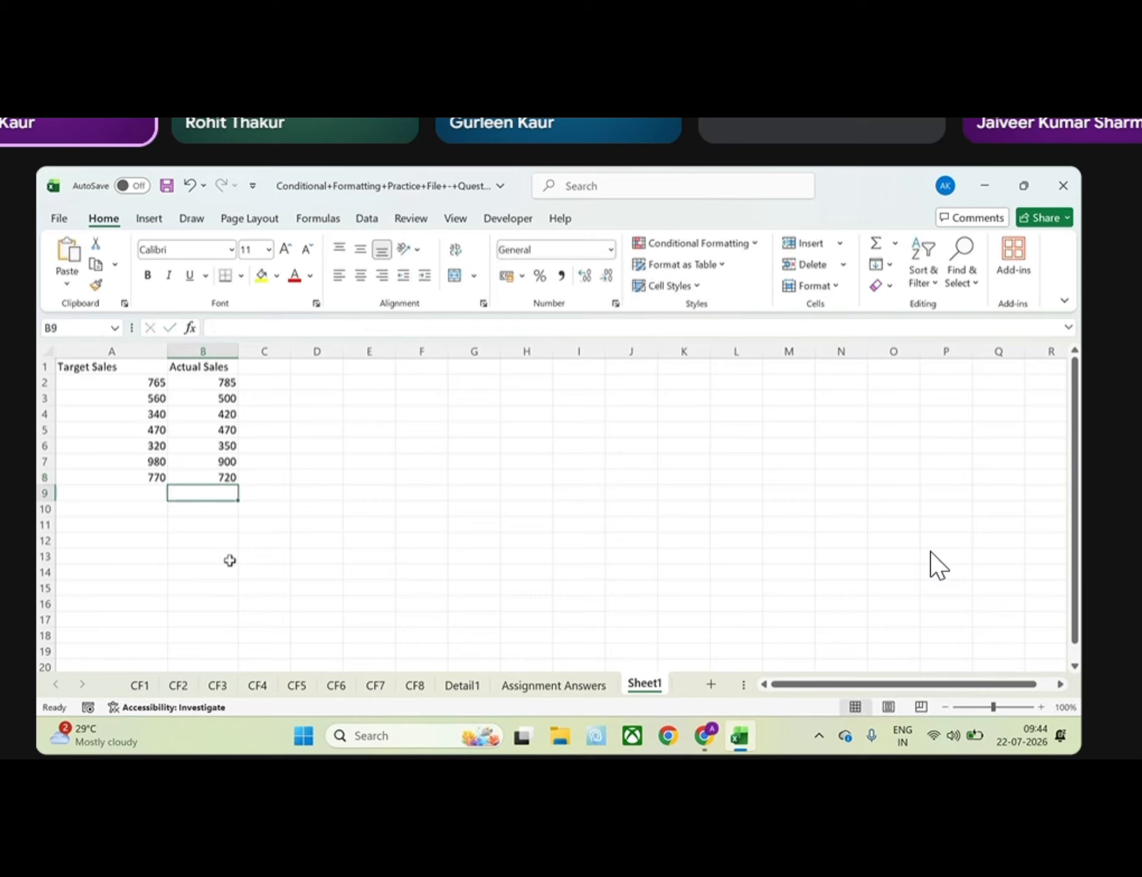
{"action": "left_click_drag", "start_coordinate": [196, 388], "coordinate": [210, 480]}
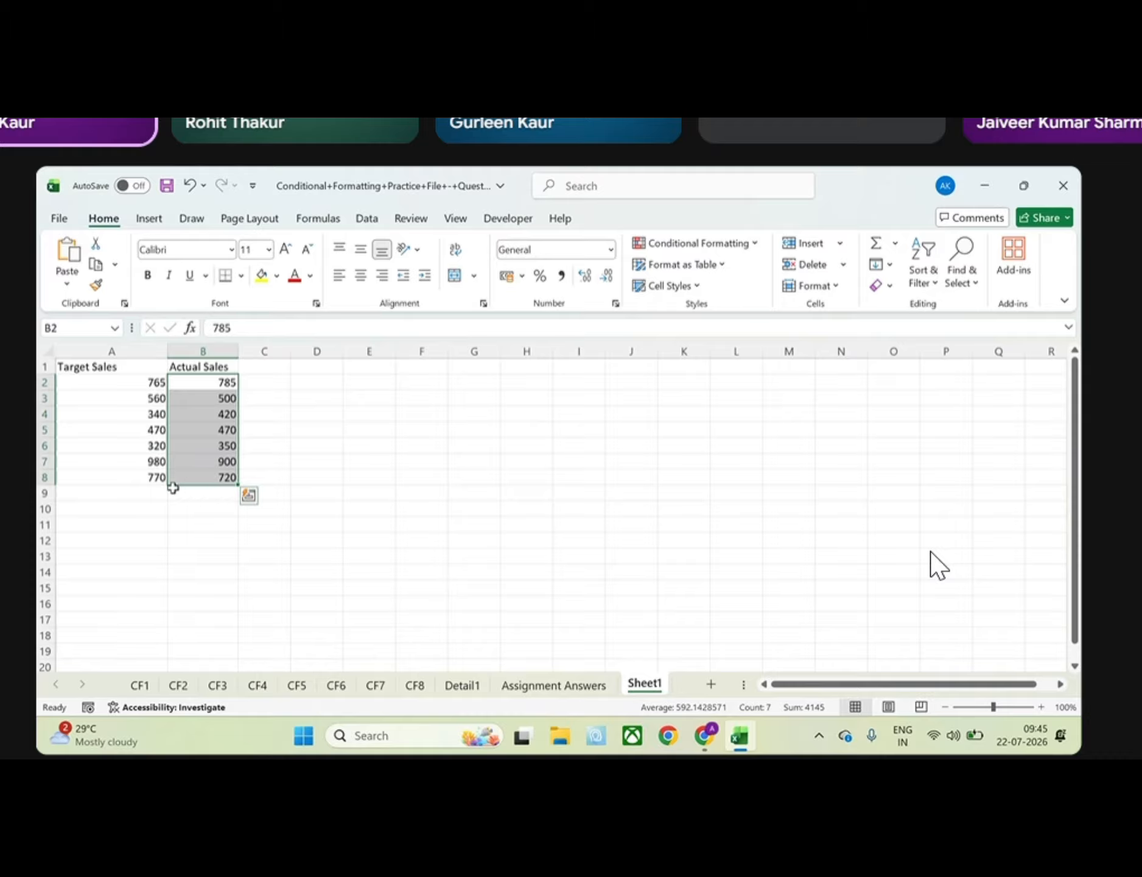
{"action": "left_click_drag", "start_coordinate": [115, 381], "coordinate": [123, 476]}
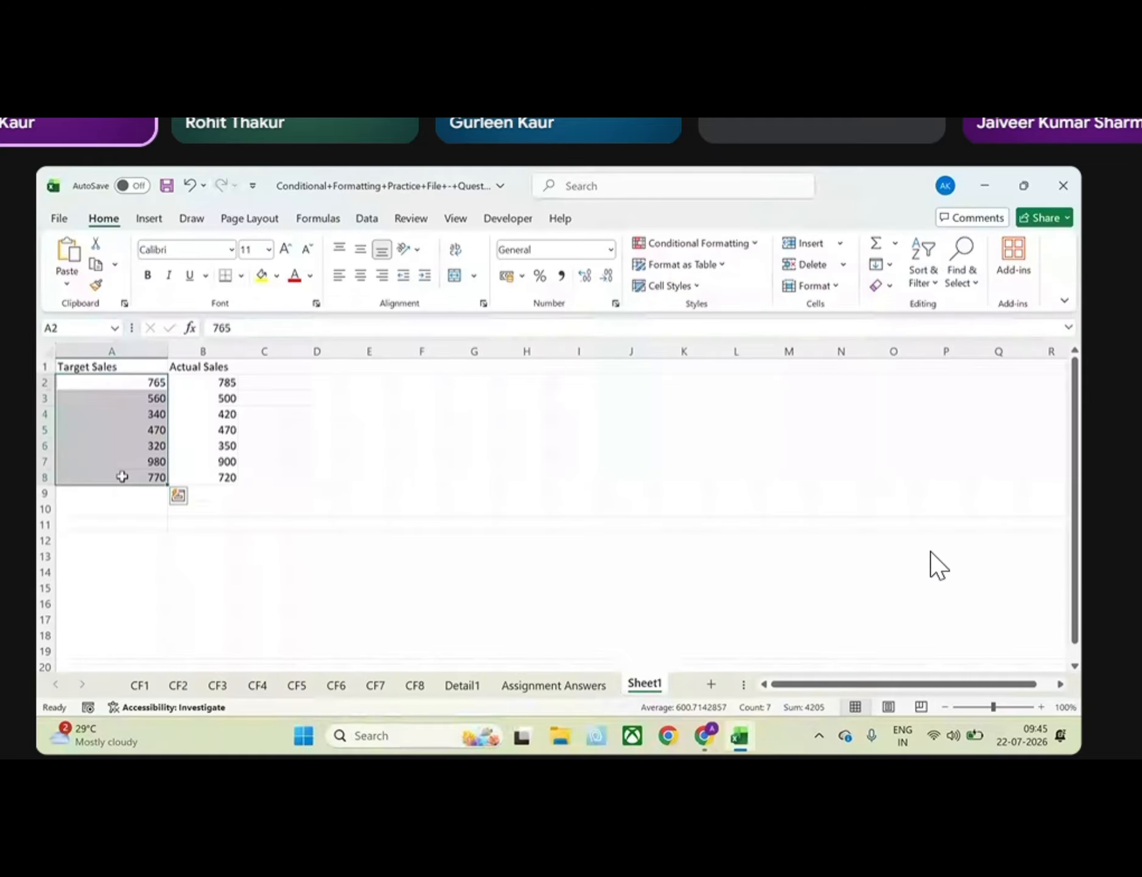
{"action": "left_click_drag", "start_coordinate": [193, 384], "coordinate": [210, 476]}
{"action": "left_click", "coordinate": [694, 243]}
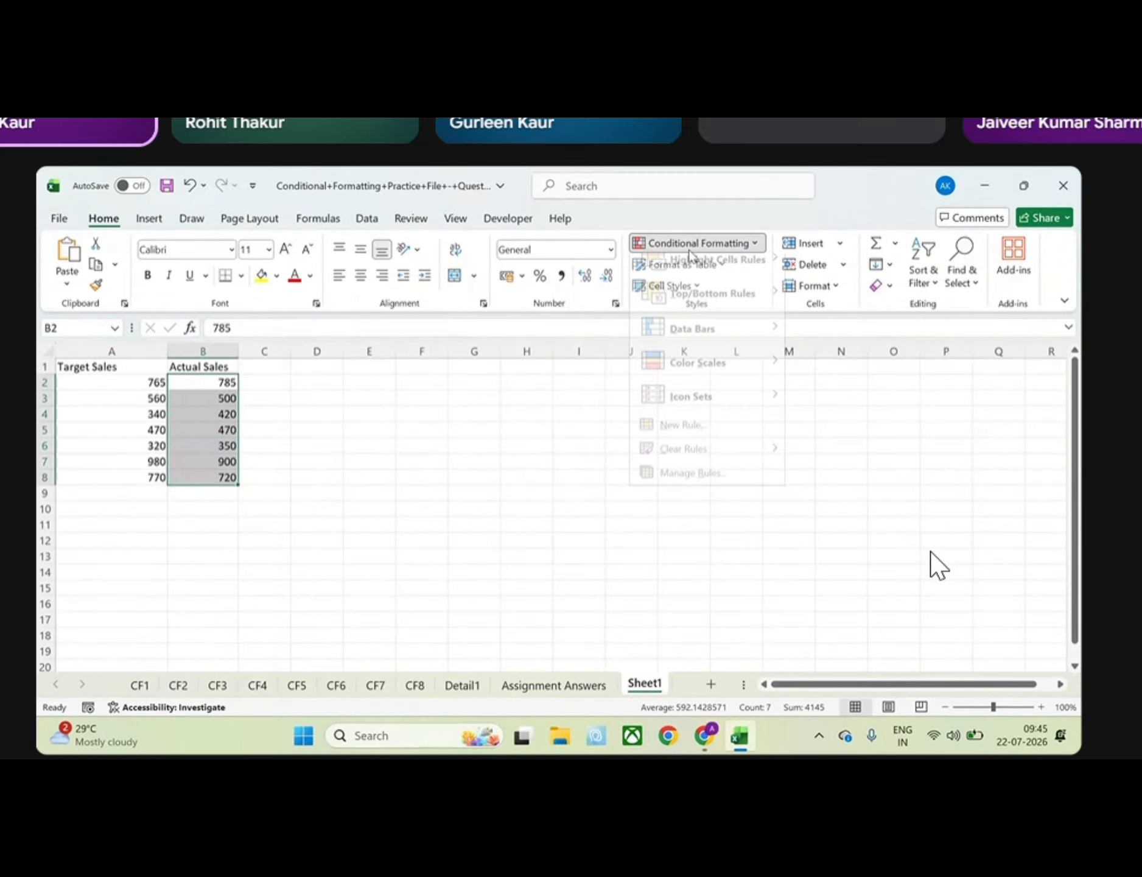
{"action": "mouse_move", "coordinate": [702, 279]}
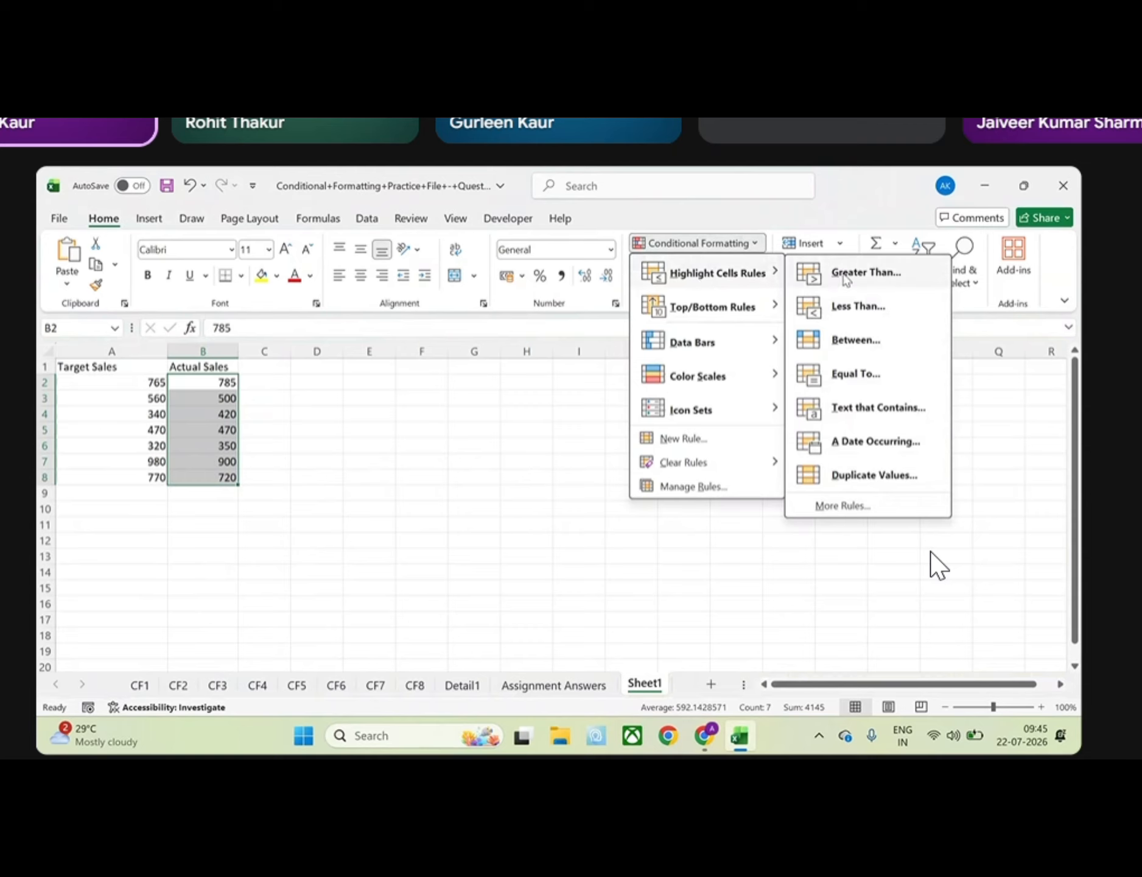
{"action": "left_click", "coordinate": [846, 279]}
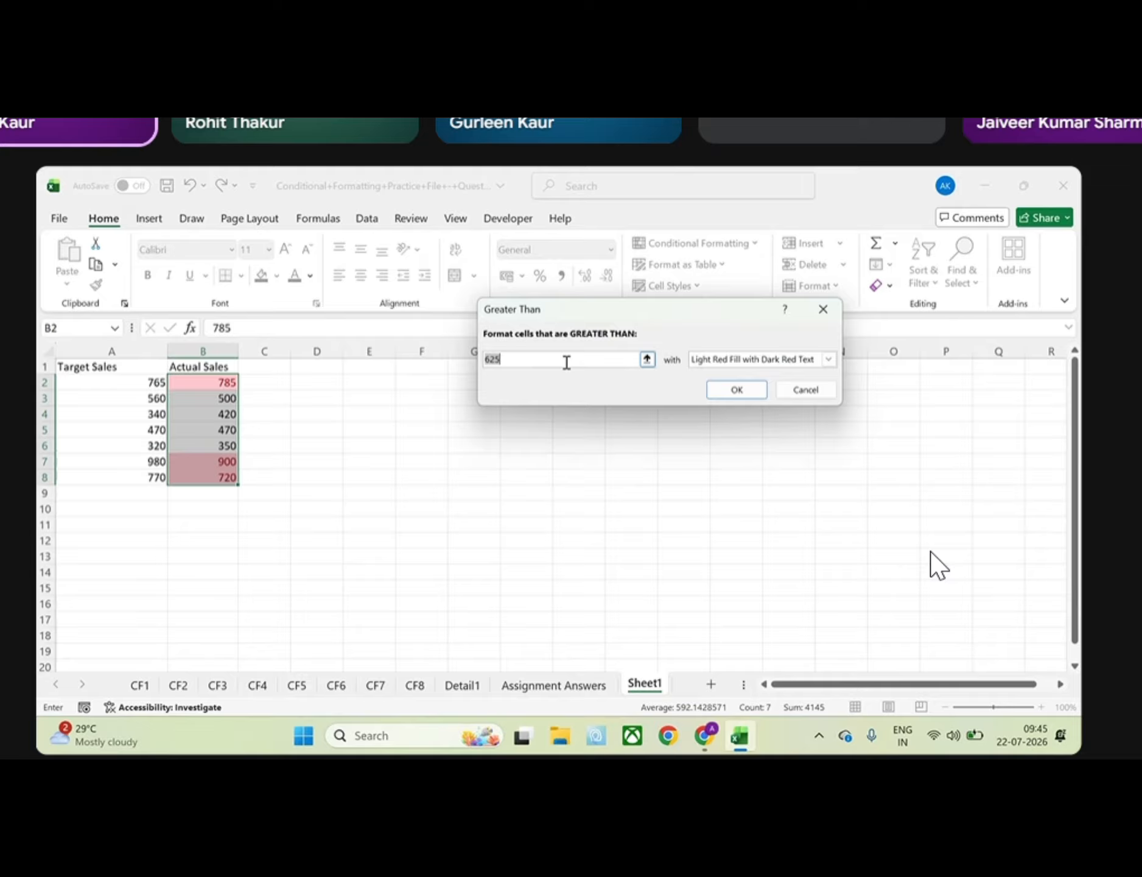
{"action": "left_click", "coordinate": [830, 308]}
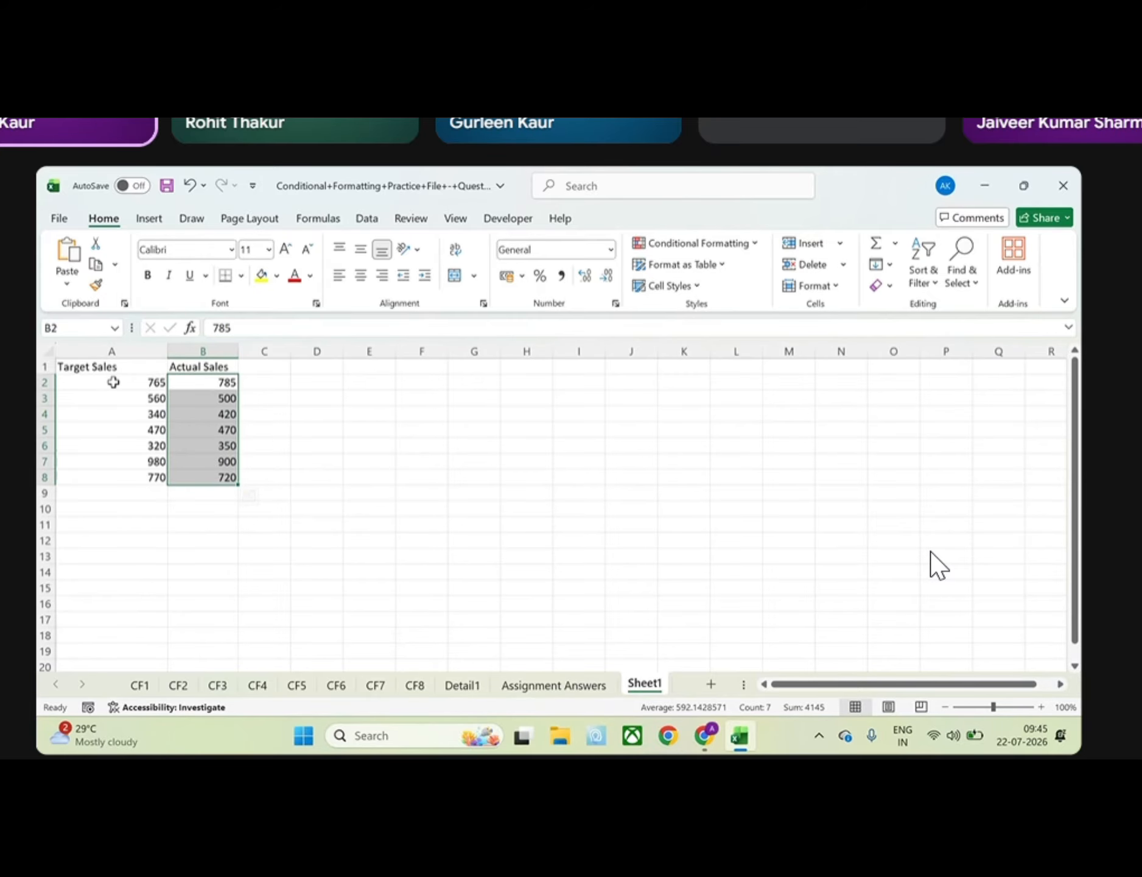
Start a formula-based conditional formatting rule for the Actual Sales values in B2:B8 with the condition = $B$2 > $A$2
{"action": "left_click", "coordinate": [746, 245]}
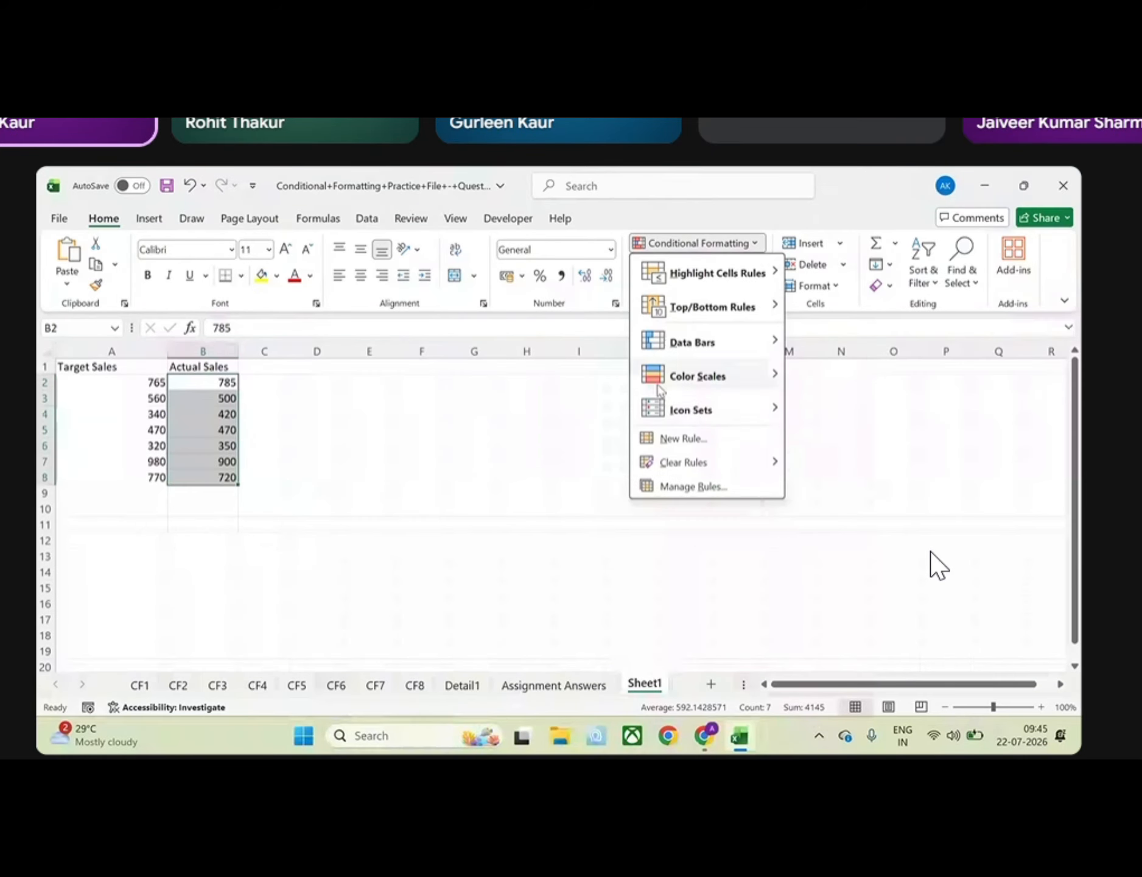
{"action": "left_click", "coordinate": [687, 440]}
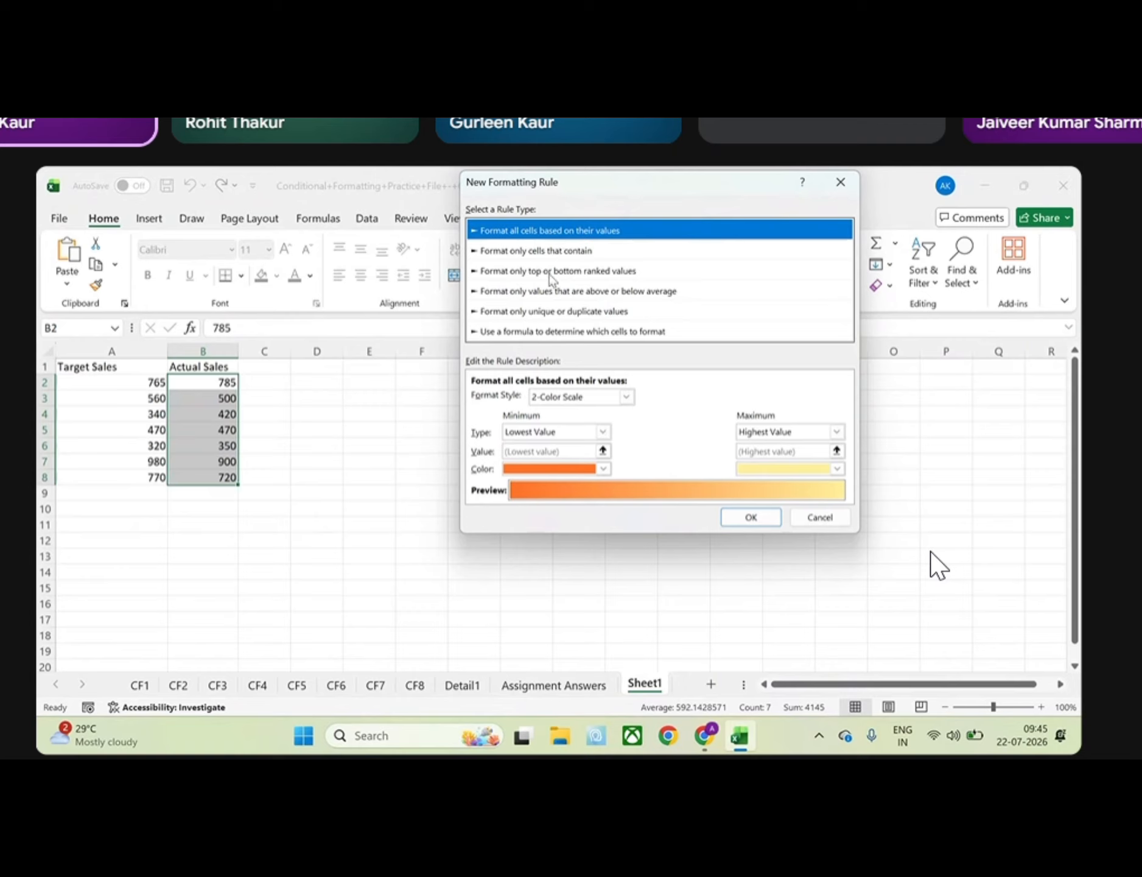
{"action": "left_click", "coordinate": [552, 332]}
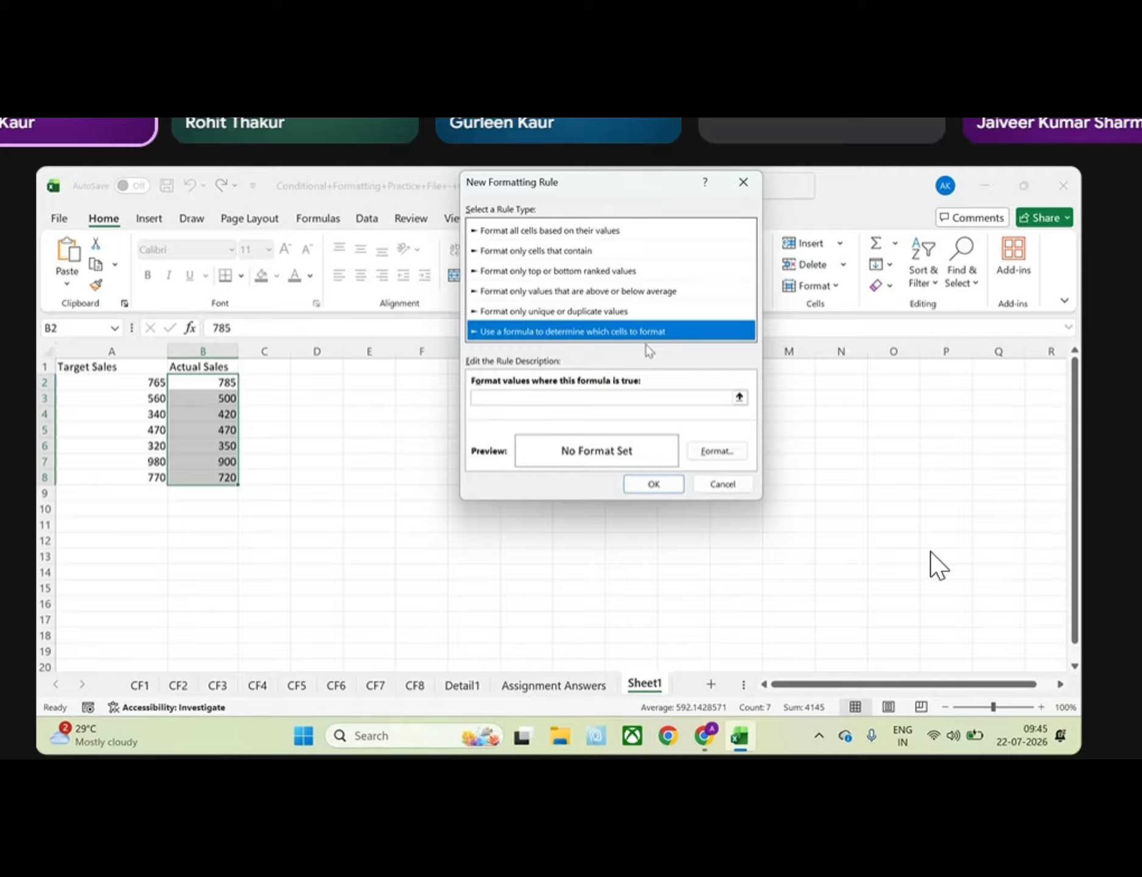
{"action": "left_click", "coordinate": [601, 397]}
{"action": "type", "text": "= "}
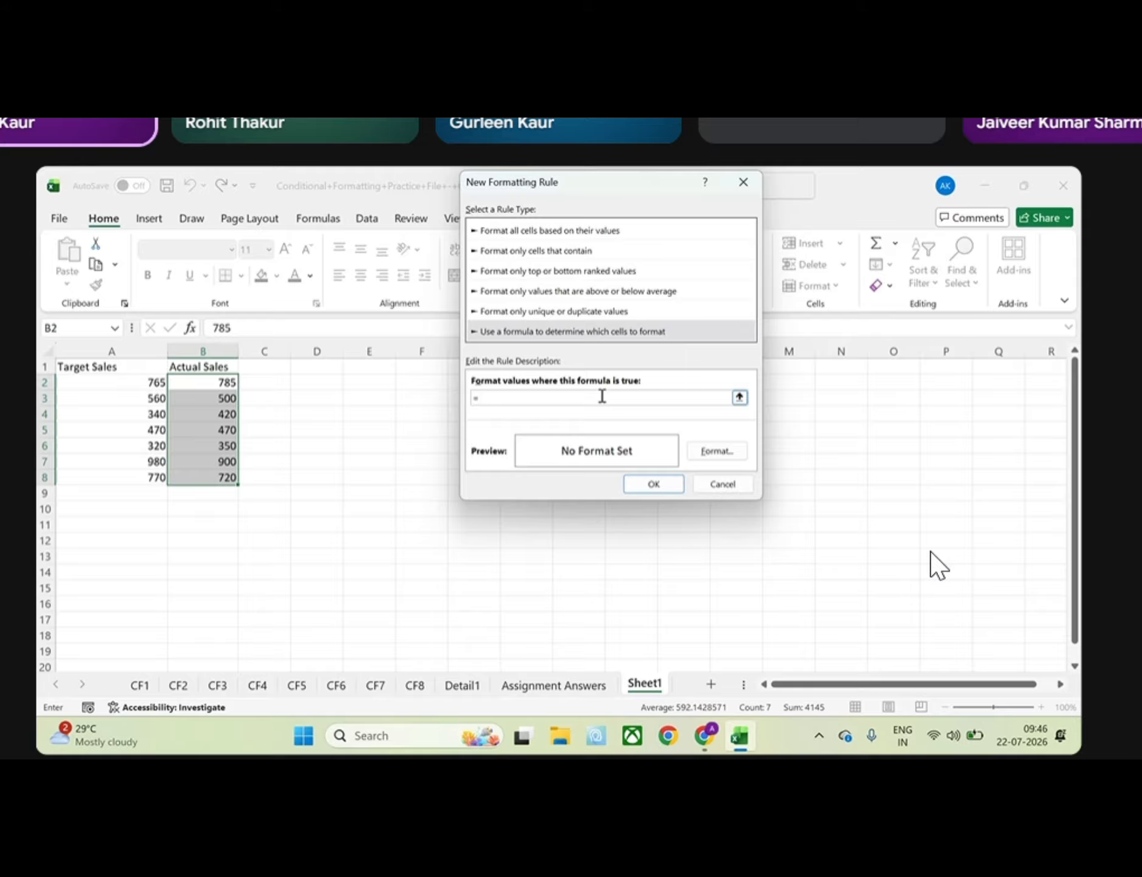
{"action": "type", "text": "B4"}
{"action": "key", "text": "BackSpace"}
{"action": "type", "text": "2 > A2"}
{"action": "left_click_drag", "start_coordinate": [537, 402], "coordinate": [467, 411]}
{"action": "key", "text": "BackSpace"}
{"action": "type", "text": "="}
{"action": "left_click", "coordinate": [229, 387]}
{"action": "type", "text": ">"}
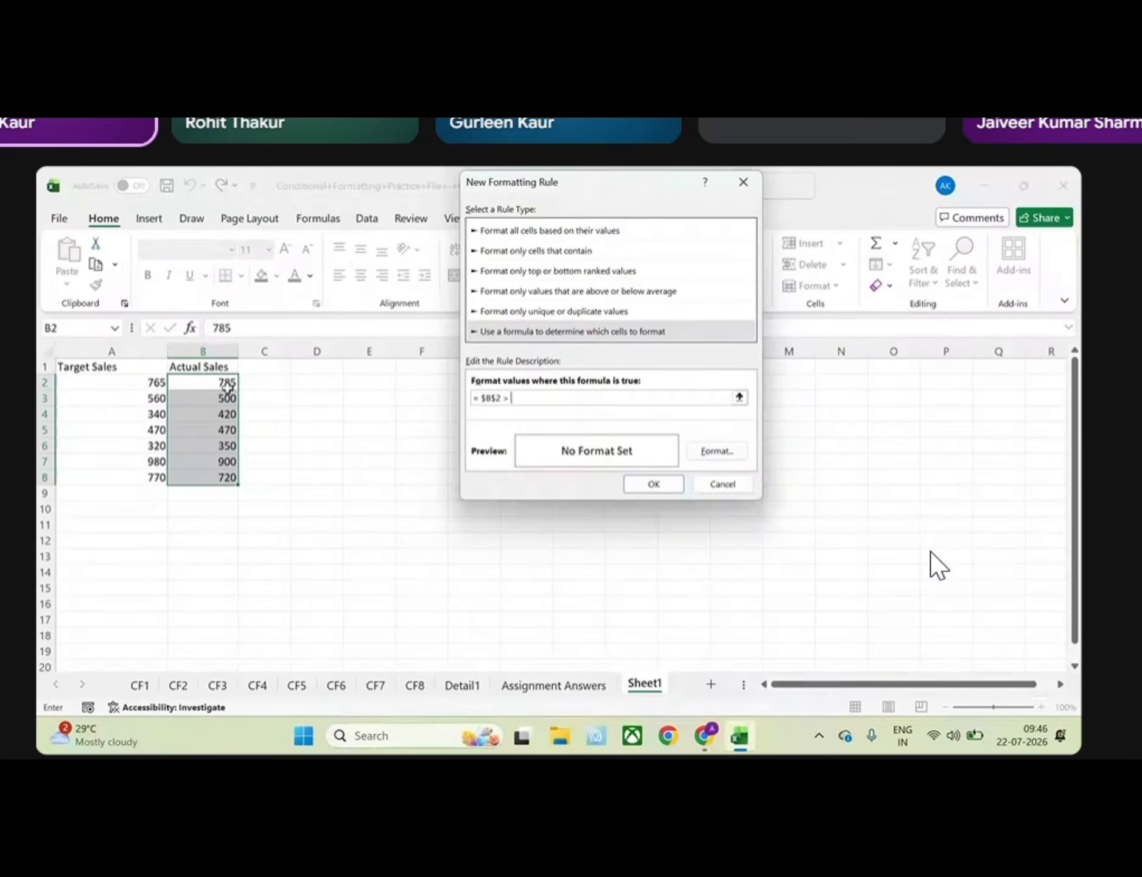
{"action": "left_click", "coordinate": [128, 385]}
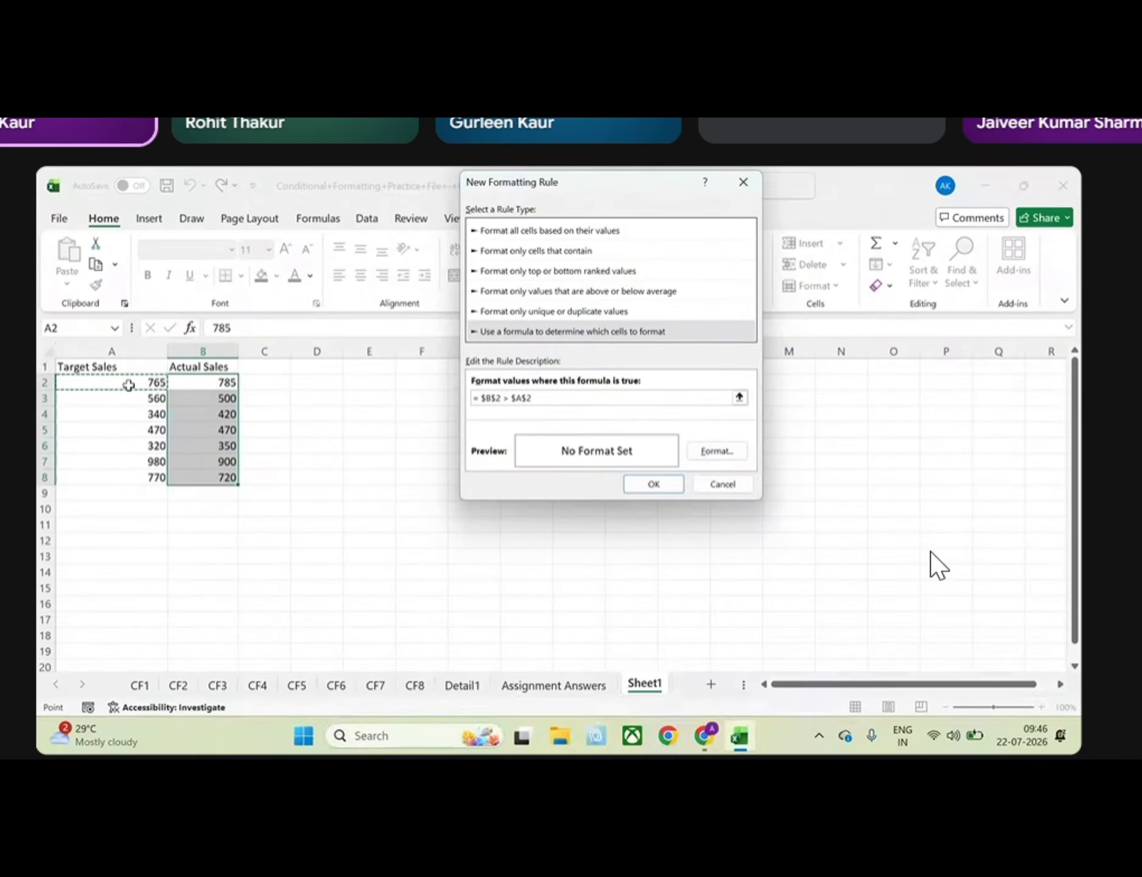
Give the absolute-reference rule a light green fill and apply it to the Actual Sales values
{"action": "left_click", "coordinate": [713, 454]}
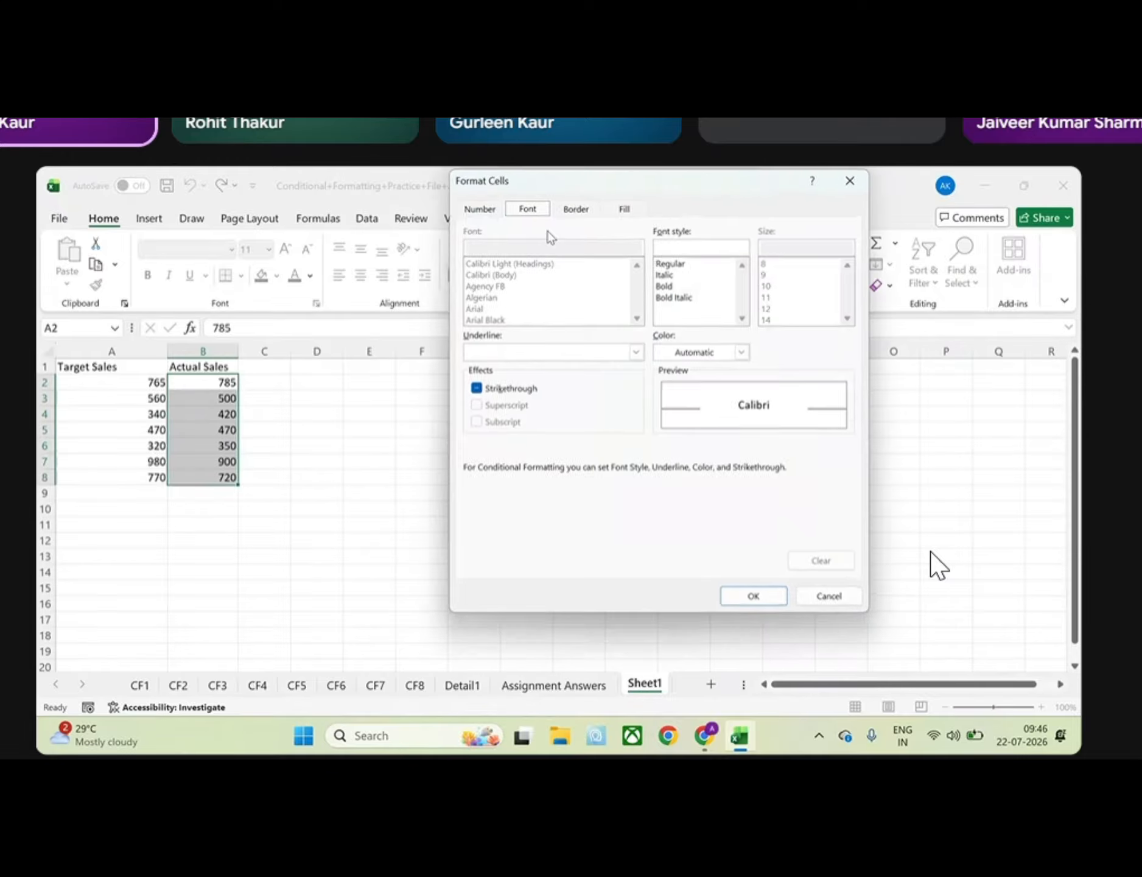
{"action": "left_click", "coordinate": [630, 207]}
{"action": "left_click", "coordinate": [608, 284]}
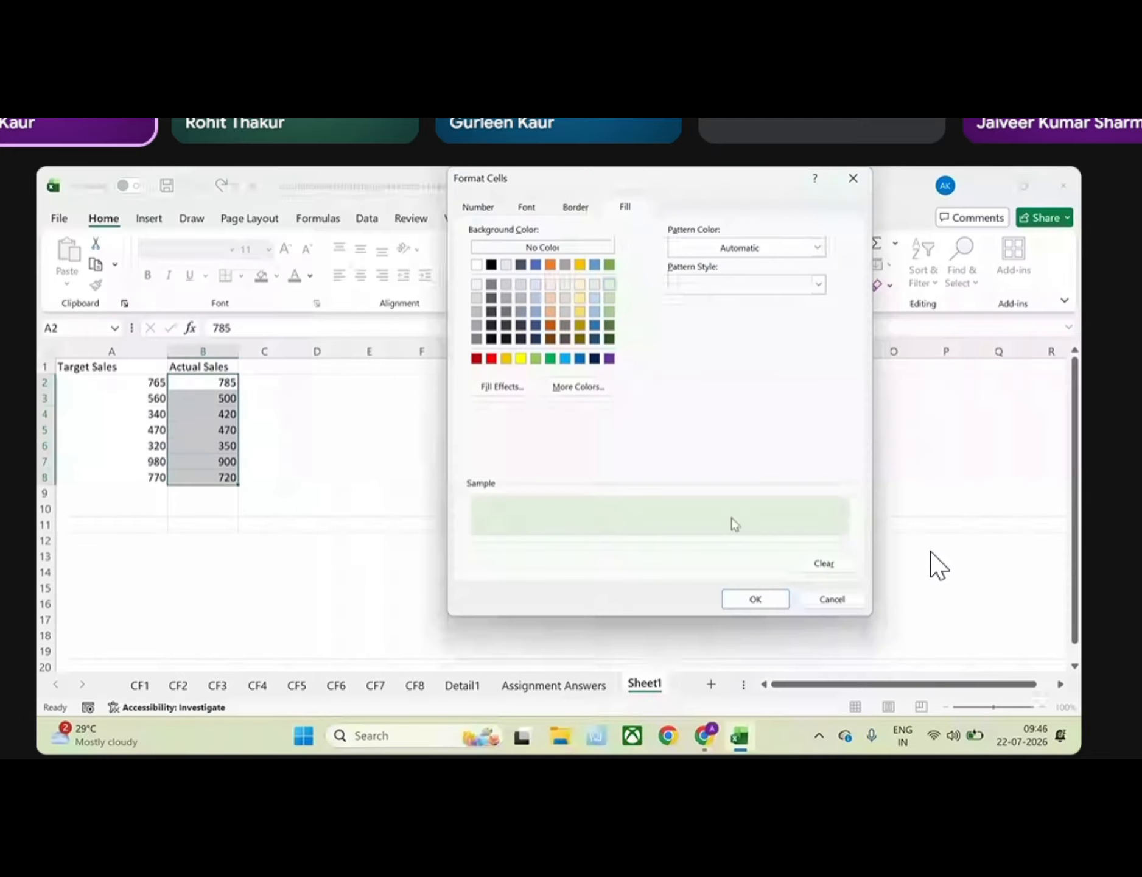
{"action": "left_click", "coordinate": [755, 599]}
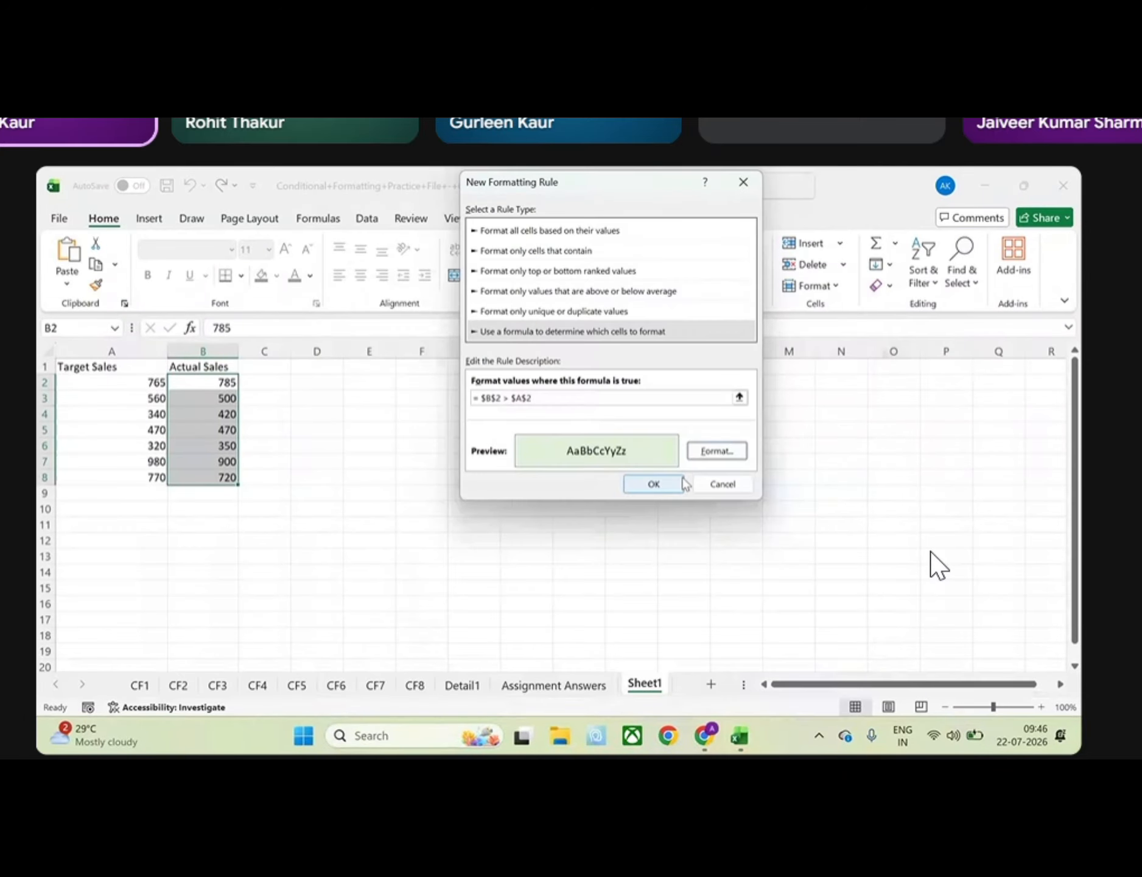
{"action": "left_click", "coordinate": [655, 480]}
{"action": "left_click", "coordinate": [349, 427]}
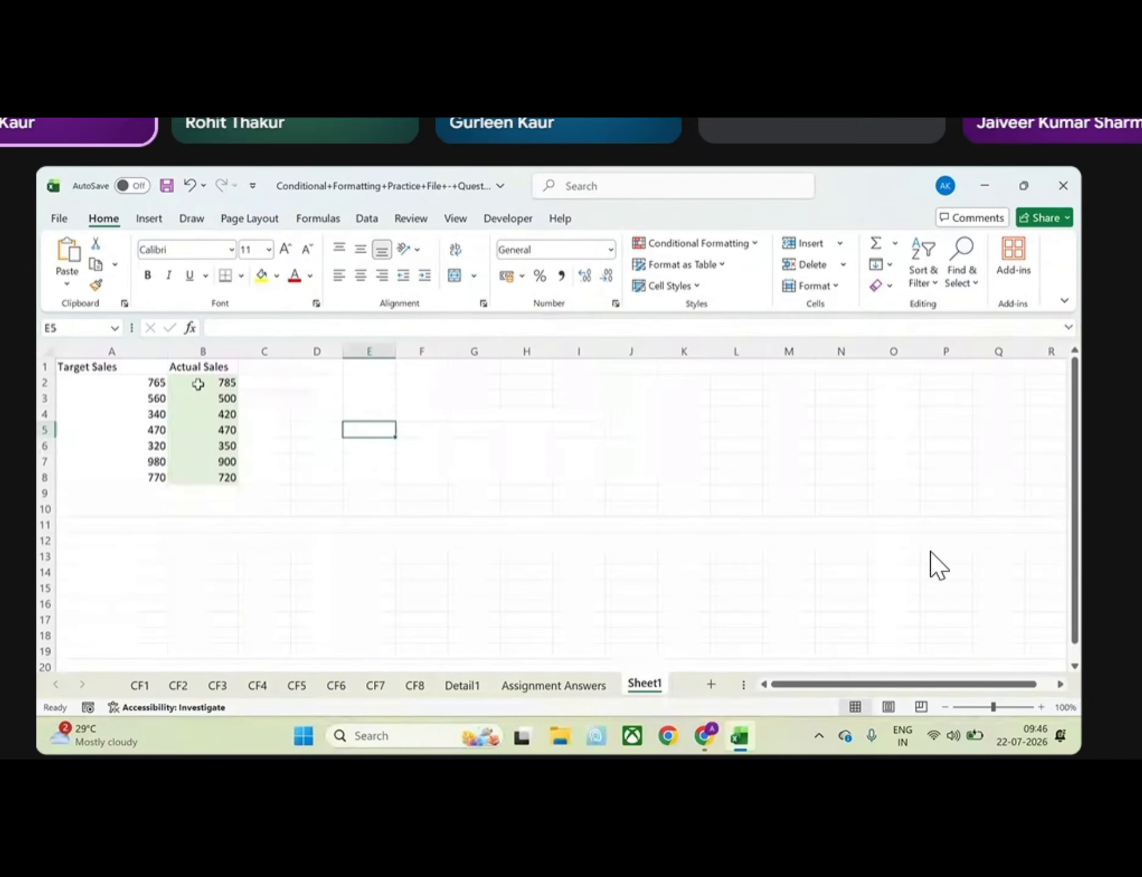
Try to replace the applies-to range of the Actual Sales rule with B2 > A2 in the Conditional Formatting Rules Manager
{"action": "left_click_drag", "start_coordinate": [198, 383], "coordinate": [204, 477]}
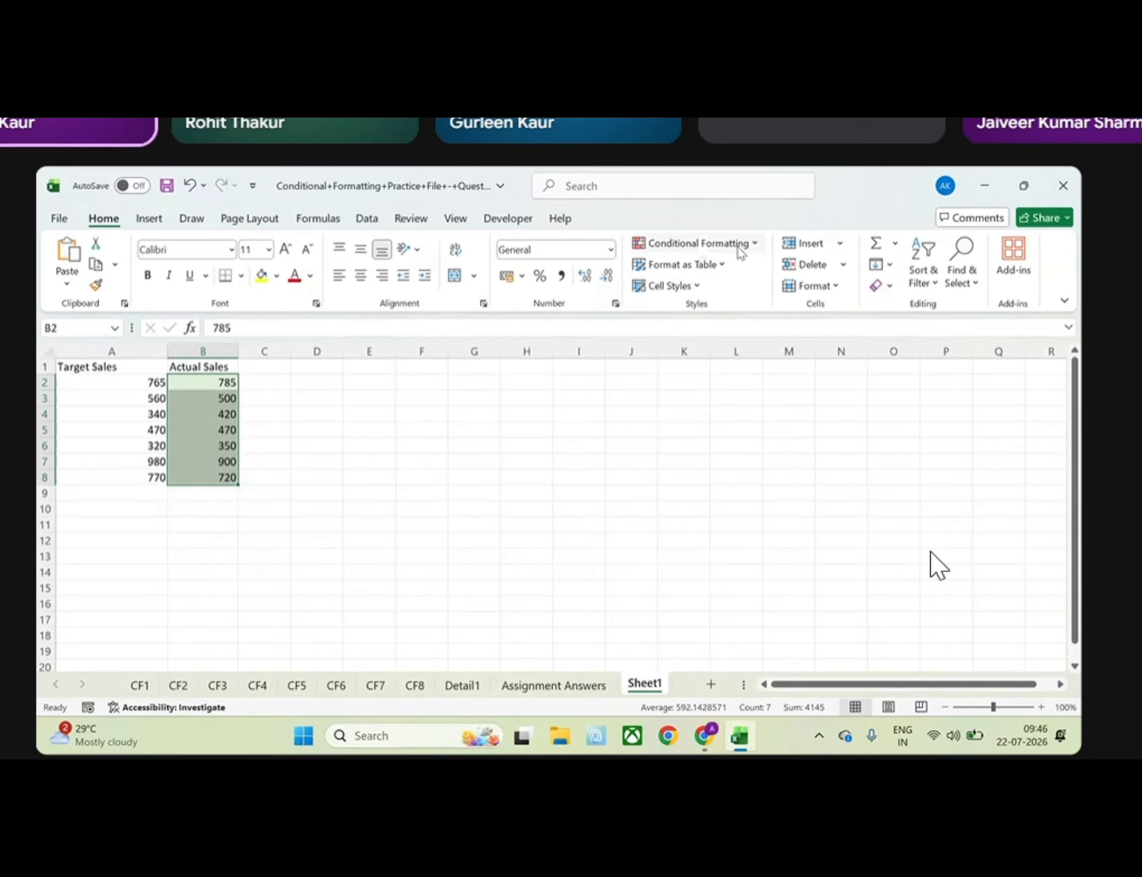
{"action": "left_click", "coordinate": [707, 244]}
{"action": "mouse_move", "coordinate": [711, 283]}
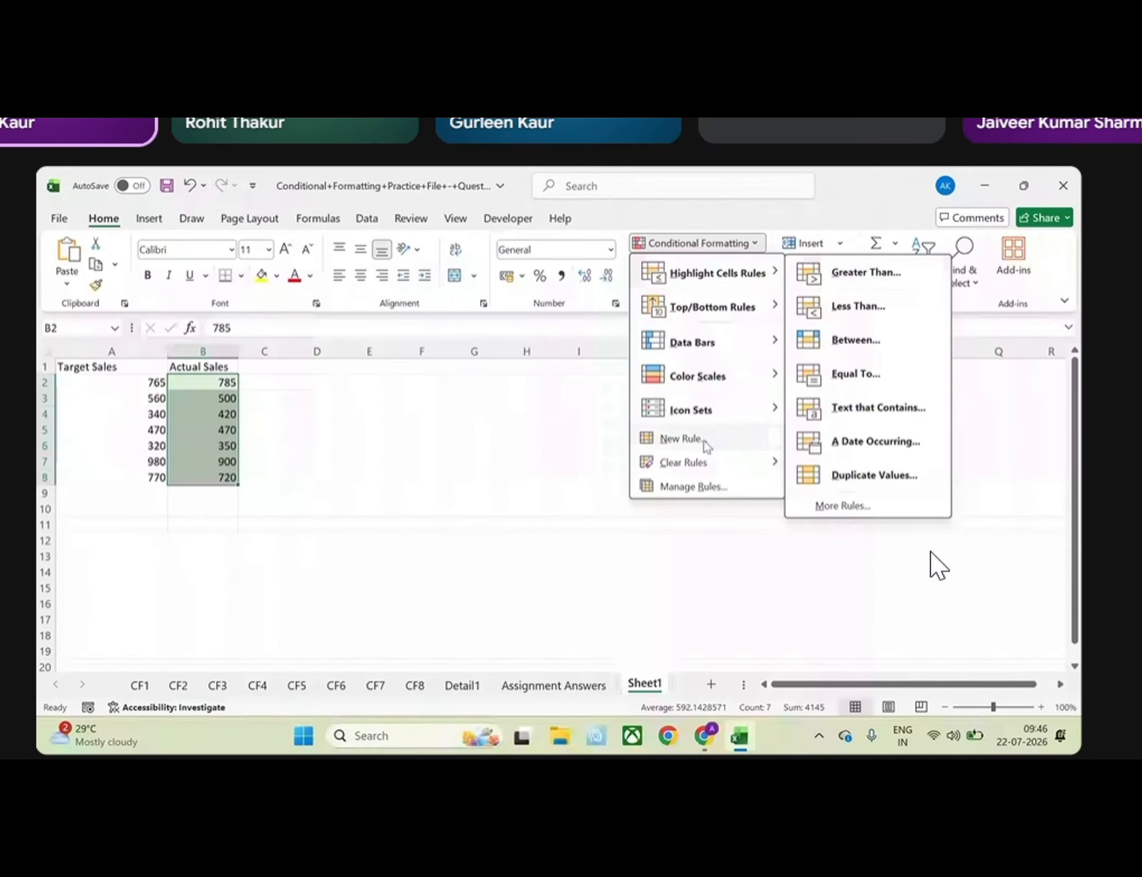
{"action": "left_click", "coordinate": [695, 486]}
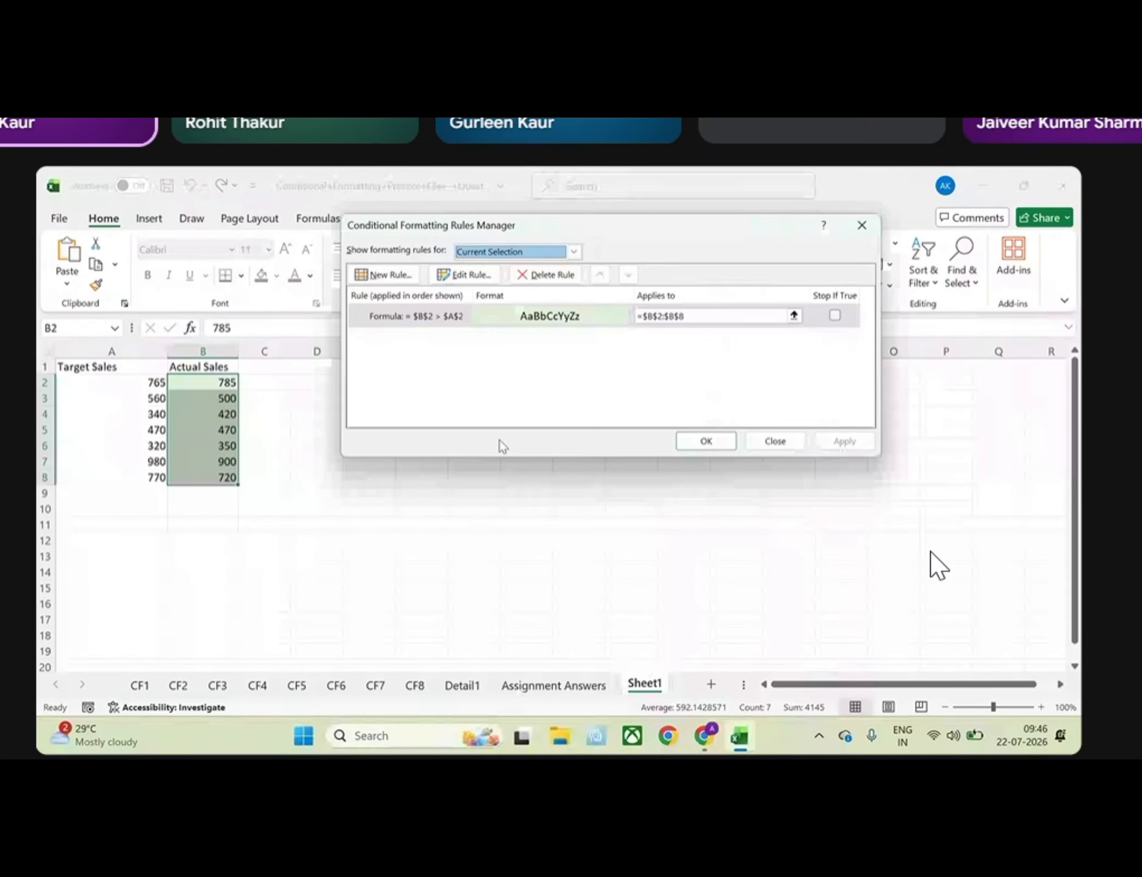
{"action": "left_click", "coordinate": [692, 316]}
{"action": "key", "text": "BackSpace"}
{"action": "key", "text": "BackSpace"}
{"action": "key", "text": "BackSpace"}
{"action": "key", "text": "BackSpace"}
{"action": "key", "text": "BackSpace"}
{"action": "key", "text": "BackSpace"}
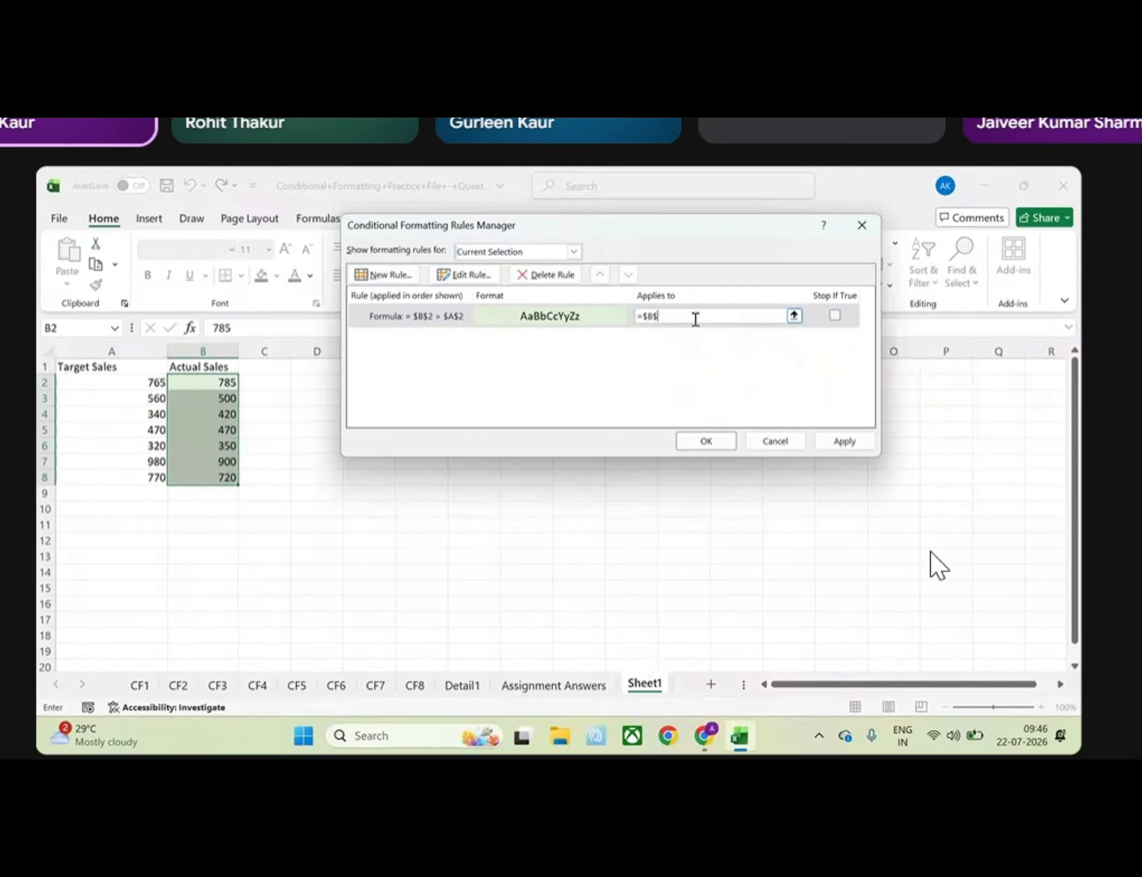
{"action": "key", "text": "BackSpace"}
{"action": "key", "text": "BackSpace"}
{"action": "key", "text": "BackSpace"}
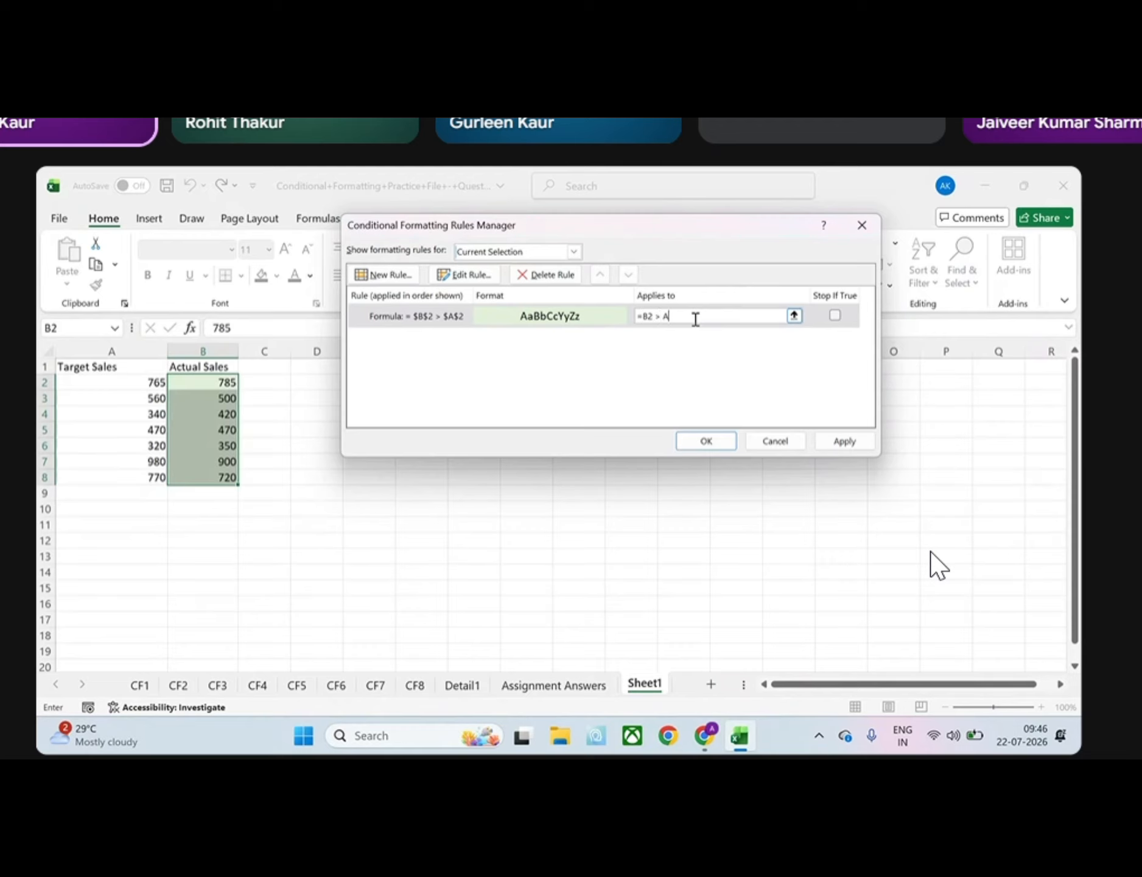
{"action": "type", "text": "B2 > A2"}
{"action": "left_click", "coordinate": [702, 441]}
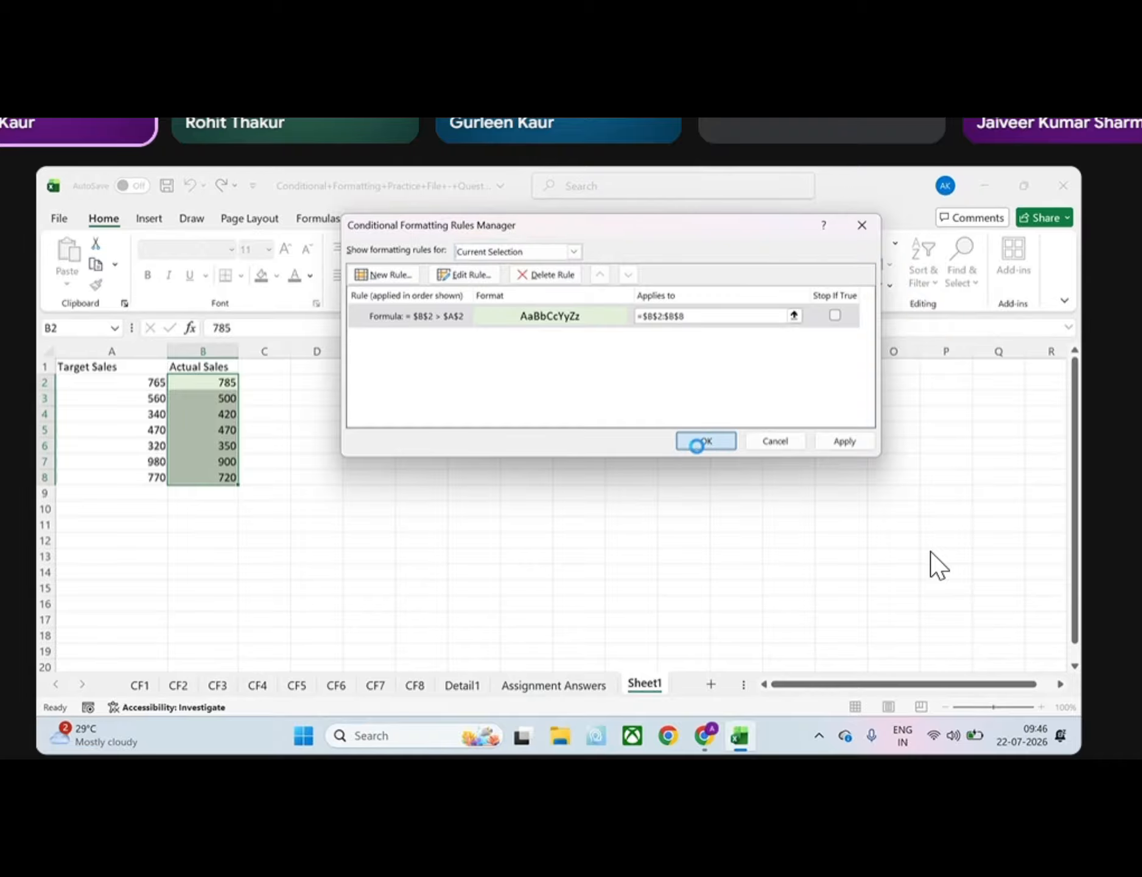
{"action": "left_click", "coordinate": [383, 445]}
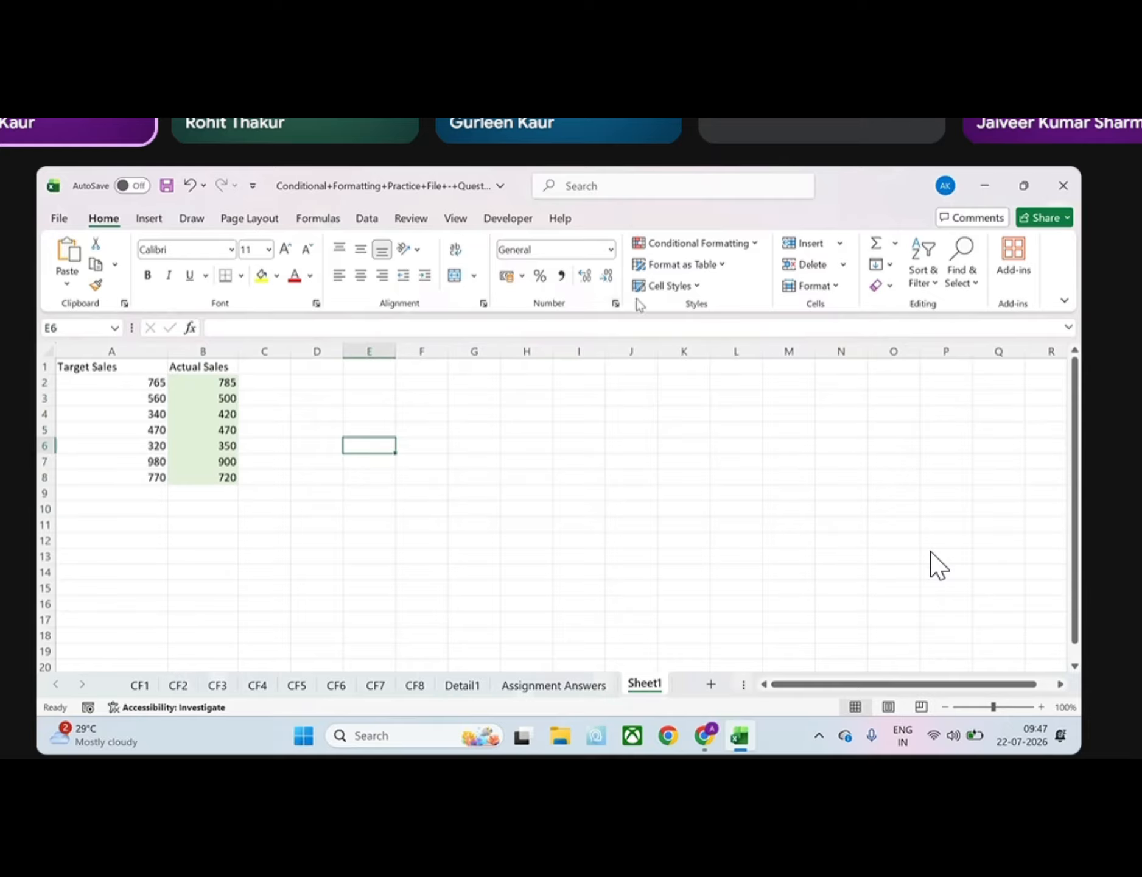
Clear the conditional formatting rules from the Actual Sales cells B2:B8
{"action": "left_click", "coordinate": [696, 245]}
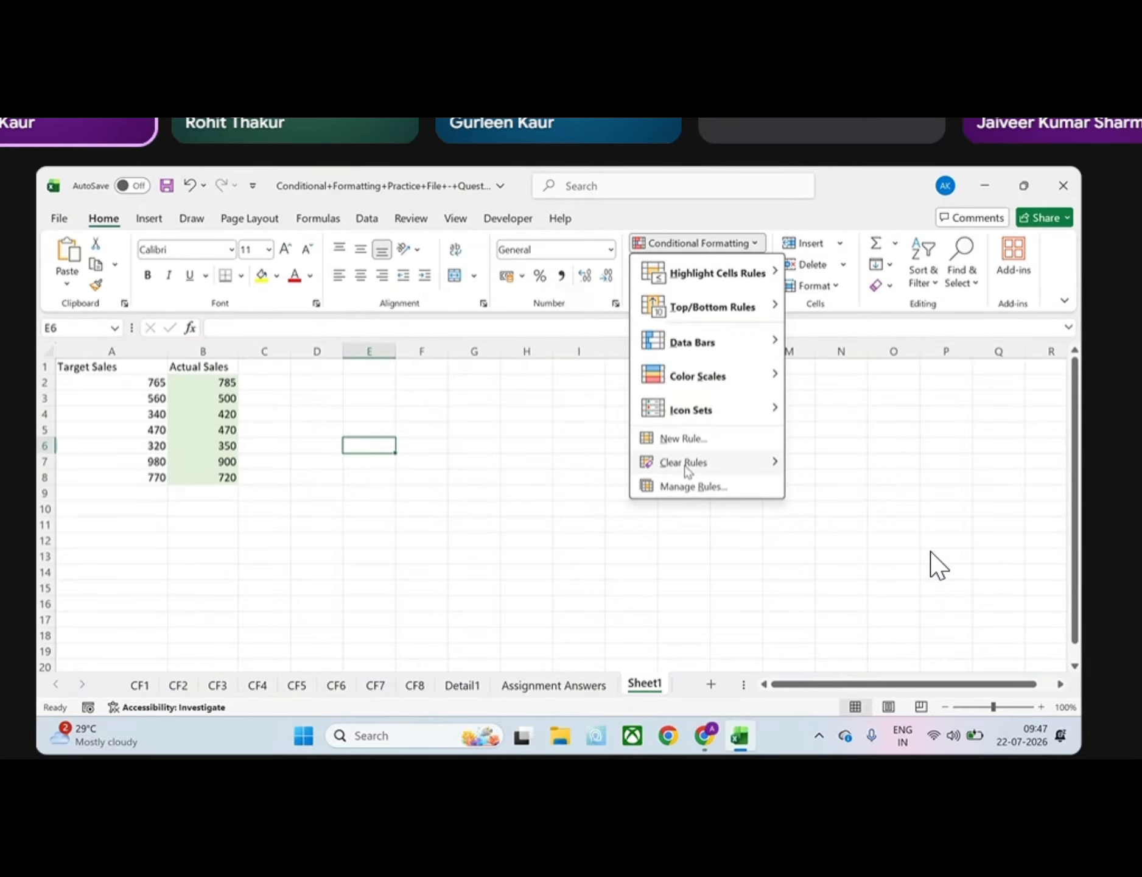
{"action": "mouse_move", "coordinate": [687, 469]}
{"action": "left_click", "coordinate": [843, 463]}
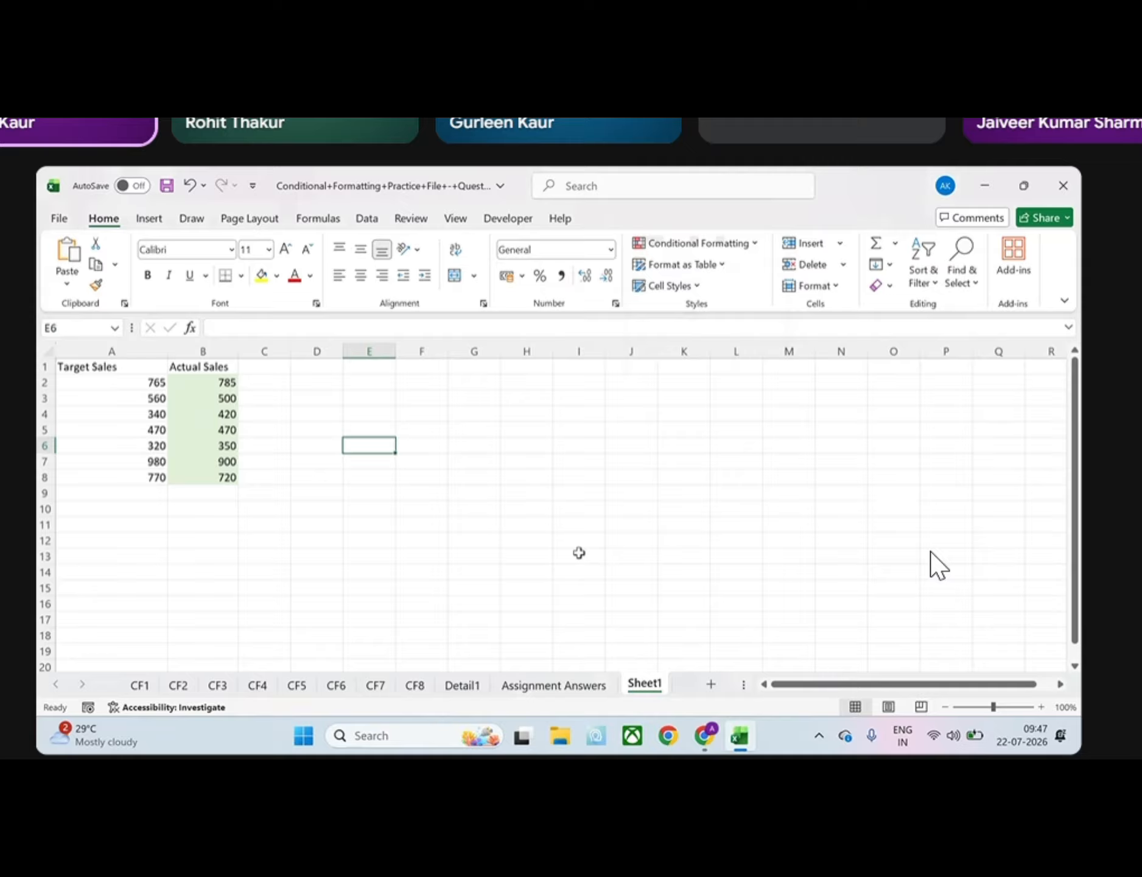
{"action": "left_click", "coordinate": [215, 450]}
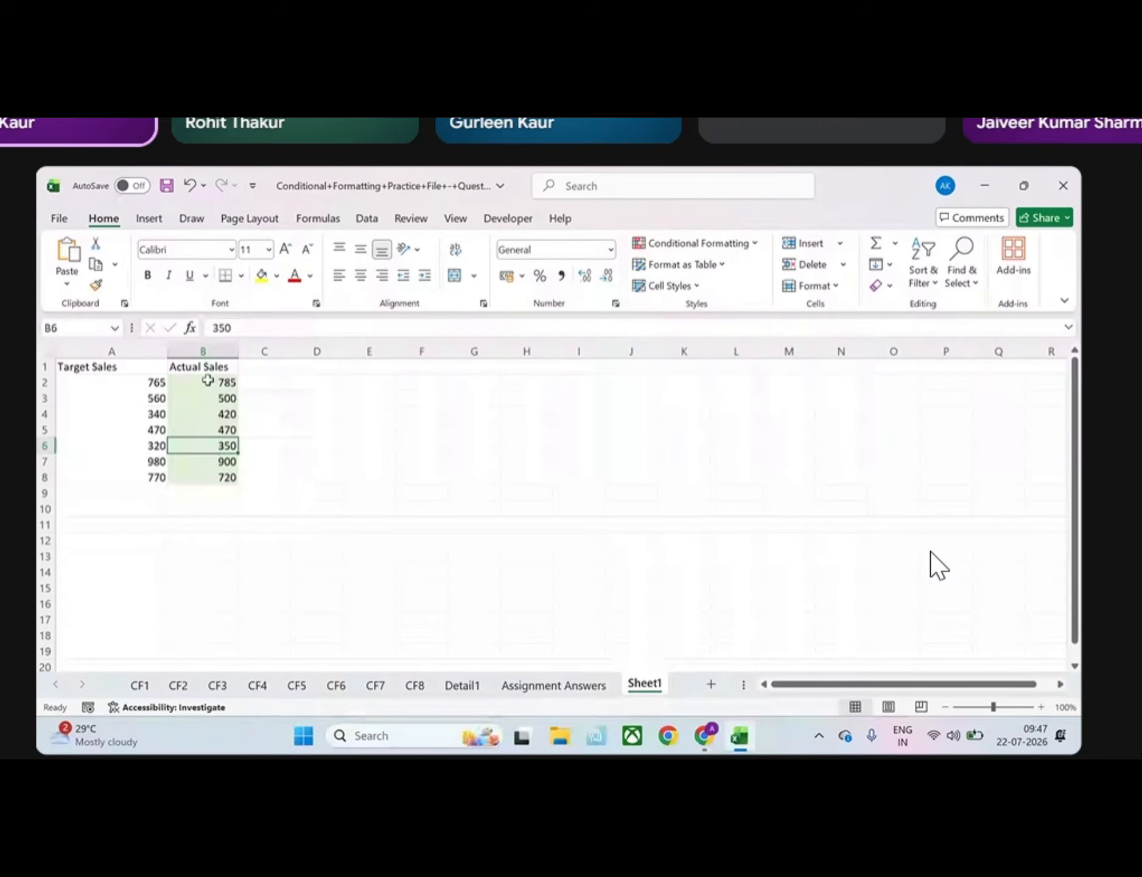
{"action": "left_click_drag", "start_coordinate": [207, 382], "coordinate": [212, 470]}
{"action": "left_click", "coordinate": [696, 243]}
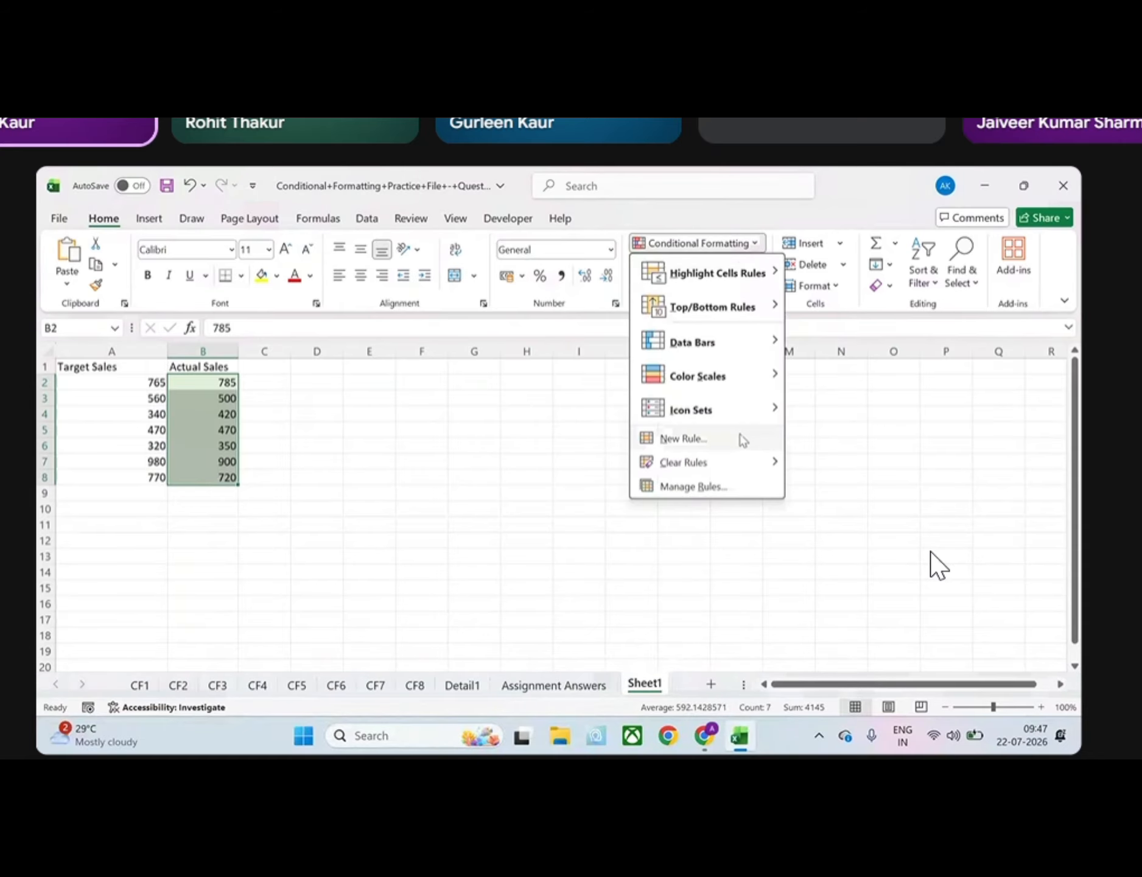
{"action": "mouse_move", "coordinate": [709, 470]}
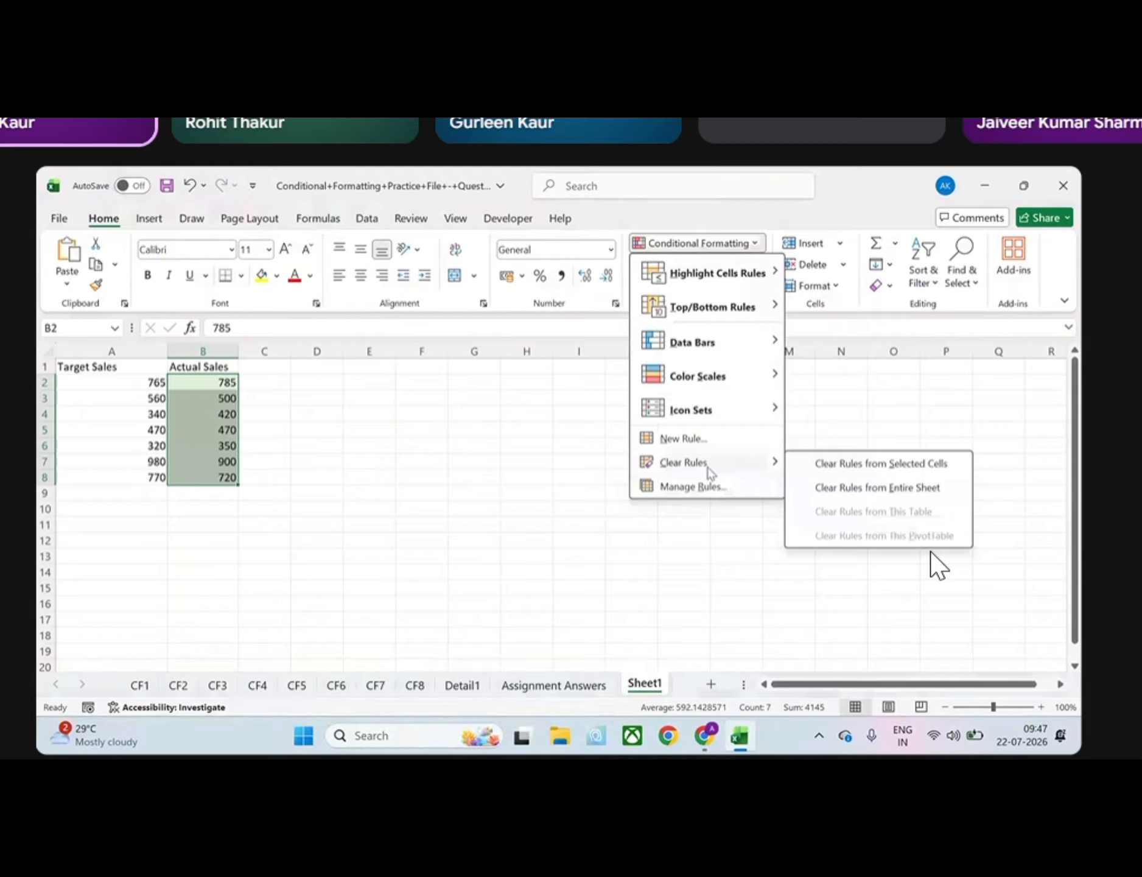
{"action": "left_click", "coordinate": [881, 464]}
{"action": "left_click", "coordinate": [421, 474]}
Start a new formula-based formatting rule for B2:B8 with the relative-reference condition =B2 > A2
{"action": "left_click_drag", "start_coordinate": [186, 383], "coordinate": [192, 472]}
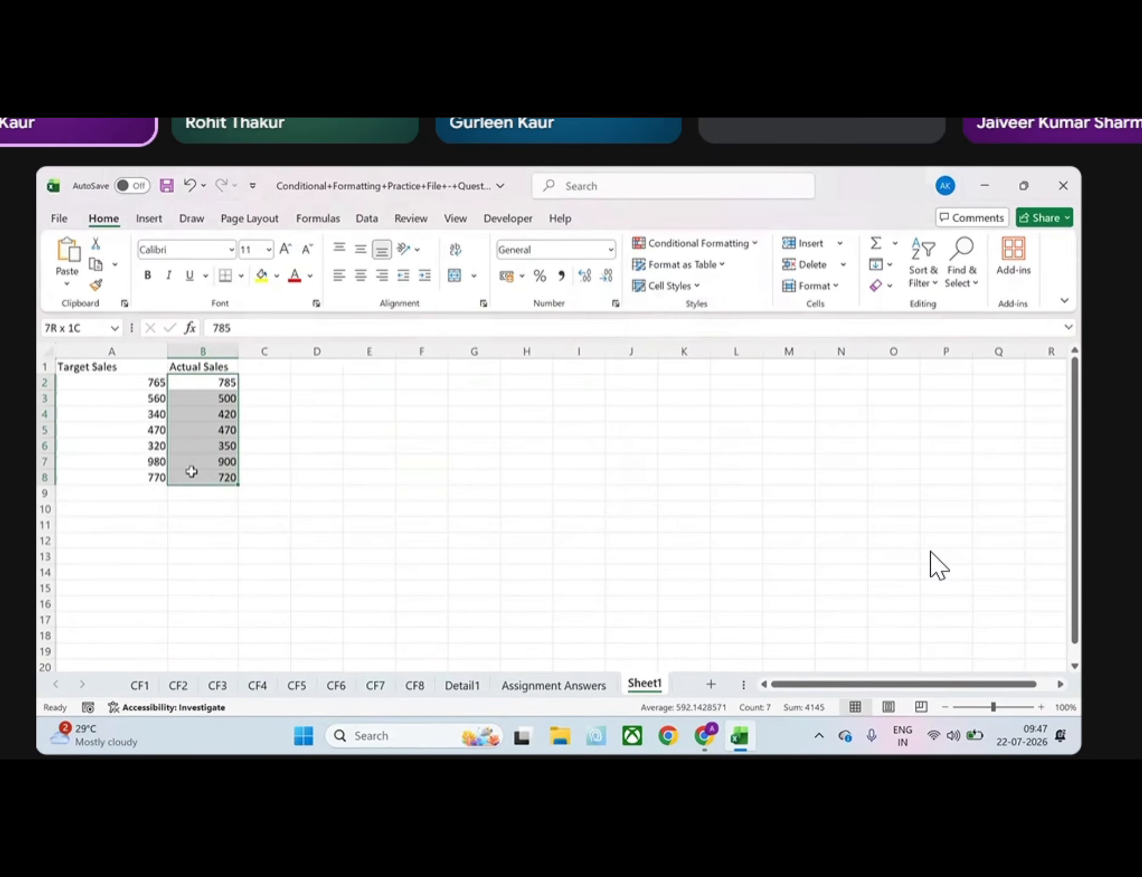
{"action": "left_click", "coordinate": [755, 244]}
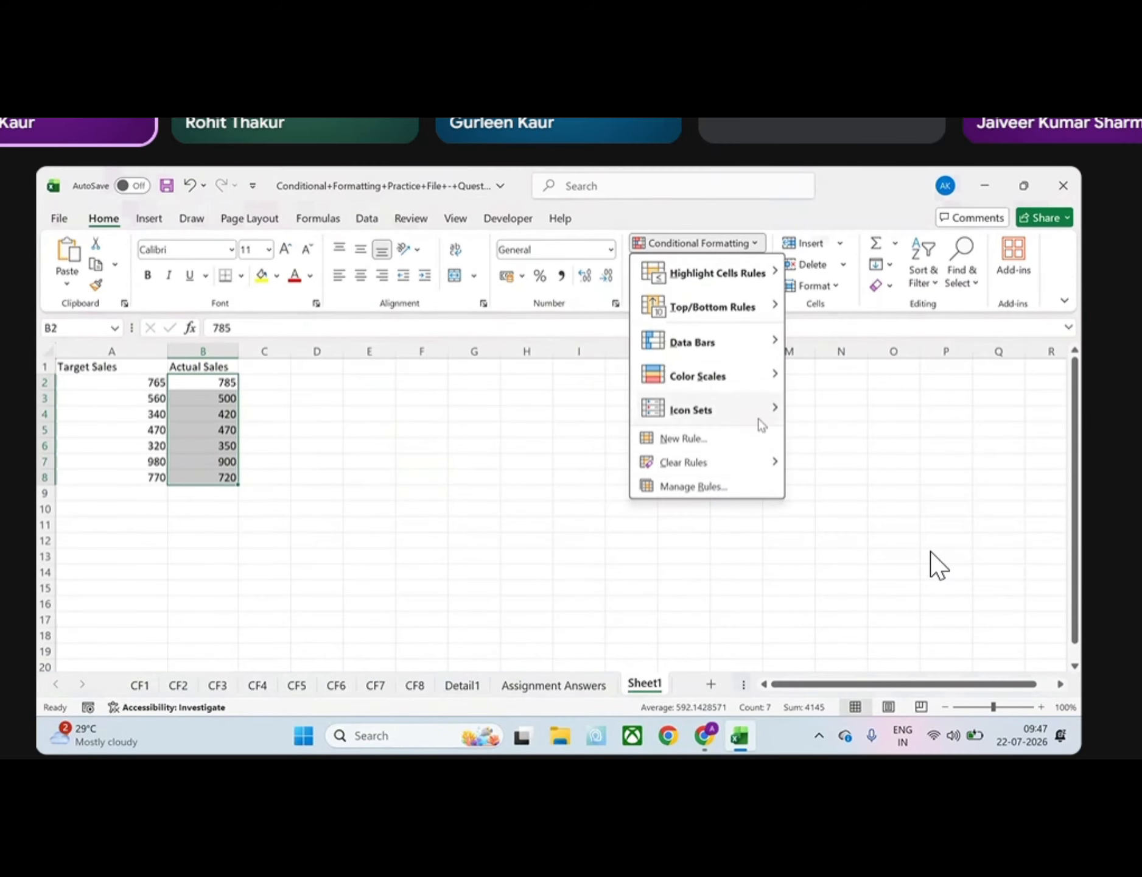
{"action": "left_click", "coordinate": [710, 440]}
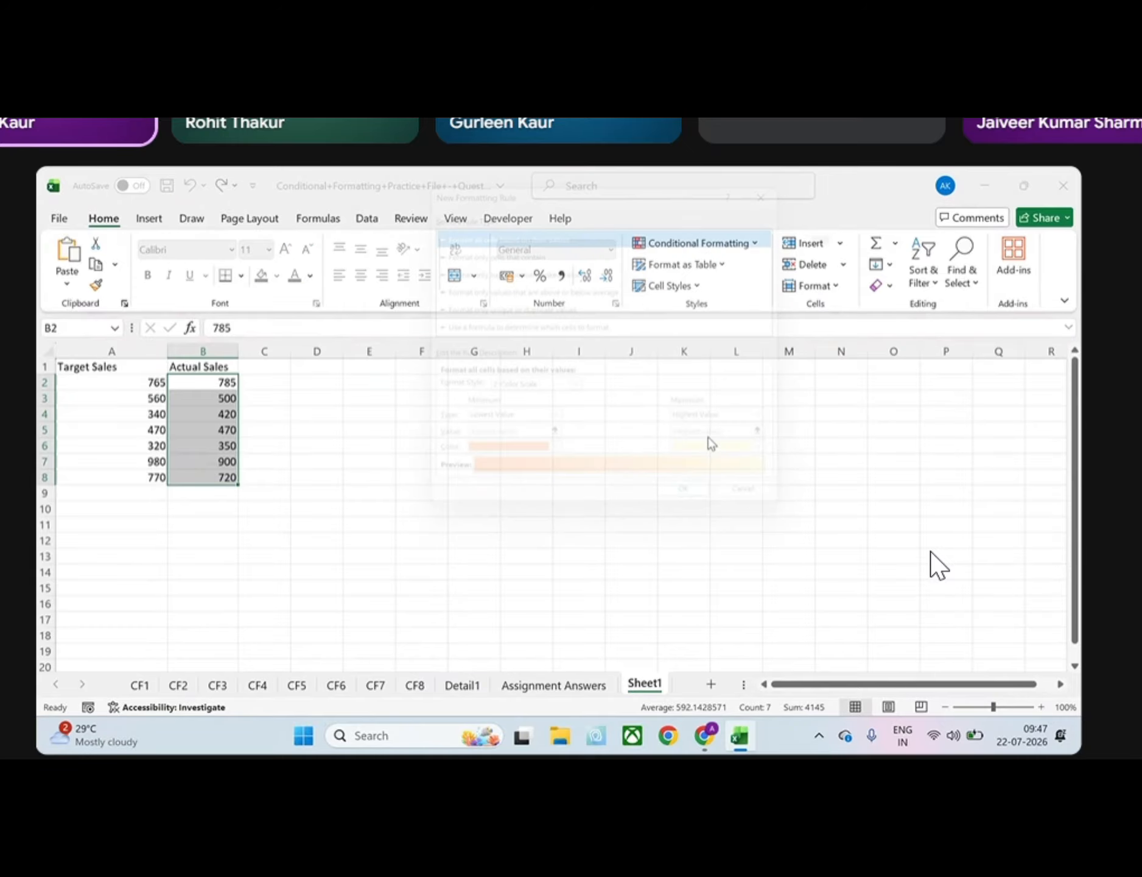
{"action": "left_click", "coordinate": [514, 328]}
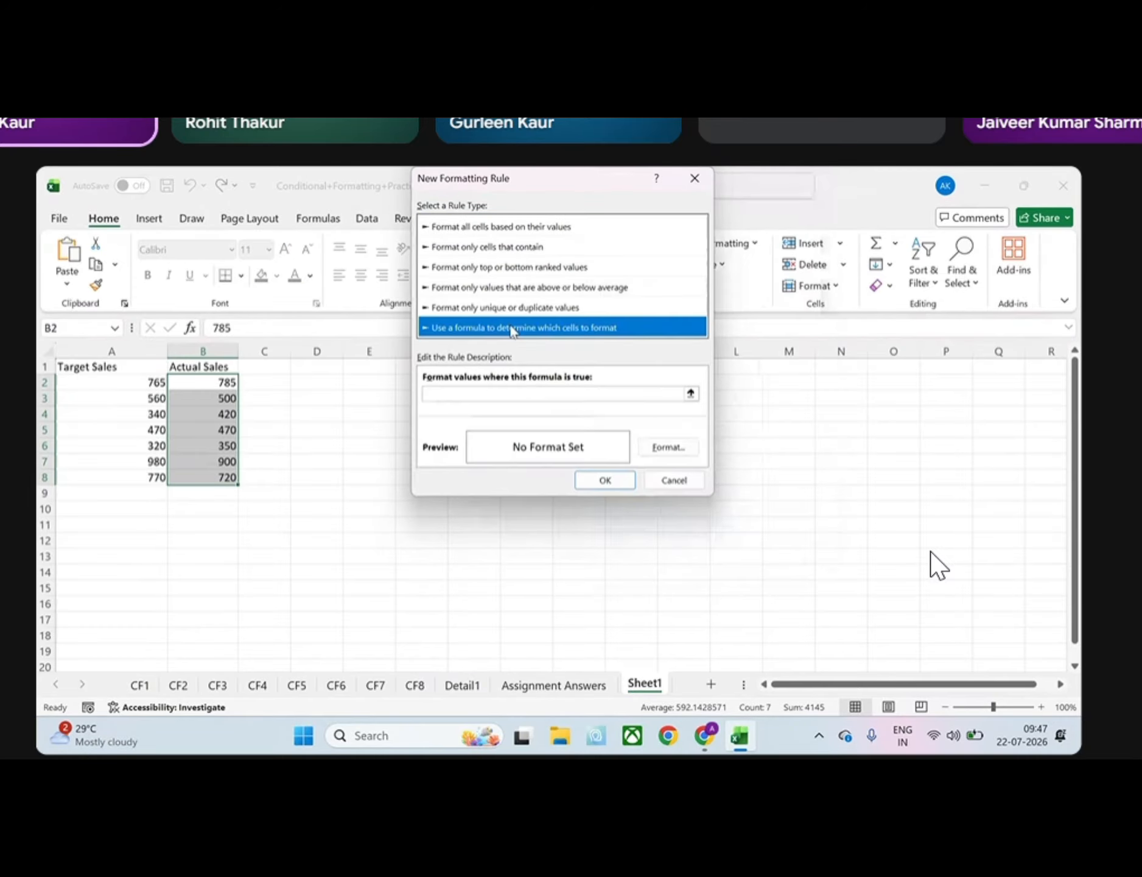
{"action": "left_click", "coordinate": [493, 394]}
{"action": "type", "text": "="}
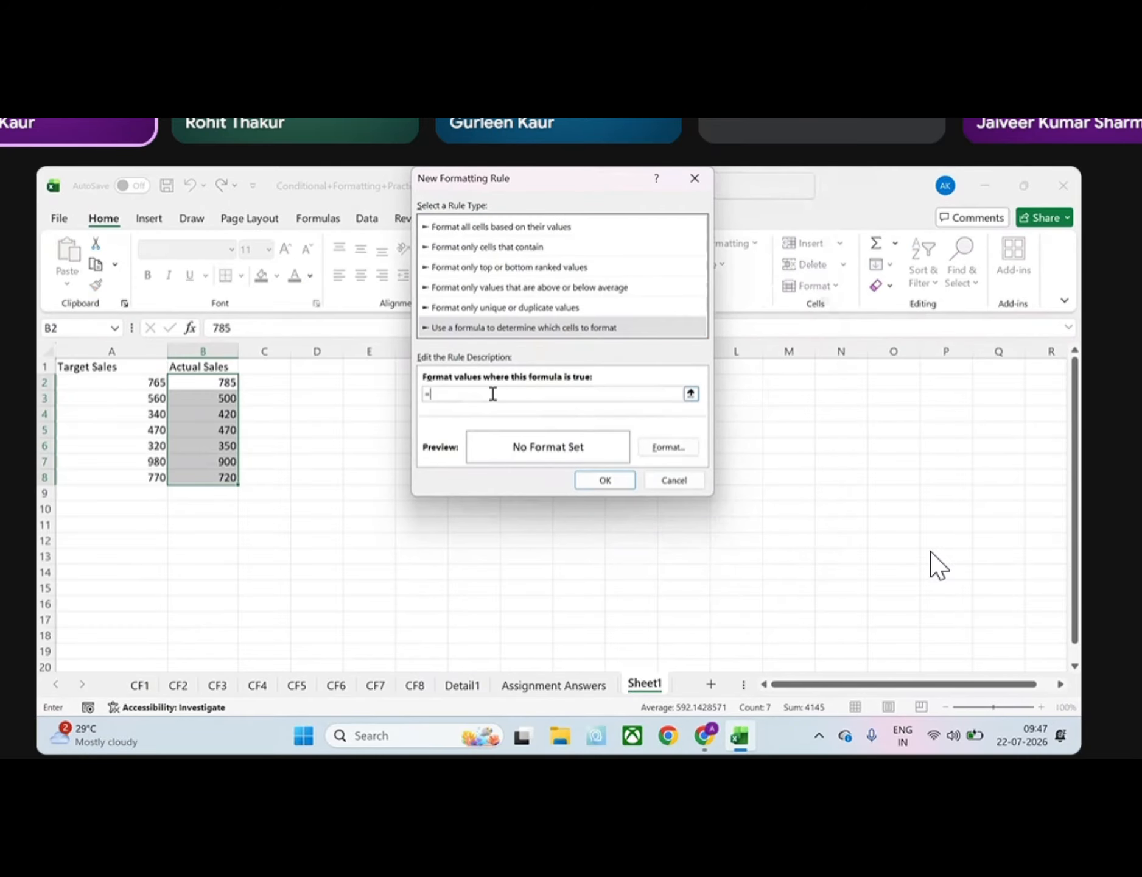
{"action": "type", "text": "B2 > A2"}
Set a light green fill as the format of the =B2 > A2 rule and apply it
{"action": "left_click", "coordinate": [670, 443]}
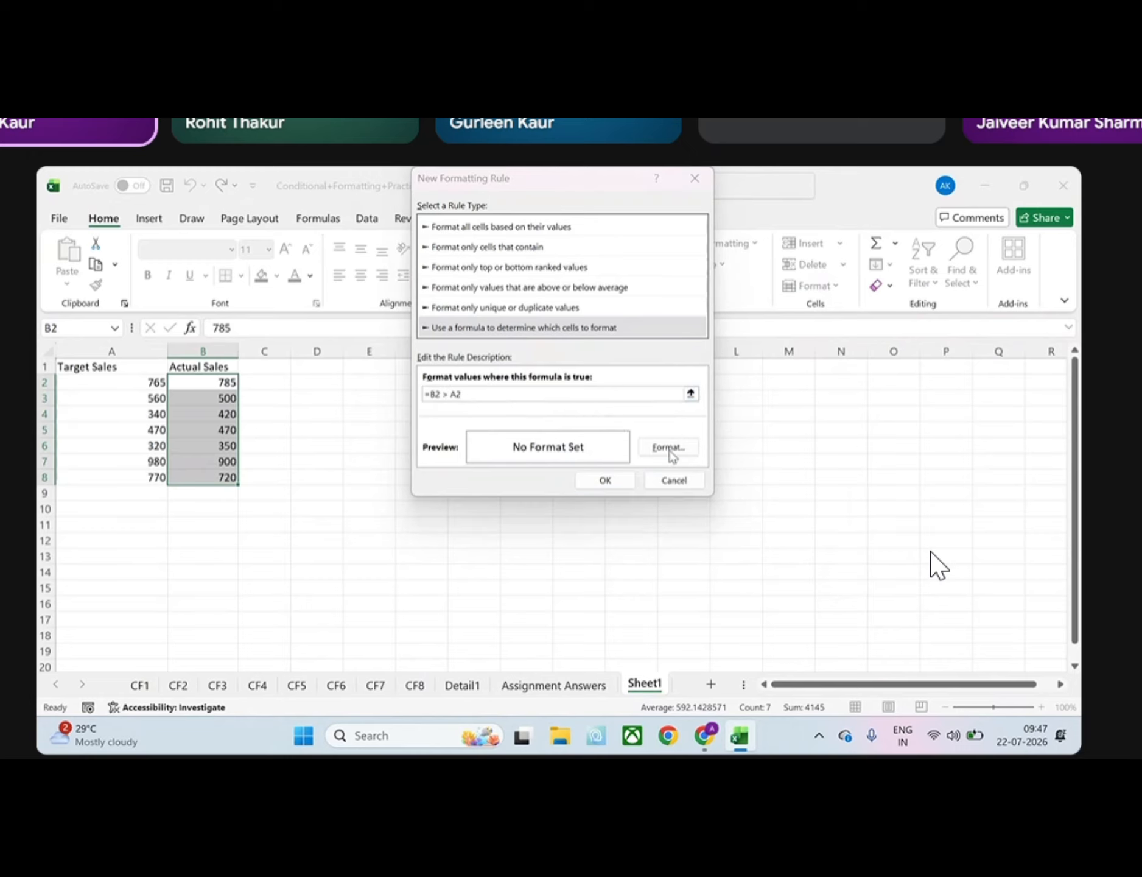
{"action": "left_click", "coordinate": [561, 288]}
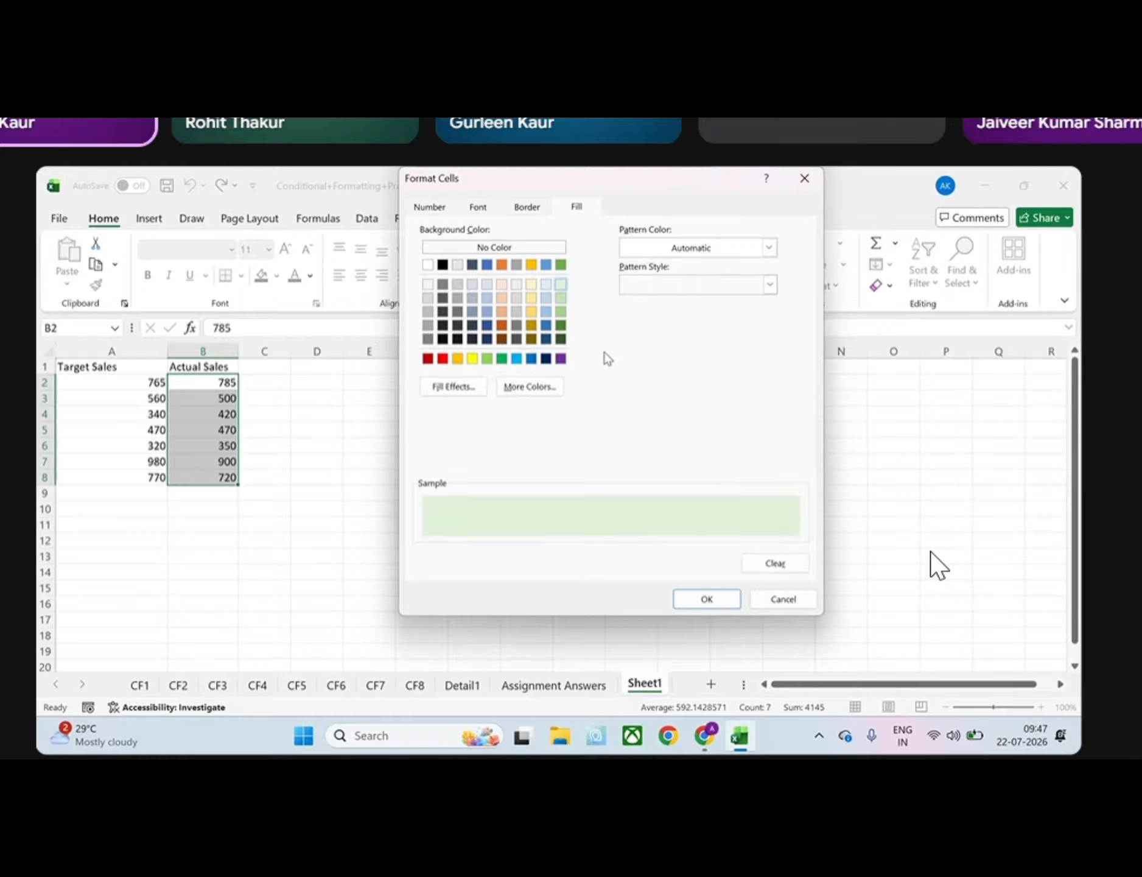
{"action": "left_click", "coordinate": [706, 599]}
{"action": "left_click", "coordinate": [618, 479]}
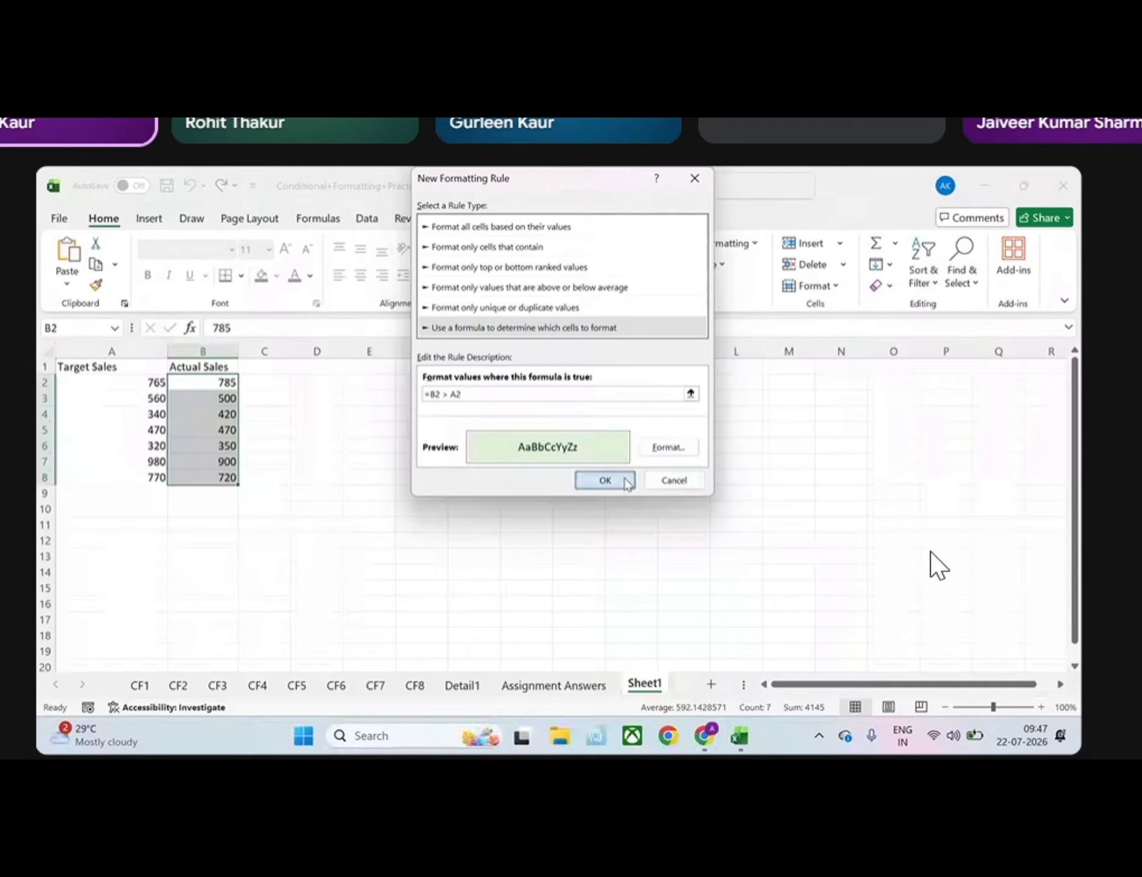
{"action": "left_click", "coordinate": [407, 470]}
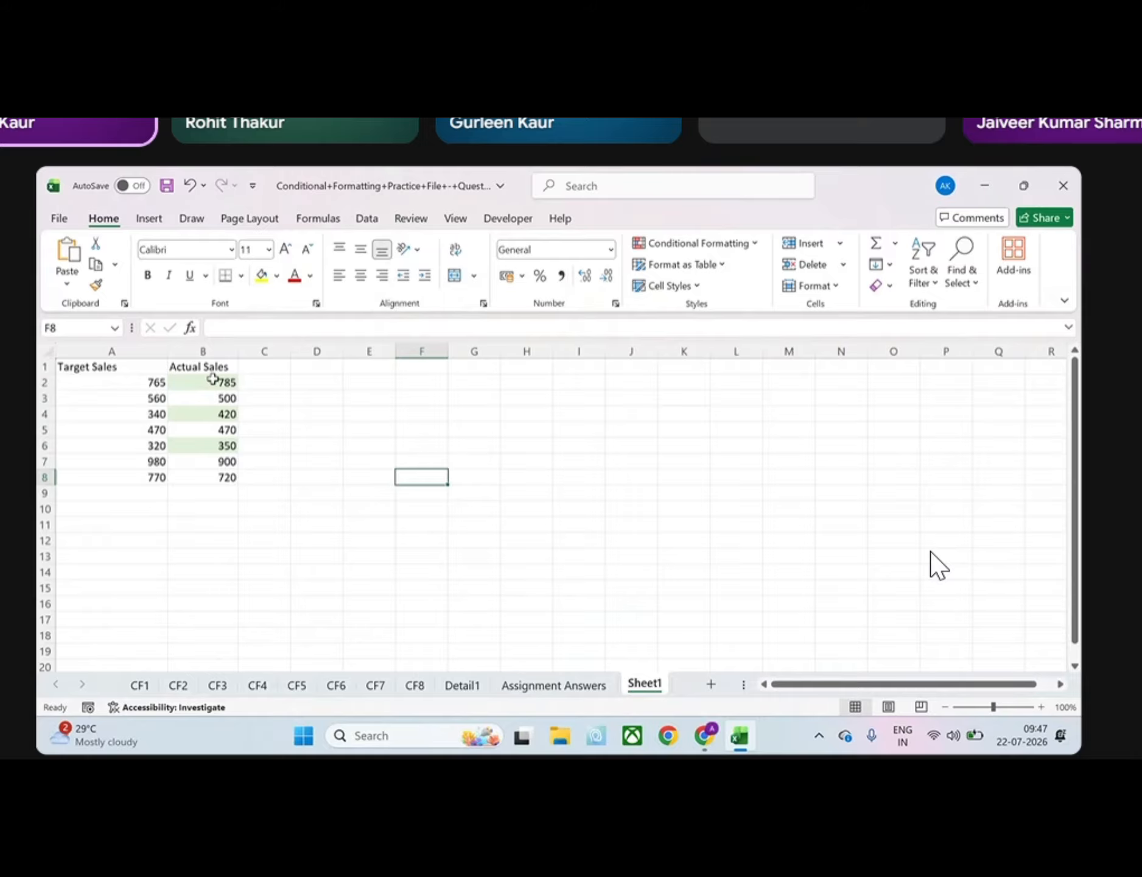
Review the formula, format and applied range of the Actual Sales rule in the Conditional Formatting Rules Manager
{"action": "left_click_drag", "start_coordinate": [214, 382], "coordinate": [228, 477]}
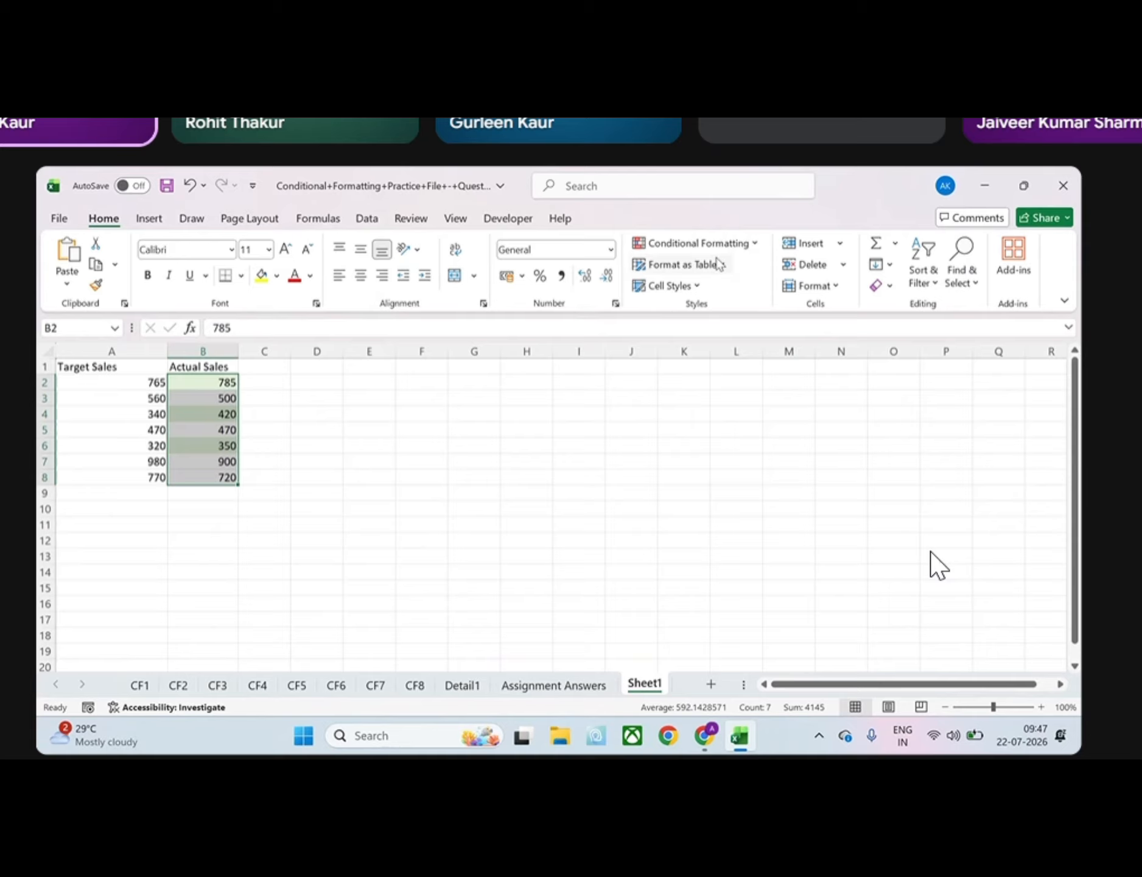
{"action": "left_click", "coordinate": [741, 251]}
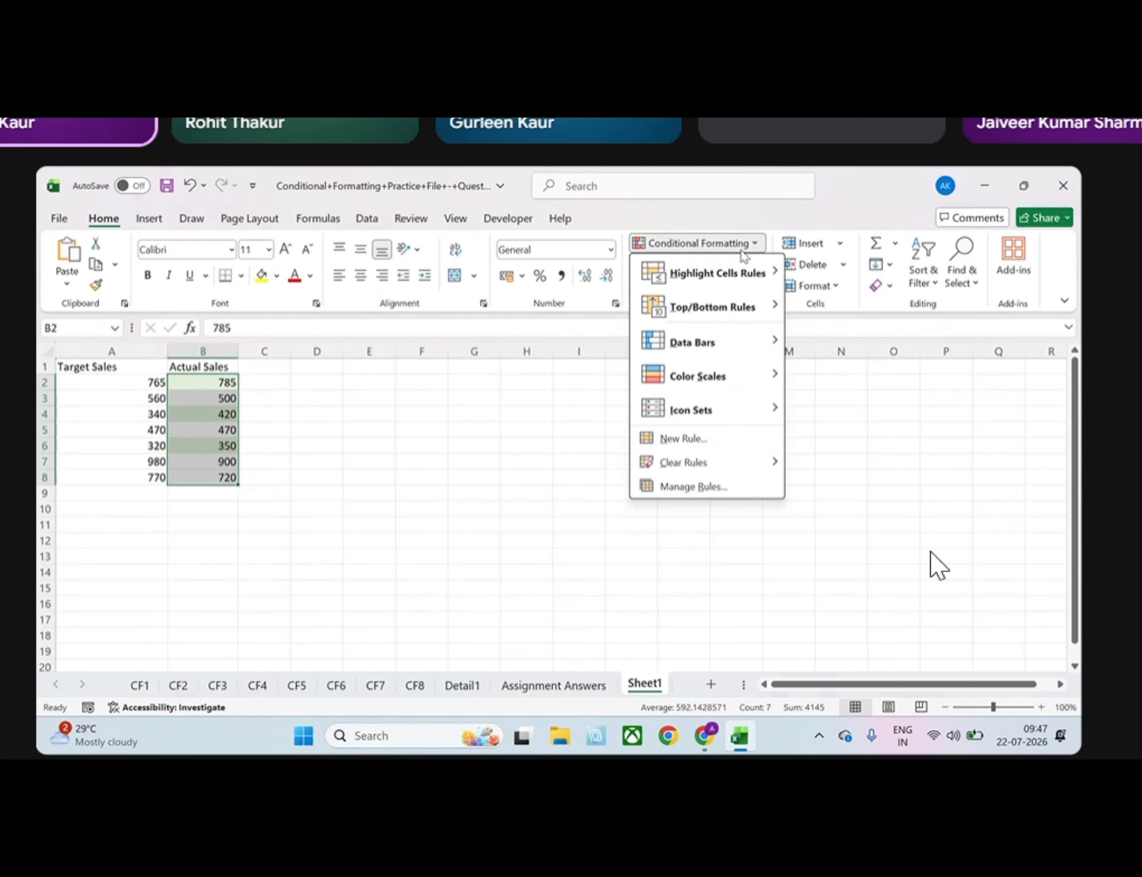
{"action": "left_click", "coordinate": [710, 491]}
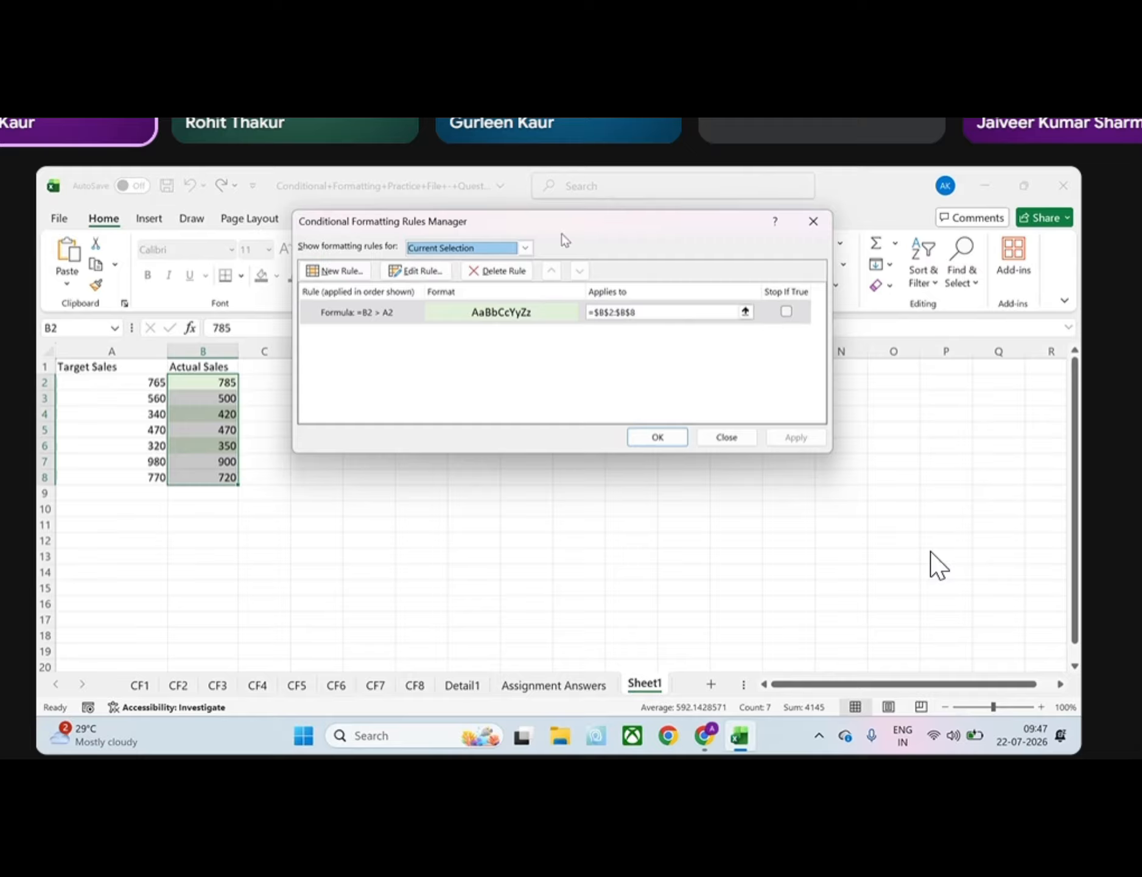
{"action": "left_click_drag", "start_coordinate": [562, 233], "coordinate": [683, 253]}
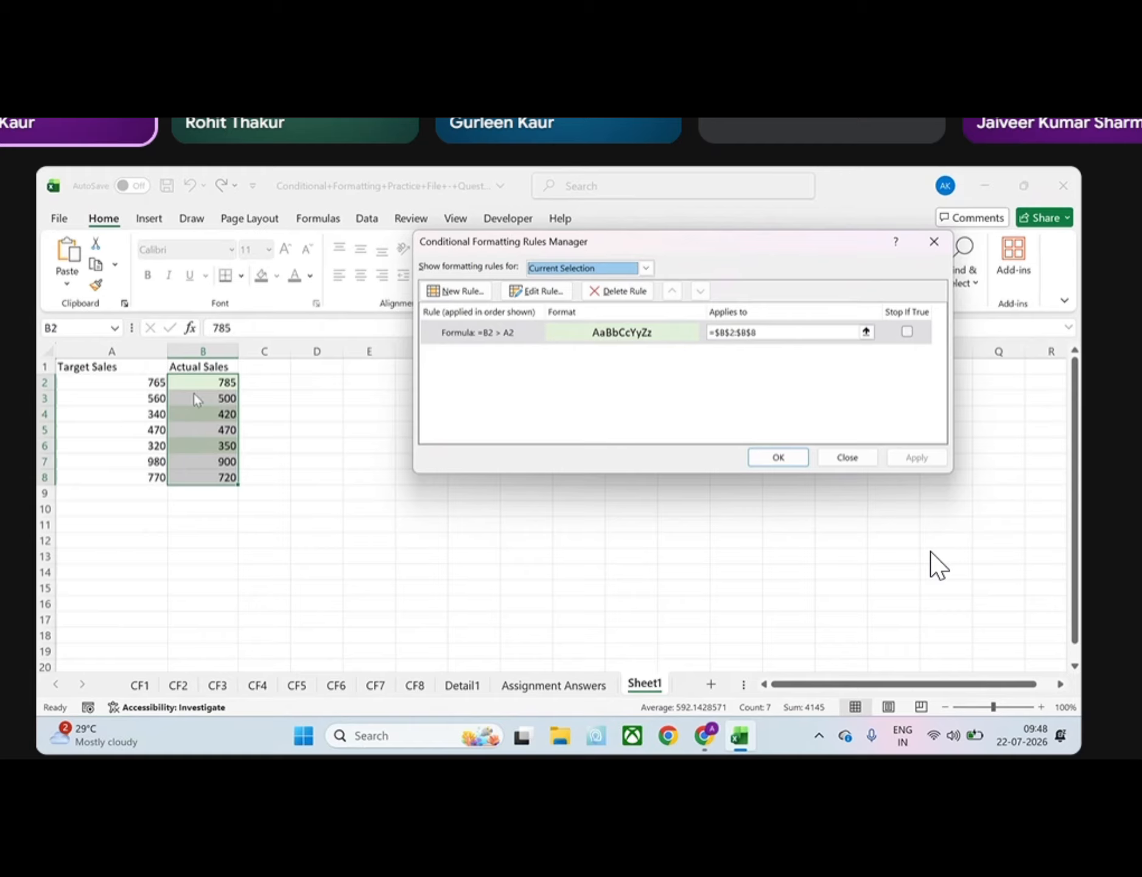
{"action": "left_click", "coordinate": [488, 338]}
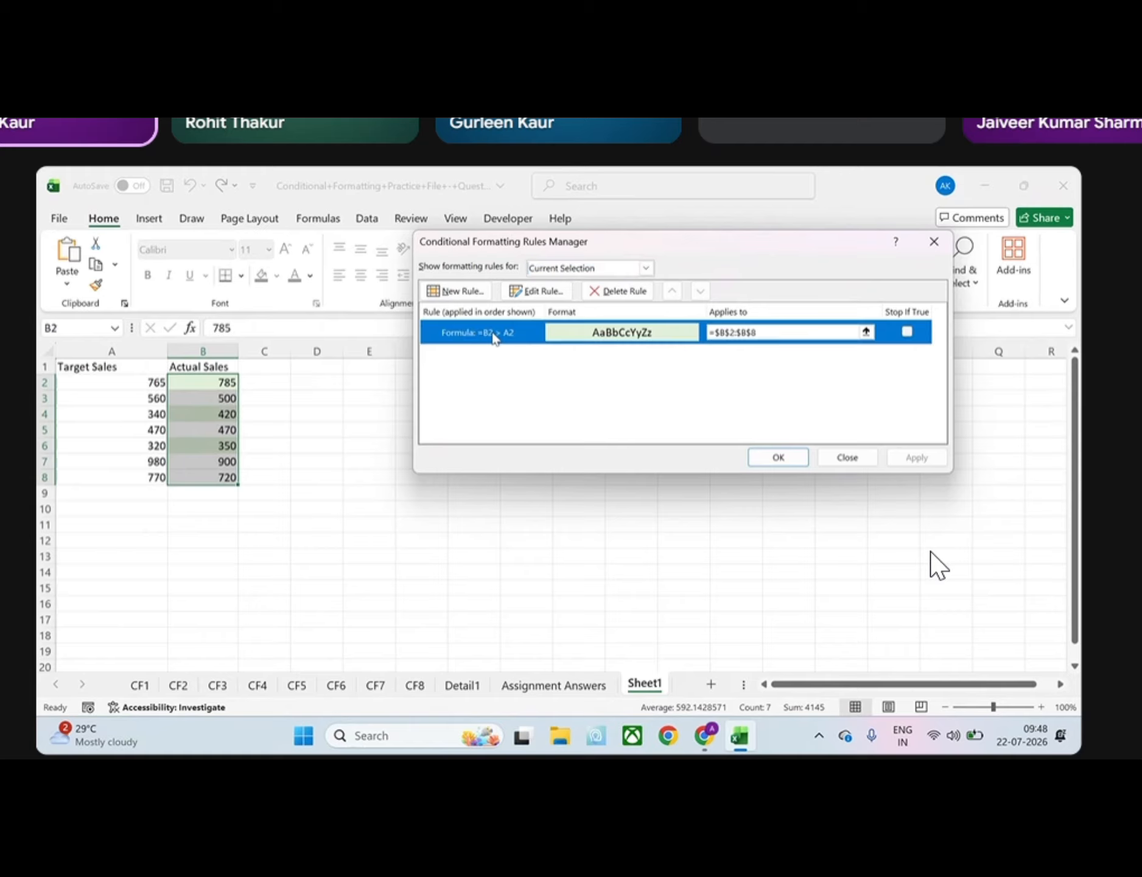
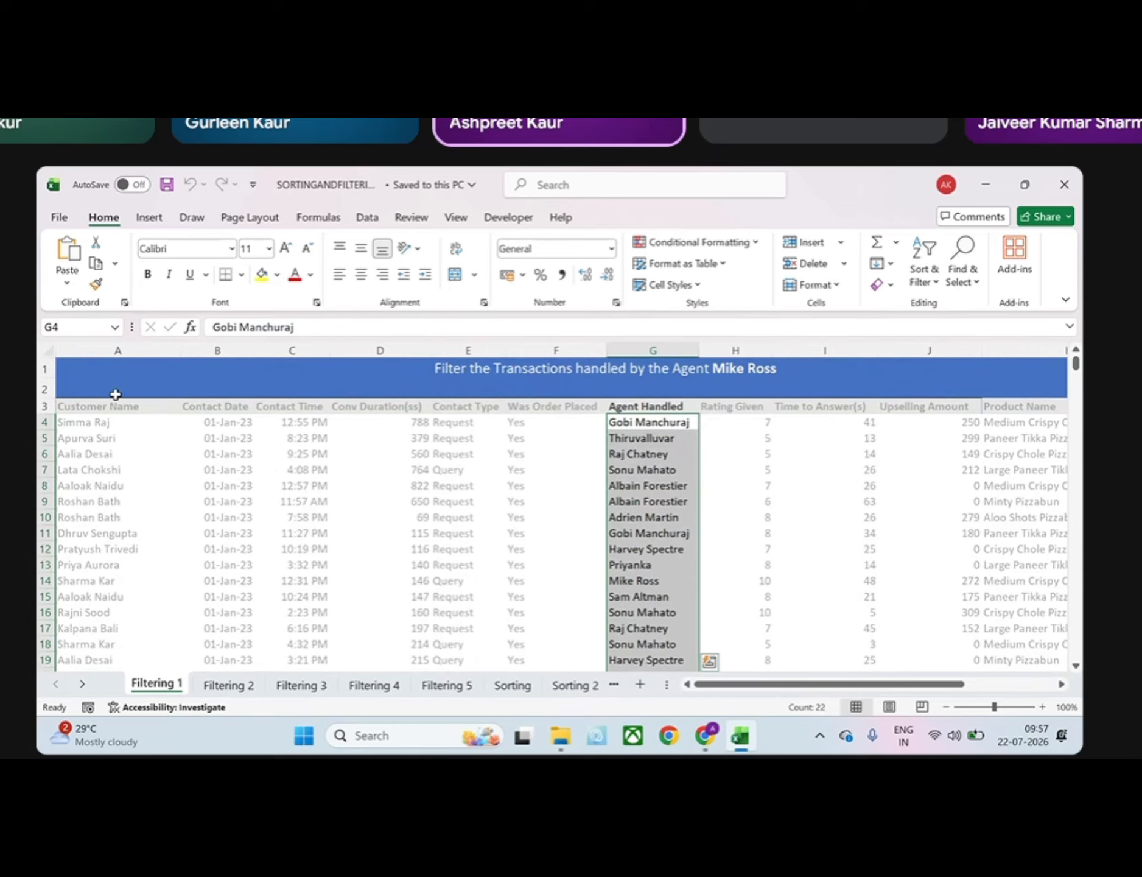
Add a filter to the Agent Handled column only, from header G3 to the last record, and view its filter choices
{"action": "left_click", "coordinate": [643, 407]}
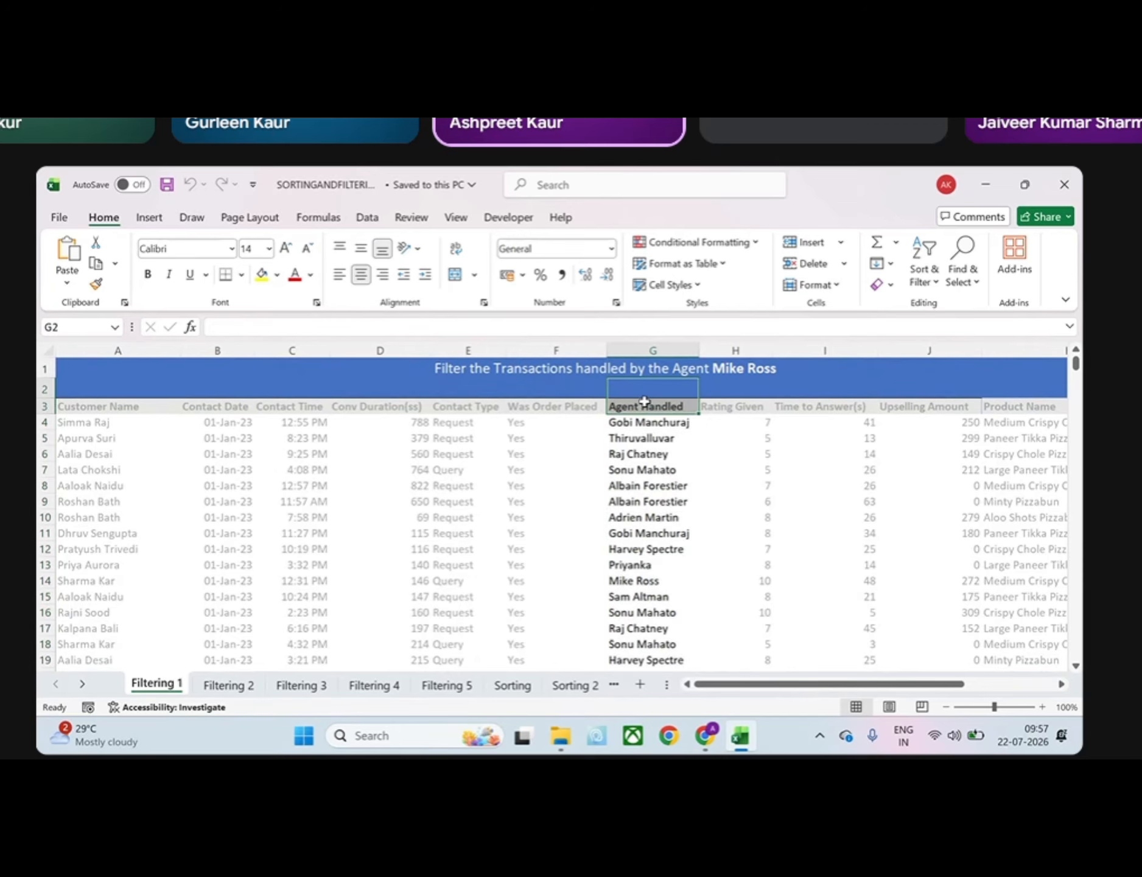
{"action": "key", "text": "ctrl+shift+Down"}
{"action": "scroll", "coordinate": [643, 408], "scroll_direction": "up", "scroll_amount": 20}
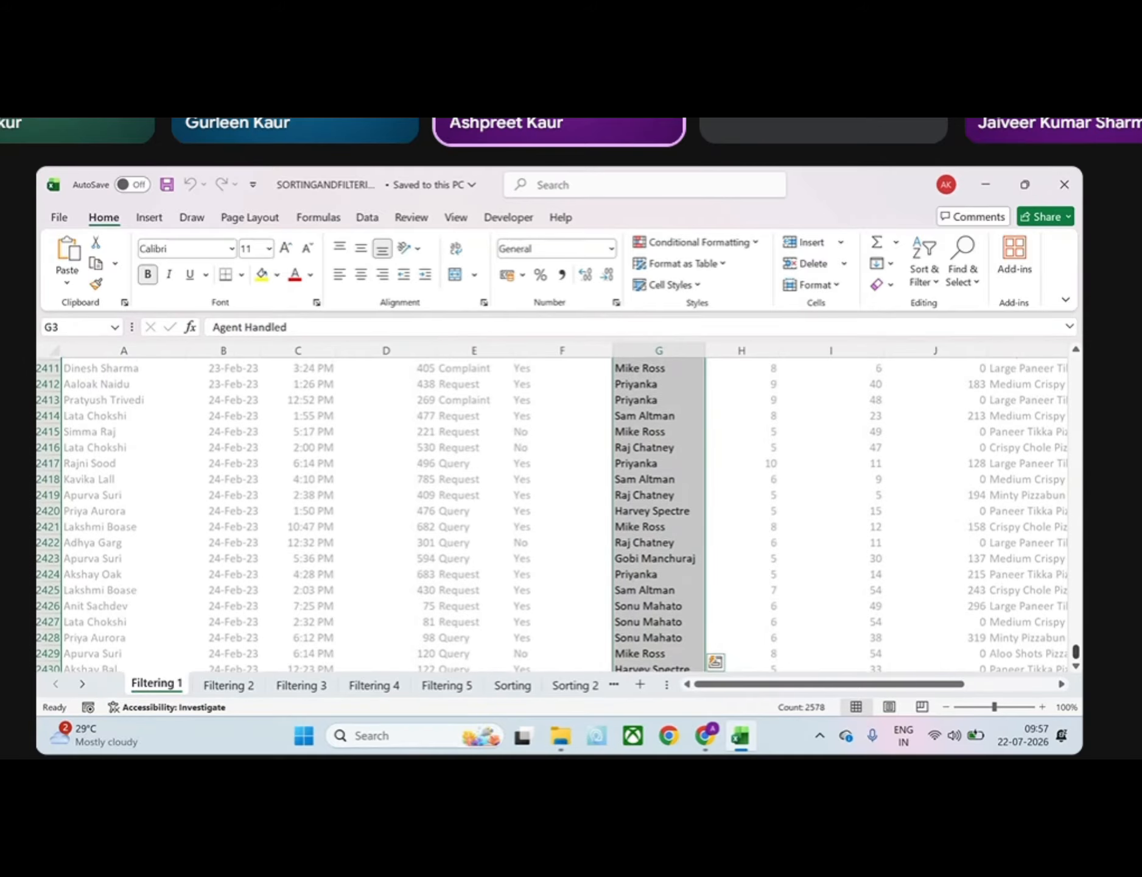
{"action": "scroll", "coordinate": [552, 515], "scroll_direction": "down", "scroll_amount": 6}
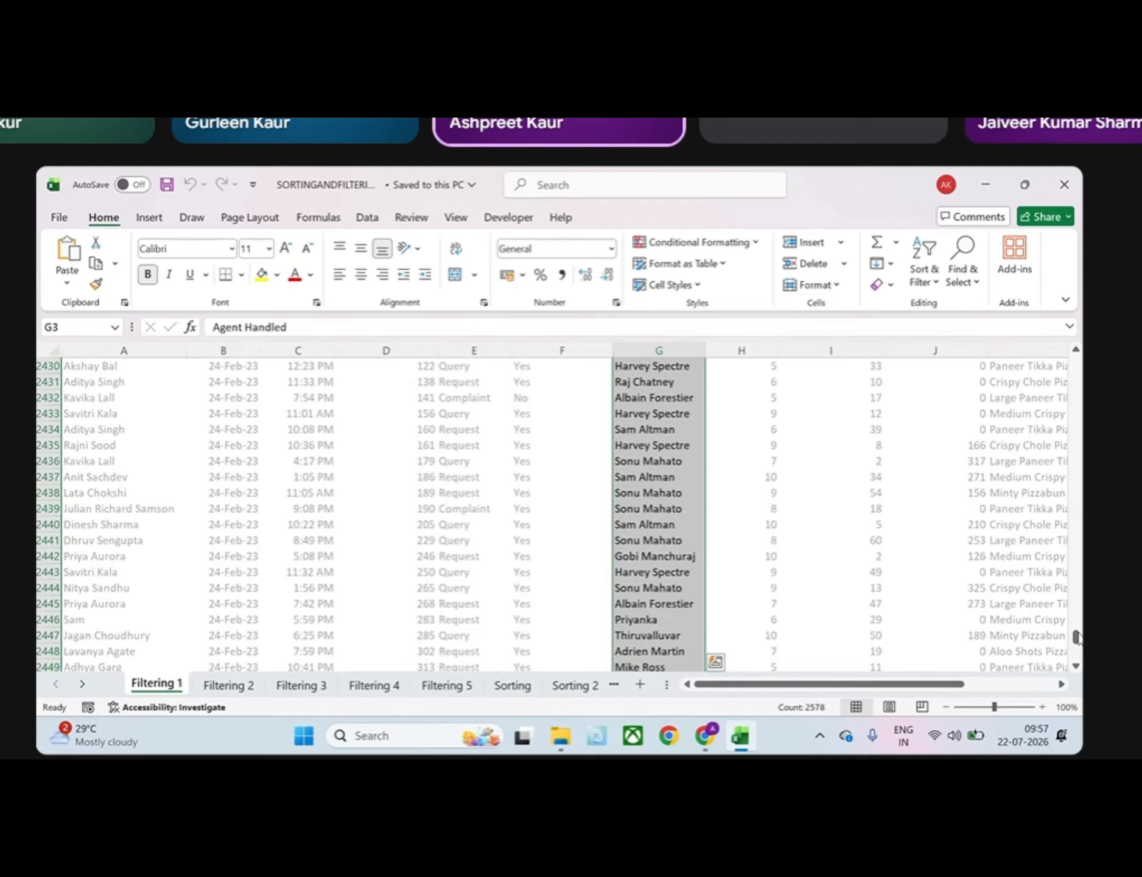
{"action": "left_click_drag", "start_coordinate": [1077, 636], "coordinate": [1077, 365]}
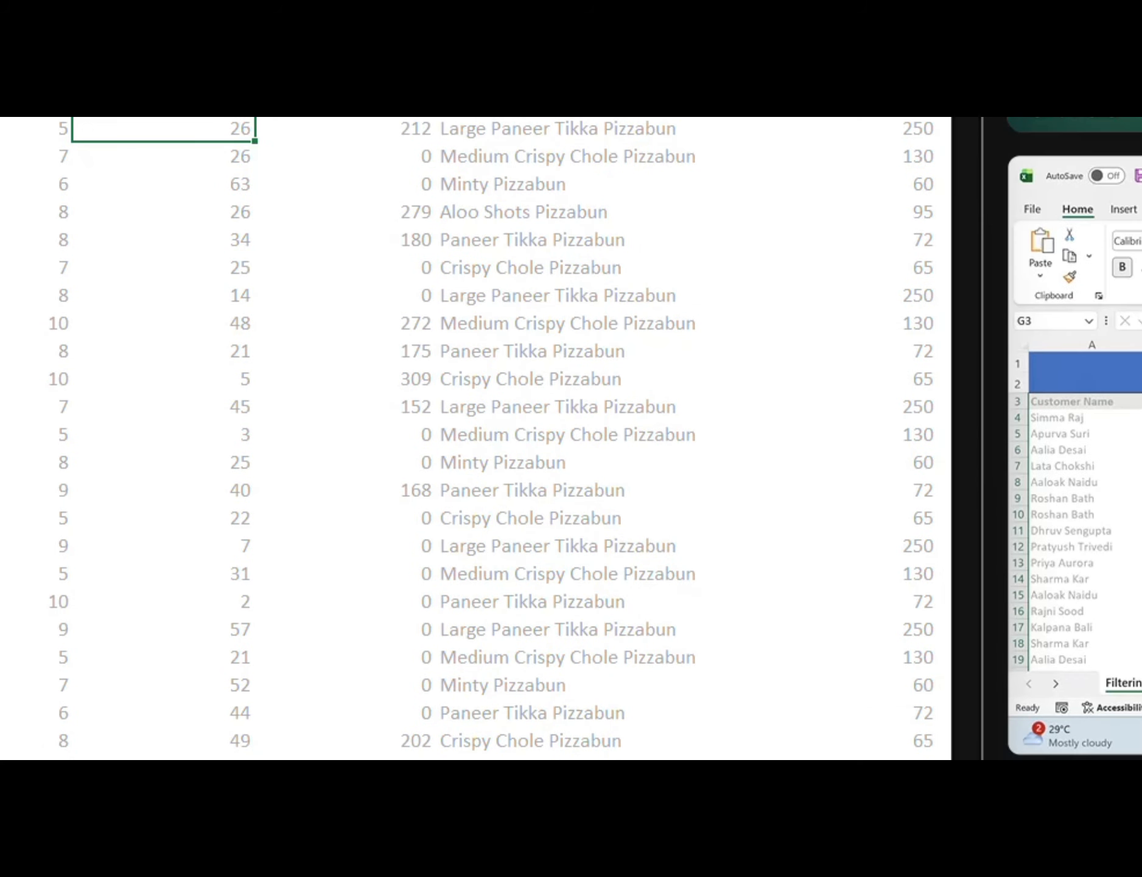
{"action": "left_click", "coordinate": [1141, 482]}
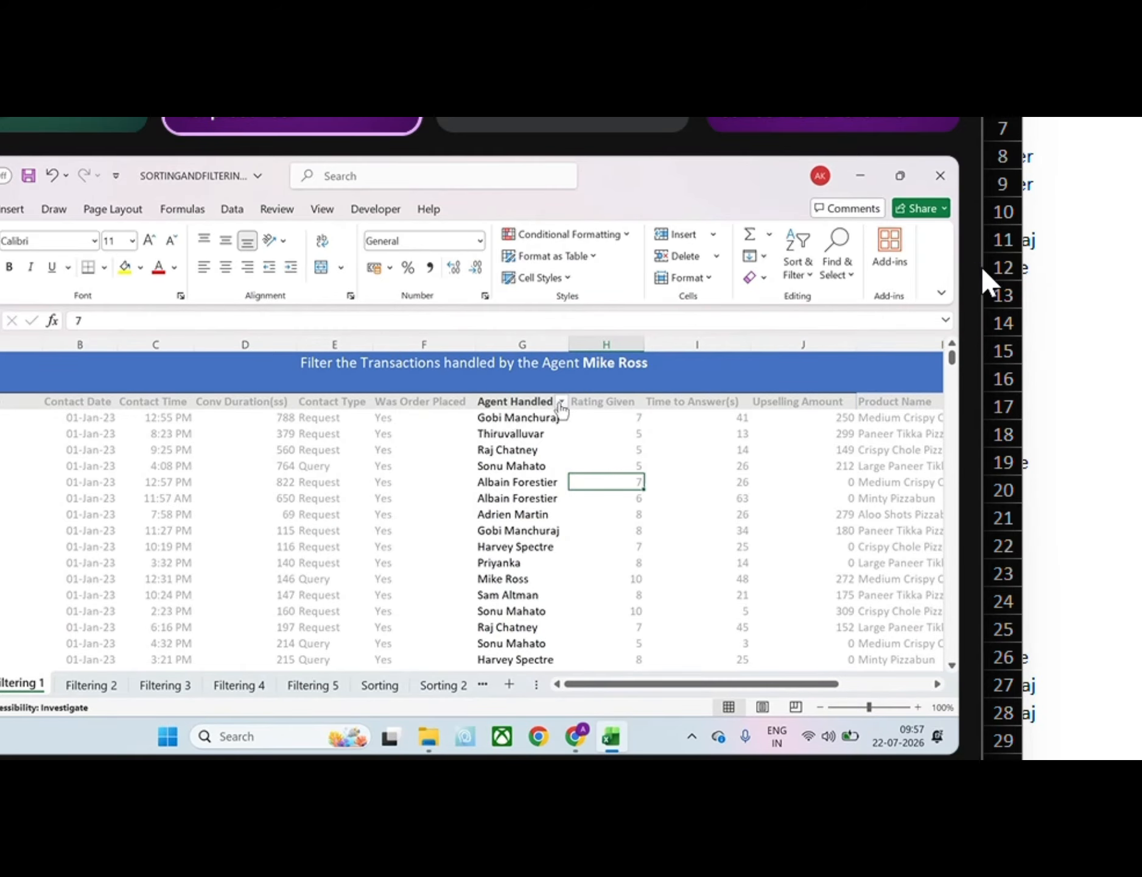
{"action": "left_click", "coordinate": [561, 402]}
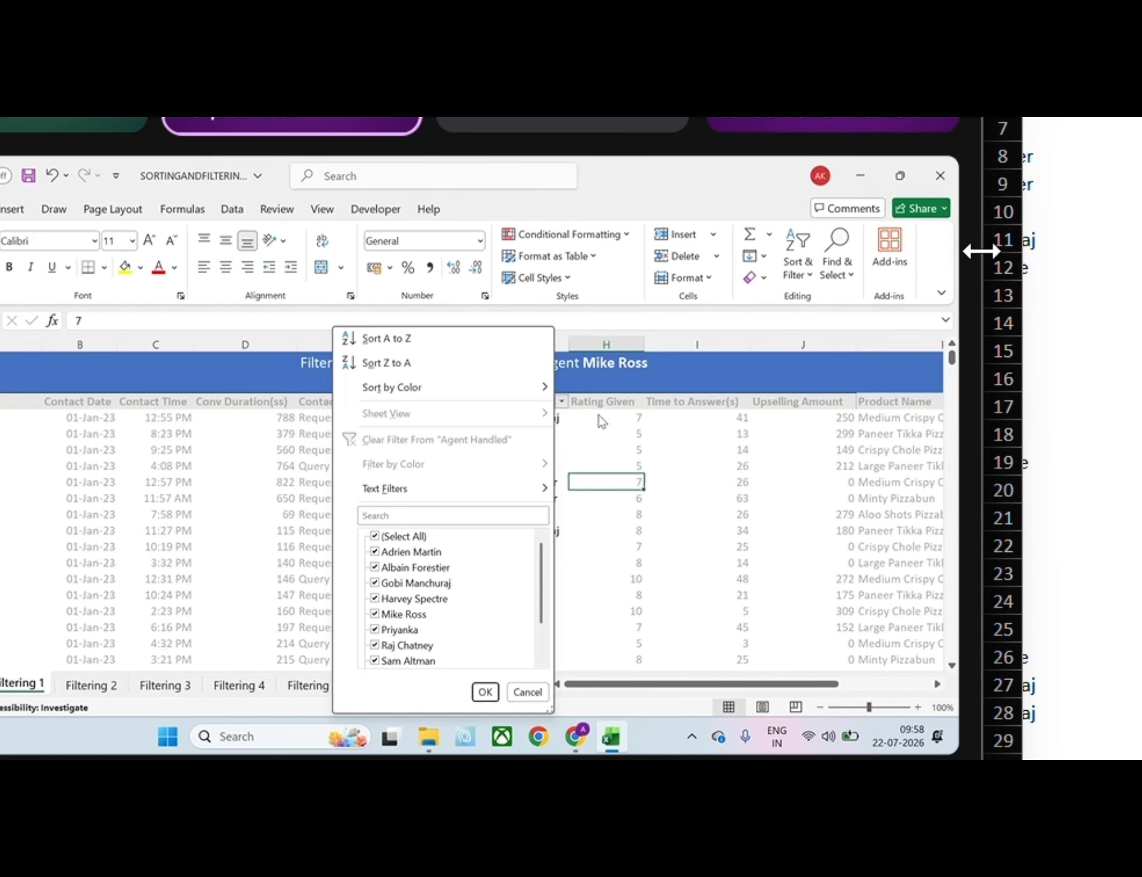
{"action": "left_click", "coordinate": [629, 448]}
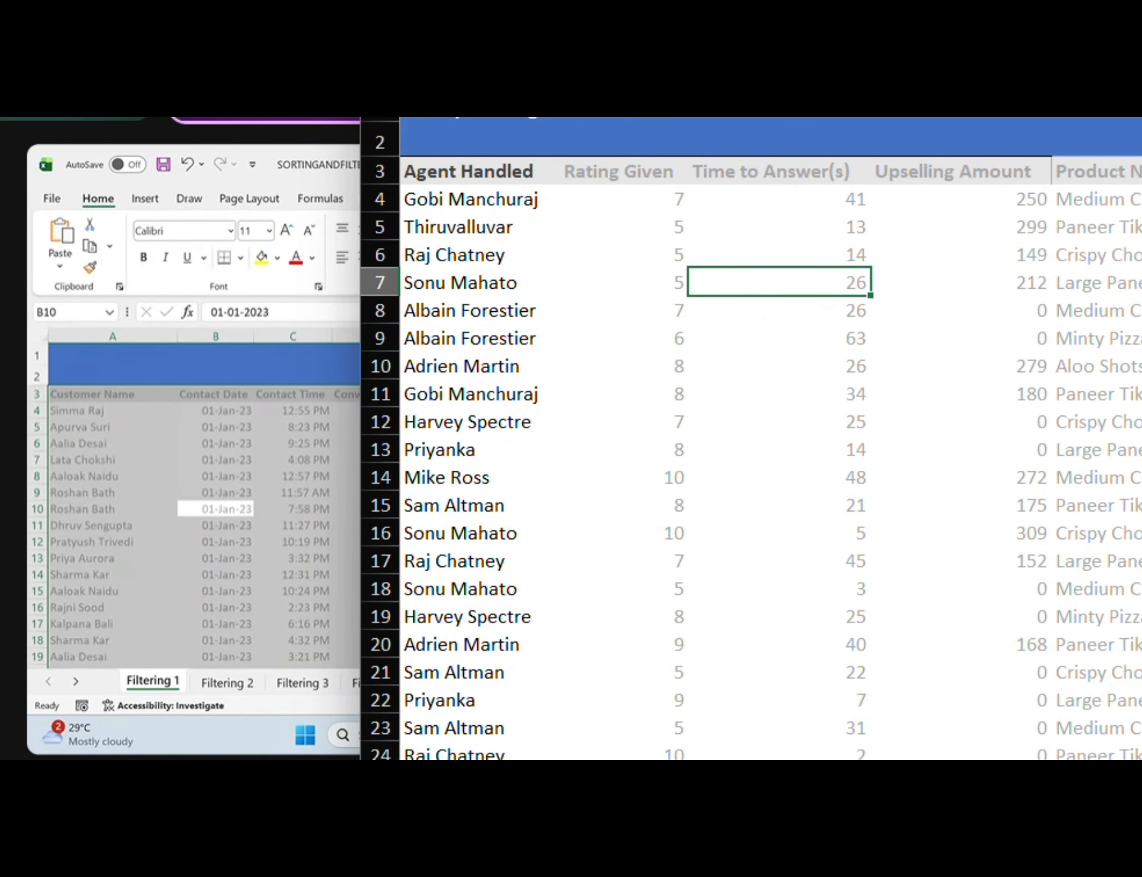
Convert the whole transaction data range starting at A3 into a table with filter buttons
{"action": "key", "text": "ctrl+t"}
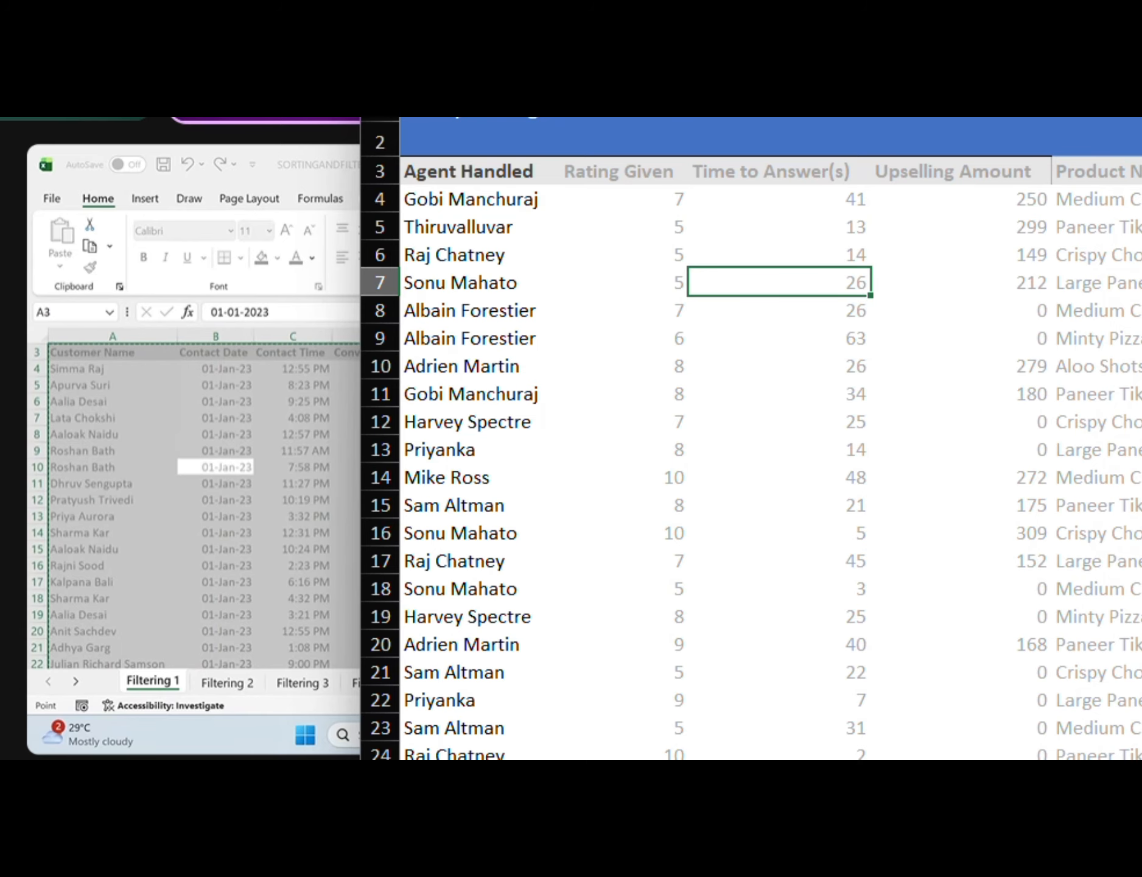
{"action": "key", "text": "Return"}
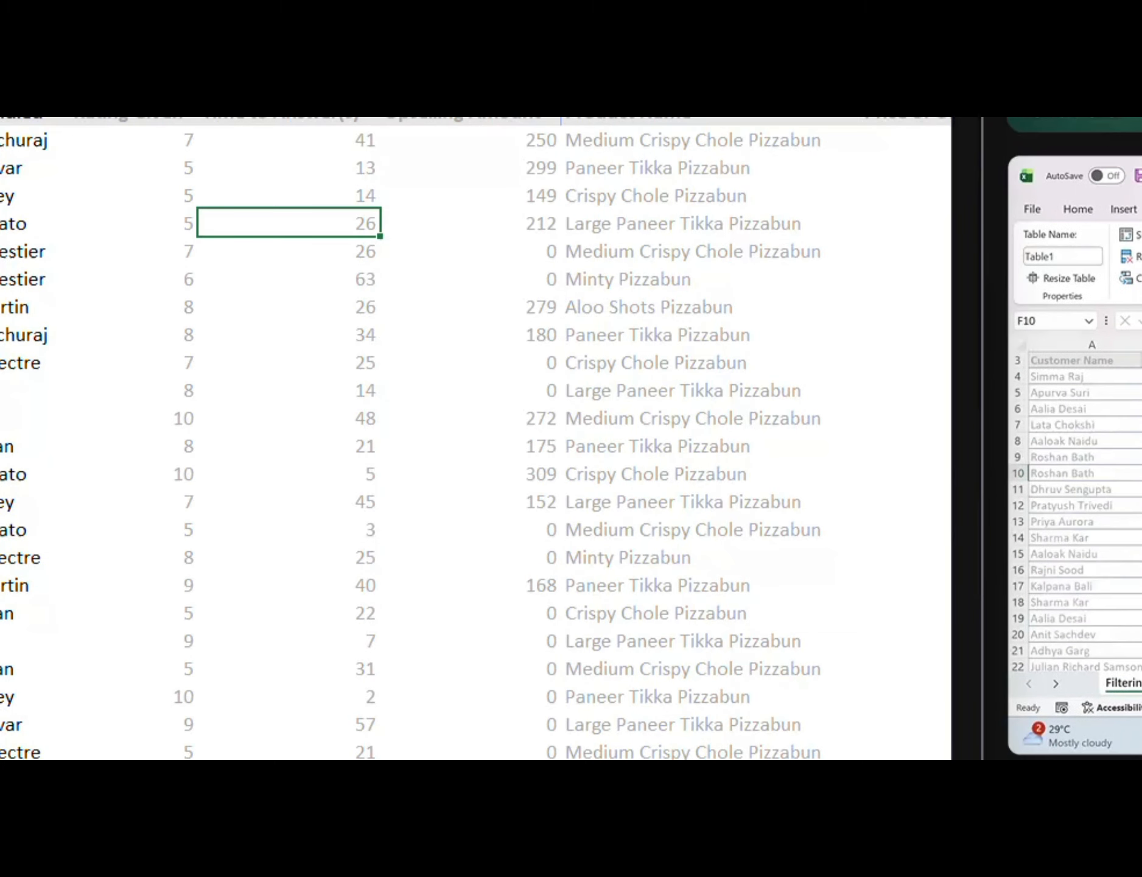
{"action": "scroll", "coordinate": [1075, 512], "scroll_direction": "up", "scroll_amount": 1}
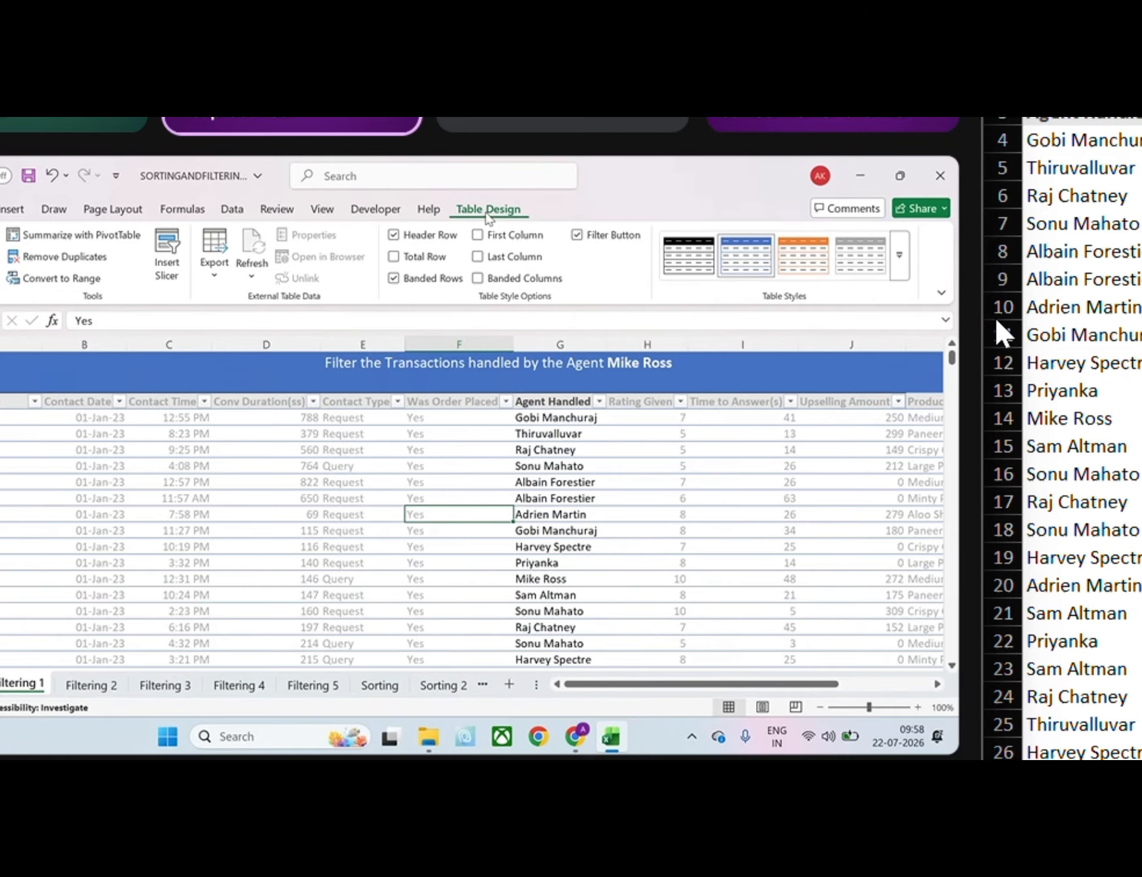
{"action": "left_click_drag", "start_coordinate": [981, 299], "coordinate": [985, 300]}
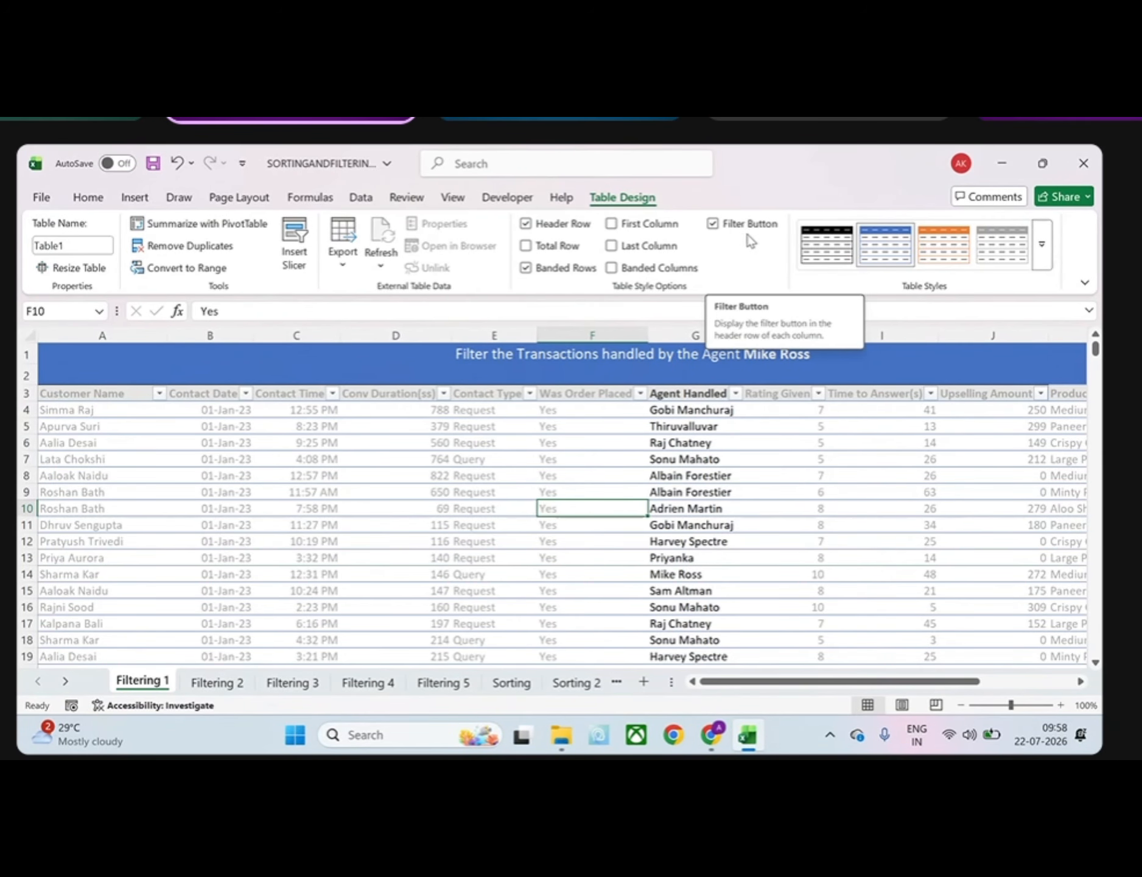
Filter the Agent Handled column to show only the agent named in the sheet title
{"action": "left_click", "coordinate": [373, 392]}
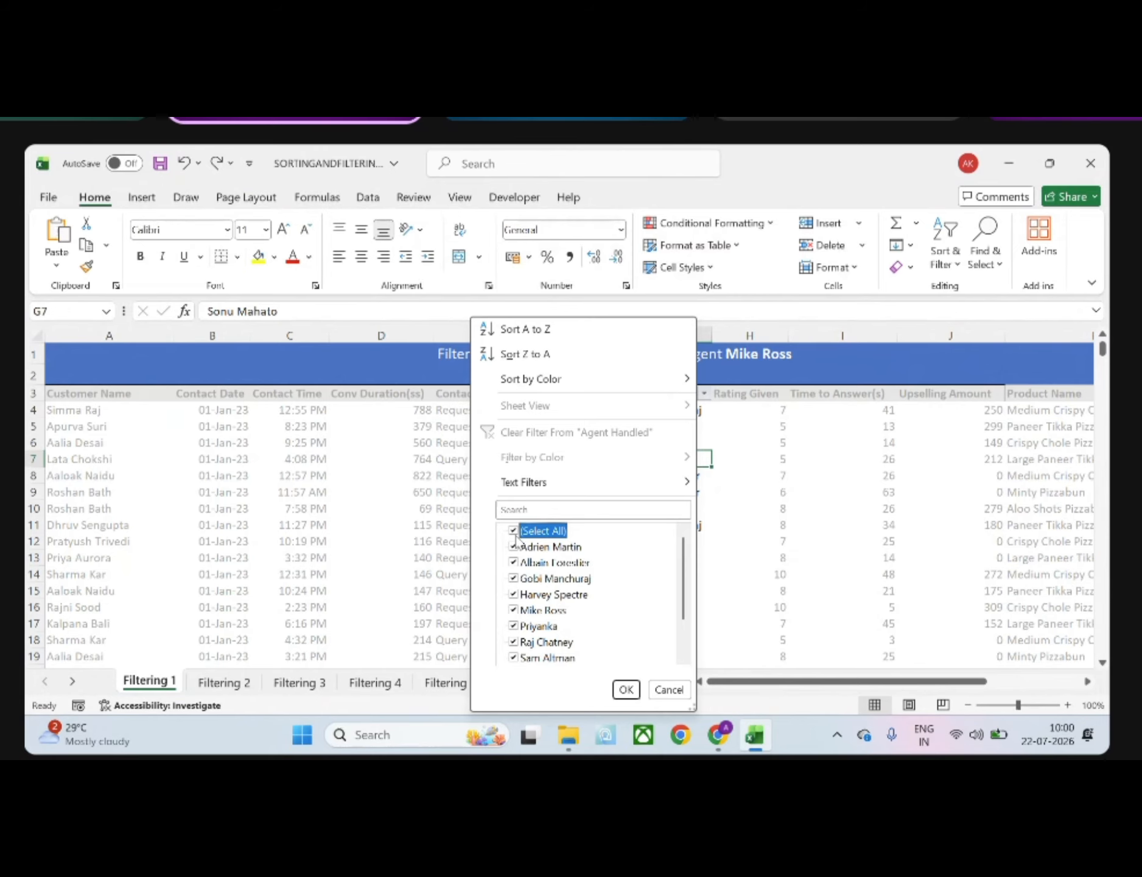
{"action": "left_click", "coordinate": [514, 531]}
{"action": "left_click", "coordinate": [520, 610]}
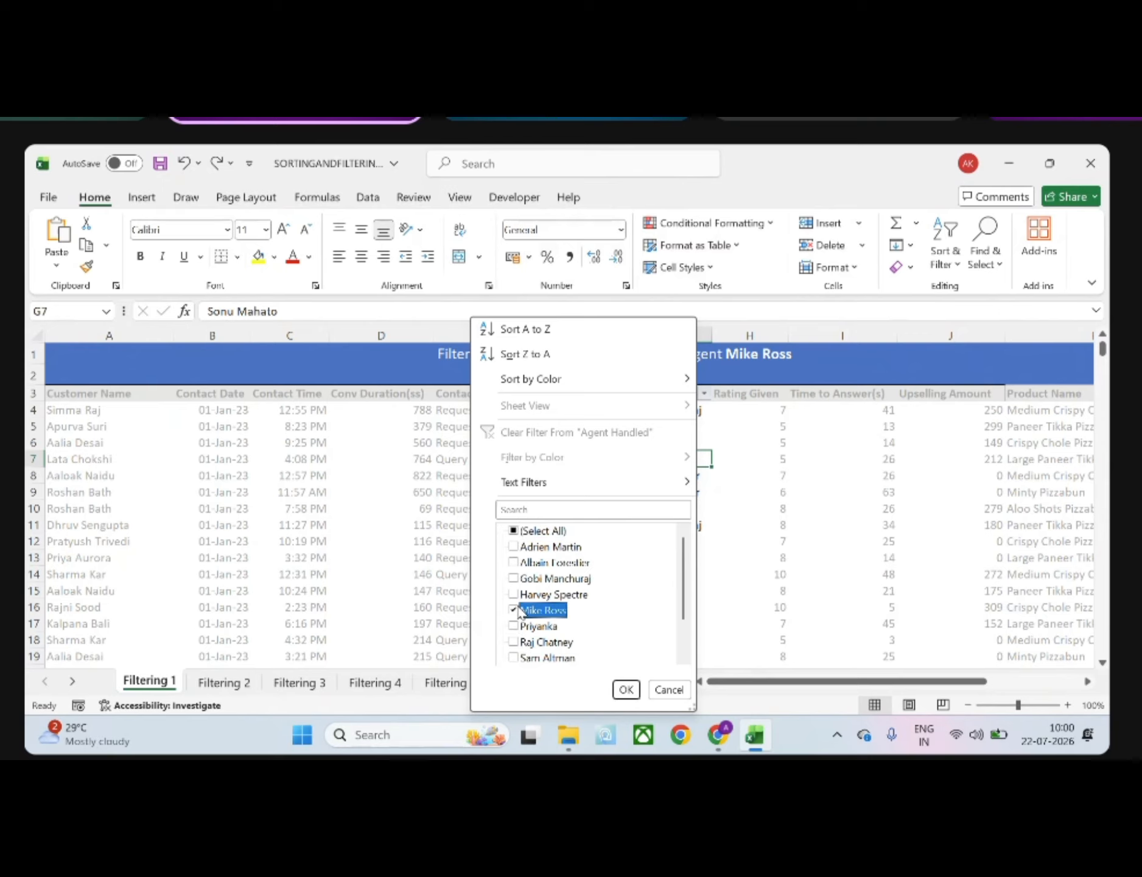
{"action": "left_click", "coordinate": [625, 689]}
Examine the filtered transactions, the count of records found and the condition set on the Agent Handled filter
{"action": "left_click", "coordinate": [611, 539]}
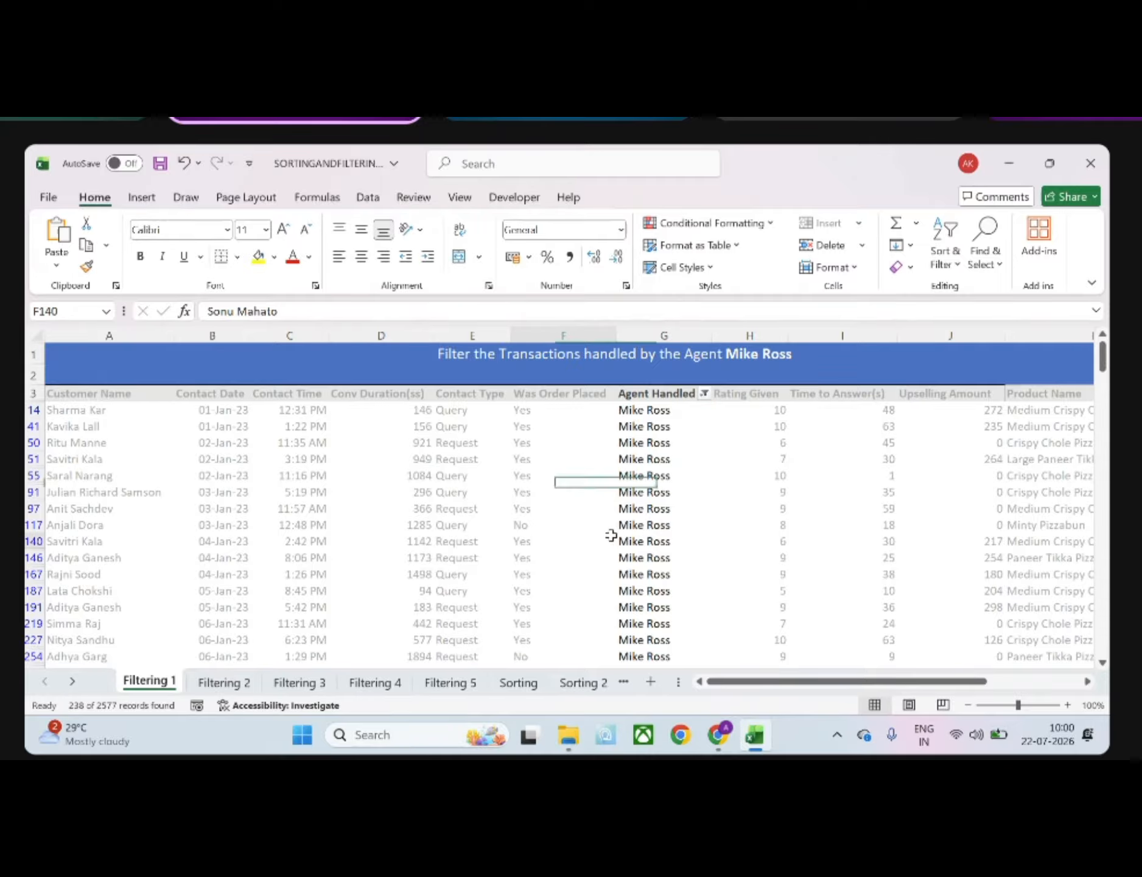
{"action": "scroll", "coordinate": [610, 537], "scroll_direction": "down", "scroll_amount": 1}
{"action": "scroll", "coordinate": [610, 535], "scroll_direction": "down", "scroll_amount": 4}
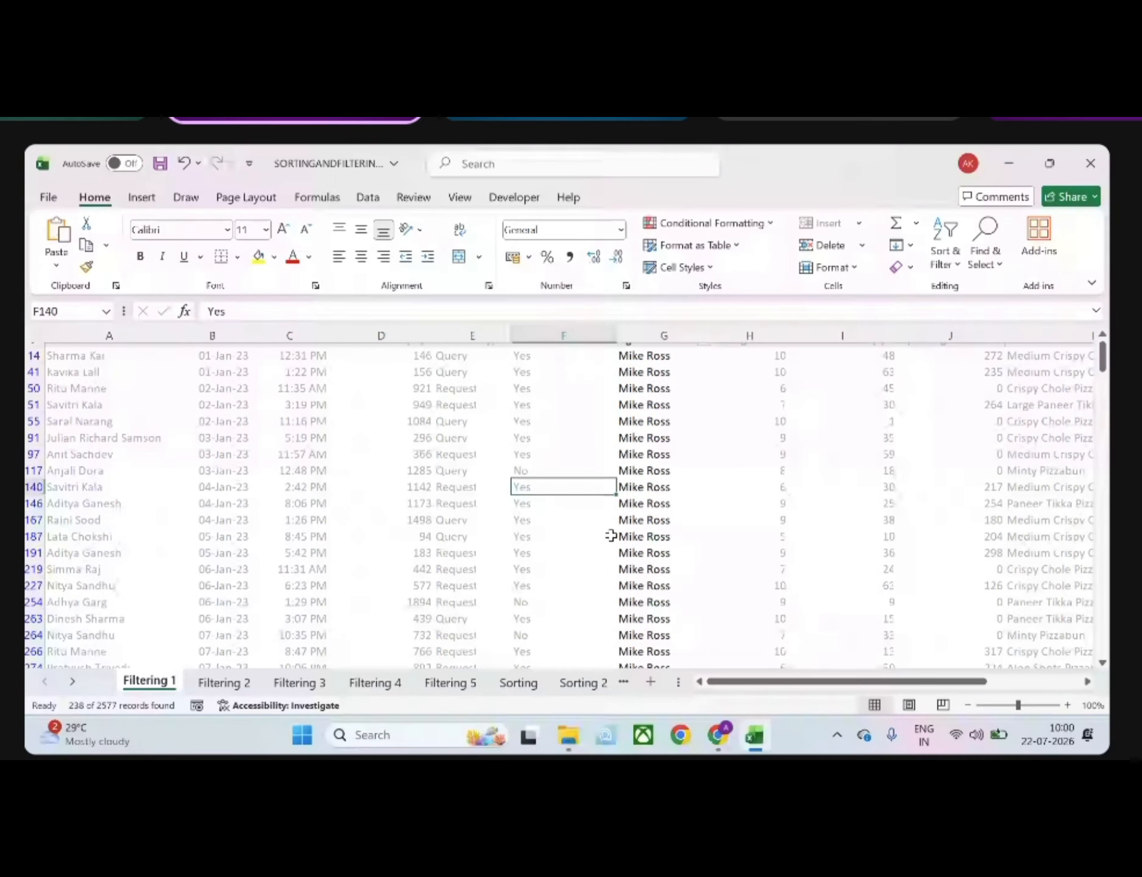
{"action": "scroll", "coordinate": [611, 535], "scroll_direction": "down", "scroll_amount": 4}
{"action": "scroll", "coordinate": [610, 535], "scroll_direction": "up", "scroll_amount": 9}
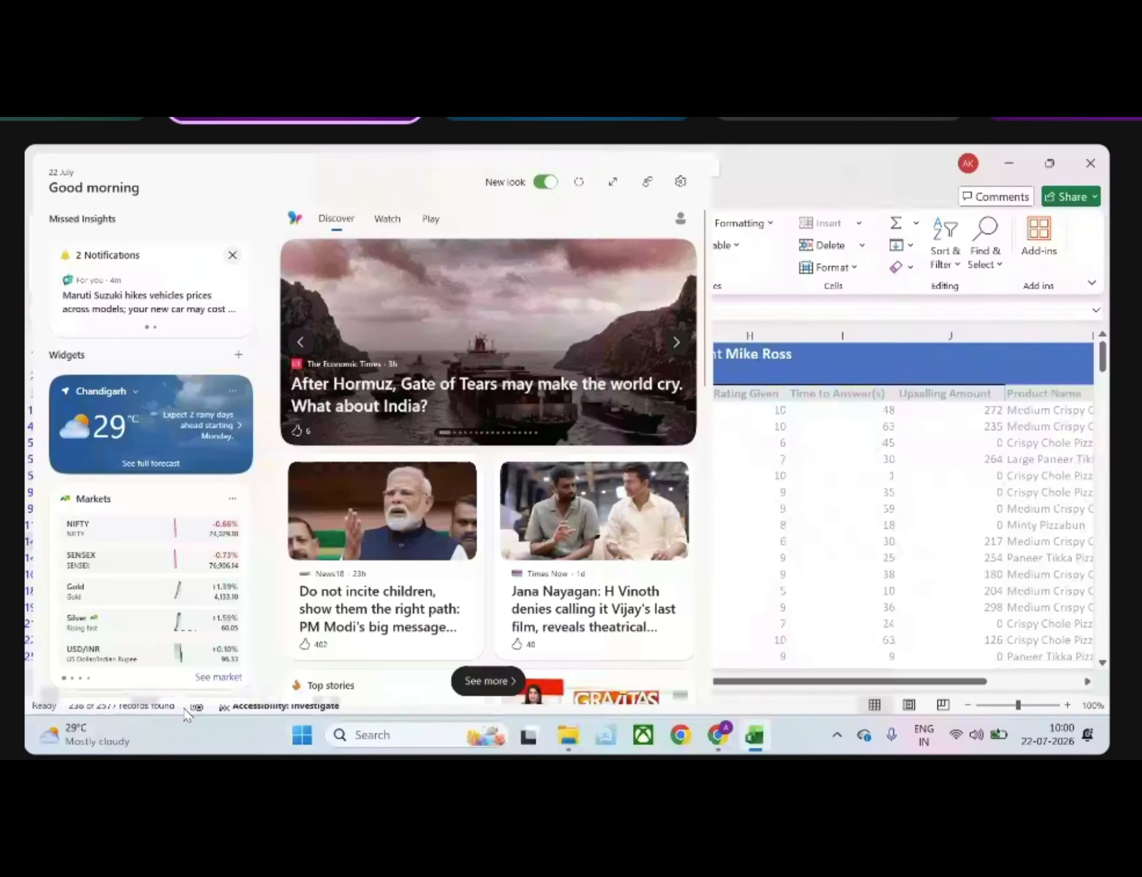
{"action": "left_click", "coordinate": [769, 624]}
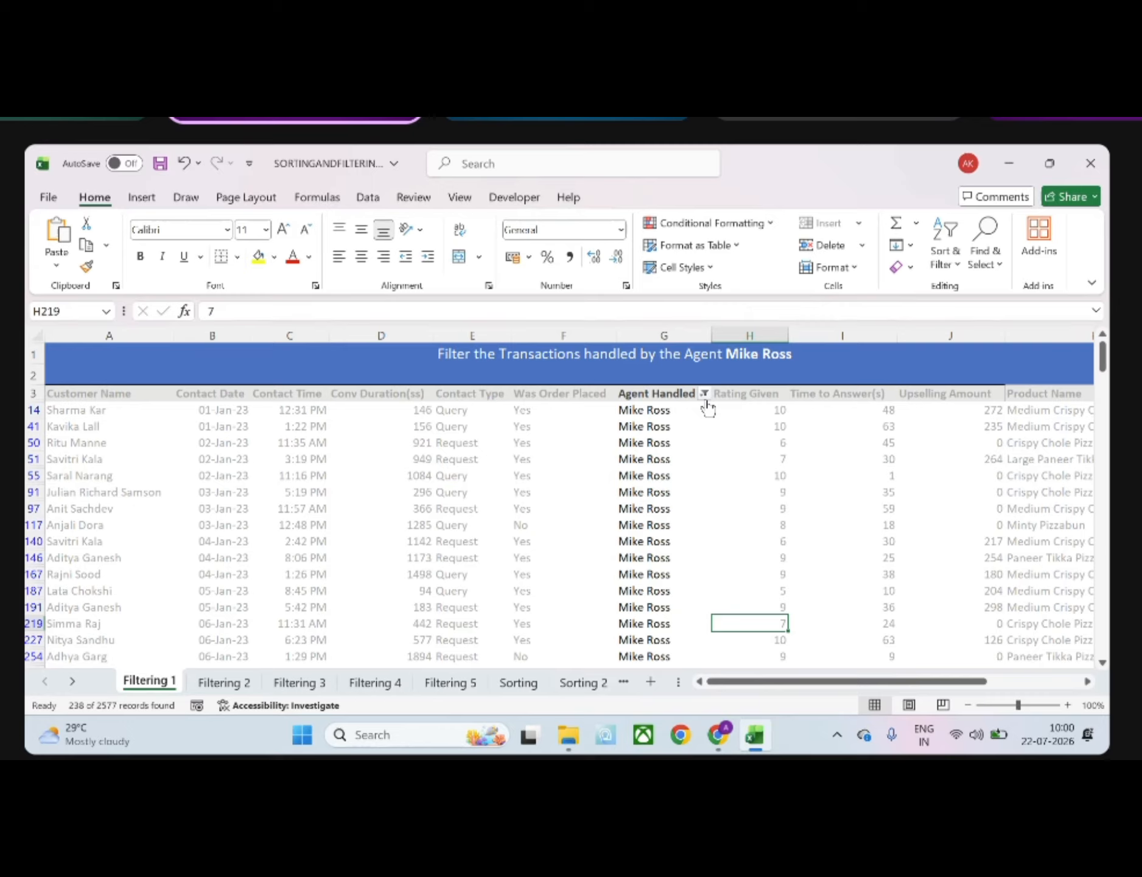
{"action": "mouse_move", "coordinate": [707, 406]}
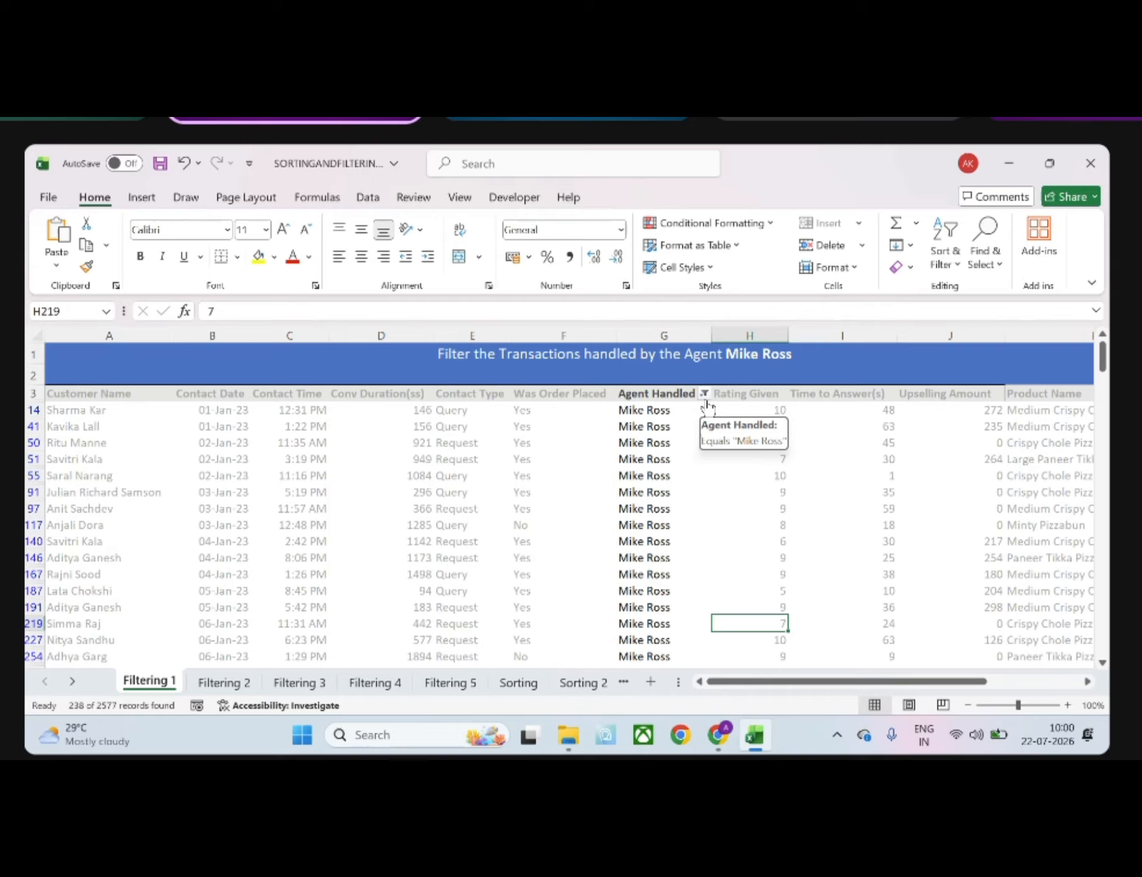
{"action": "left_click", "coordinate": [704, 394]}
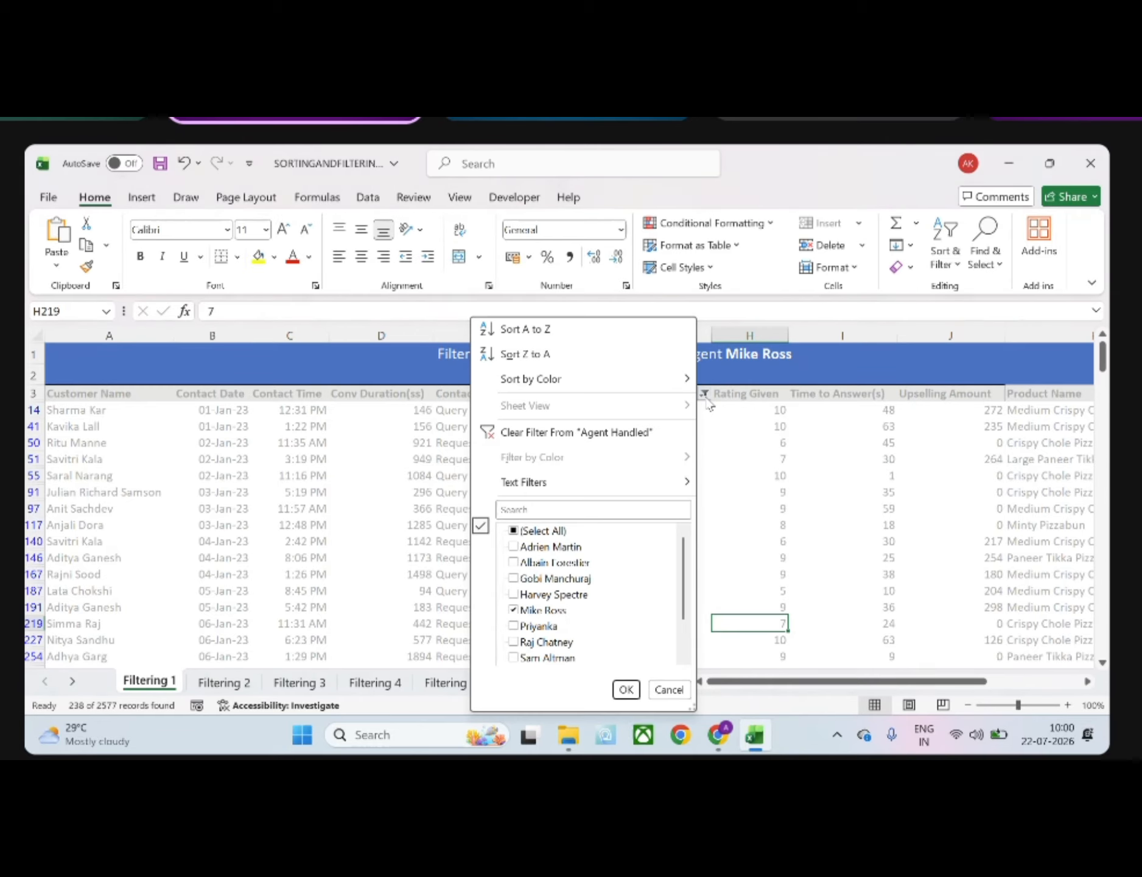
{"action": "left_click", "coordinate": [514, 532]}
{"action": "left_click", "coordinate": [514, 532]}
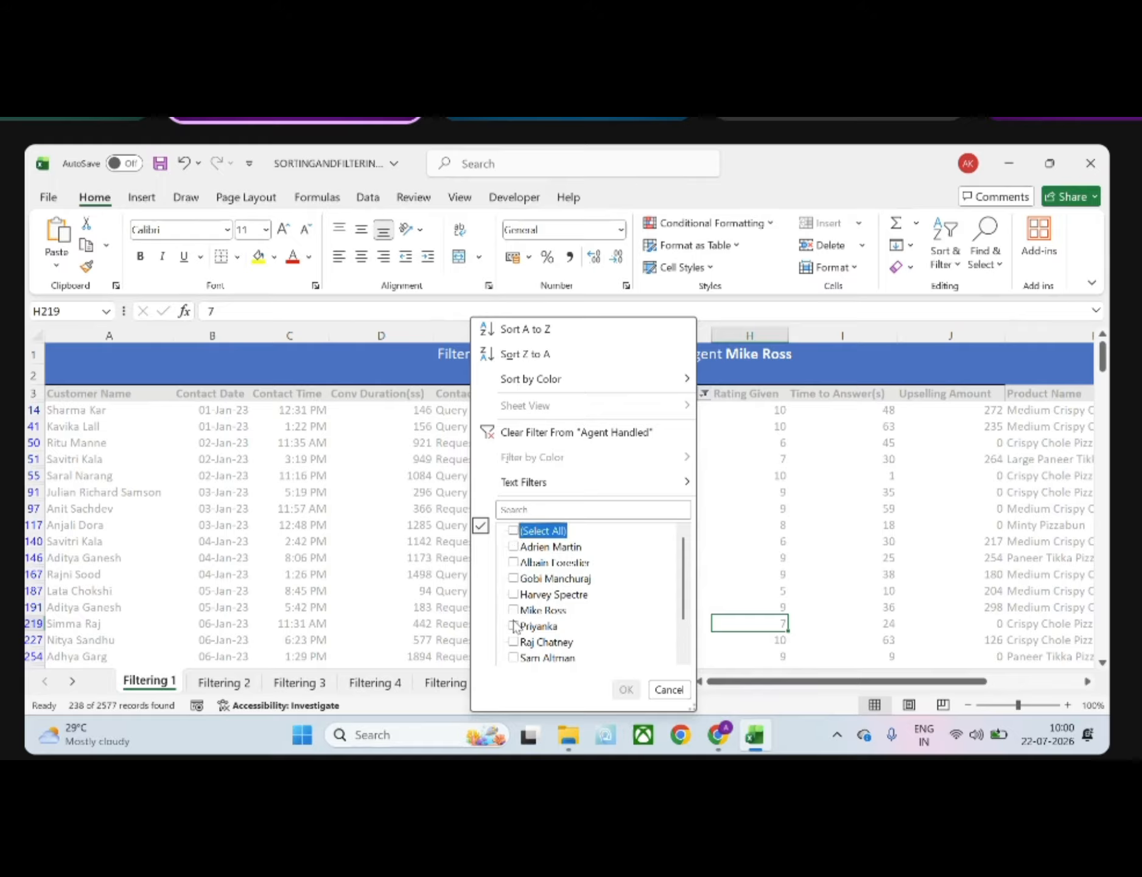
{"action": "mouse_move", "coordinate": [523, 490]}
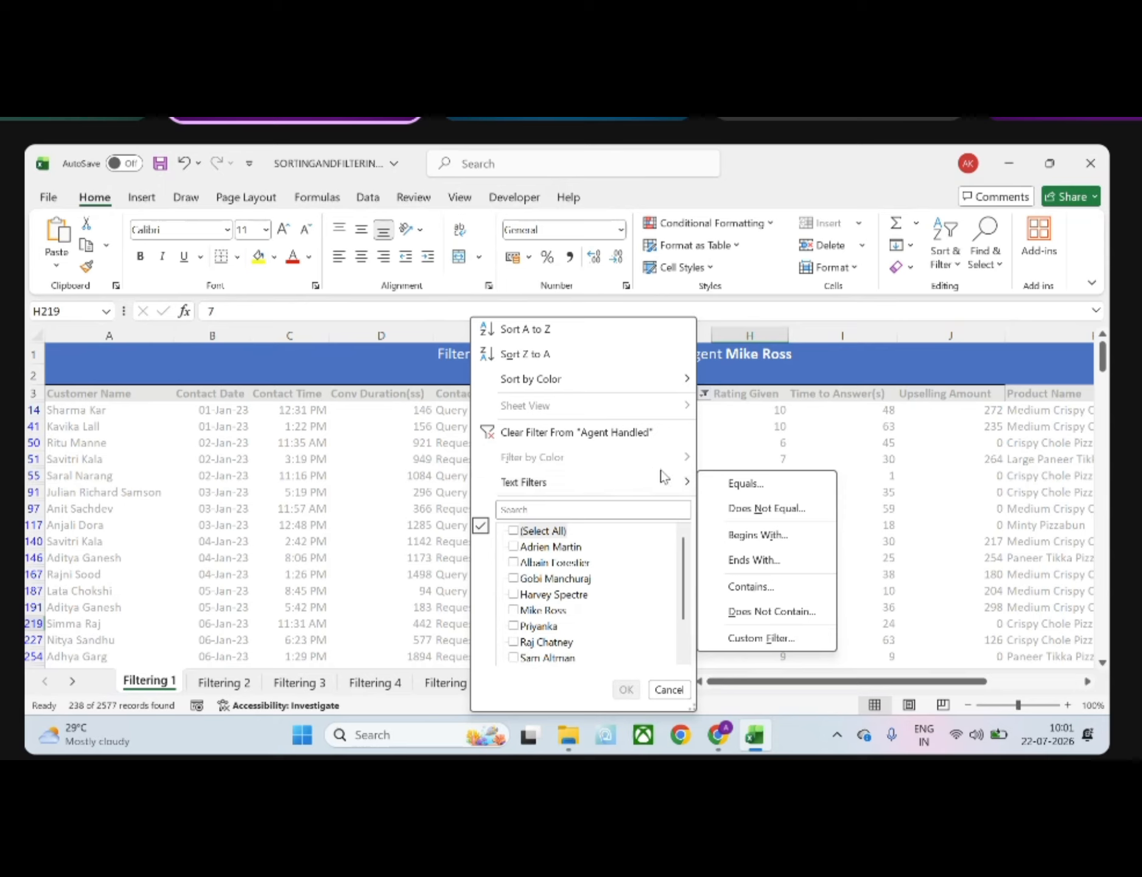
{"action": "left_click", "coordinate": [746, 484]}
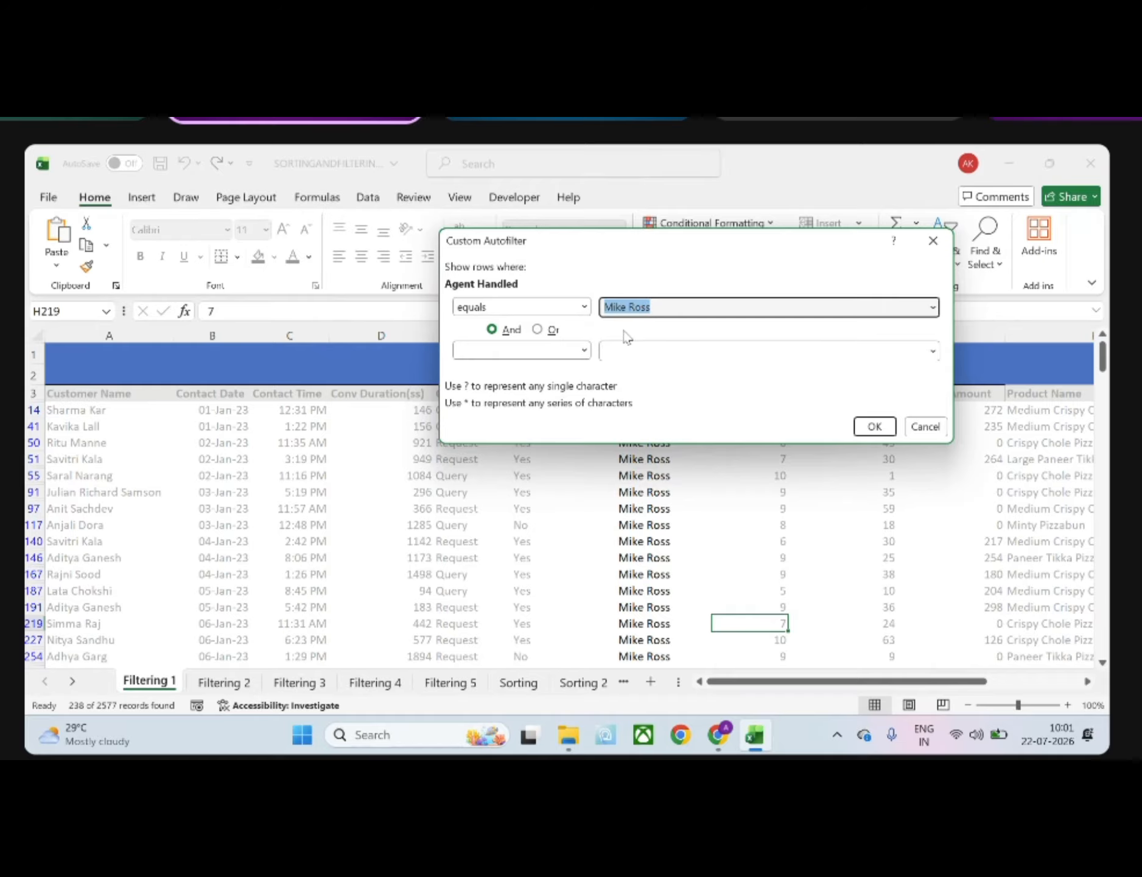
{"action": "left_click", "coordinate": [534, 353]}
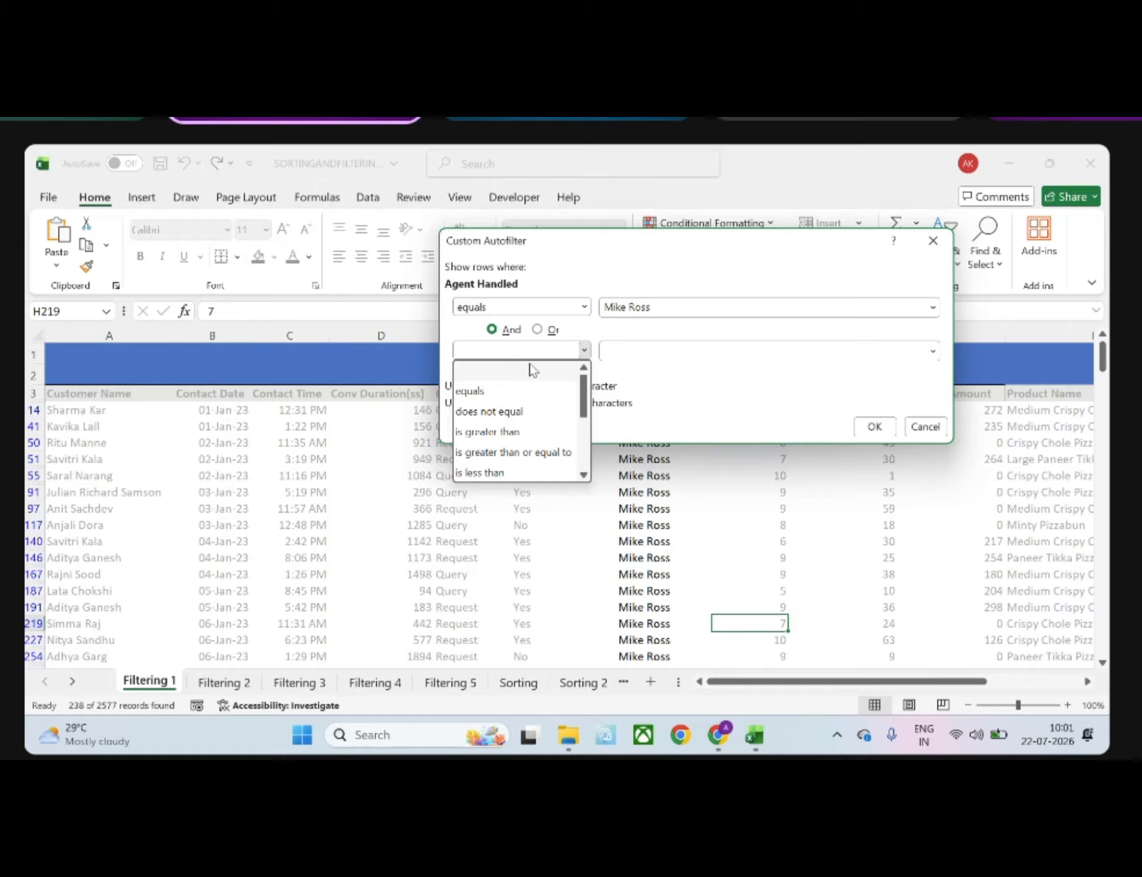
{"action": "left_click", "coordinate": [607, 327]}
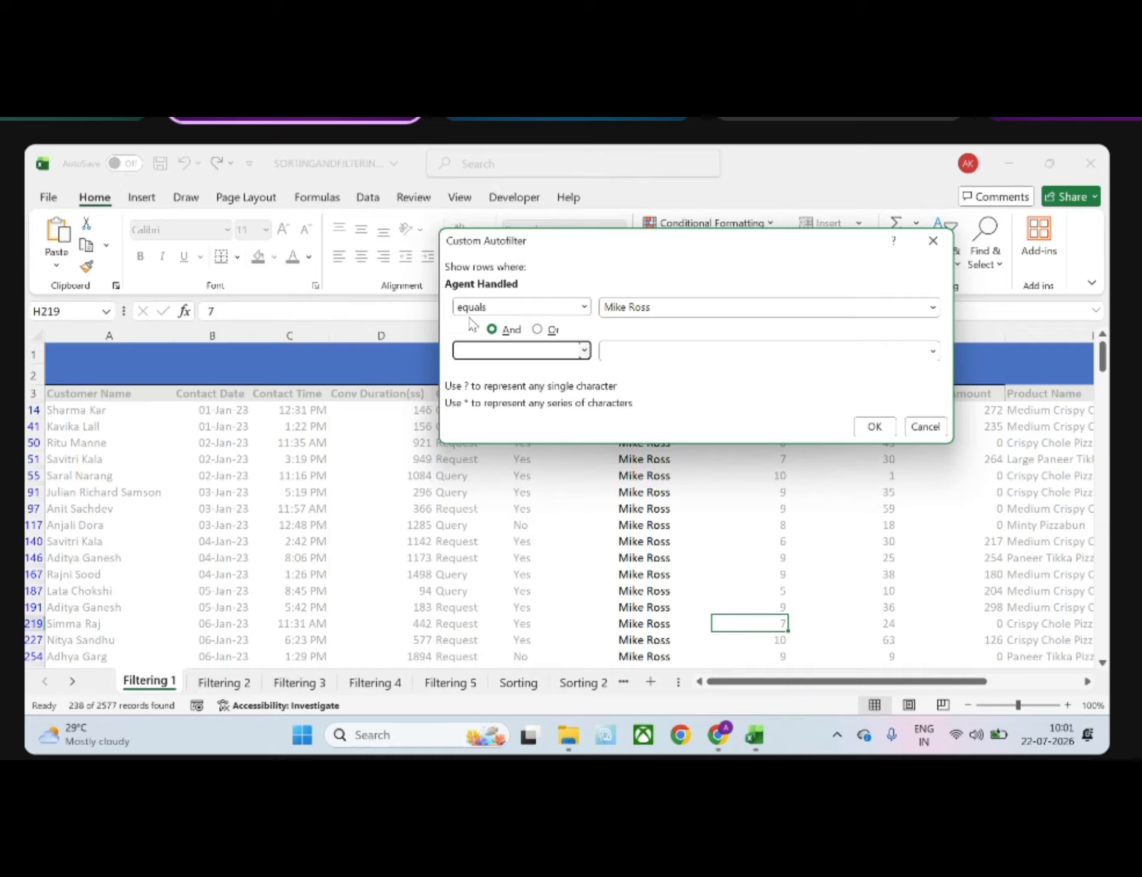
{"action": "left_click", "coordinate": [584, 351]}
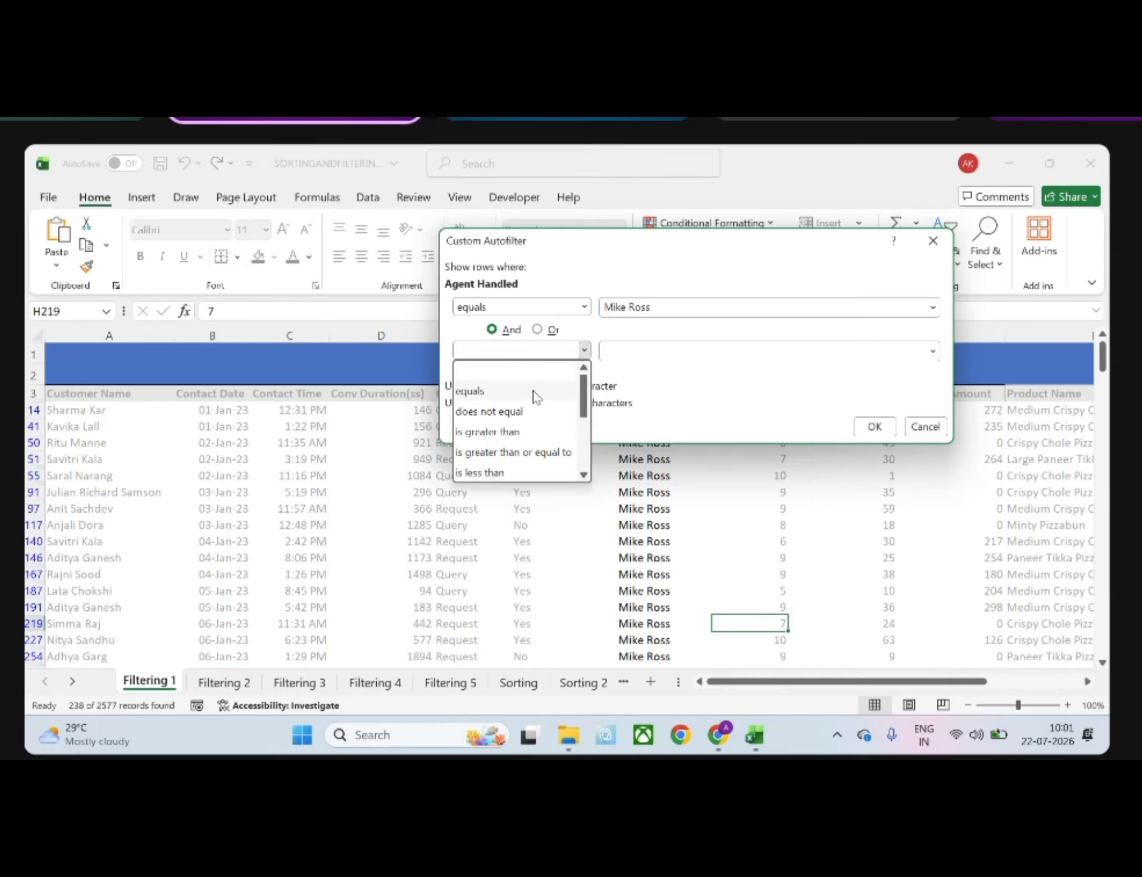
{"action": "left_click", "coordinate": [515, 396]}
{"action": "left_click", "coordinate": [627, 350]}
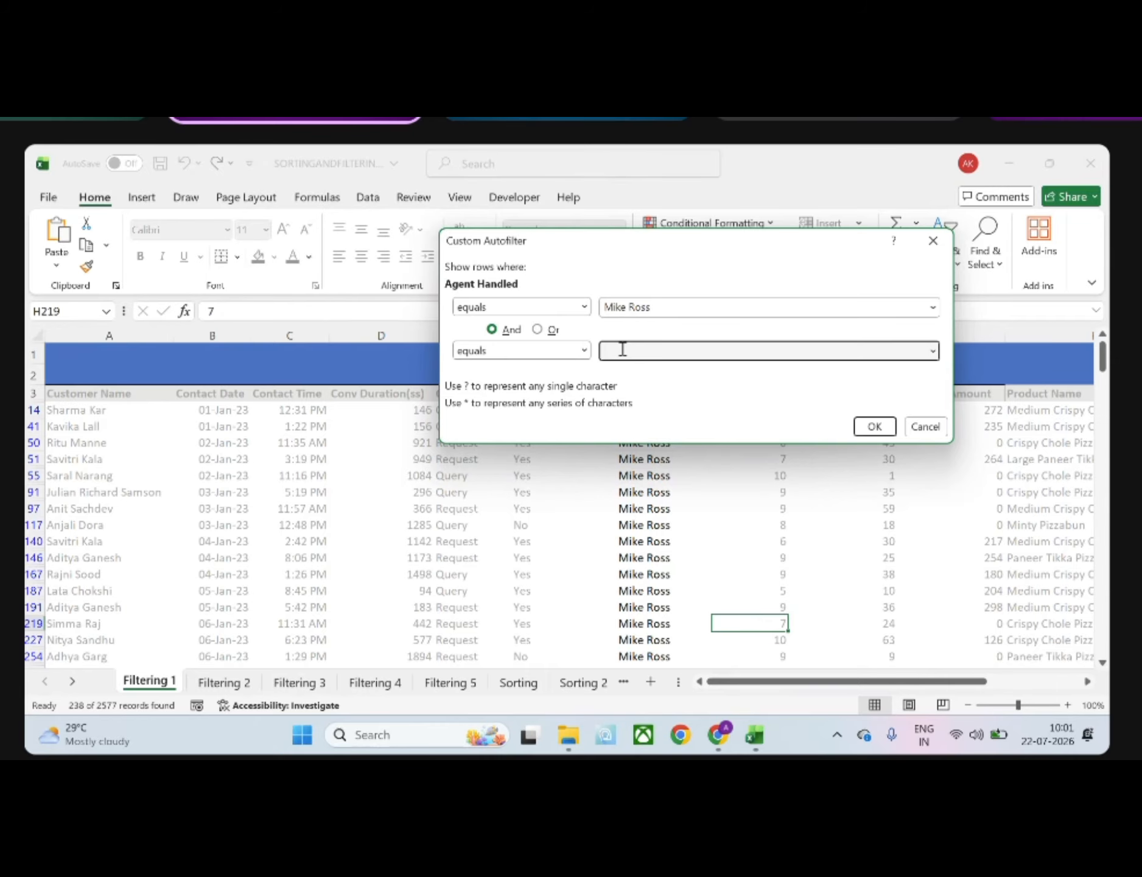
{"action": "left_click", "coordinate": [542, 330]}
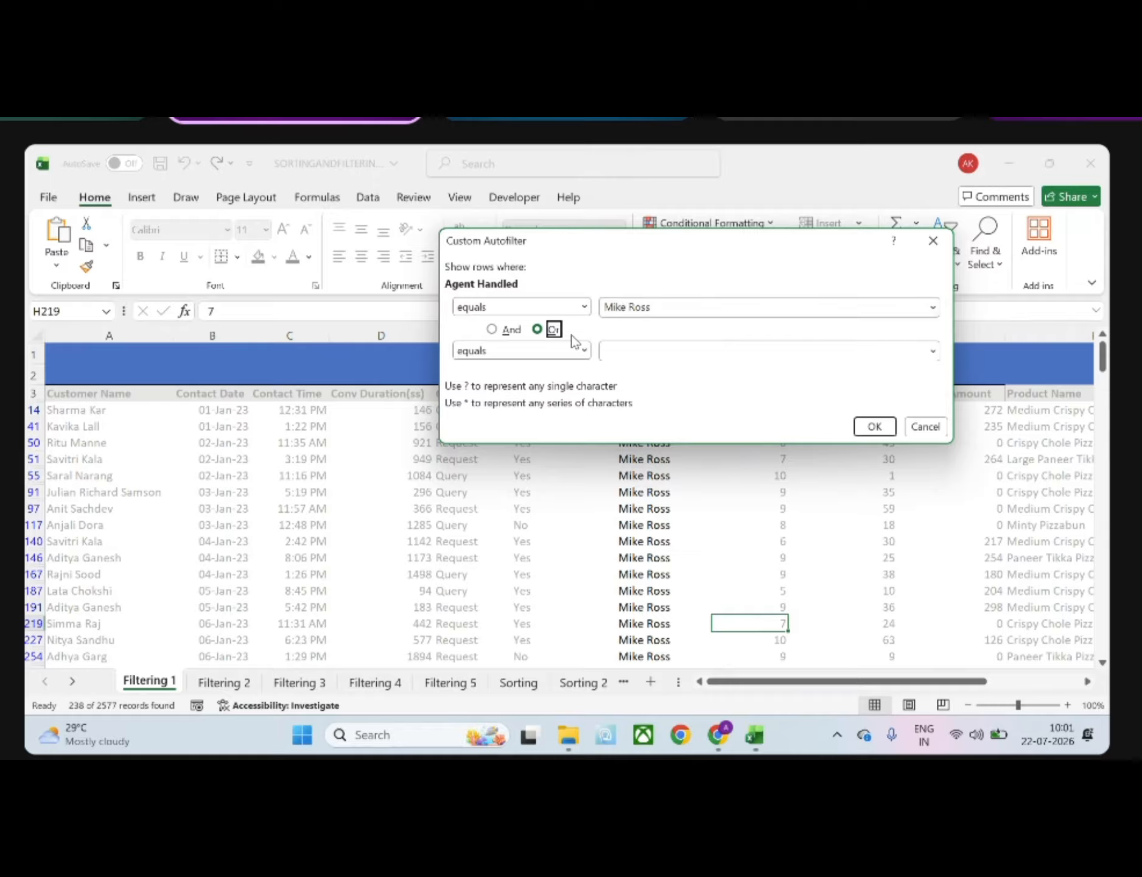
{"action": "left_click", "coordinate": [648, 346]}
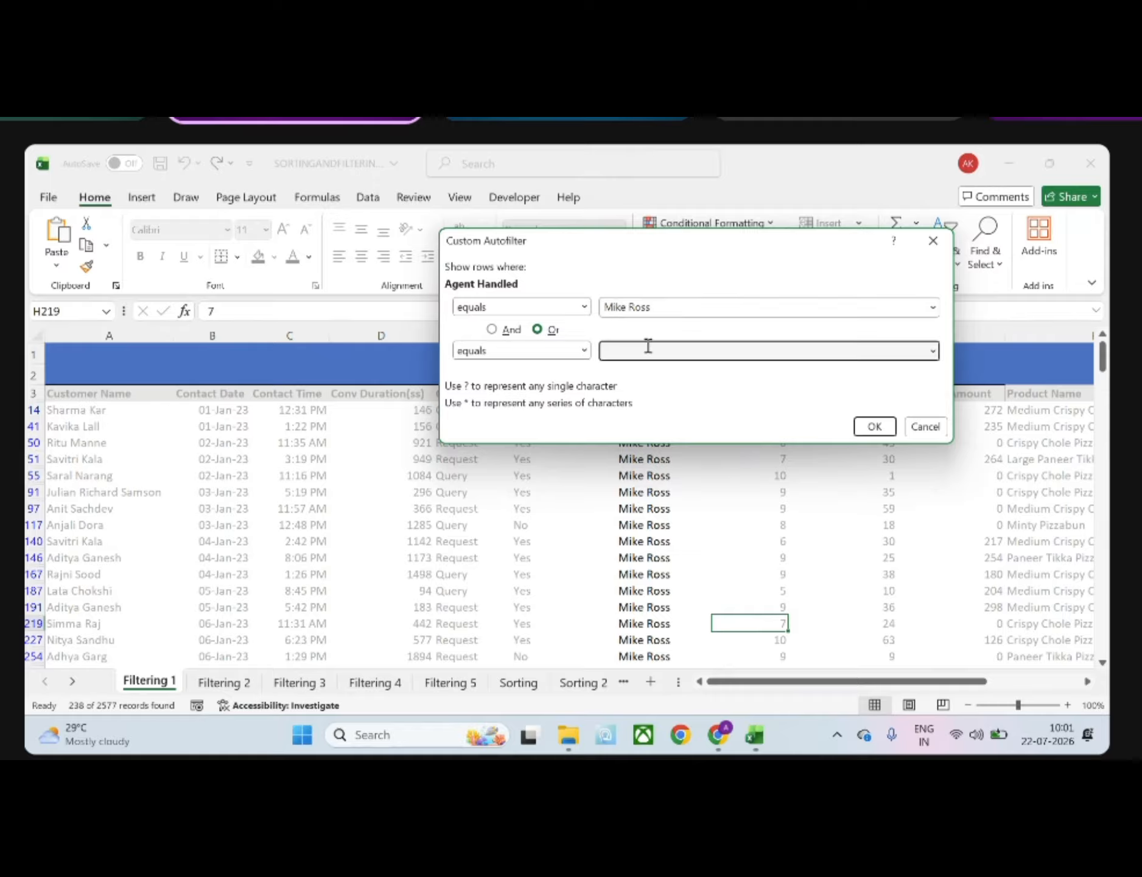
{"action": "type", "text": "Al"}
{"action": "left_click", "coordinate": [935, 243]}
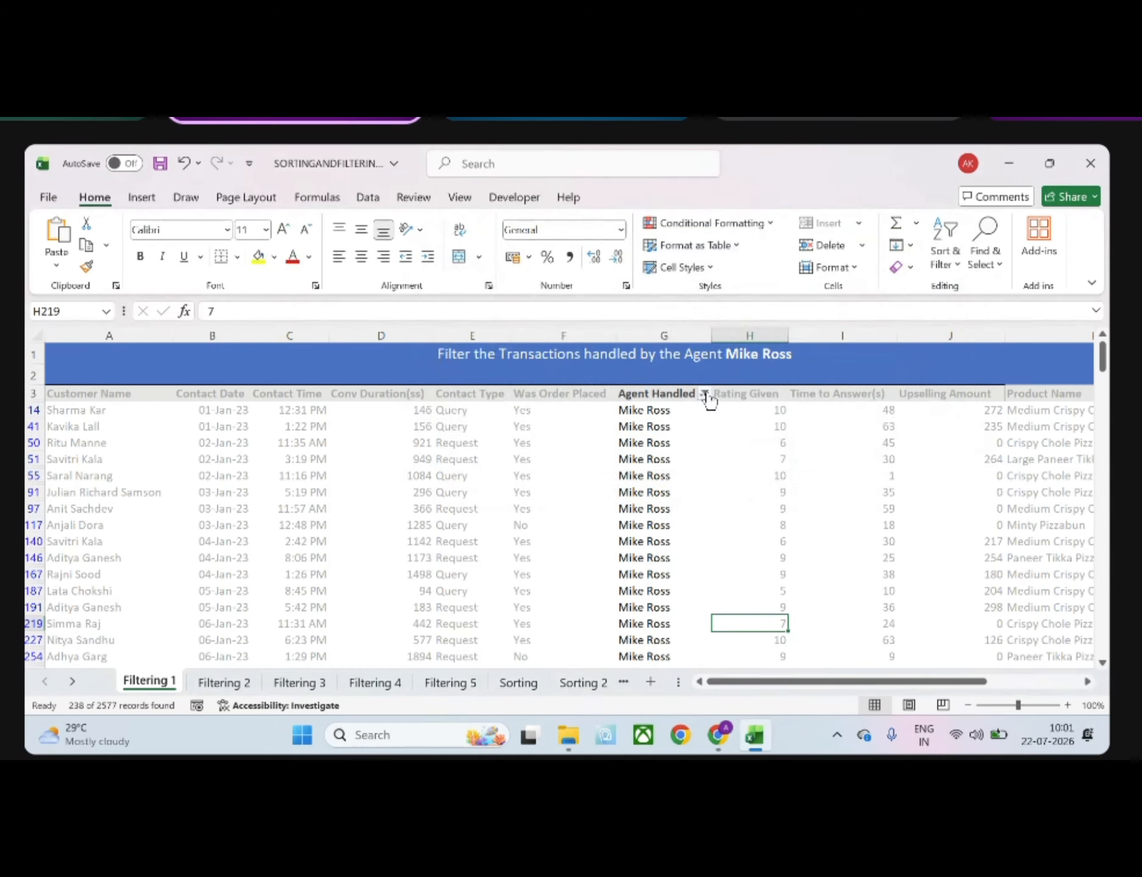
{"action": "left_click", "coordinate": [706, 395]}
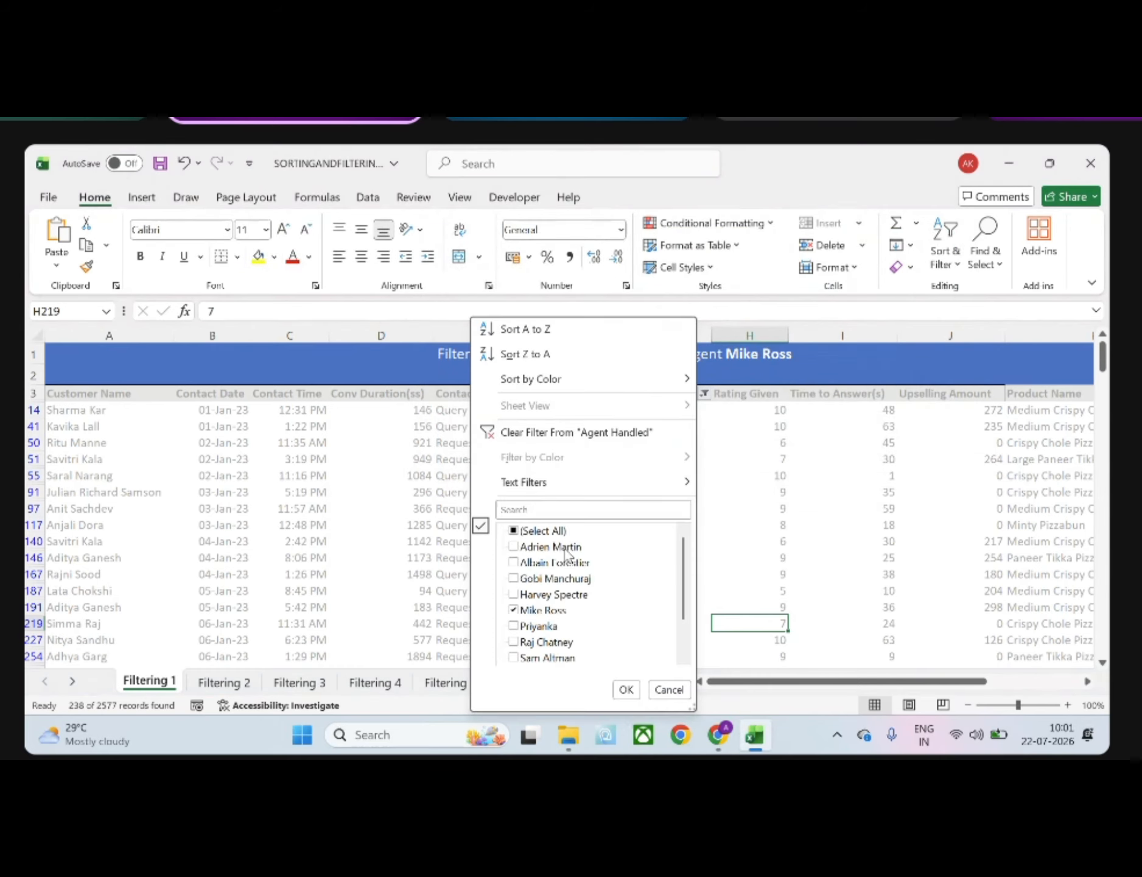
{"action": "left_click", "coordinate": [713, 504]}
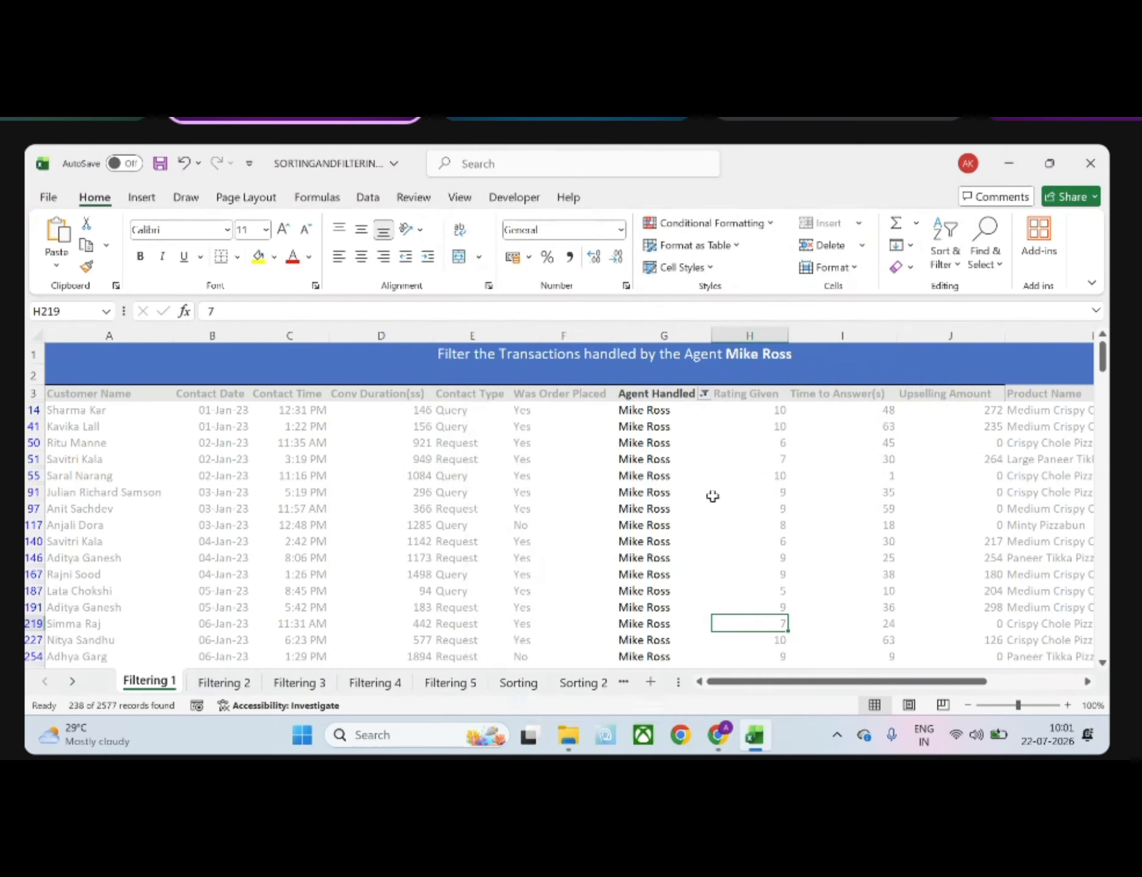
Filter the Agent Handled column to records equal to the sheet title's agent Or equal to the first agent in the filter list
{"action": "left_click", "coordinate": [704, 395]}
{"action": "mouse_move", "coordinate": [612, 485]}
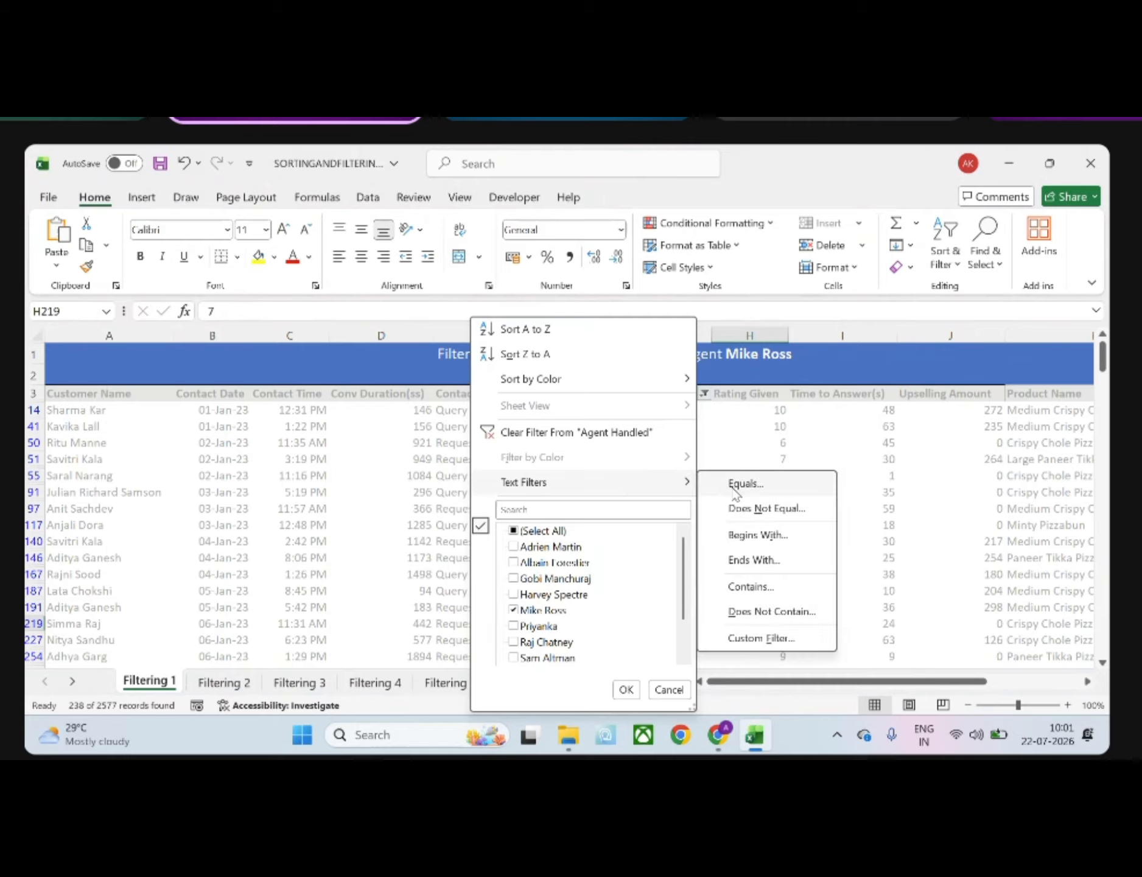
{"action": "left_click", "coordinate": [734, 488]}
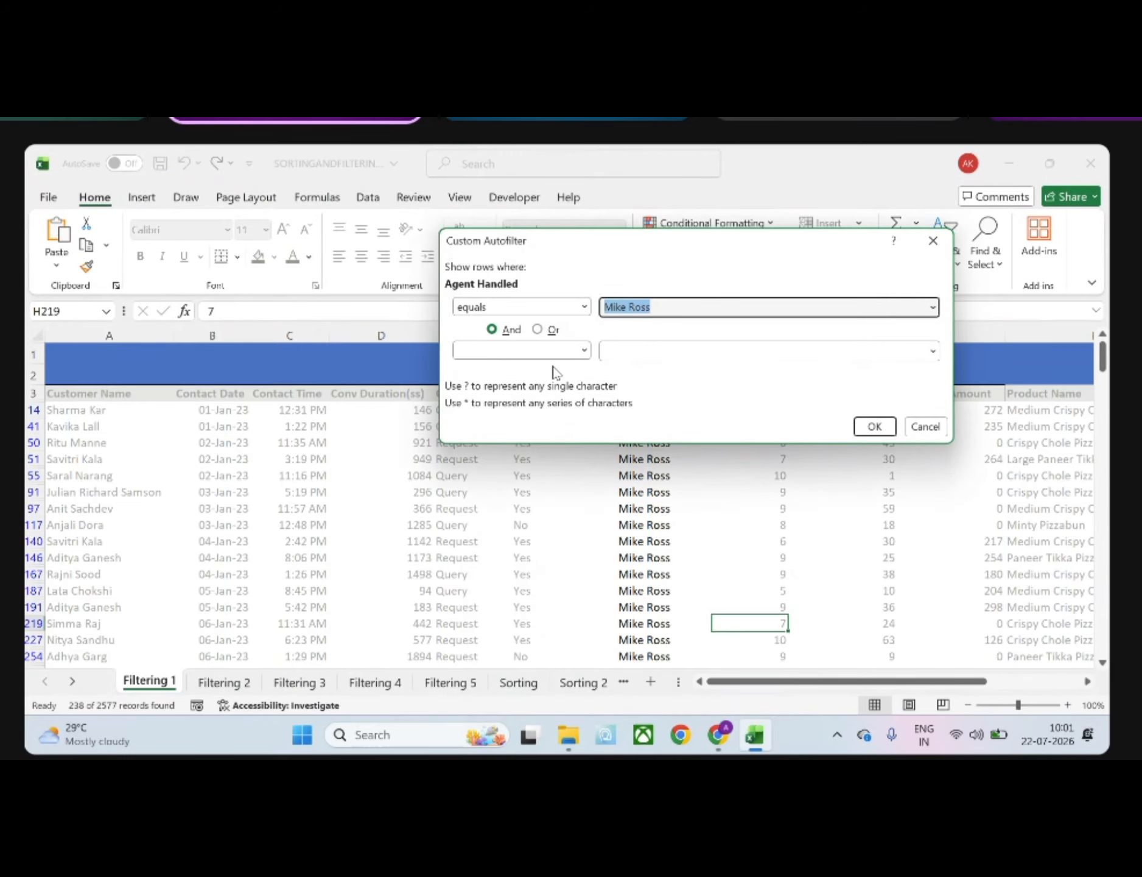
{"action": "left_click", "coordinate": [537, 328]}
{"action": "left_click", "coordinate": [543, 351]}
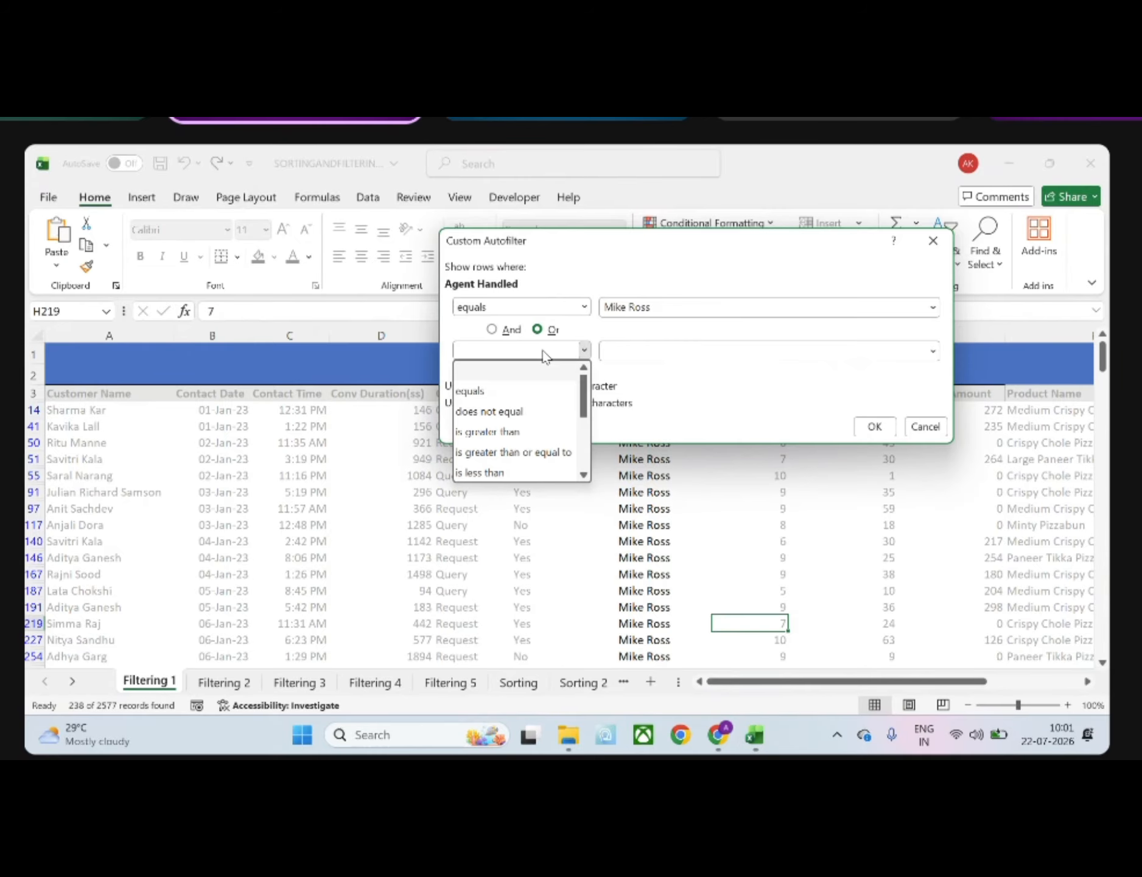
{"action": "left_click", "coordinate": [512, 391]}
{"action": "left_click", "coordinate": [618, 352]}
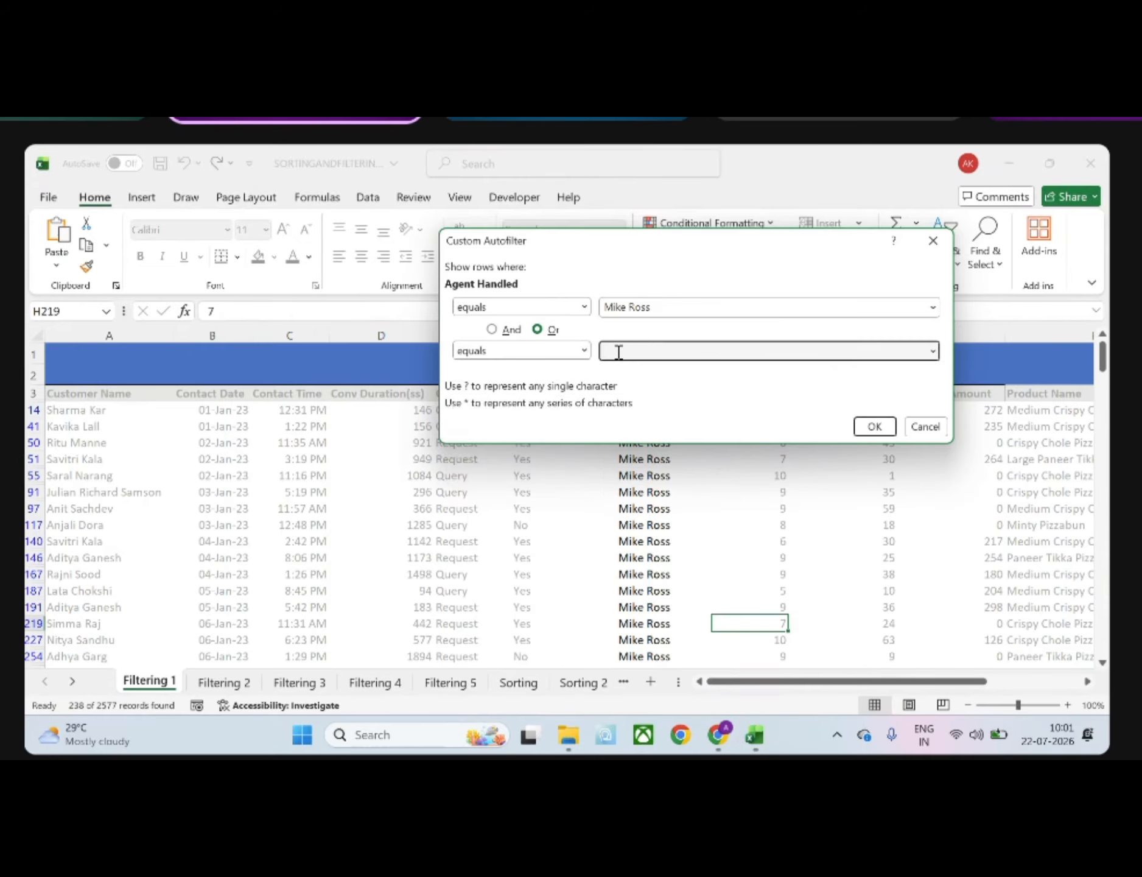
{"action": "type", "text": "Adrien Martin"}
{"action": "left_click", "coordinate": [893, 432]}
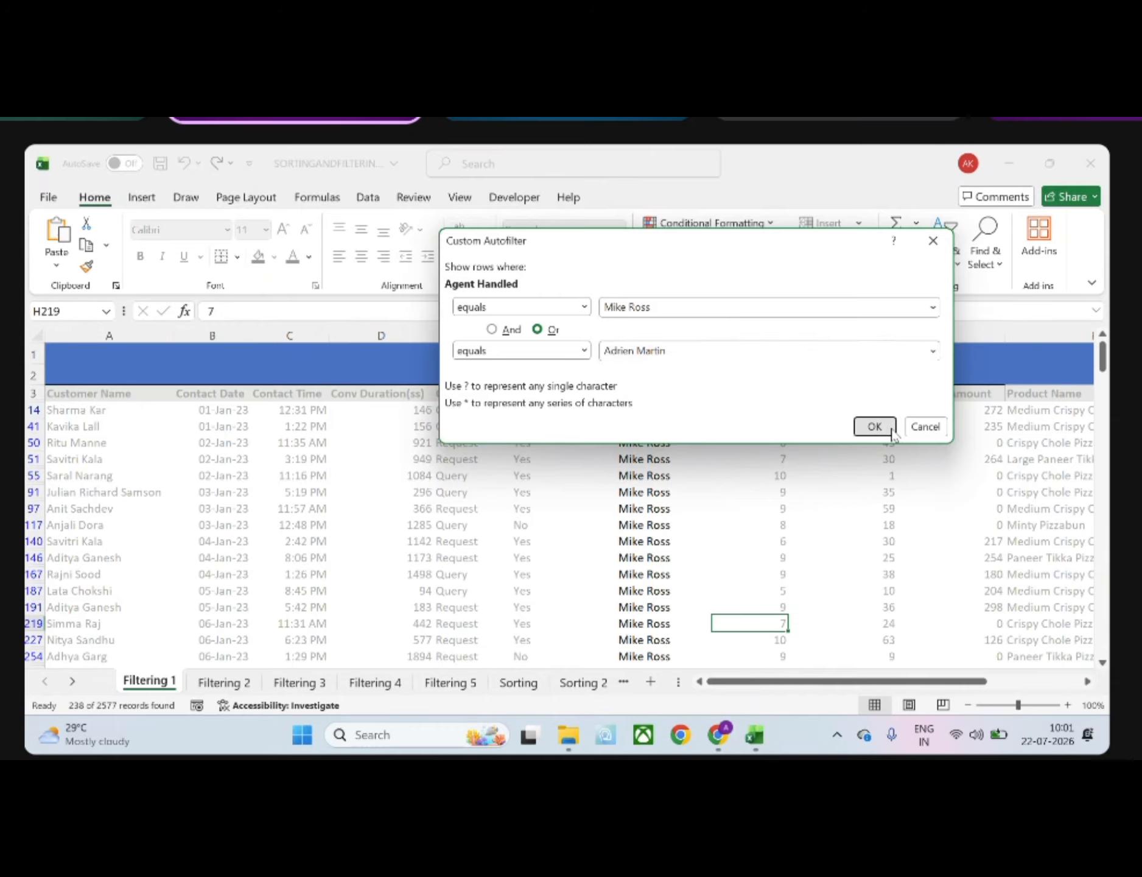
{"action": "left_click", "coordinate": [722, 508]}
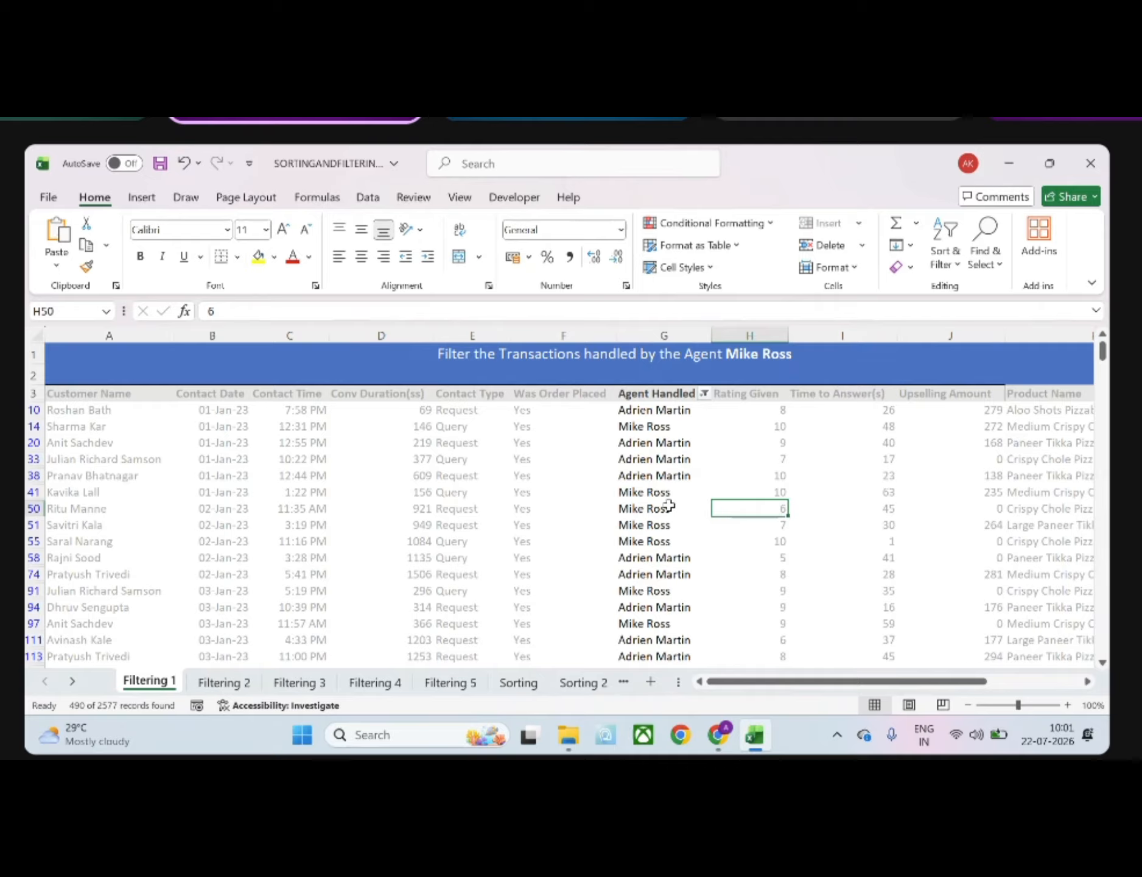
{"action": "left_click", "coordinate": [704, 394]}
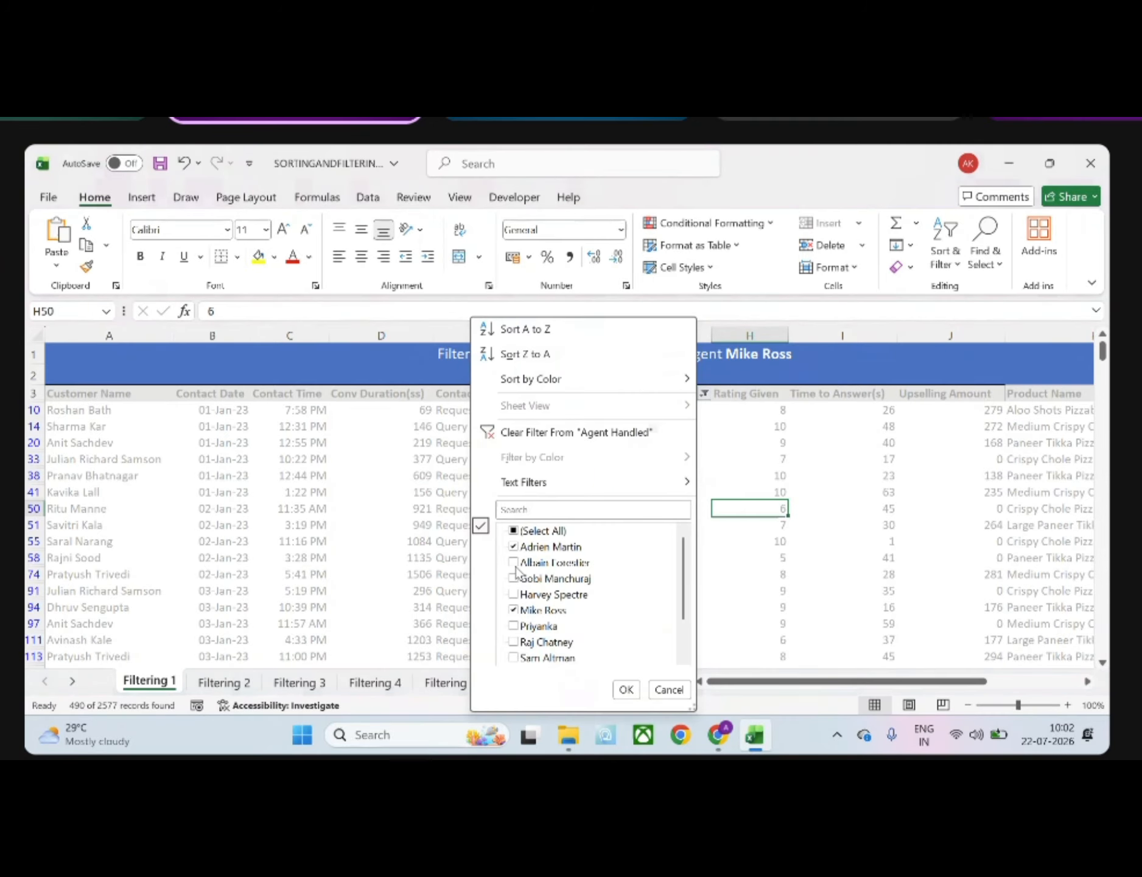
{"action": "left_click", "coordinate": [513, 531]}
{"action": "left_click", "coordinate": [513, 531]}
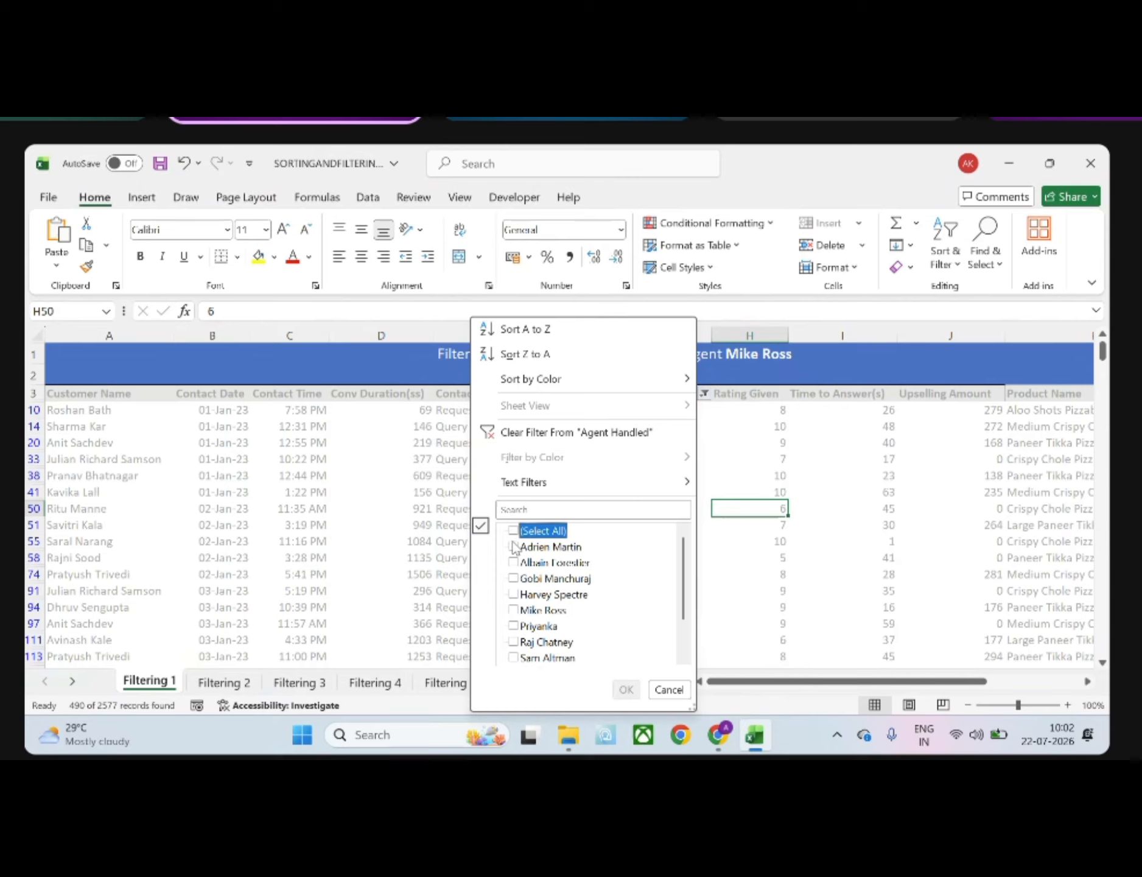
{"action": "left_click", "coordinate": [513, 546]}
{"action": "left_click", "coordinate": [515, 610]}
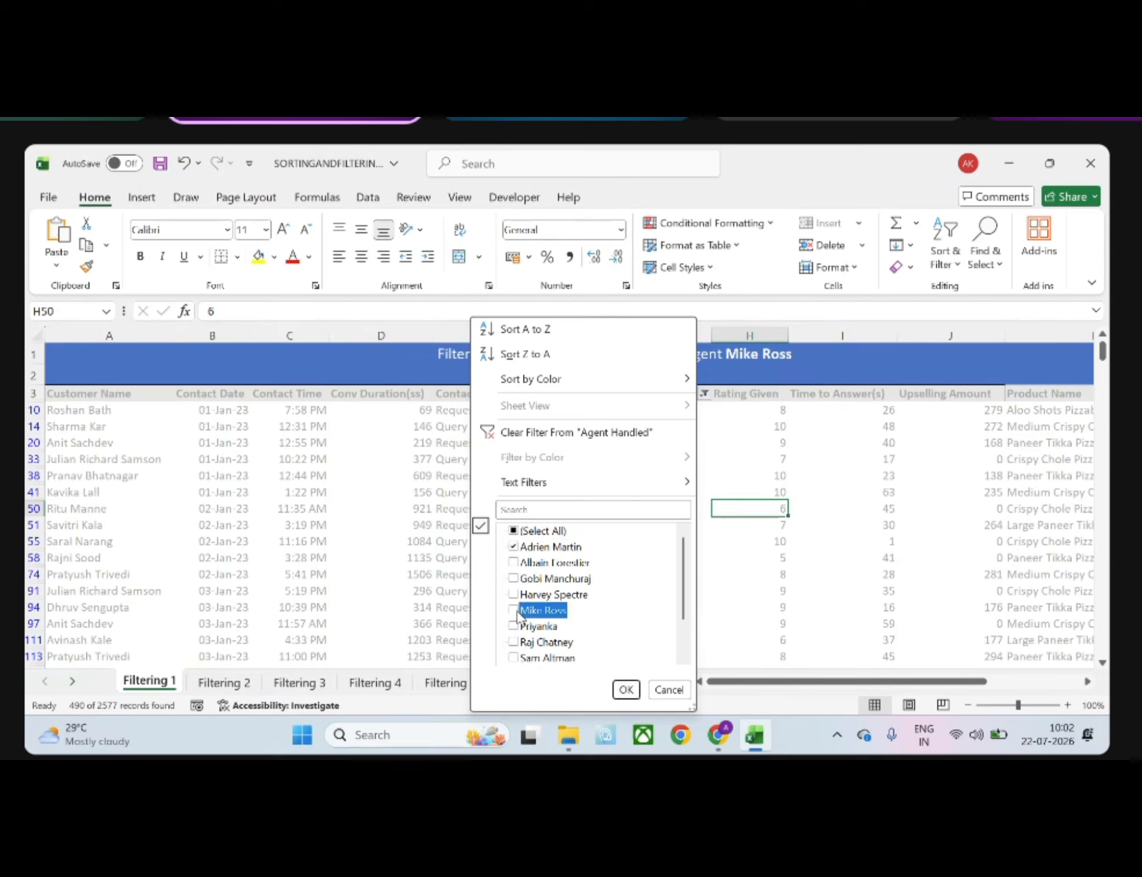
{"action": "mouse_move", "coordinate": [550, 481]}
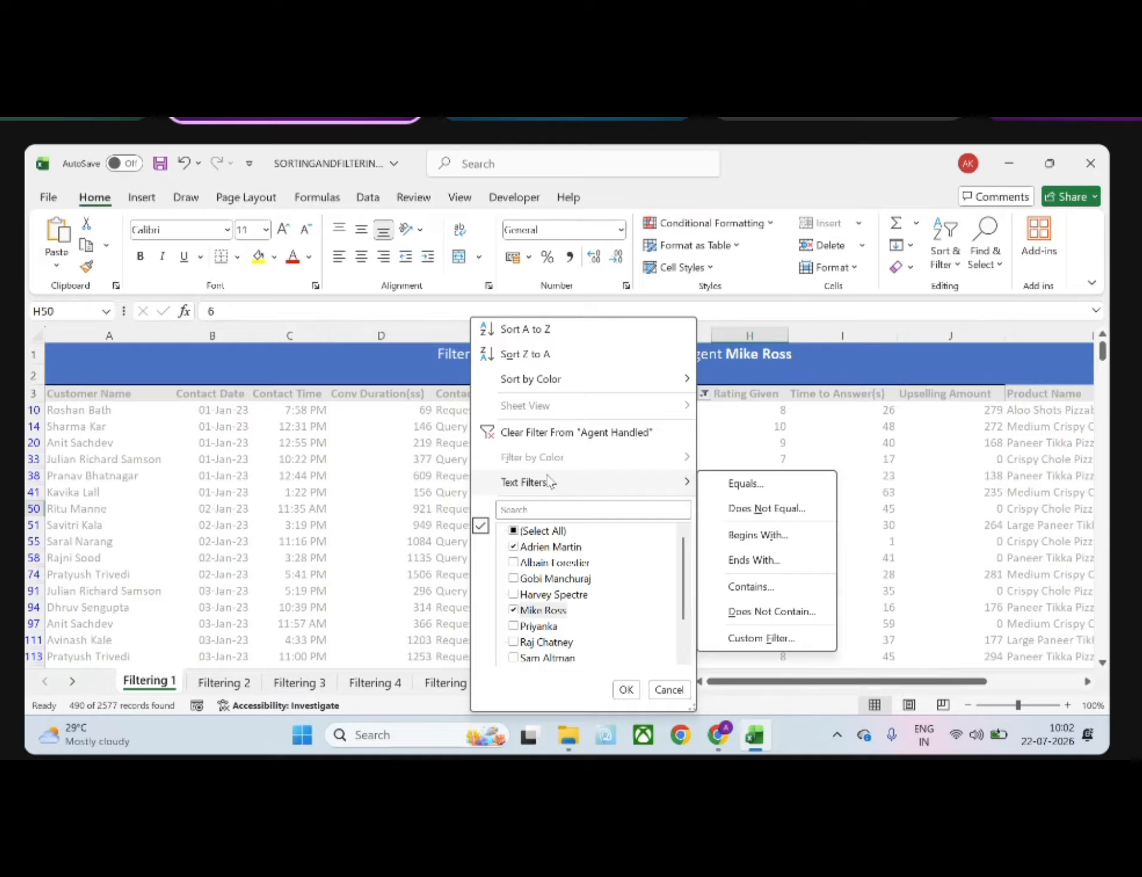
{"action": "left_click", "coordinate": [513, 531]}
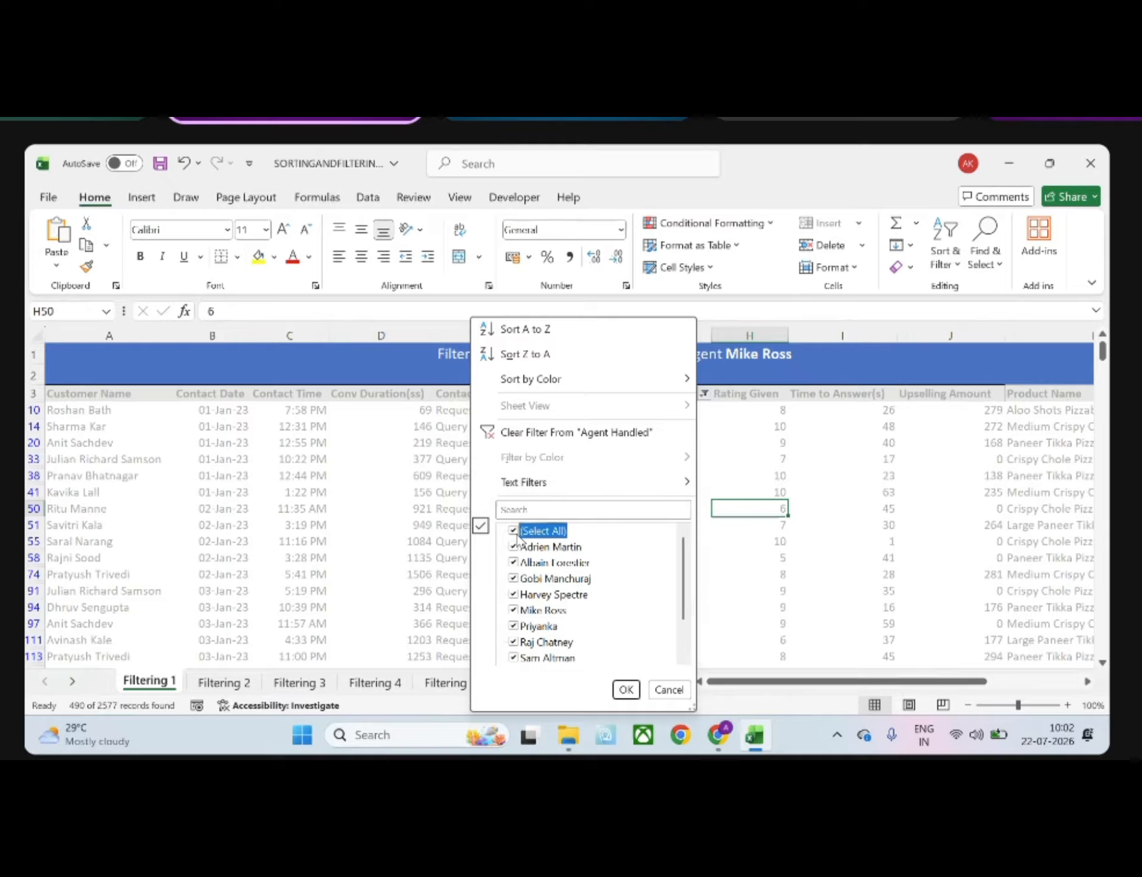
{"action": "left_click", "coordinate": [515, 531]}
{"action": "left_click", "coordinate": [515, 547]}
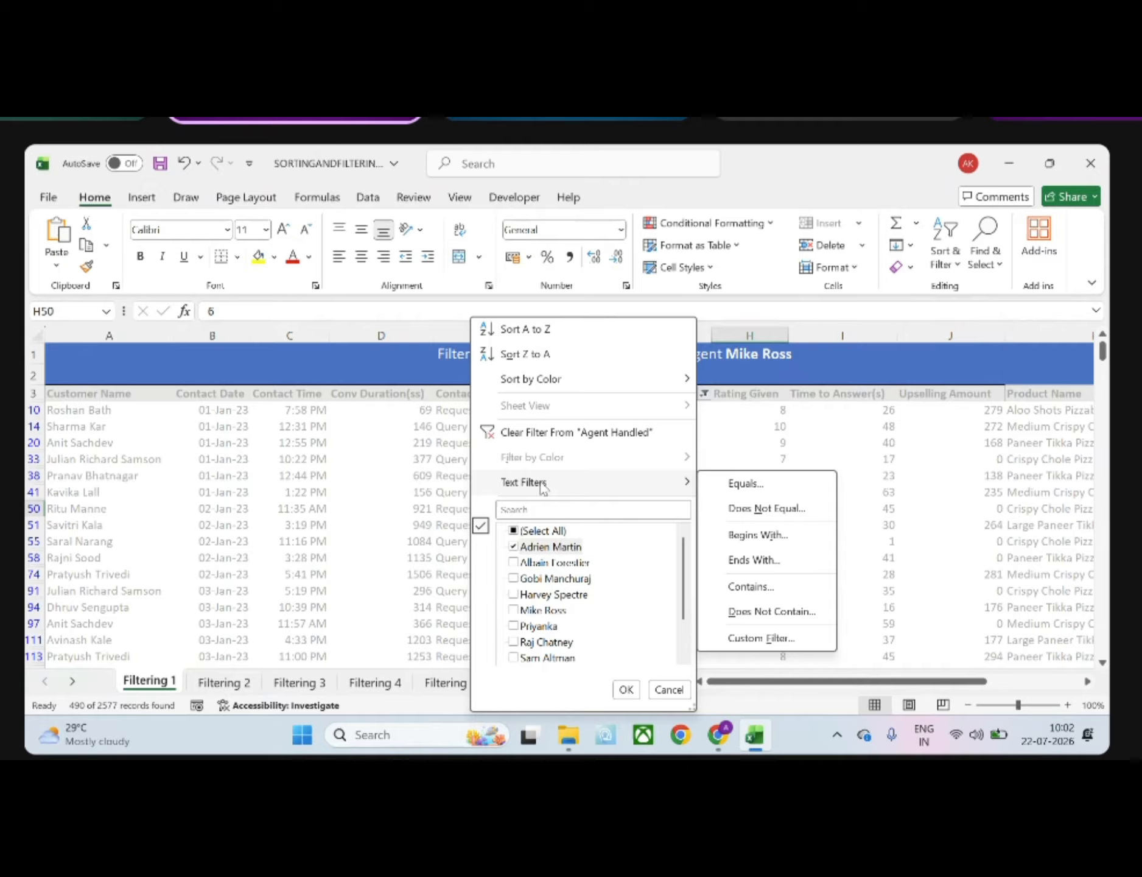
Apply a text filter to the Agent Handled column for agent names beginning with A, and select the first four resulting agent cells
{"action": "left_click", "coordinate": [758, 534]}
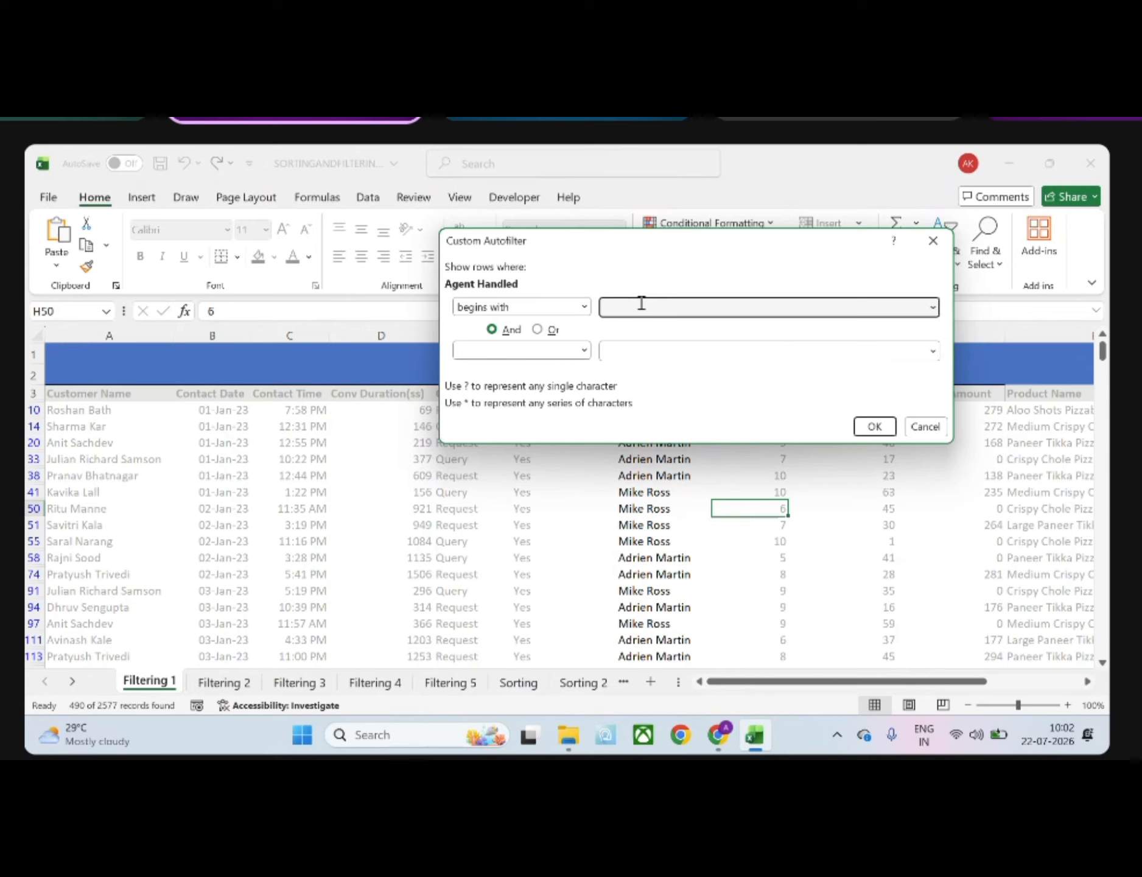
{"action": "type", "text": "A"}
{"action": "left_click", "coordinate": [875, 427]}
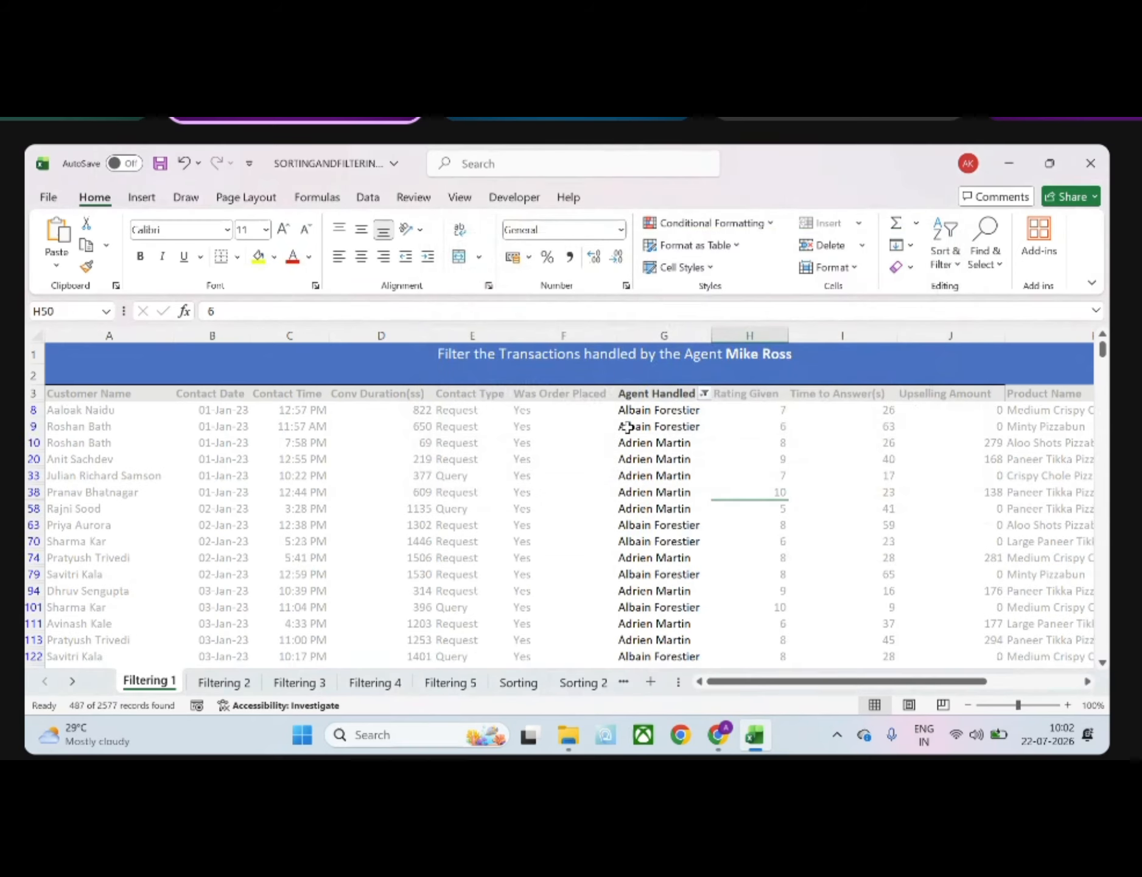
{"action": "left_click_drag", "start_coordinate": [627, 409], "coordinate": [649, 465]}
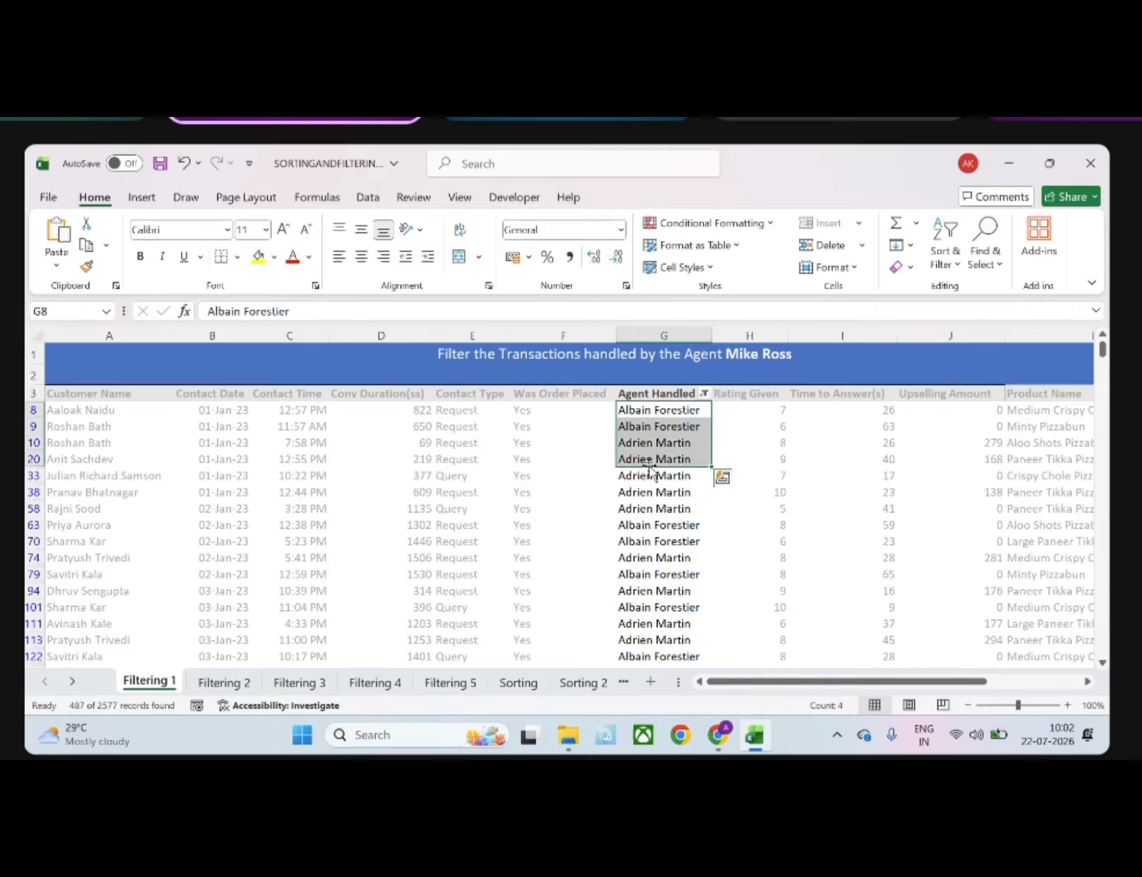
Examine the Agent Handled column's agent list, text filter conditions and custom filter comparison operators, leaving the existing filter as it is
{"action": "left_click", "coordinate": [705, 394]}
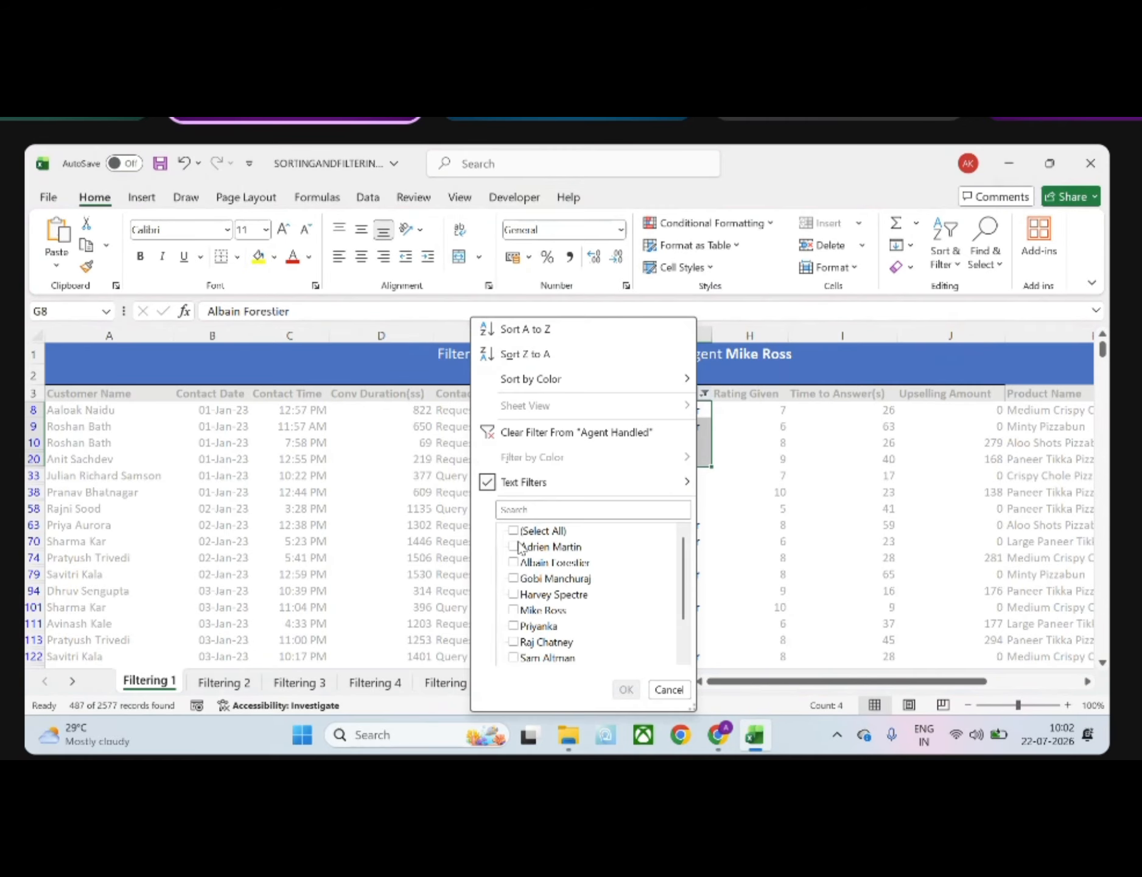
{"action": "scroll", "coordinate": [543, 621], "scroll_direction": "down", "scroll_amount": 1}
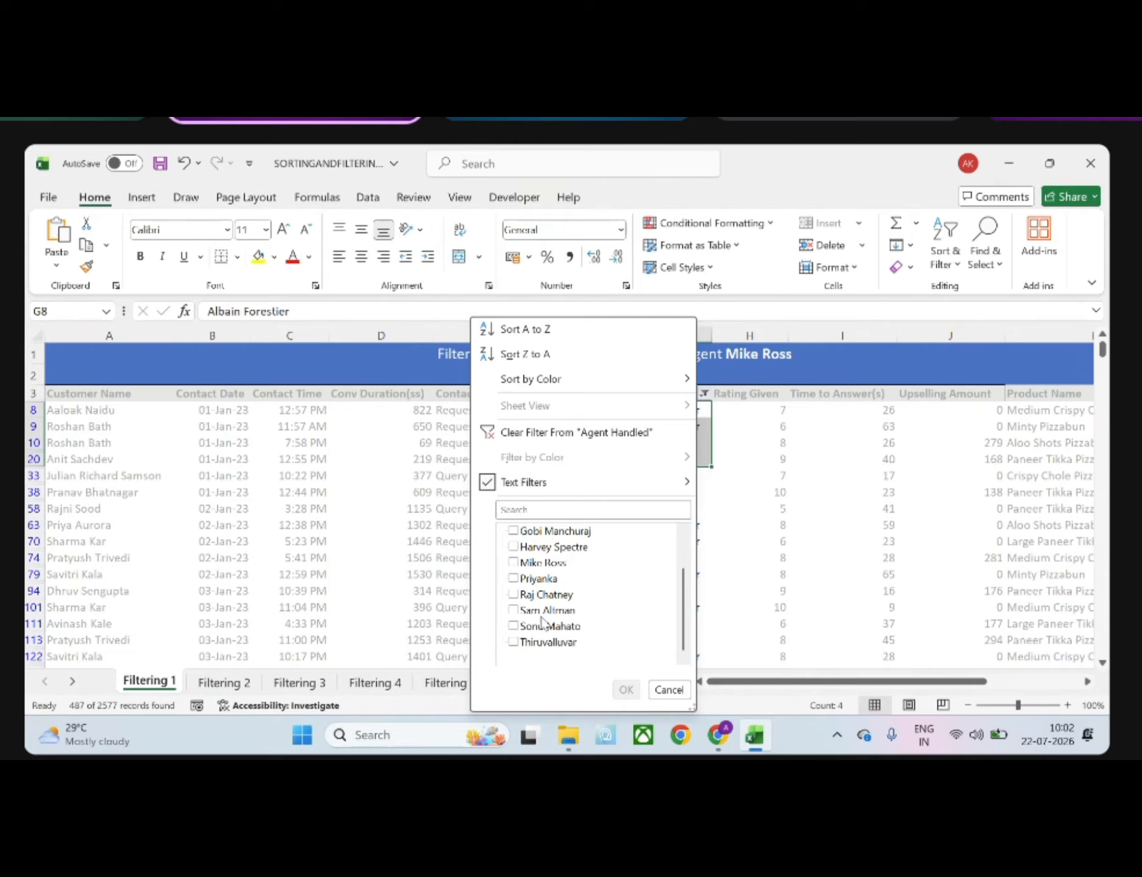
{"action": "mouse_move", "coordinate": [600, 493]}
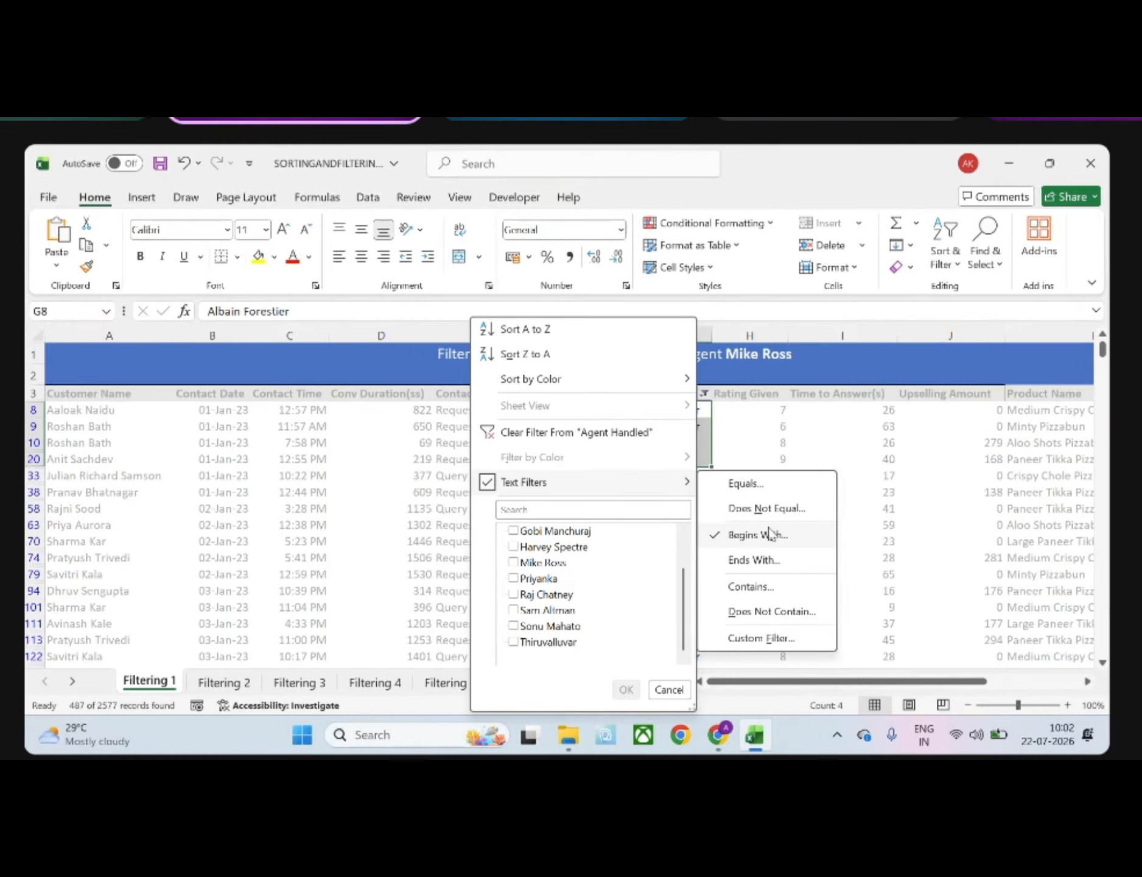
{"action": "scroll", "coordinate": [957, 387], "scroll_direction": "right", "scroll_amount": 2}
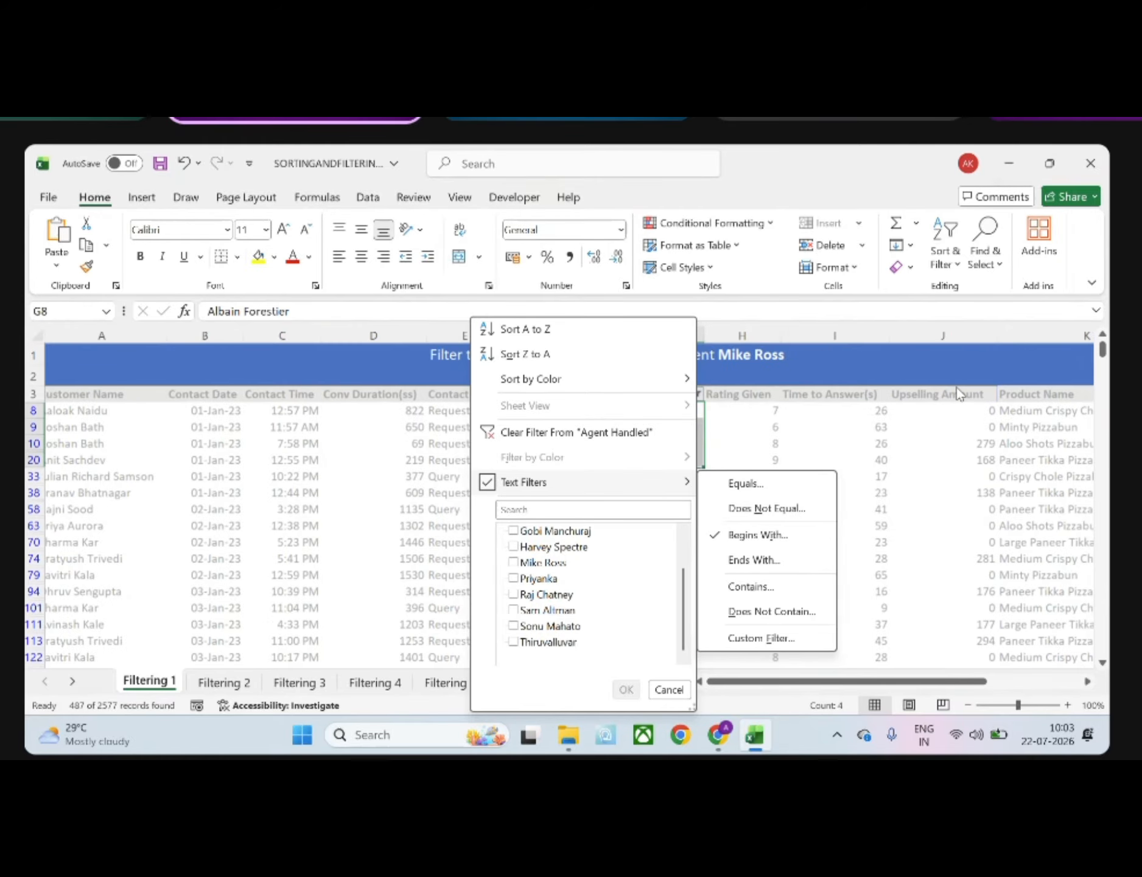
{"action": "scroll", "coordinate": [949, 474], "scroll_direction": "right", "scroll_amount": 4}
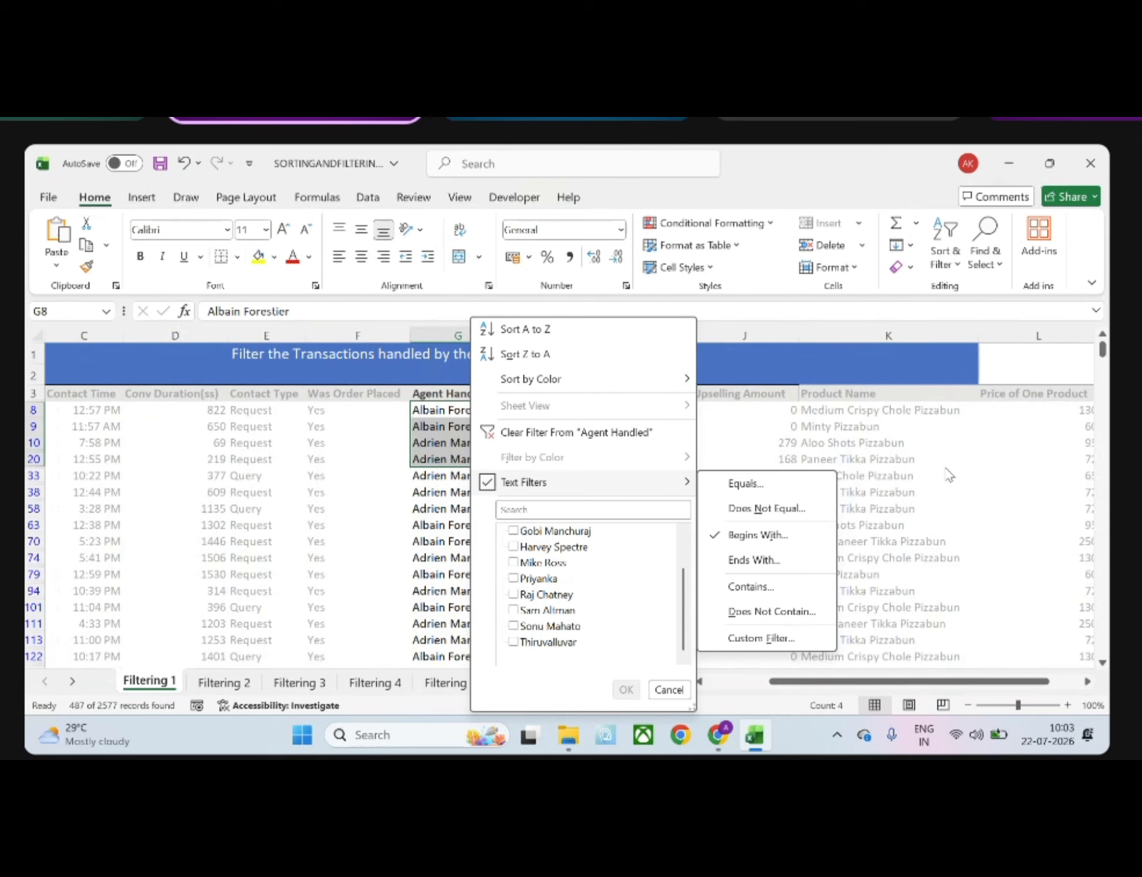
{"action": "scroll", "coordinate": [949, 475], "scroll_direction": "left", "scroll_amount": 4}
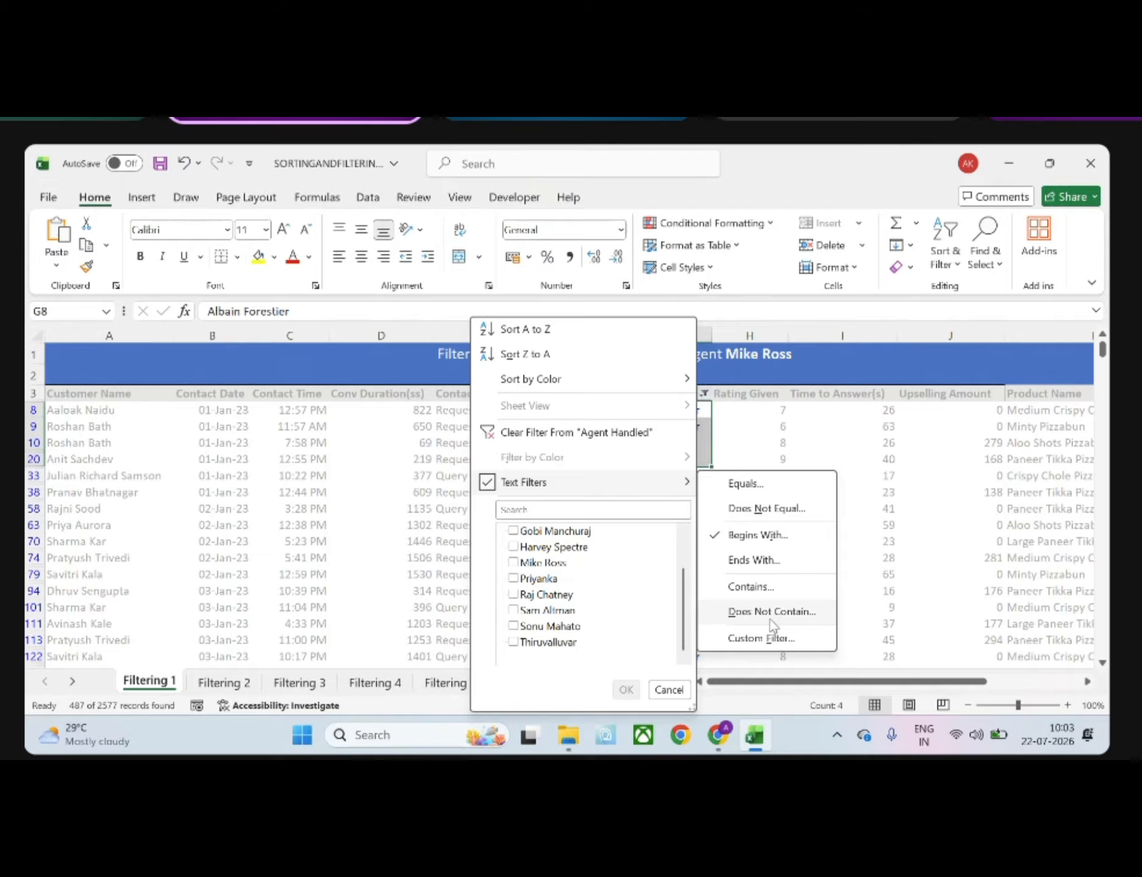
{"action": "left_click", "coordinate": [772, 639]}
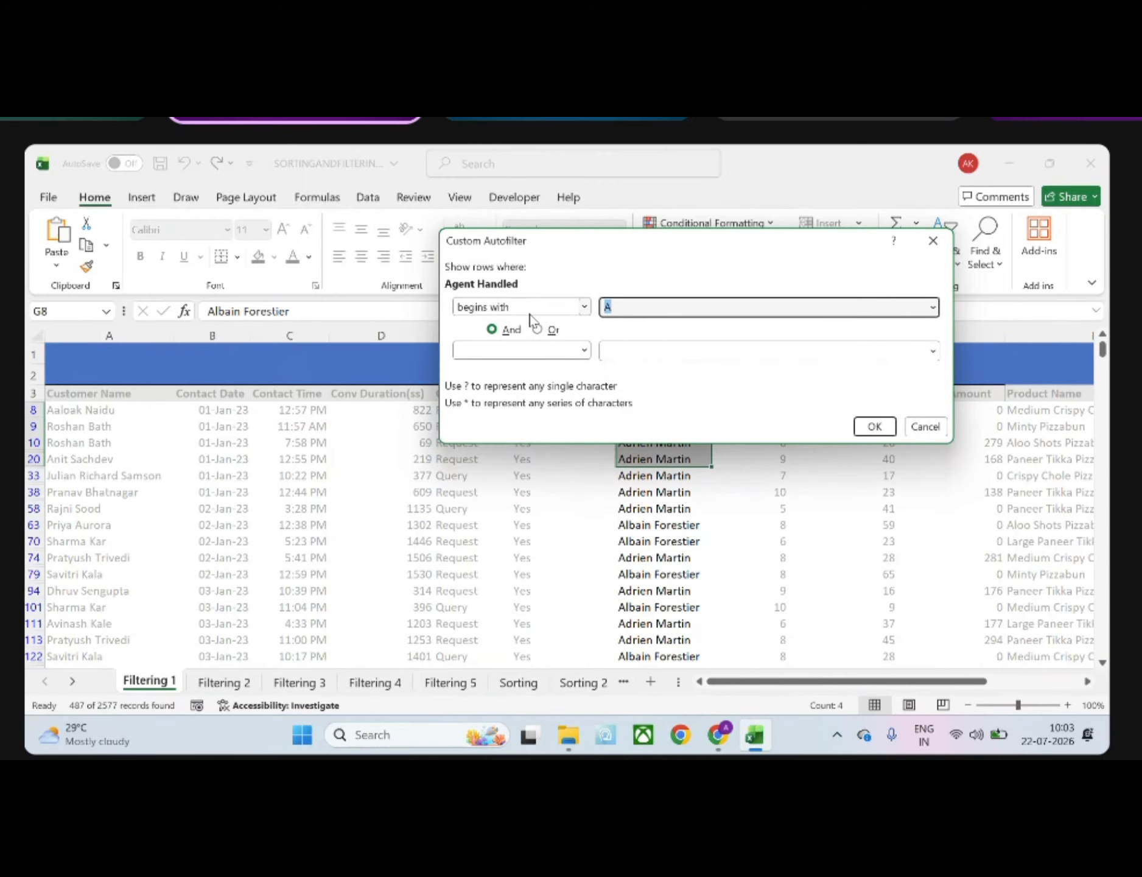
{"action": "left_click", "coordinate": [583, 307]}
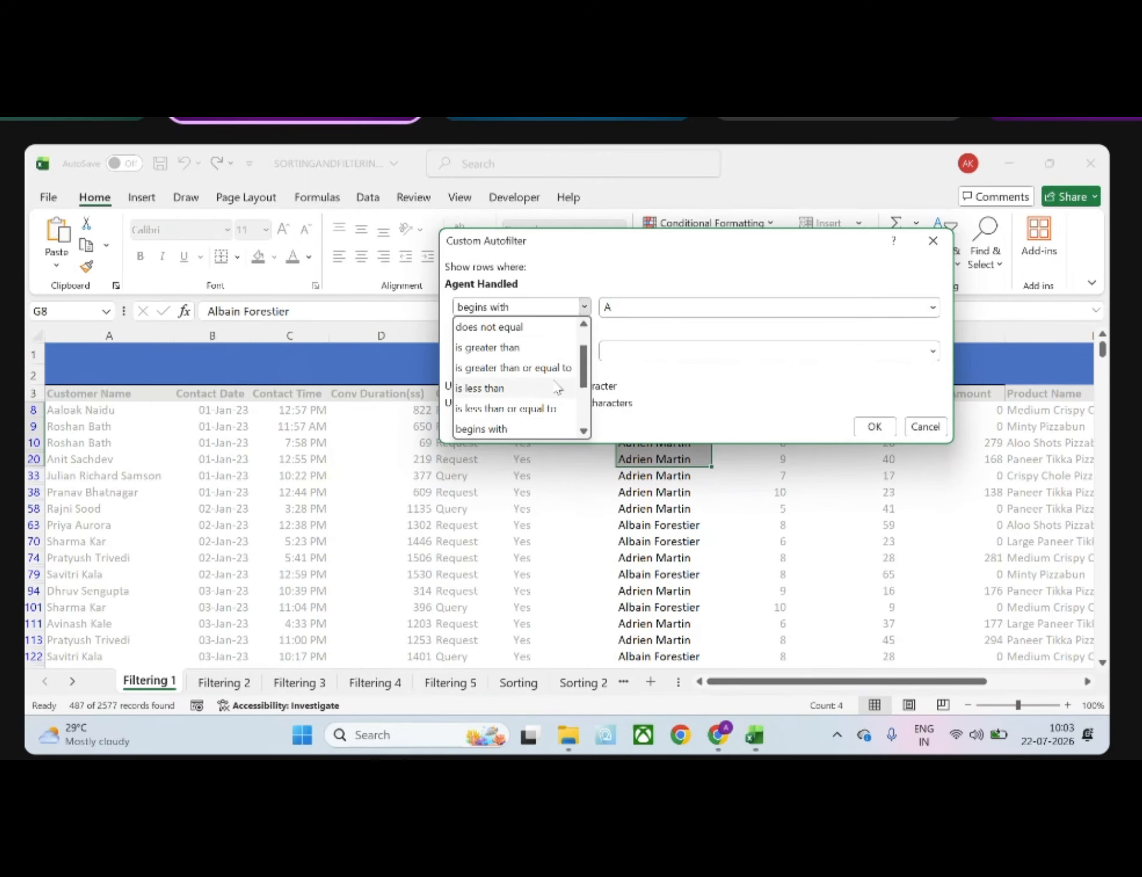
{"action": "left_click", "coordinate": [661, 378]}
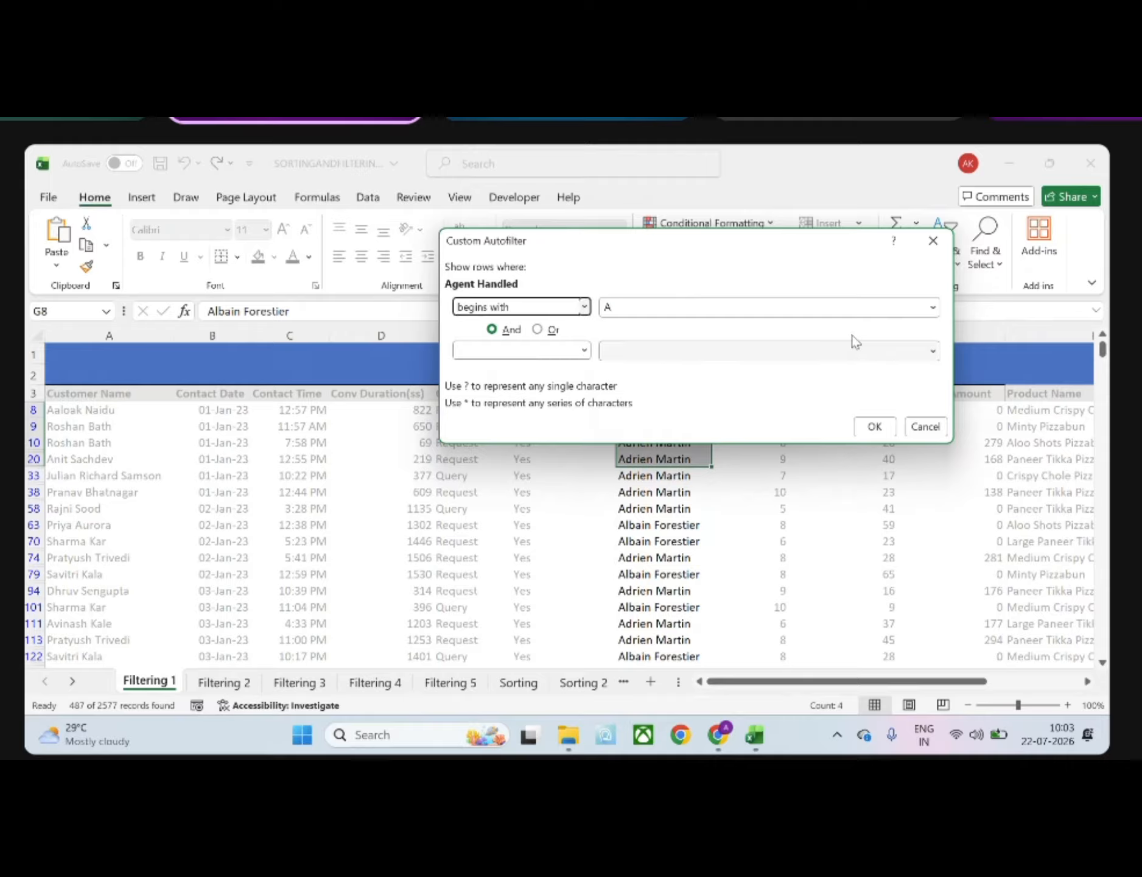
{"action": "left_click", "coordinate": [931, 244]}
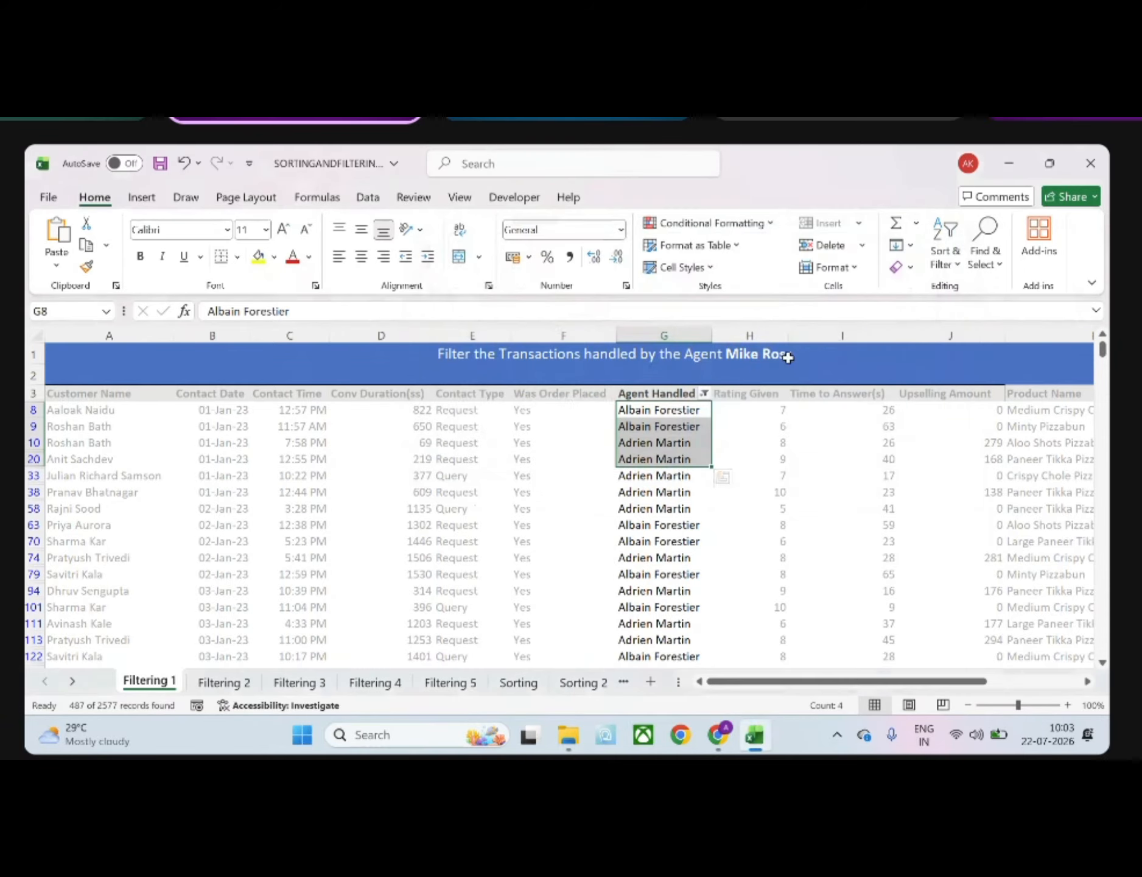
{"action": "left_click", "coordinate": [705, 394]}
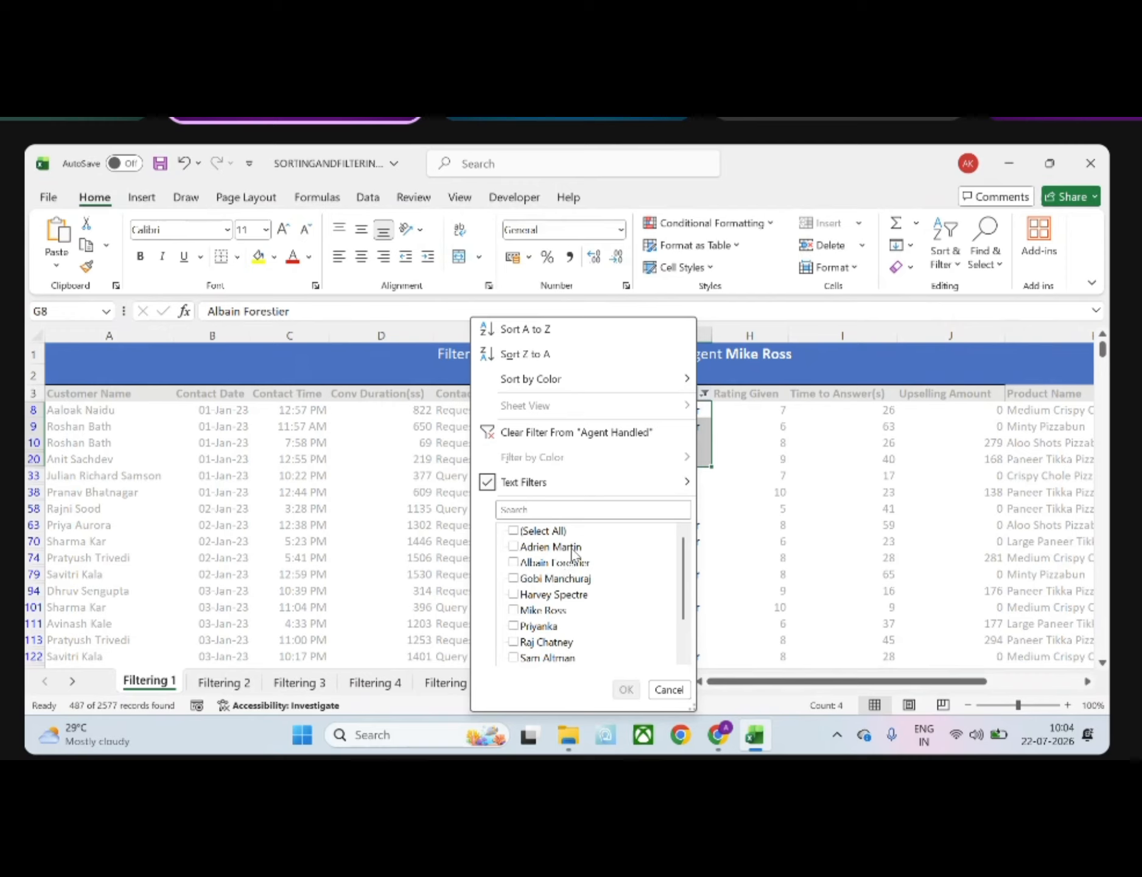
{"action": "mouse_move", "coordinate": [565, 491]}
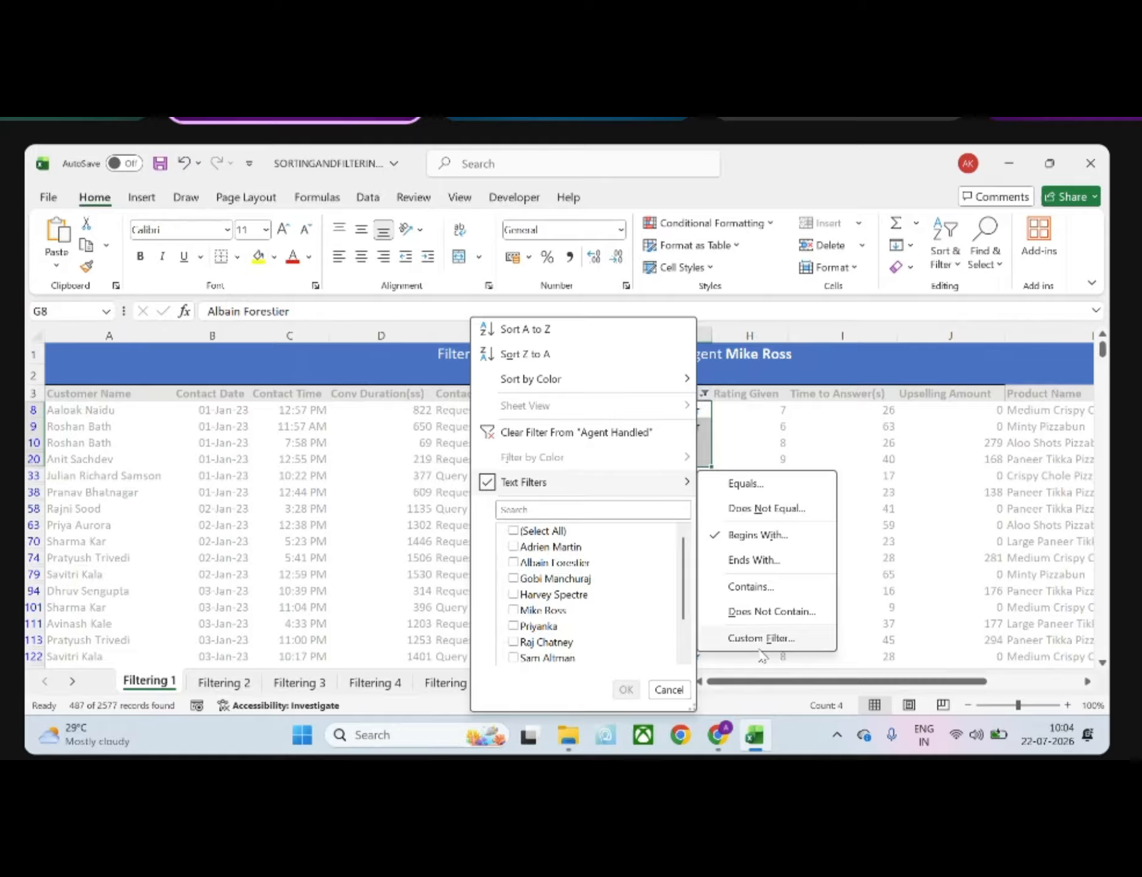
{"action": "left_click", "coordinate": [770, 451]}
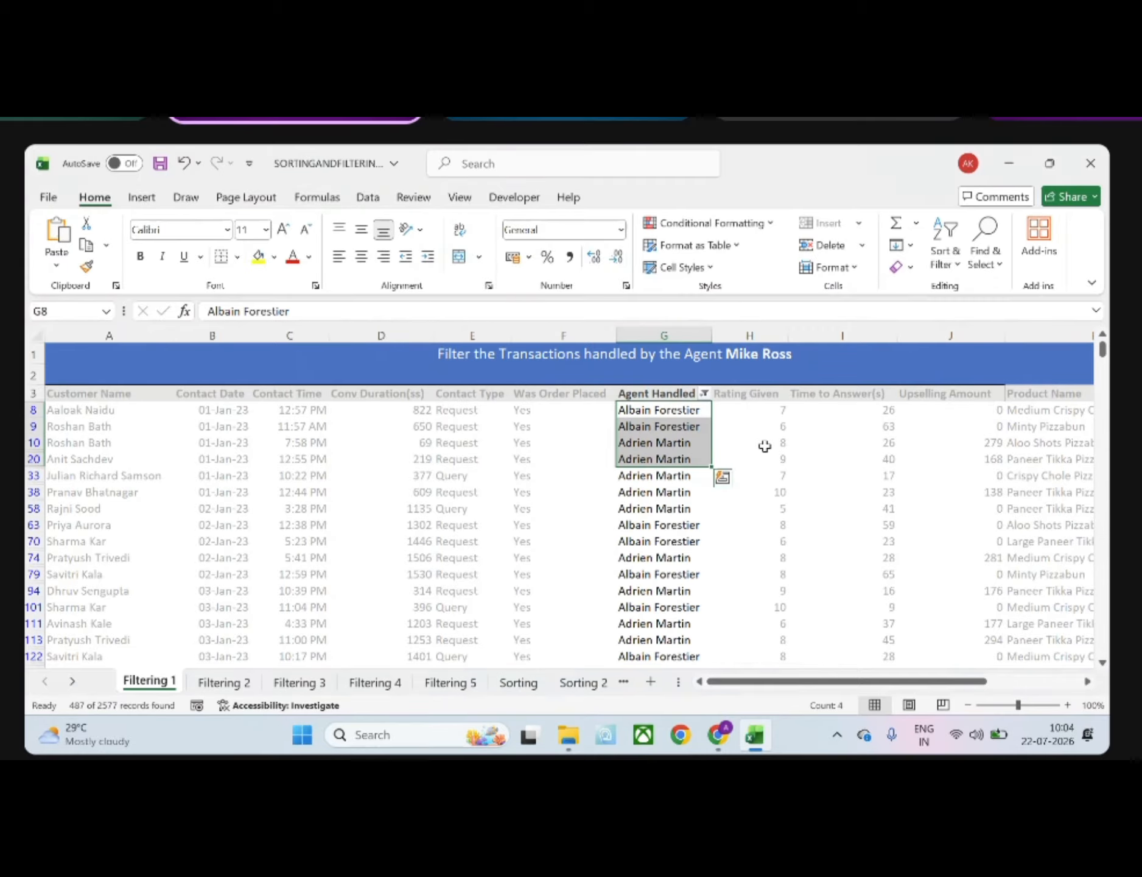
Convert the whole data range A3:L2580 into a table with headers, using a light blue table style
{"action": "left_click", "coordinate": [388, 458]}
{"action": "key", "text": "ctrl+a"}
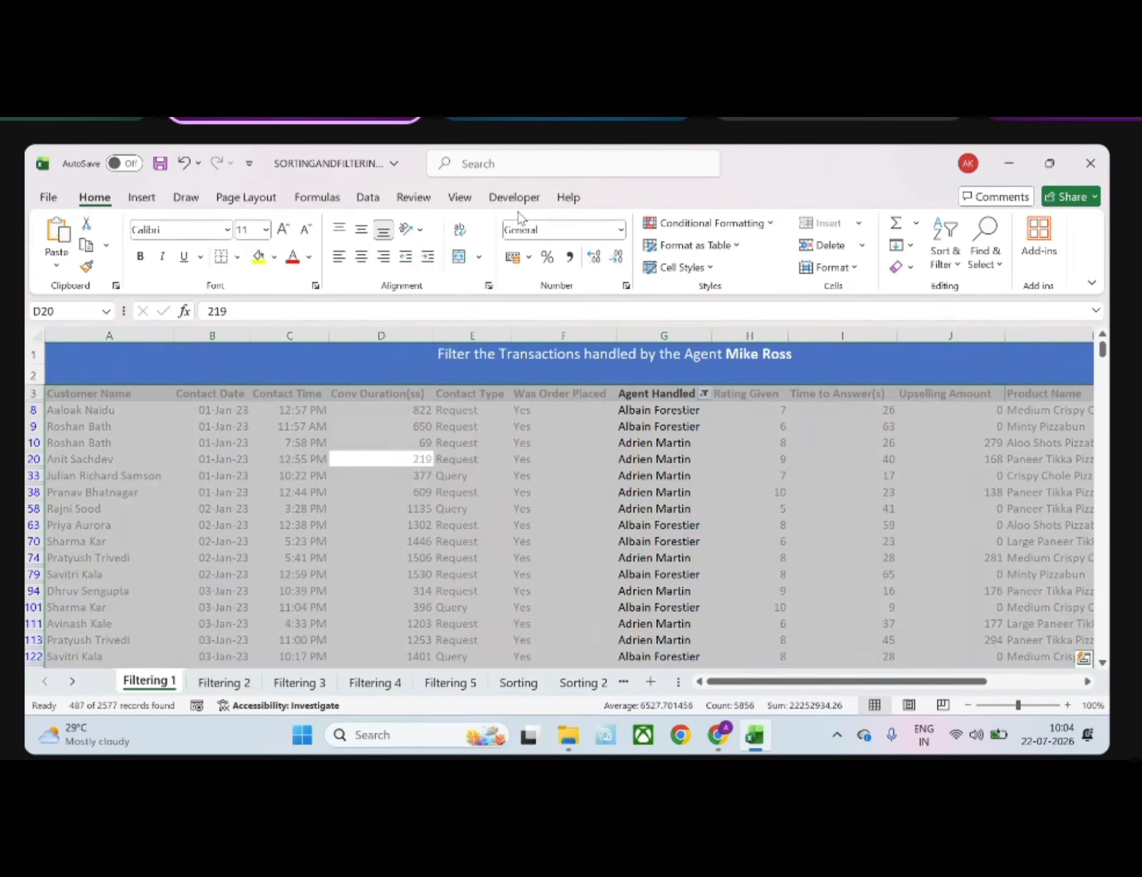
{"action": "left_click", "coordinate": [693, 245]}
{"action": "left_click", "coordinate": [723, 339]}
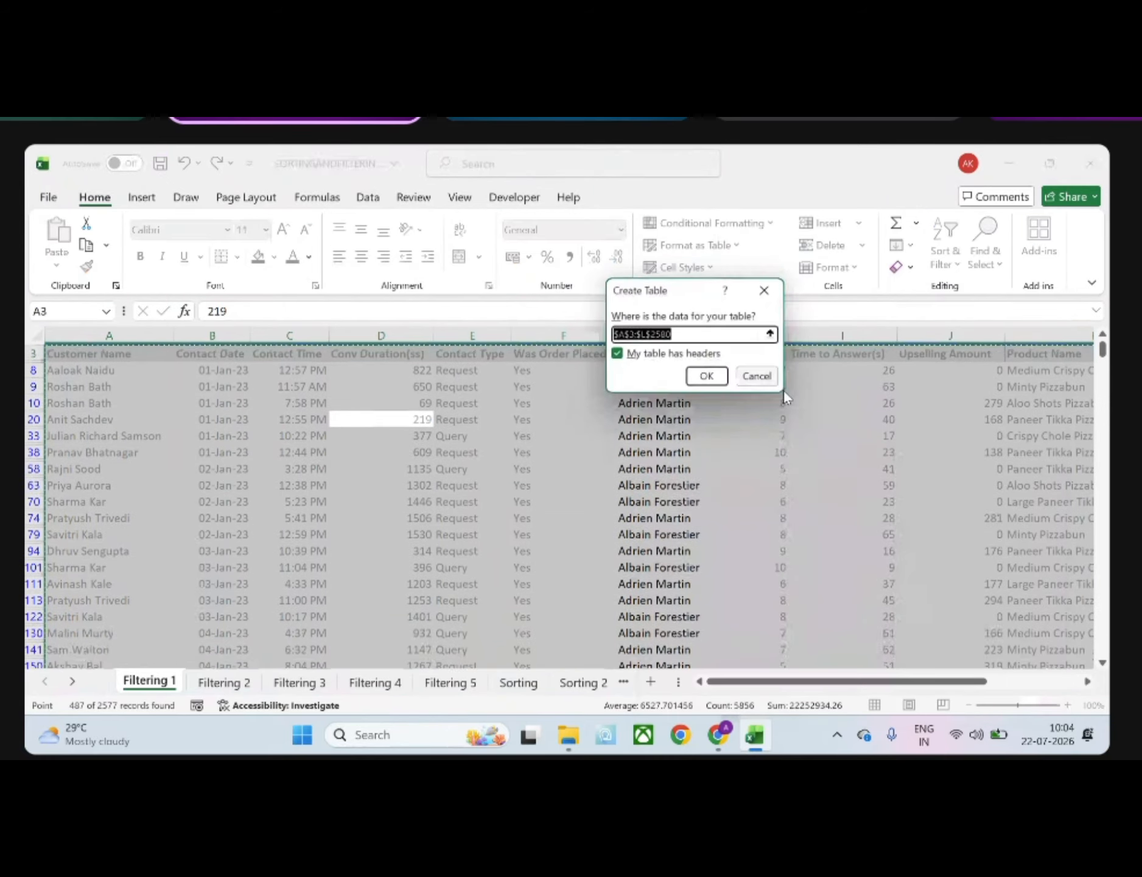
{"action": "left_click", "coordinate": [707, 377]}
{"action": "left_click", "coordinate": [400, 518]}
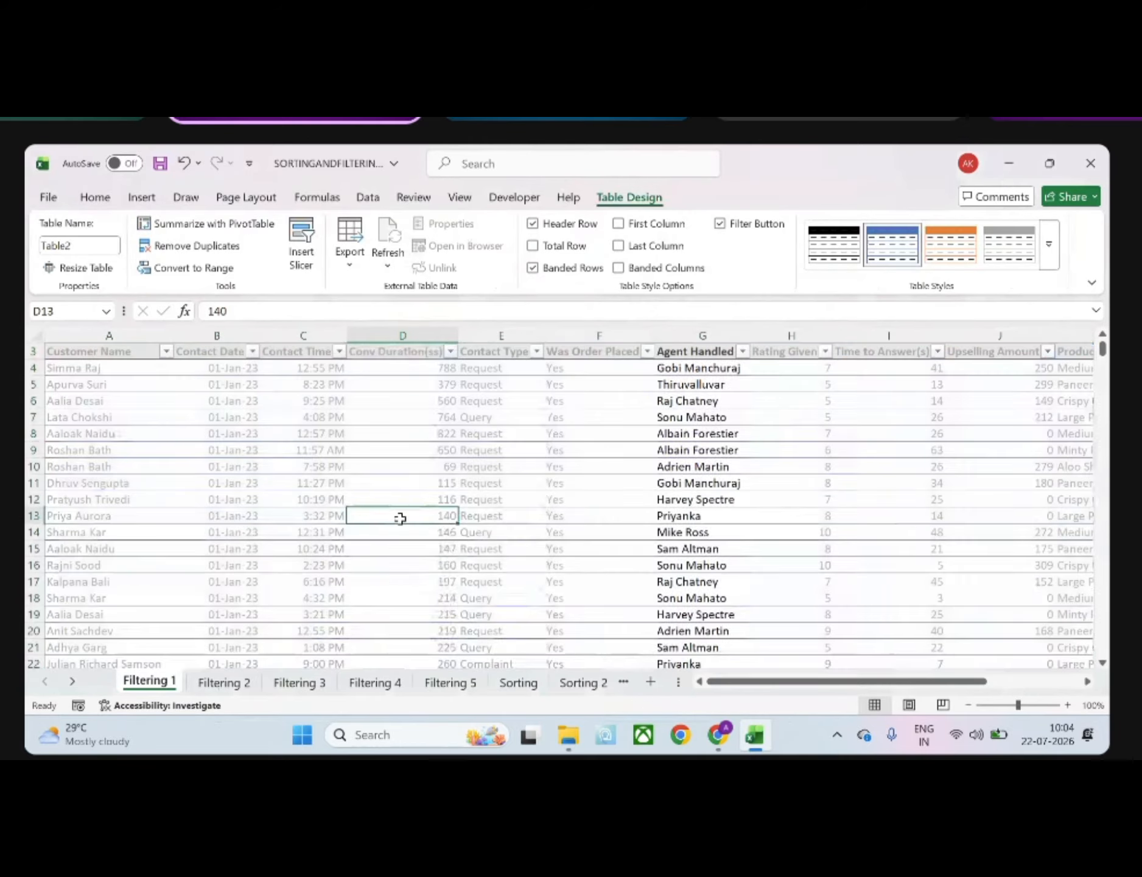
{"action": "scroll", "coordinate": [400, 518], "scroll_direction": "up", "scroll_amount": 1}
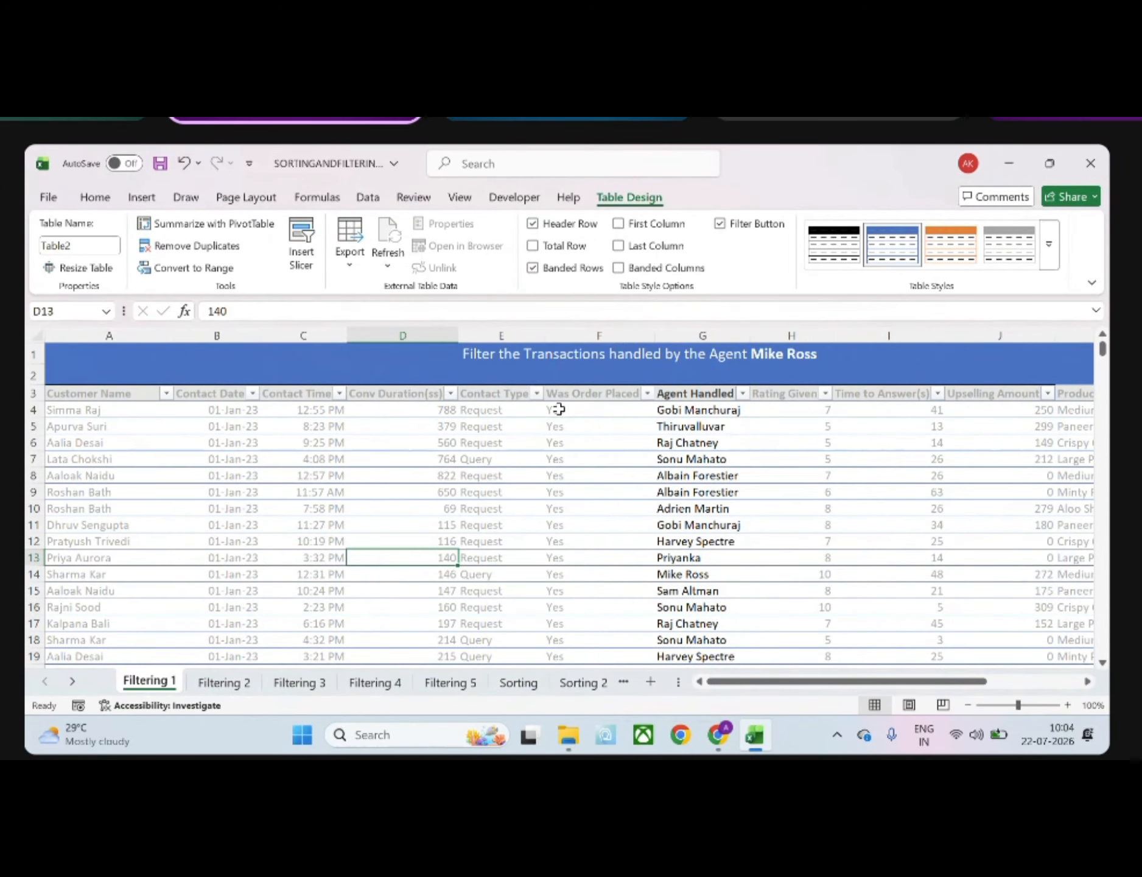
Compare the text filter conditions offered for the Agent Handled column with the number filter conditions for Contact Time
{"action": "left_click", "coordinate": [741, 394]}
{"action": "mouse_move", "coordinate": [594, 482]}
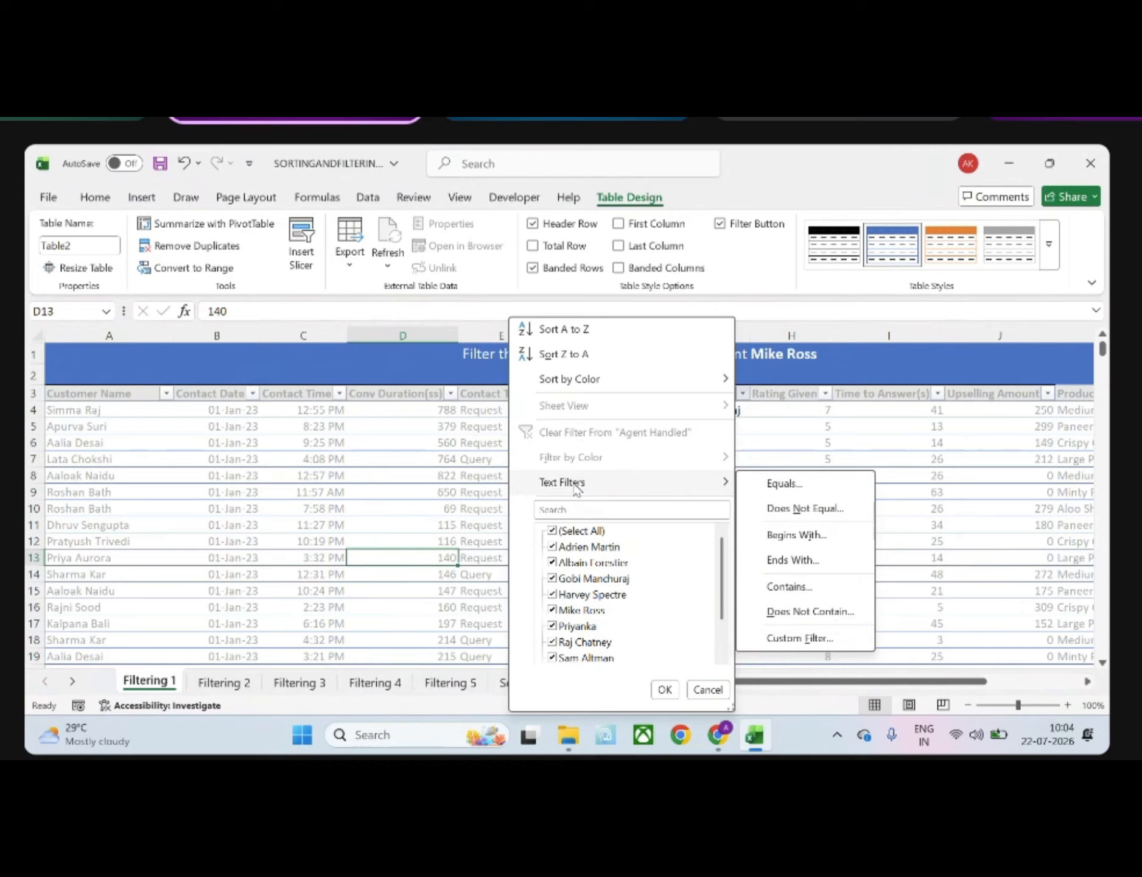
{"action": "left_click", "coordinate": [424, 501]}
{"action": "left_click", "coordinate": [339, 394]}
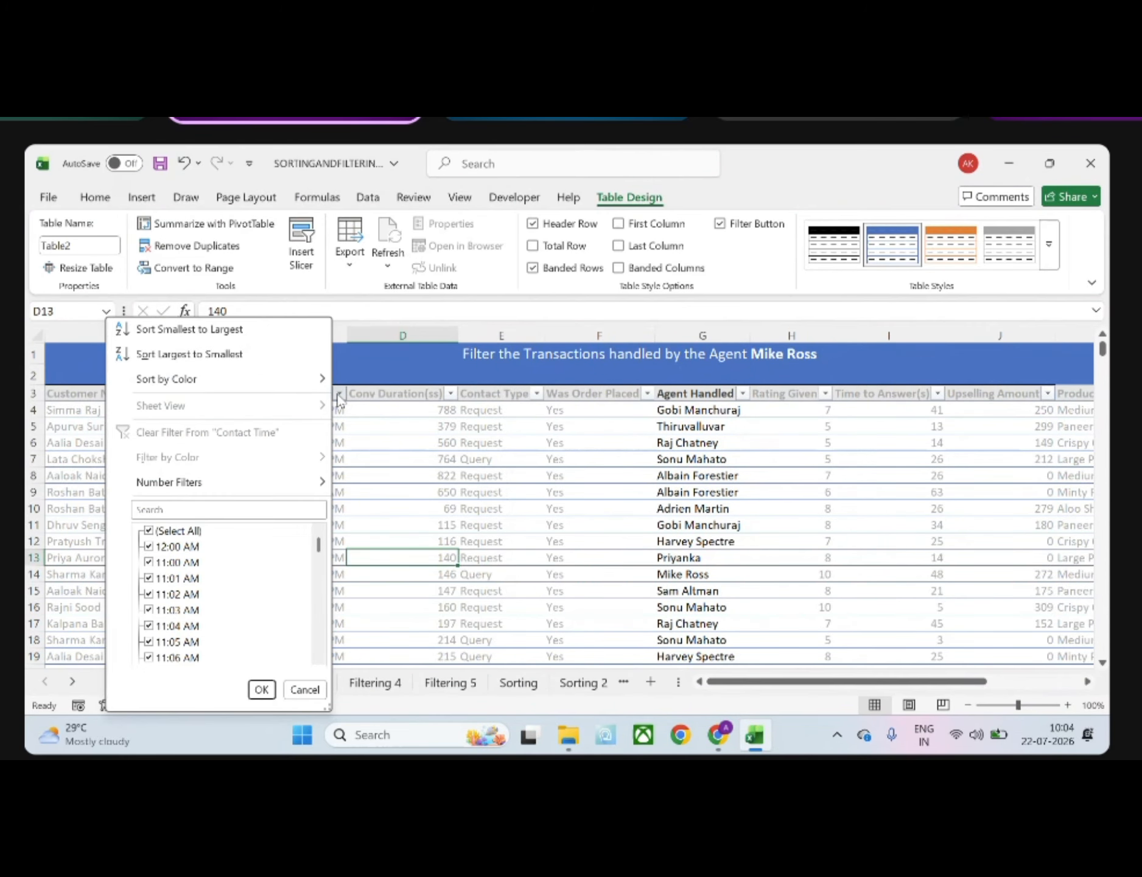
{"action": "mouse_move", "coordinate": [252, 487]}
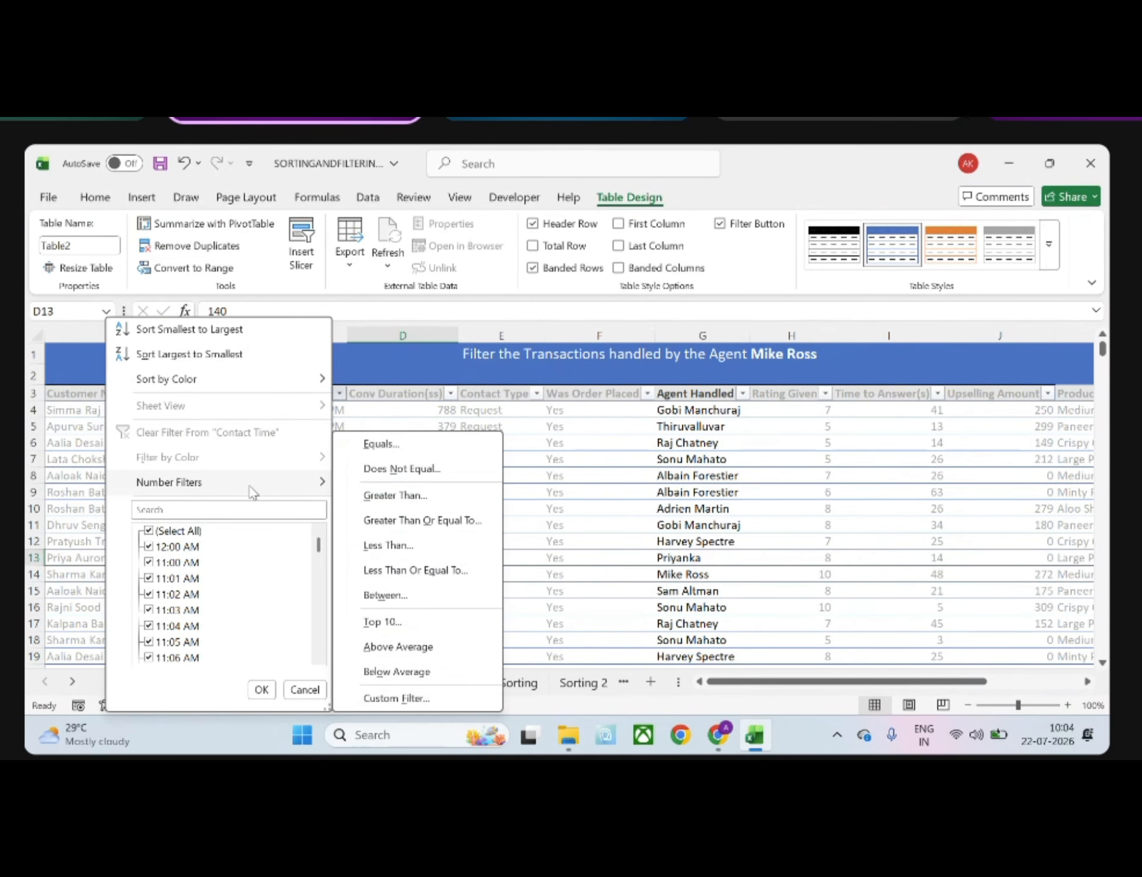
Compare the date filter conditions offered for the Contact Date column with the number filter conditions for Rating Given
{"action": "left_click", "coordinate": [571, 495]}
{"action": "left_click", "coordinate": [250, 412]}
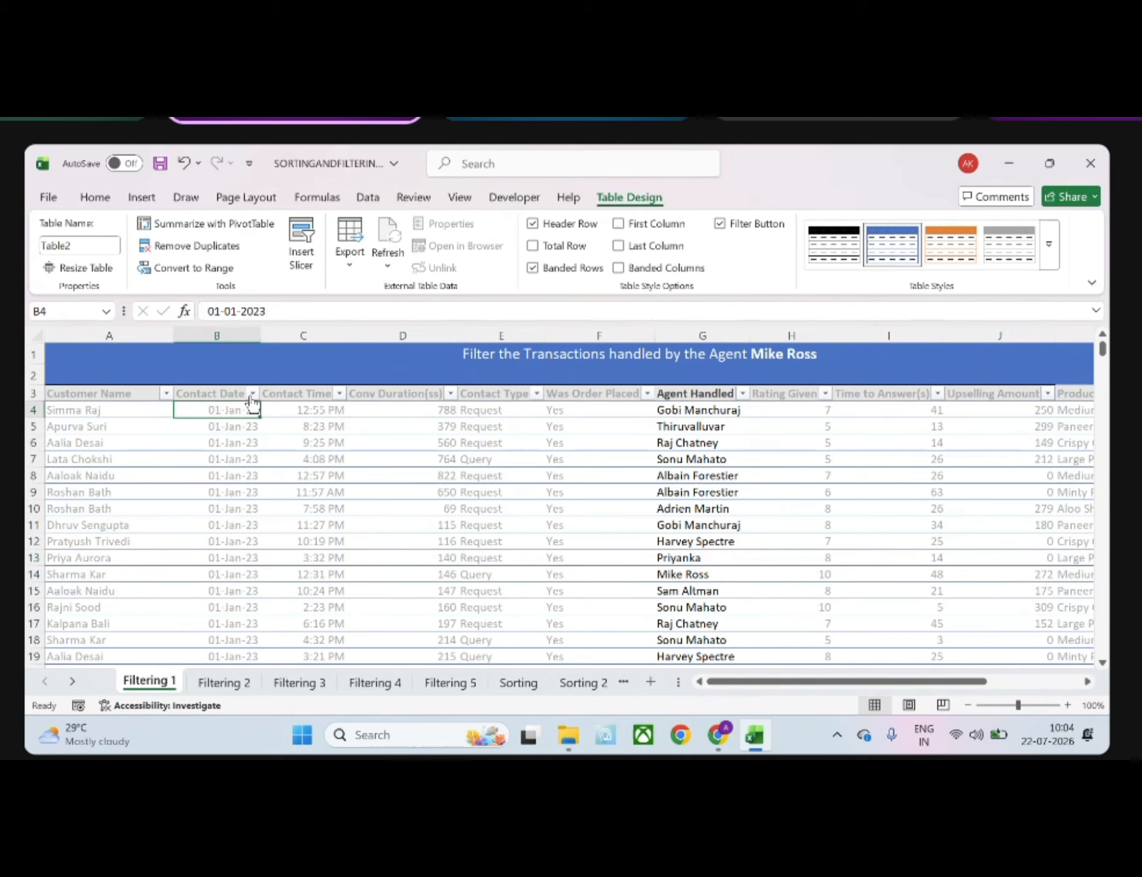
{"action": "left_click", "coordinate": [252, 395]}
{"action": "mouse_move", "coordinate": [299, 484]}
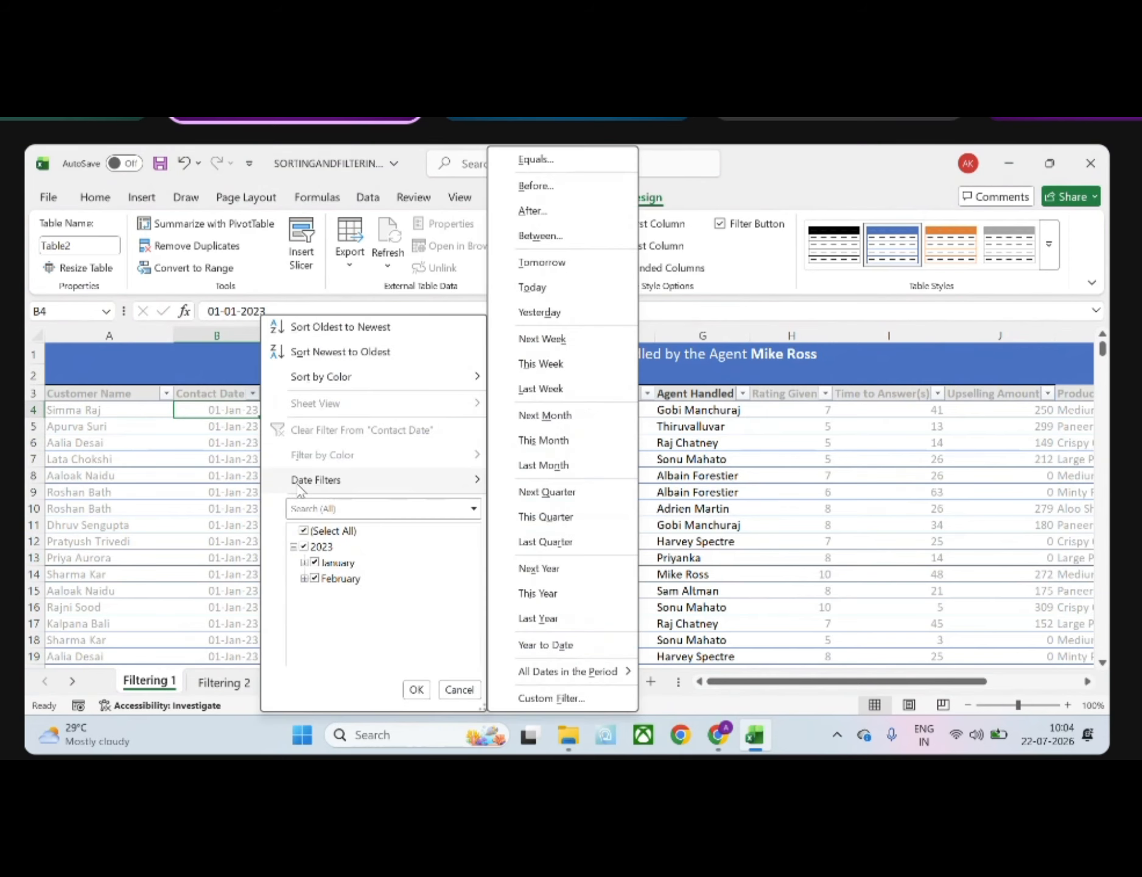
{"action": "left_click", "coordinate": [637, 472]}
{"action": "left_click", "coordinate": [825, 396]}
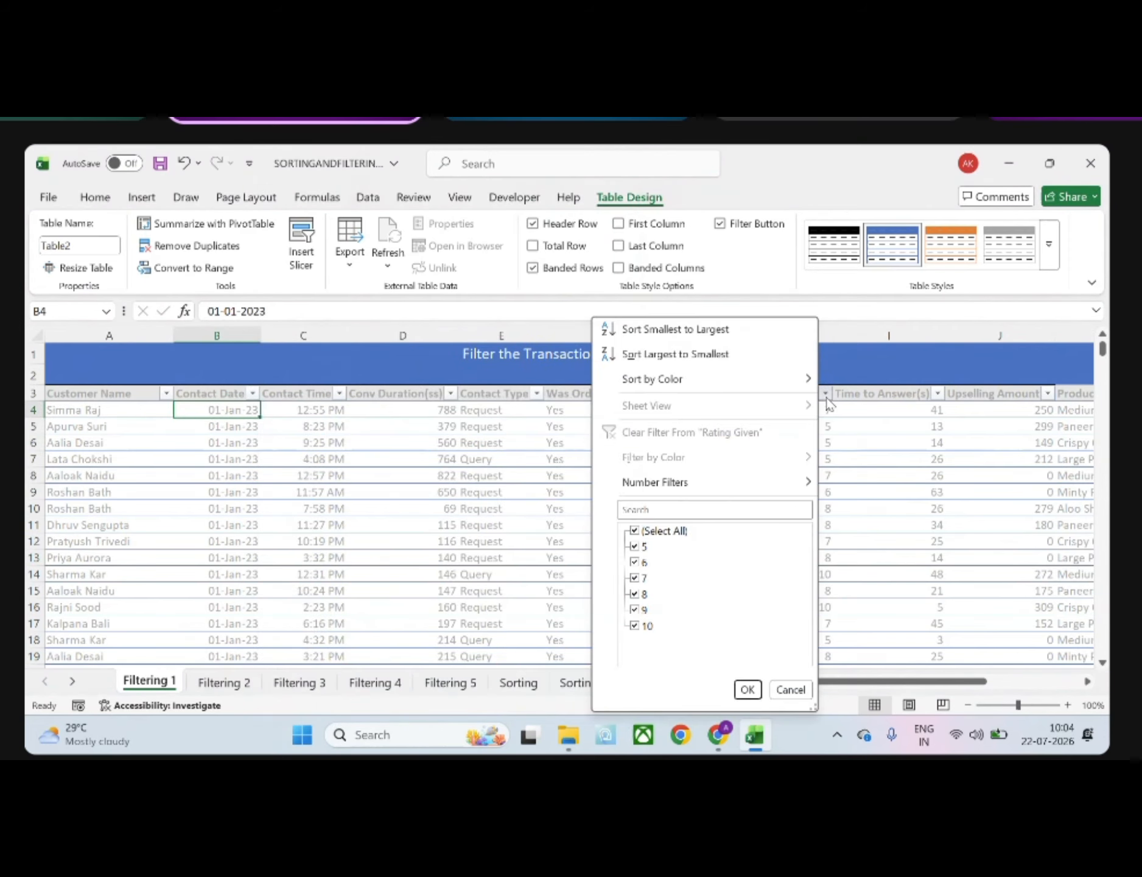
{"action": "mouse_move", "coordinate": [687, 492]}
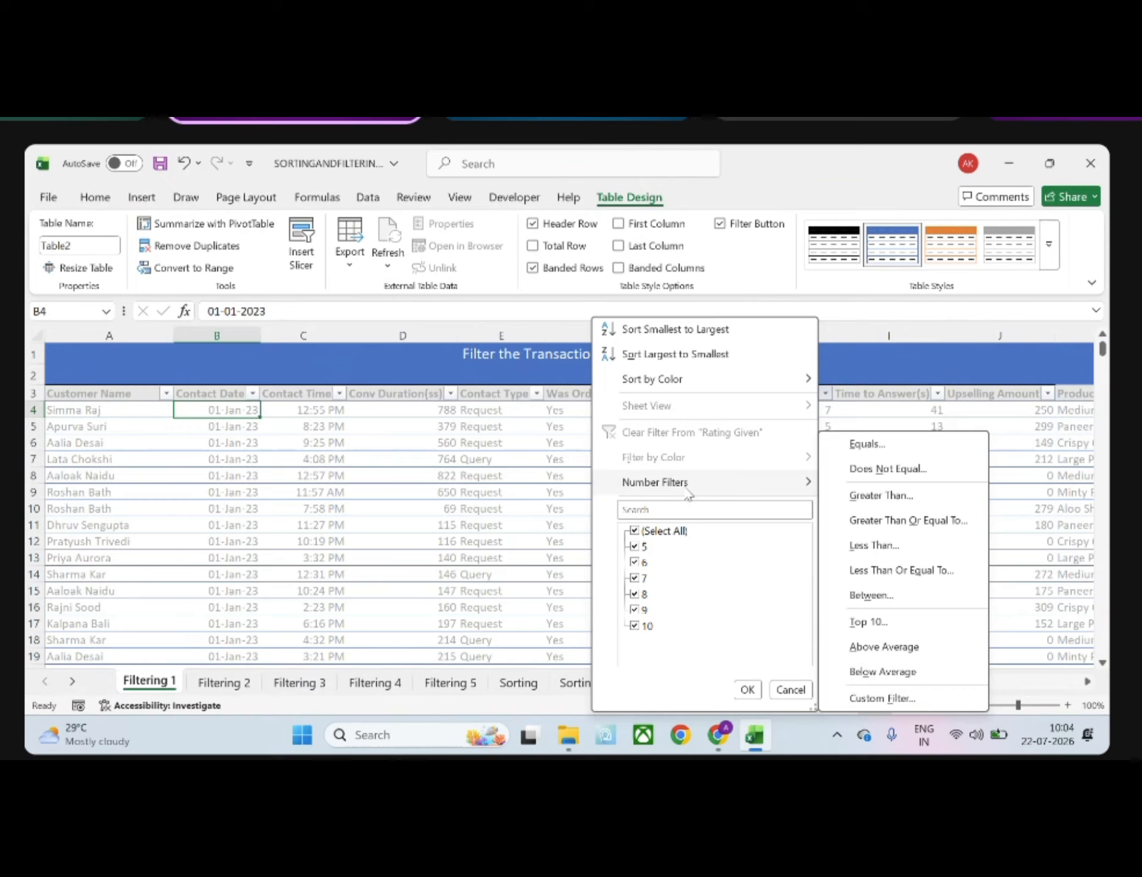
{"action": "left_click", "coordinate": [516, 538]}
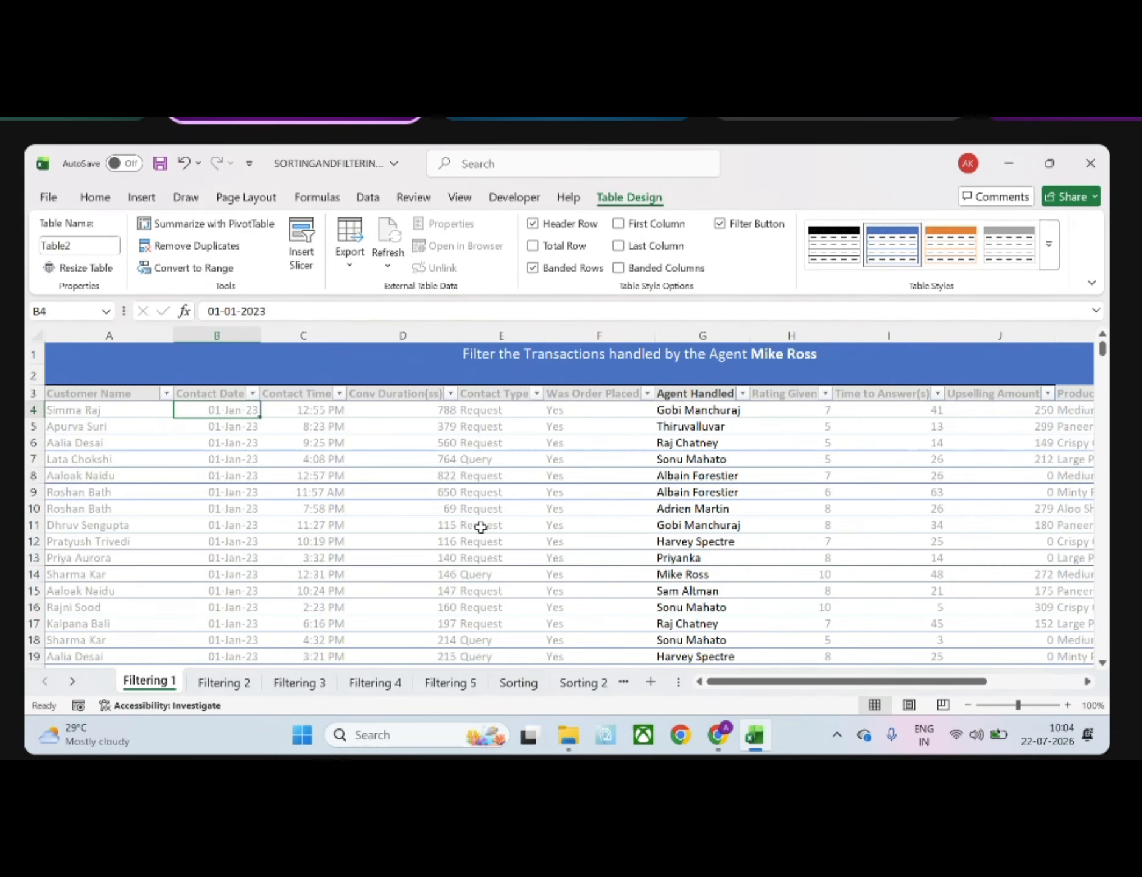
{"action": "left_click", "coordinate": [696, 391]}
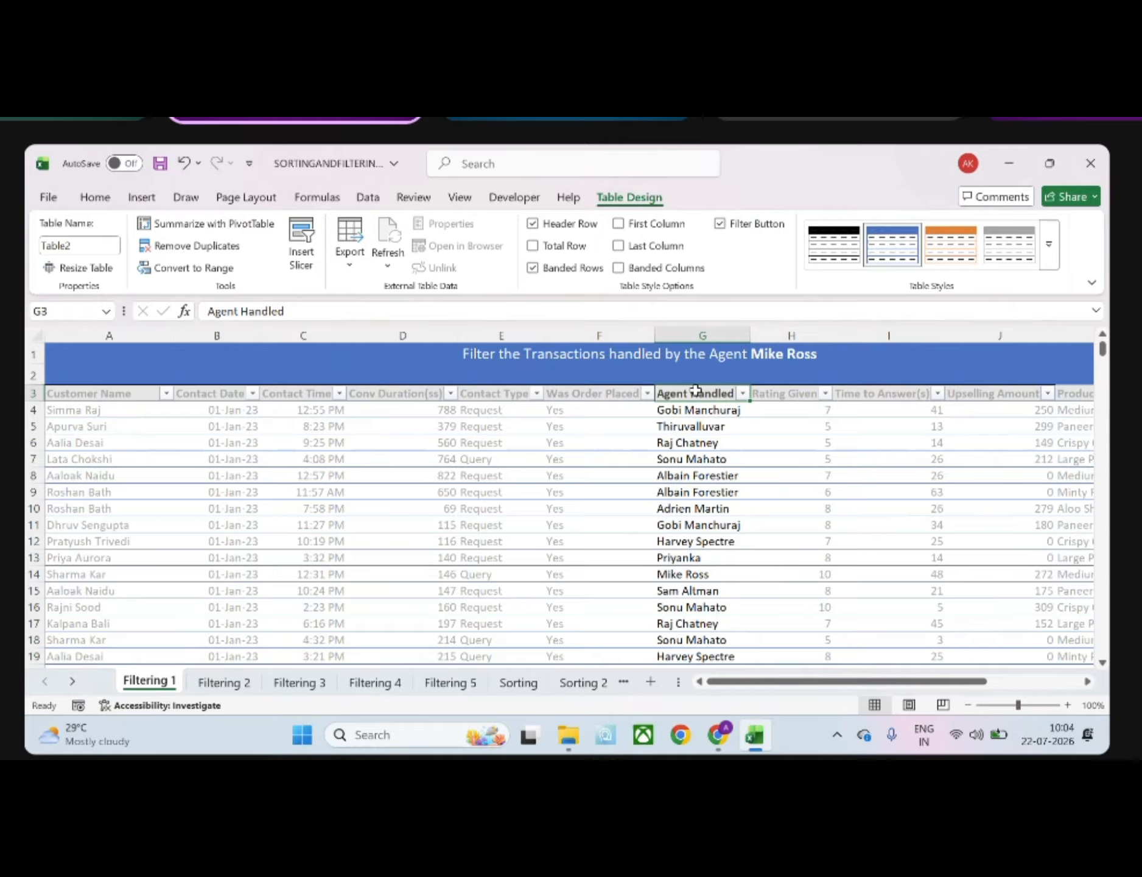
{"action": "left_click", "coordinate": [209, 391]}
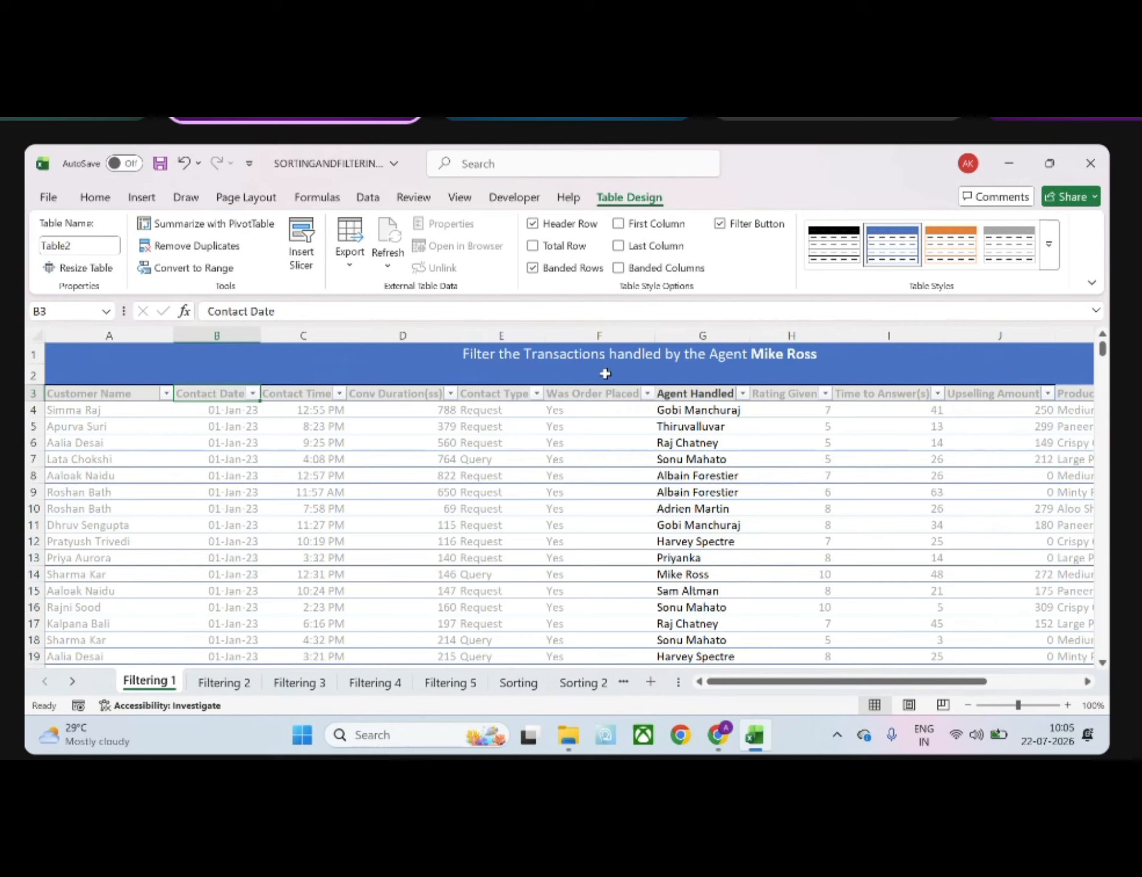
Sort the table by Agent Handled from A to Z and undo the accidental widening of the Was Order Placed column
{"action": "left_click", "coordinate": [691, 394]}
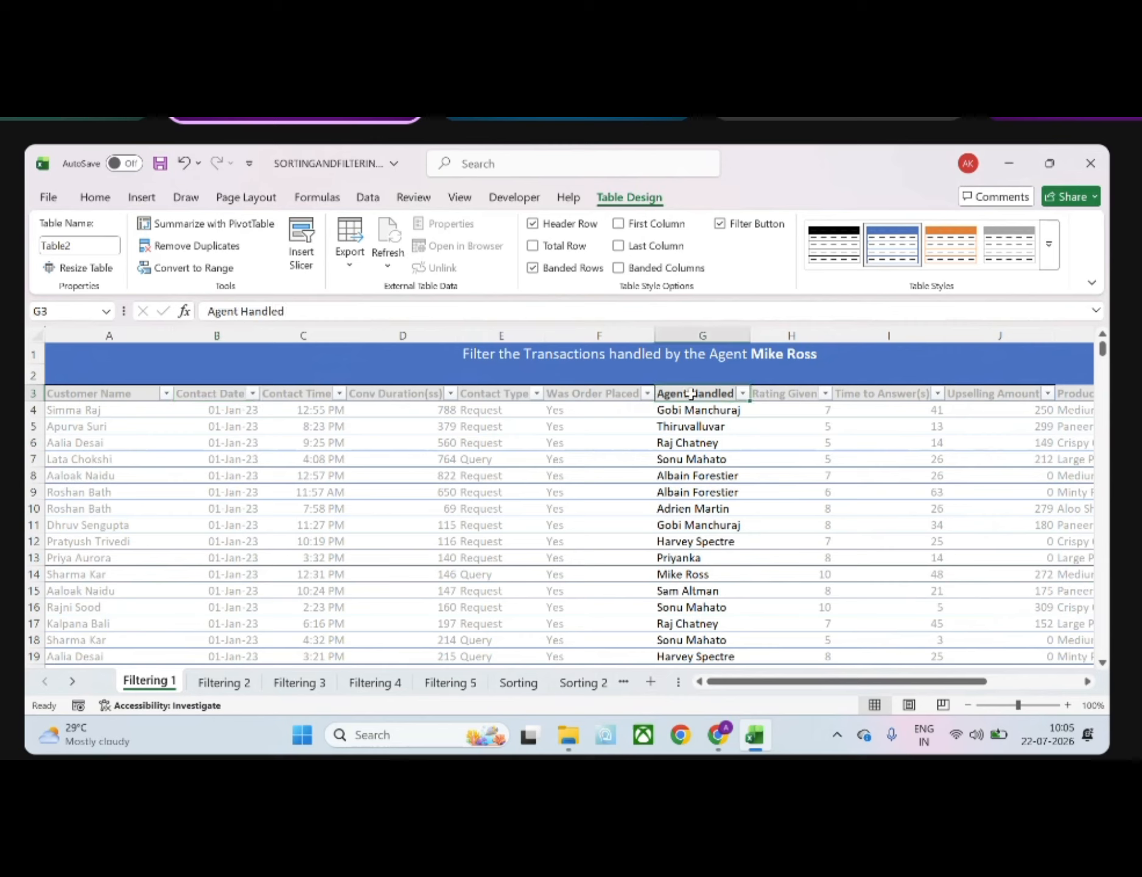
{"action": "left_click", "coordinate": [743, 393]}
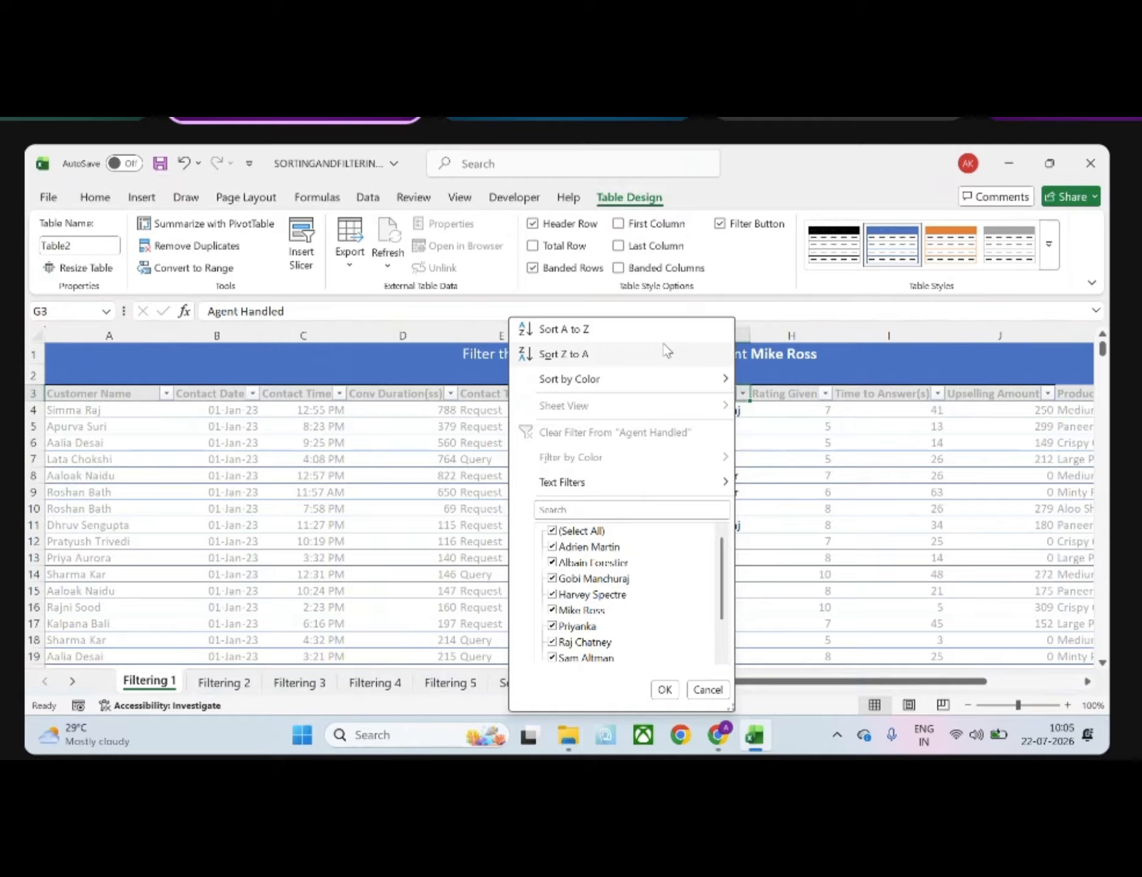
{"action": "left_click", "coordinate": [648, 329]}
{"action": "left_click_drag", "start_coordinate": [648, 329], "coordinate": [686, 332]}
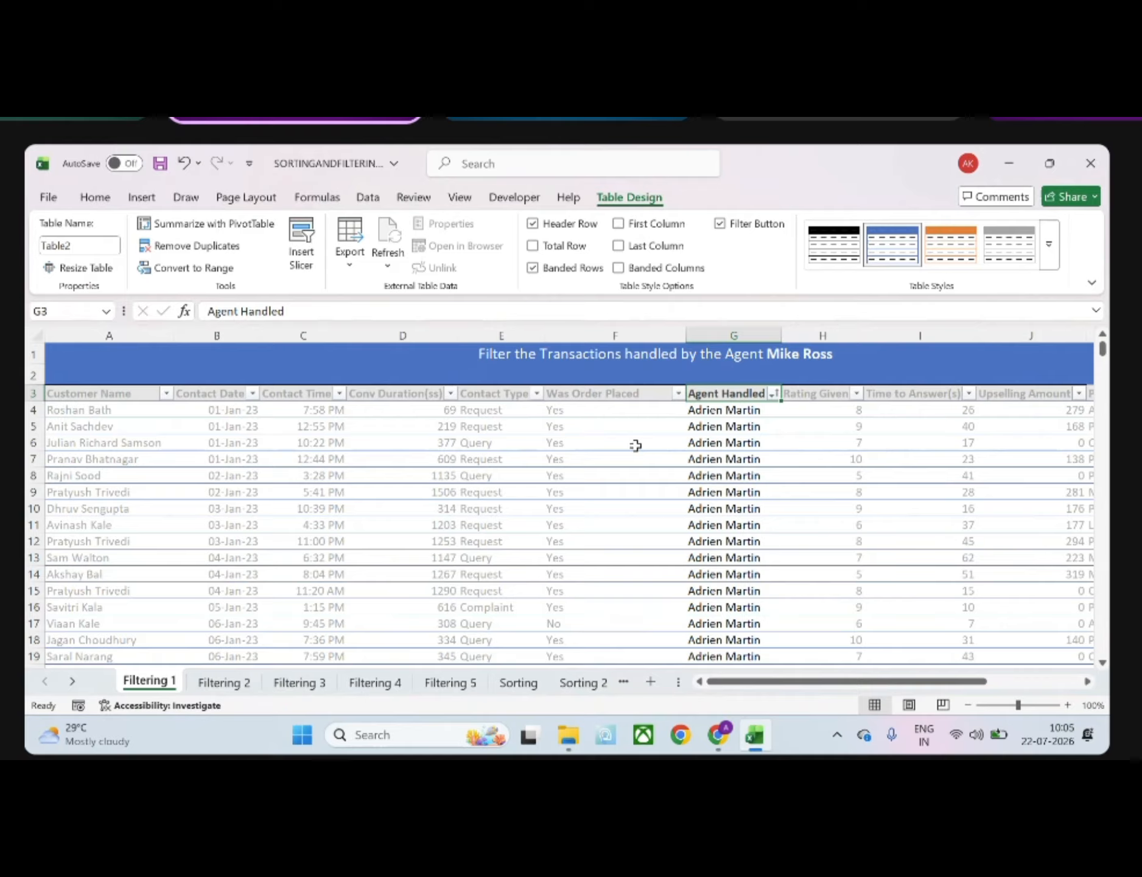
{"action": "key", "text": "ctrl+z"}
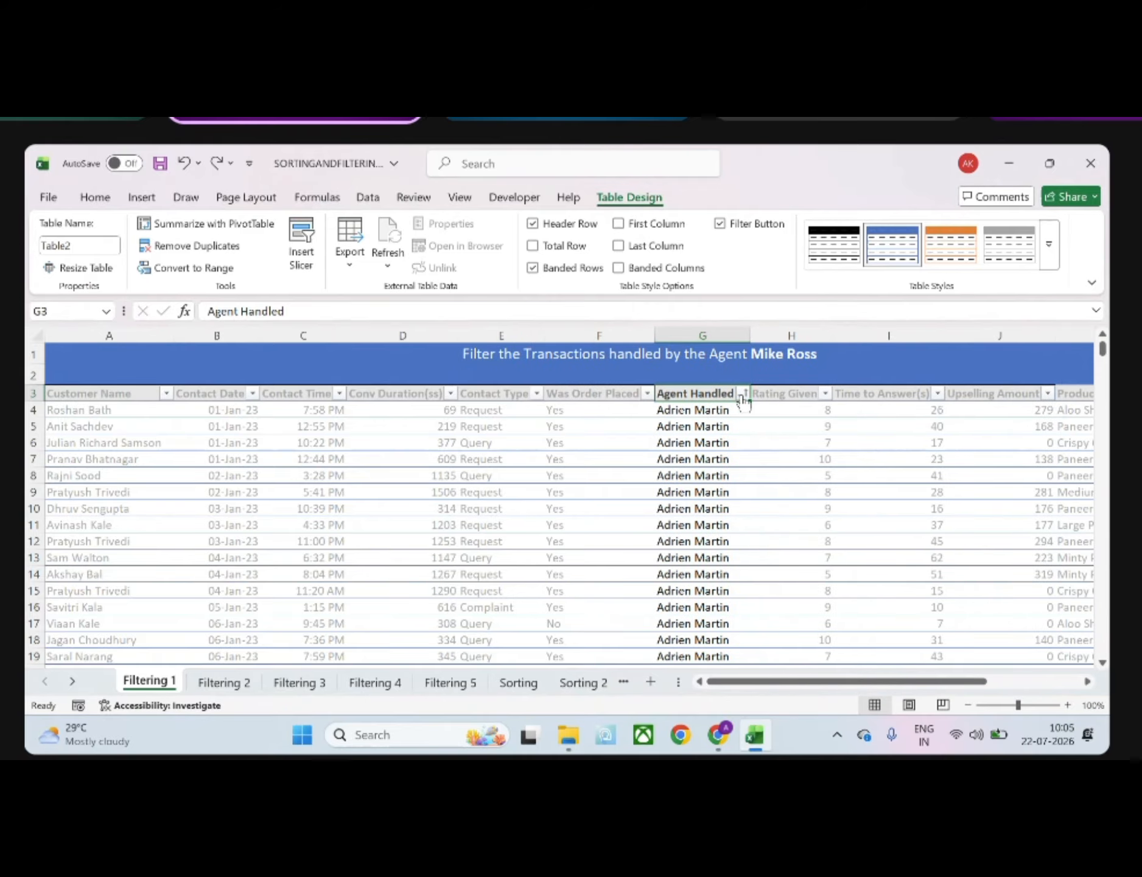
{"action": "left_click", "coordinate": [743, 395]}
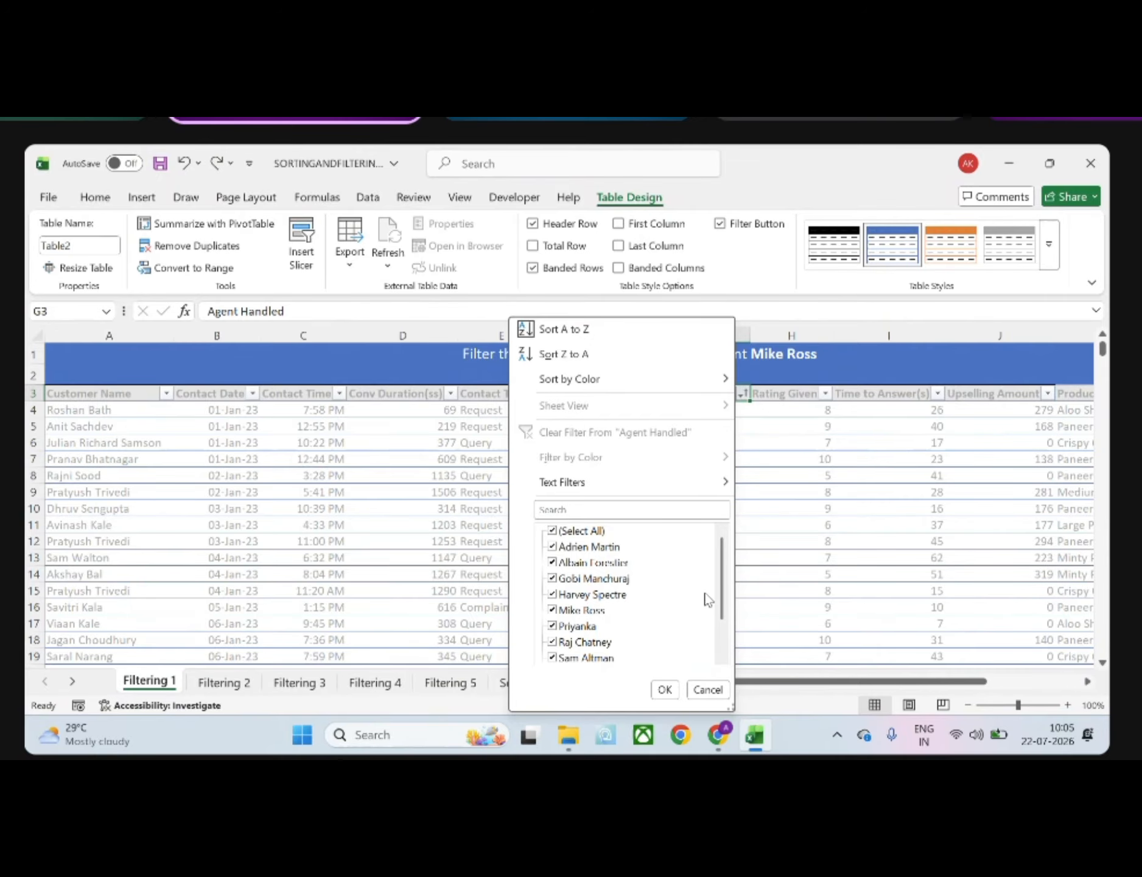
{"action": "left_click", "coordinate": [847, 551]}
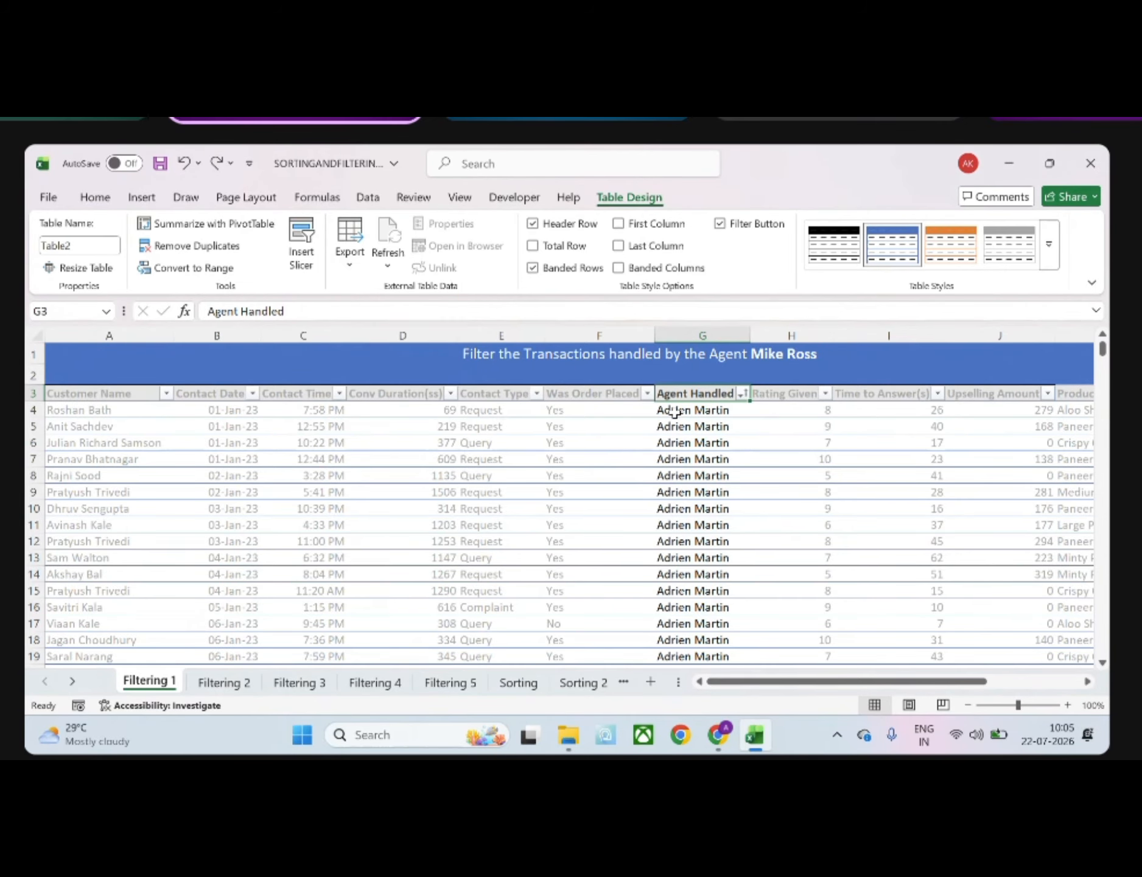
On the Filtering 2 sheet, select the Contact Date column from its header down to the last record and add a filter to it
{"action": "left_click", "coordinate": [225, 683]}
{"action": "left_click", "coordinate": [575, 509]}
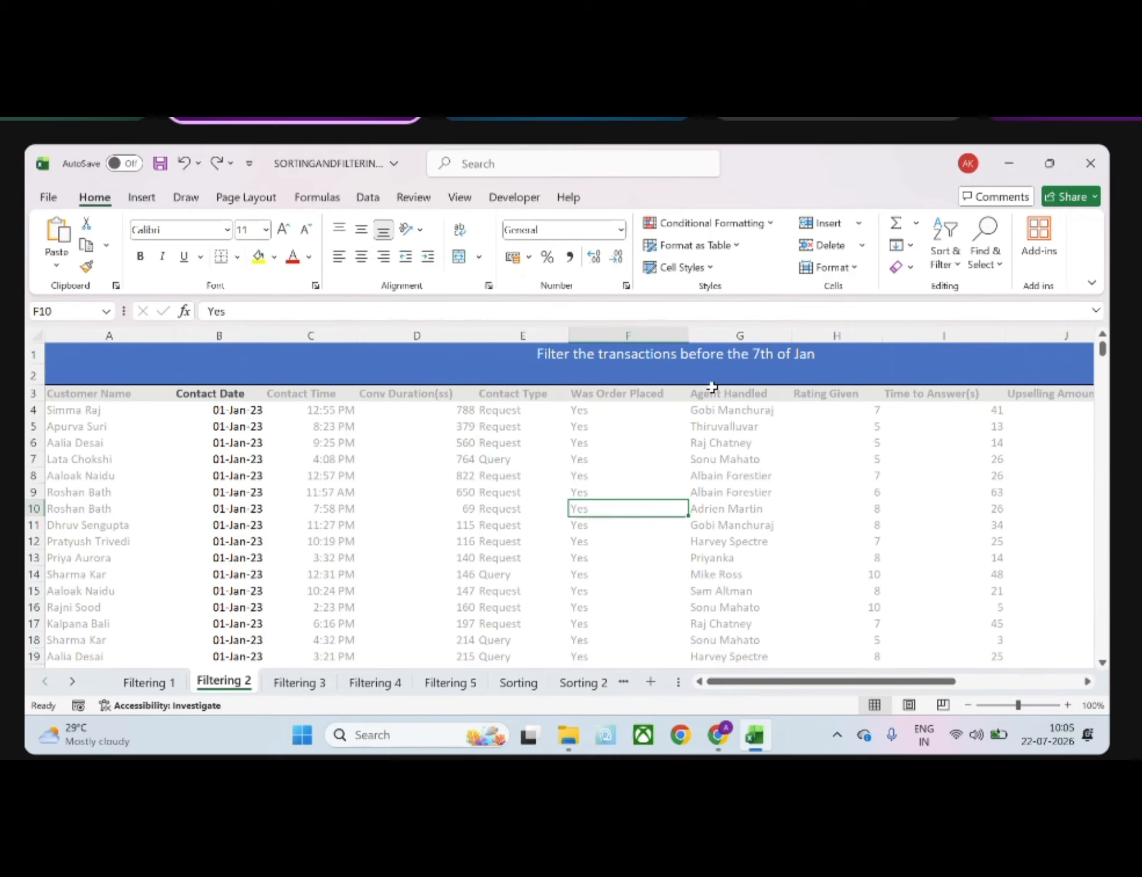
{"action": "left_click", "coordinate": [234, 394]}
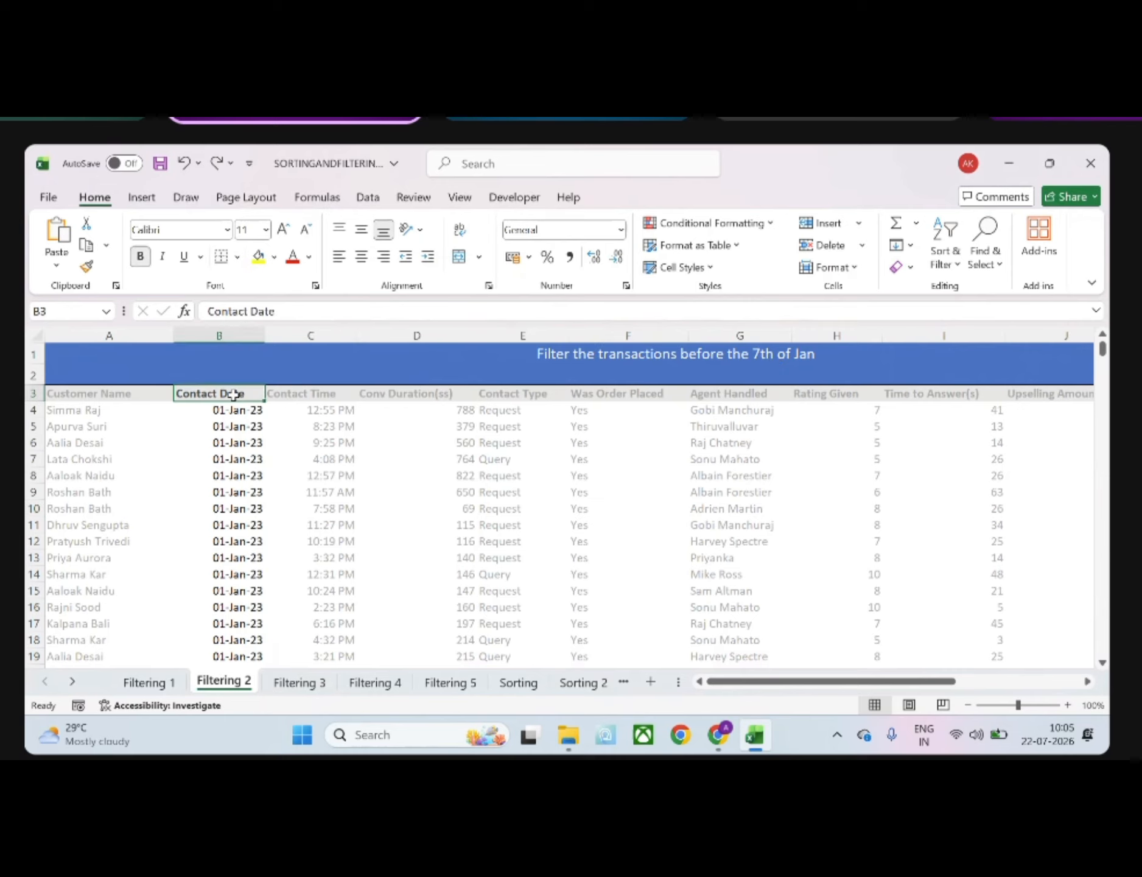
{"action": "key", "text": "ctrl+shift+Down"}
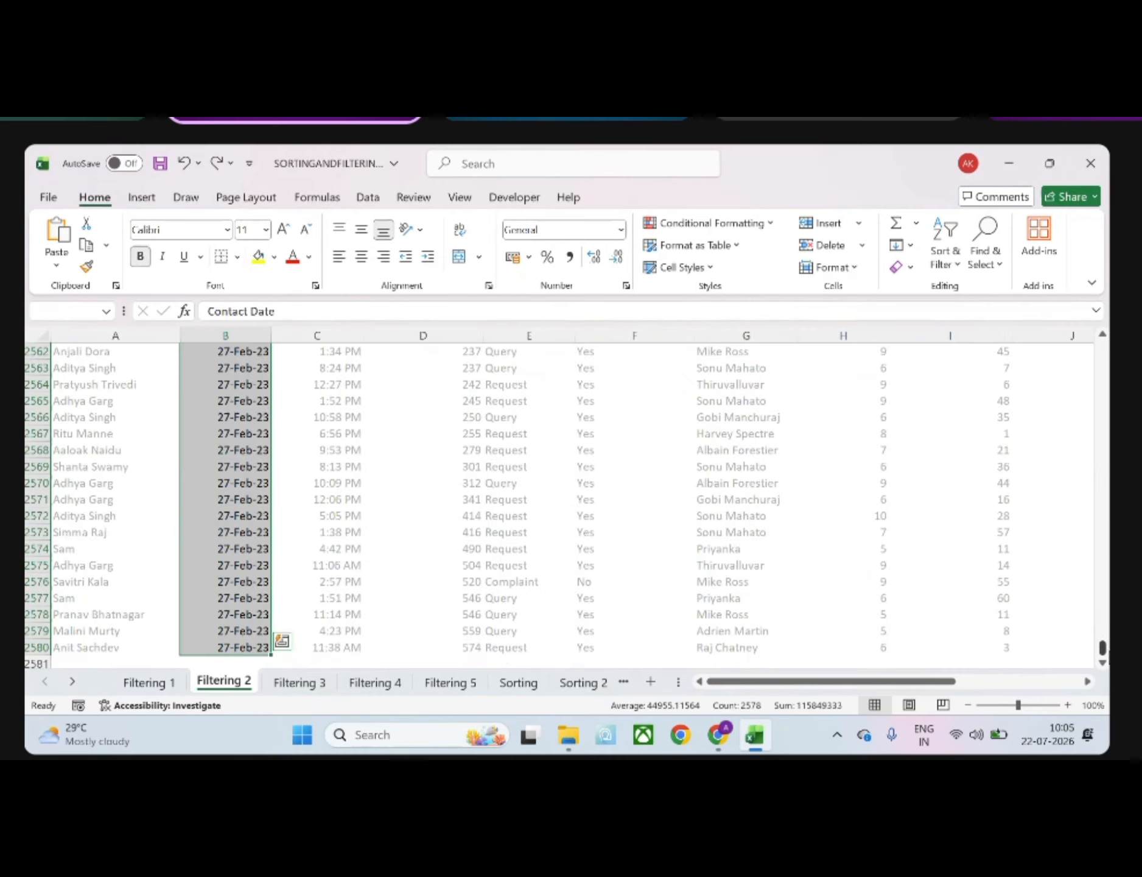
{"action": "left_click_drag", "start_coordinate": [1102, 649], "coordinate": [1102, 348]}
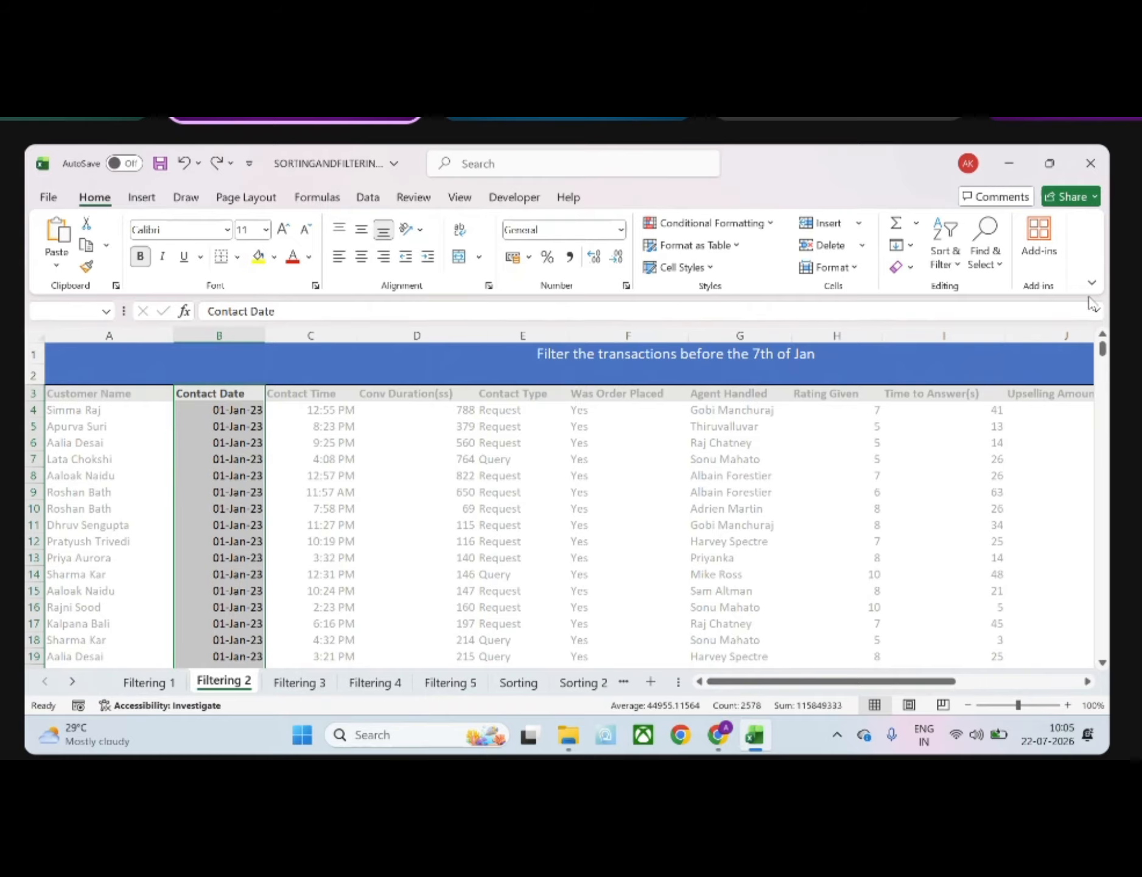
{"action": "mouse_move", "coordinate": [1104, 345]}
{"action": "left_mouse_down"}
{"action": "mouse_move", "coordinate": [1107, 669]}
{"action": "mouse_move", "coordinate": [1104, 348]}
{"action": "left_mouse_up"}
{"action": "left_click", "coordinate": [951, 266]}
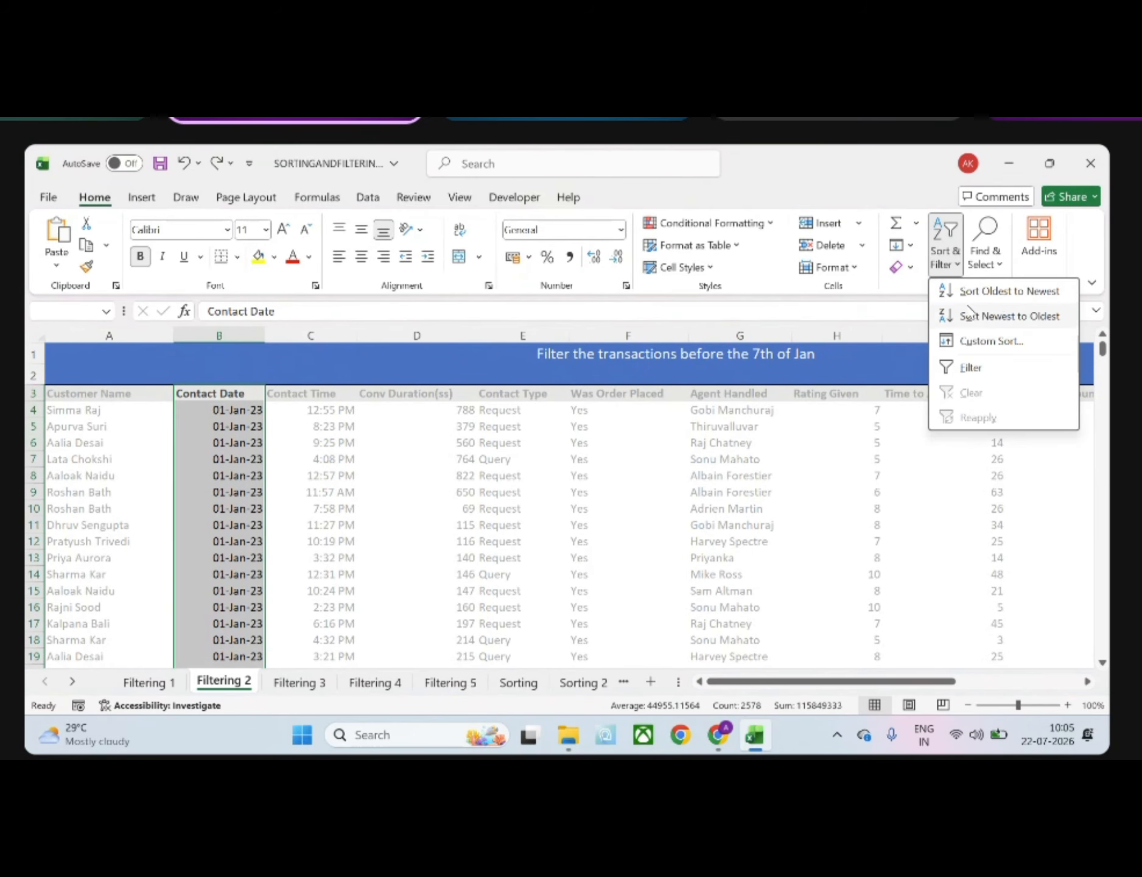
{"action": "left_click", "coordinate": [973, 365]}
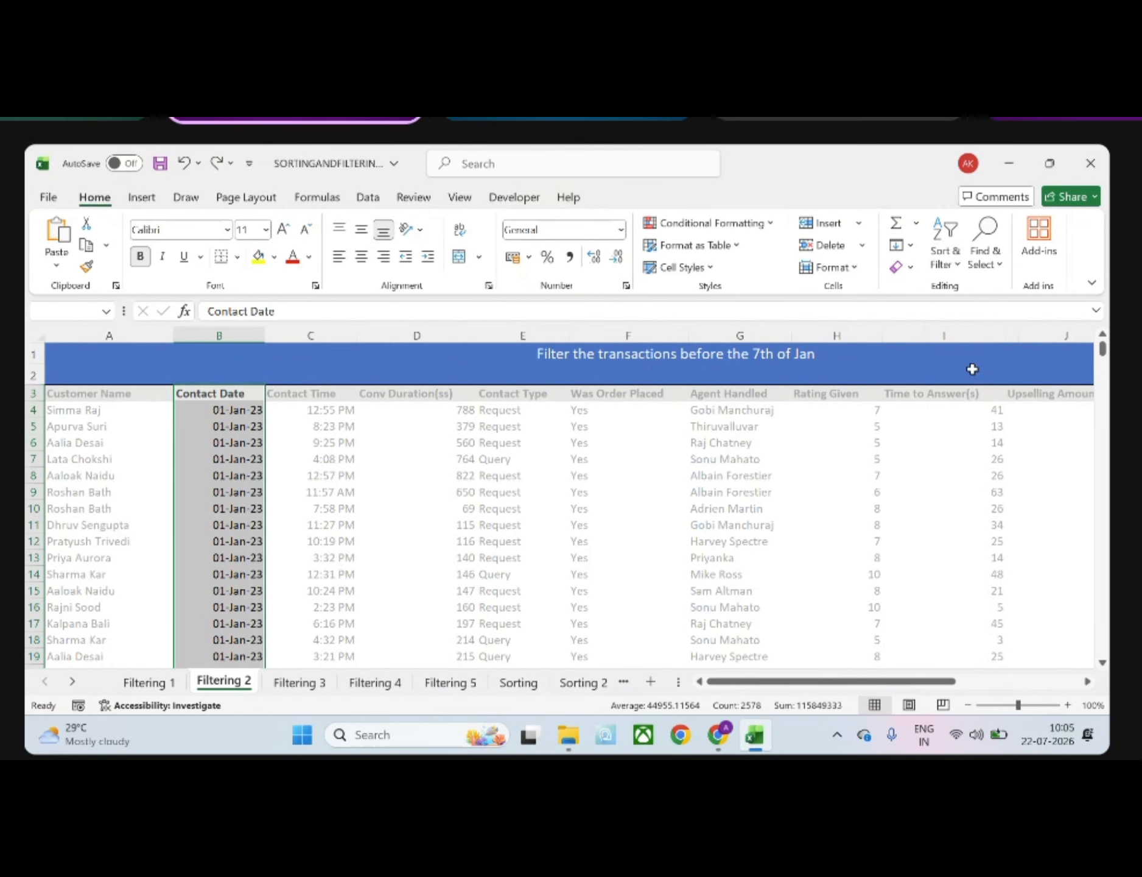
Try ticking only January in the Contact Date filter list, and reselect all dates without applying
{"action": "left_click", "coordinate": [257, 394]}
{"action": "mouse_move", "coordinate": [132, 481]}
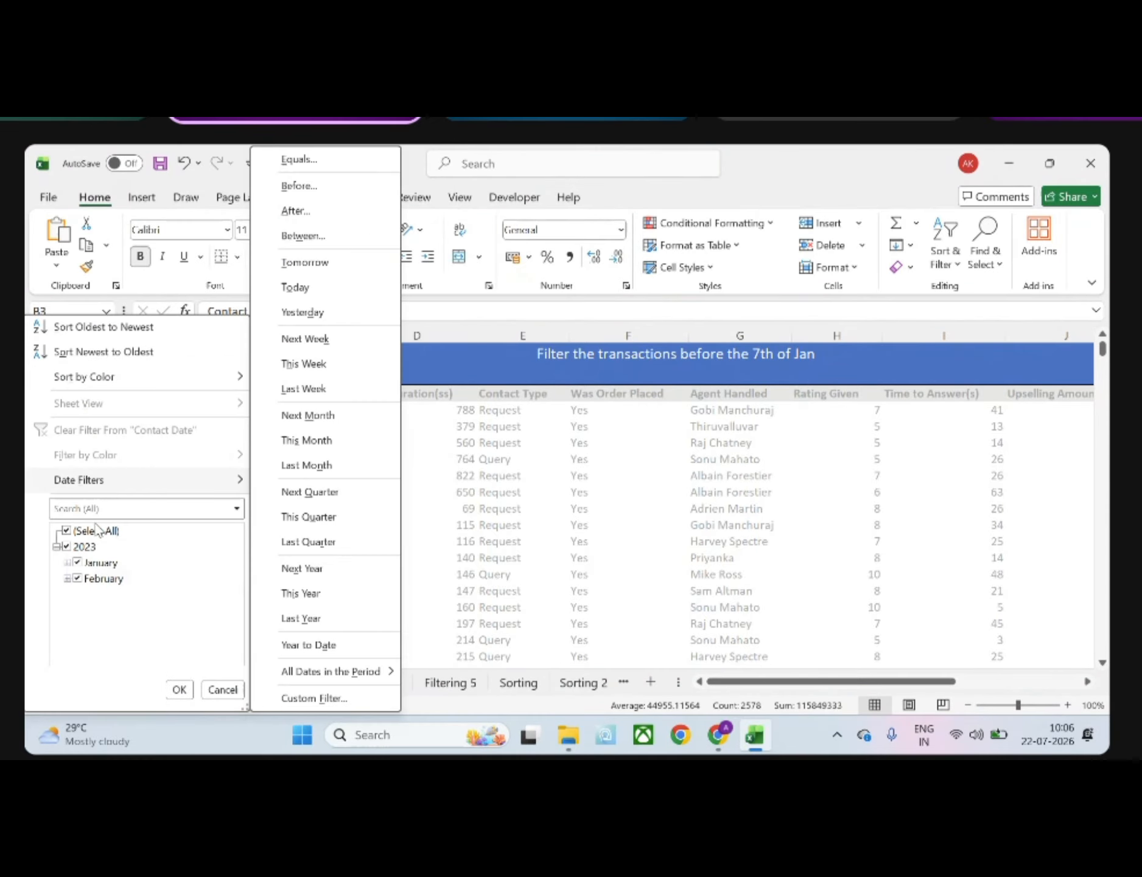
{"action": "left_click", "coordinate": [69, 531]}
{"action": "left_click", "coordinate": [78, 562]}
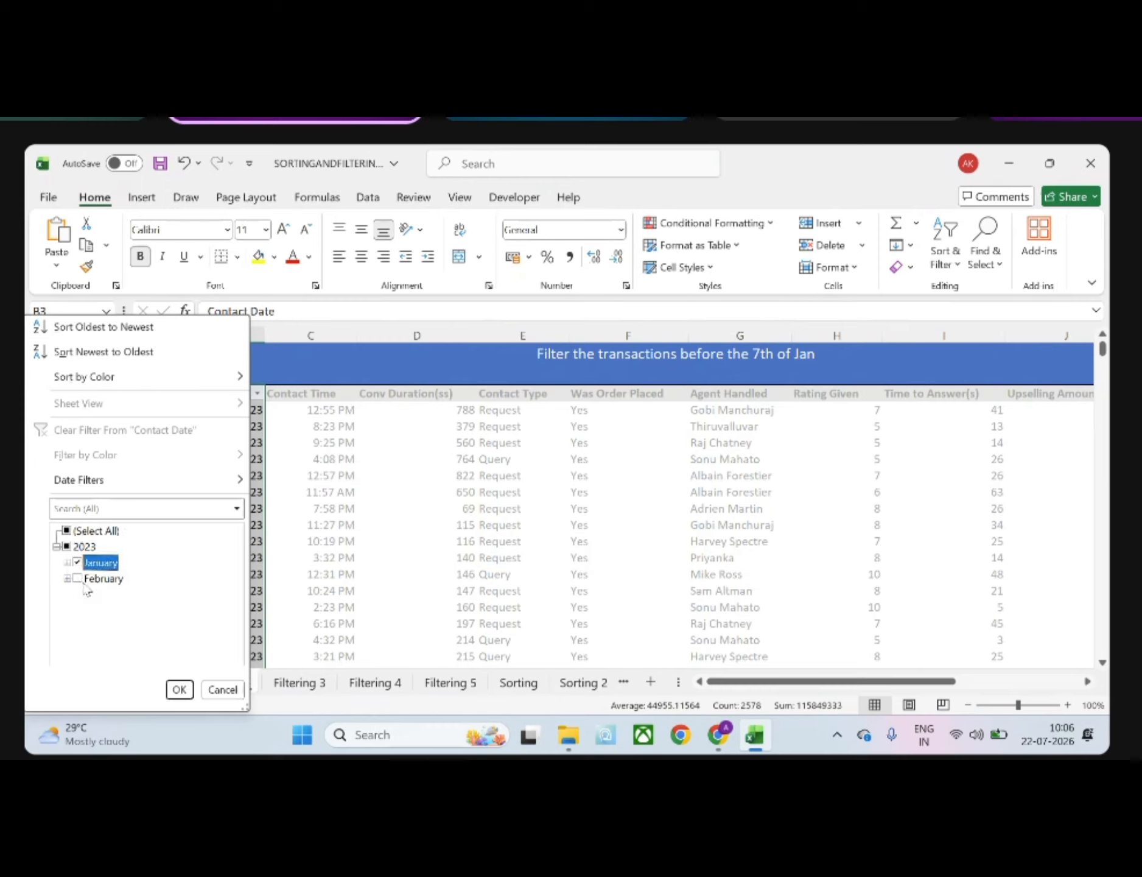
{"action": "left_click", "coordinate": [70, 532]}
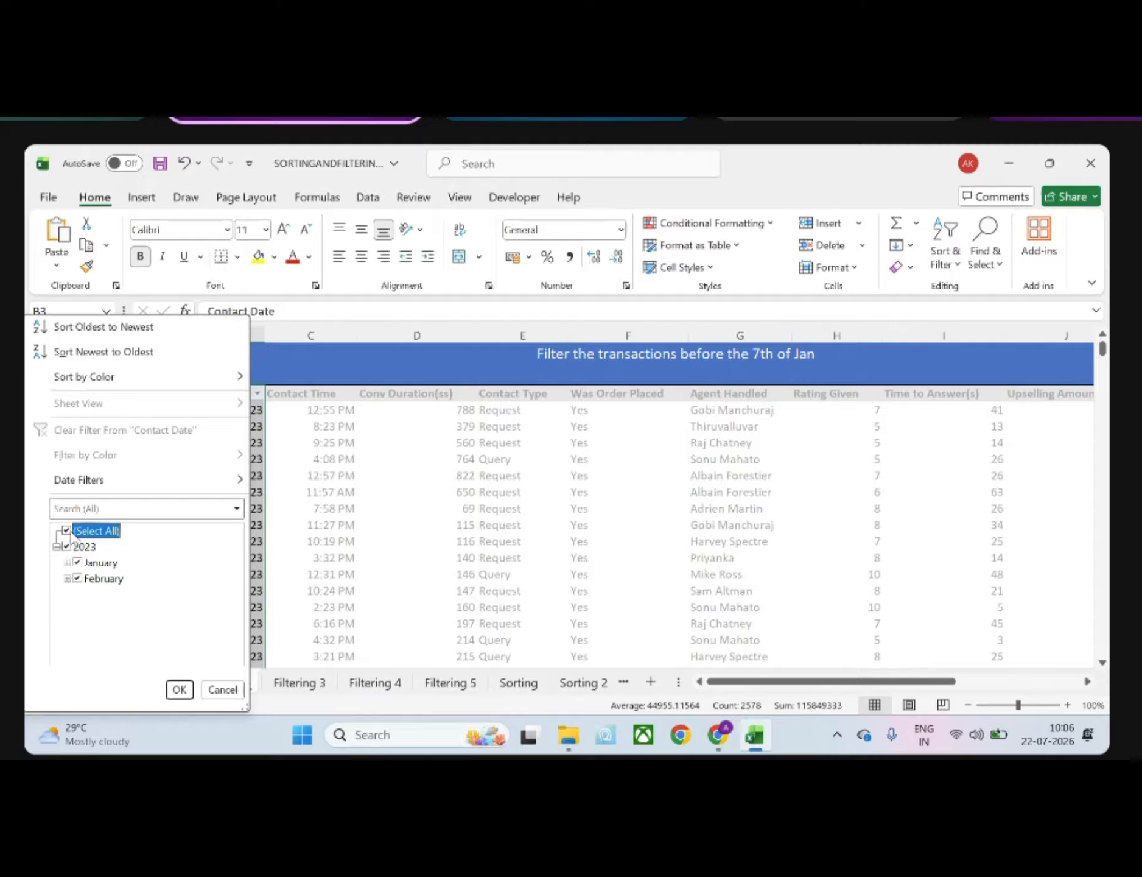
Apply an Equals date filter to the Contact Date column, picking 7 January 2023 from the calendar
{"action": "mouse_move", "coordinate": [92, 488]}
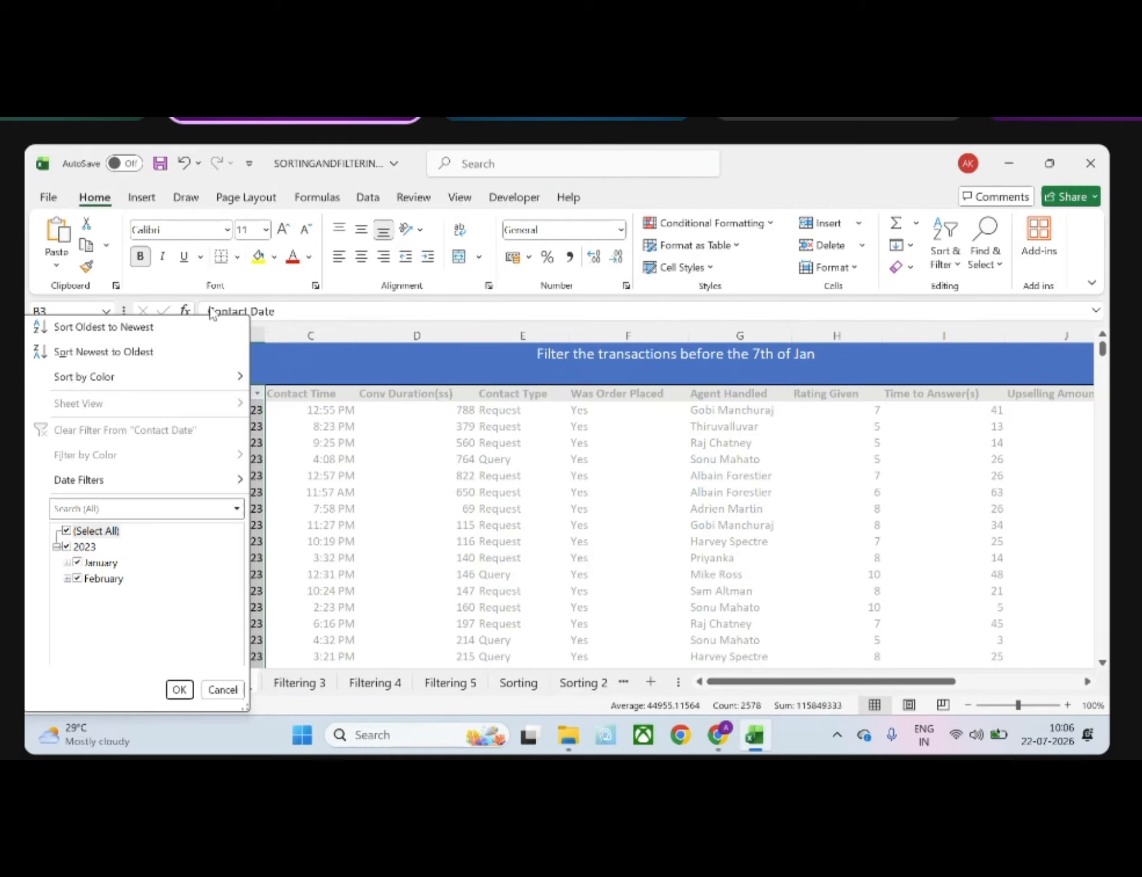
{"action": "mouse_move", "coordinate": [166, 481]}
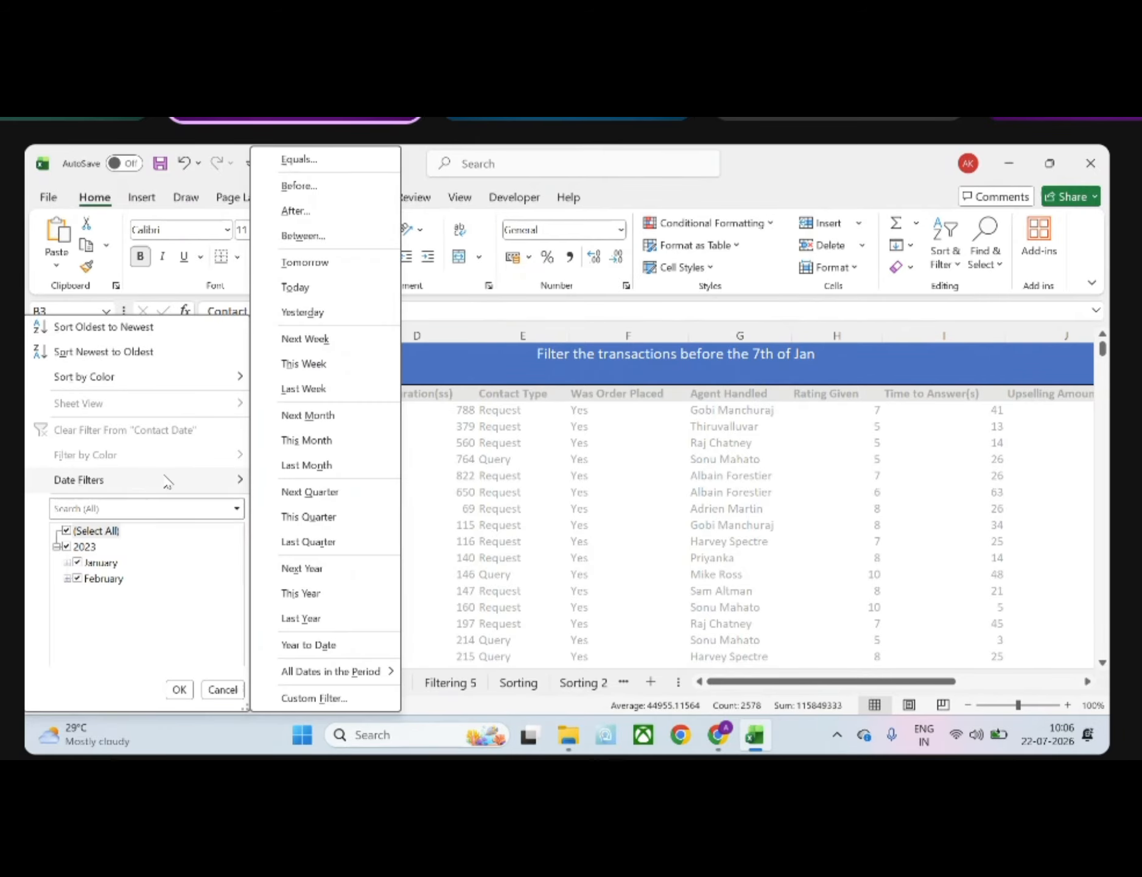
{"action": "left_click", "coordinate": [339, 160]}
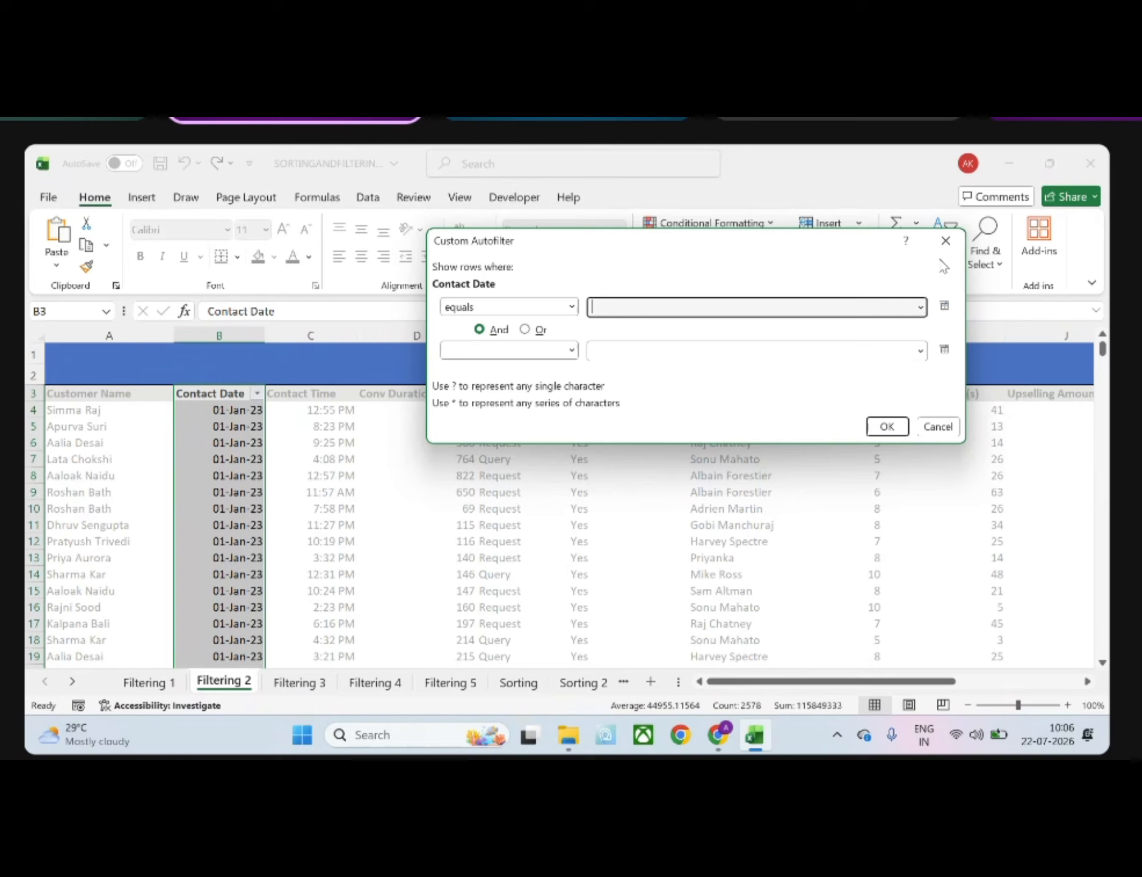
{"action": "left_click", "coordinate": [950, 306]}
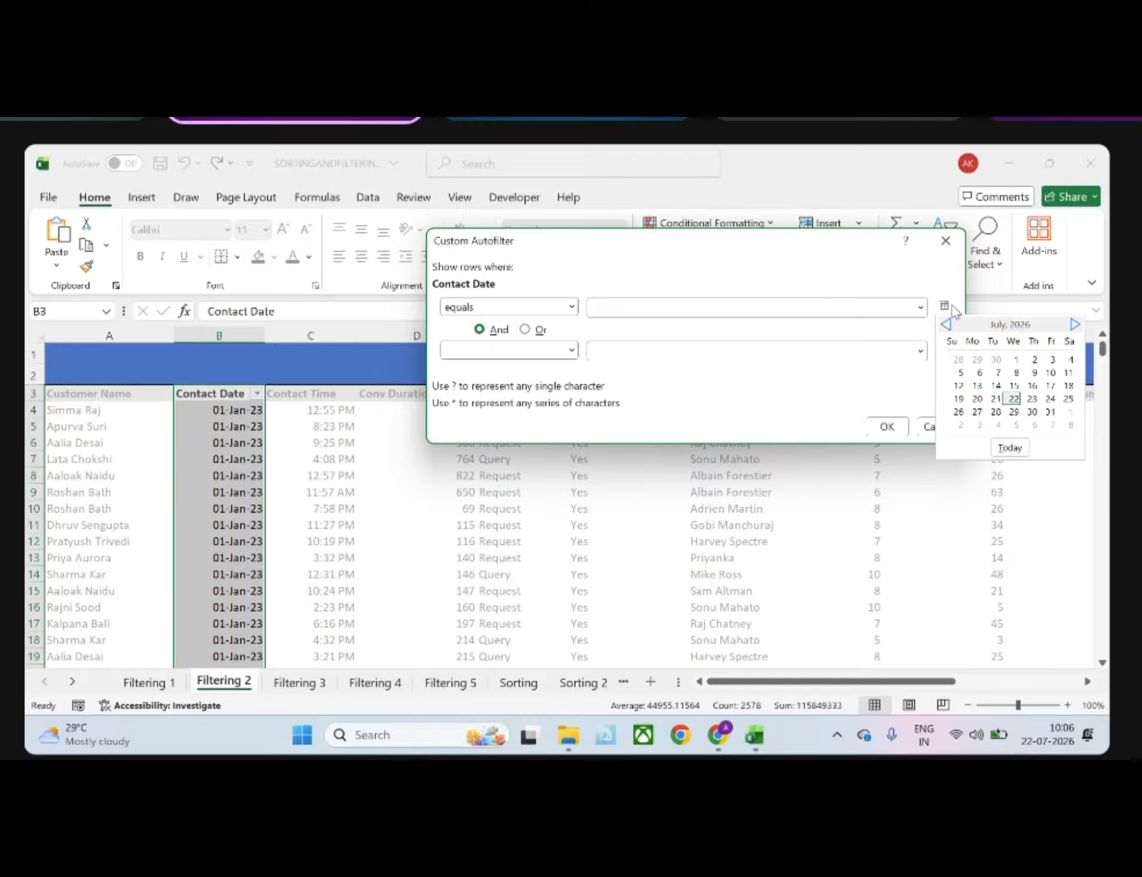
{"action": "left_click", "coordinate": [945, 324]}
{"action": "left_click", "coordinate": [946, 325]}
{"action": "left_click", "coordinate": [945, 325]}
{"action": "left_click", "coordinate": [946, 325]}
{"action": "left_click", "coordinate": [946, 324]}
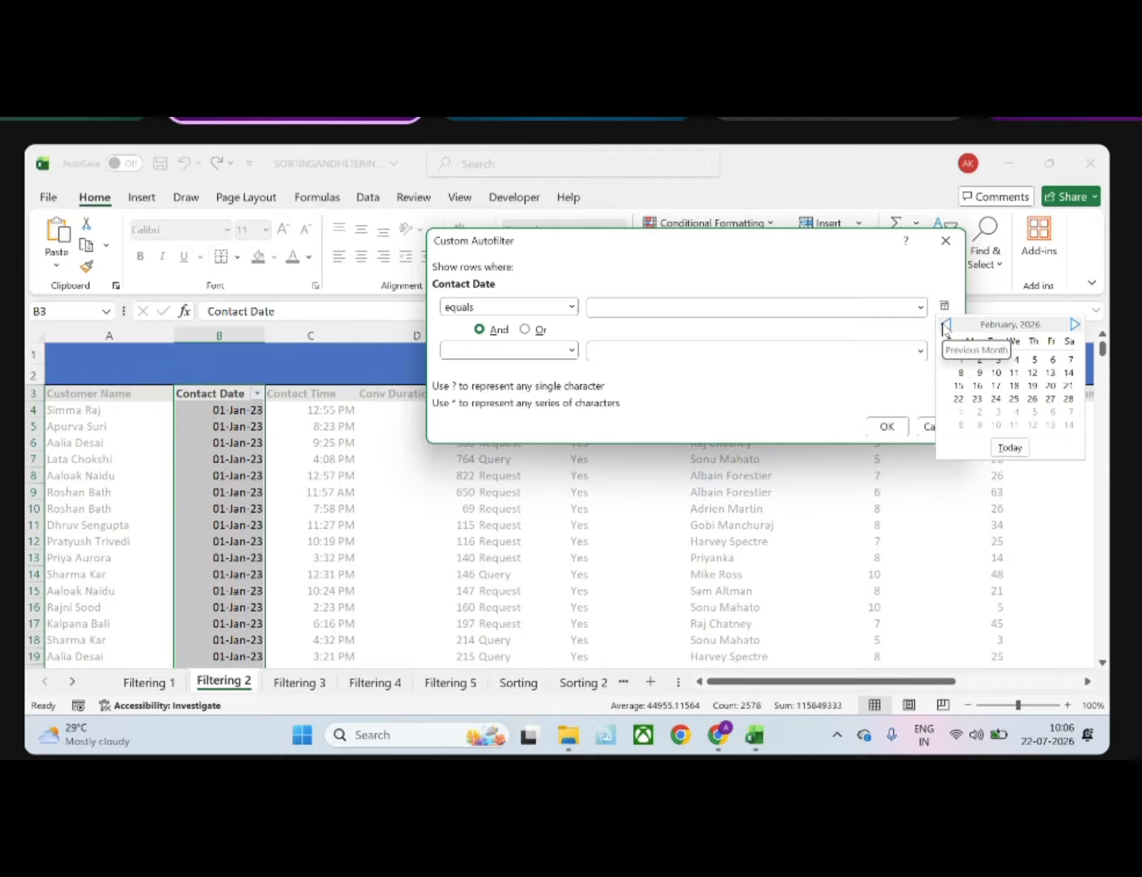
{"action": "left_click", "coordinate": [946, 324]}
{"action": "left_click", "coordinate": [945, 325]}
{"action": "left_click", "coordinate": [945, 324]}
{"action": "double_click", "coordinate": [945, 325]}
{"action": "double_click", "coordinate": [946, 325]}
{"action": "double_click", "coordinate": [945, 325]}
{"action": "double_click", "coordinate": [945, 325]}
{"action": "left_click", "coordinate": [945, 325]}
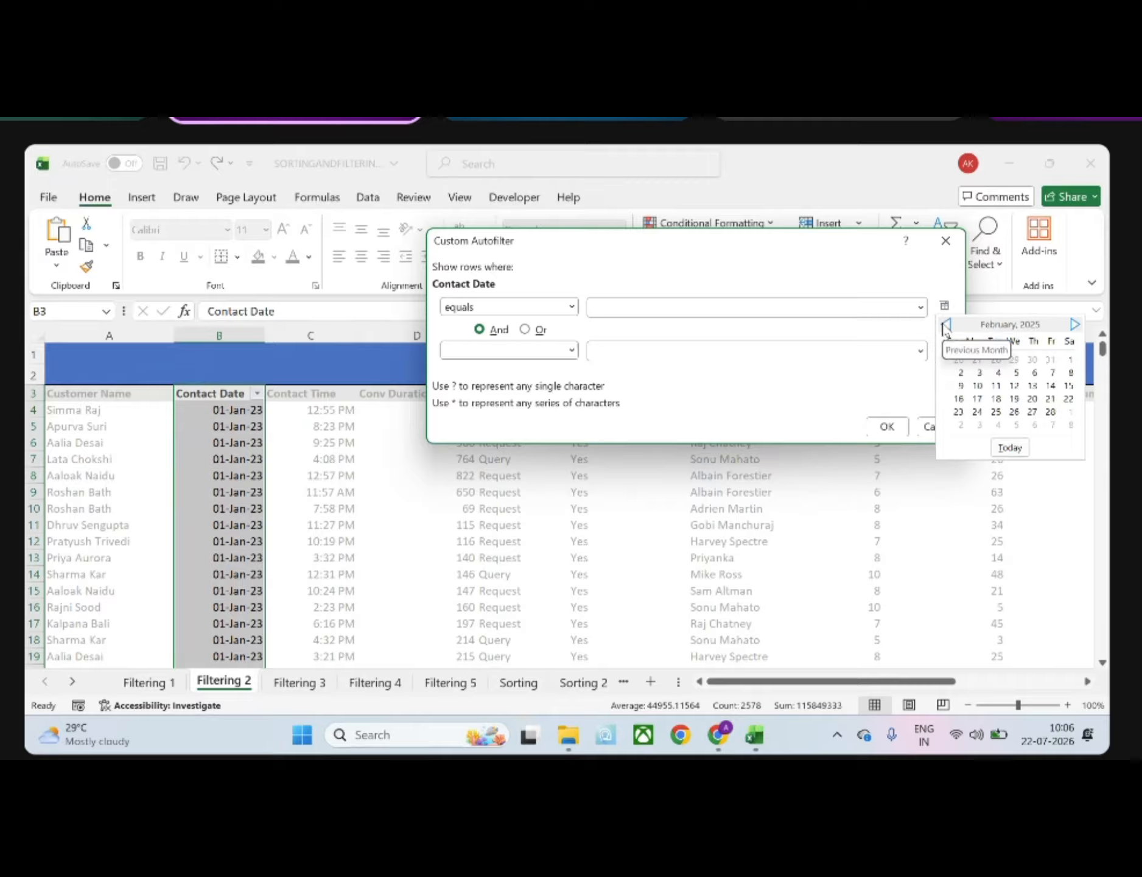
{"action": "double_click", "coordinate": [946, 324]}
{"action": "left_click", "coordinate": [945, 325]}
{"action": "double_click", "coordinate": [946, 324]}
{"action": "left_click", "coordinate": [945, 324]}
{"action": "double_click", "coordinate": [946, 324]}
{"action": "double_click", "coordinate": [945, 325]}
{"action": "left_click", "coordinate": [946, 324]}
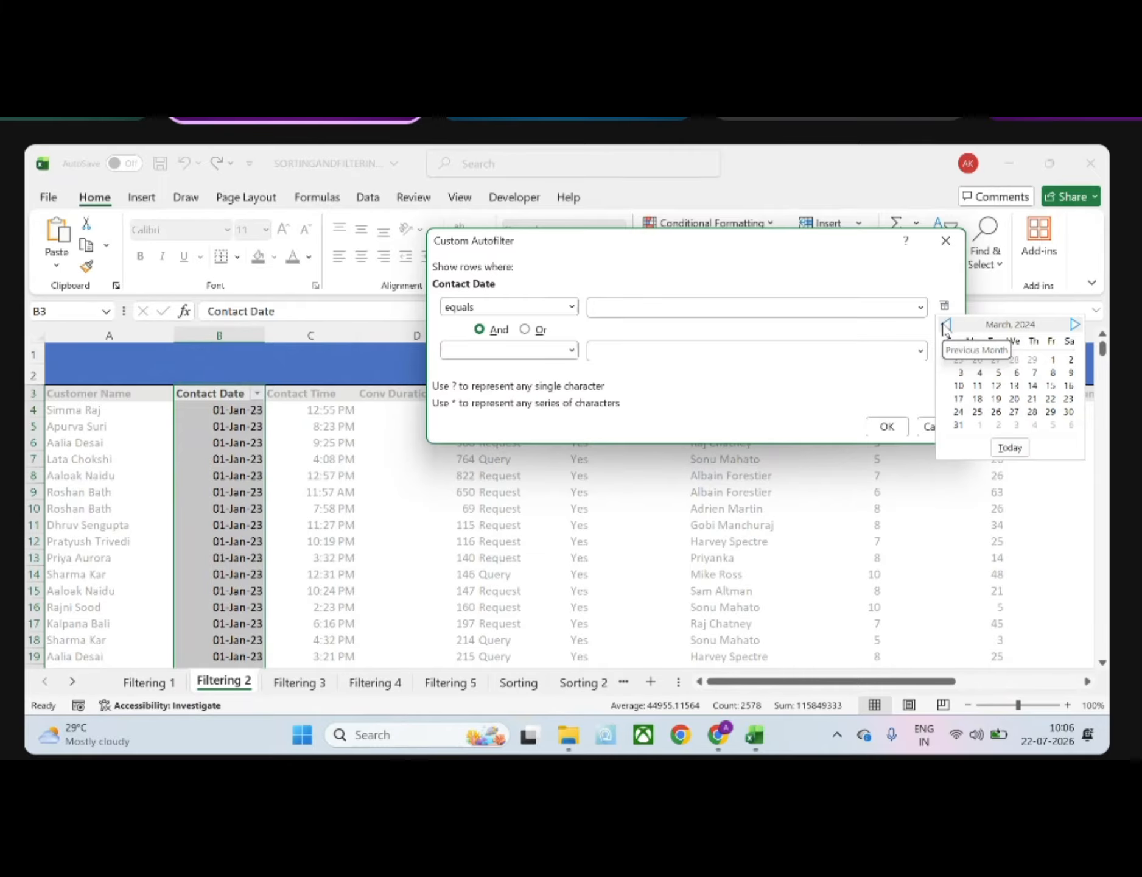
{"action": "double_click", "coordinate": [946, 325]}
{"action": "left_click", "coordinate": [946, 325]}
{"action": "double_click", "coordinate": [946, 325]}
{"action": "double_click", "coordinate": [946, 325]}
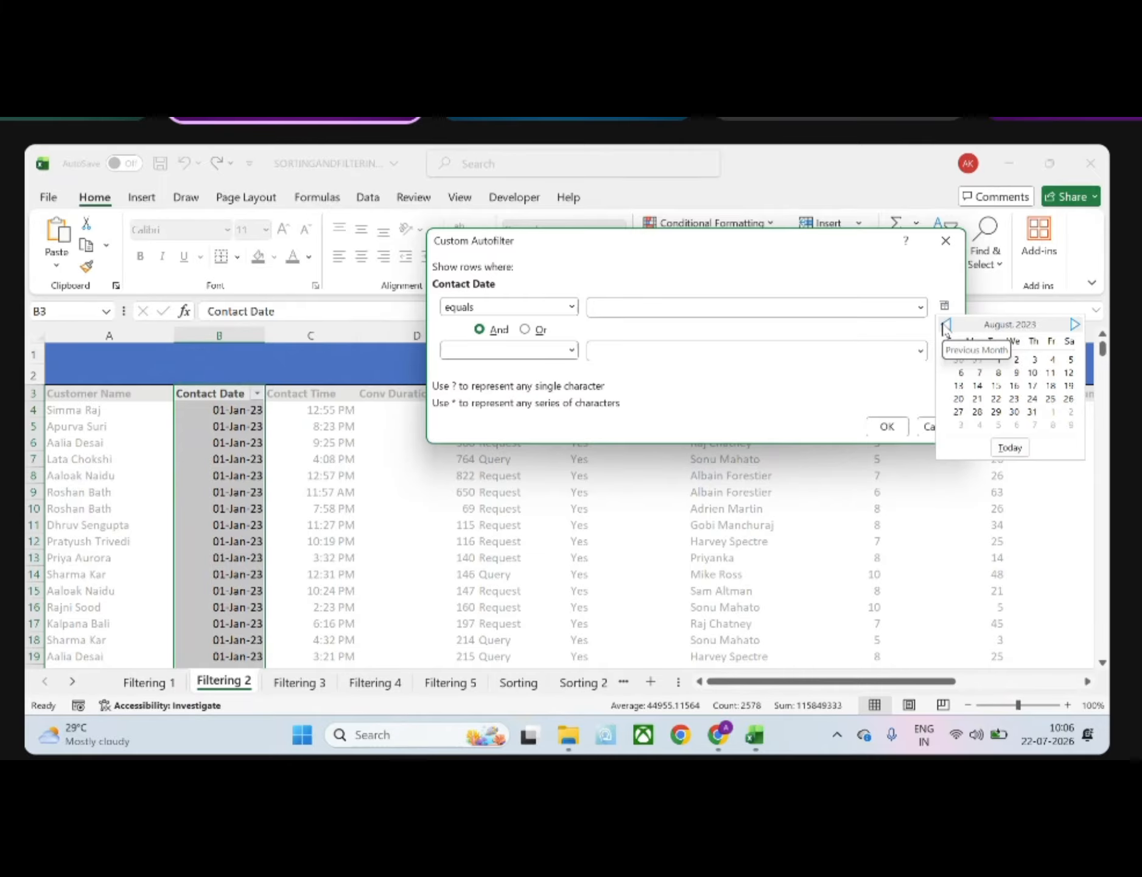
{"action": "double_click", "coordinate": [946, 325]}
{"action": "left_click", "coordinate": [946, 324]}
{"action": "double_click", "coordinate": [946, 324]}
{"action": "left_click", "coordinate": [945, 324]}
{"action": "double_click", "coordinate": [946, 324]}
{"action": "left_click", "coordinate": [946, 324]}
{"action": "left_click", "coordinate": [1076, 324]}
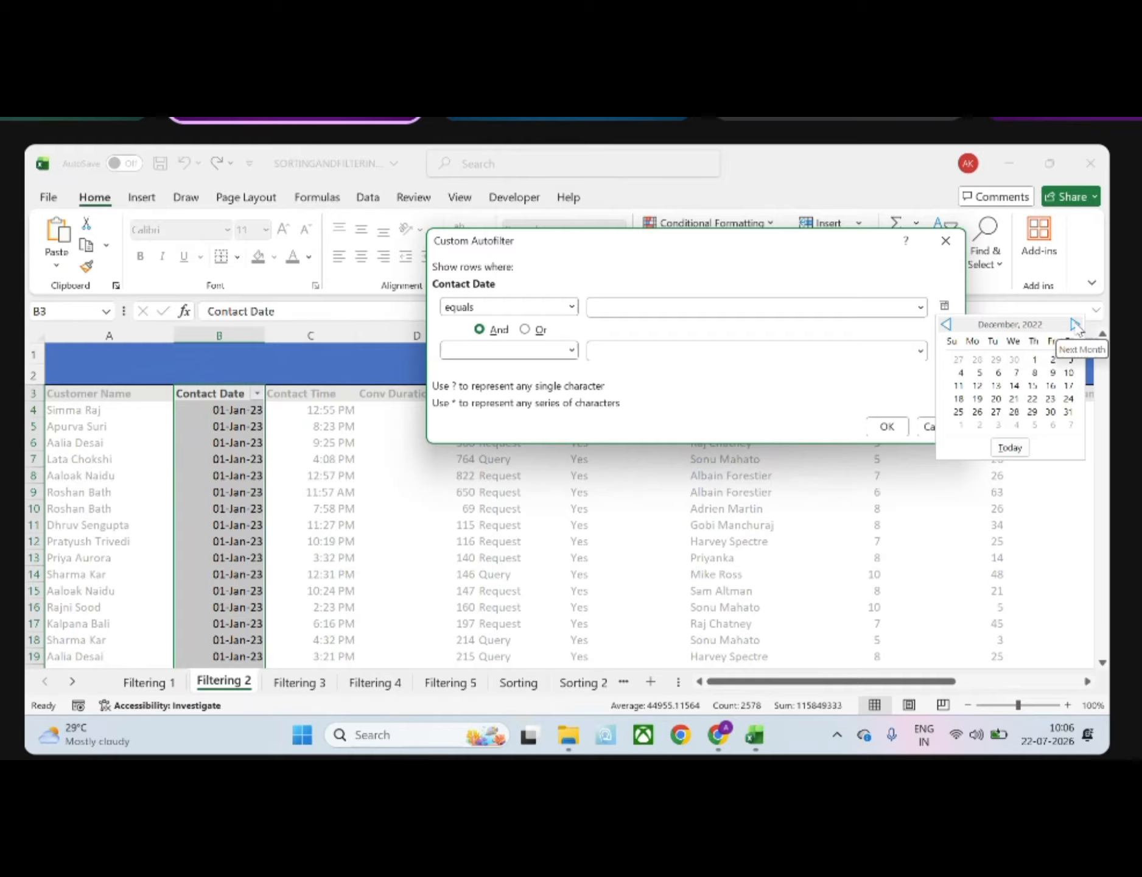
{"action": "left_click", "coordinate": [1076, 324]}
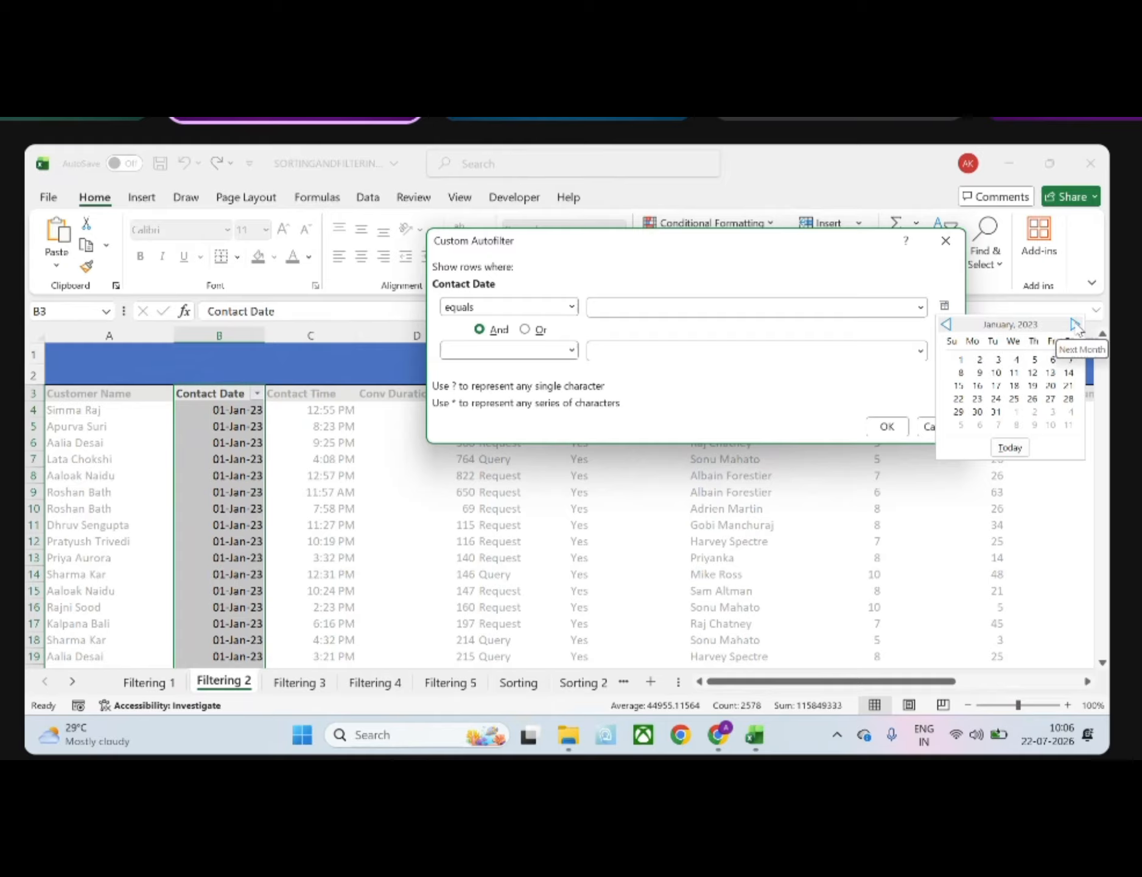
{"action": "left_click", "coordinate": [1070, 360]}
{"action": "left_click", "coordinate": [884, 428]}
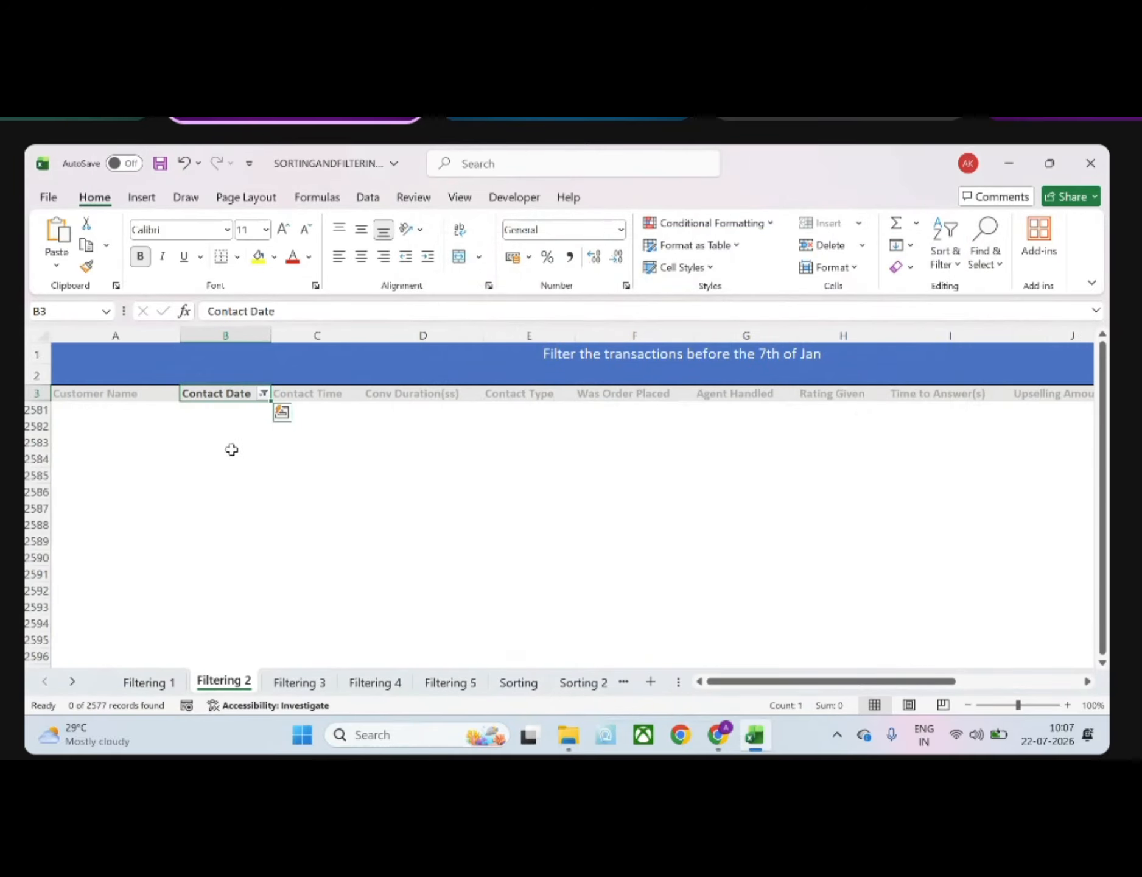
Clear the filter from the Contact Date column so that all records are included
{"action": "left_click", "coordinate": [264, 394]}
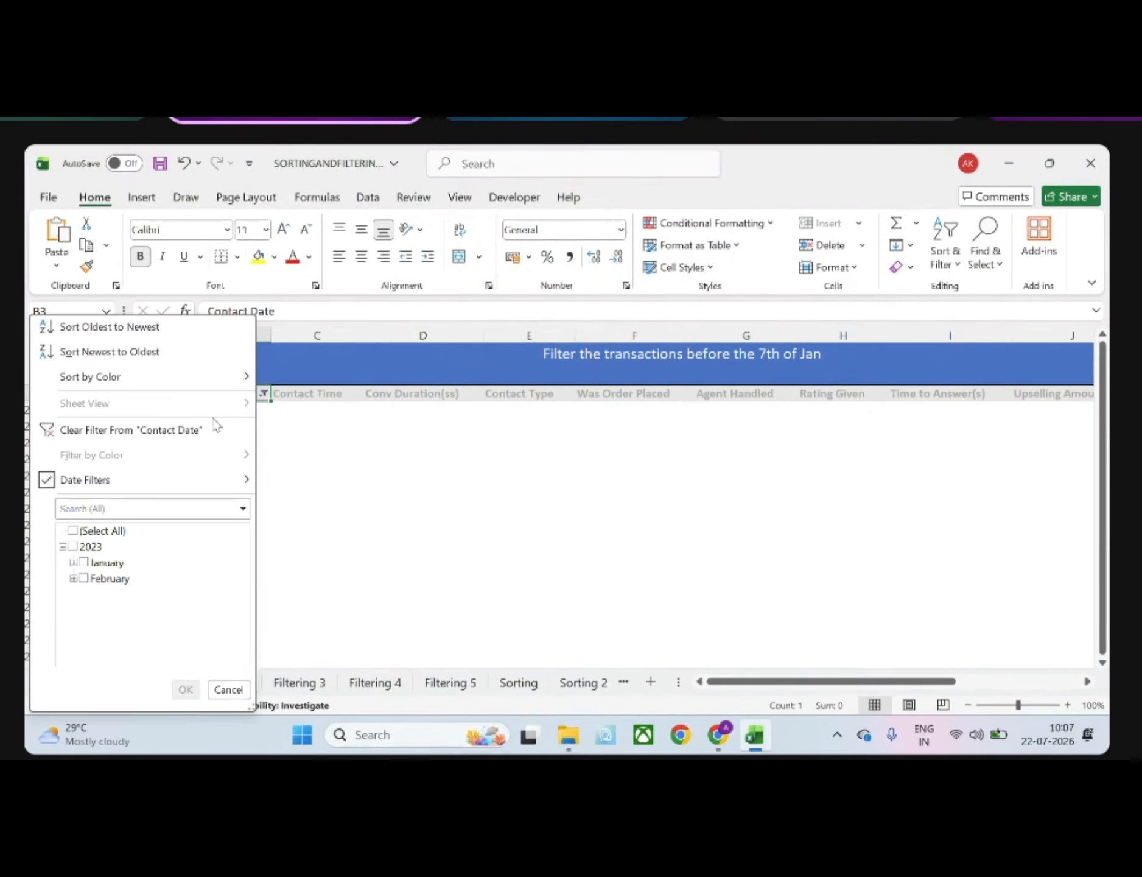
{"action": "mouse_move", "coordinate": [51, 482]}
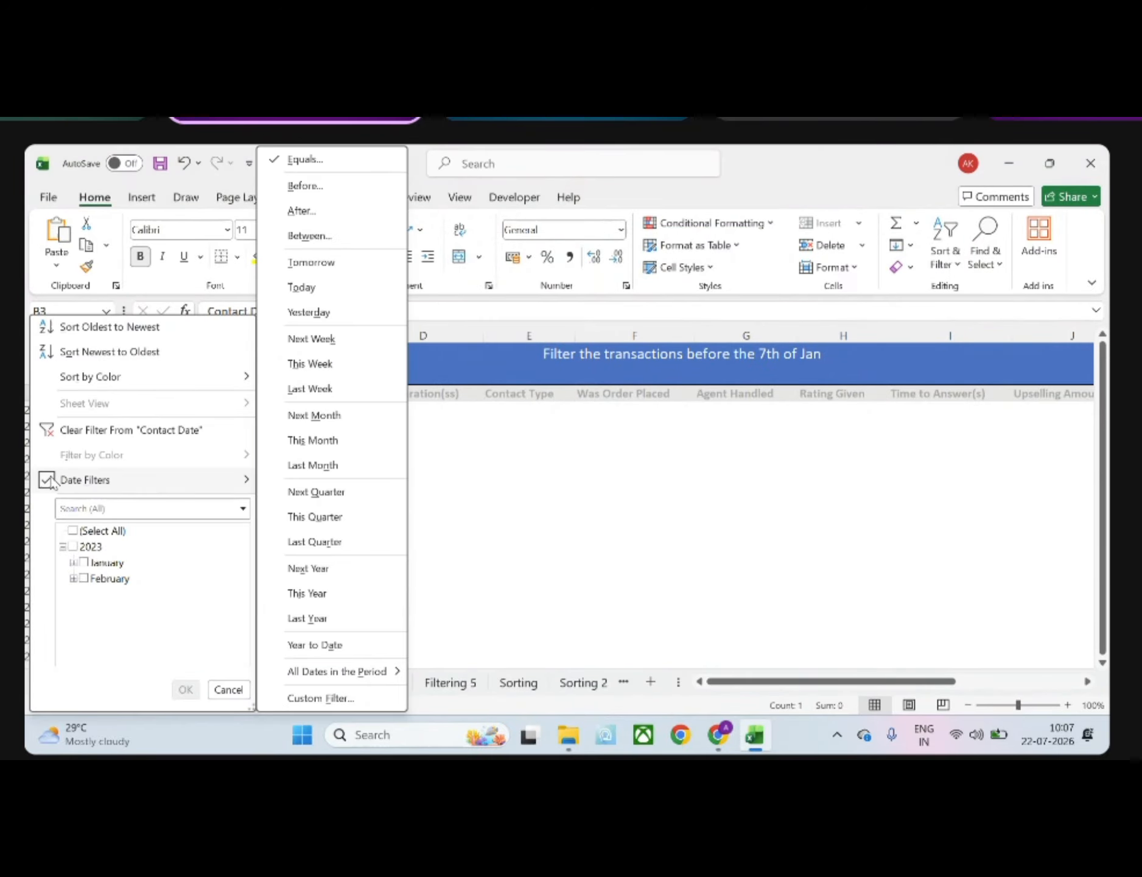
{"action": "left_click", "coordinate": [98, 429]}
{"action": "left_click", "coordinate": [237, 457]}
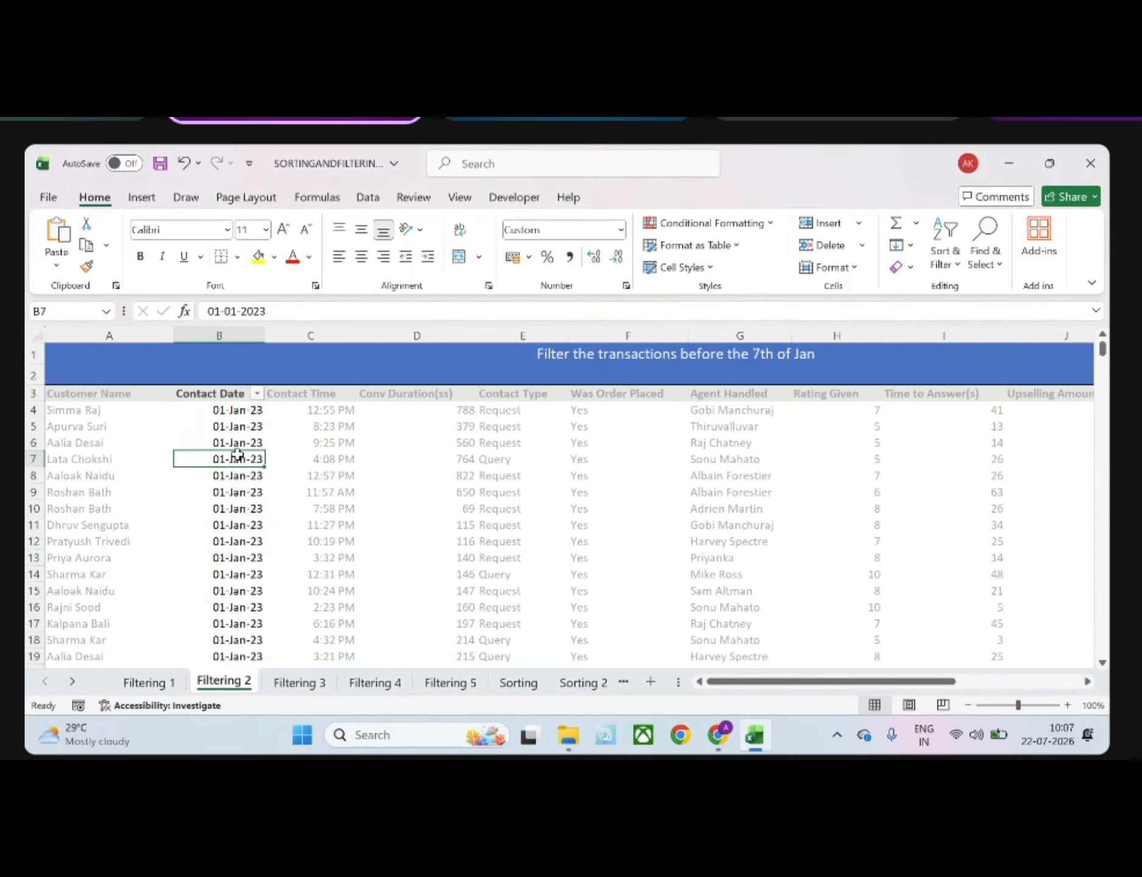
Examine the year, month and day groups in the Contact Date filter list by expanding and collapsing 2023 and January
{"action": "left_click", "coordinate": [257, 394]}
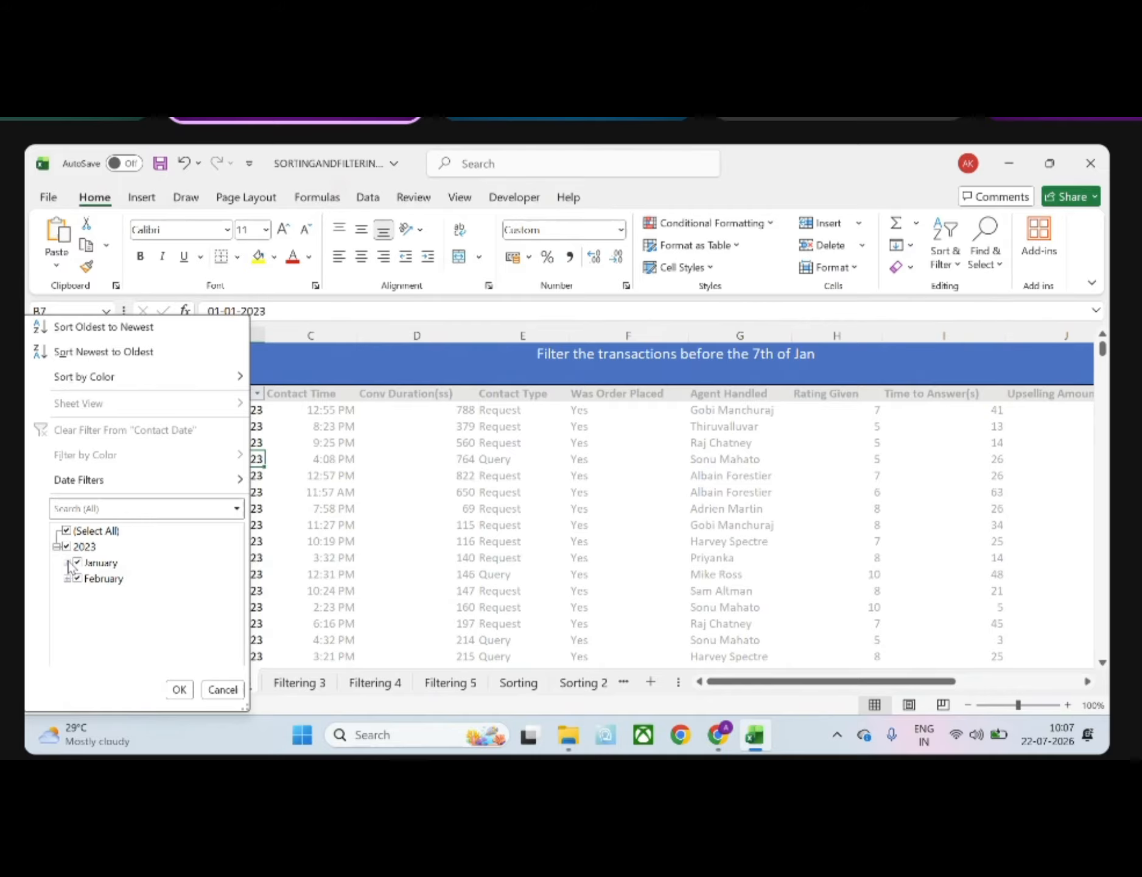
{"action": "left_click", "coordinate": [69, 563]}
{"action": "scroll", "coordinate": [109, 567], "scroll_direction": "up", "scroll_amount": 1}
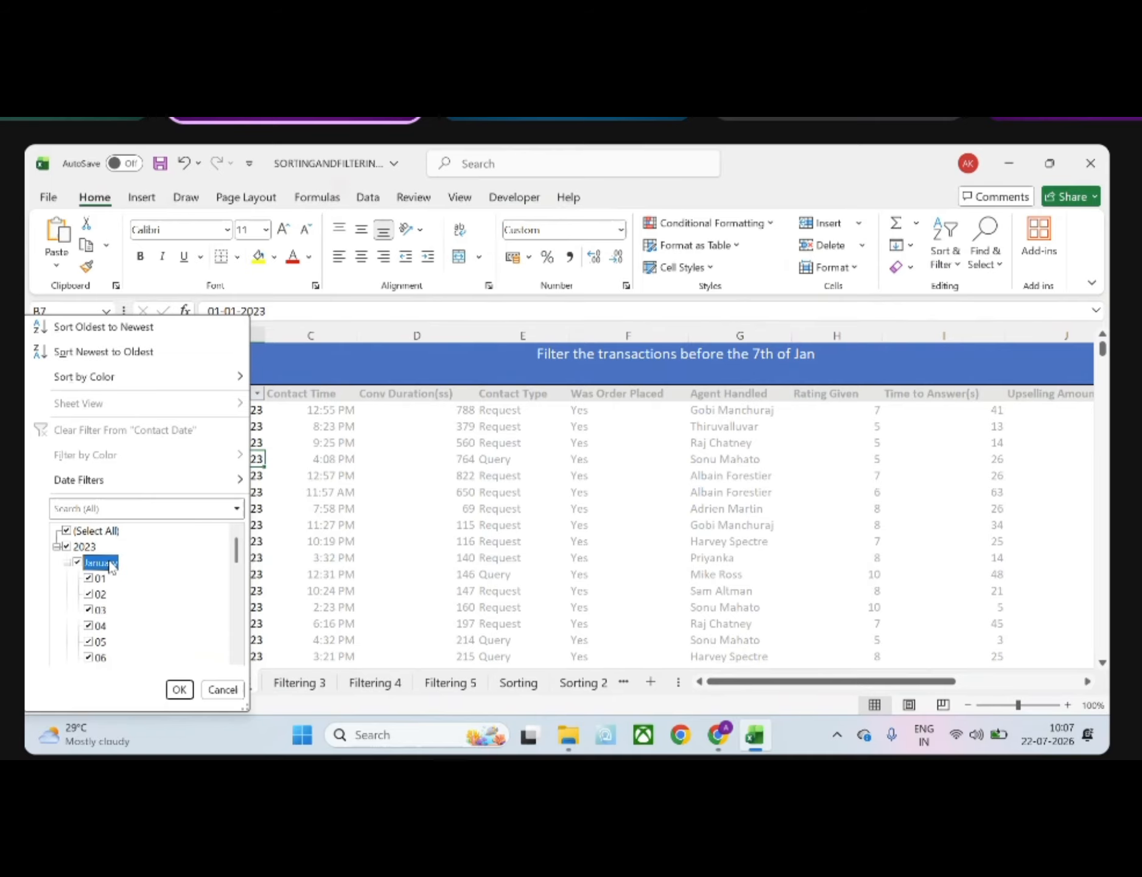
{"action": "left_click", "coordinate": [57, 547]}
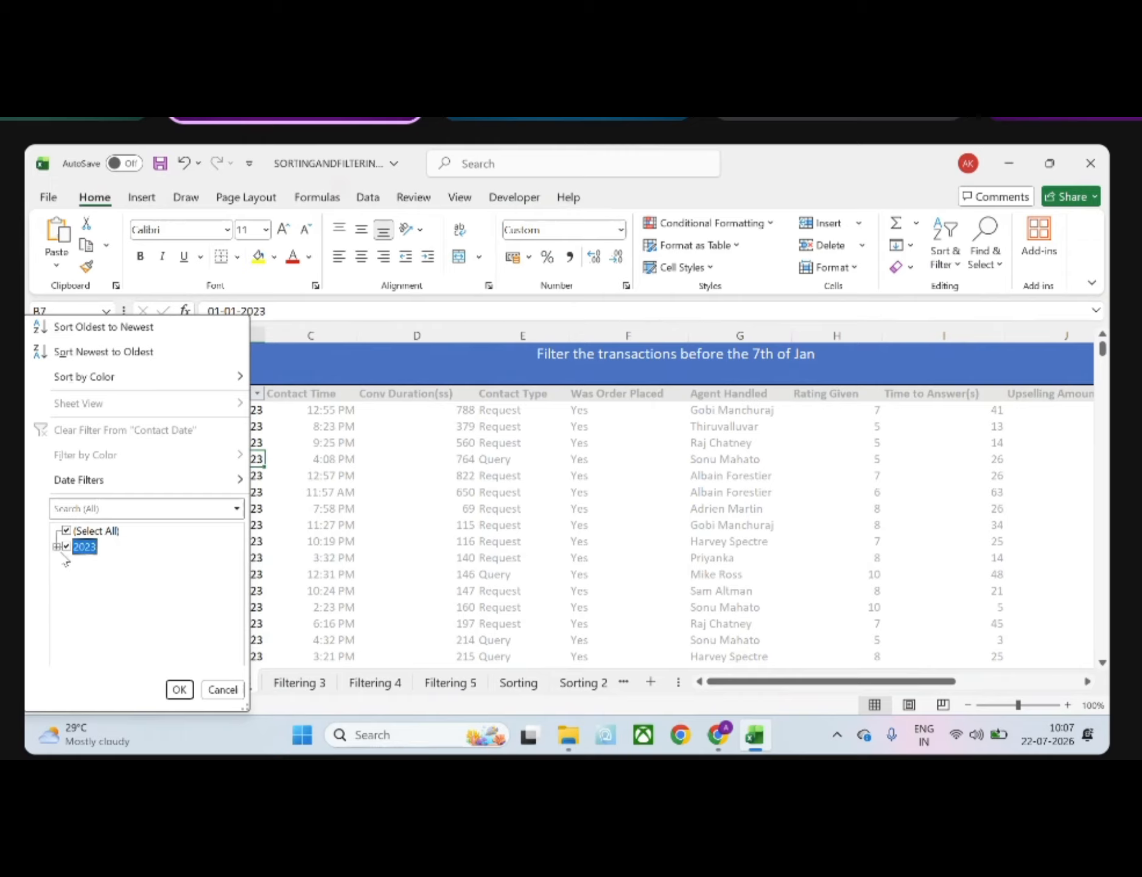
{"action": "left_click", "coordinate": [57, 547]}
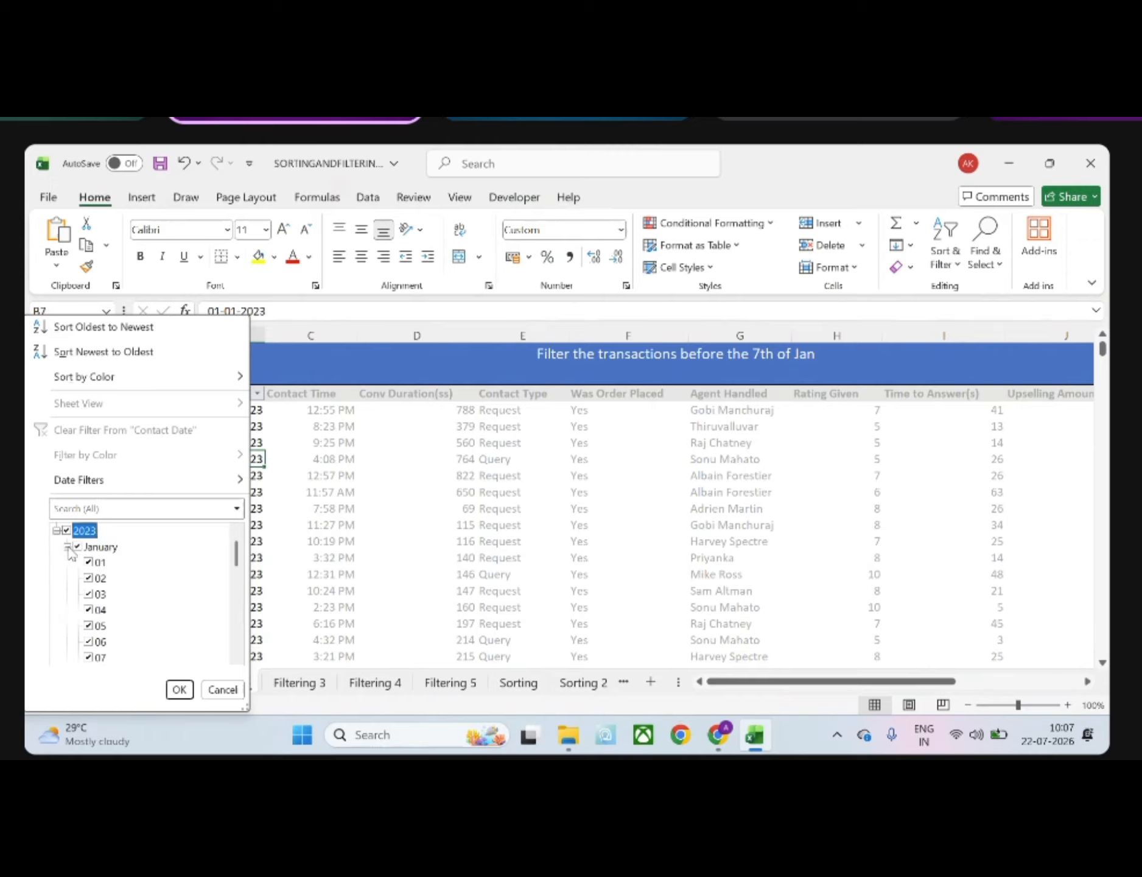
{"action": "left_click", "coordinate": [68, 548]}
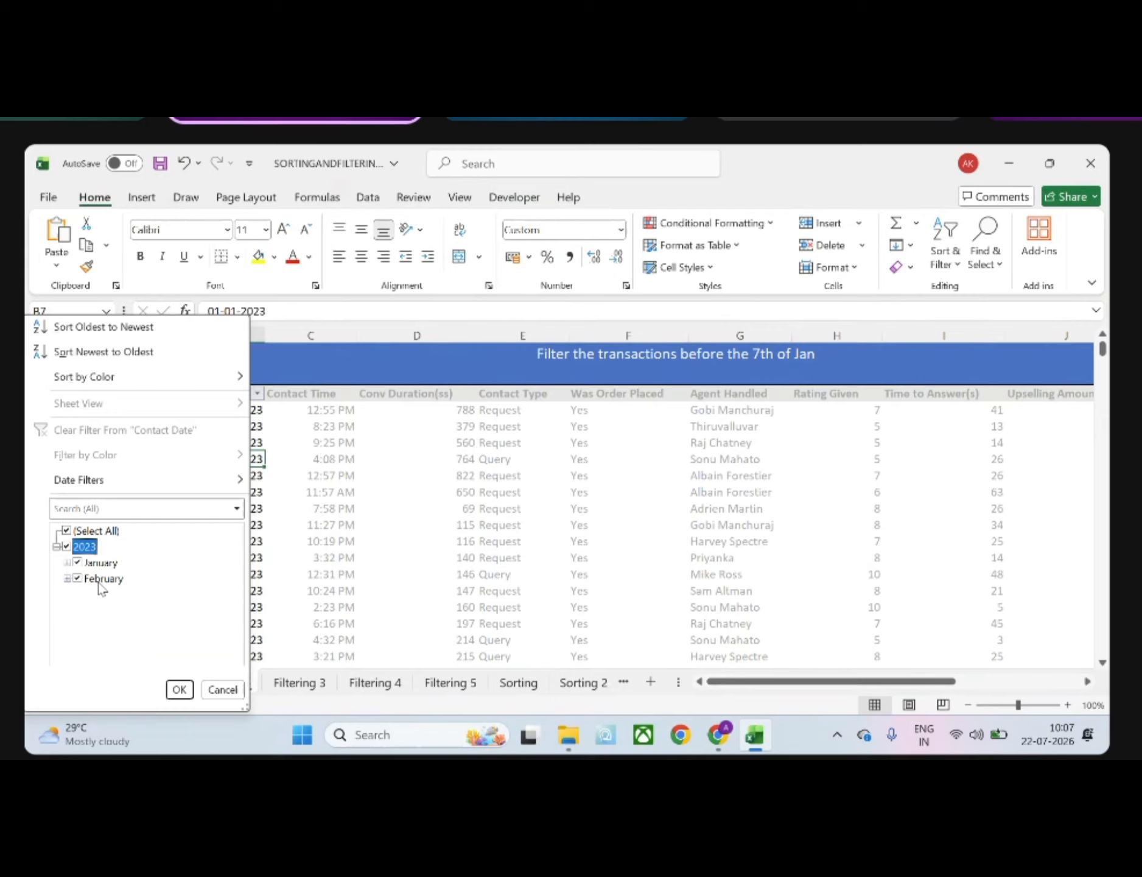
Filter the Contact Date column by ticking only days 01 to 06 of January 2023, and review the filtered rows
{"action": "left_click", "coordinate": [68, 563]}
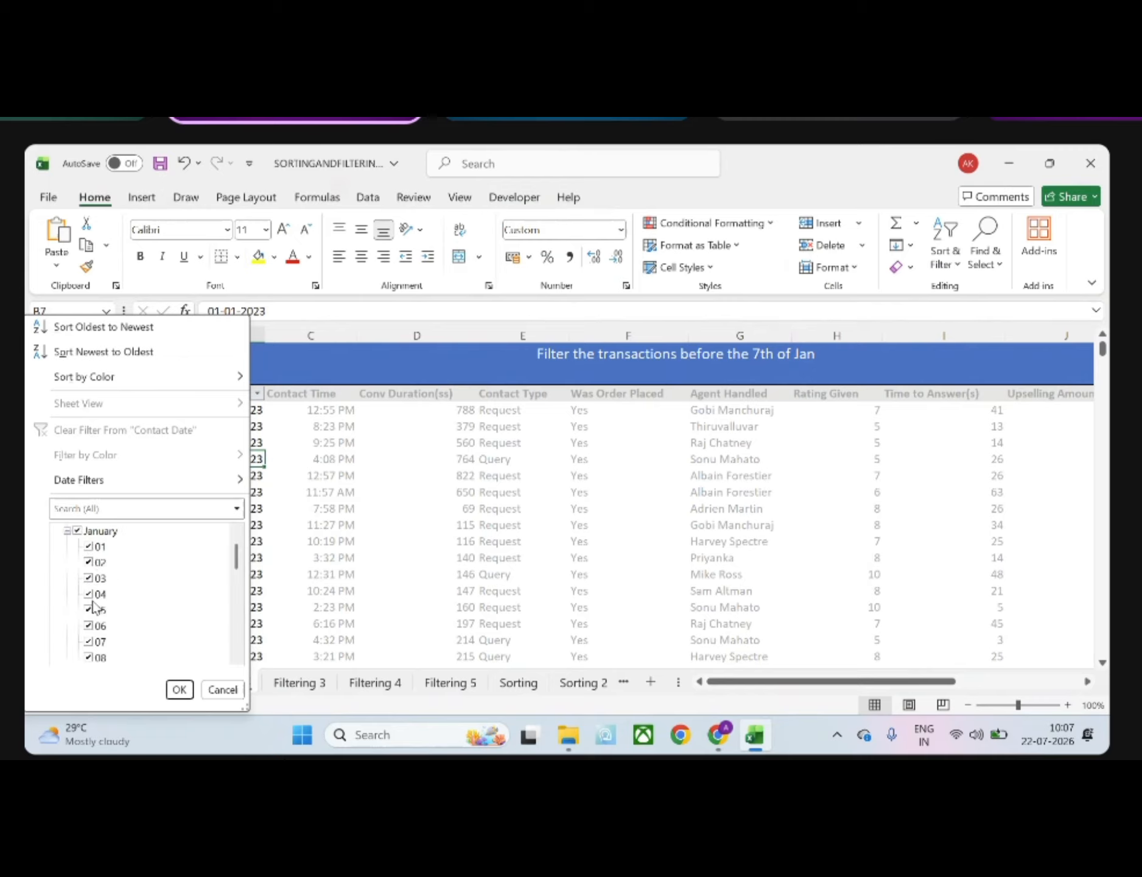
{"action": "scroll", "coordinate": [104, 594], "scroll_direction": "up", "scroll_amount": 1}
{"action": "left_click", "coordinate": [66, 530]}
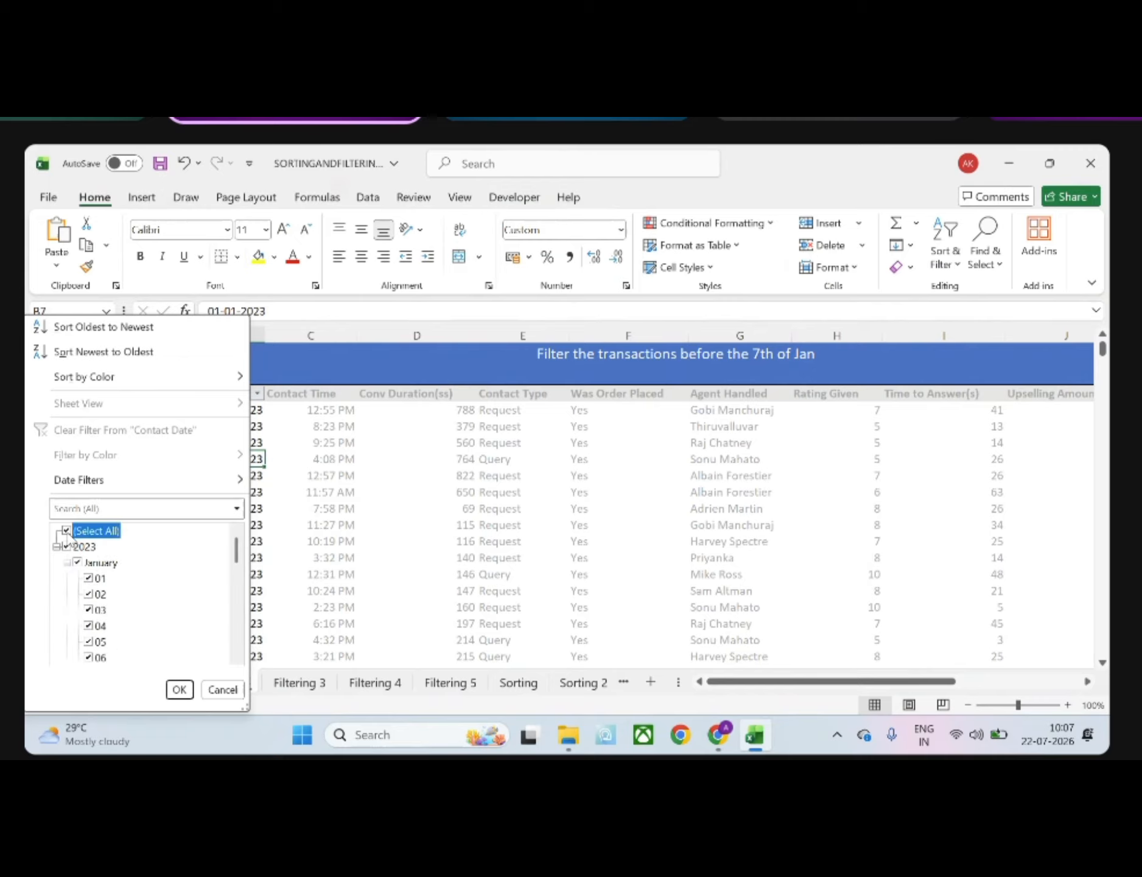
{"action": "left_click", "coordinate": [89, 578]}
{"action": "left_click", "coordinate": [90, 593]}
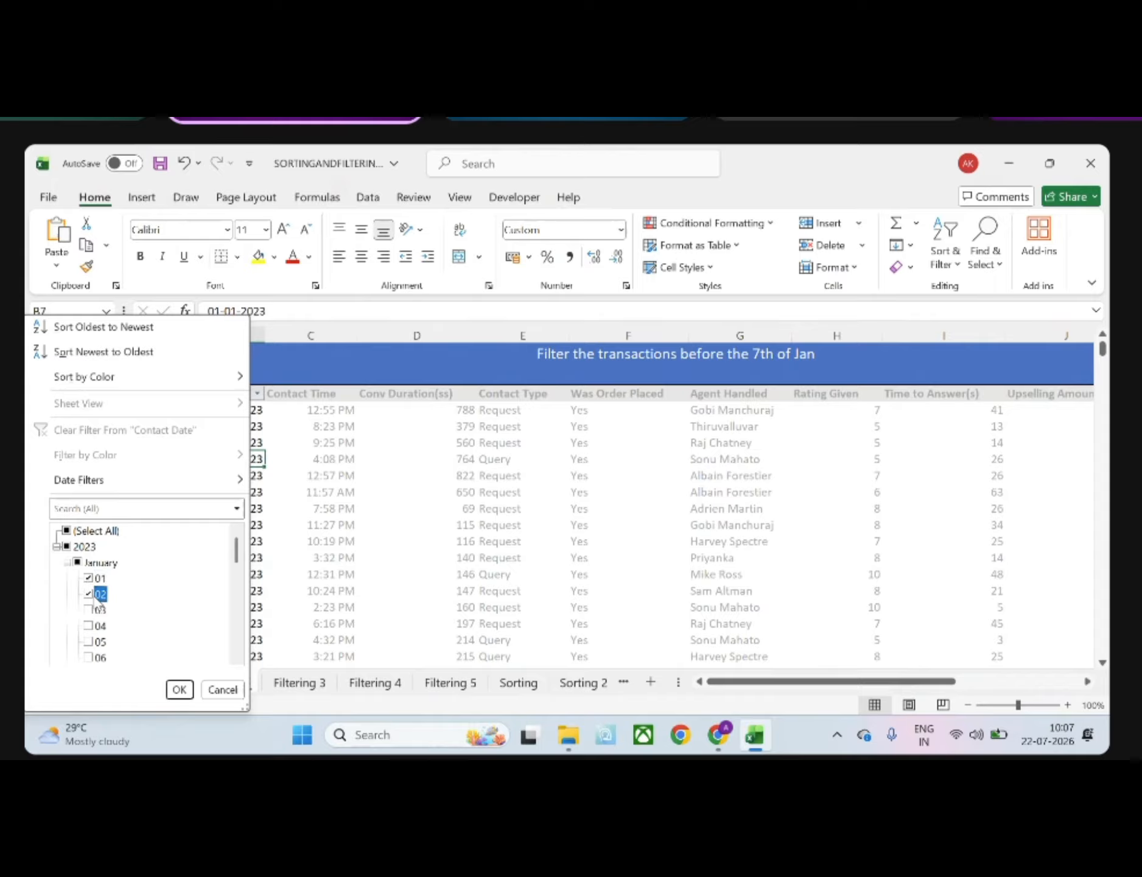
{"action": "left_click", "coordinate": [89, 609]}
{"action": "left_click", "coordinate": [91, 641]}
{"action": "left_click", "coordinate": [91, 626]}
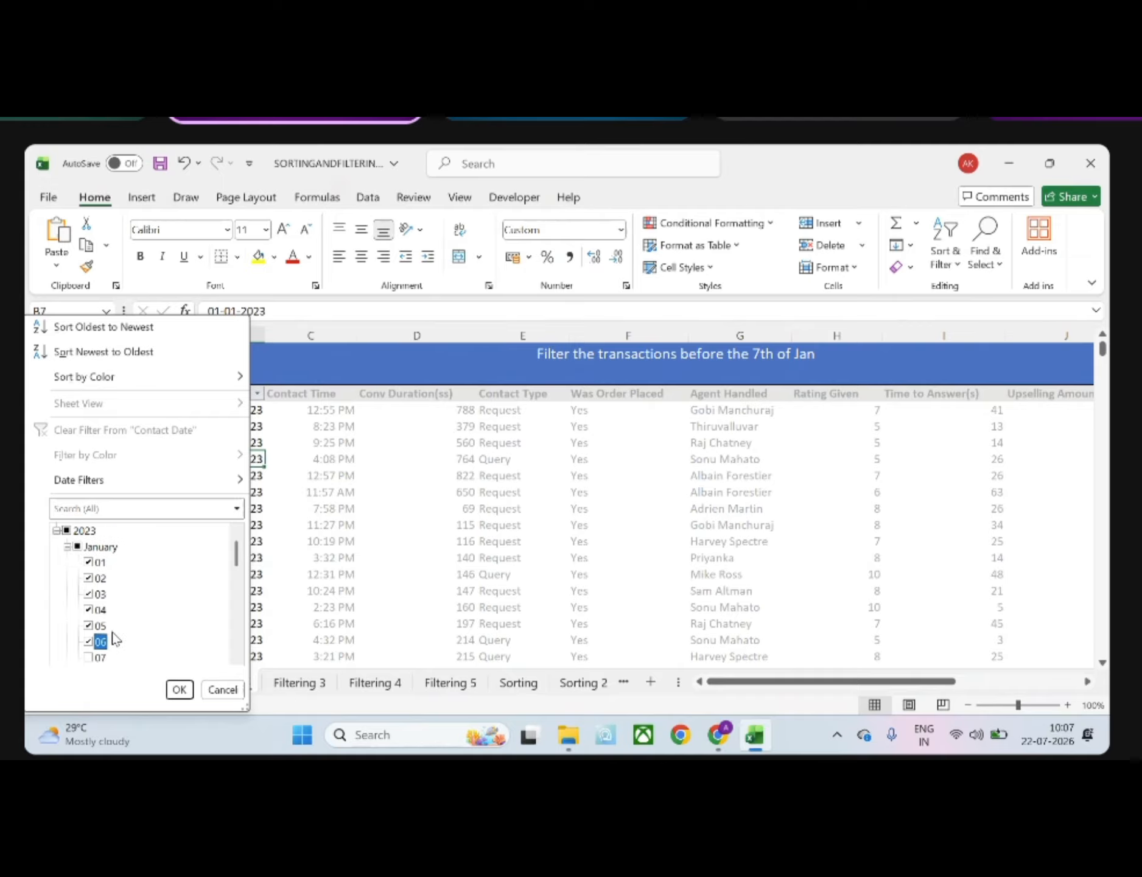
{"action": "left_click", "coordinate": [179, 689]}
{"action": "left_click", "coordinate": [268, 591]}
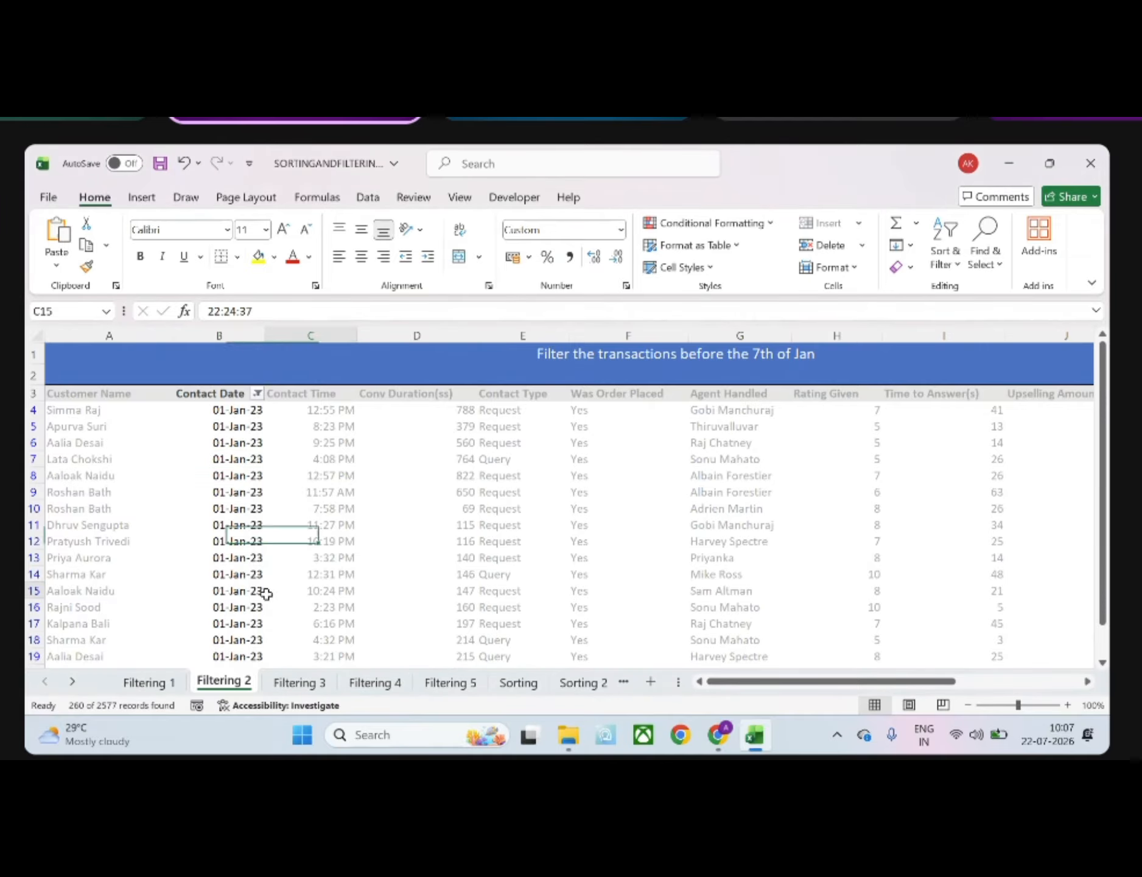
{"action": "scroll", "coordinate": [266, 596], "scroll_direction": "down", "scroll_amount": 20}
{"action": "scroll", "coordinate": [267, 596], "scroll_direction": "down", "scroll_amount": 10}
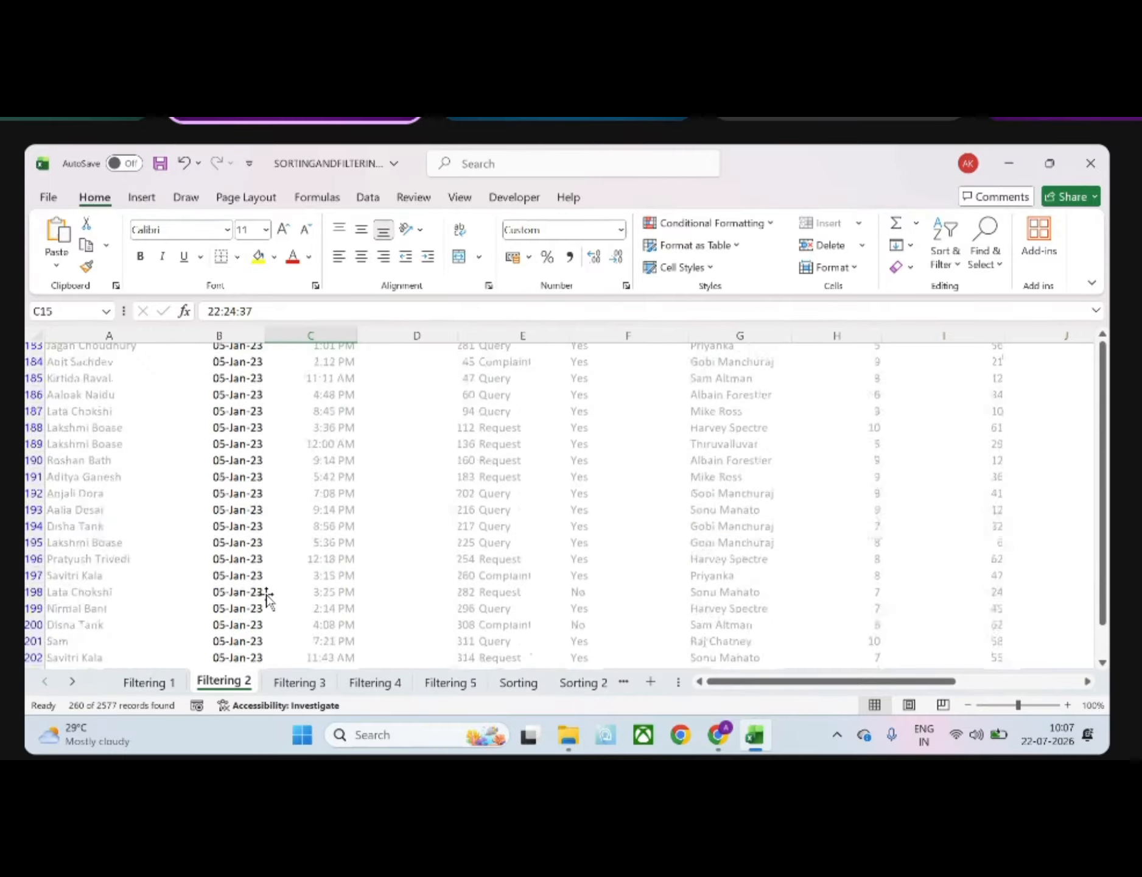
{"action": "scroll", "coordinate": [266, 595], "scroll_direction": "up", "scroll_amount": 20}
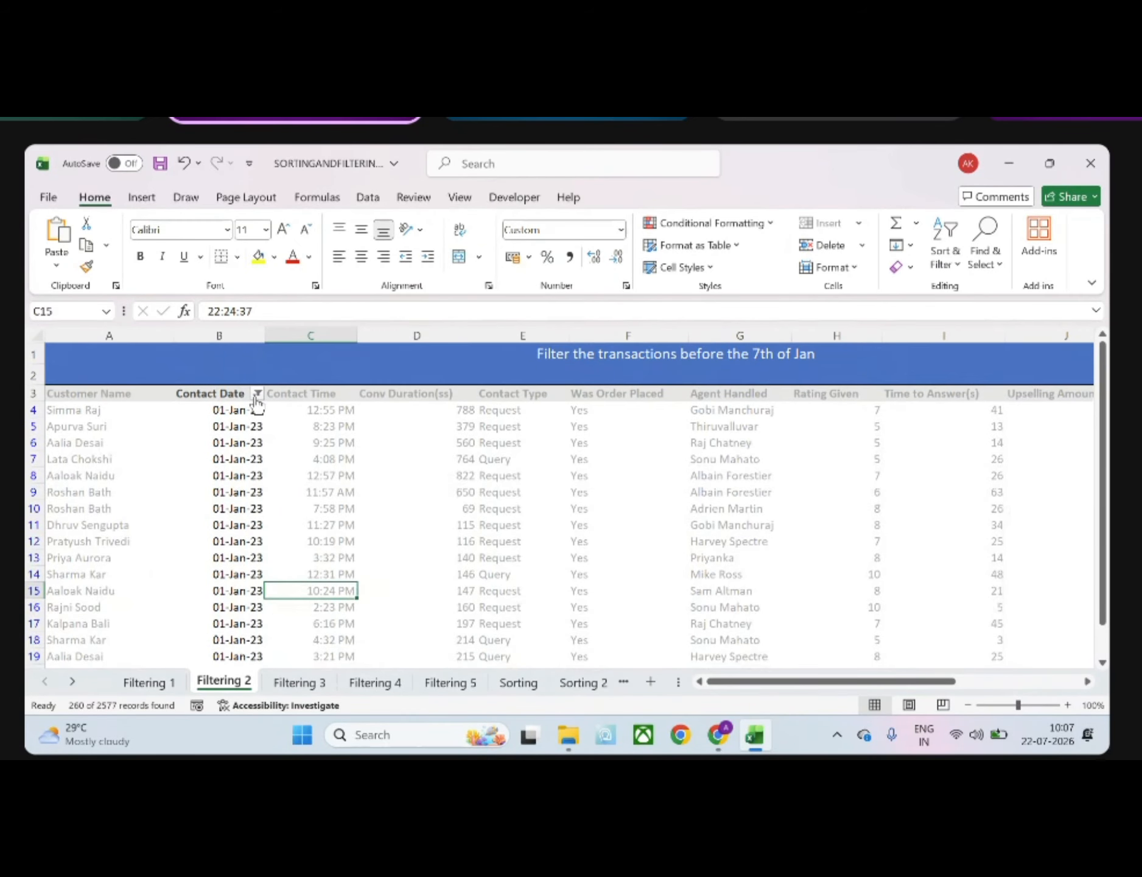
Reselect all dates and apply a Before date filter of 07-01-2023 to the Contact Date column, and review the filtered rows
{"action": "left_click", "coordinate": [257, 393]}
{"action": "left_click", "coordinate": [67, 530]}
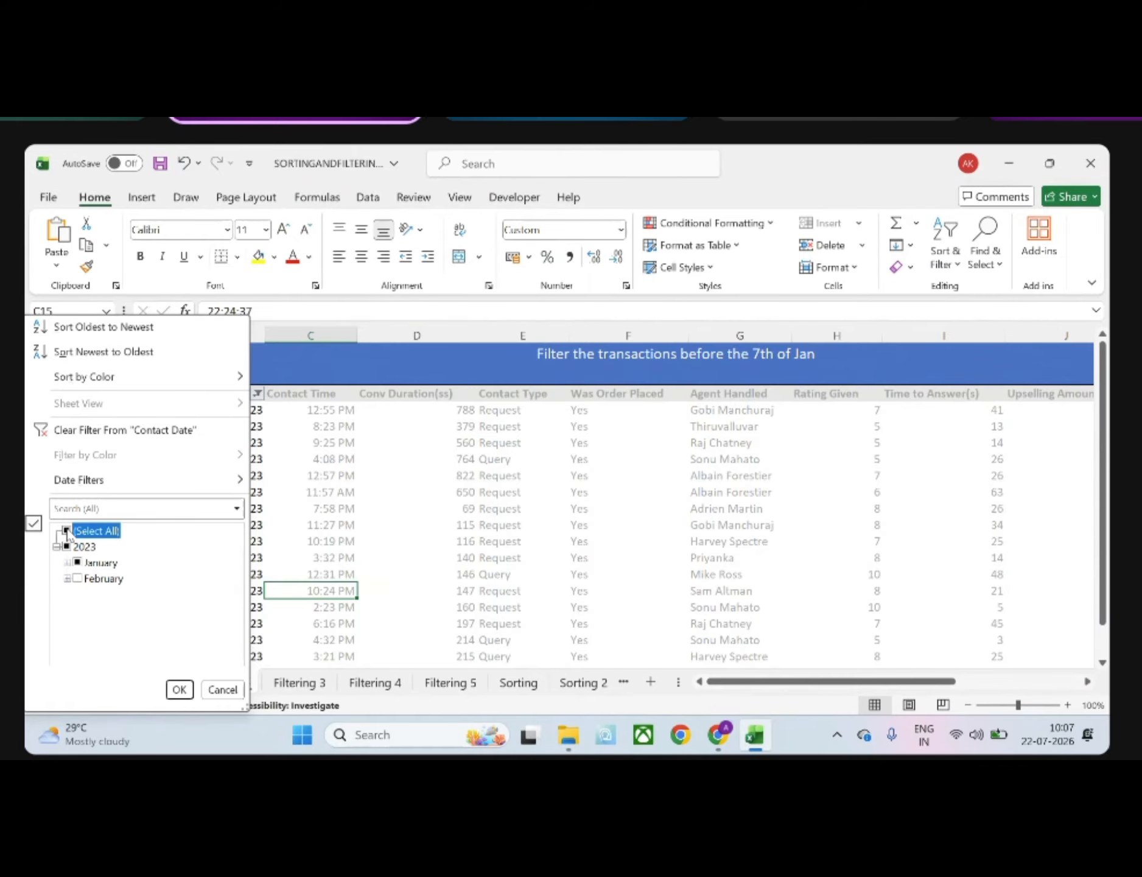
{"action": "left_click", "coordinate": [147, 480]}
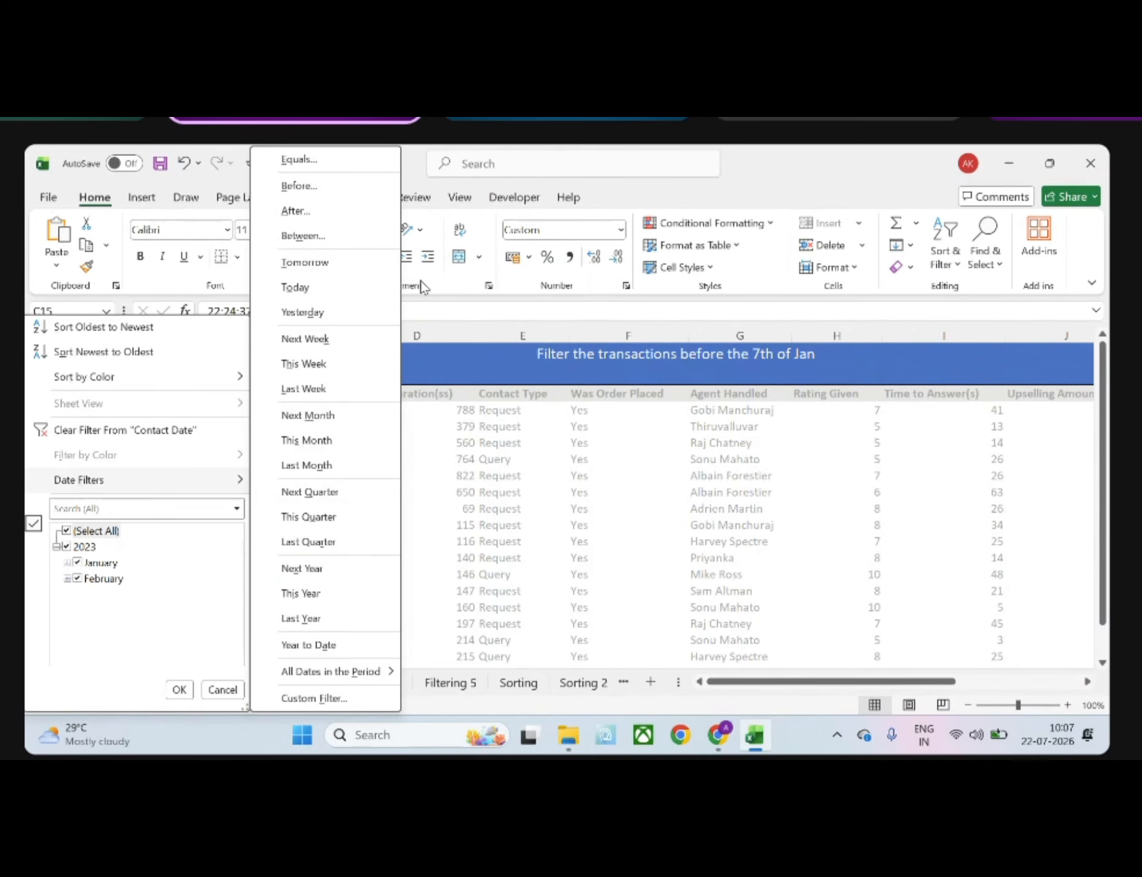
{"action": "left_click", "coordinate": [325, 184]}
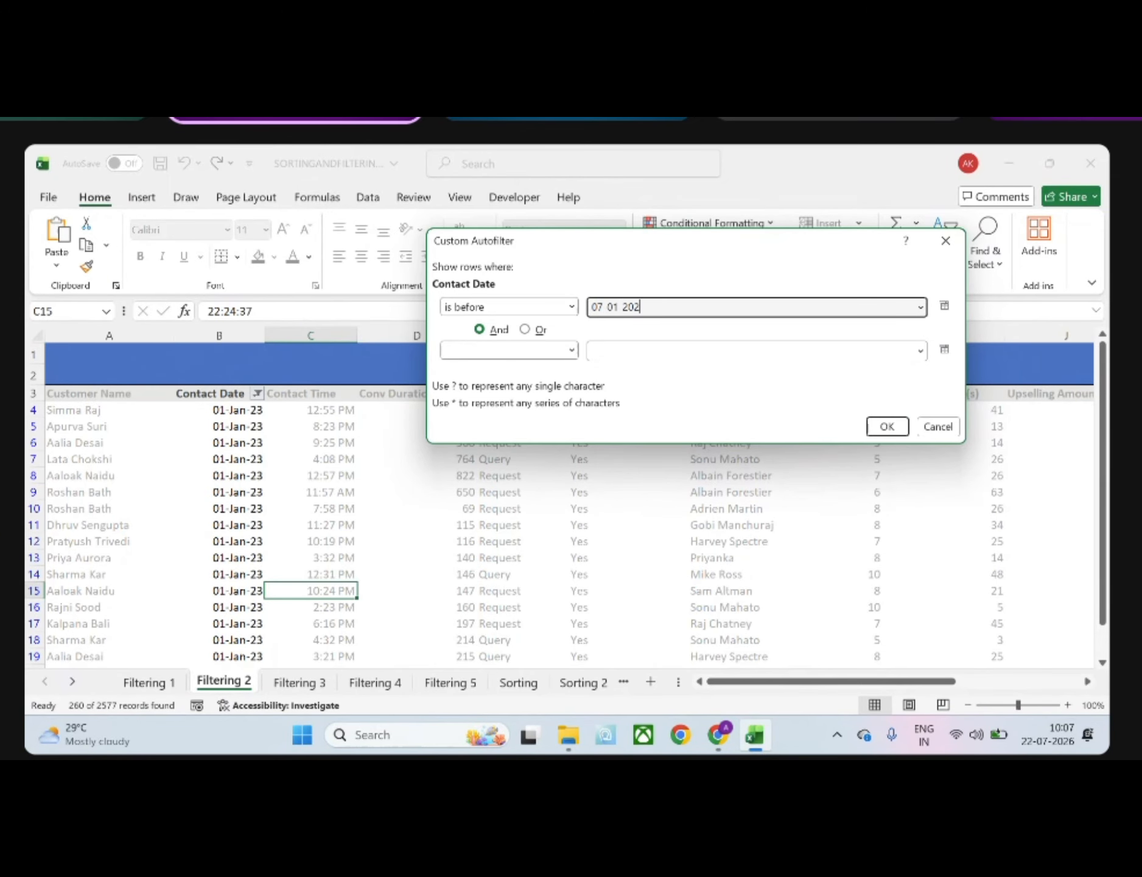
{"action": "type", "text": "07 01 2023"}
{"action": "key", "text": "Return"}
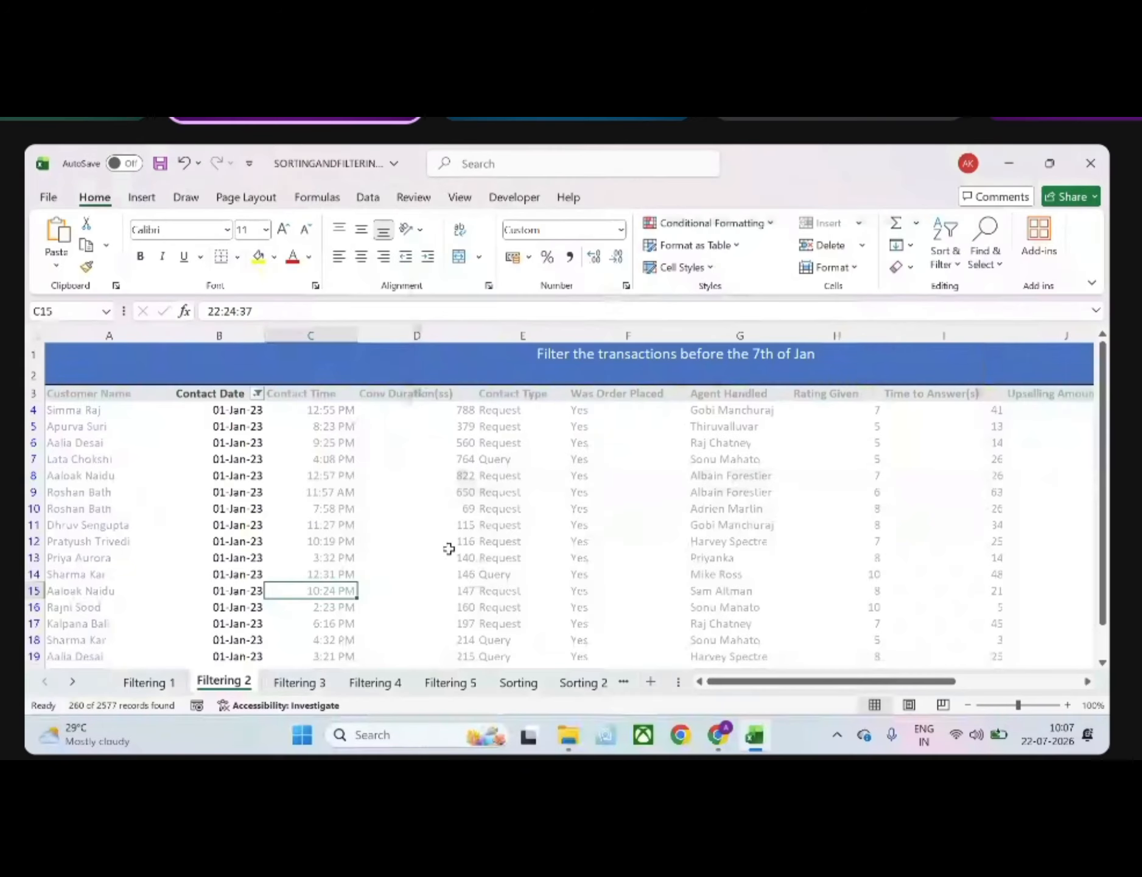
{"action": "left_click", "coordinate": [229, 558]}
{"action": "scroll", "coordinate": [225, 556], "scroll_direction": "down", "scroll_amount": 3}
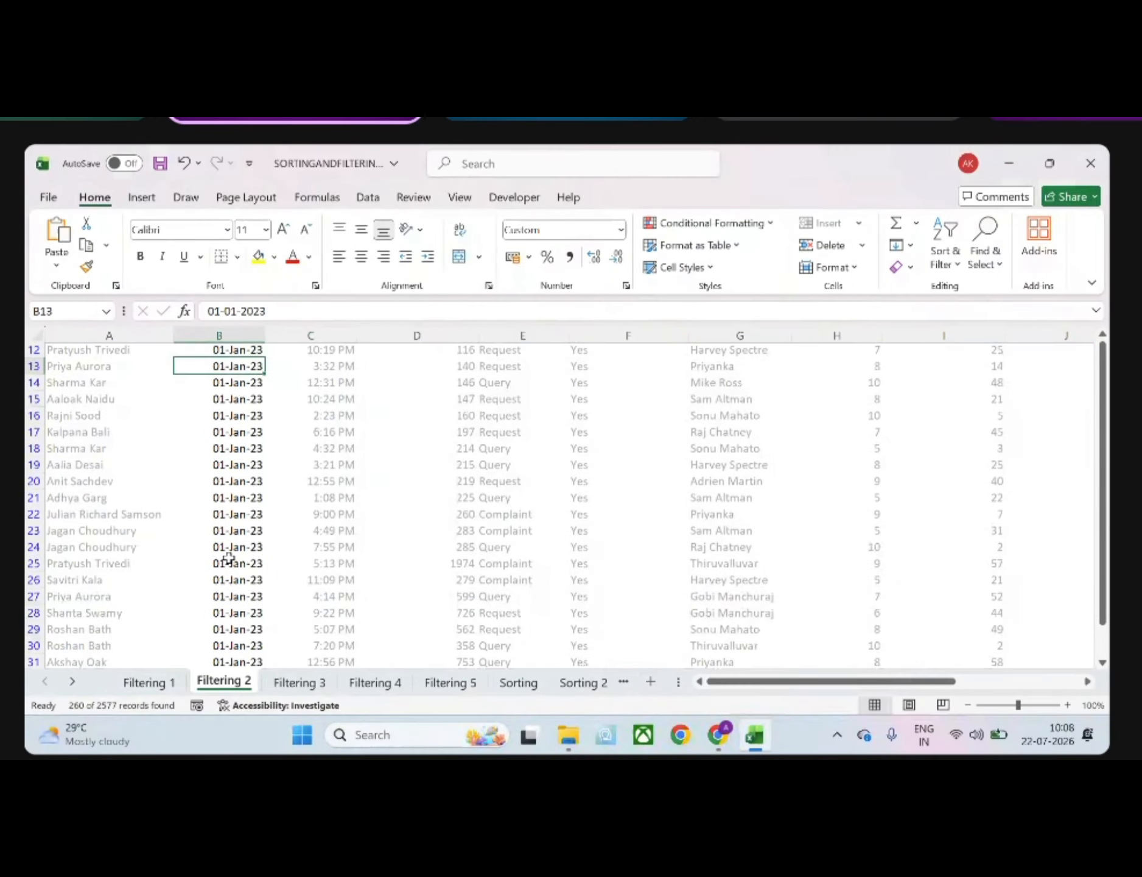
{"action": "scroll", "coordinate": [225, 557], "scroll_direction": "up", "scroll_amount": 4}
Try an Equals date filter of 07-01-2023 on the Contact Date column
{"action": "left_click", "coordinate": [258, 396]}
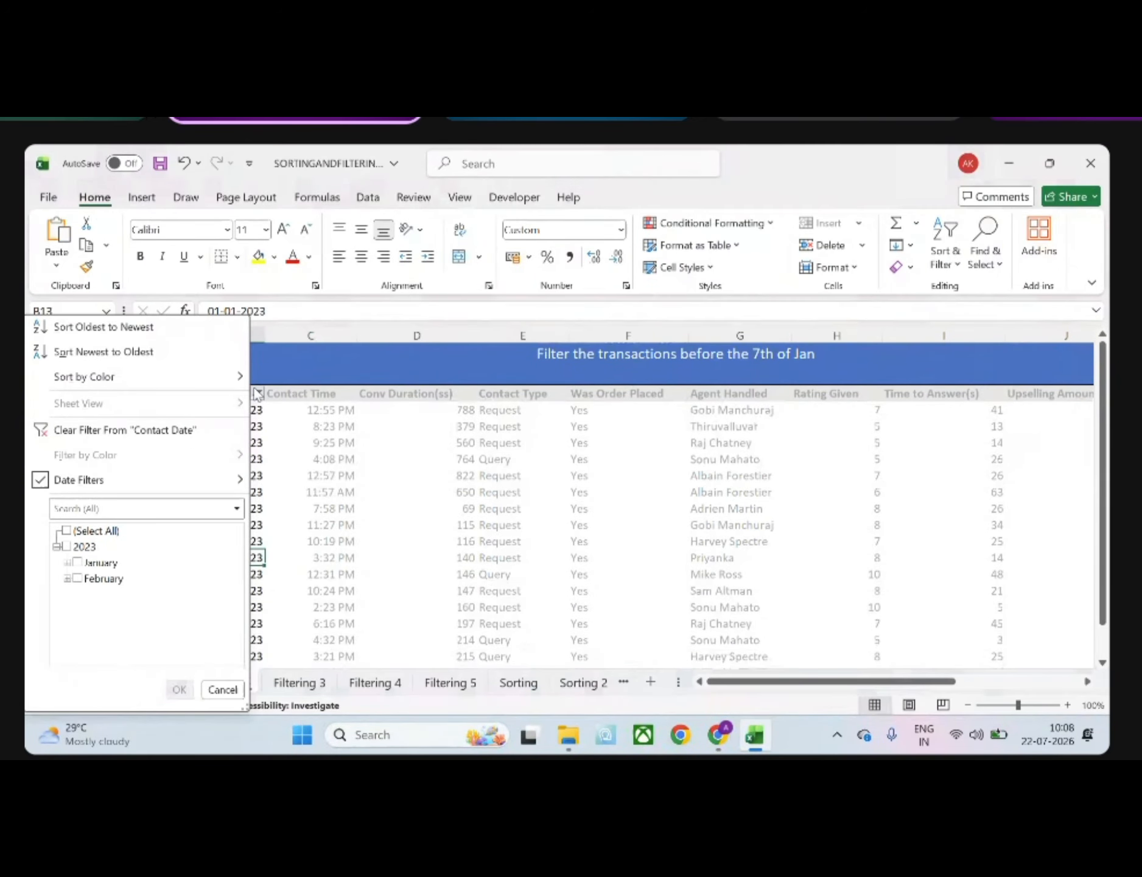
{"action": "mouse_move", "coordinate": [174, 481]}
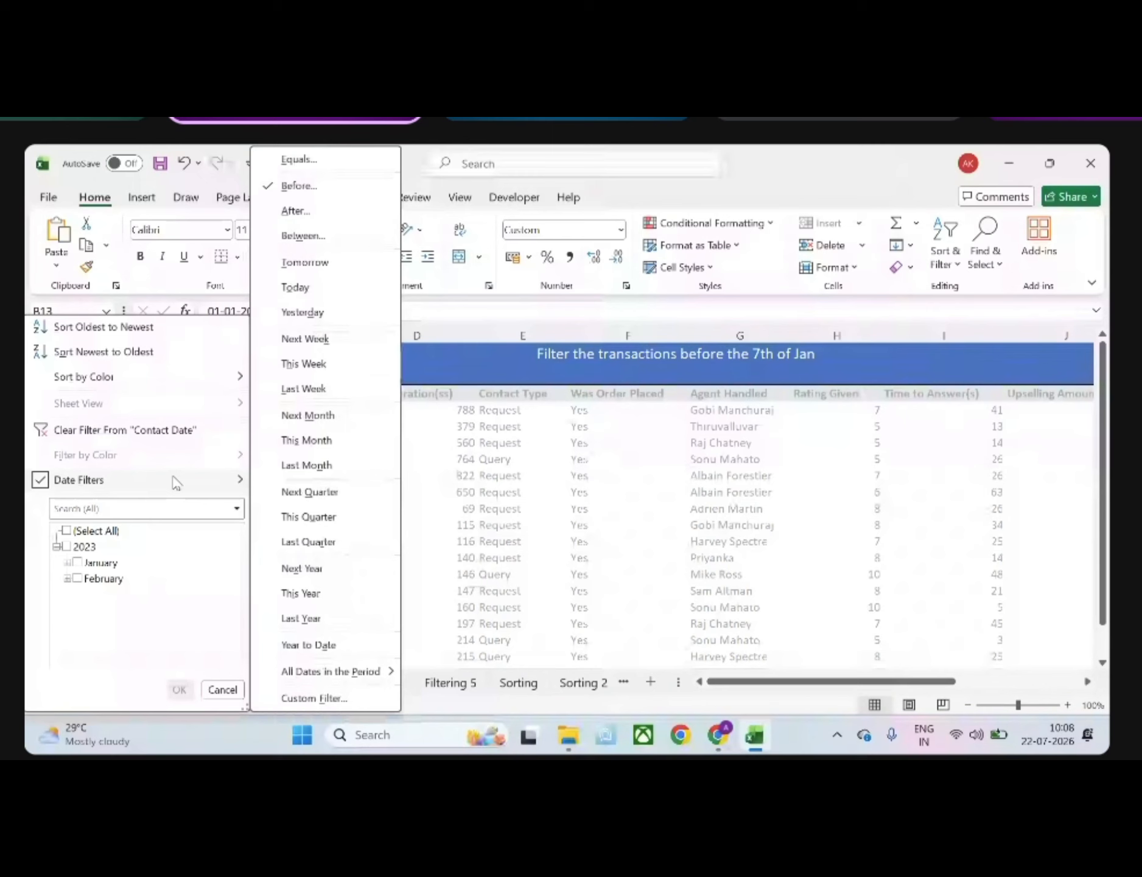
{"action": "left_click", "coordinate": [315, 173]}
{"action": "type", "text": "0"}
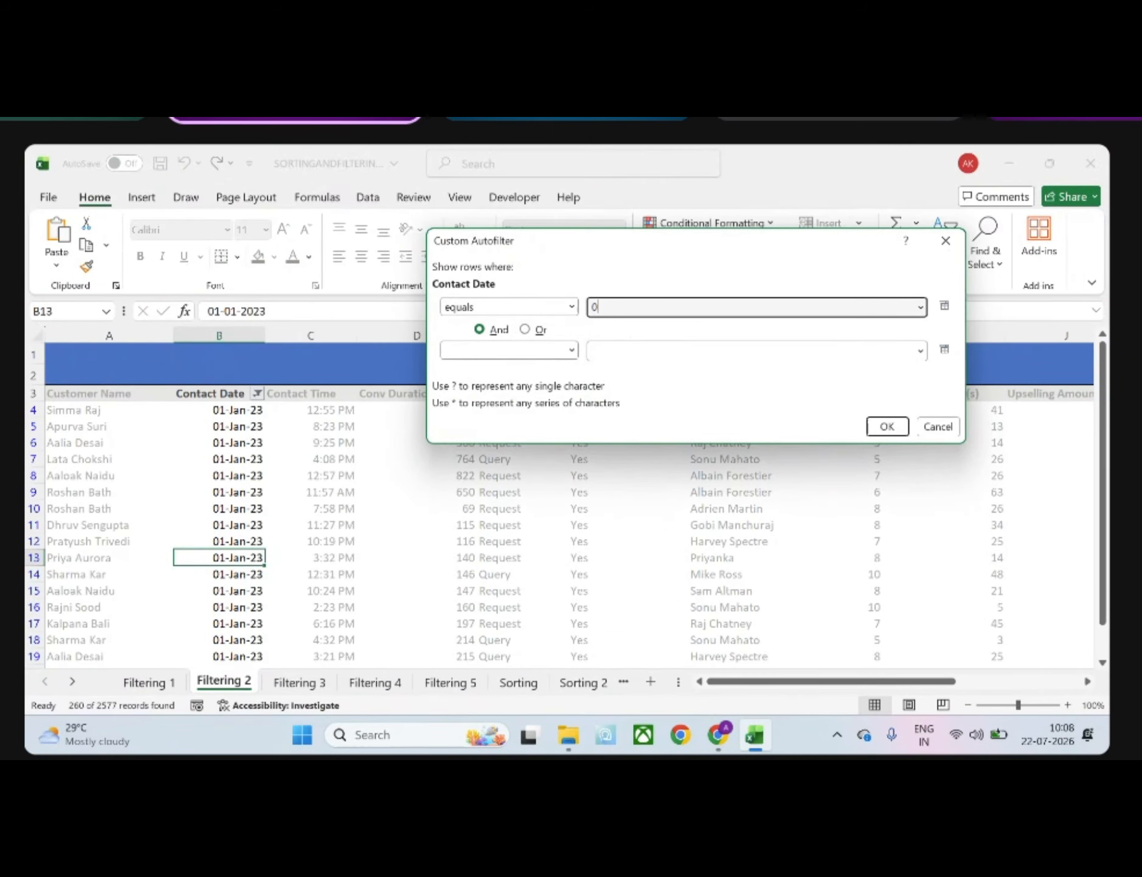
{"action": "type", "text": "7 01 2023"}
{"action": "key", "text": "Return"}
{"action": "left_click", "coordinate": [258, 405]}
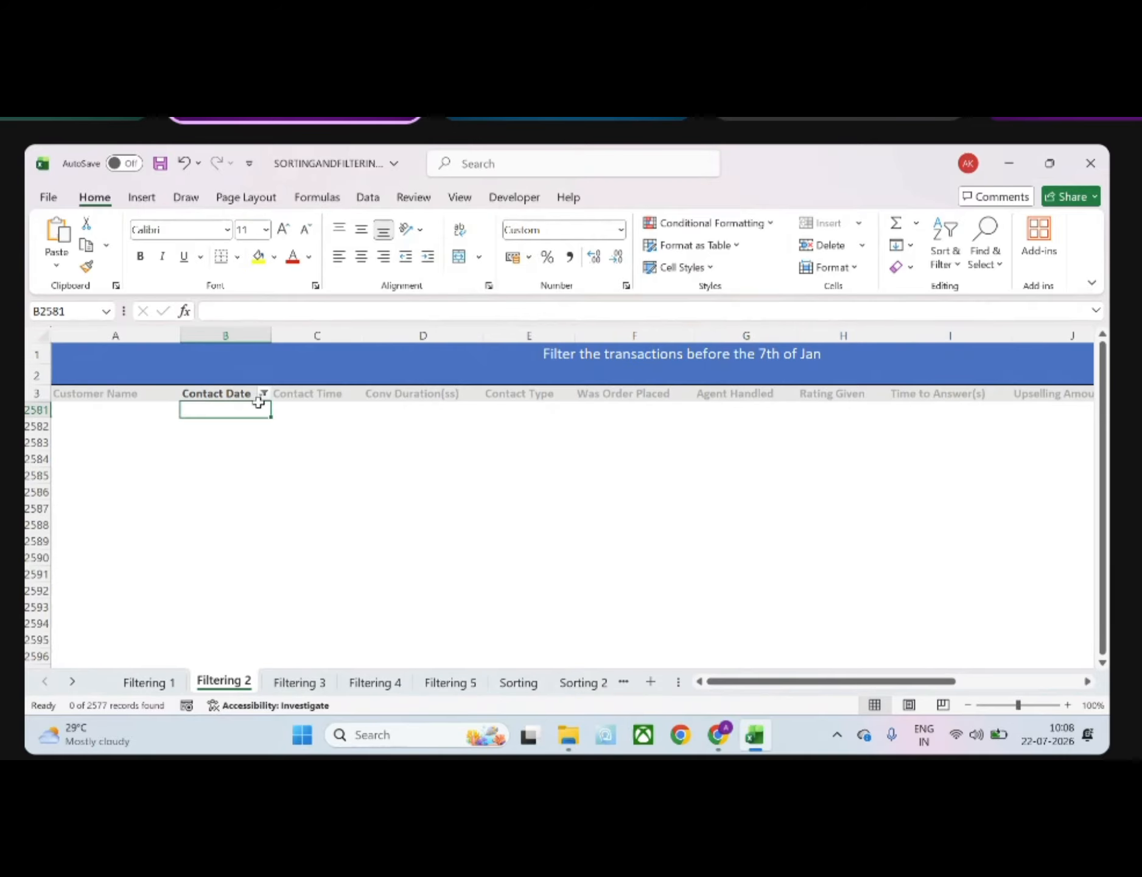
{"action": "left_click", "coordinate": [264, 394]}
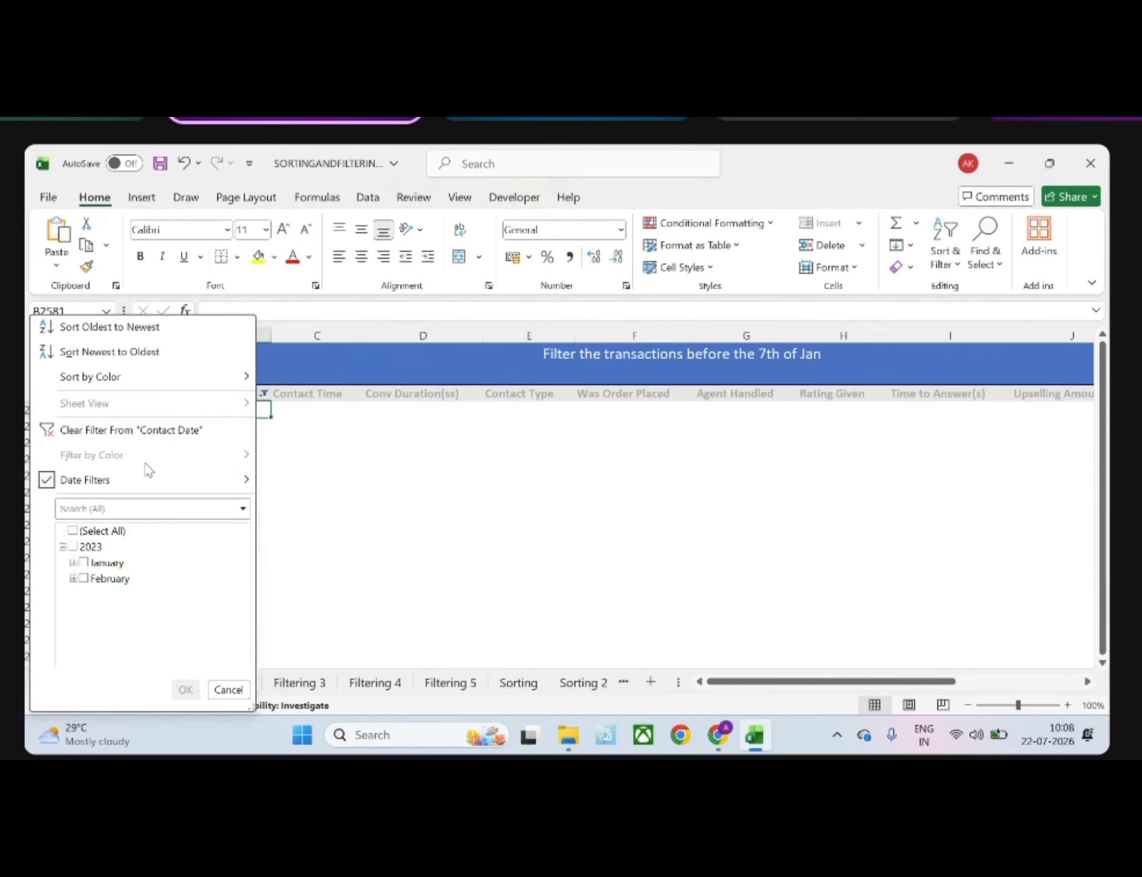
{"action": "mouse_move", "coordinate": [142, 478]}
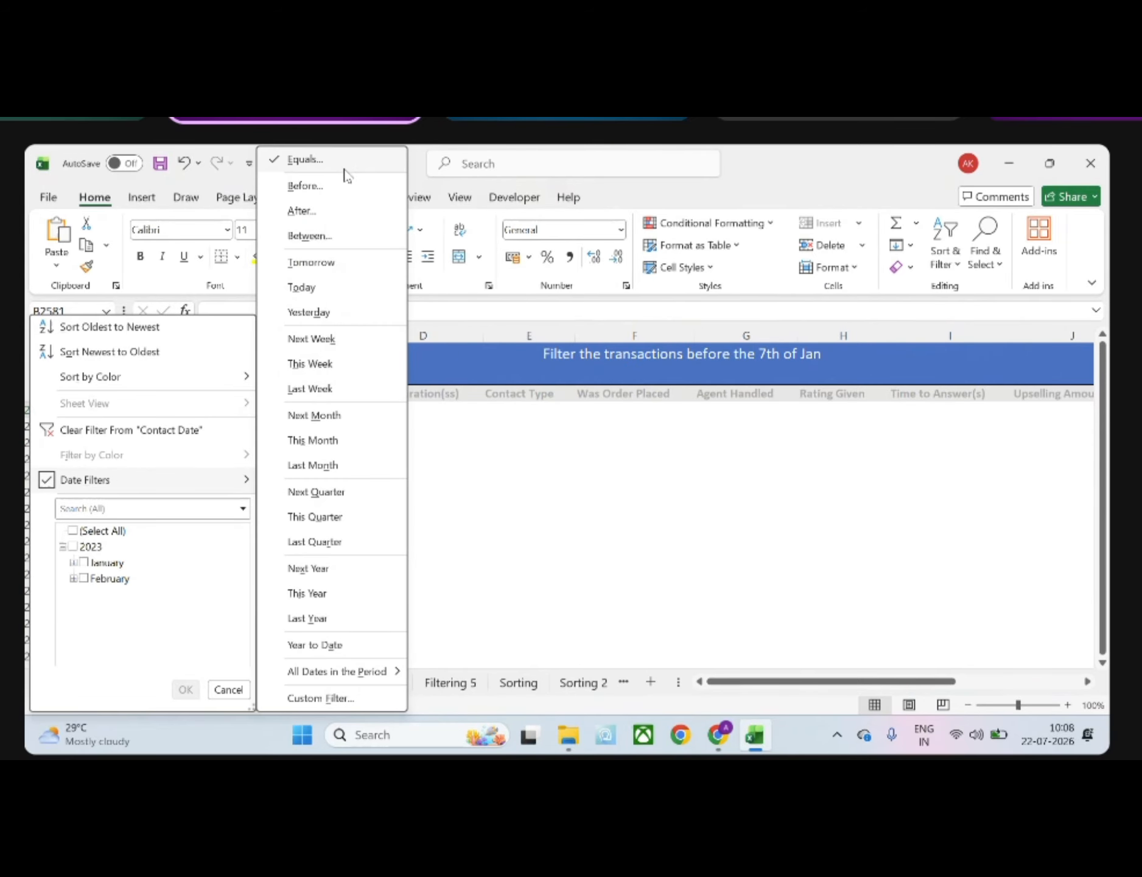
{"action": "left_click", "coordinate": [462, 494]}
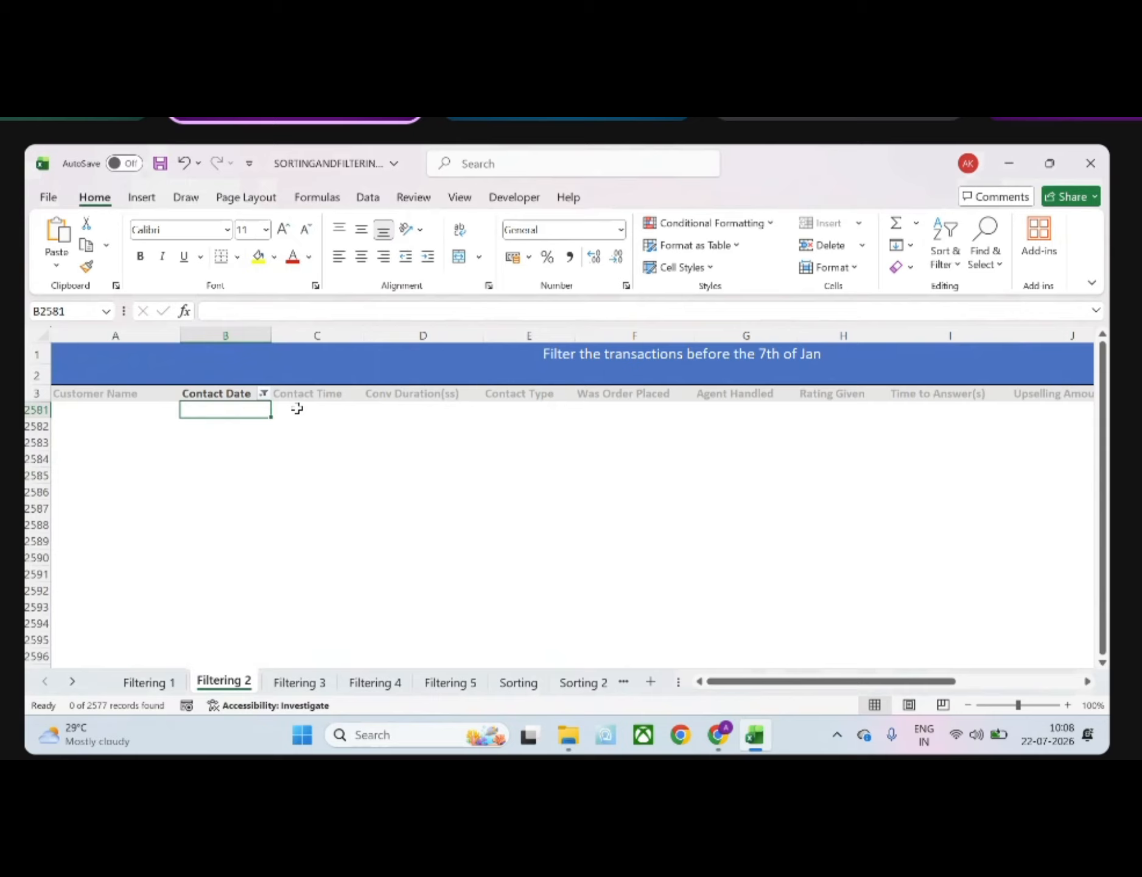
Filter the Contact Date column by clearing all dates and ticking only day 07 of January 2023
{"action": "left_click", "coordinate": [263, 396]}
{"action": "left_click", "coordinate": [73, 531]}
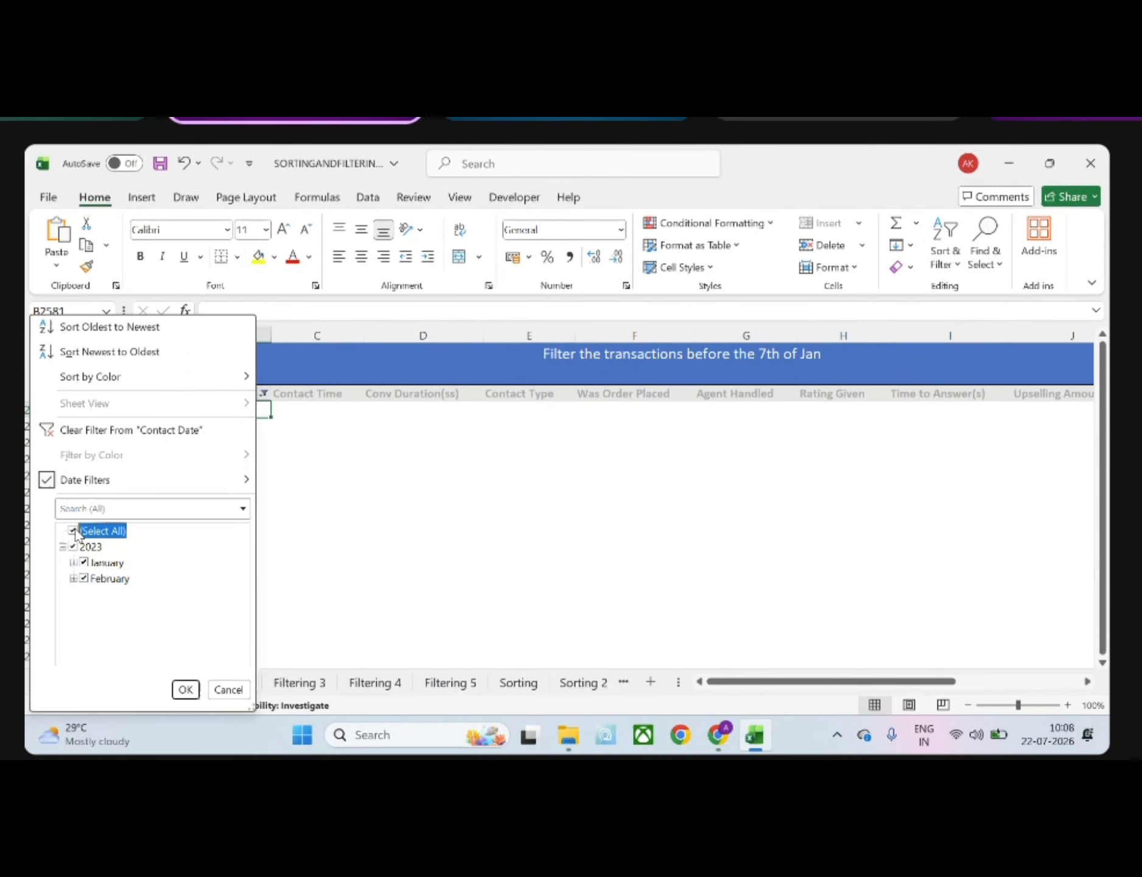
{"action": "left_click", "coordinate": [74, 530]}
{"action": "left_click", "coordinate": [73, 563]}
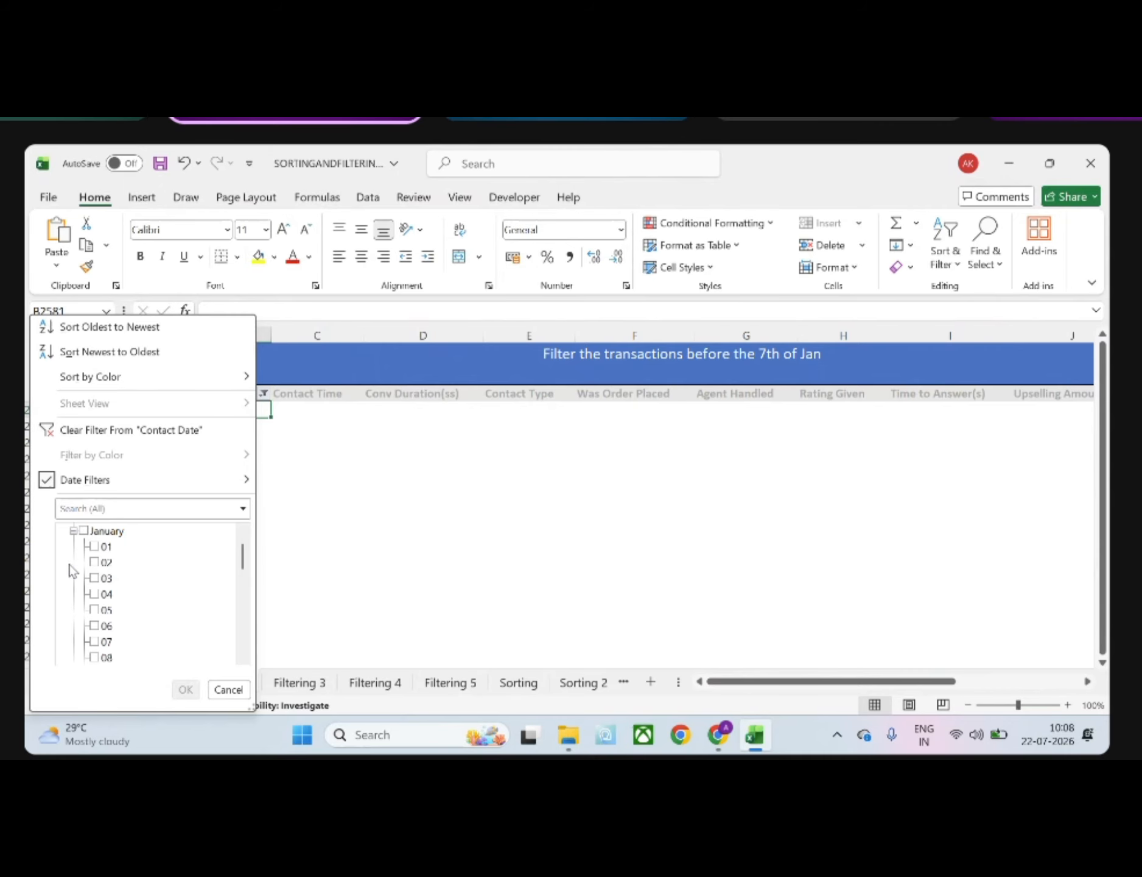
{"action": "left_click", "coordinate": [94, 640]}
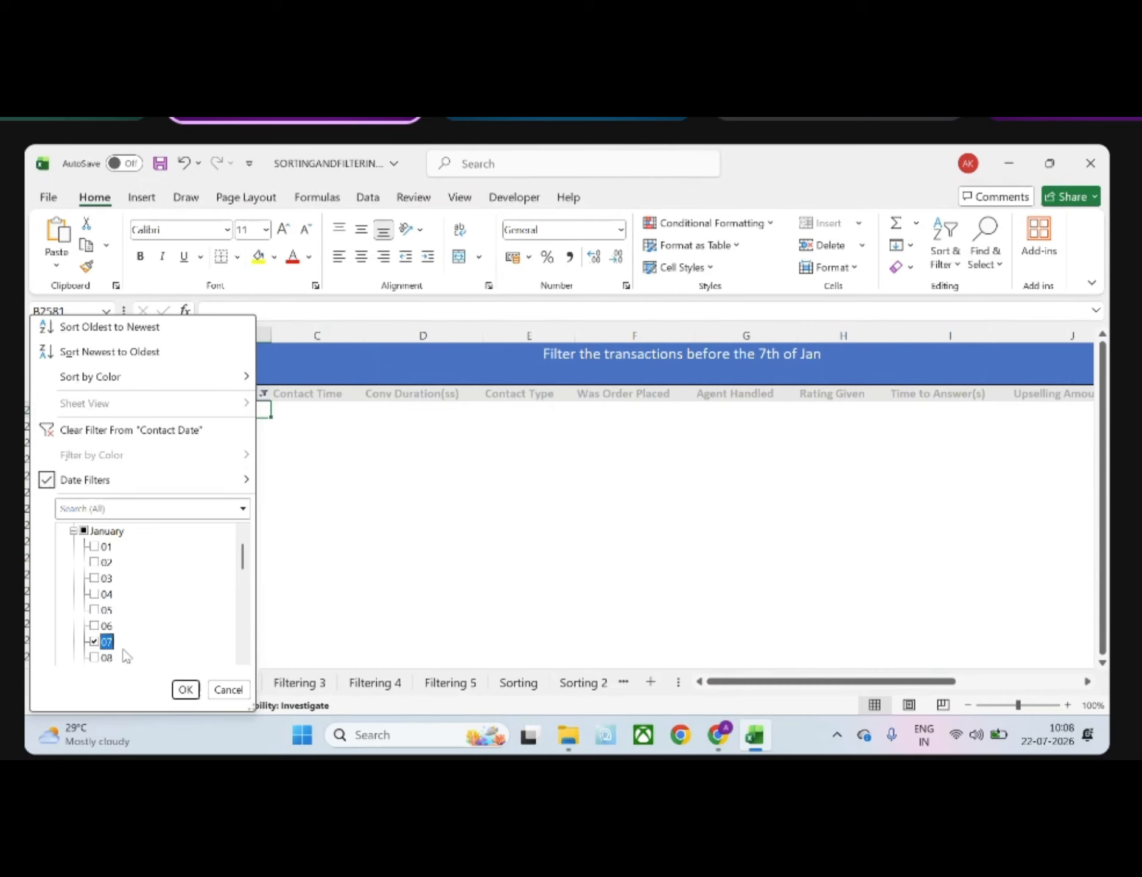
{"action": "left_click", "coordinate": [182, 690]}
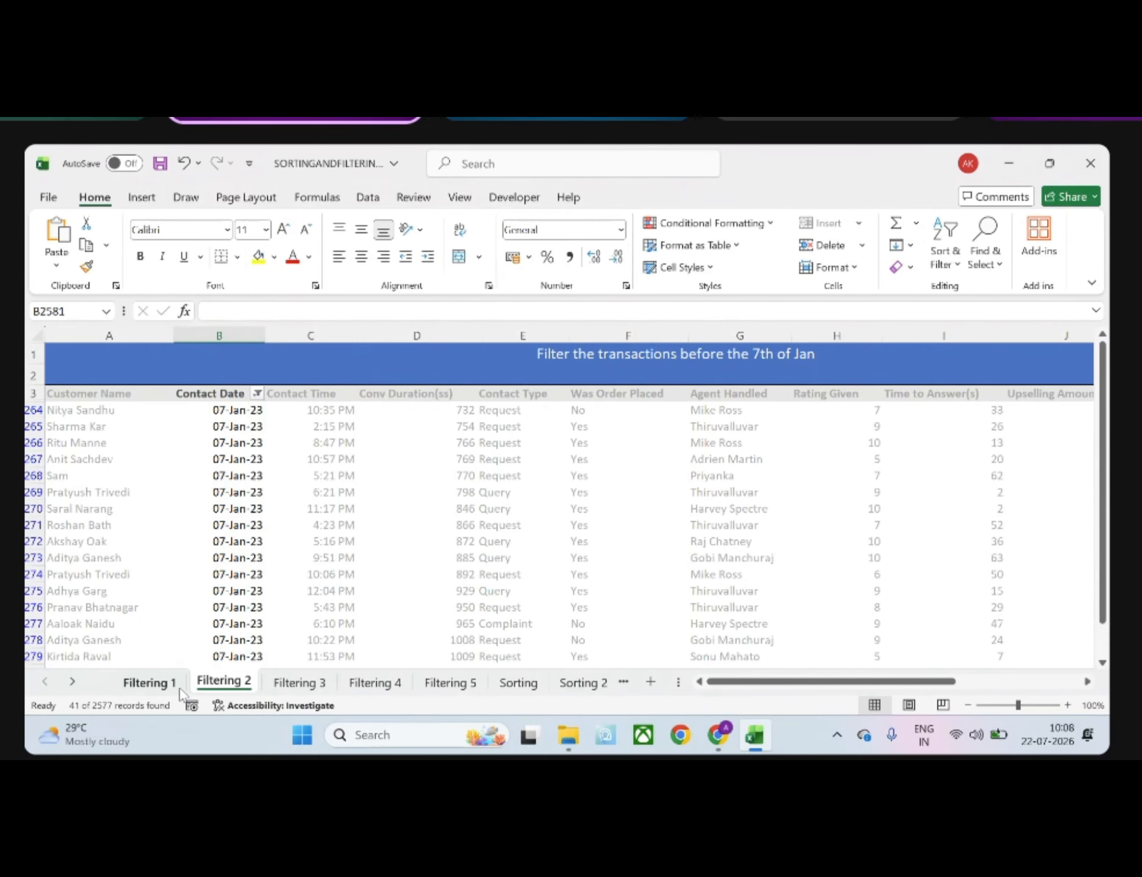
{"action": "left_click", "coordinate": [271, 577]}
Try an Equals date filter on the Contact Date column with the date entered as 07 Jan
{"action": "left_click", "coordinate": [259, 396]}
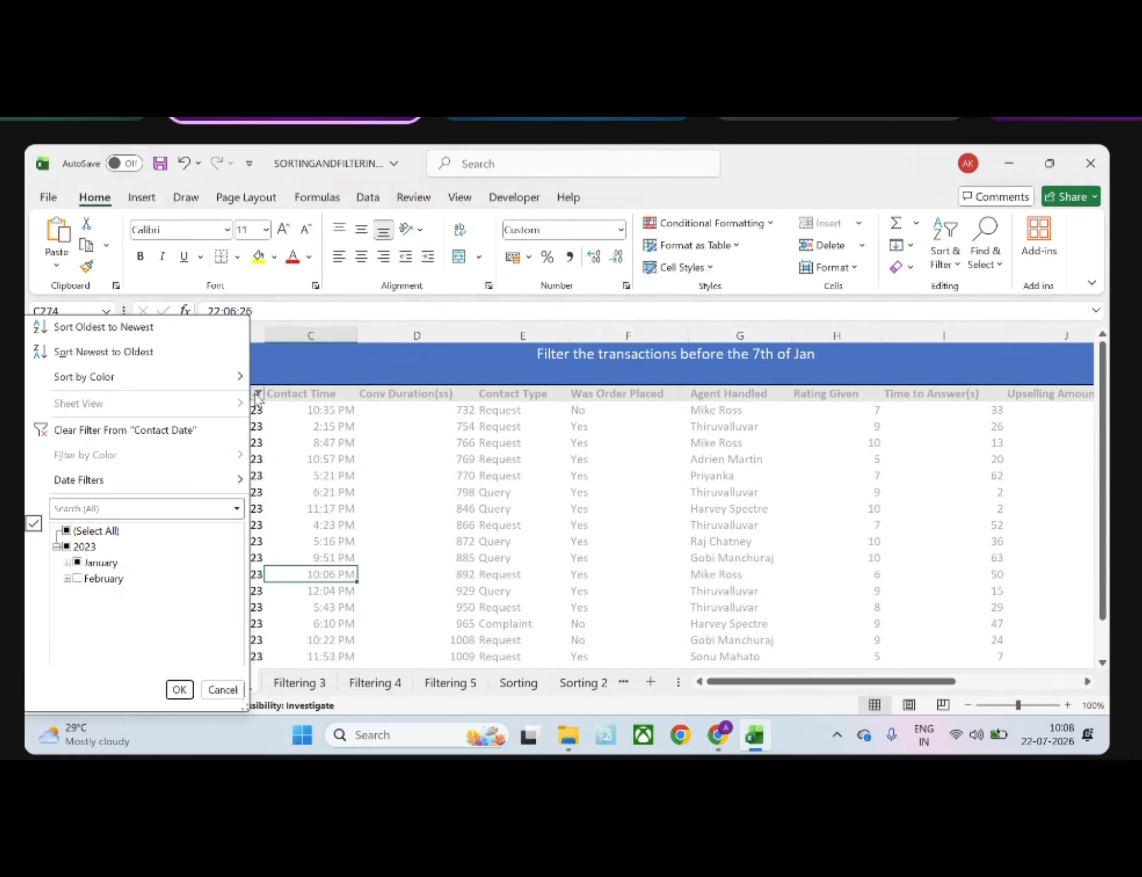
{"action": "mouse_move", "coordinate": [141, 489]}
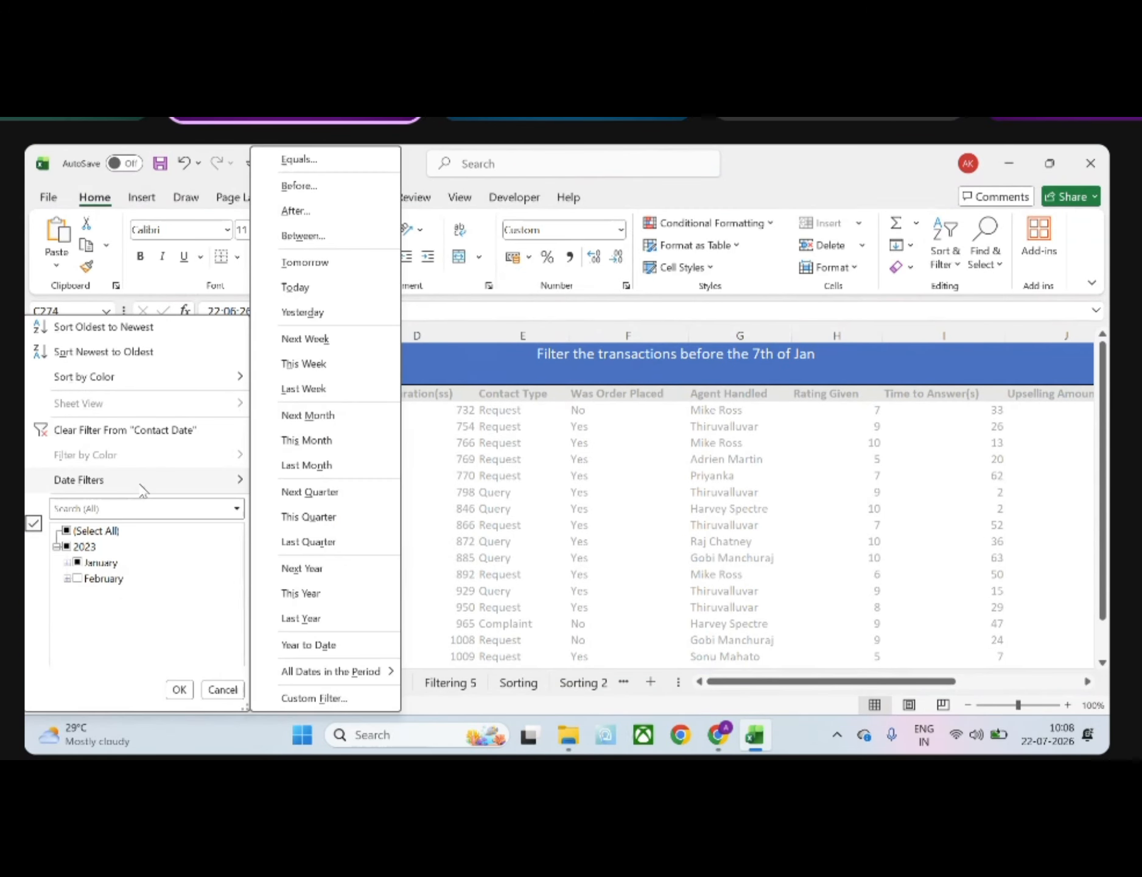
{"action": "left_click", "coordinate": [312, 171]}
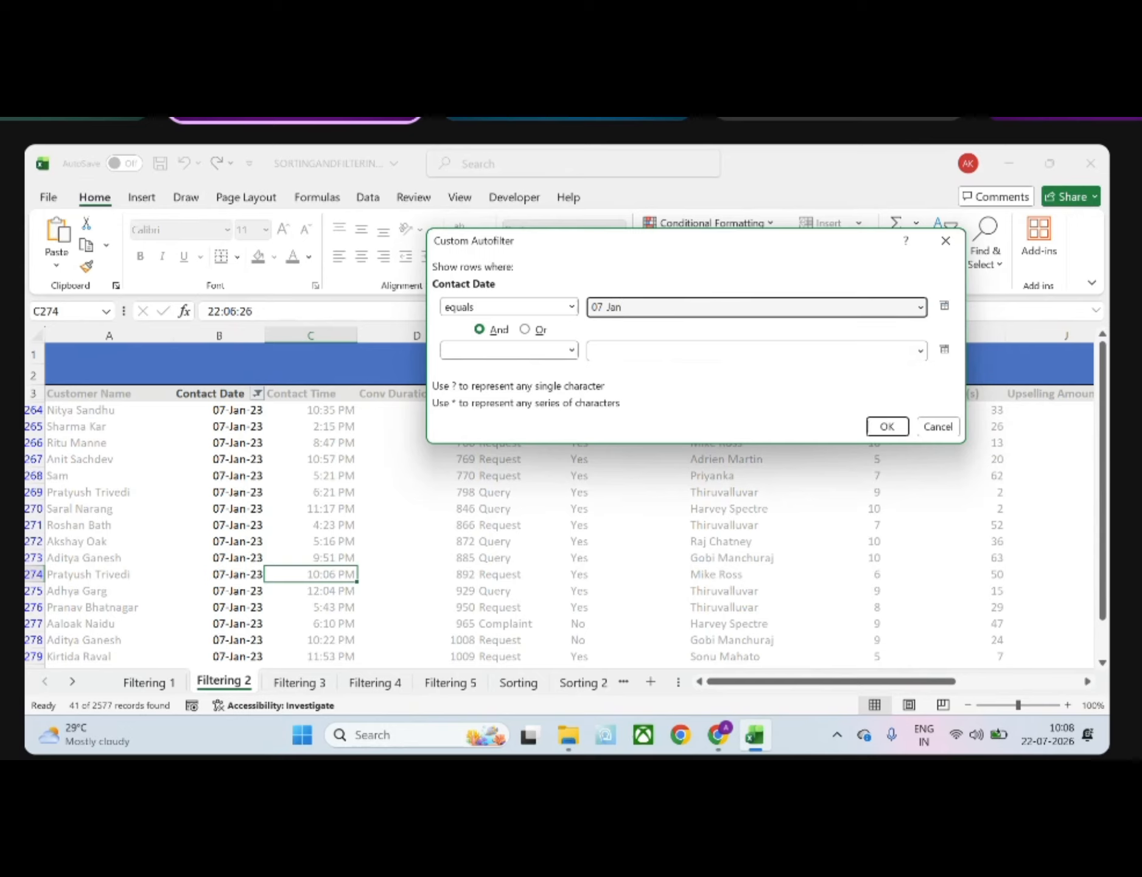
{"action": "key", "text": "Return"}
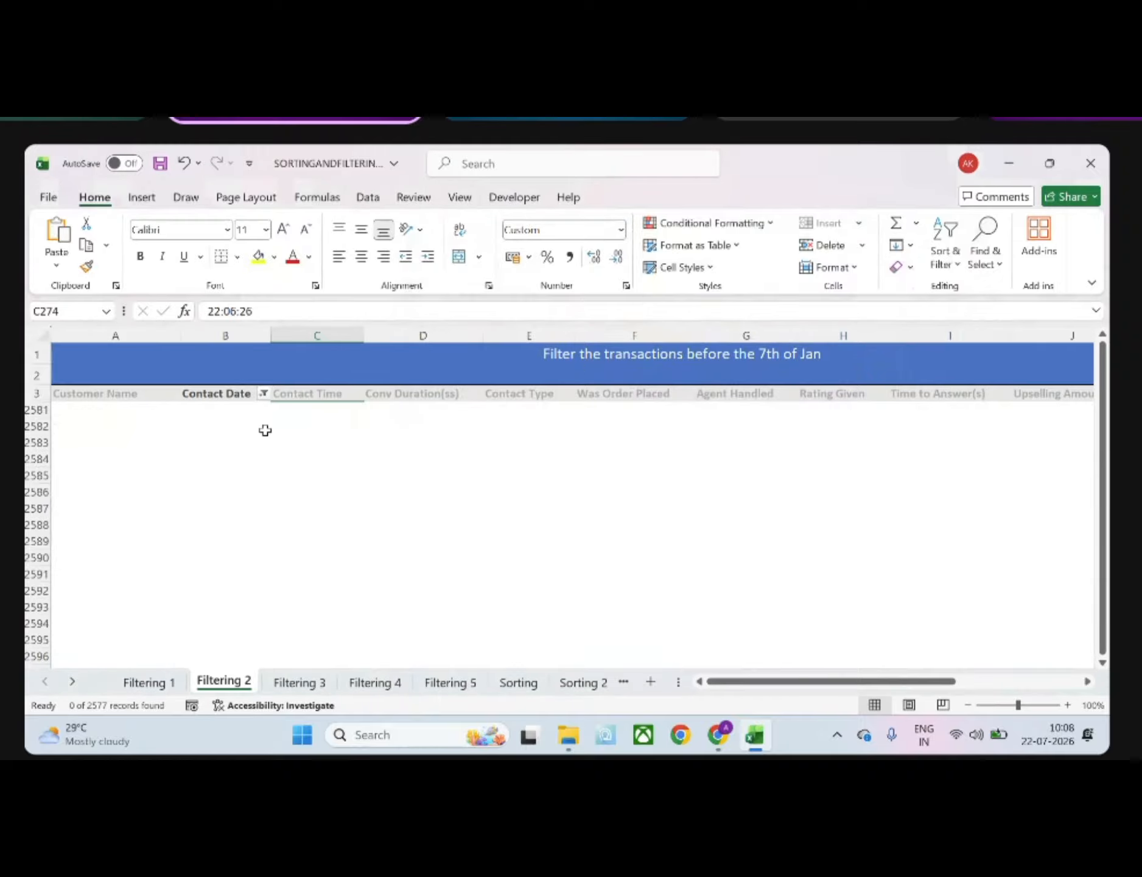
Try an Equals date filter on the Contact Date column with the date entered as 07/01/2023
{"action": "left_click", "coordinate": [263, 394]}
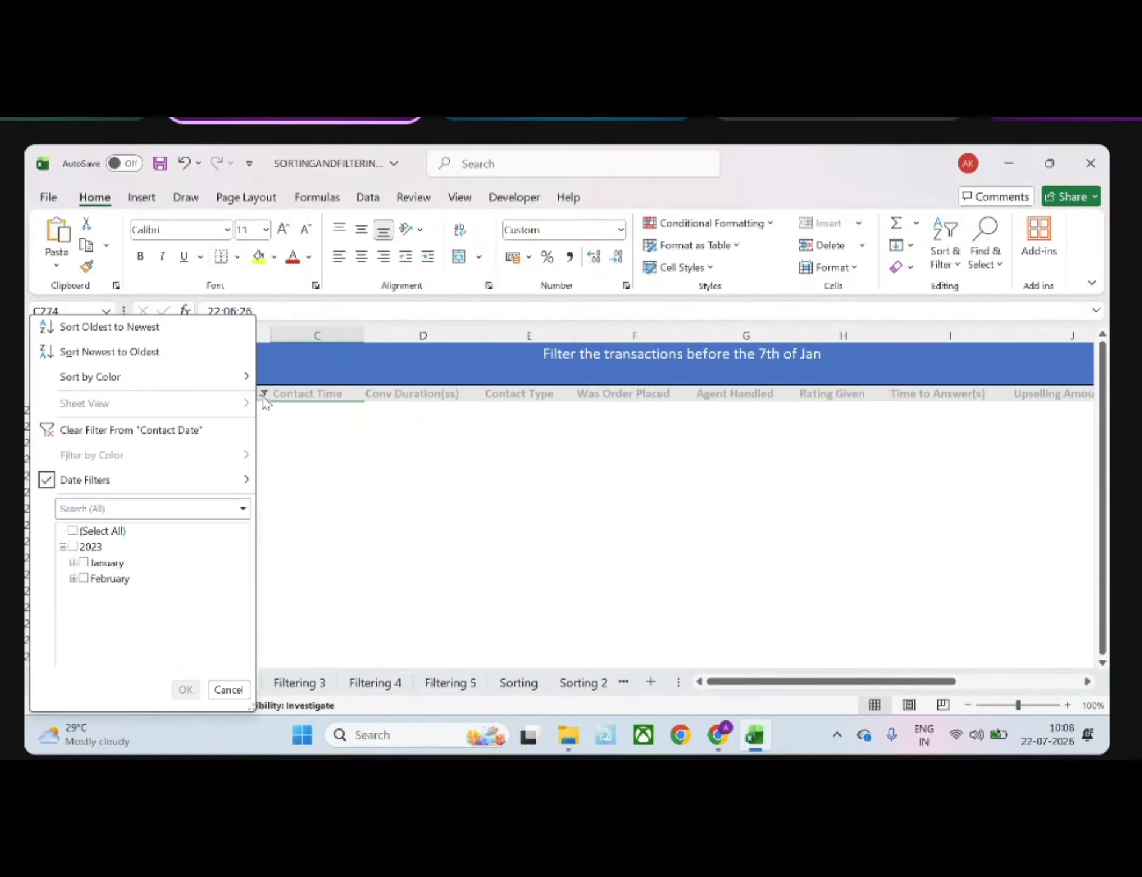
{"action": "left_click", "coordinate": [171, 479]}
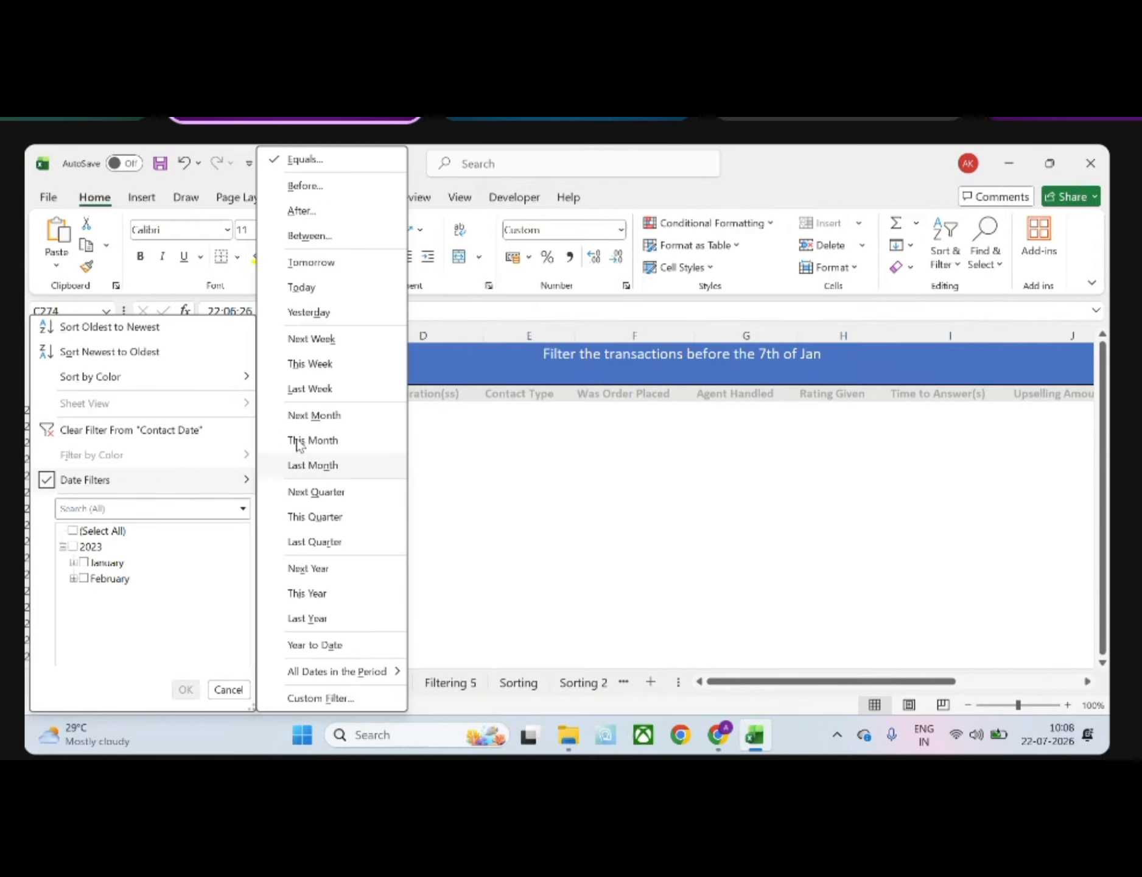
{"action": "left_click", "coordinate": [324, 156]}
{"action": "left_click", "coordinate": [687, 301]}
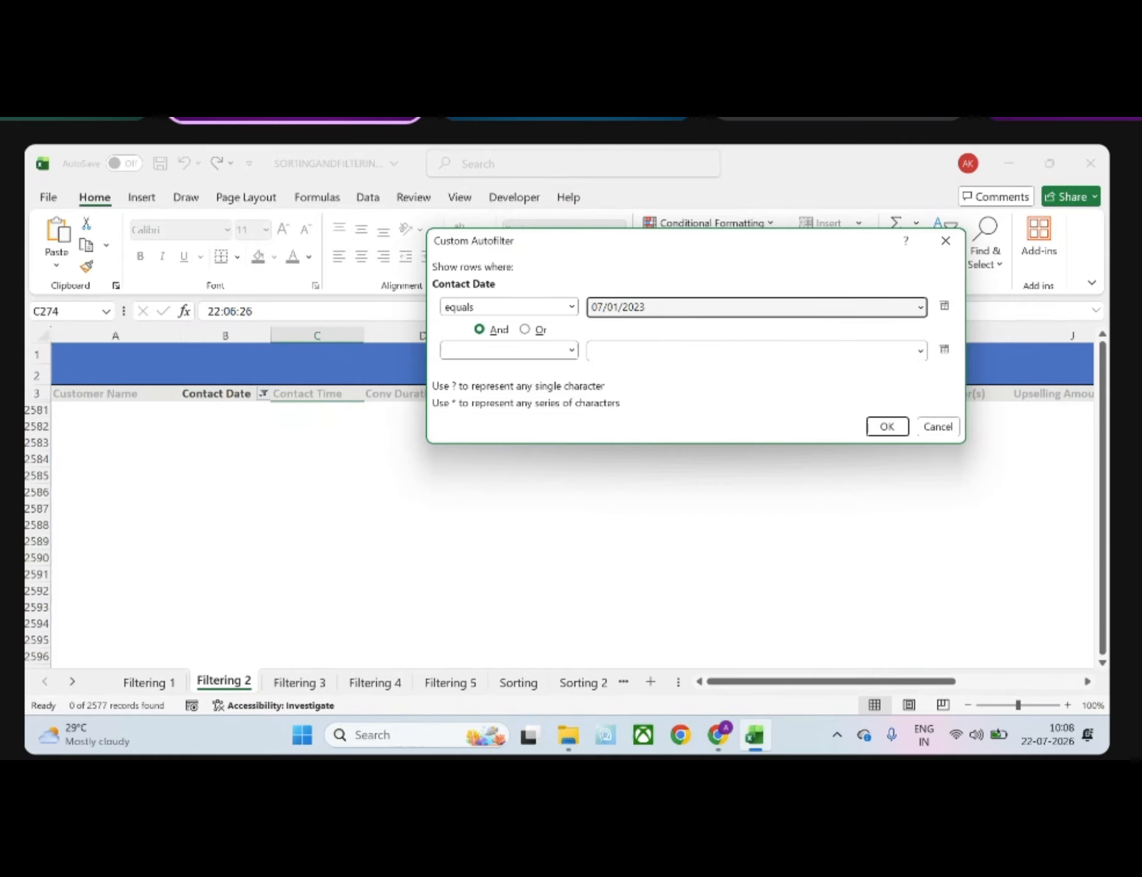
{"action": "key", "text": "Return"}
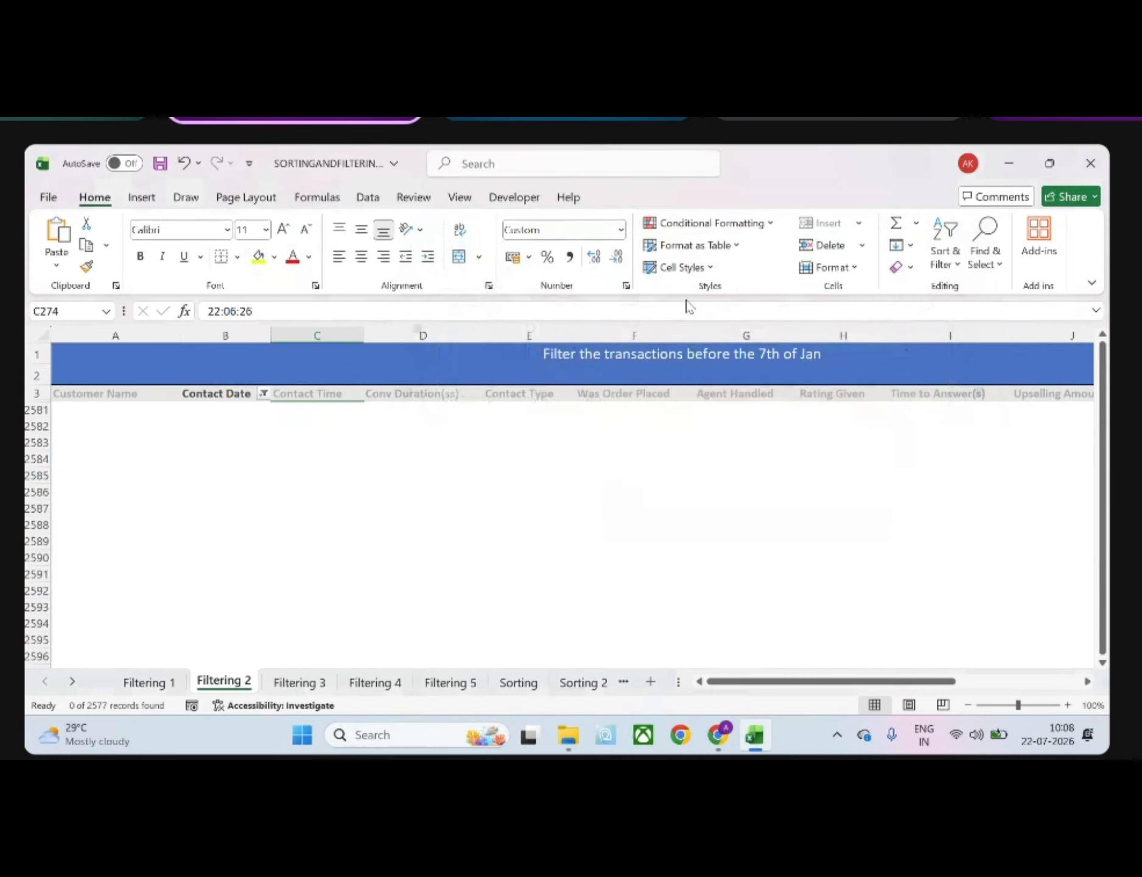
{"action": "left_click", "coordinate": [265, 396]}
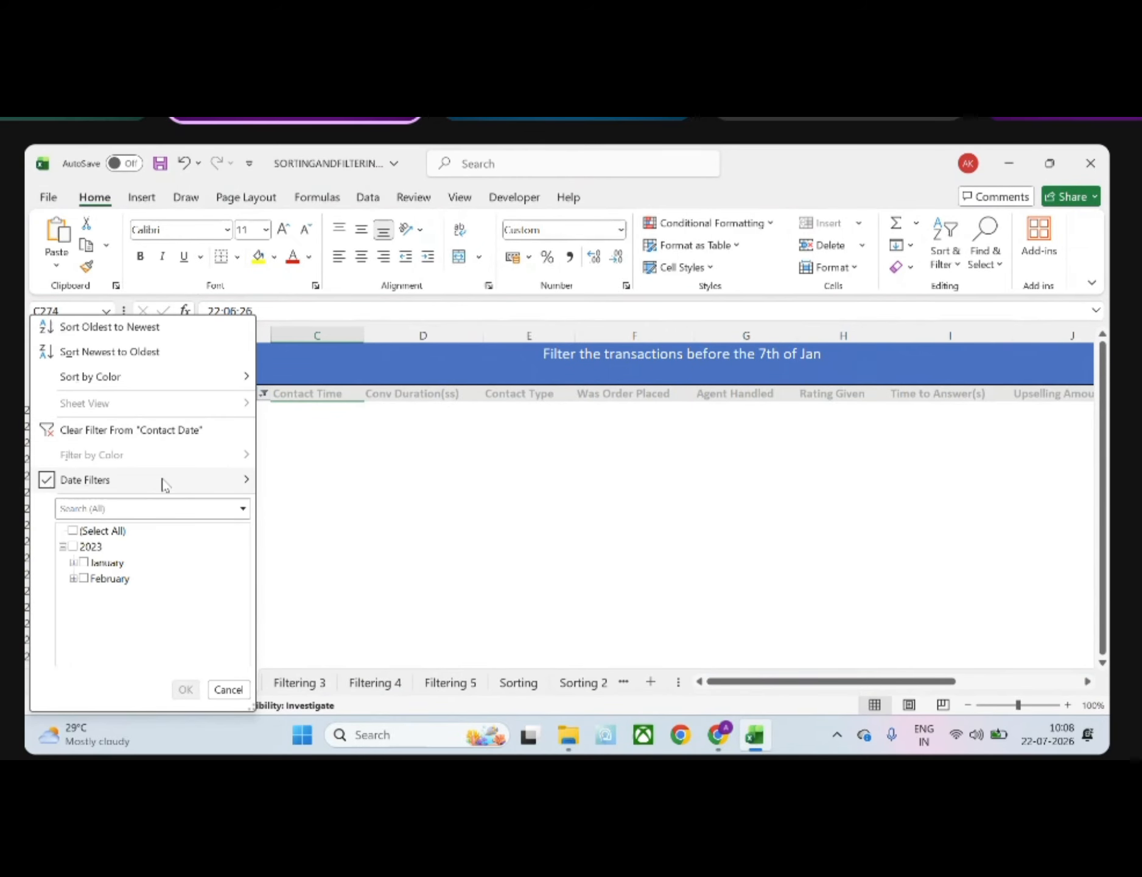
{"action": "mouse_move", "coordinate": [165, 485]}
{"action": "left_click", "coordinate": [343, 159]}
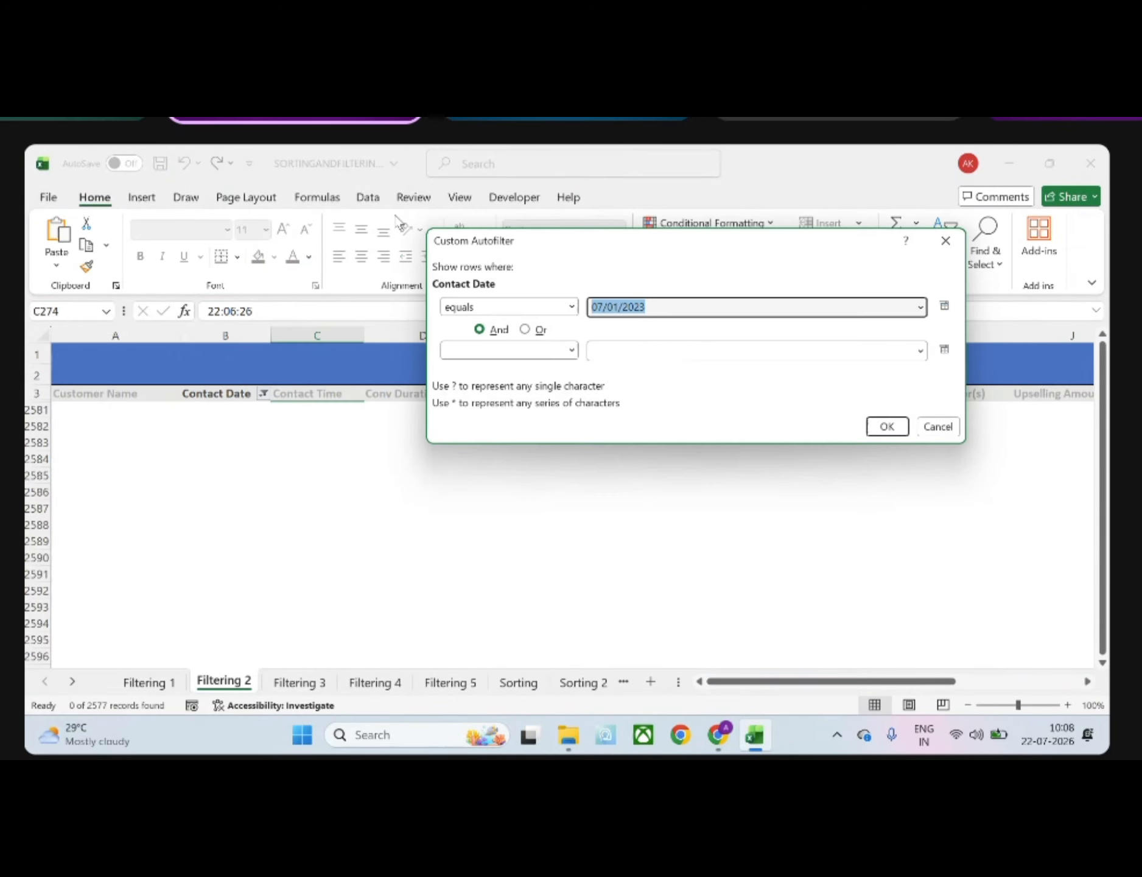
{"action": "left_click", "coordinate": [572, 307]}
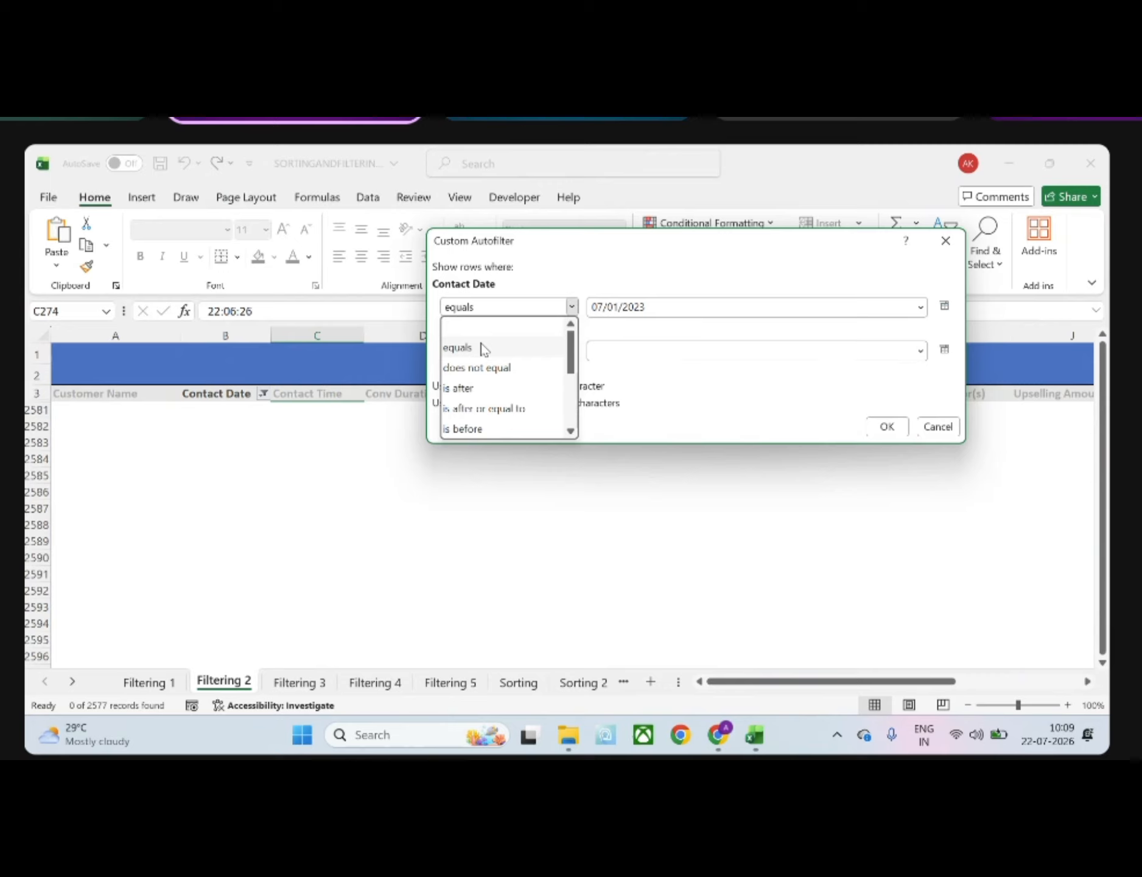
{"action": "left_click", "coordinate": [947, 247]}
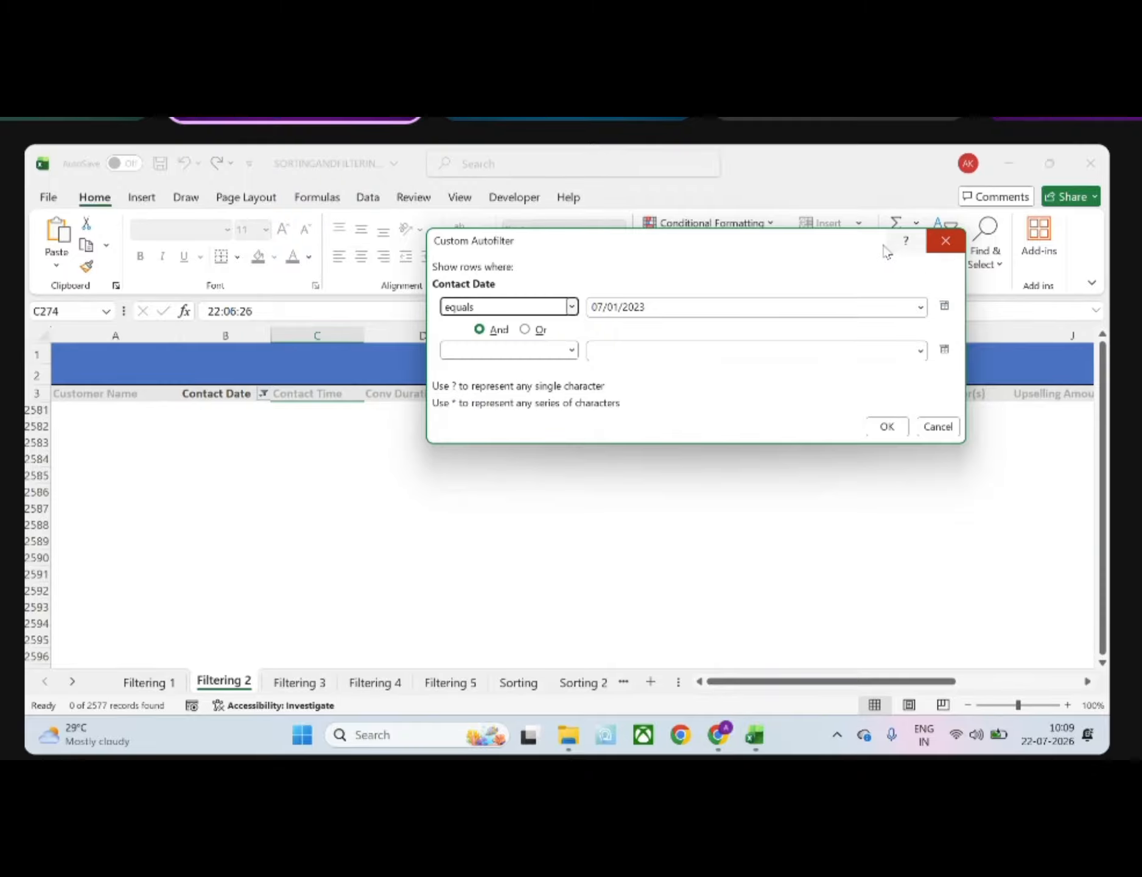
{"action": "left_click", "coordinate": [954, 243]}
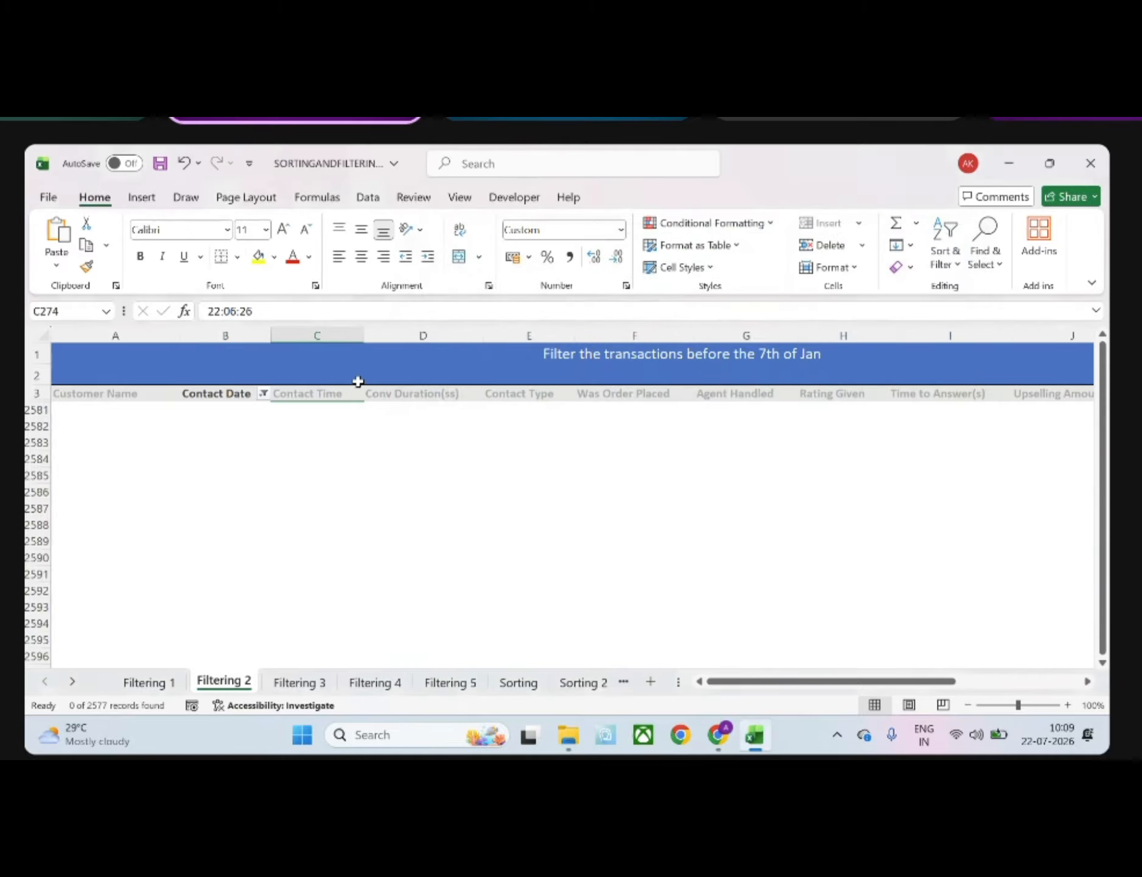
Filter the Contact Date column to show only day 07 of January 2023, and look through the filtered rows
{"action": "left_click", "coordinate": [264, 394]}
{"action": "left_click", "coordinate": [69, 546]}
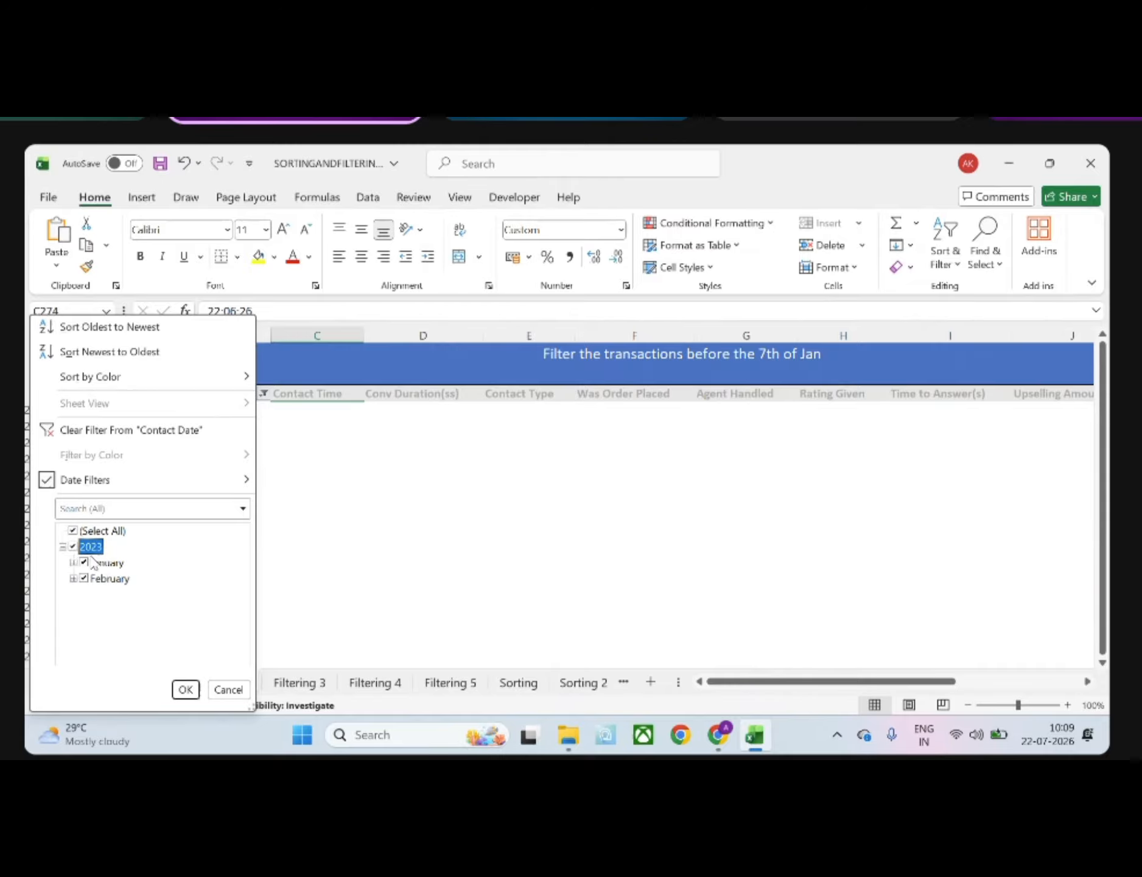
{"action": "left_click", "coordinate": [73, 531]}
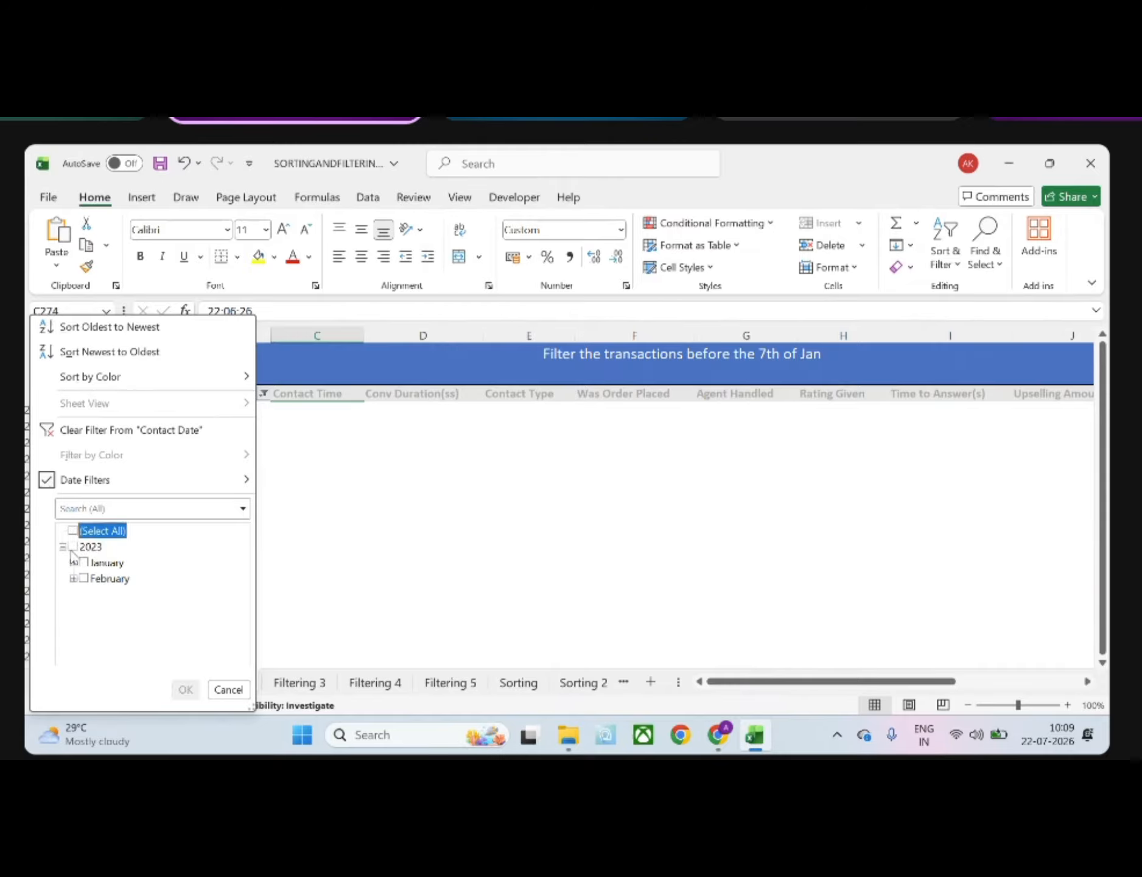
{"action": "left_click", "coordinate": [73, 562]}
{"action": "left_click", "coordinate": [94, 641]}
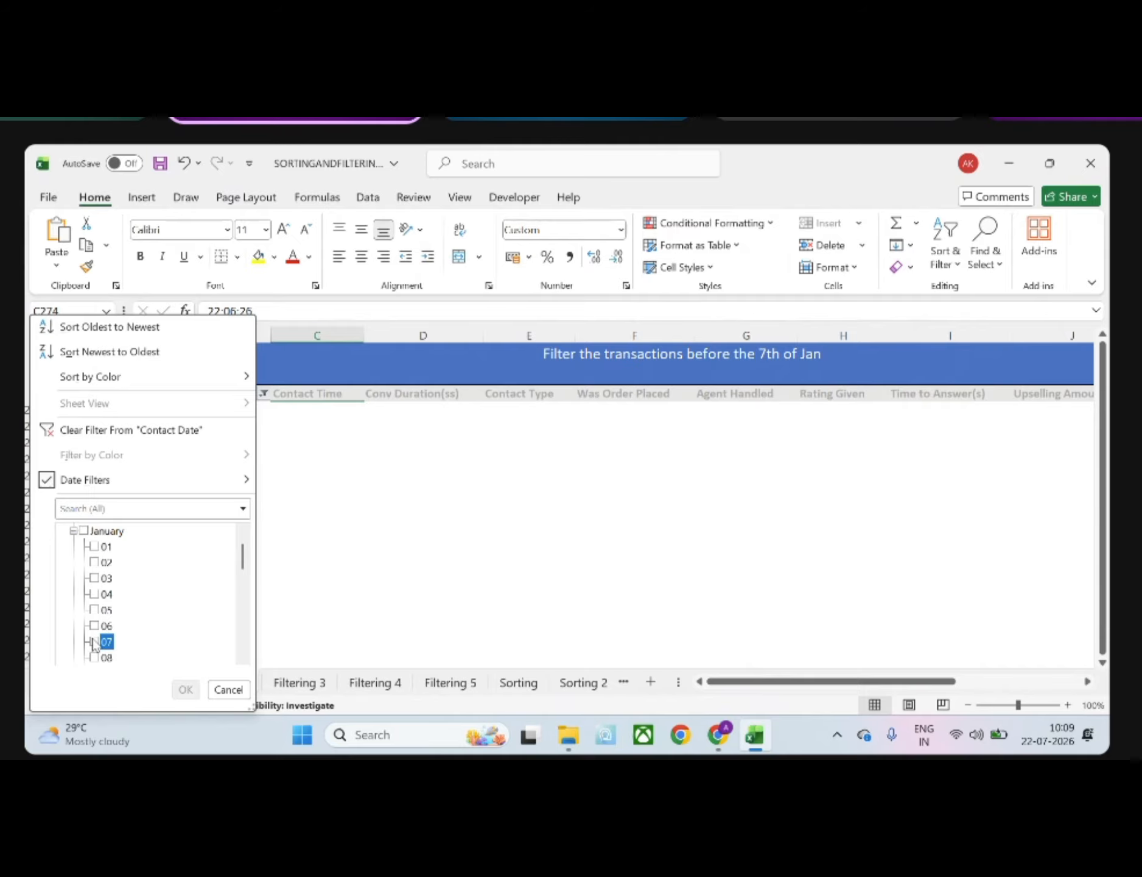
{"action": "left_click", "coordinate": [183, 688]}
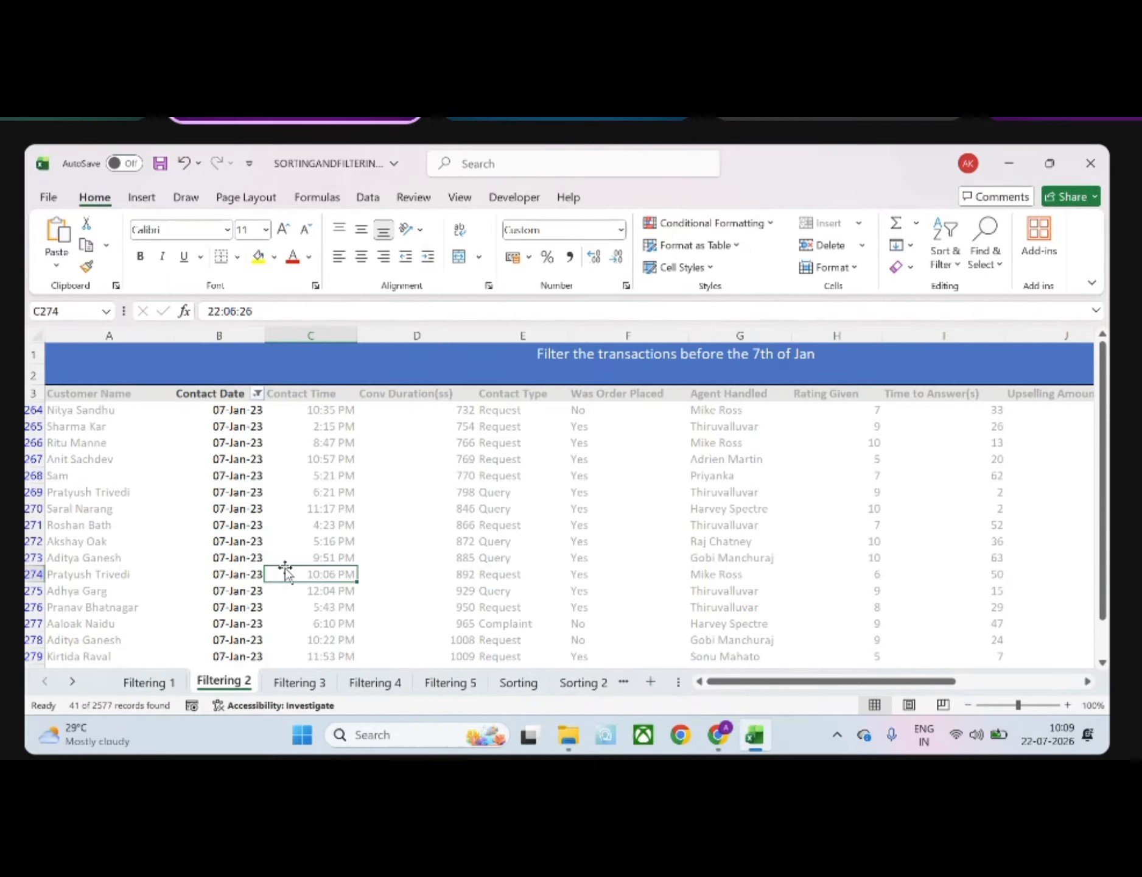
{"action": "scroll", "coordinate": [285, 573], "scroll_direction": "down", "scroll_amount": 10}
{"action": "scroll", "coordinate": [292, 557], "scroll_direction": "up", "scroll_amount": 10}
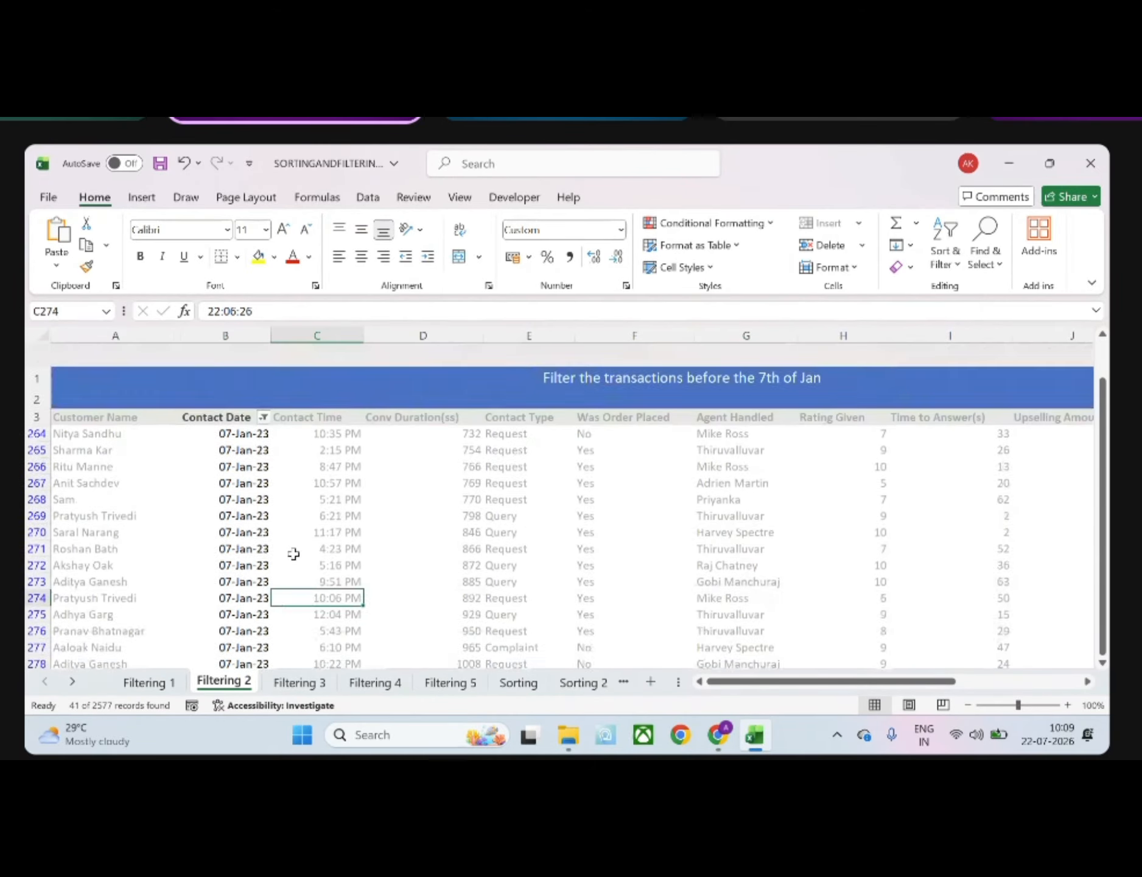
Apply an Equals date filter to the Contact Date column with the date entered as 07 Jan 23
{"action": "left_click", "coordinate": [257, 394]}
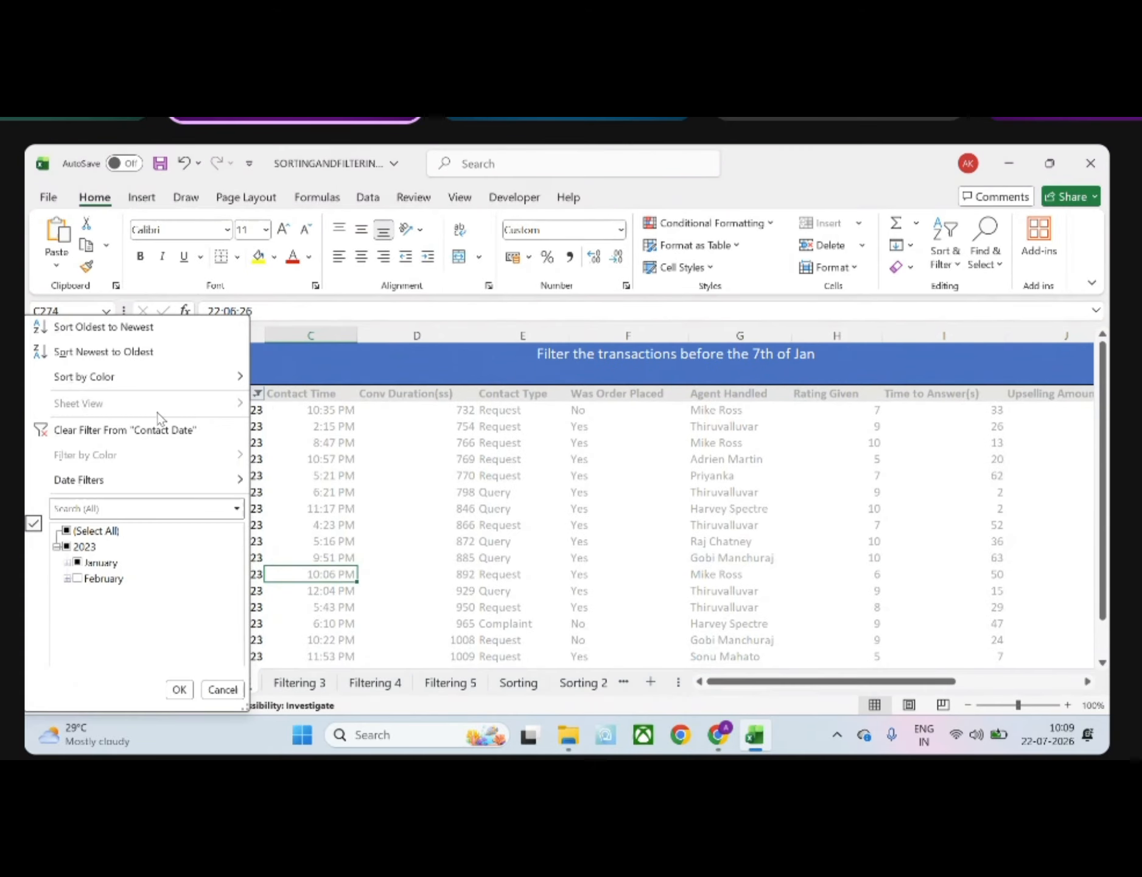
{"action": "mouse_move", "coordinate": [152, 481]}
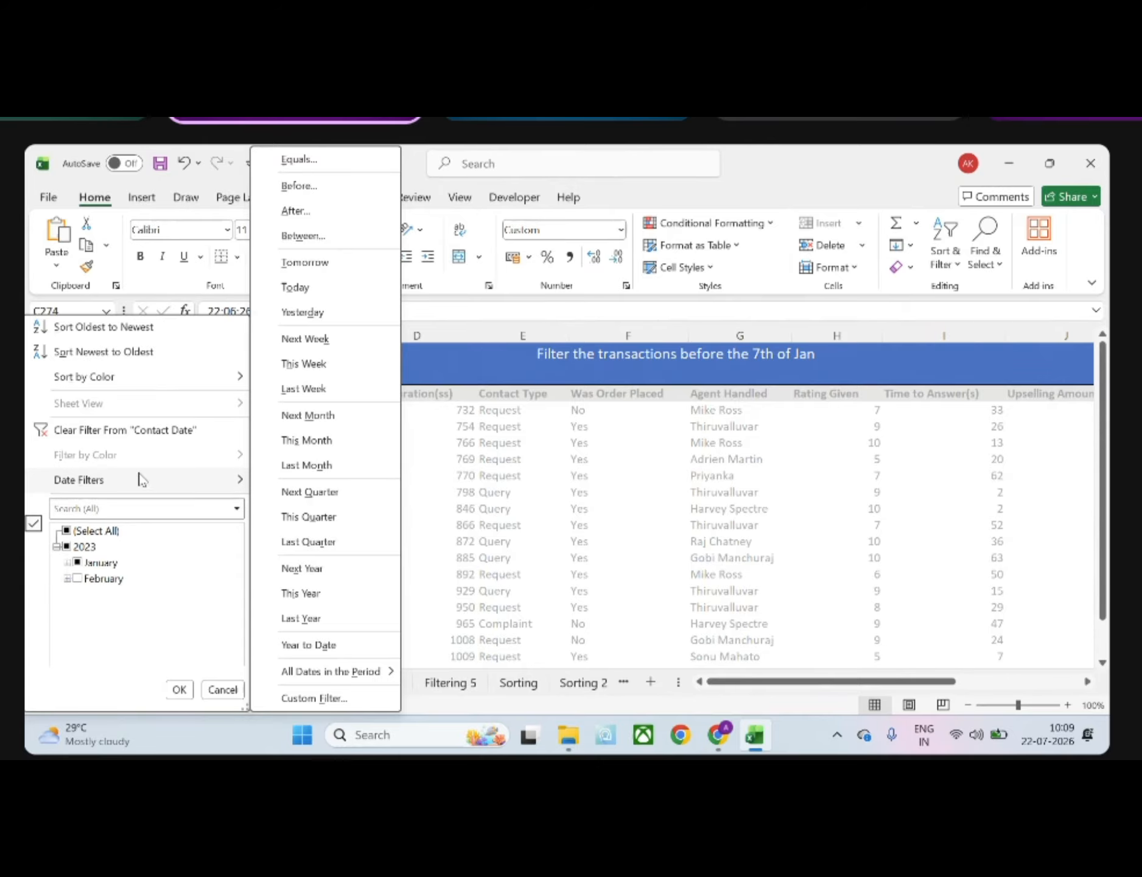
{"action": "left_click", "coordinate": [302, 162]}
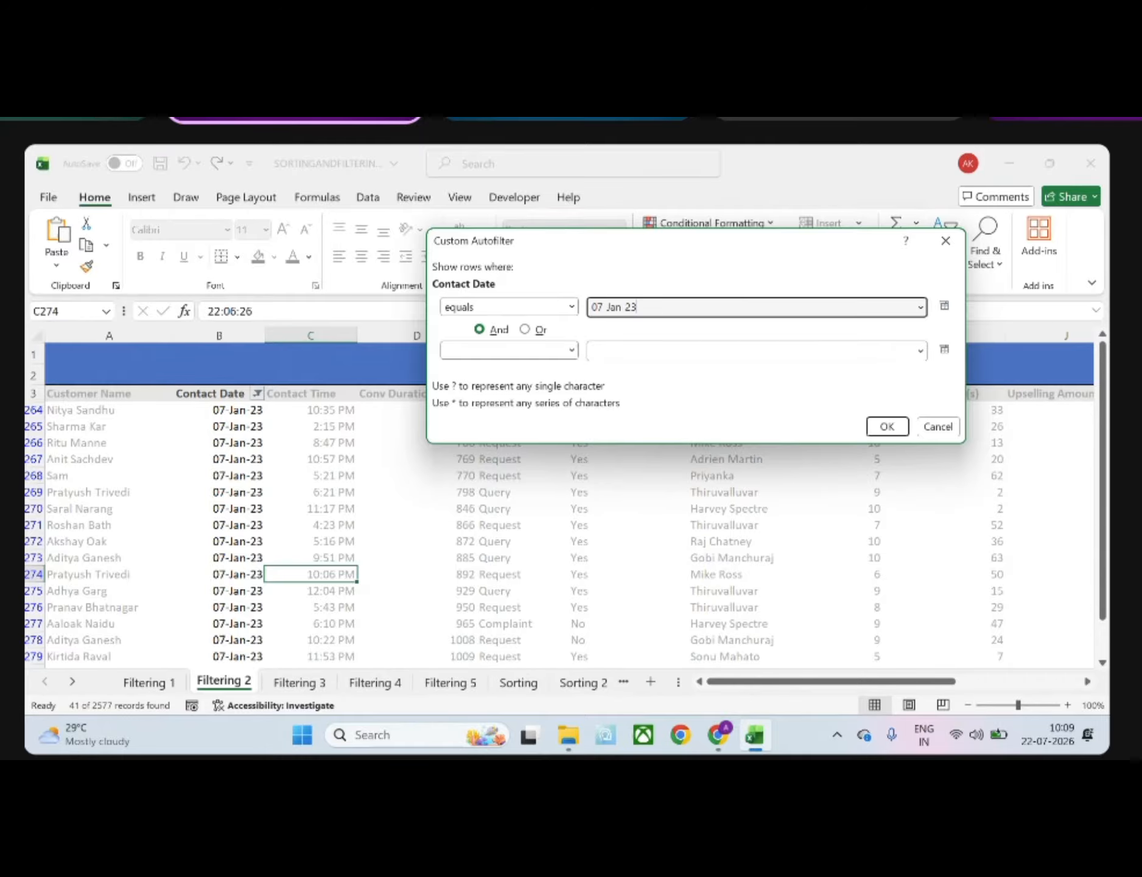
{"action": "key", "text": "Return"}
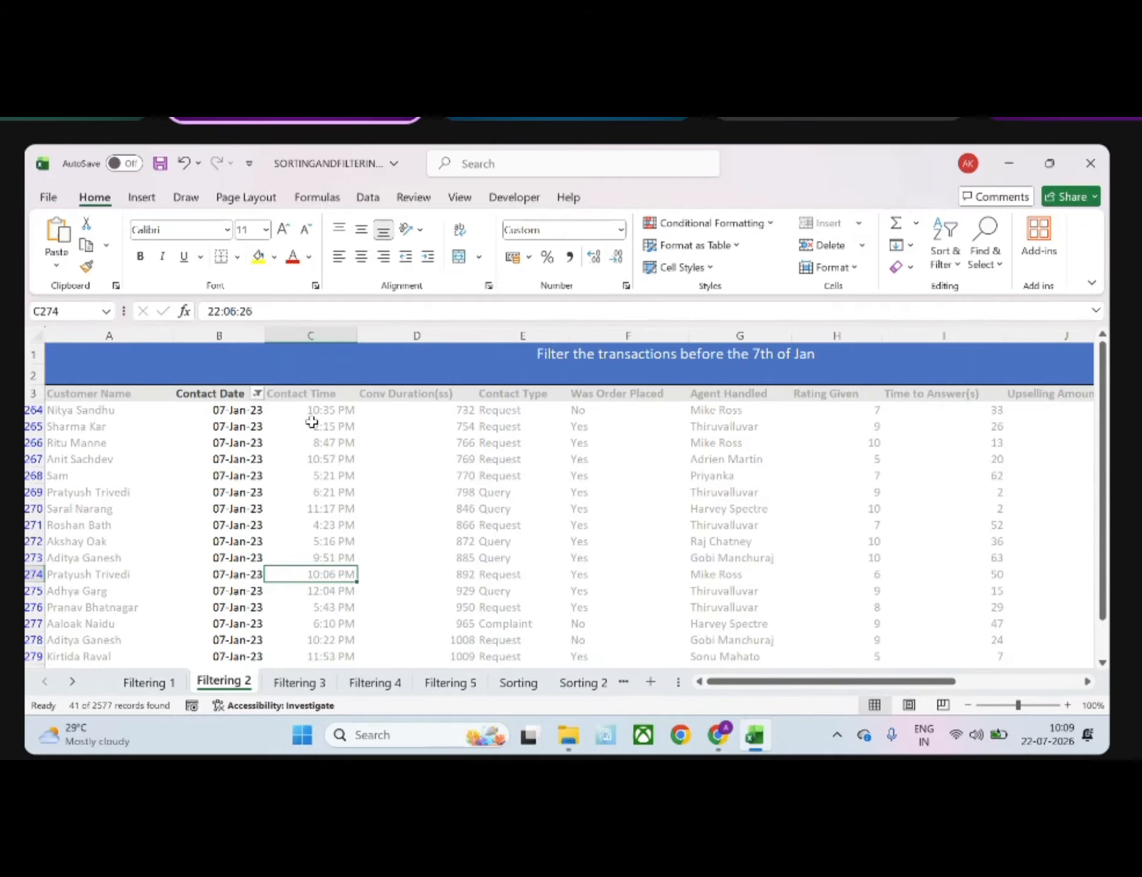
{"action": "left_click", "coordinate": [257, 393]}
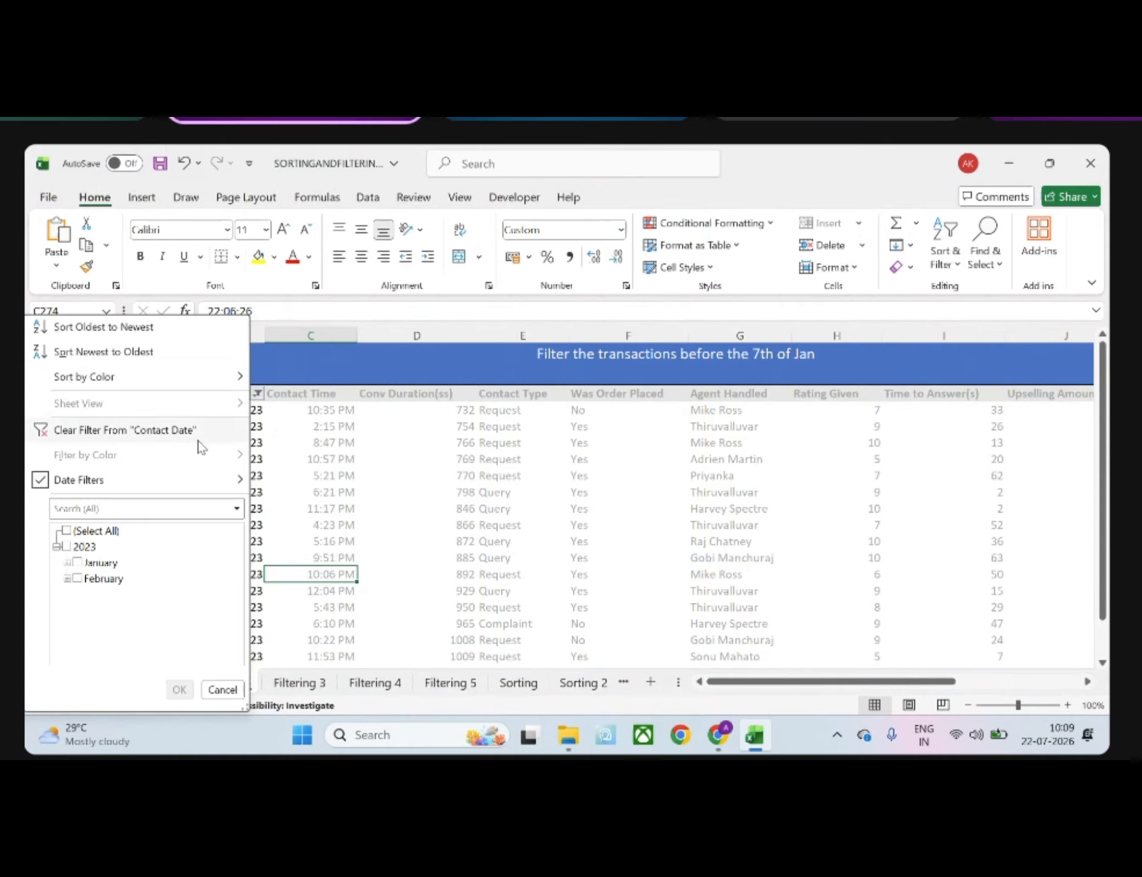
{"action": "mouse_move", "coordinate": [201, 487]}
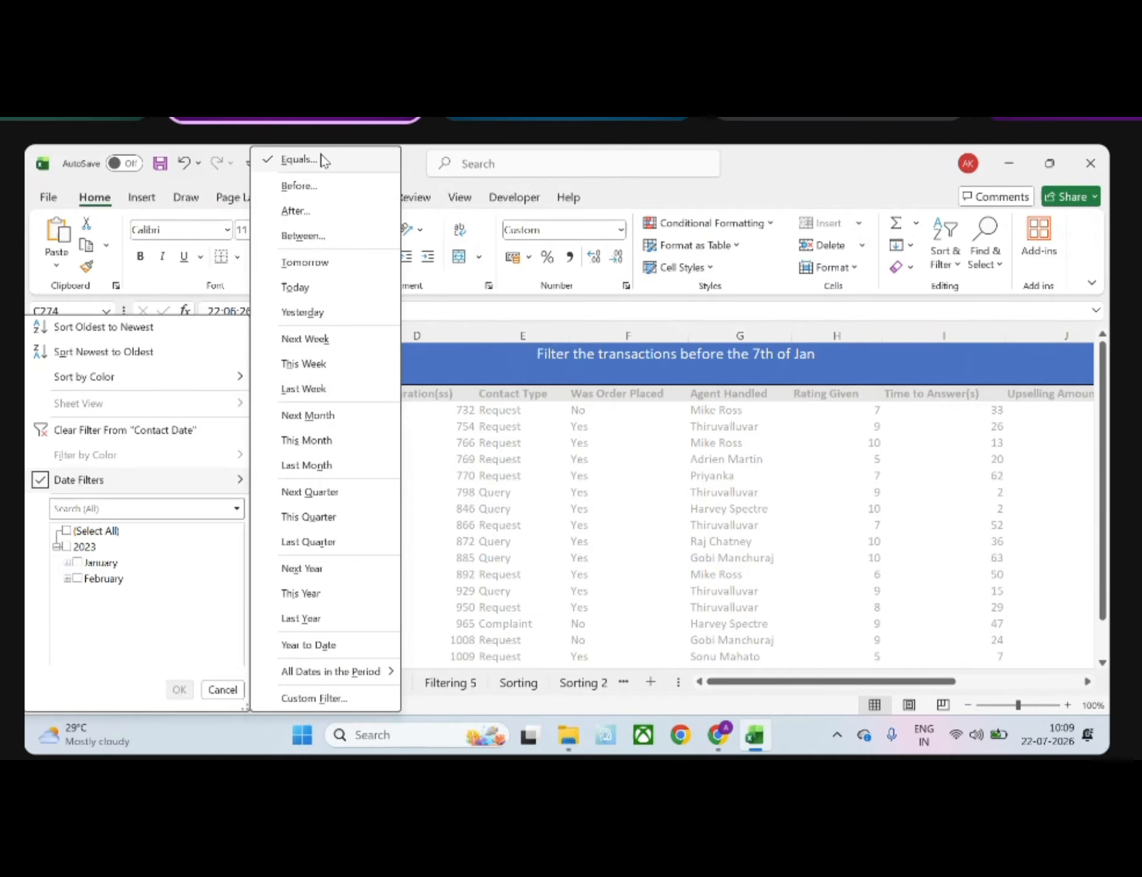
{"action": "left_click", "coordinate": [298, 186]}
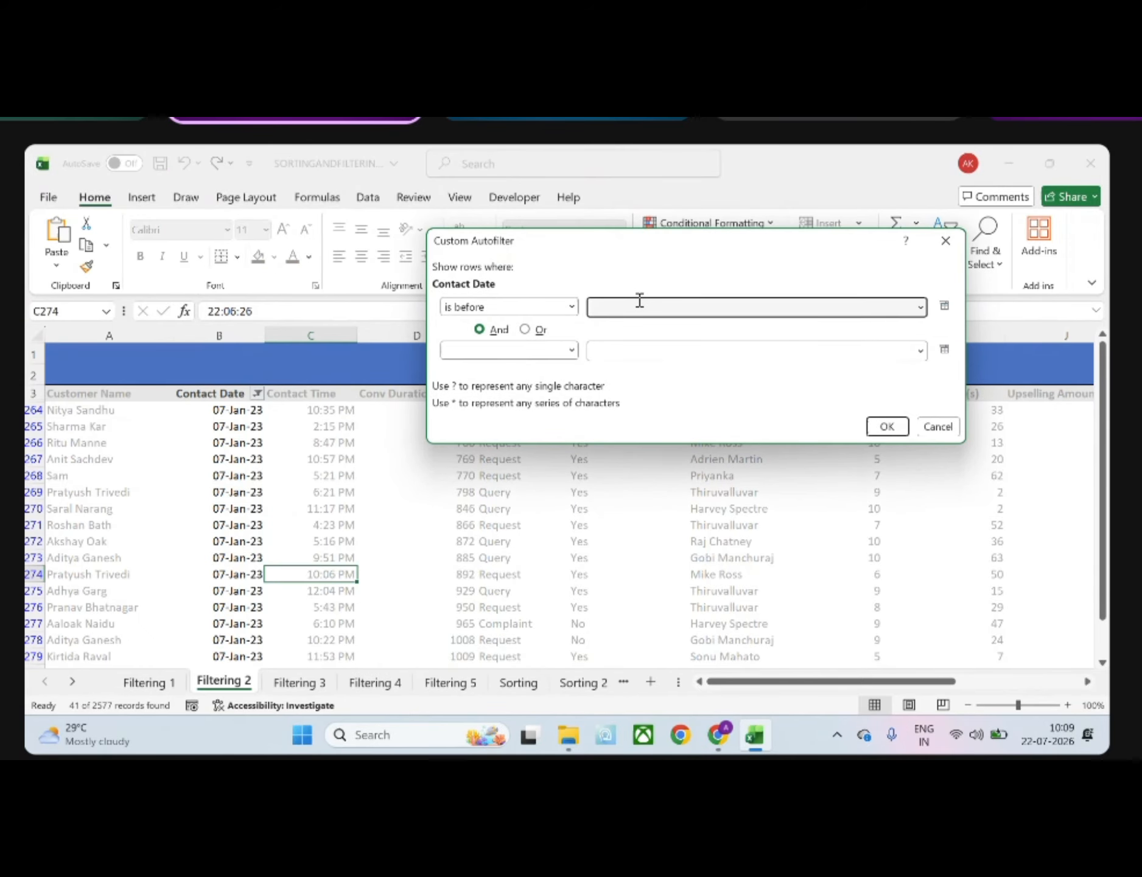
{"action": "left_click", "coordinate": [946, 240]}
Filter the Contact Date column by ticking only days 01 to 06 of January 2023
{"action": "left_click", "coordinate": [257, 393]}
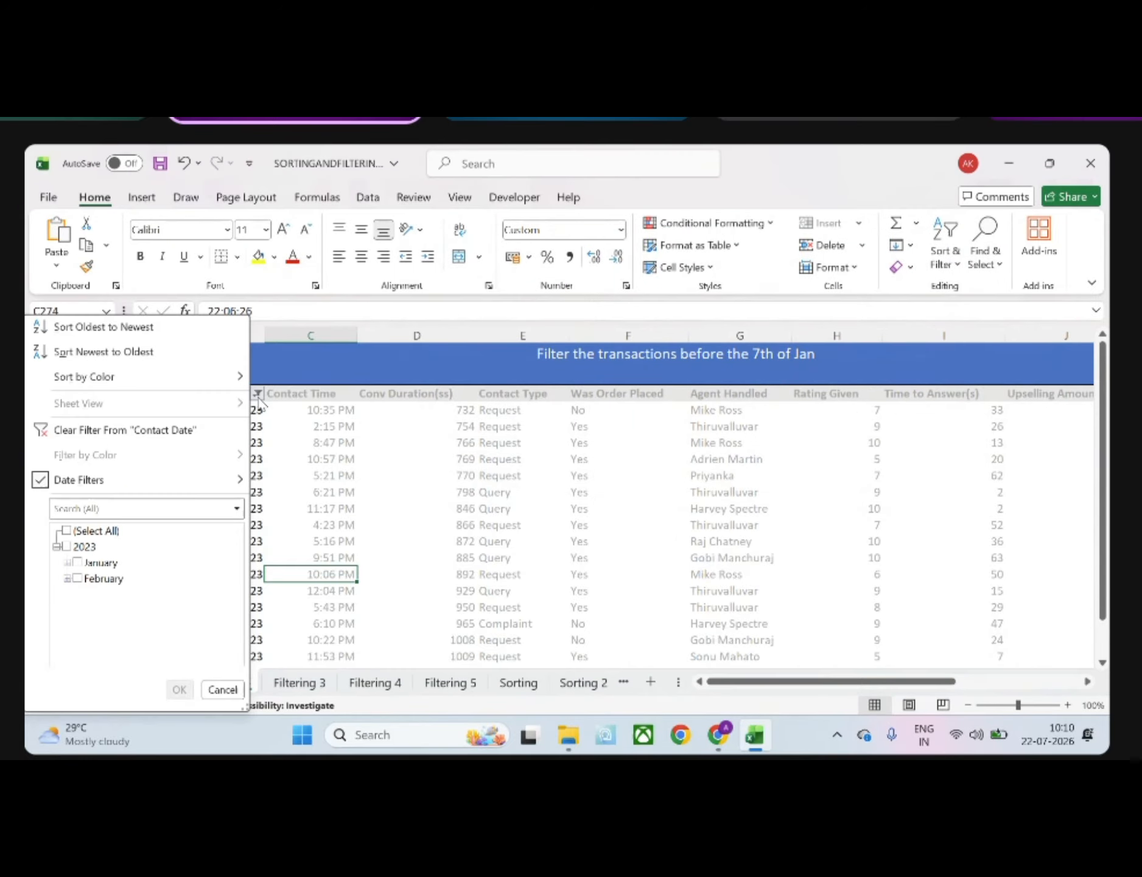
{"action": "left_click", "coordinate": [67, 562]}
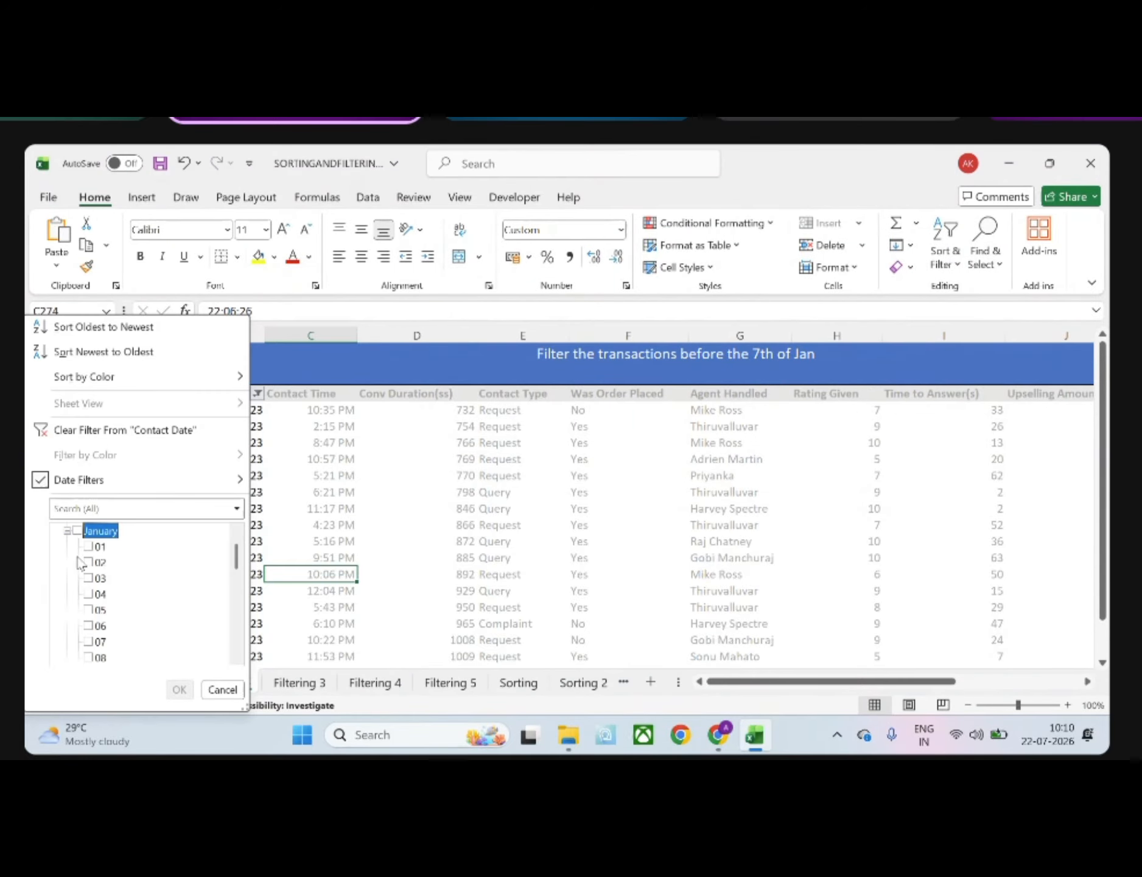
{"action": "left_click", "coordinate": [89, 546]}
{"action": "left_click", "coordinate": [89, 562]}
{"action": "left_click", "coordinate": [89, 579]}
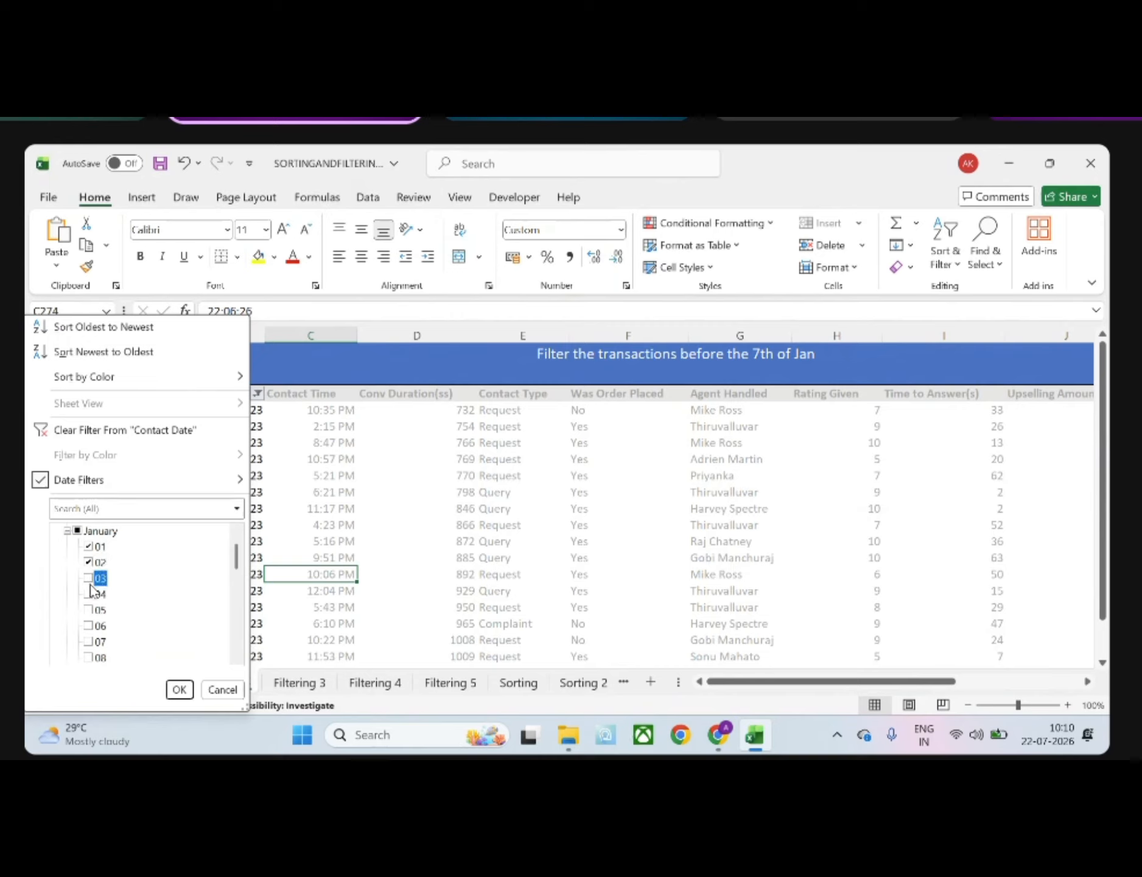
{"action": "left_click", "coordinate": [90, 595]}
{"action": "left_click", "coordinate": [90, 610]}
{"action": "left_click", "coordinate": [89, 626]}
{"action": "left_click", "coordinate": [179, 689]}
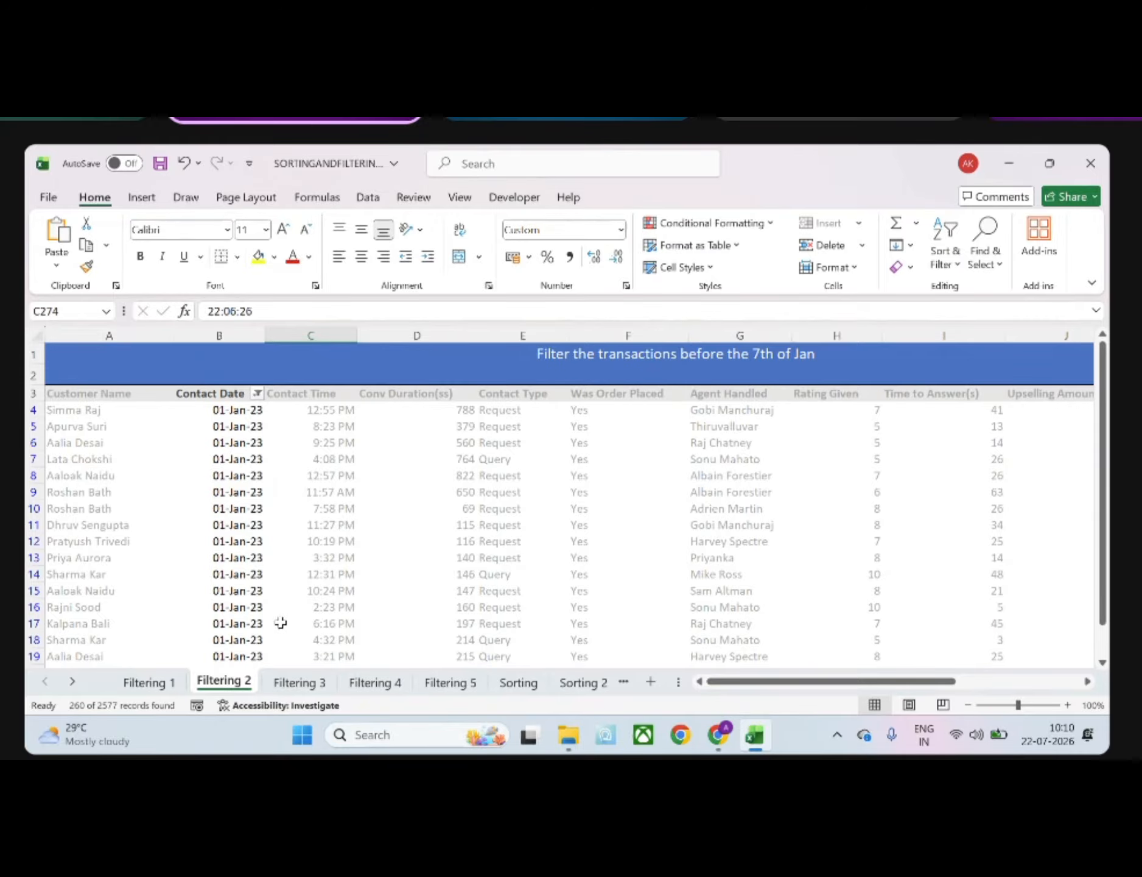
Apply a Before date filter for 7 January to the Contact Date column
{"action": "left_click", "coordinate": [258, 393]}
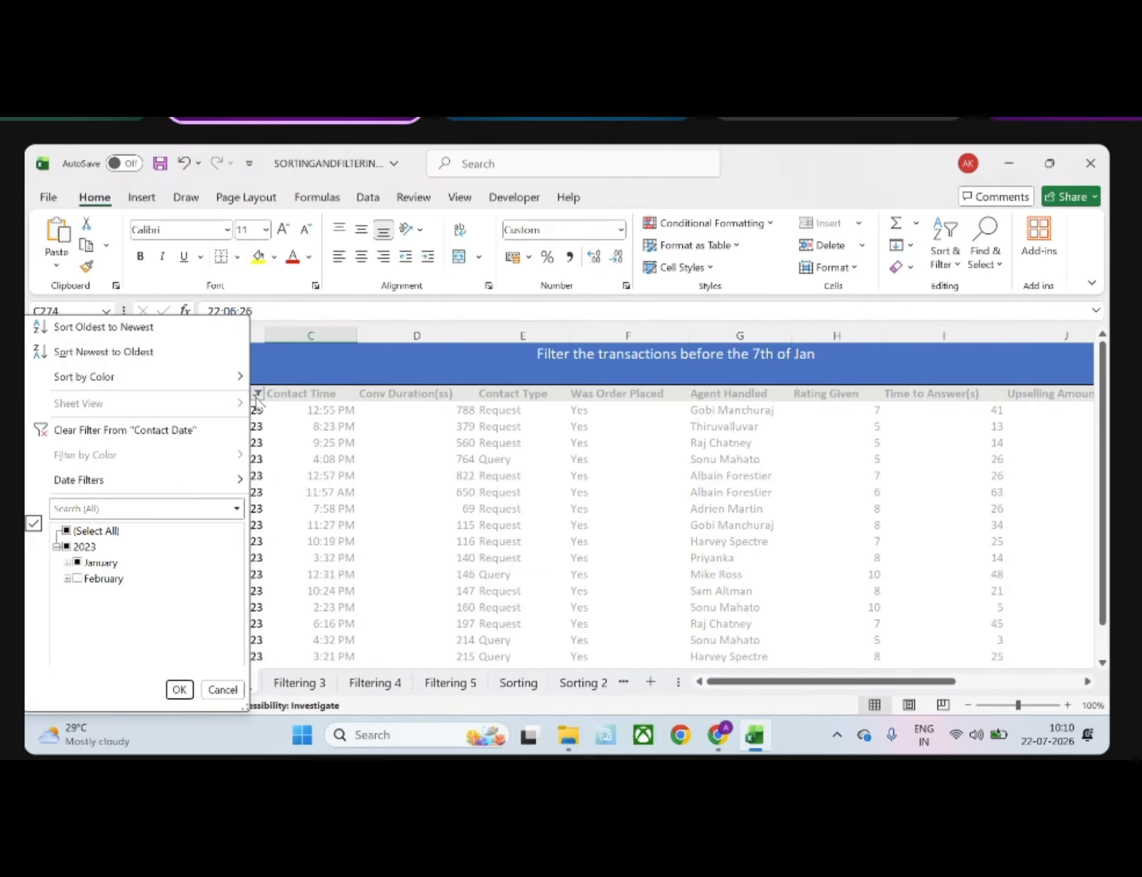
{"action": "mouse_move", "coordinate": [194, 489]}
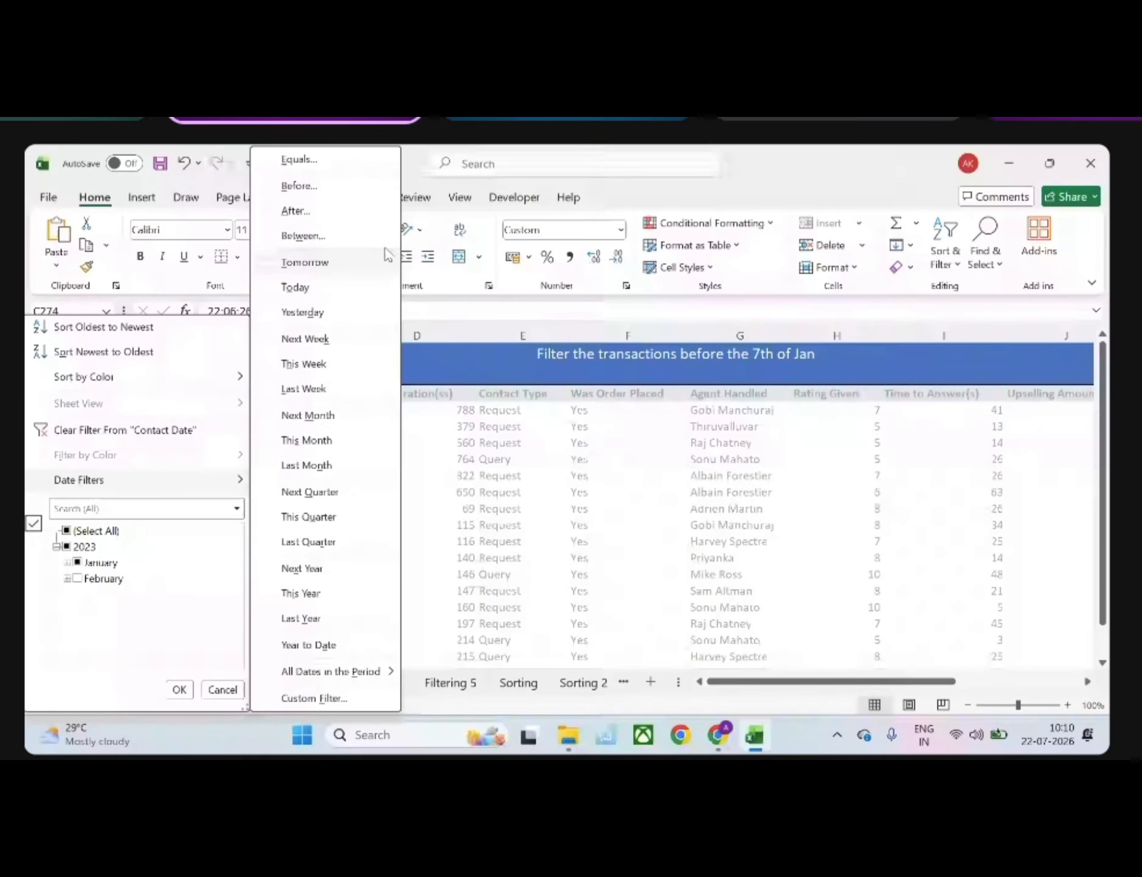
{"action": "left_click", "coordinate": [341, 194]}
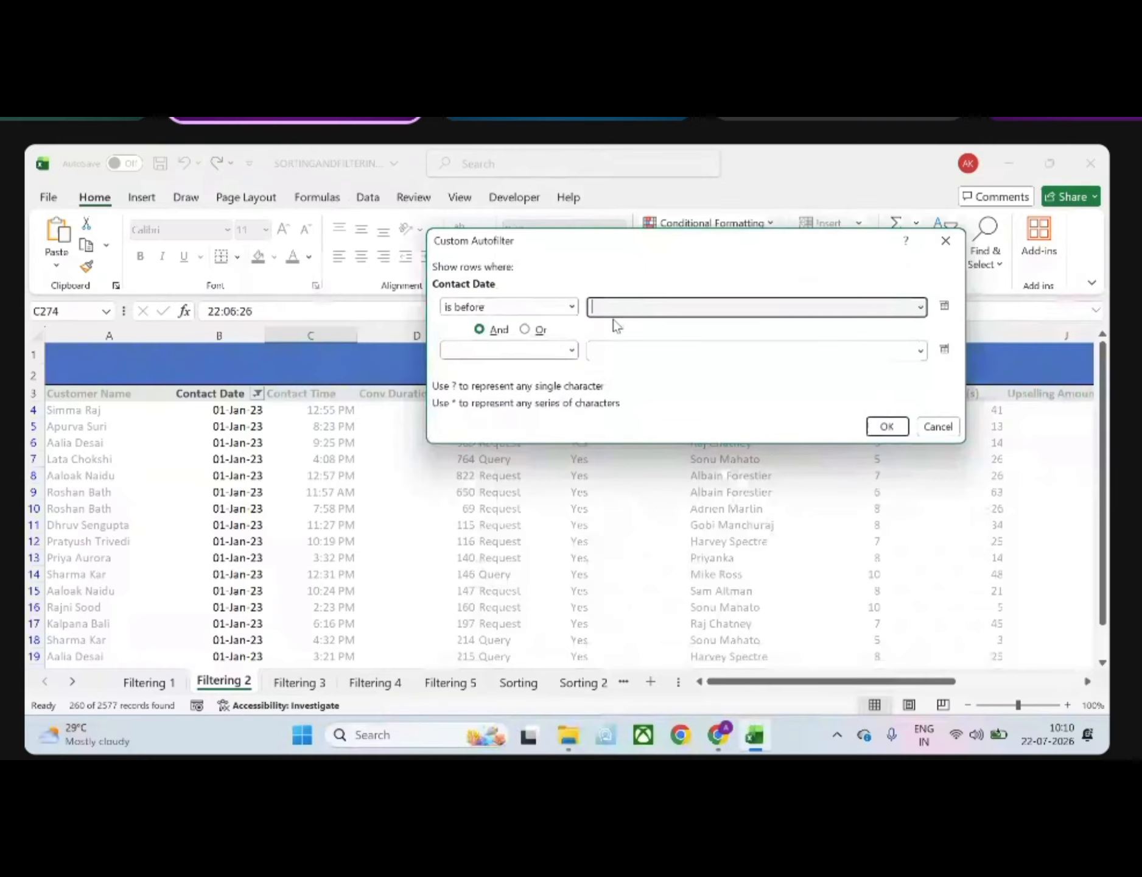
{"action": "type", "text": "01"}
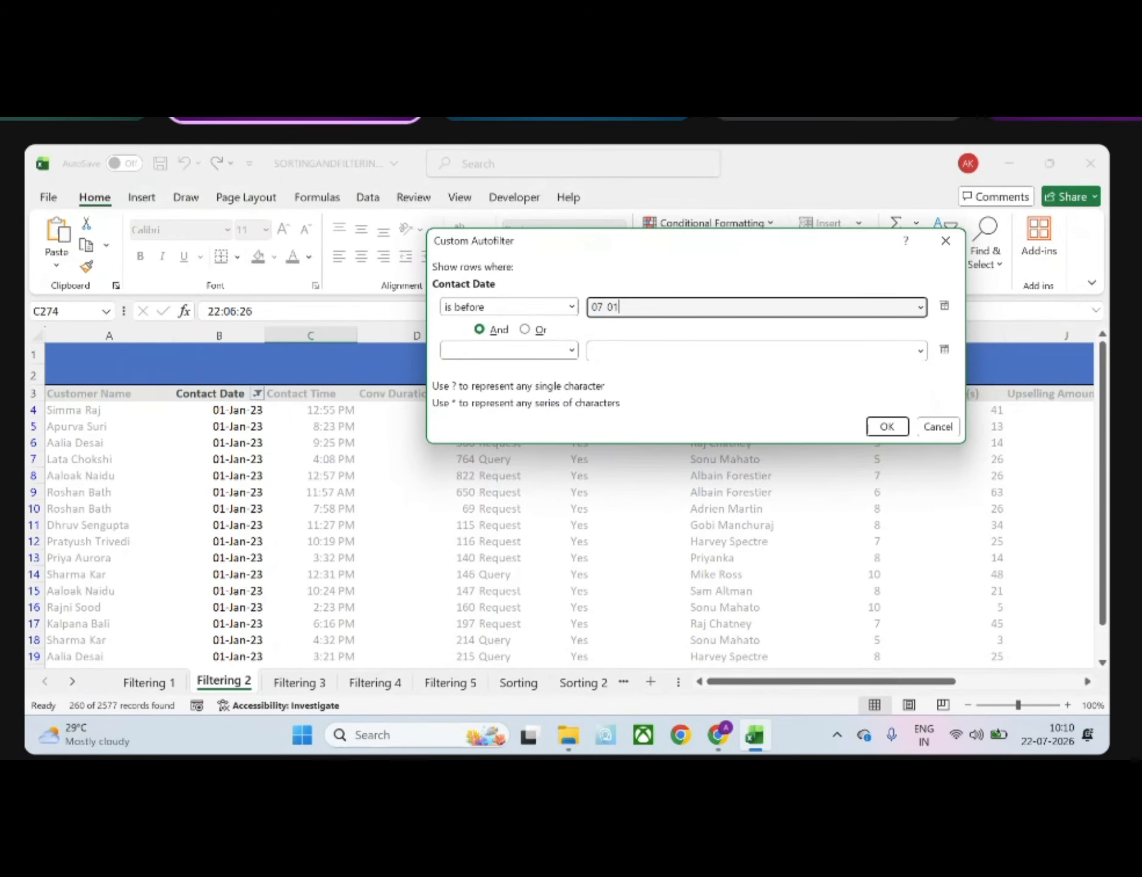
{"action": "key", "text": "Return"}
Examine the Contact Date values in the filtered rows and select the column's header cell
{"action": "left_click", "coordinate": [269, 475]}
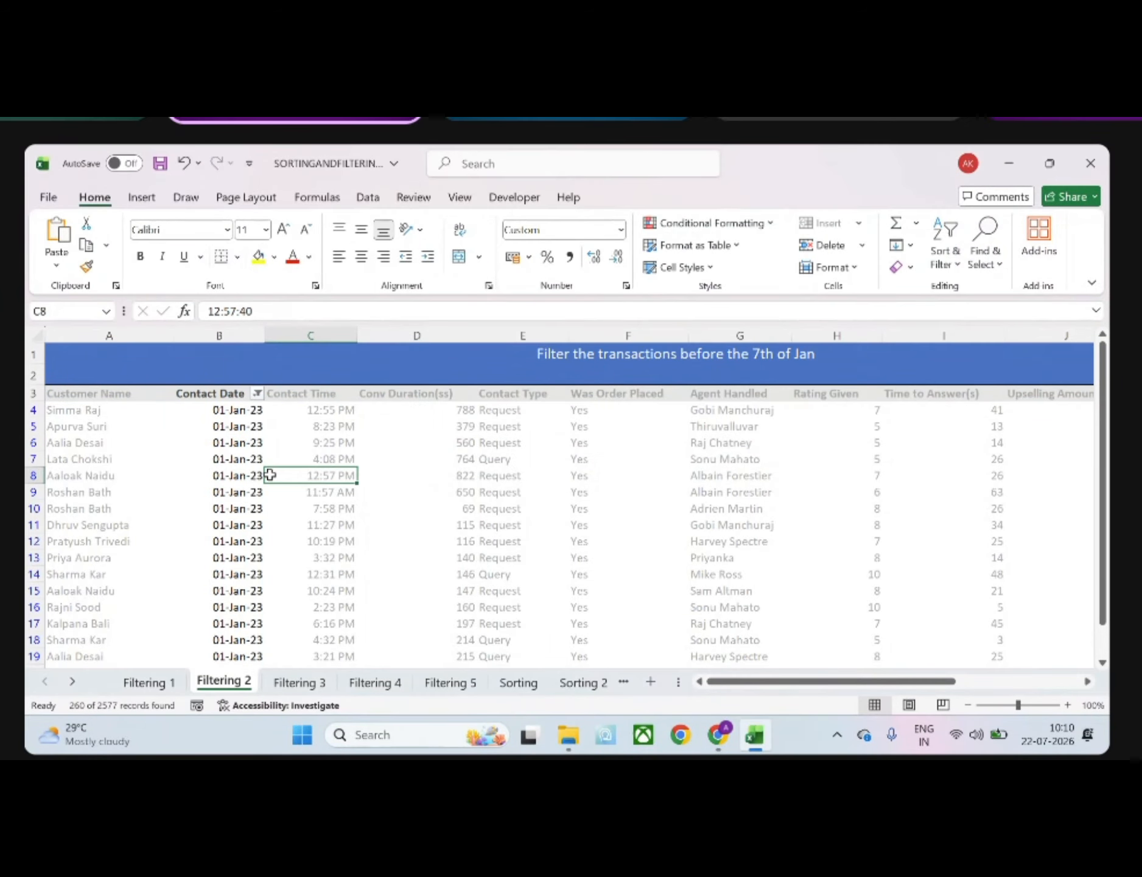
{"action": "scroll", "coordinate": [269, 474], "scroll_direction": "down", "scroll_amount": 20}
{"action": "scroll", "coordinate": [269, 475], "scroll_direction": "up", "scroll_amount": 20}
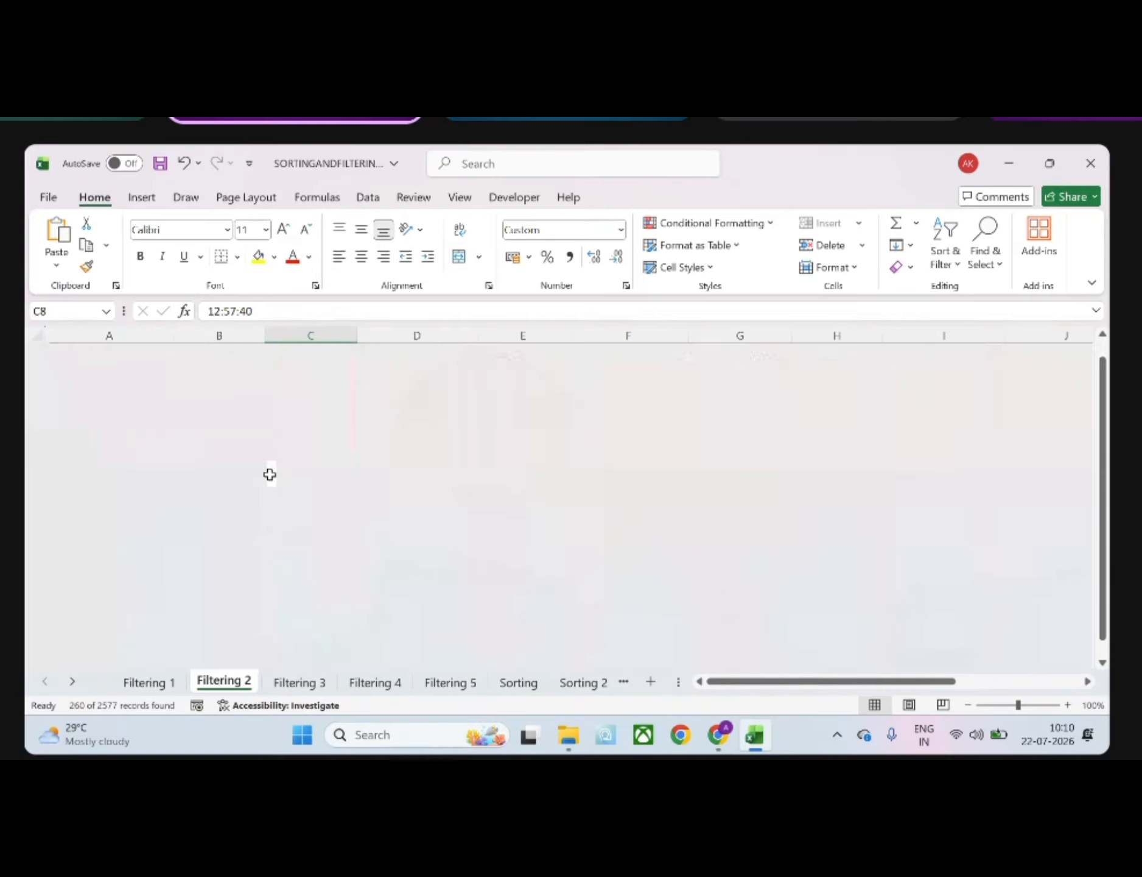
{"action": "scroll", "coordinate": [270, 474], "scroll_direction": "down", "scroll_amount": 20}
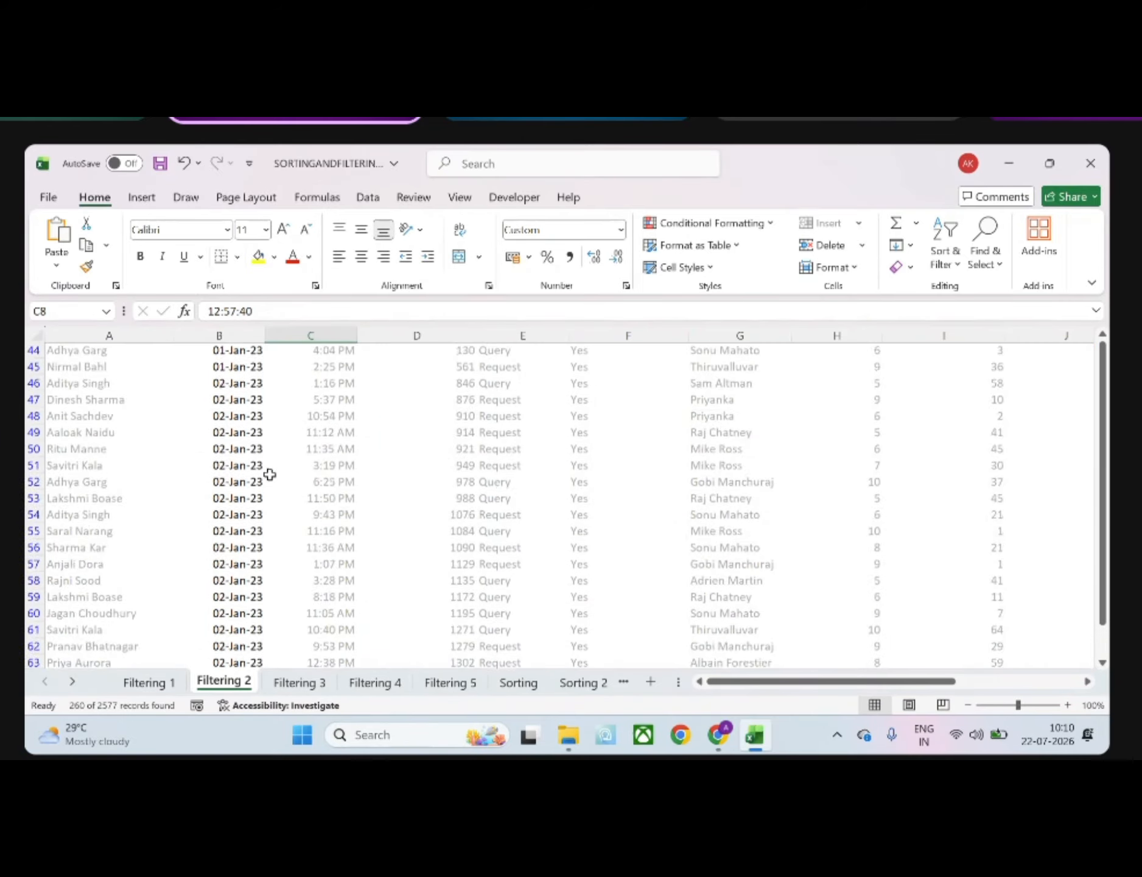
{"action": "scroll", "coordinate": [270, 475], "scroll_direction": "up", "scroll_amount": 20}
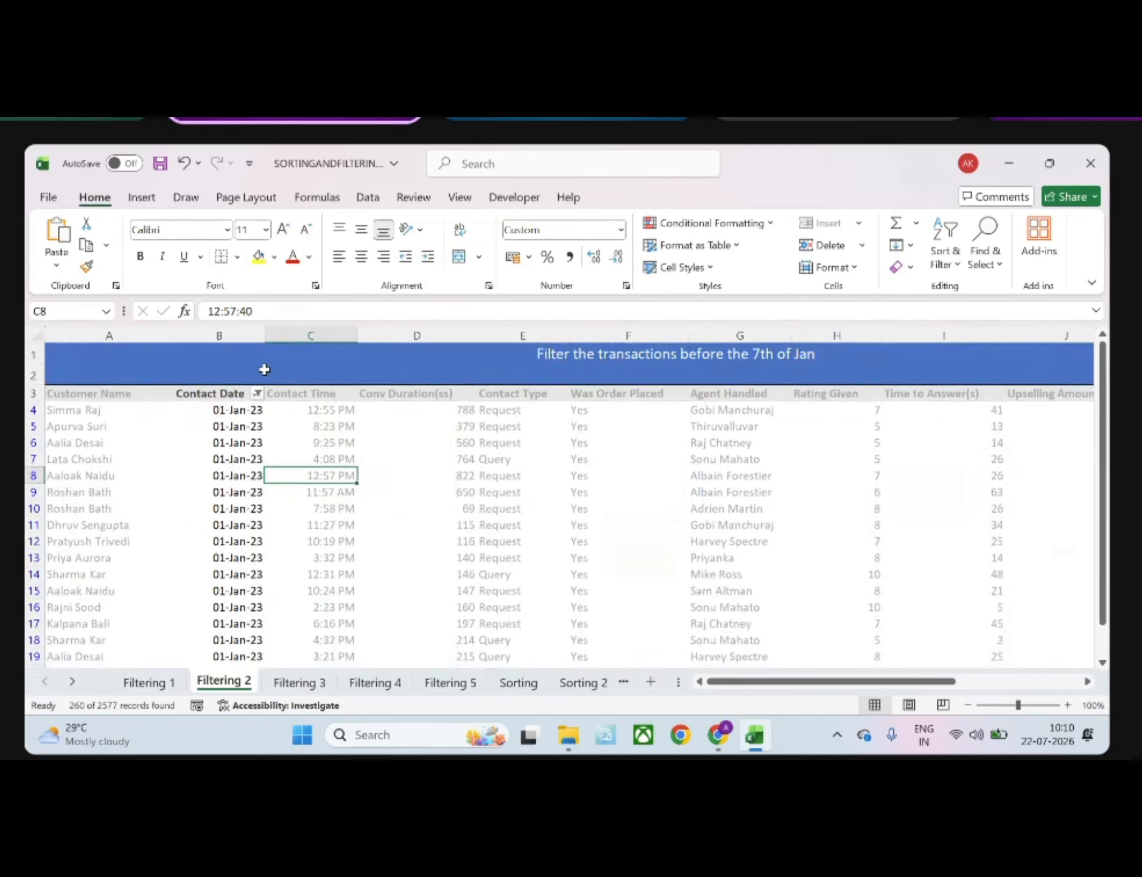
{"action": "left_click", "coordinate": [244, 396]}
{"action": "left_click", "coordinate": [234, 410]}
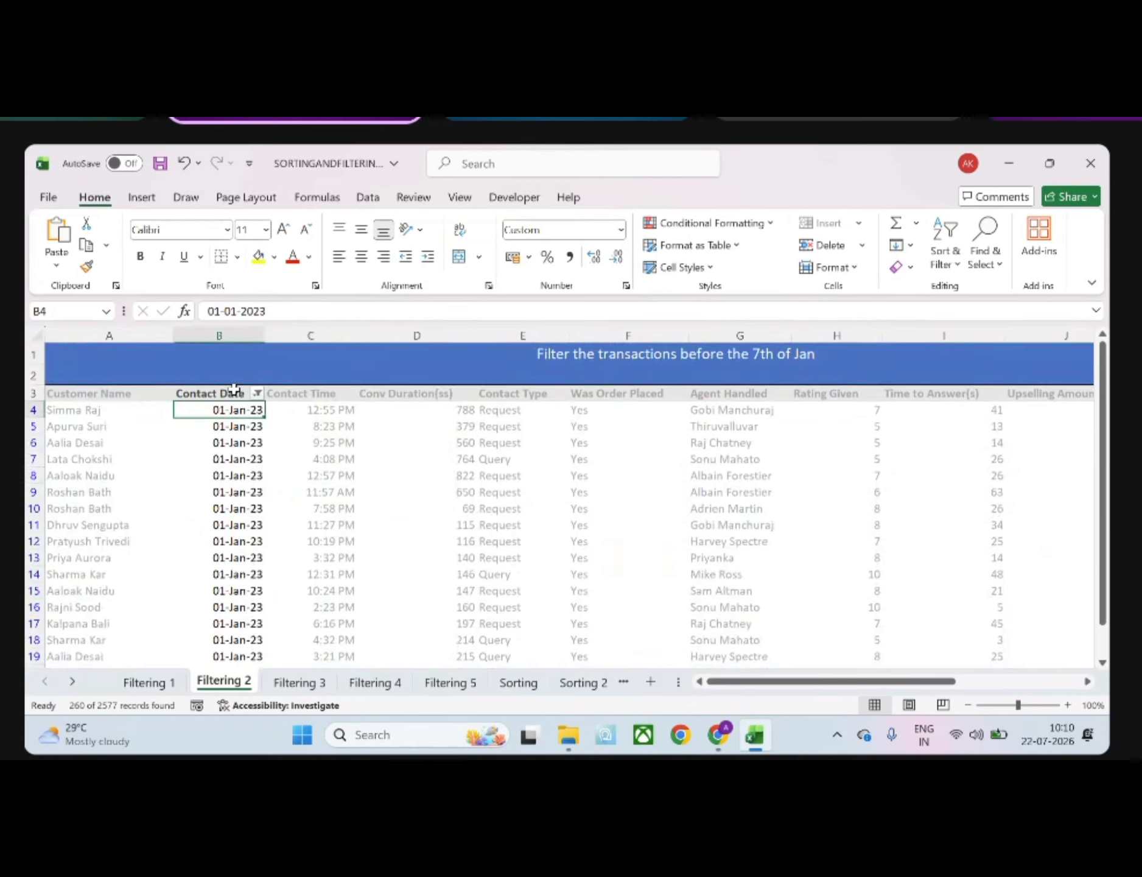
{"action": "left_click", "coordinate": [234, 391]}
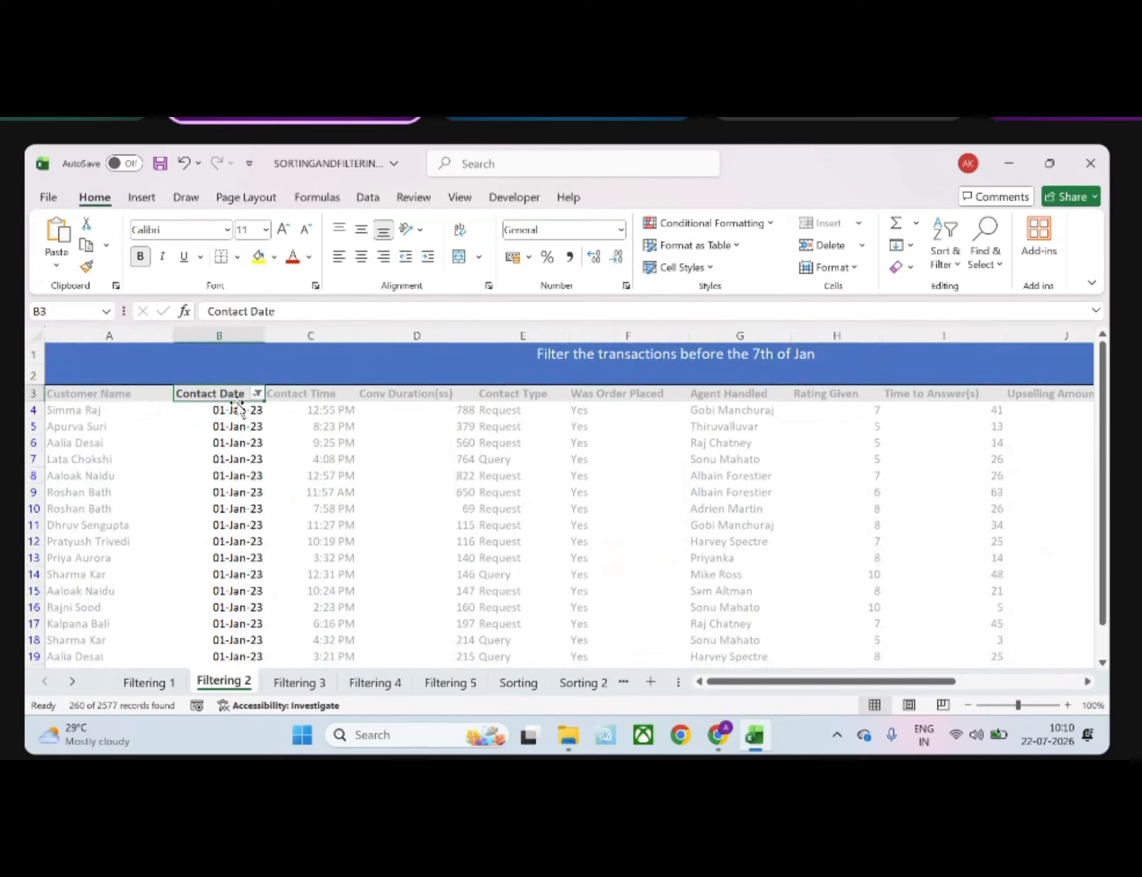
Inspect the custom number format of the first Contact Date cell, leaving it as is, and check the date cells below
{"action": "left_click", "coordinate": [236, 409]}
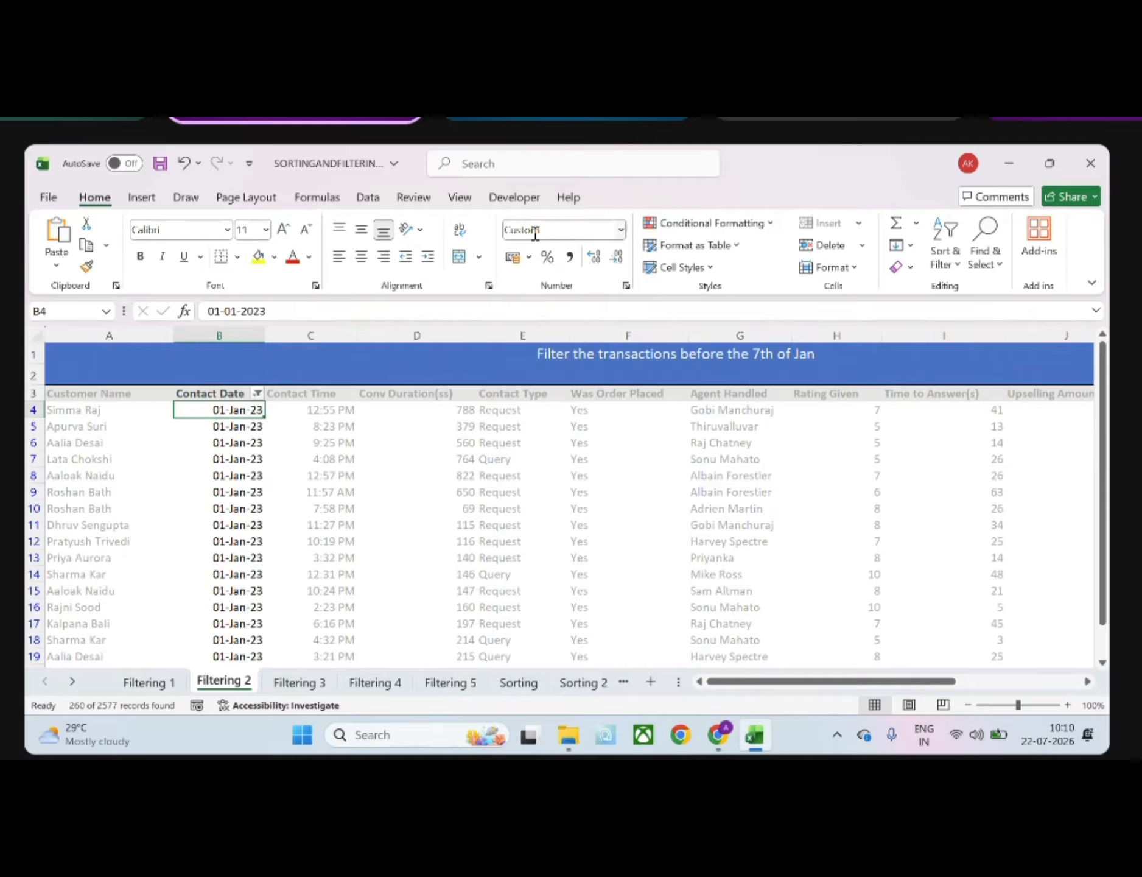
{"action": "left_click", "coordinate": [620, 230]}
{"action": "left_click", "coordinate": [589, 622]}
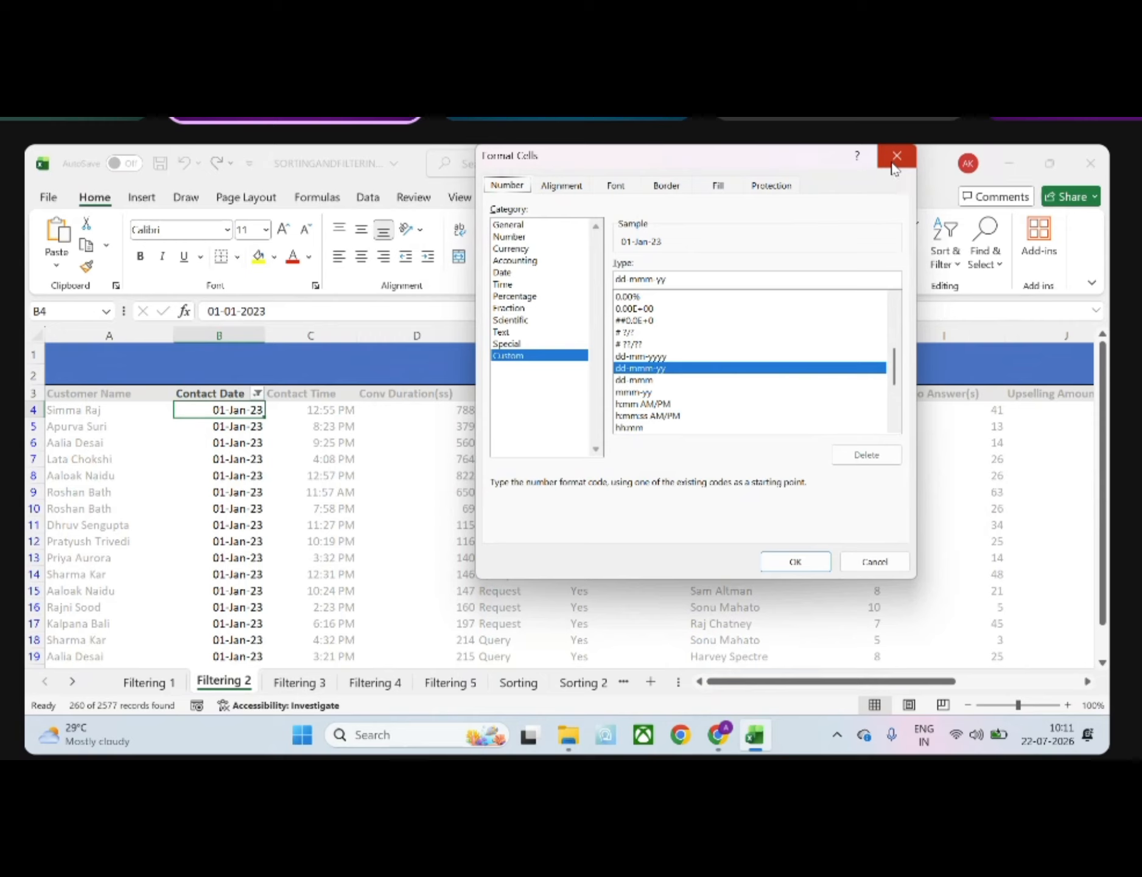
{"action": "left_click", "coordinate": [895, 160]}
{"action": "left_click", "coordinate": [224, 427]}
{"action": "left_click", "coordinate": [220, 455]}
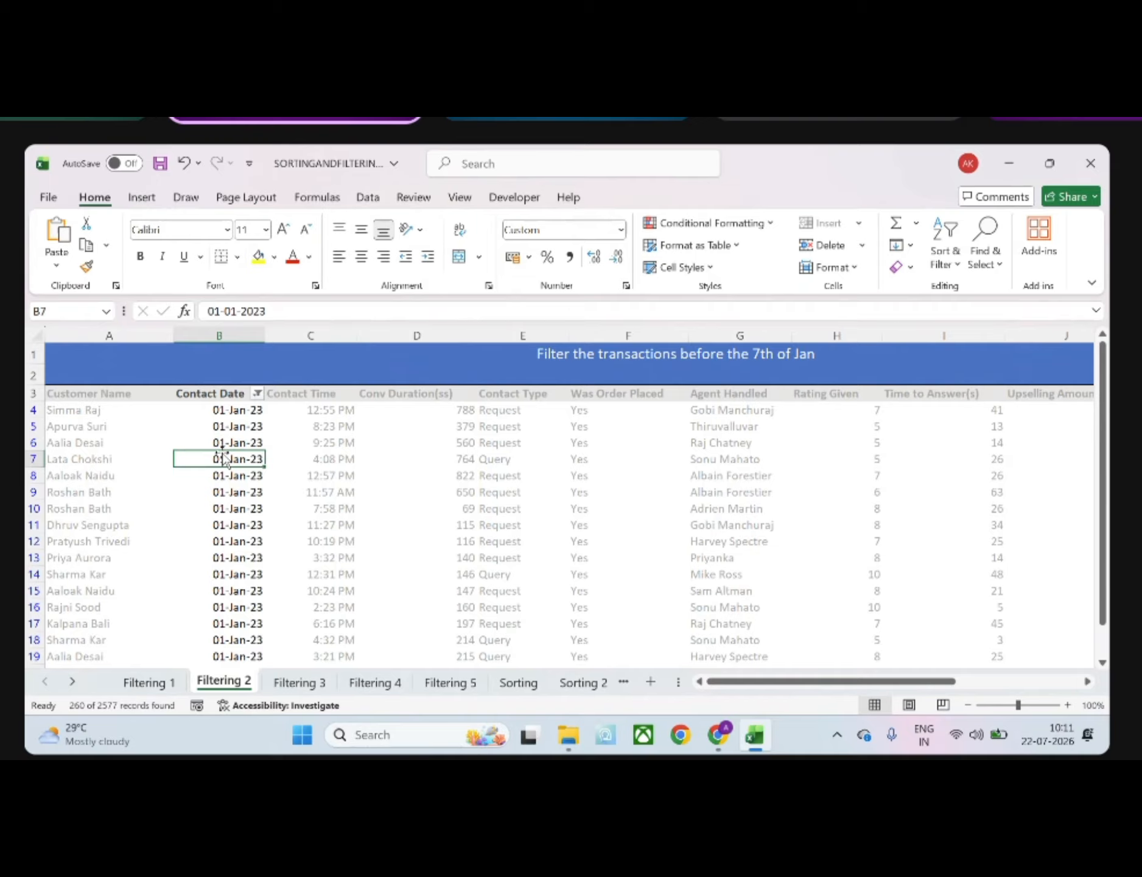
Review the Contact Date column's date filter options, including all dates in a period and the custom filter, without changing the filter
{"action": "double_click", "coordinate": [269, 395]}
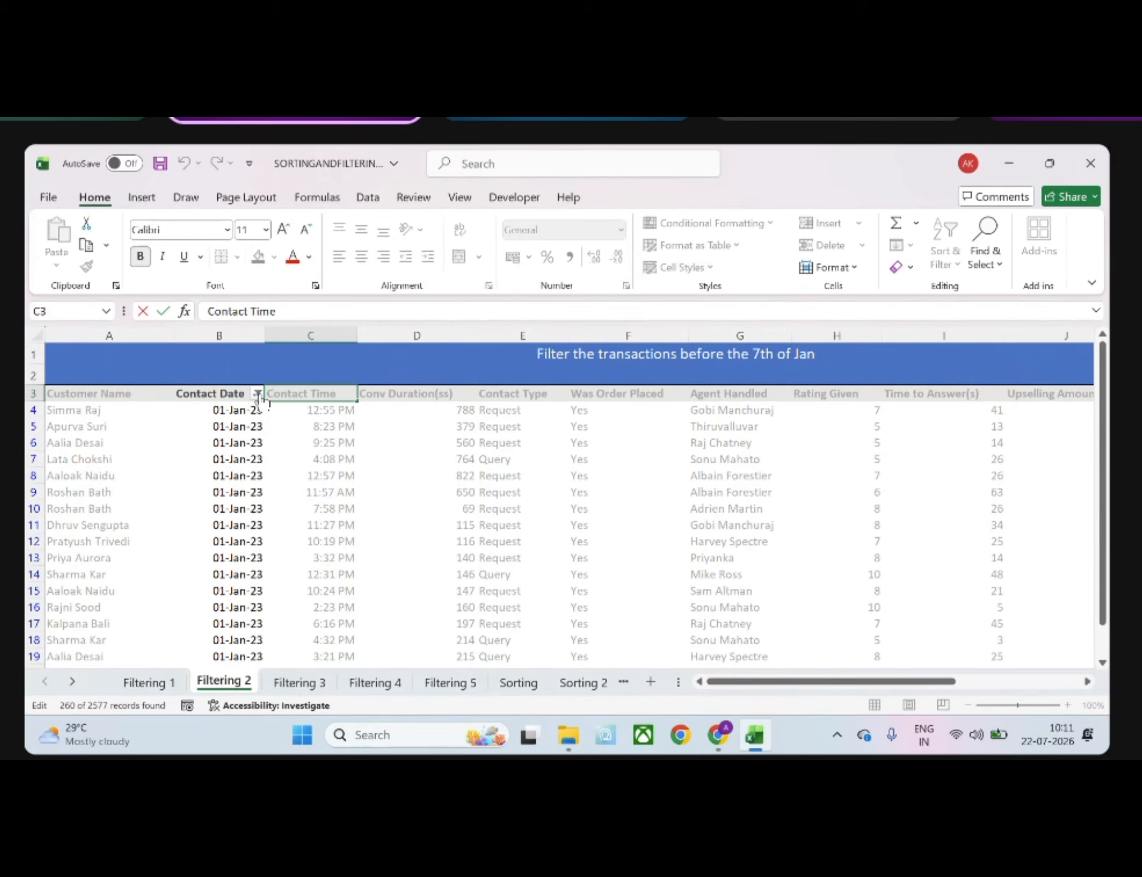
{"action": "left_click", "coordinate": [258, 394]}
{"action": "mouse_move", "coordinate": [208, 484]}
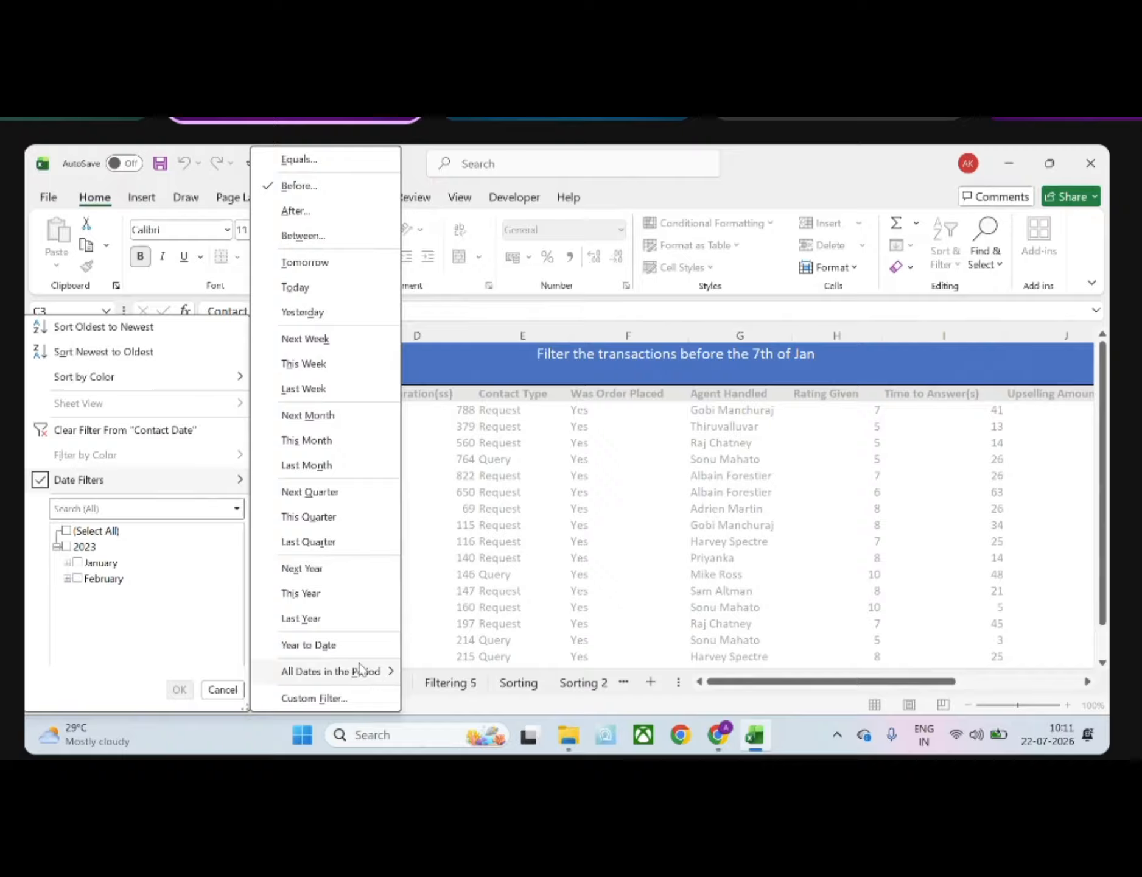
{"action": "mouse_move", "coordinate": [361, 670]}
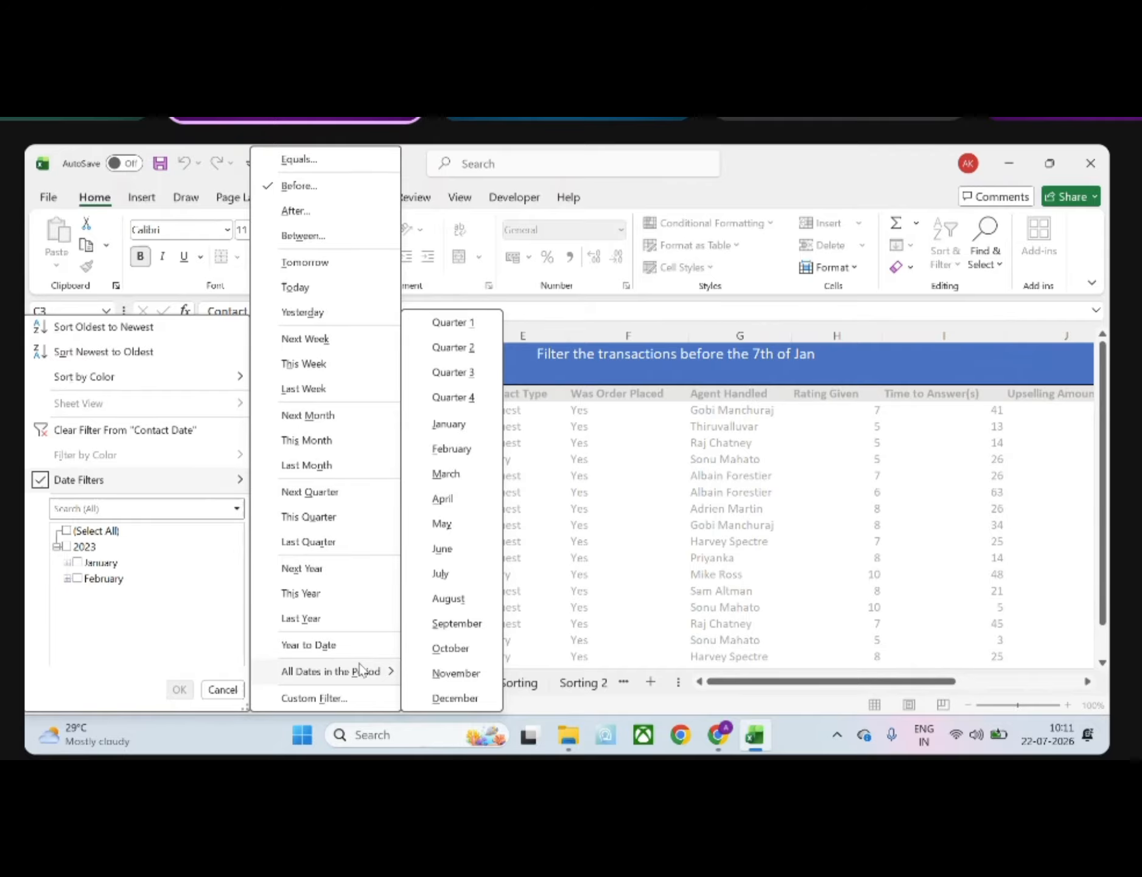
{"action": "left_click", "coordinate": [323, 696]}
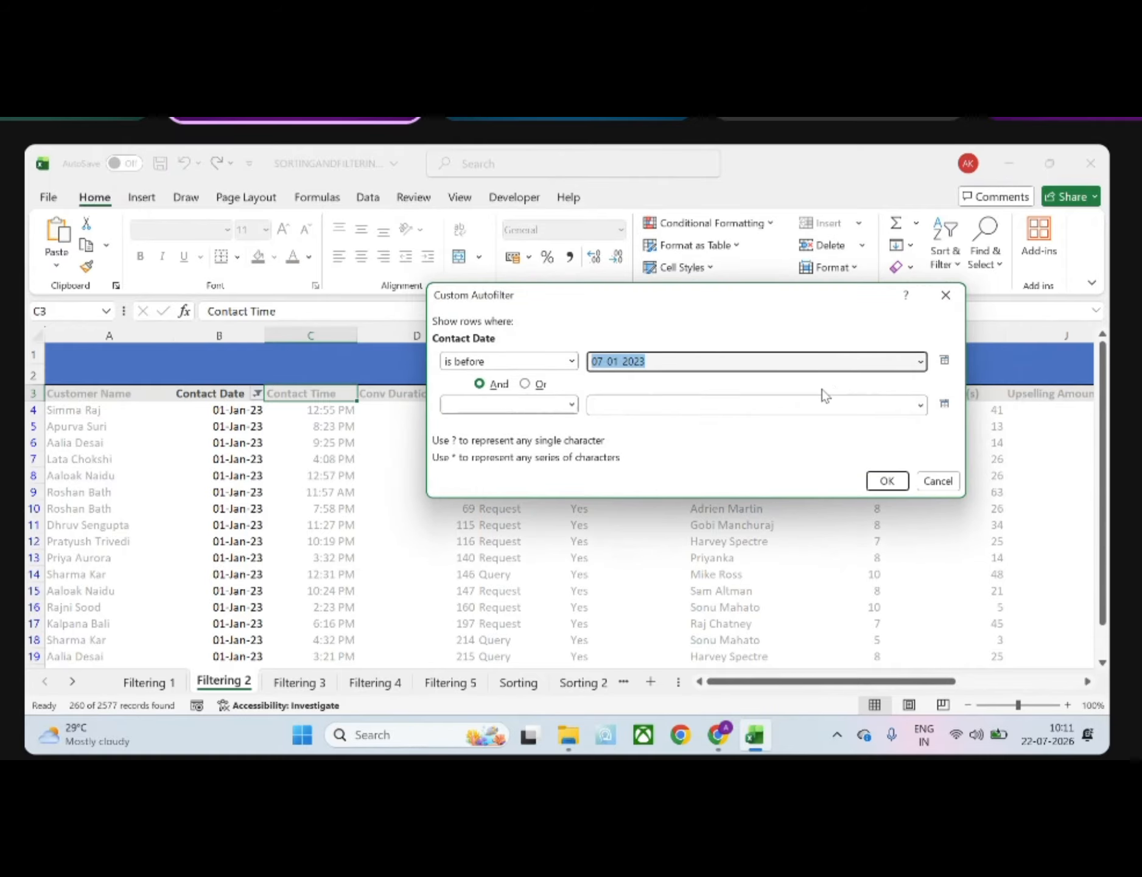
{"action": "left_click", "coordinate": [947, 300]}
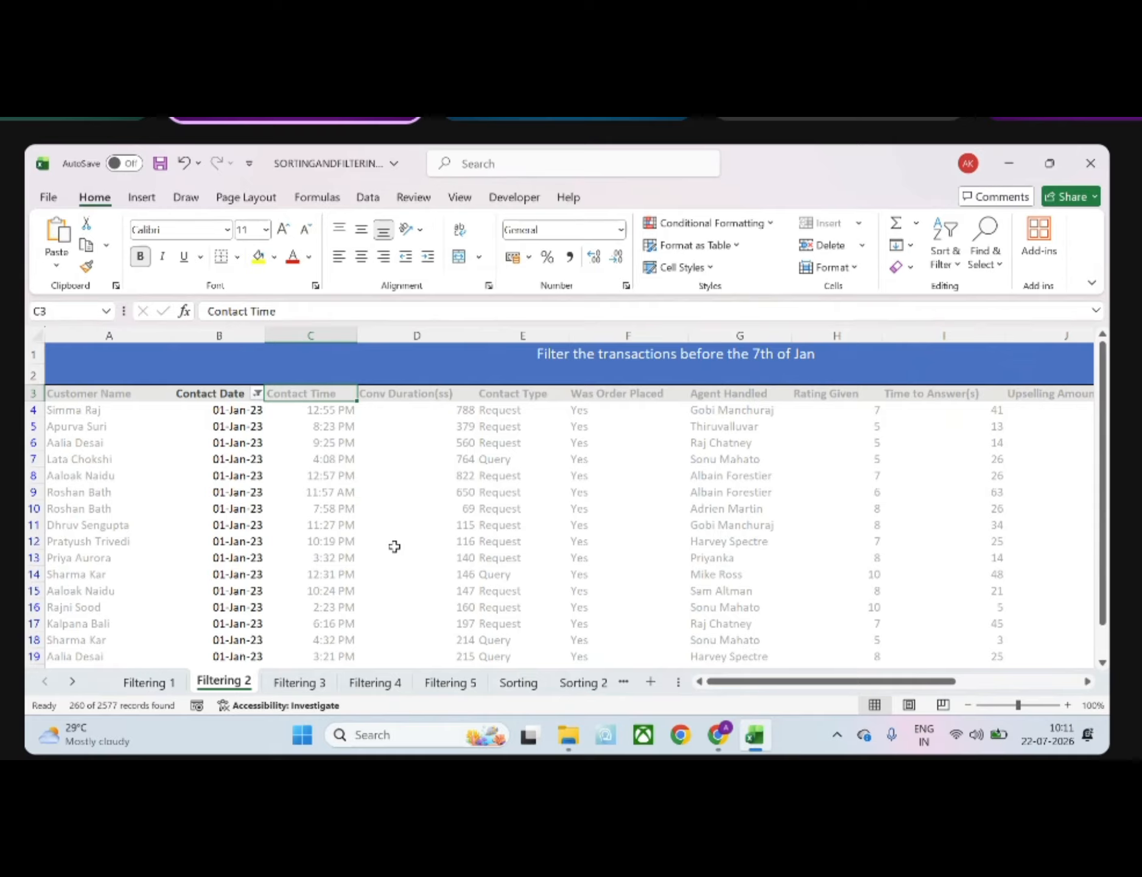
{"action": "left_click", "coordinate": [361, 554]}
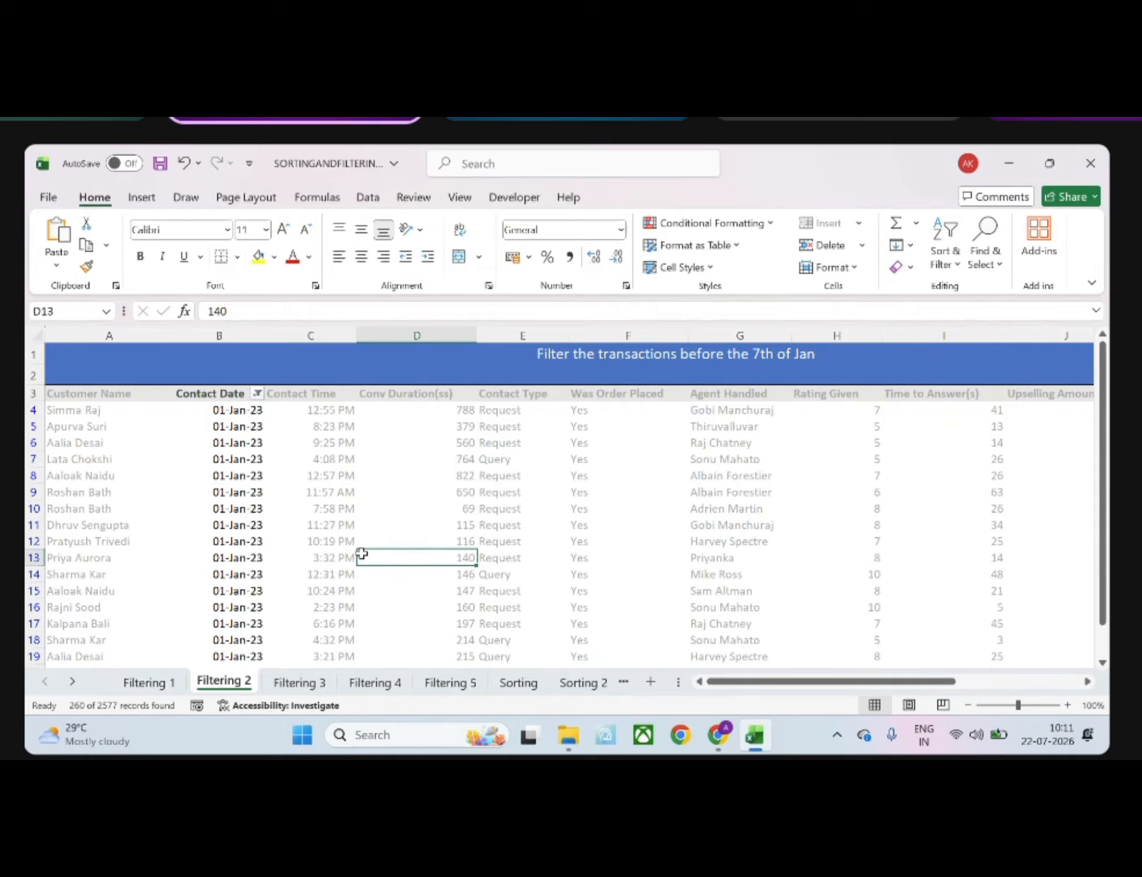
On the Filtering 3 sheet, add a filter to the whole Contact Date column, from its header through the last row
{"action": "left_click", "coordinate": [299, 681]}
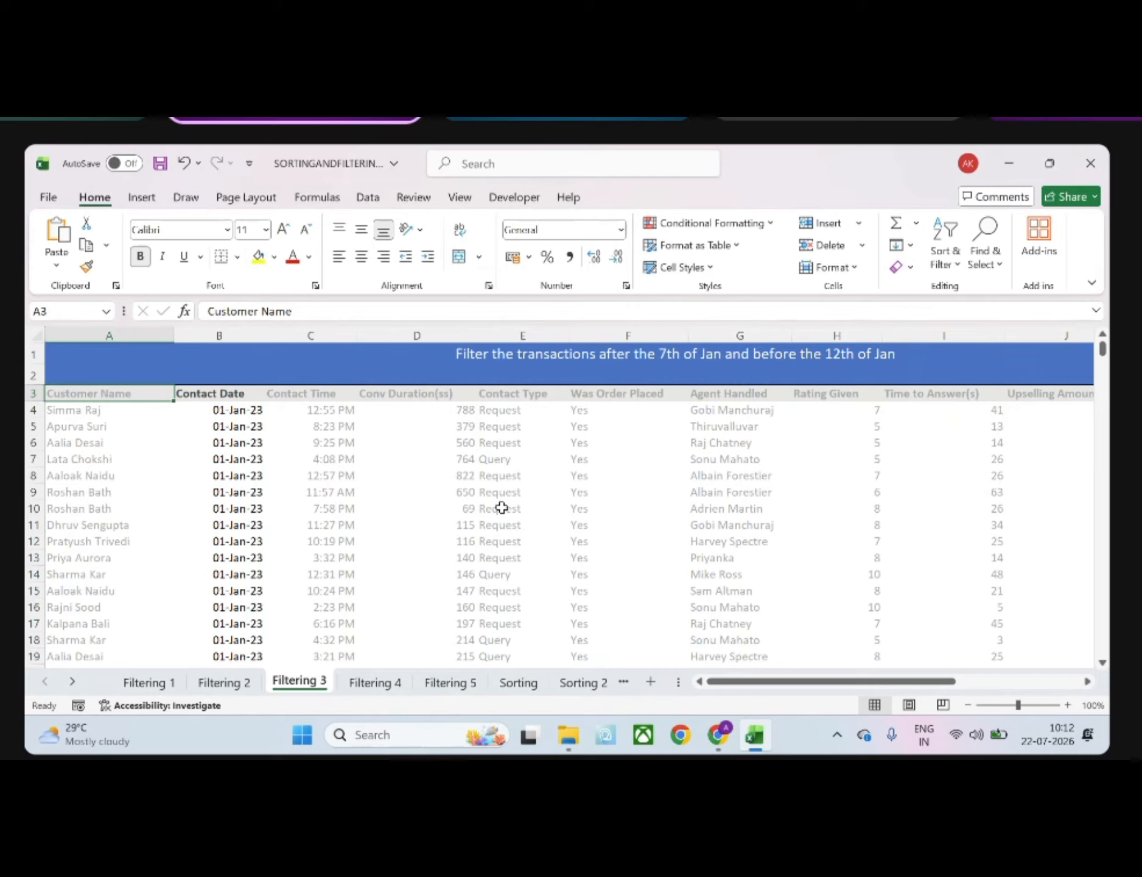
{"action": "left_click", "coordinate": [230, 395]}
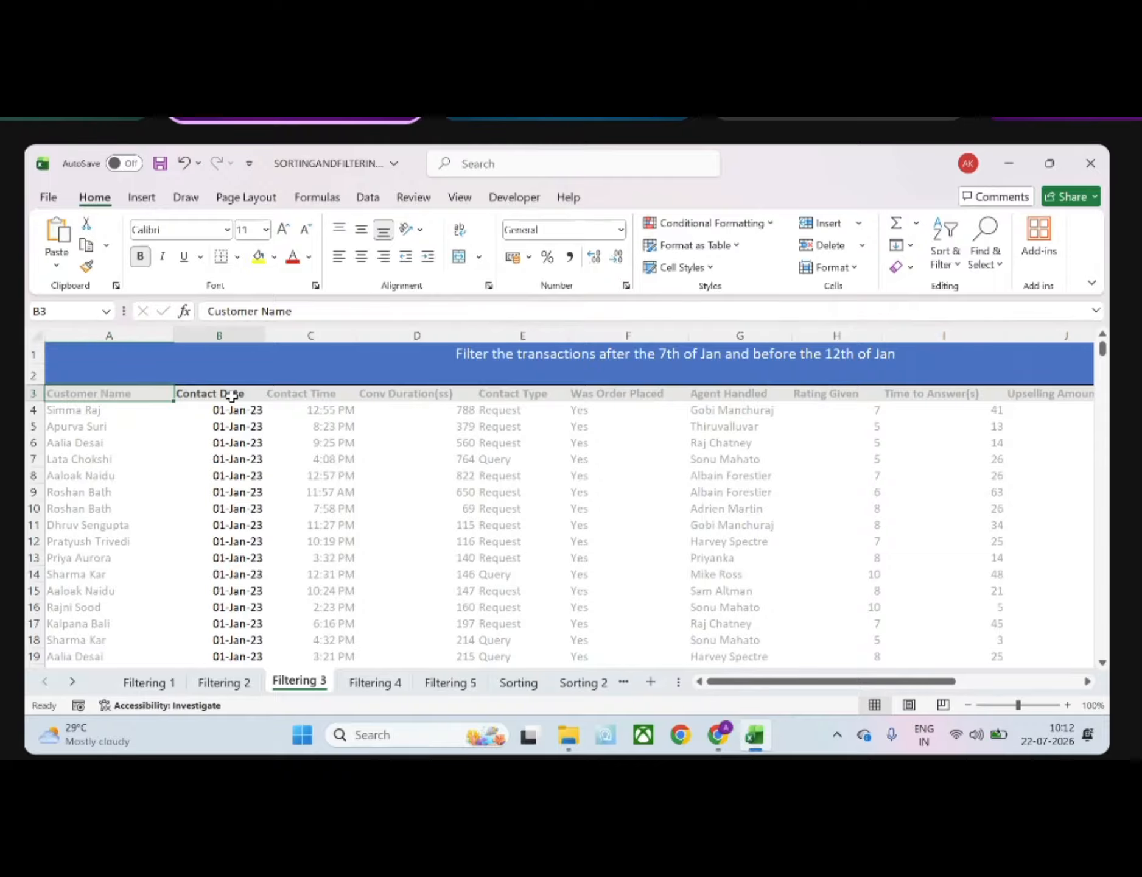
{"action": "key", "text": "ctrl+shift+Down"}
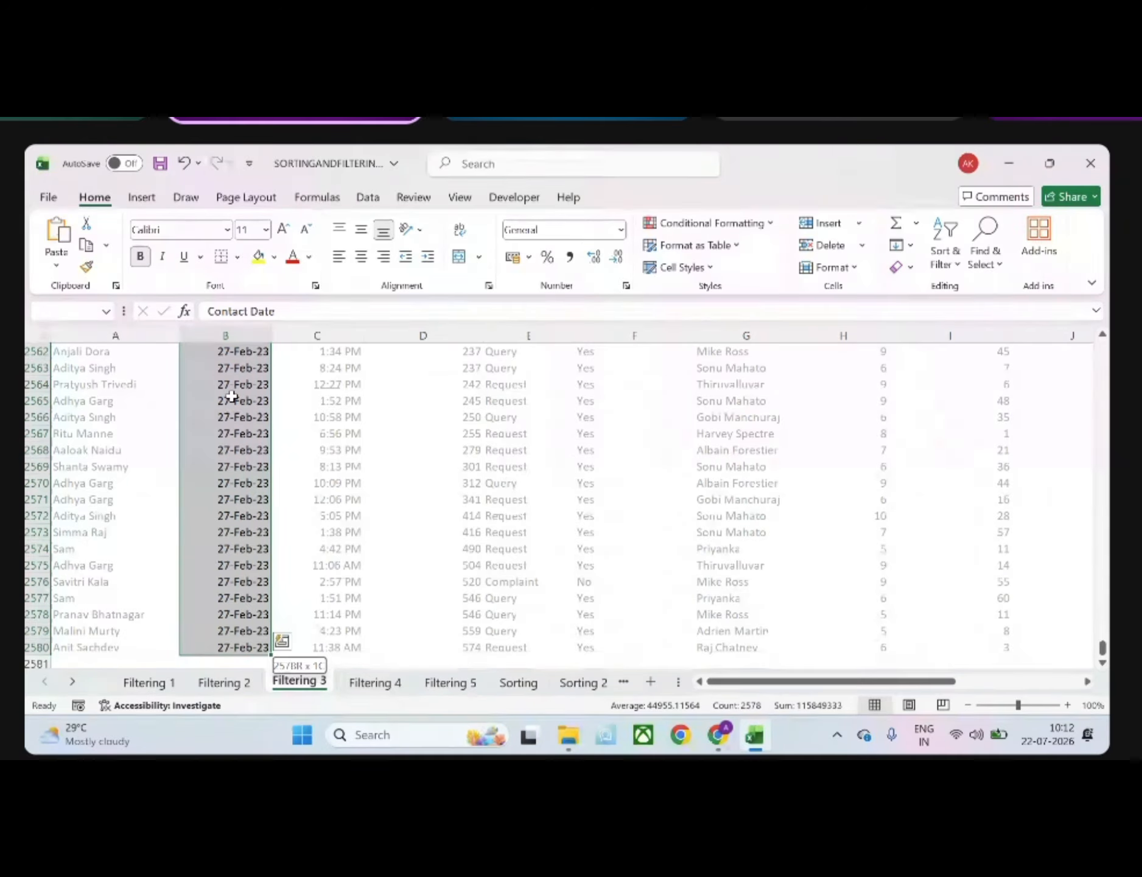
{"action": "left_click", "coordinate": [957, 267]}
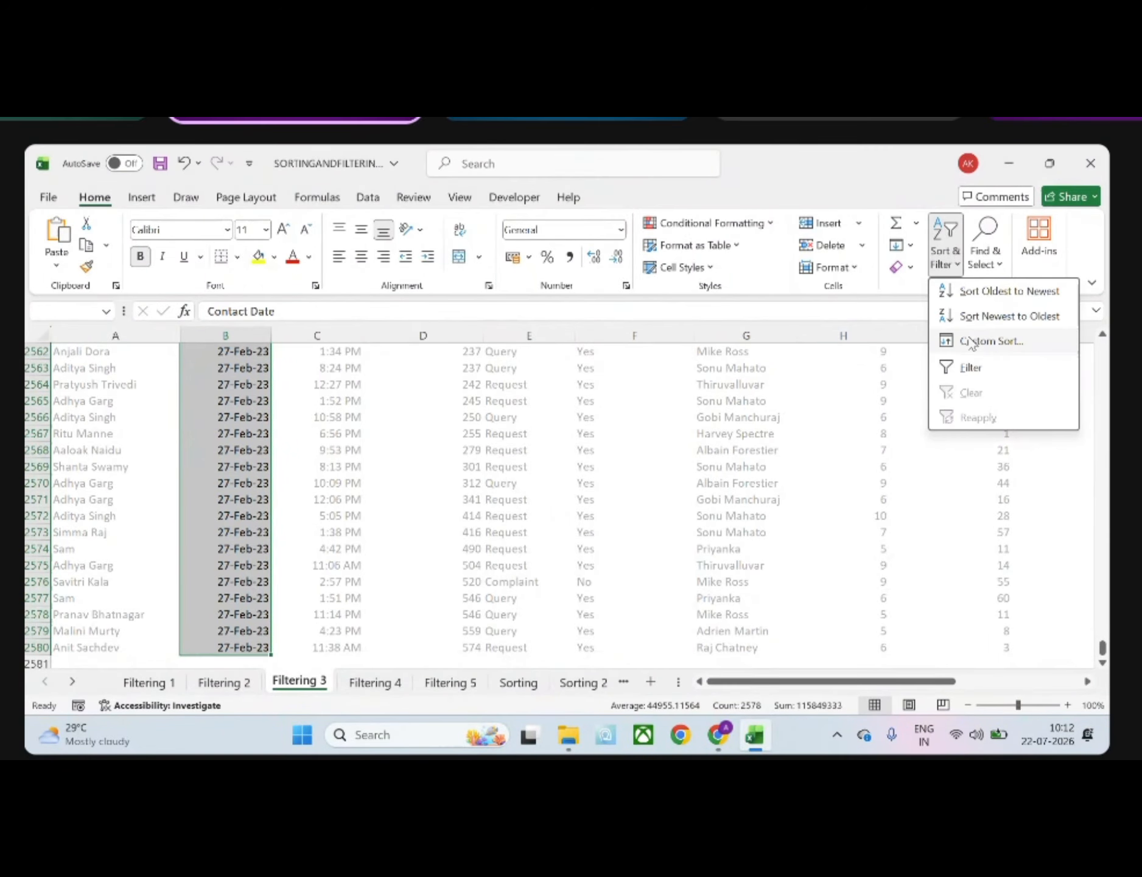
{"action": "left_click", "coordinate": [971, 369]}
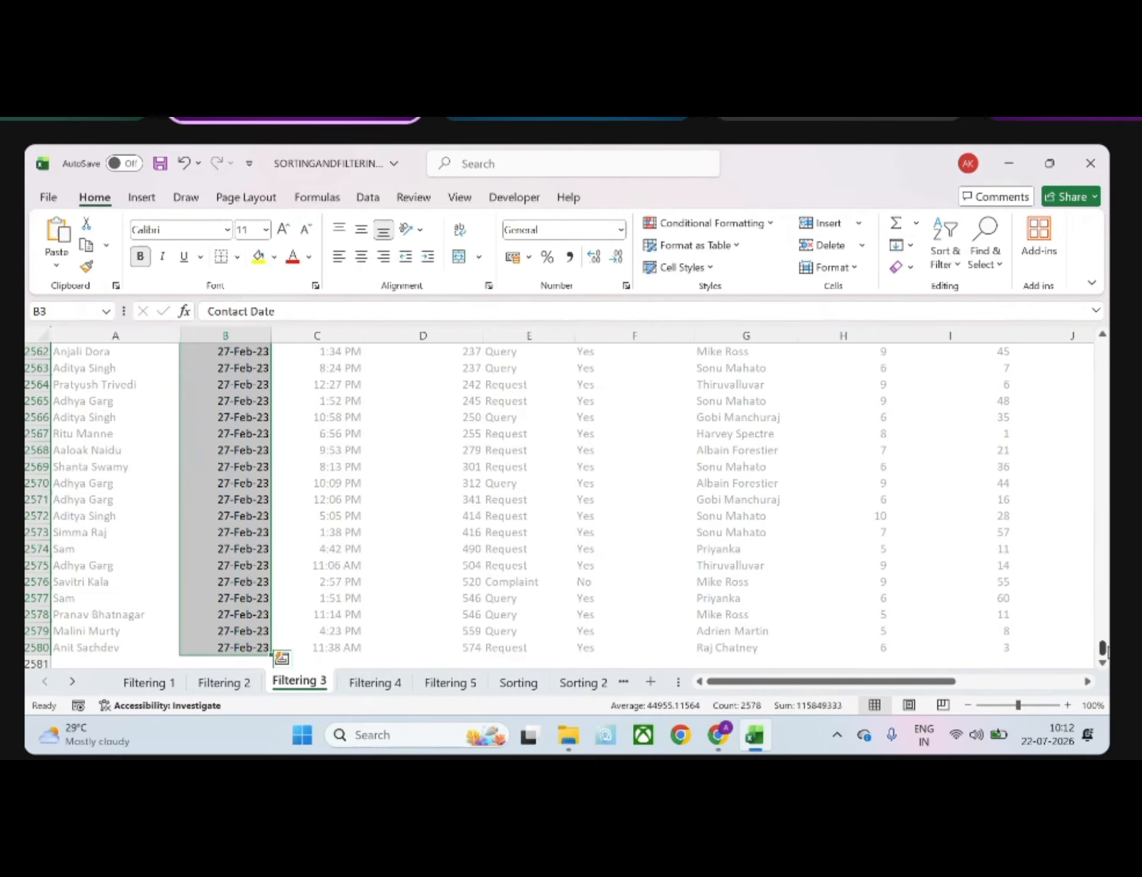
{"action": "left_click_drag", "start_coordinate": [1102, 649], "coordinate": [1102, 342]}
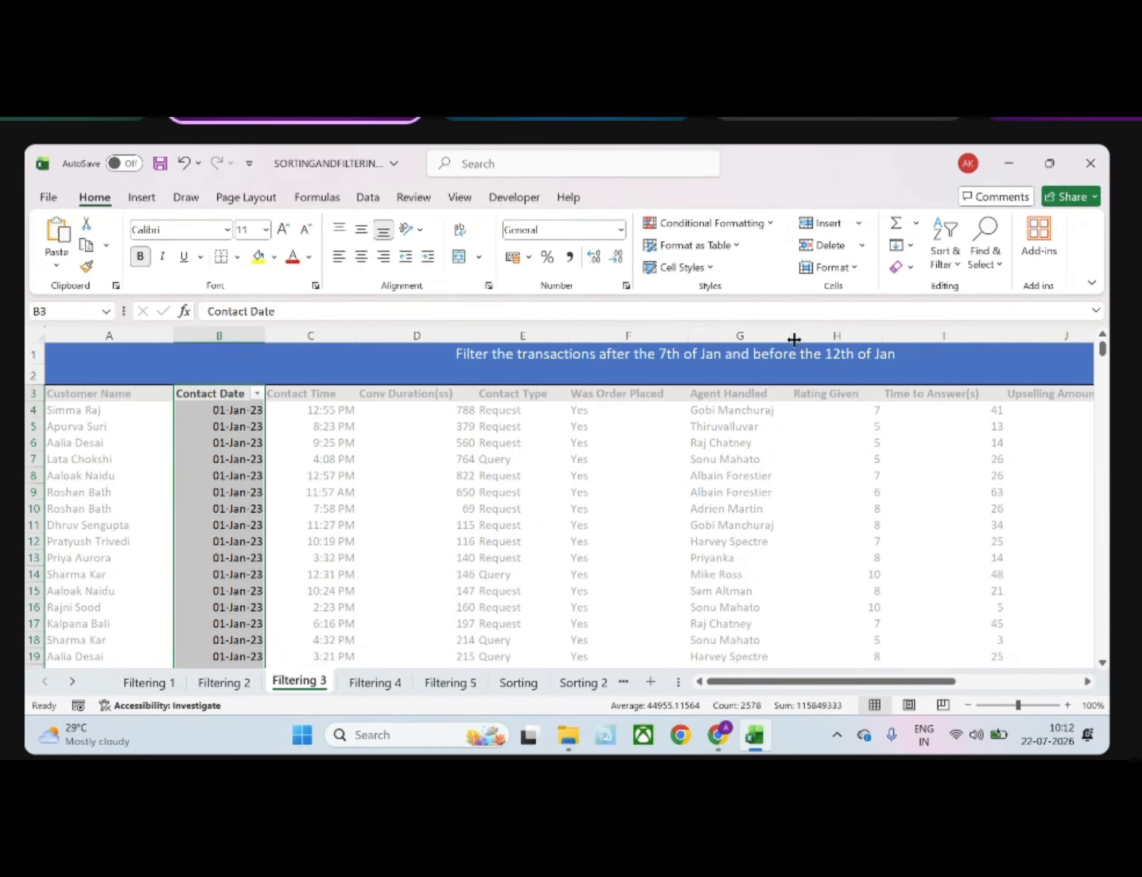
Start a Between date filter on the Contact Date column and set its first condition to is after 07-01-23
{"action": "left_click", "coordinate": [257, 393]}
{"action": "mouse_move", "coordinate": [145, 479]}
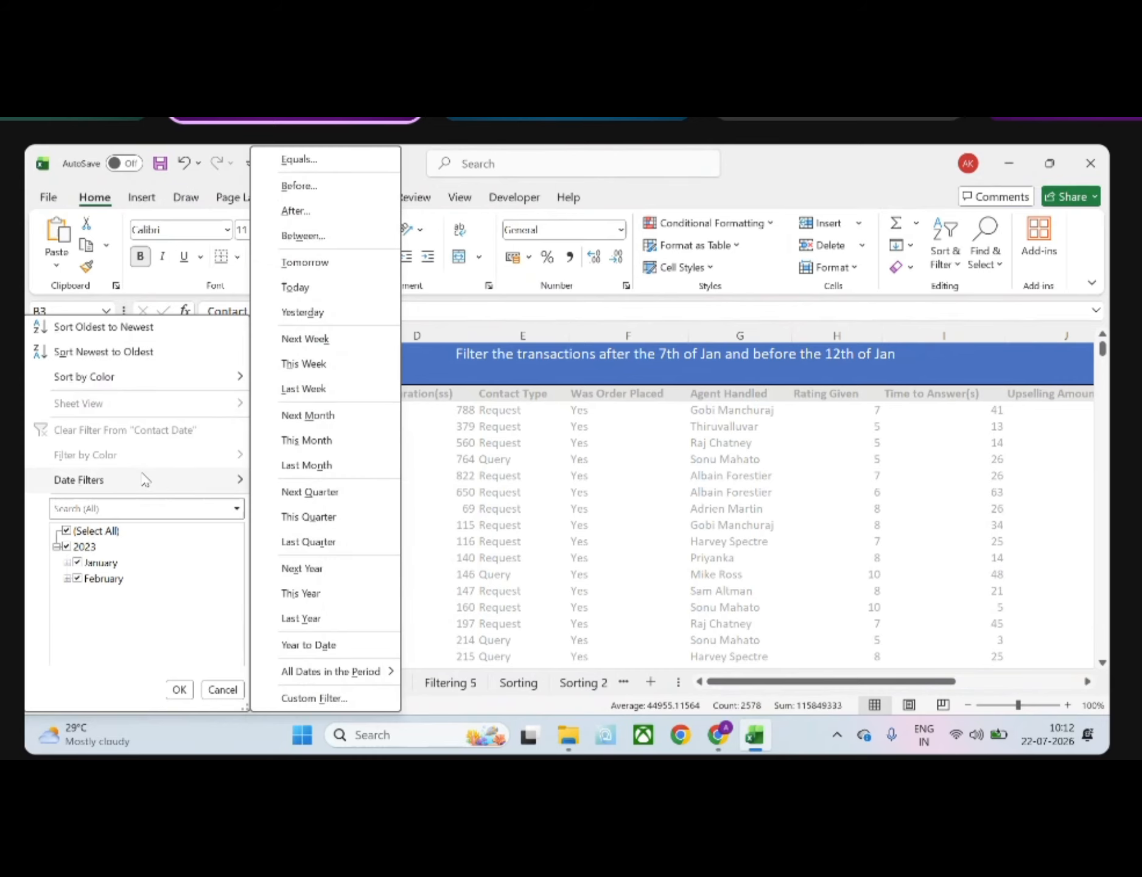
{"action": "left_click", "coordinate": [292, 237]}
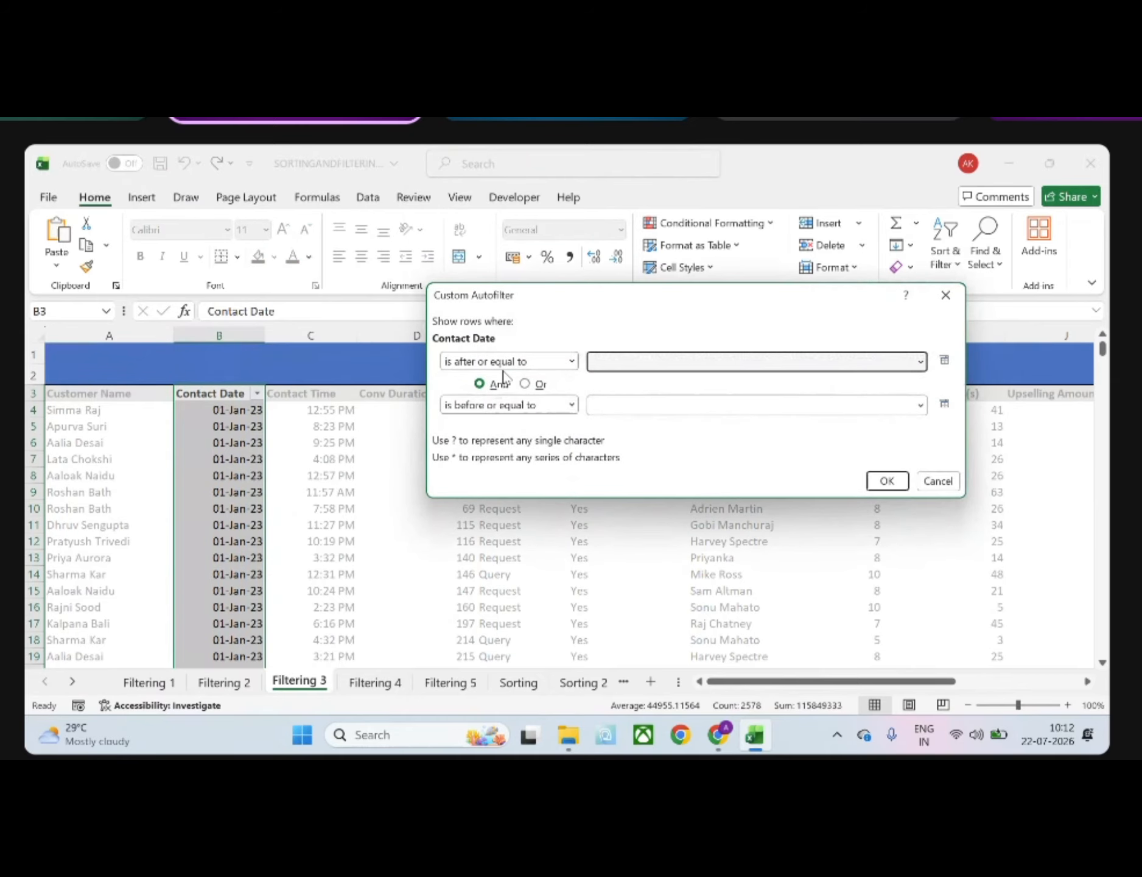
{"action": "left_click_drag", "start_coordinate": [595, 307], "coordinate": [574, 462]}
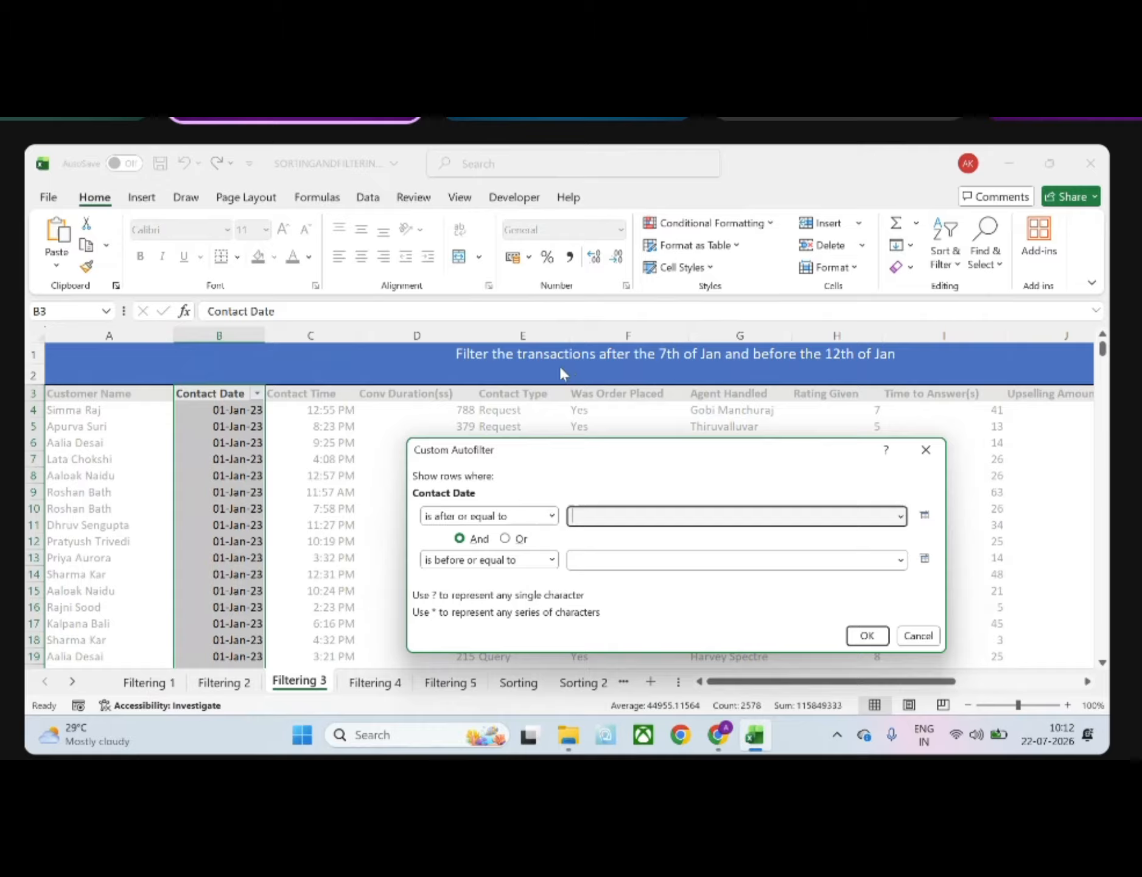
{"action": "left_click", "coordinate": [552, 516]}
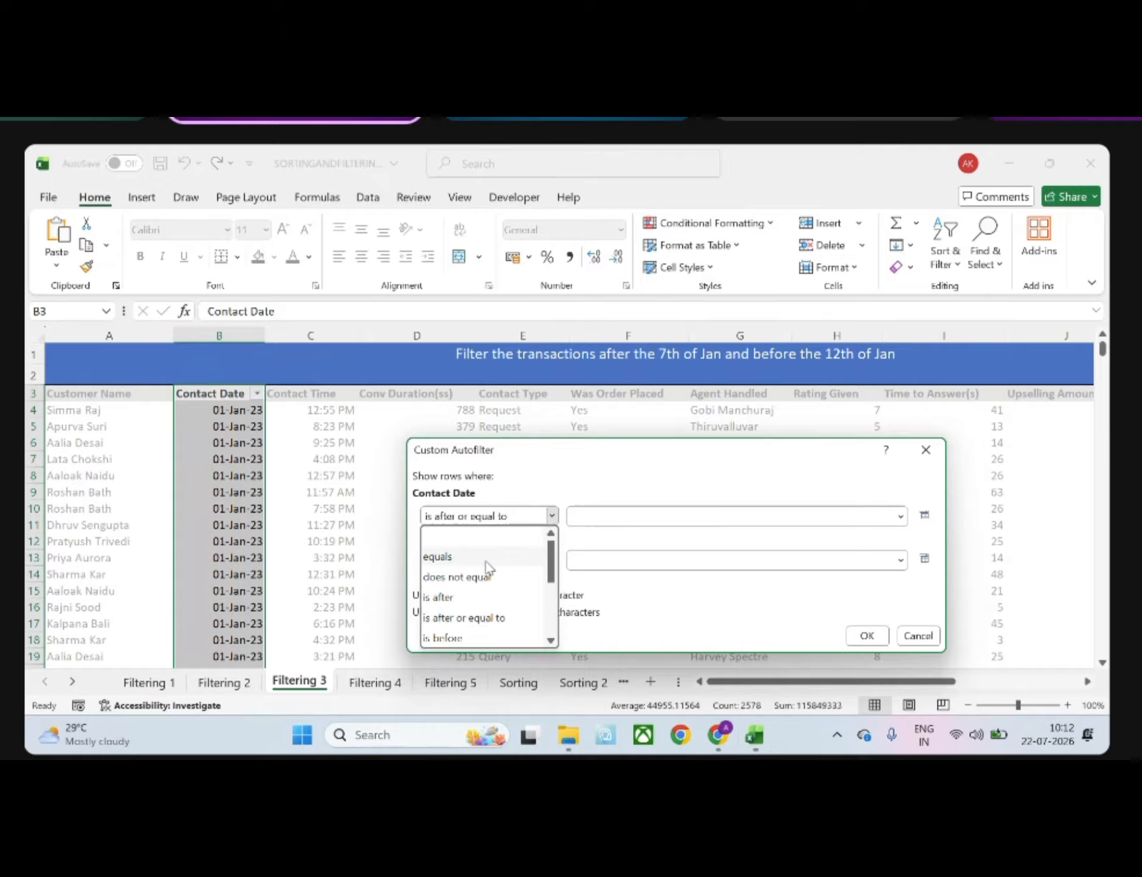
{"action": "left_click", "coordinate": [451, 598]}
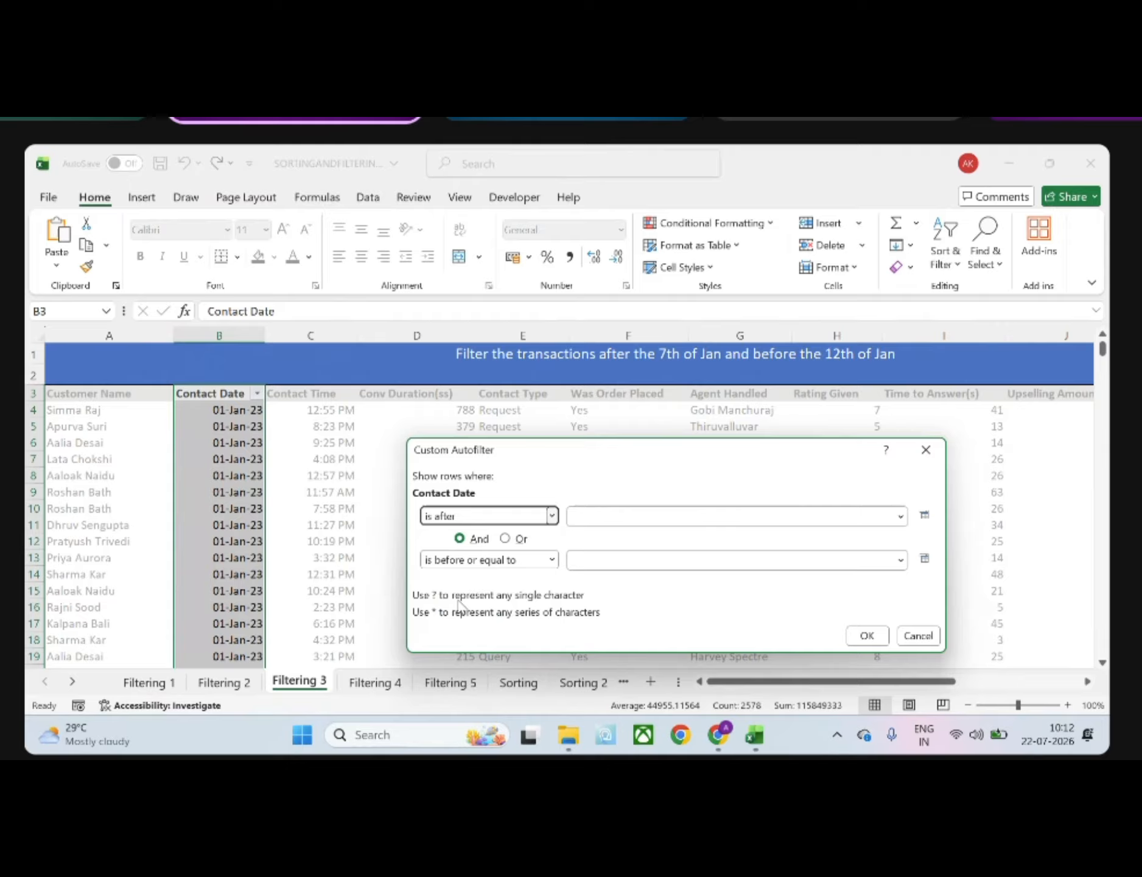
{"action": "left_click", "coordinate": [609, 518]}
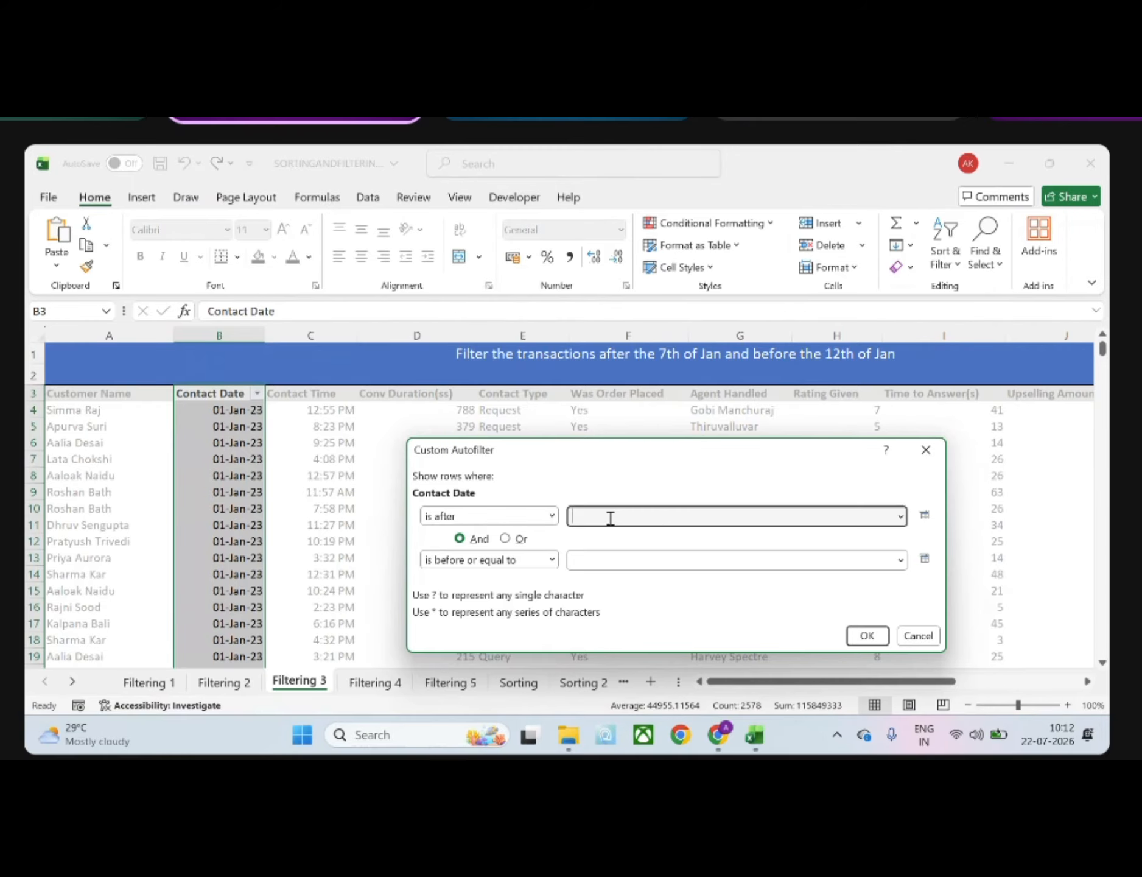
{"action": "type", "text": "07-01-23"}
Set the second condition of the Contact Date filter to is before 12-01-23 and apply the filter
{"action": "left_click", "coordinate": [552, 560]}
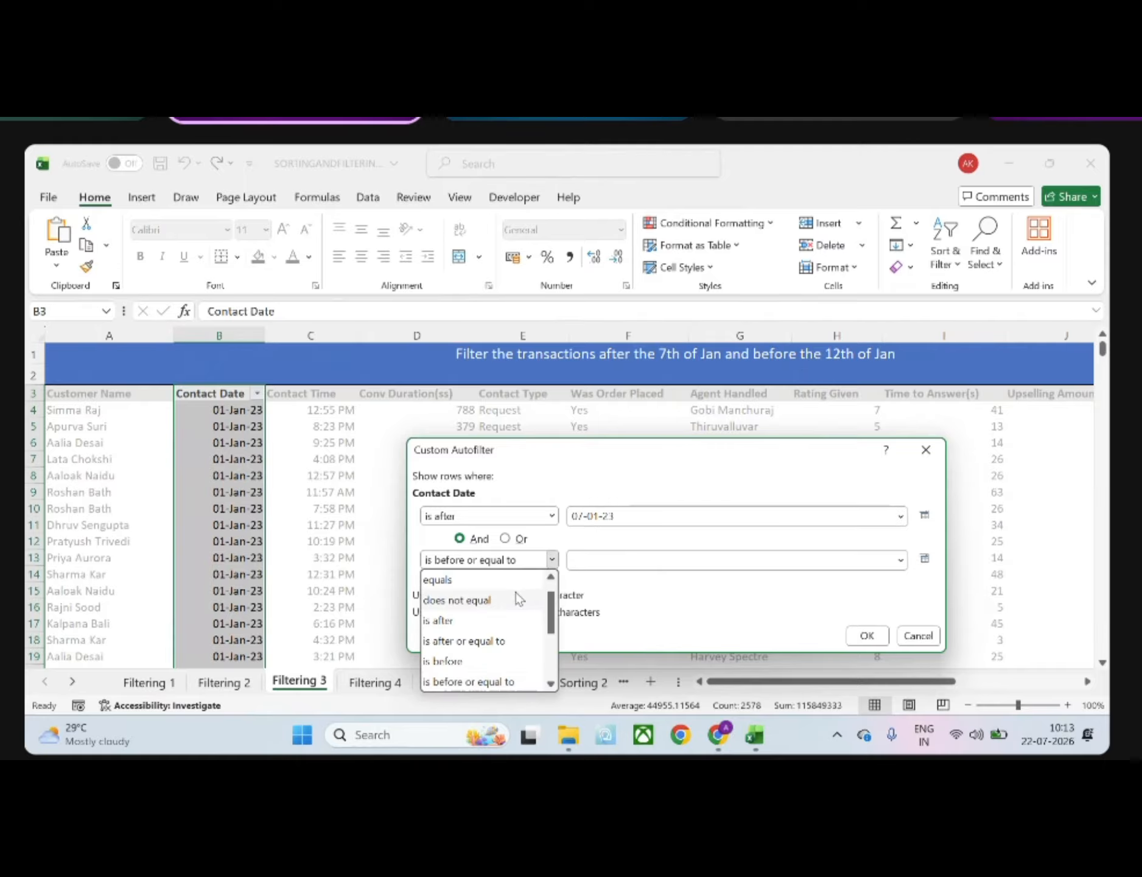
{"action": "left_click", "coordinate": [471, 661]}
{"action": "left_click", "coordinate": [579, 560]}
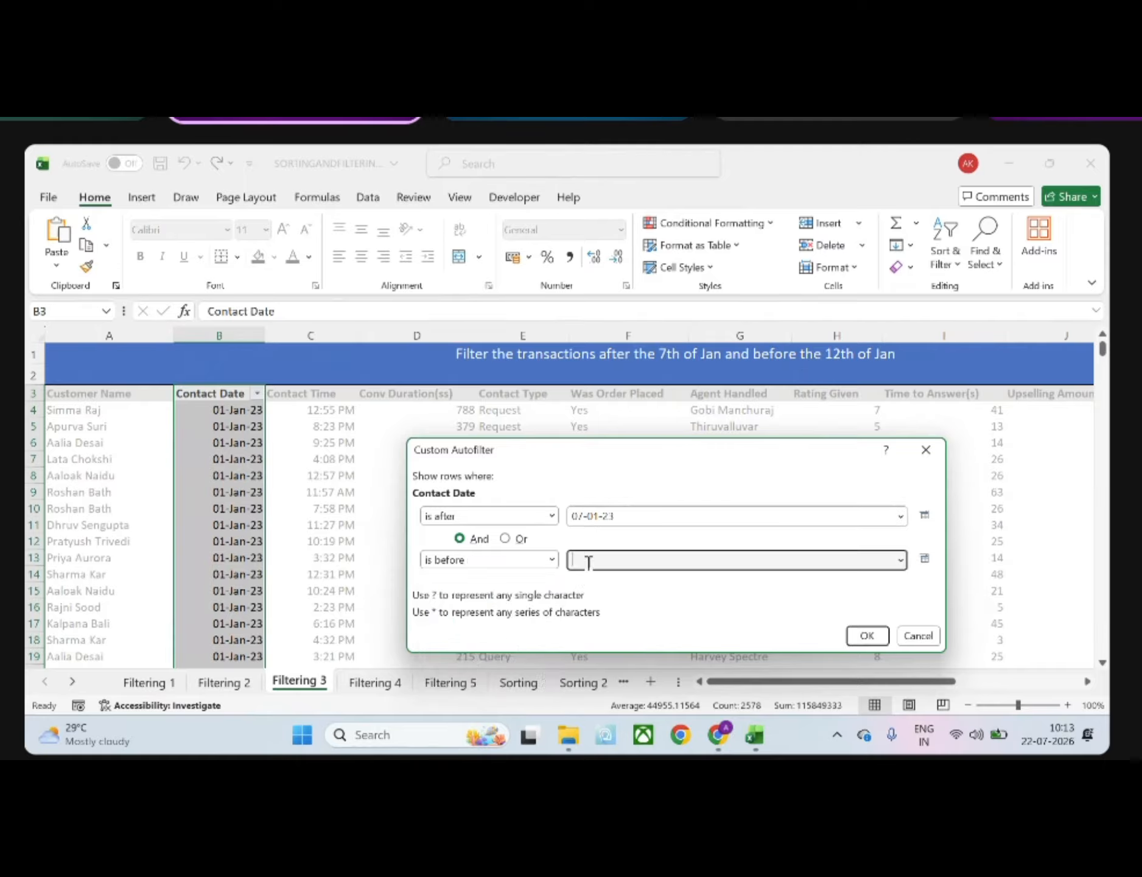
{"action": "type", "text": "12 01-23"}
{"action": "key", "text": "Return"}
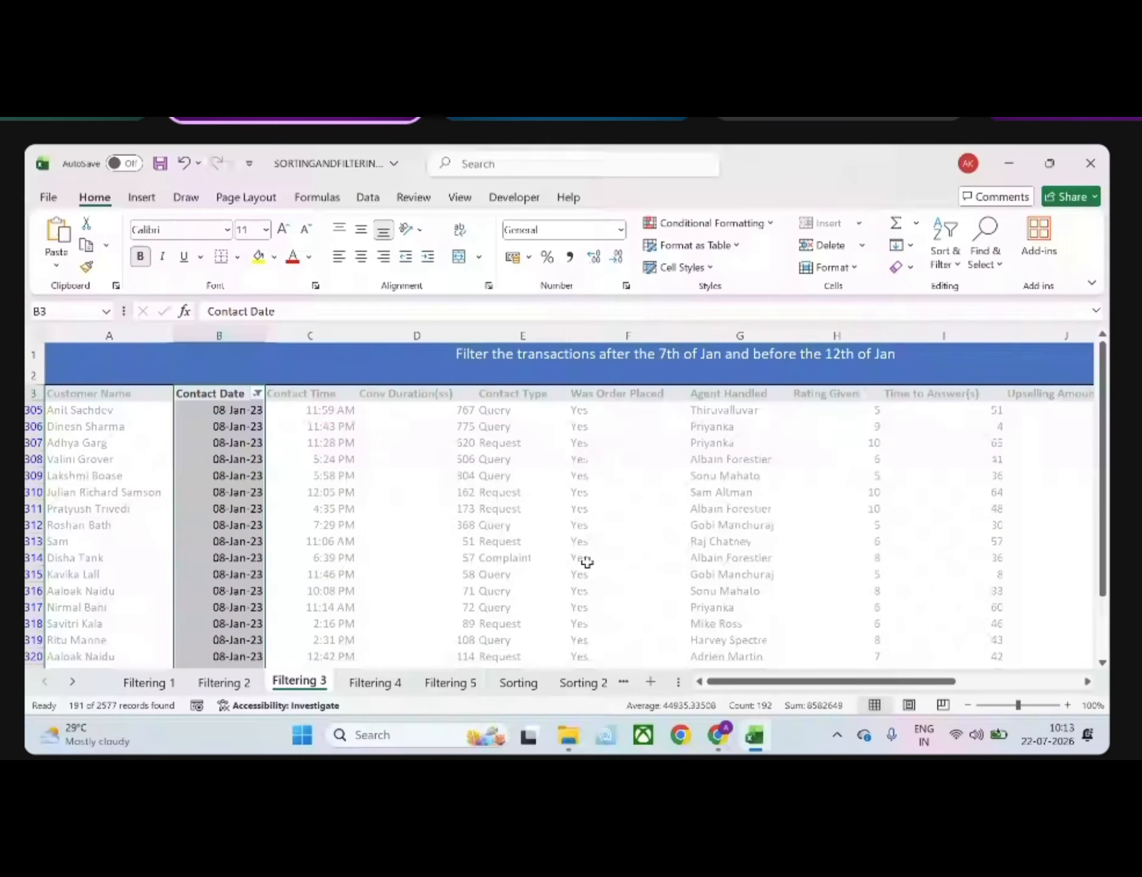
Examine the Contact Date values in the filtered rows and review the date filter options on that column
{"action": "left_click", "coordinate": [178, 558]}
{"action": "scroll", "coordinate": [179, 562], "scroll_direction": "down", "scroll_amount": 20}
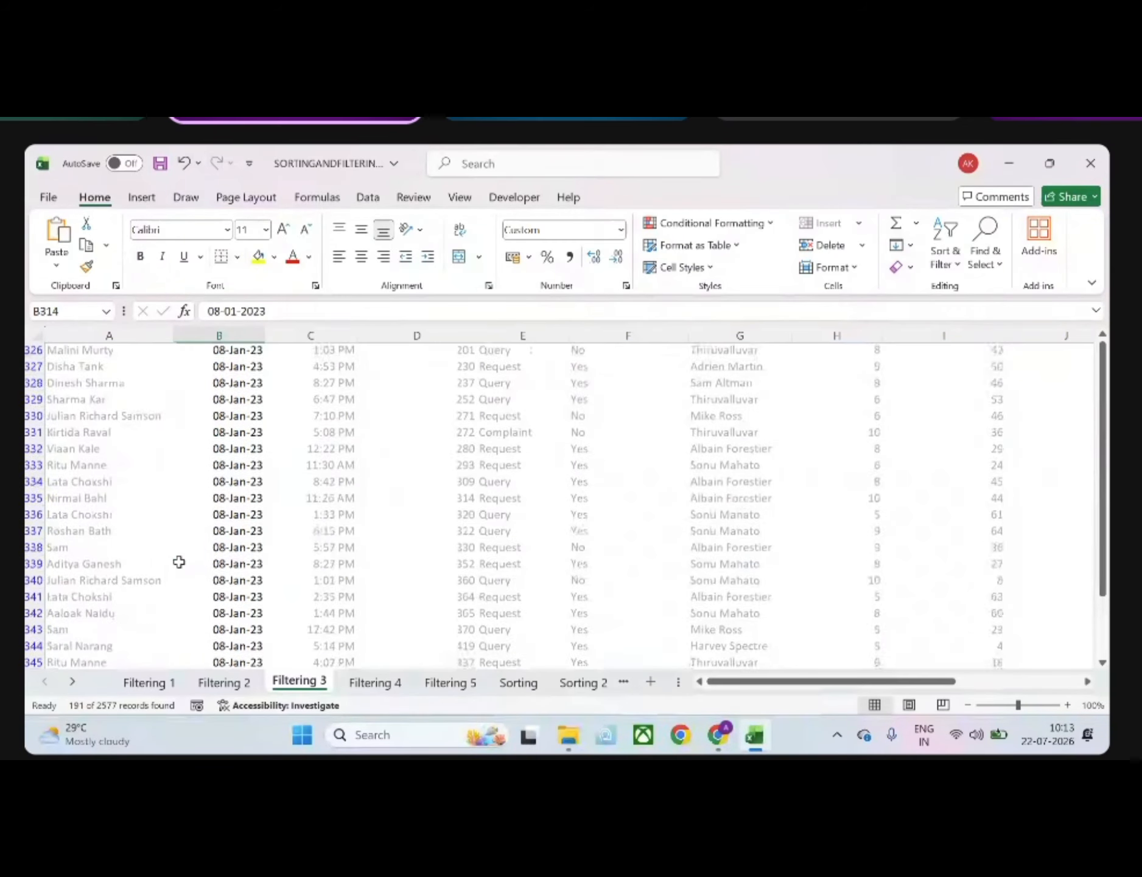
{"action": "scroll", "coordinate": [178, 562], "scroll_direction": "down", "scroll_amount": 19}
{"action": "scroll", "coordinate": [178, 561], "scroll_direction": "up", "scroll_amount": 20}
{"action": "scroll", "coordinate": [179, 561], "scroll_direction": "right", "scroll_amount": 1}
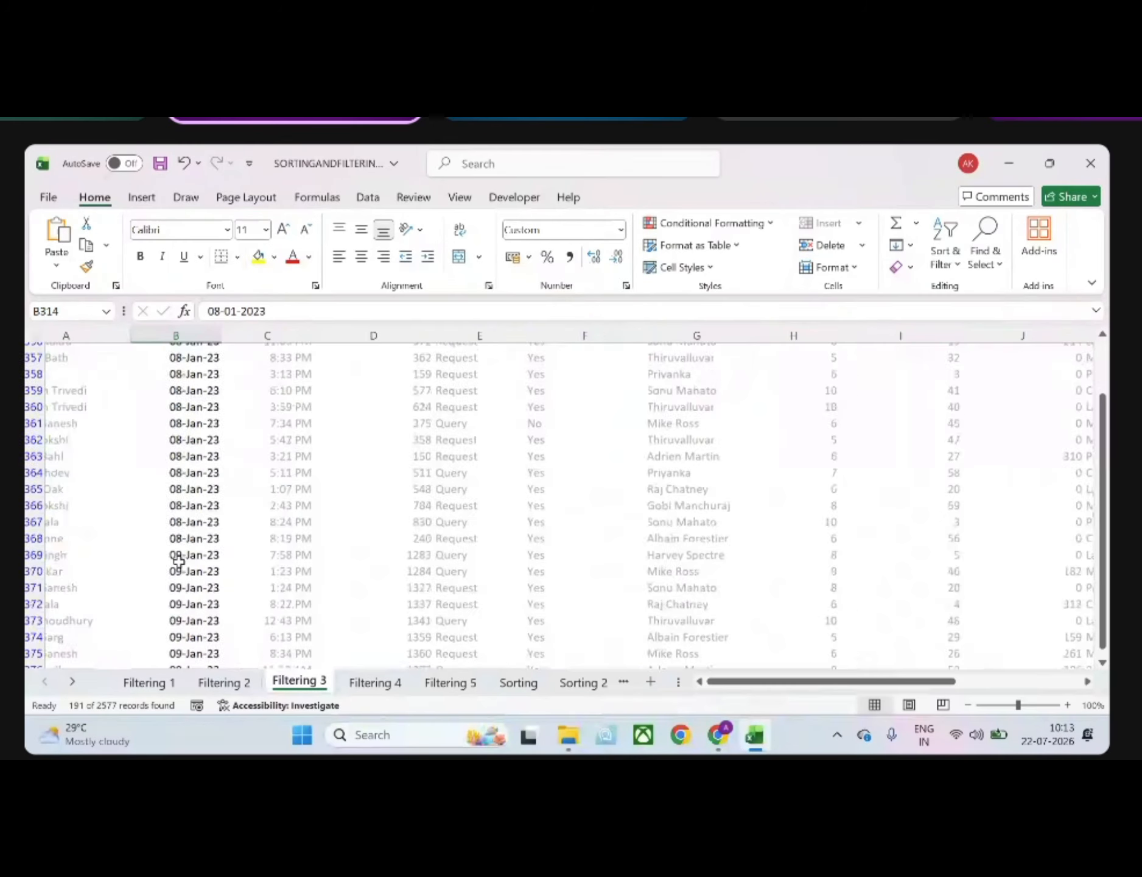
{"action": "scroll", "coordinate": [252, 552], "scroll_direction": "left", "scroll_amount": 1}
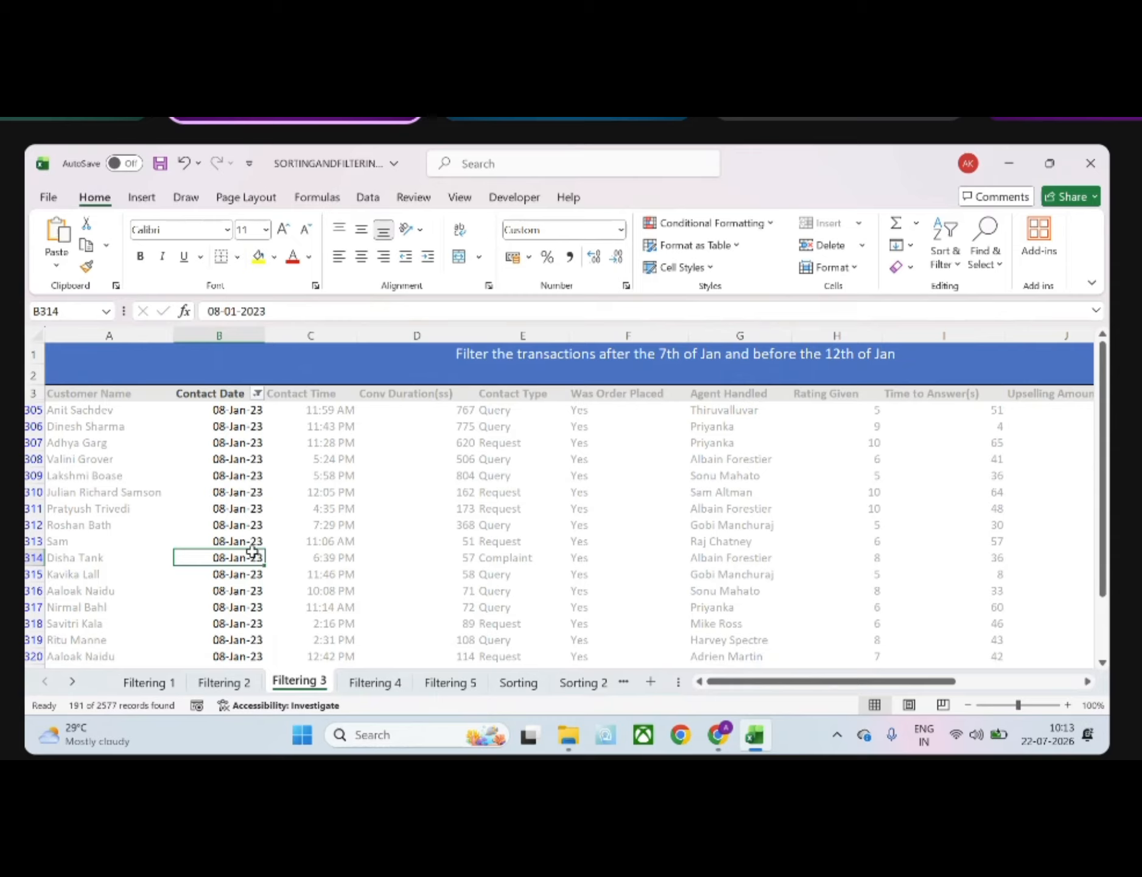
{"action": "left_click", "coordinate": [260, 394]}
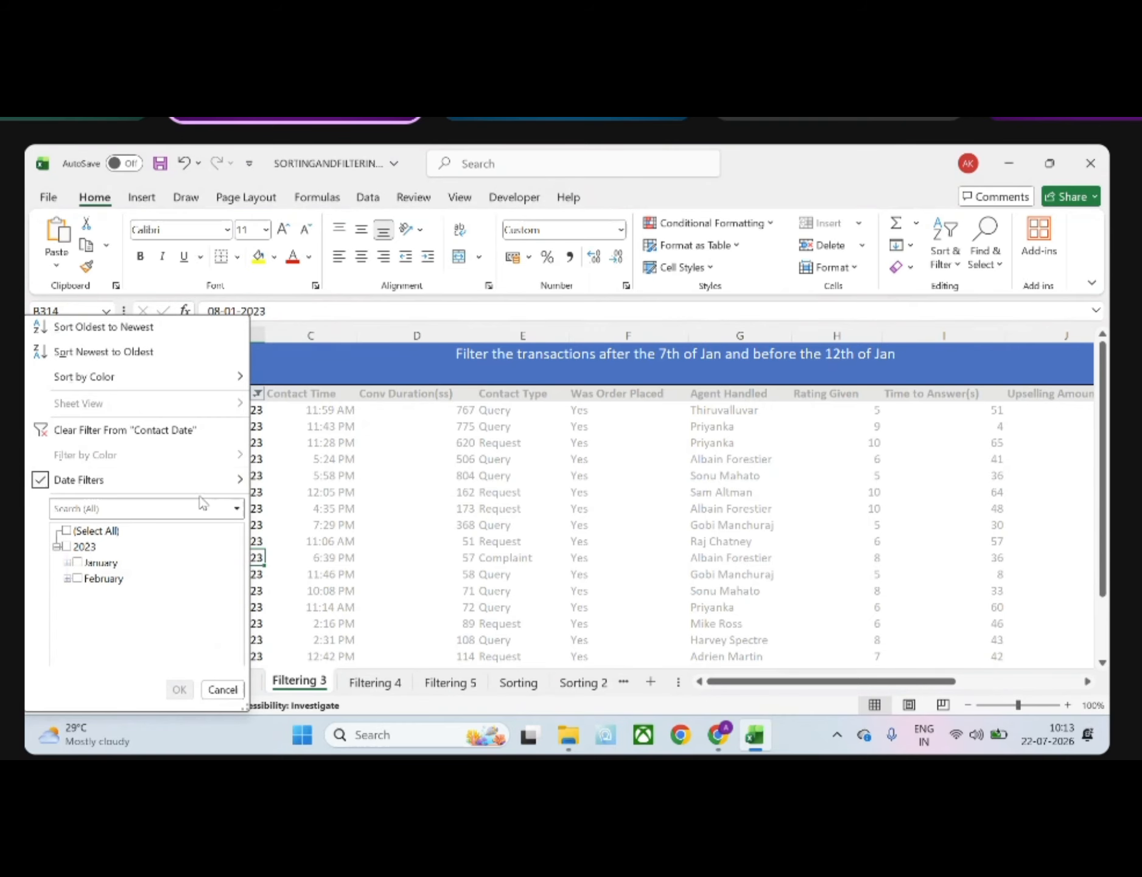
{"action": "mouse_move", "coordinate": [208, 490]}
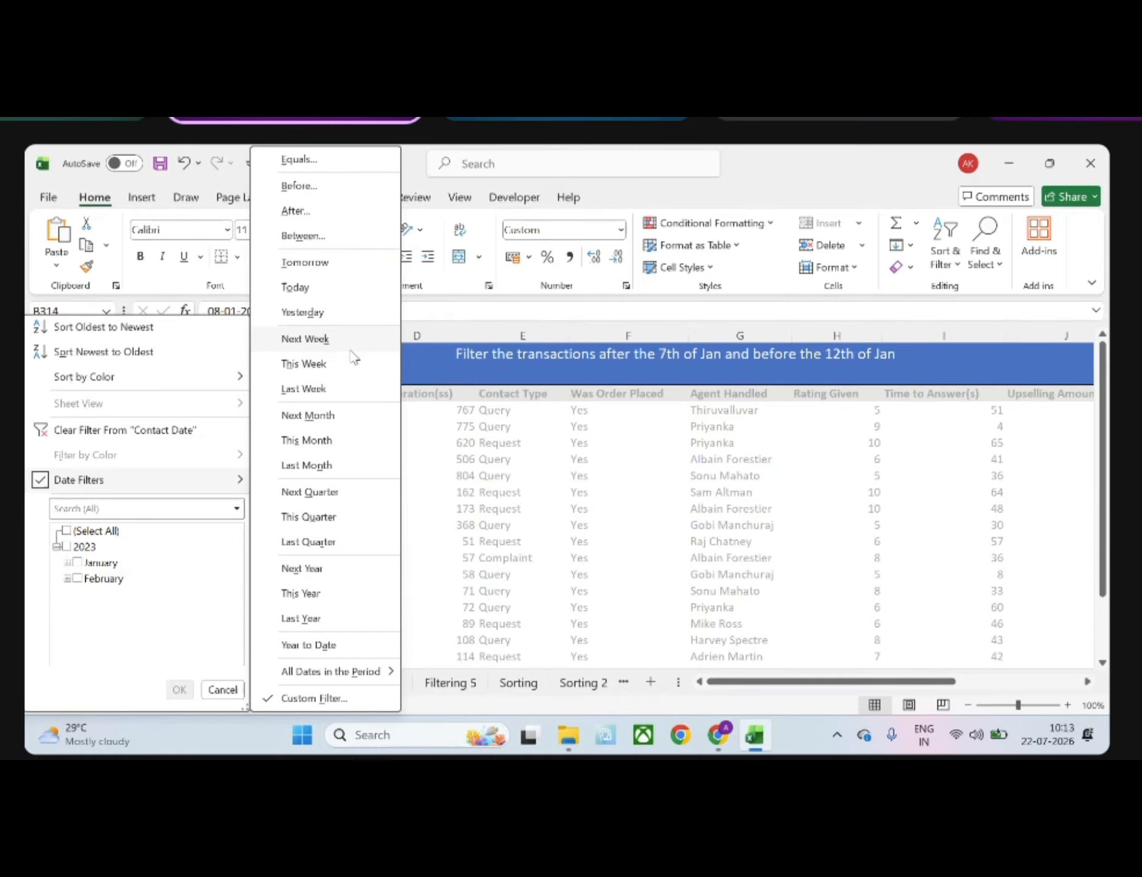
{"action": "left_click", "coordinate": [455, 410]}
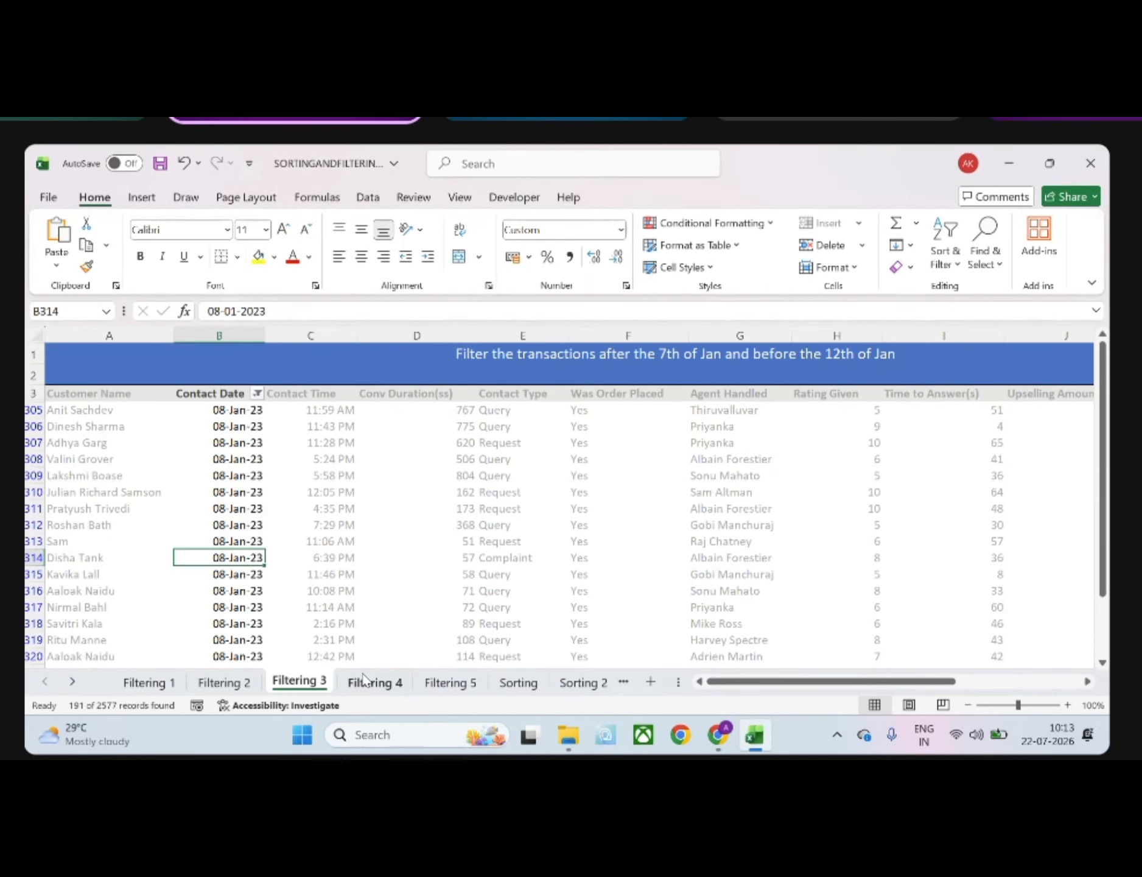
On the Filtering 4 sheet, add a filter to the whole Contact Time column, from its header through the last row
{"action": "left_click", "coordinate": [365, 682]}
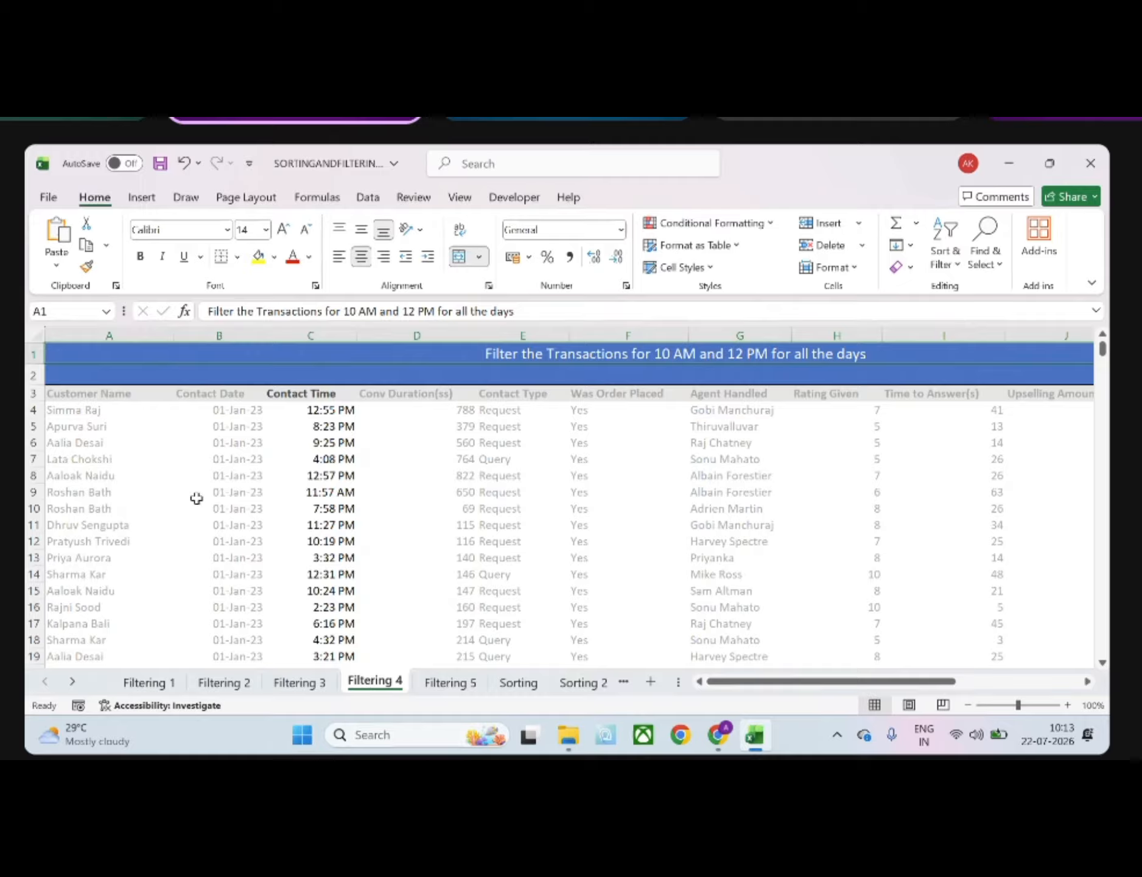
{"action": "left_click", "coordinate": [304, 395]}
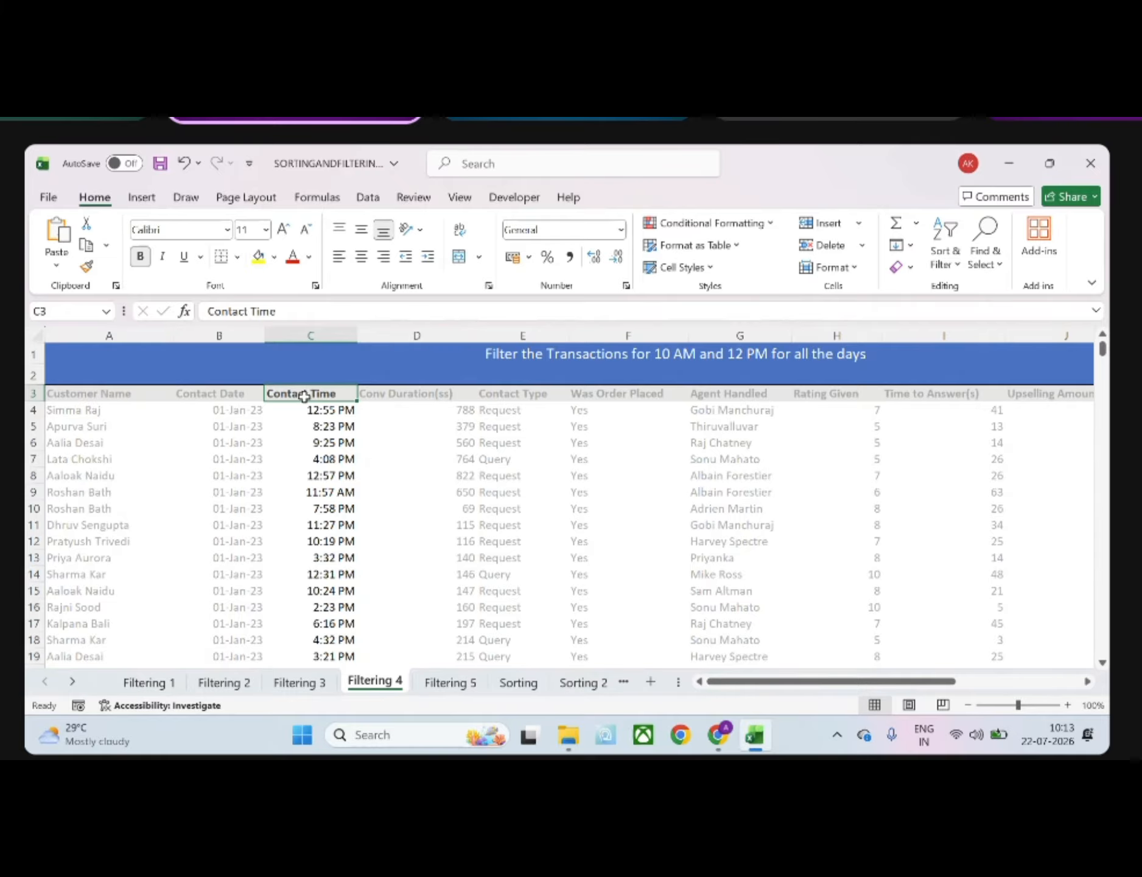
{"action": "scroll", "coordinate": [304, 395], "scroll_direction": "right", "scroll_amount": 5}
{"action": "scroll", "coordinate": [302, 395], "scroll_direction": "left", "scroll_amount": 5}
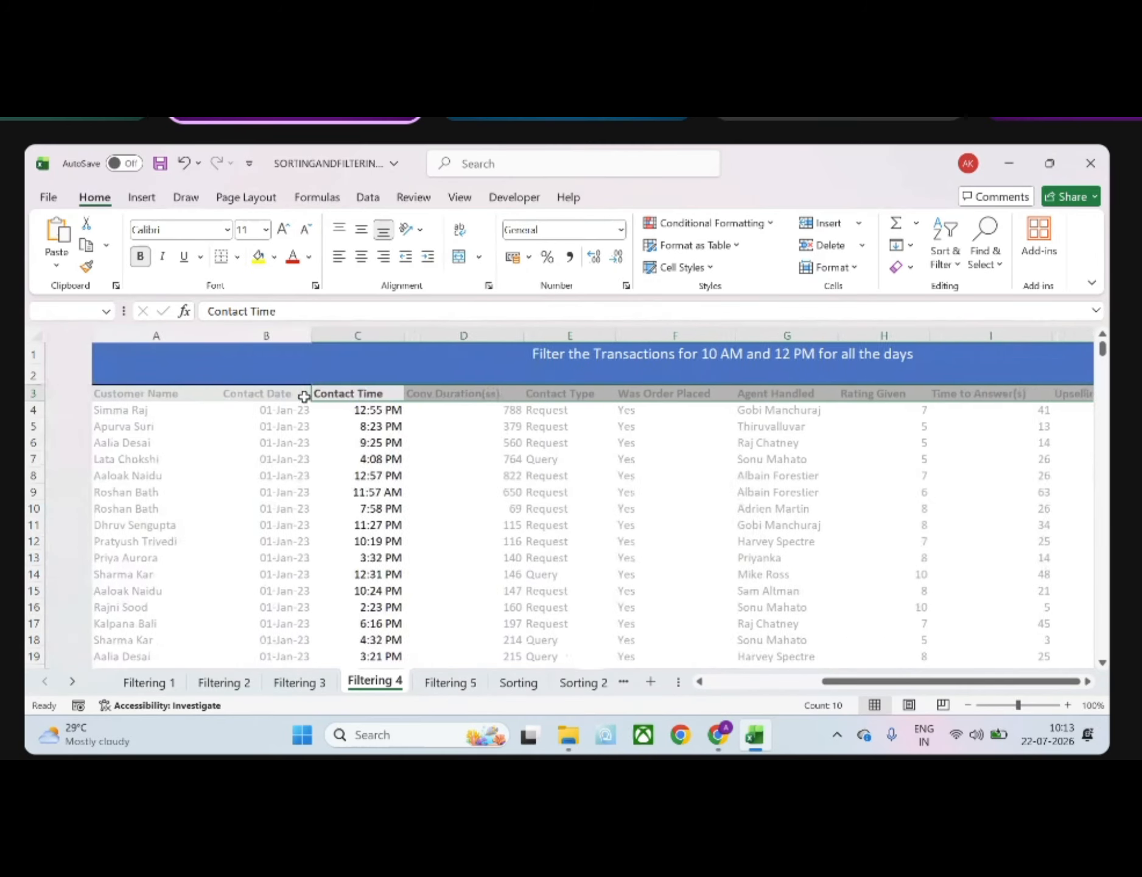
{"action": "key", "text": "ctrl+shift+Down"}
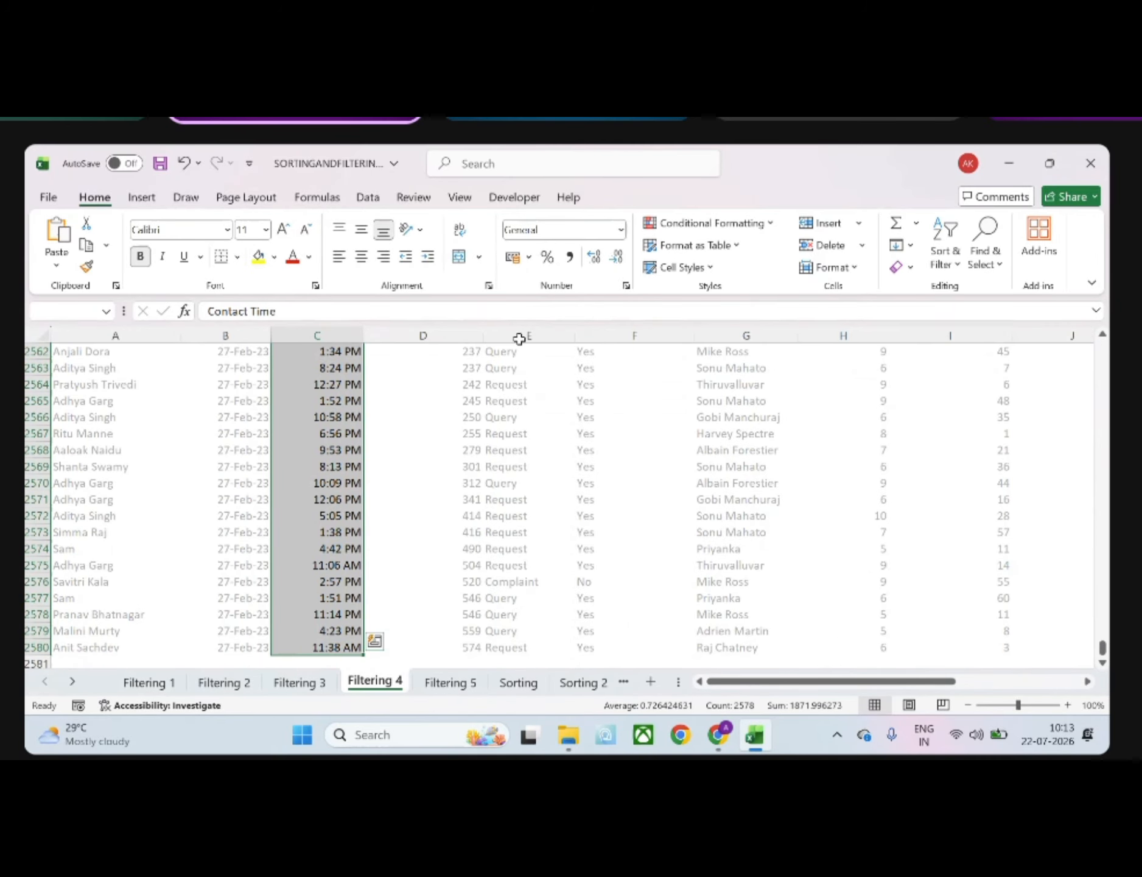
{"action": "left_click", "coordinate": [953, 271]}
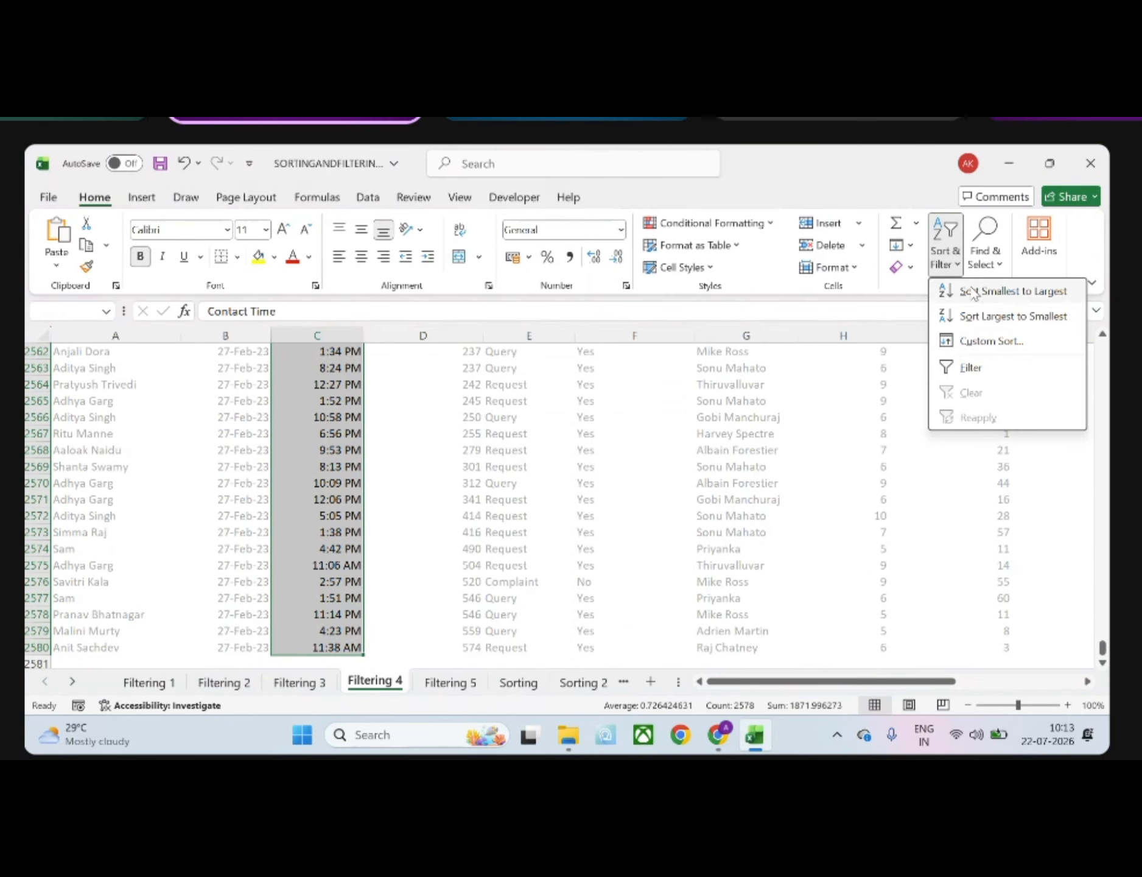
{"action": "left_click", "coordinate": [969, 368]}
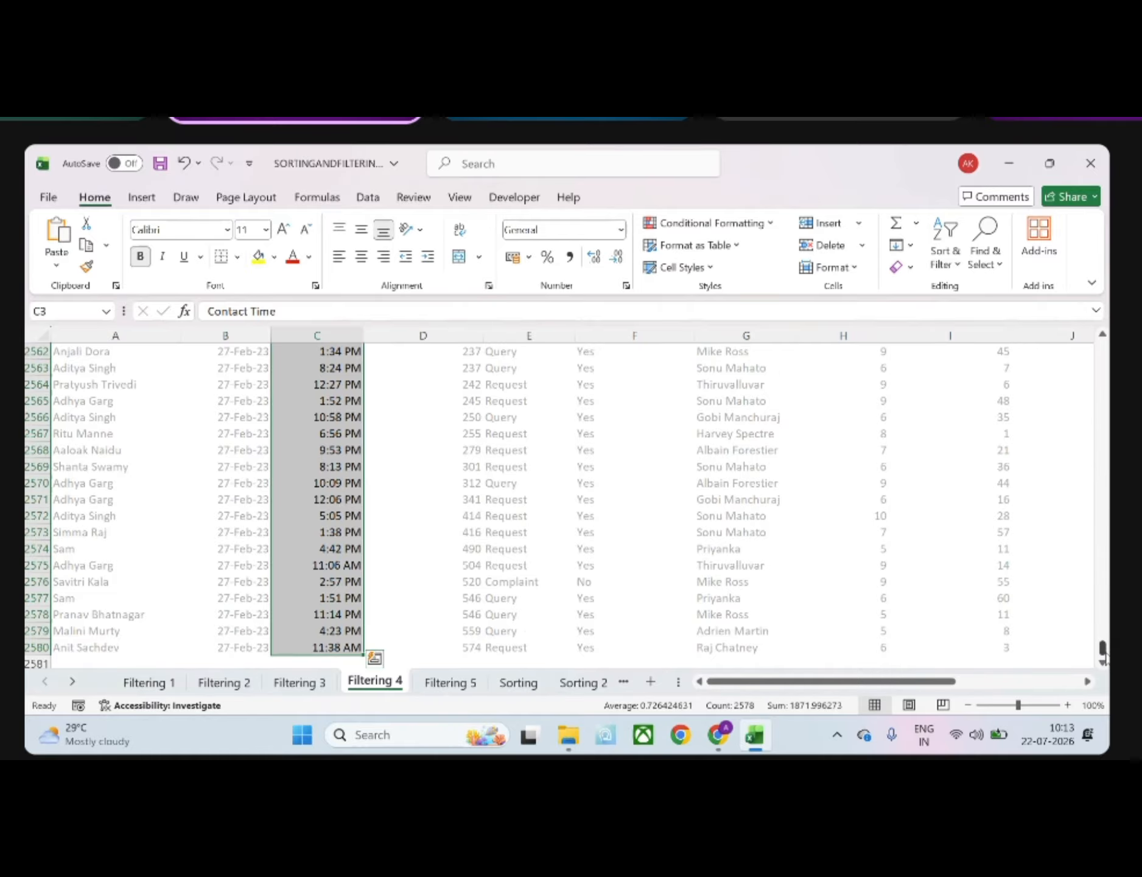
{"action": "left_click_drag", "start_coordinate": [1103, 649], "coordinate": [1103, 348]}
{"action": "left_click", "coordinate": [559, 475]}
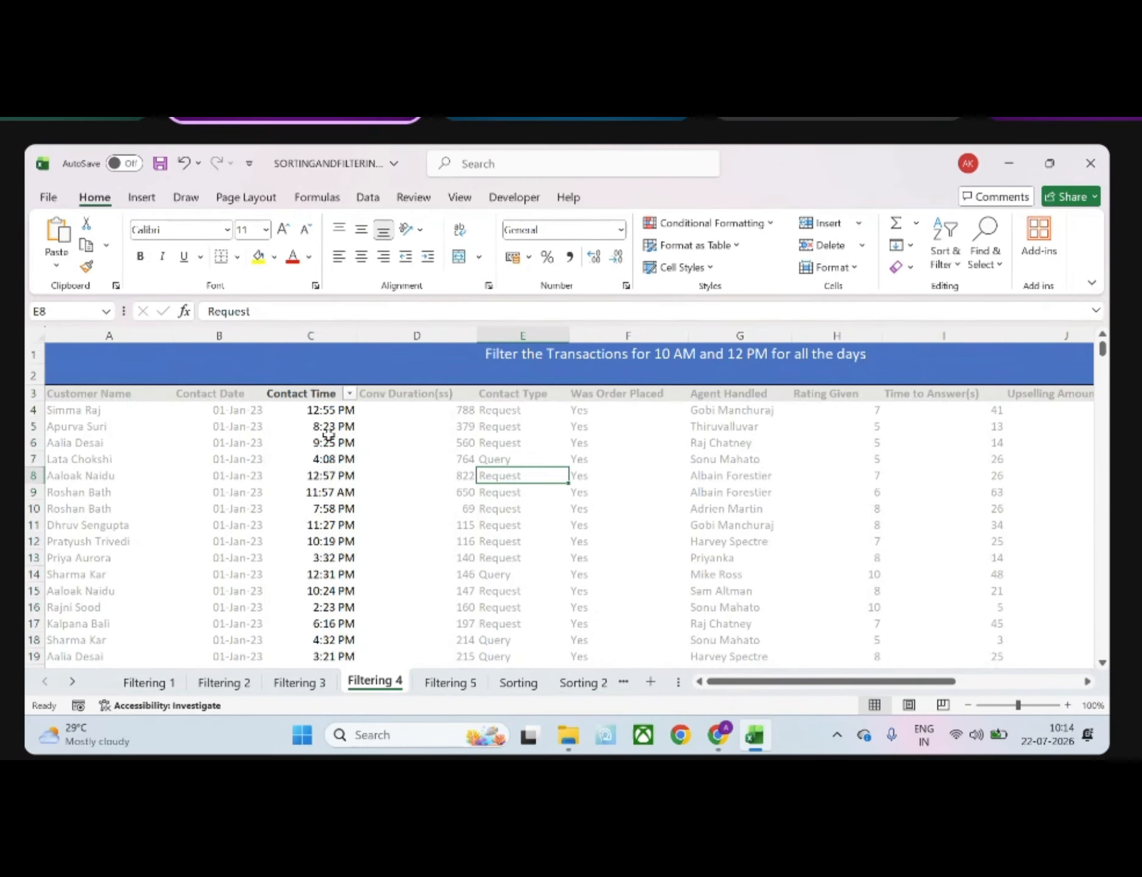
Apply a custom number filter to the Contact Time column with the condition is greater than 10:00 AM
{"action": "left_click", "coordinate": [343, 396]}
{"action": "left_click", "coordinate": [349, 393]}
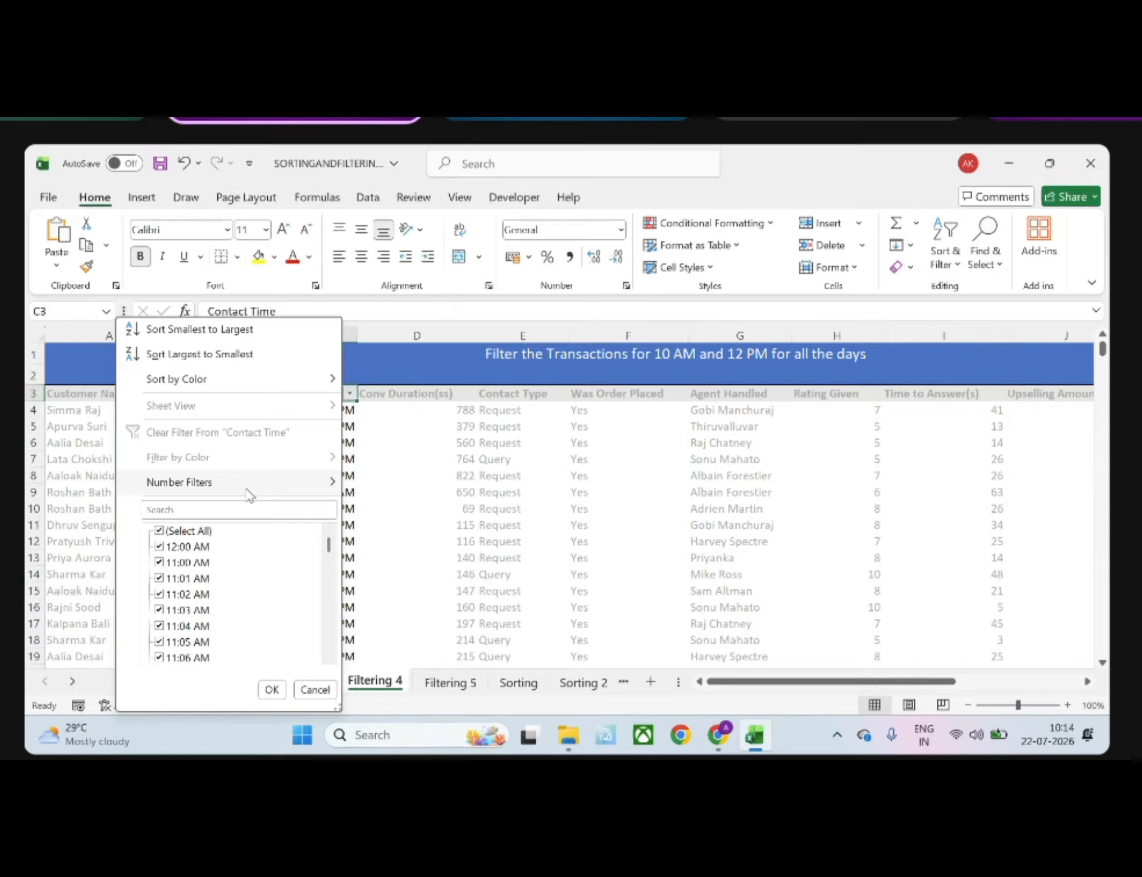
{"action": "mouse_move", "coordinate": [247, 492]}
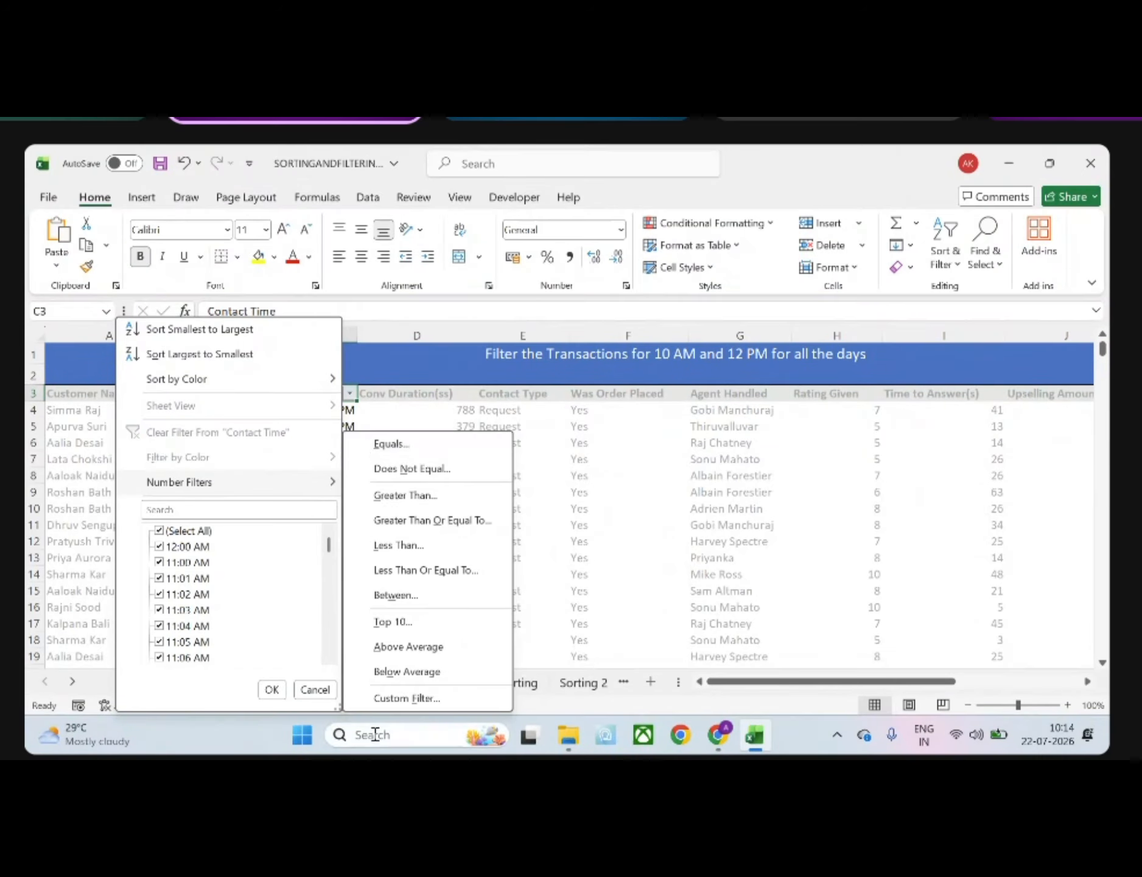
{"action": "left_click", "coordinate": [407, 698]}
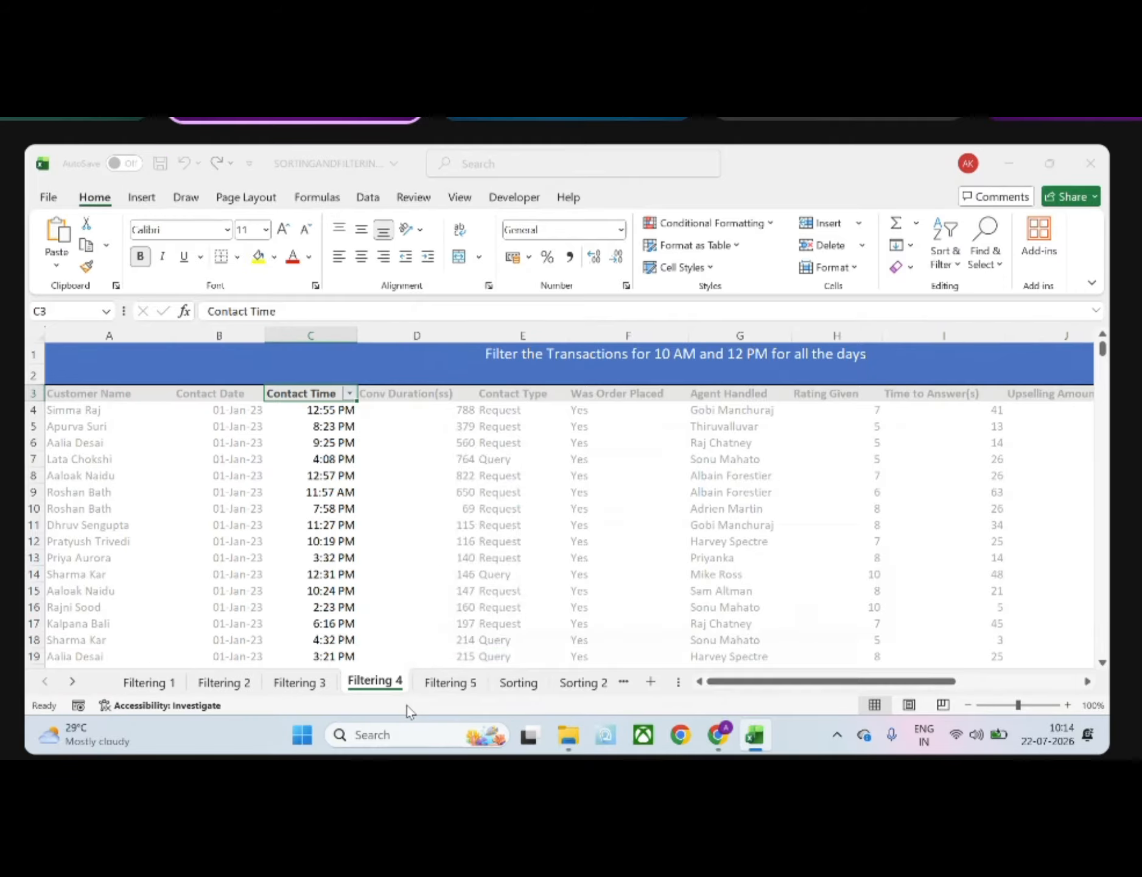
{"action": "left_click", "coordinate": [562, 517]}
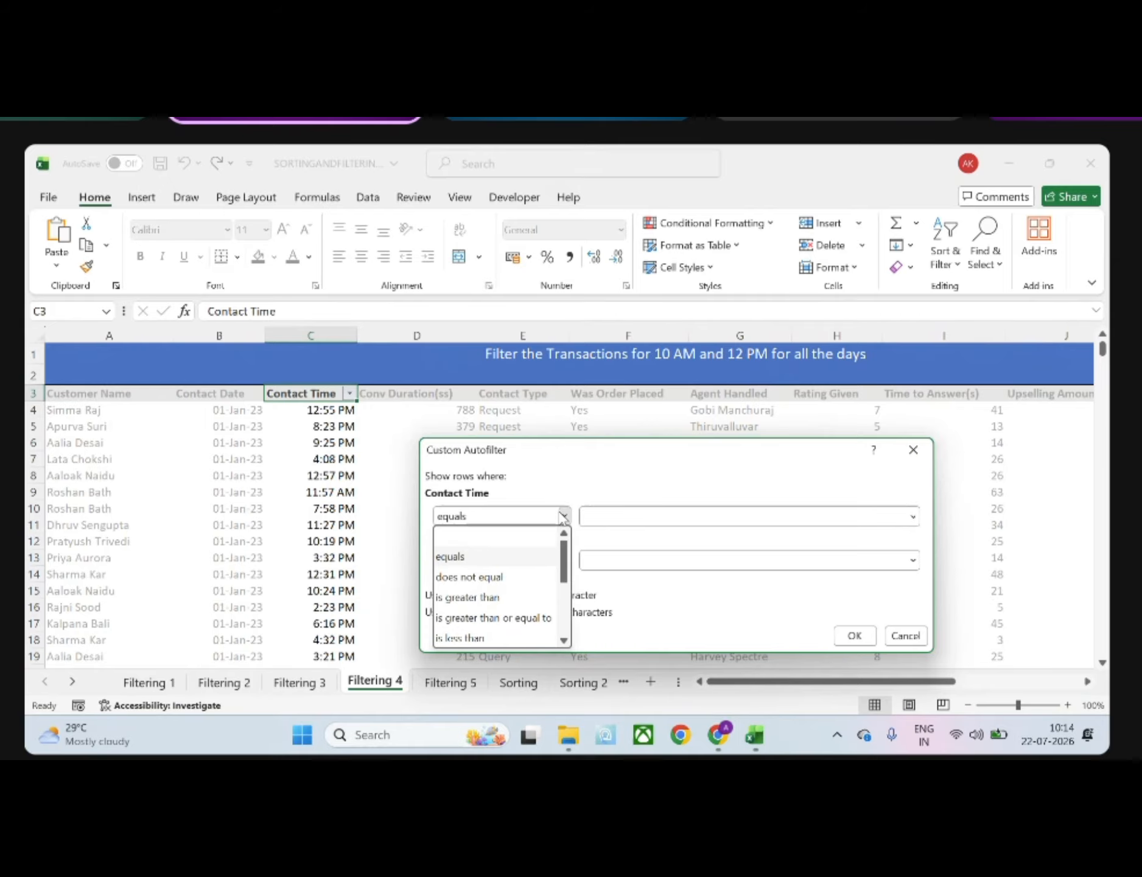
{"action": "left_click", "coordinate": [486, 598]}
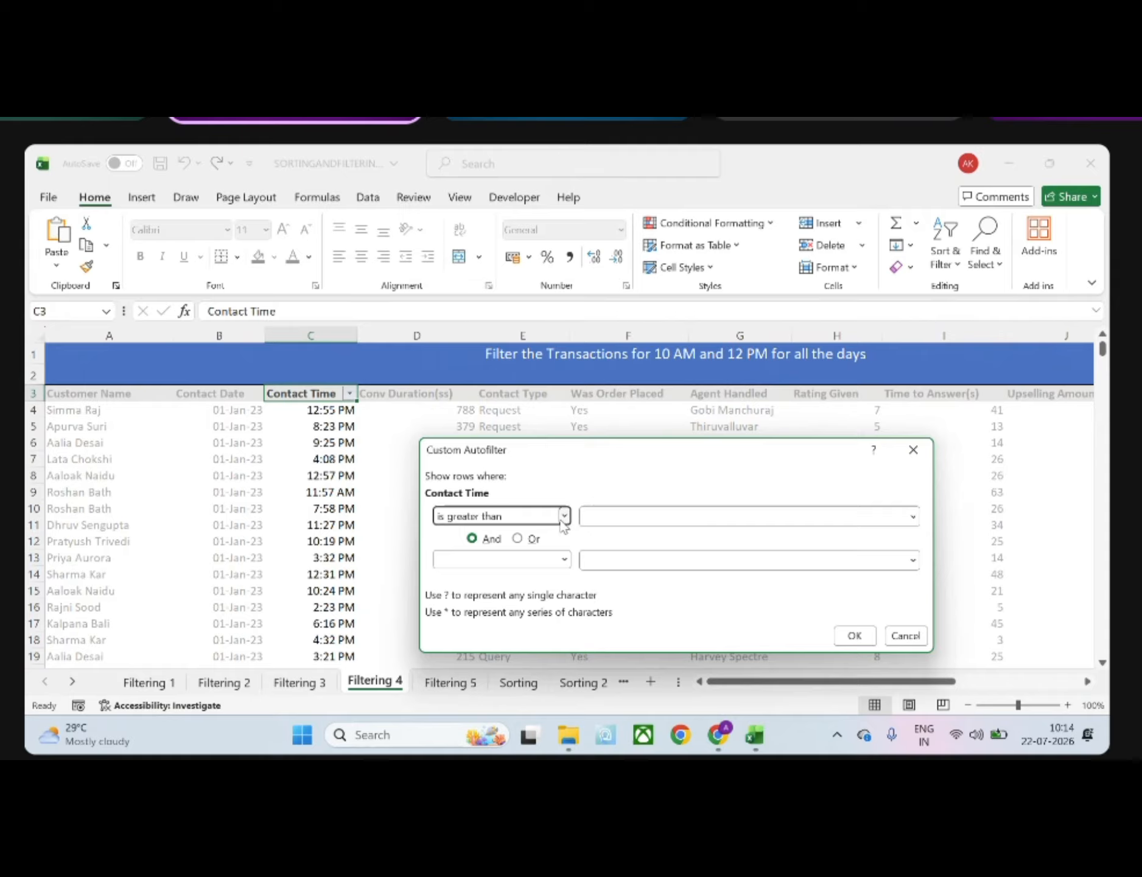
{"action": "left_click", "coordinate": [596, 513]}
{"action": "type", "text": "10"}
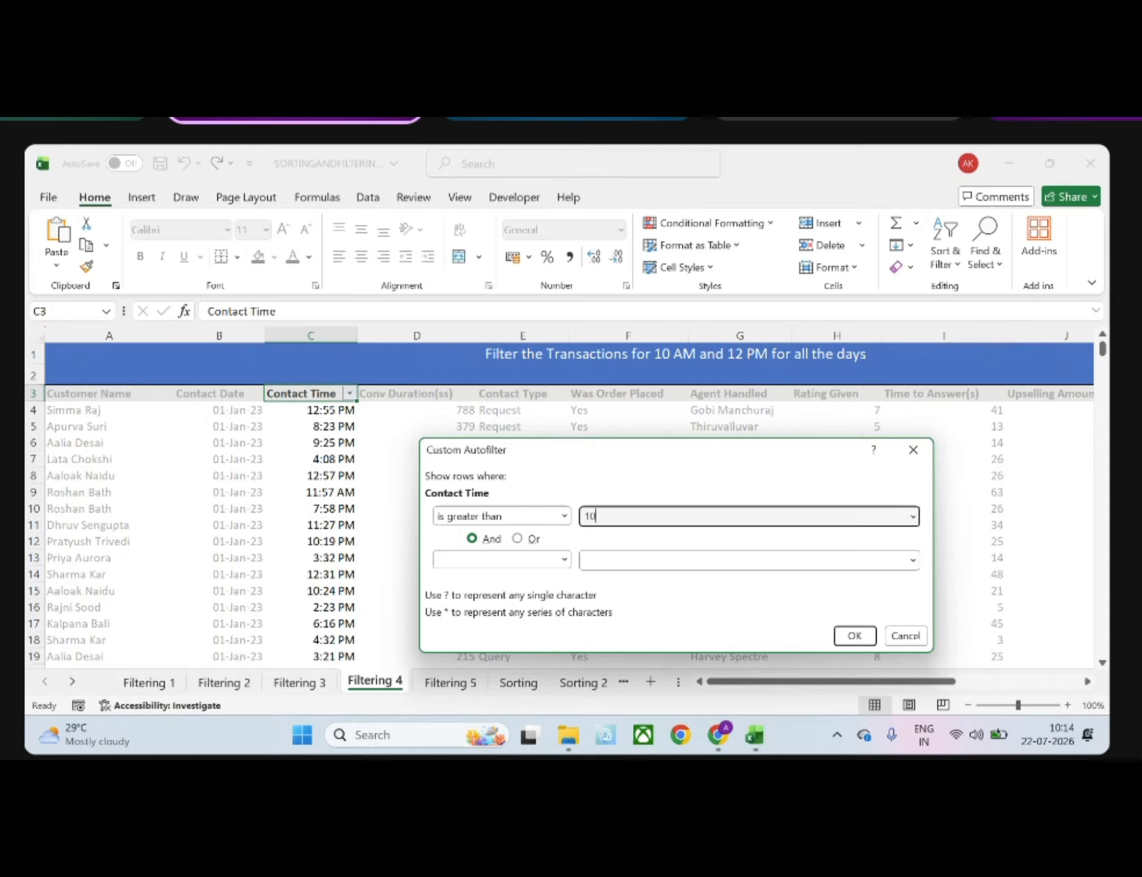
{"action": "type", "text": ":00 AM"}
{"action": "left_click", "coordinate": [855, 635]}
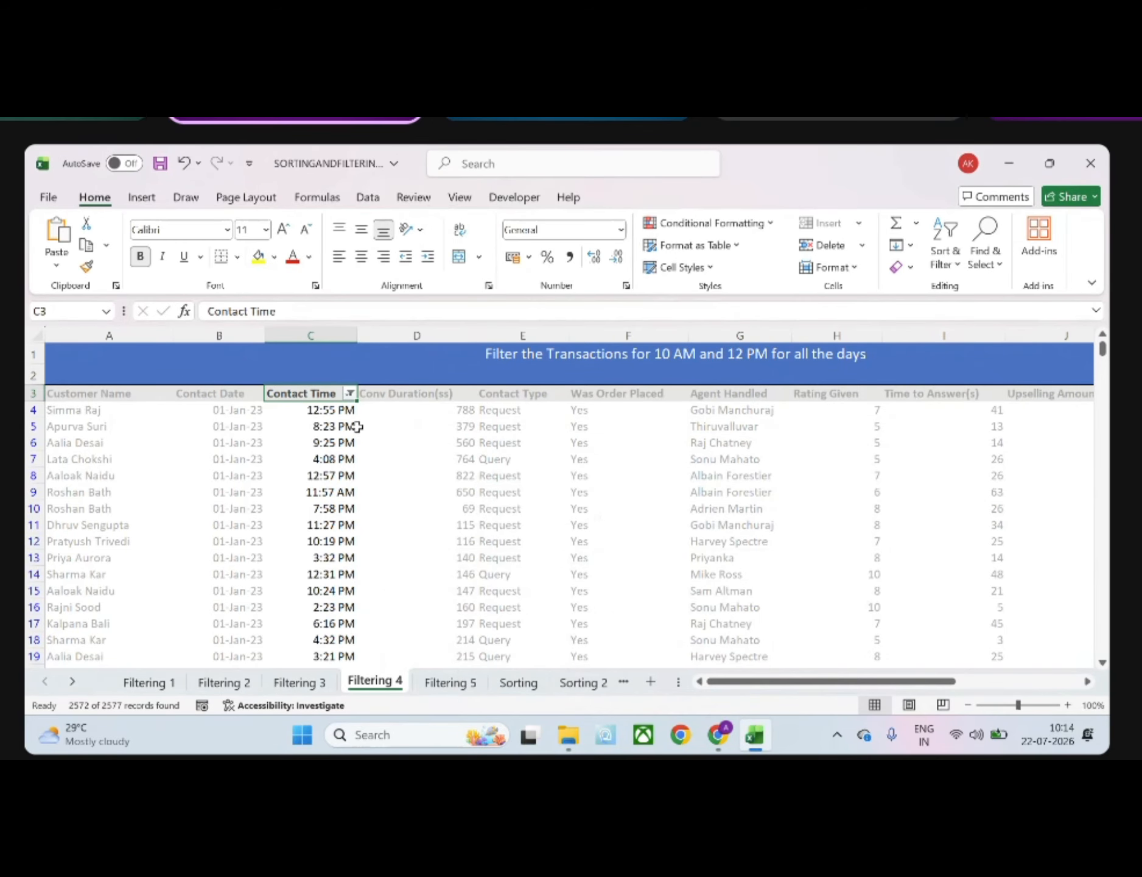
Reopen the custom filter of the Contact Time column and re-enter 10:00 AM as the value of its is greater than condition
{"action": "scroll", "coordinate": [343, 521], "scroll_direction": "down", "scroll_amount": 2}
{"action": "scroll", "coordinate": [342, 522], "scroll_direction": "down", "scroll_amount": 3}
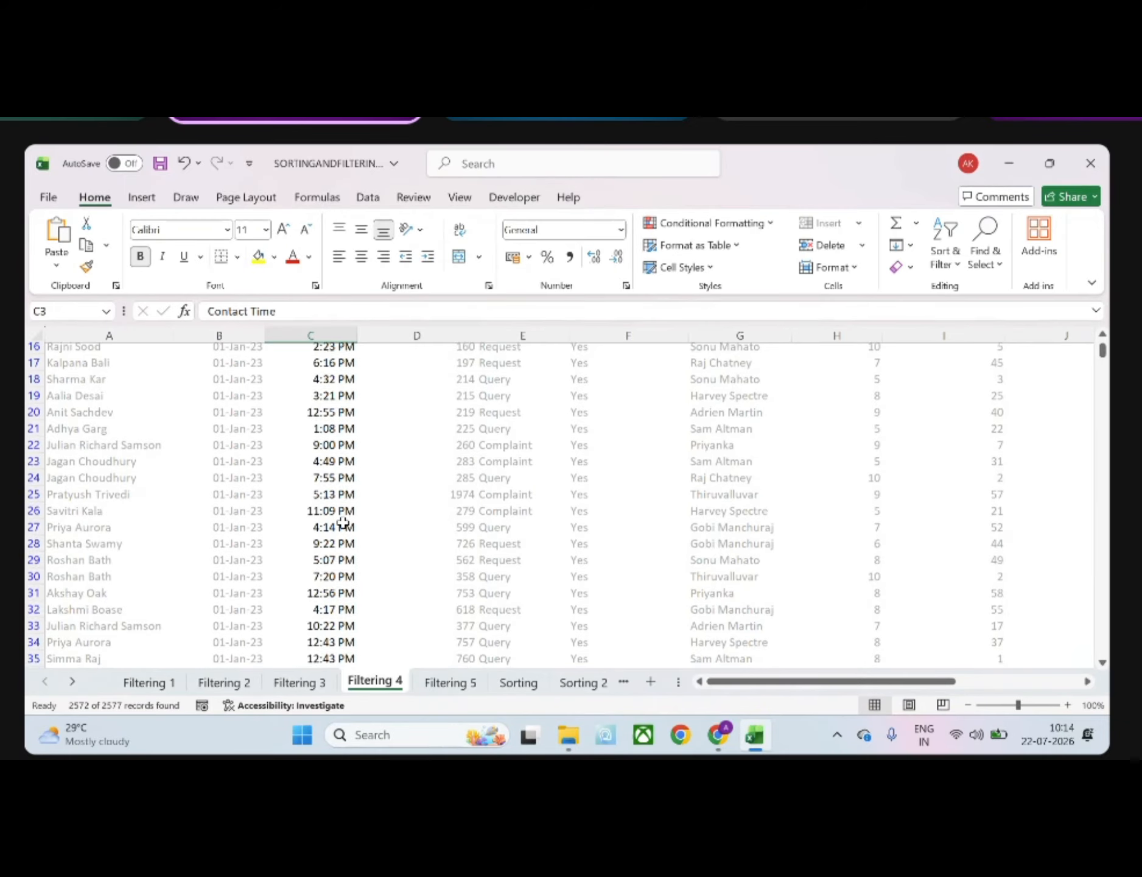
{"action": "scroll", "coordinate": [343, 522], "scroll_direction": "down", "scroll_amount": 1}
{"action": "scroll", "coordinate": [344, 522], "scroll_direction": "up", "scroll_amount": 5}
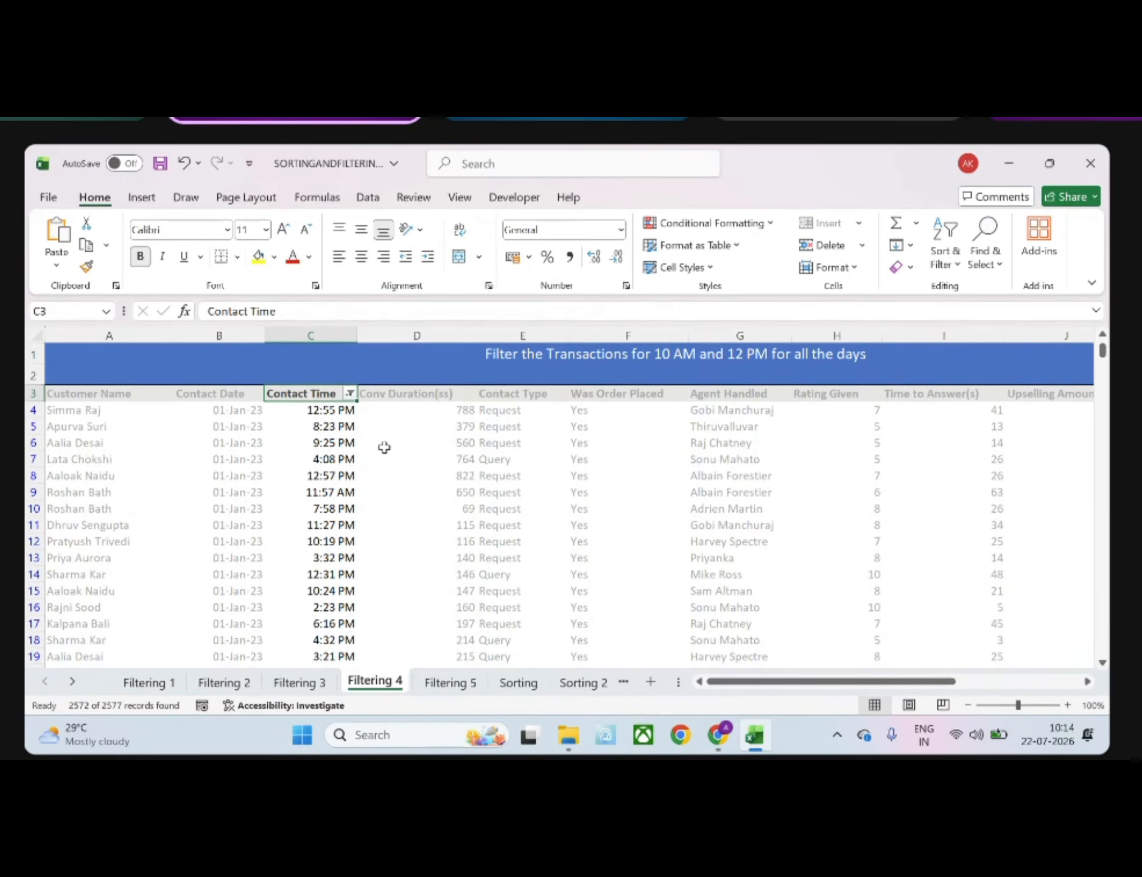
{"action": "left_click", "coordinate": [350, 393]}
{"action": "mouse_move", "coordinate": [298, 484]}
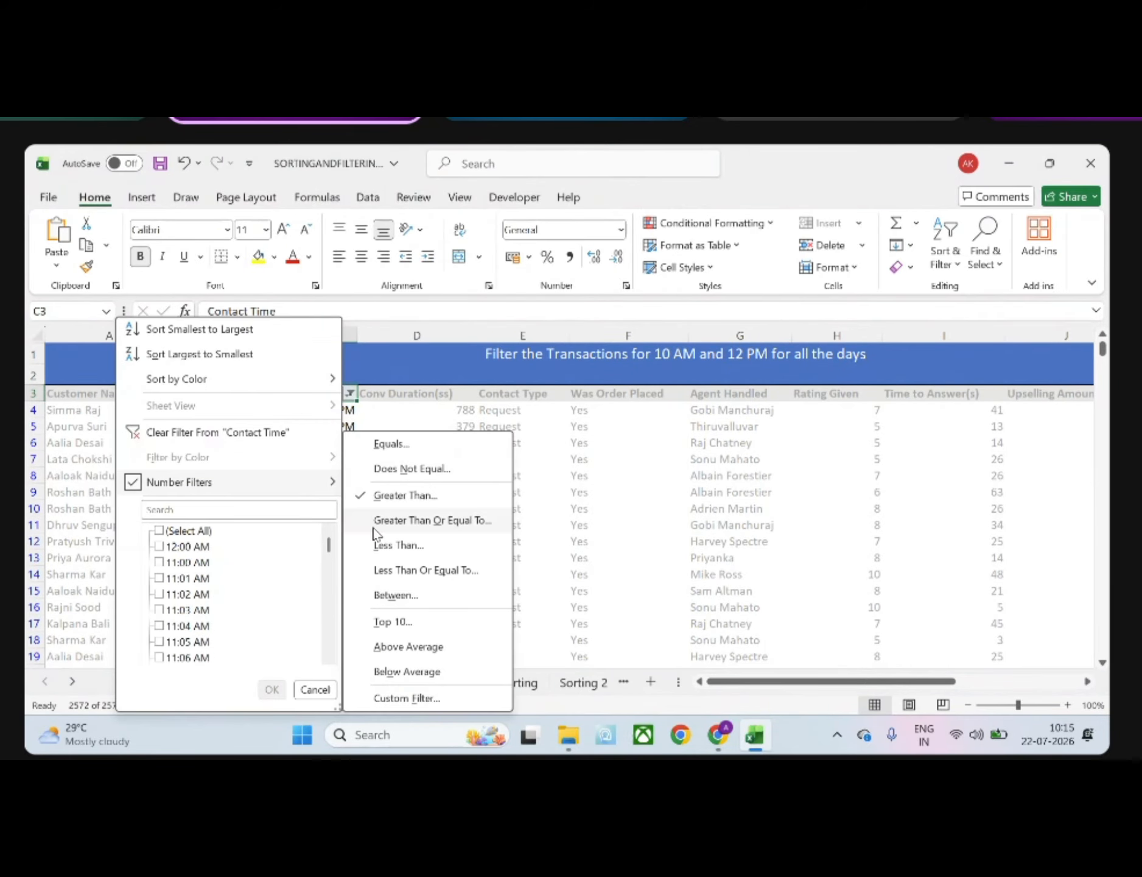
{"action": "left_click", "coordinate": [430, 698]}
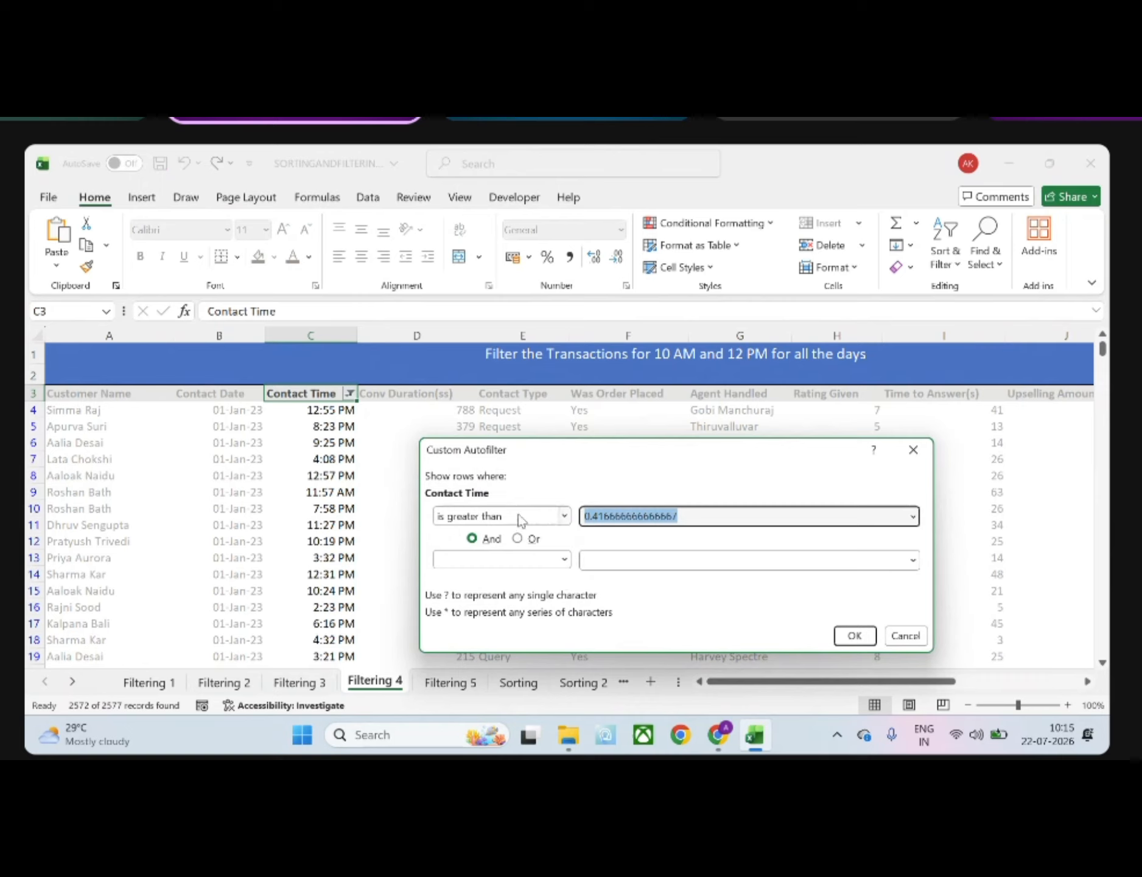
{"action": "key", "text": "End"}
{"action": "key", "text": "BackSpace"}
{"action": "key", "text": "BackSpace"}
{"action": "key", "text": "BackSpace"}
{"action": "key", "text": "BackSpace"}
{"action": "key", "text": "BackSpace"}
{"action": "key", "text": "BackSpace"}
{"action": "key", "text": "BackSpace"}
{"action": "key", "text": "BackSpace"}
{"action": "key", "text": "BackSpace"}
{"action": "key", "text": "BackSpace"}
{"action": "key", "text": "BackSpace"}
{"action": "key", "text": "BackSpace"}
{"action": "key", "text": "BackSpace"}
{"action": "key", "text": "BackSpace"}
{"action": "key", "text": "BackSpace"}
{"action": "key", "text": "BackSpace"}
{"action": "key", "text": "BackSpace"}
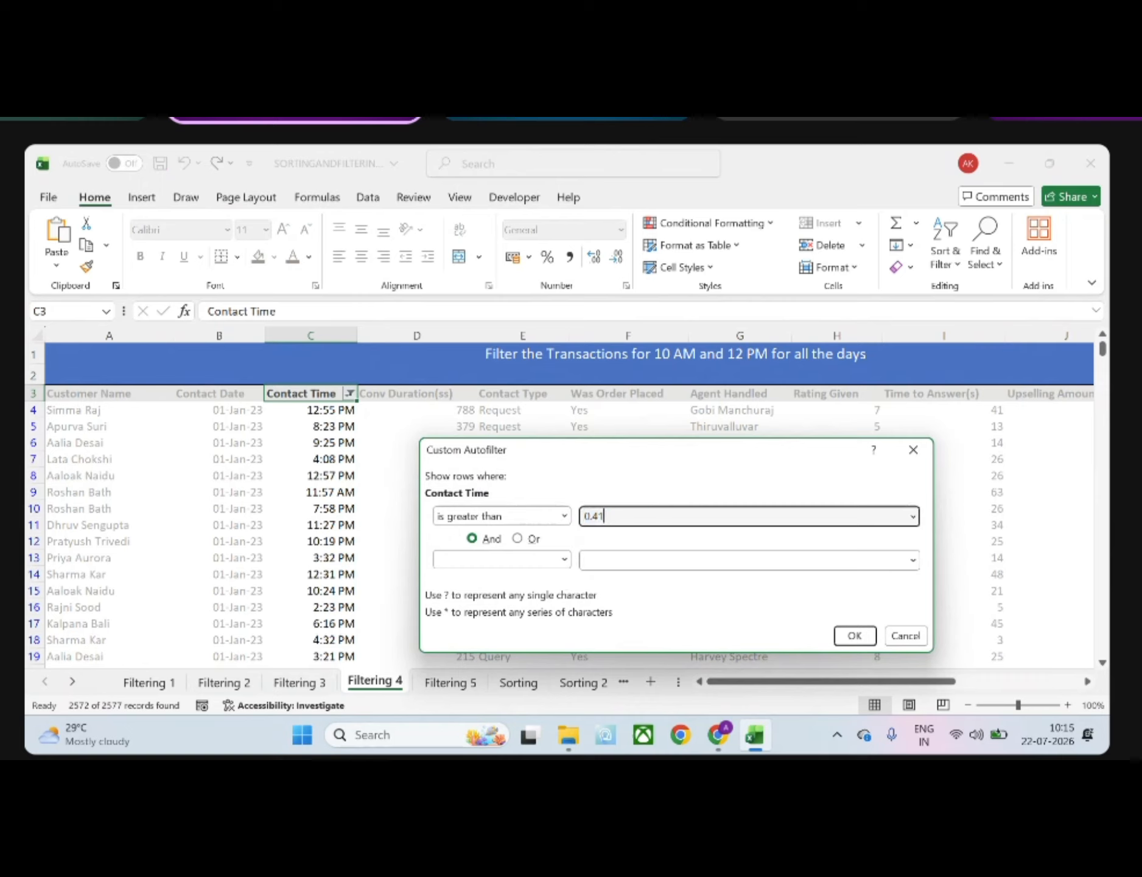
{"action": "type", "text": "10:00 AM"}
Add a second And condition of is less than 12:00 PM to the Contact Time filter and apply it
{"action": "left_click", "coordinate": [564, 559]}
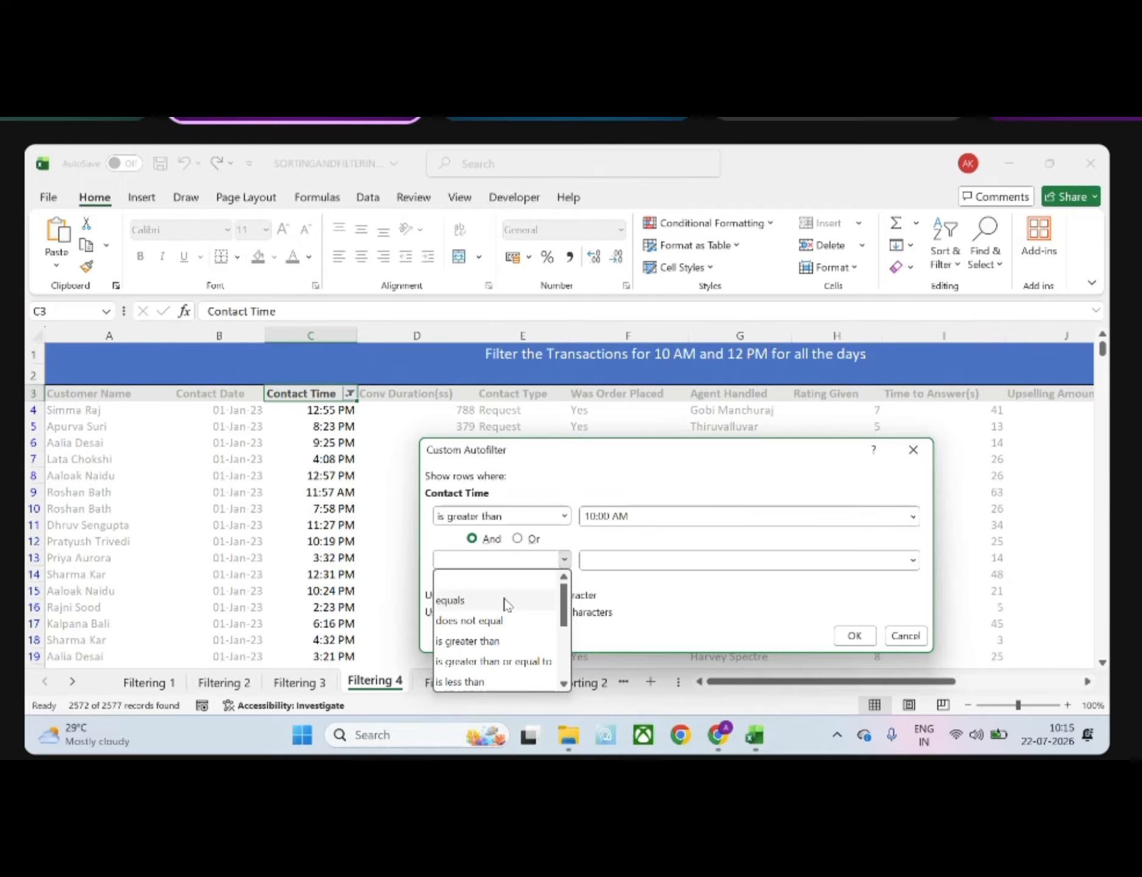
{"action": "left_click", "coordinate": [468, 682]}
{"action": "left_click", "coordinate": [628, 559]}
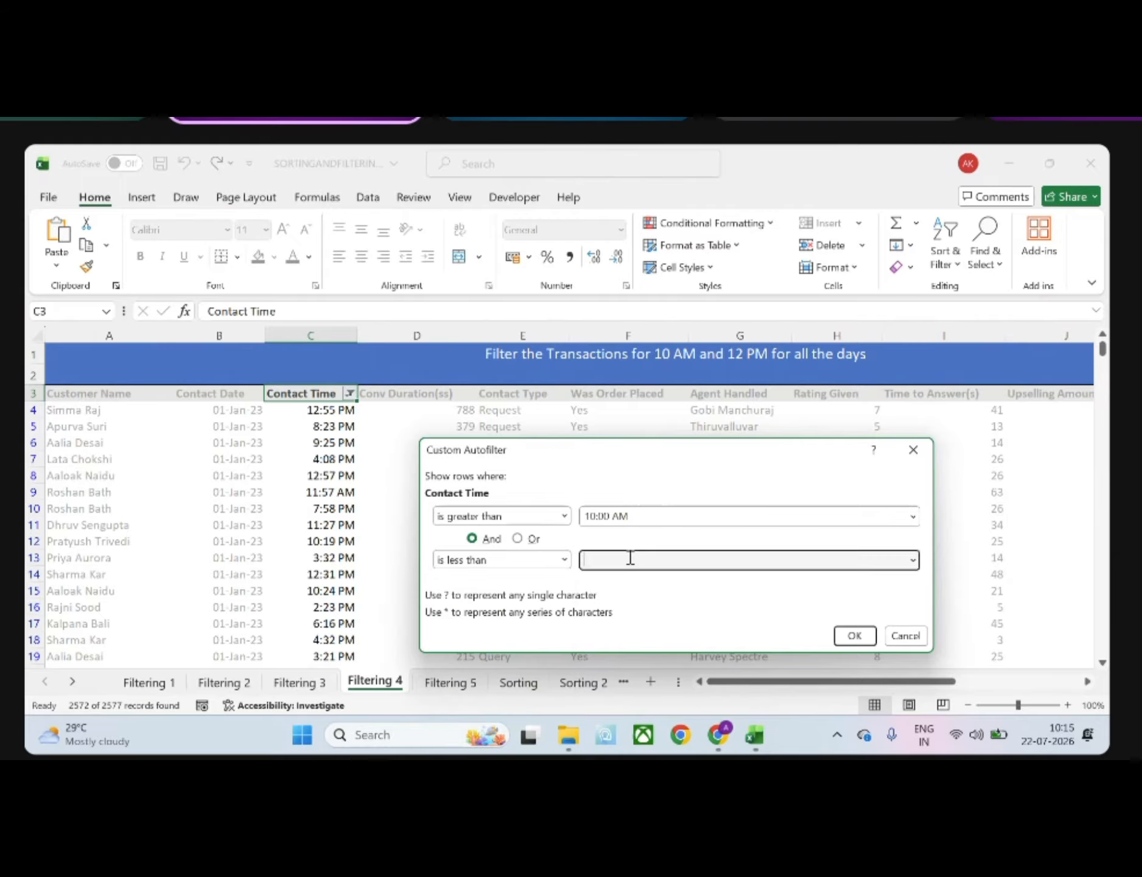
{"action": "type", "text": "12:00 PM"}
{"action": "left_click", "coordinate": [854, 635]}
{"action": "left_click", "coordinate": [446, 536]}
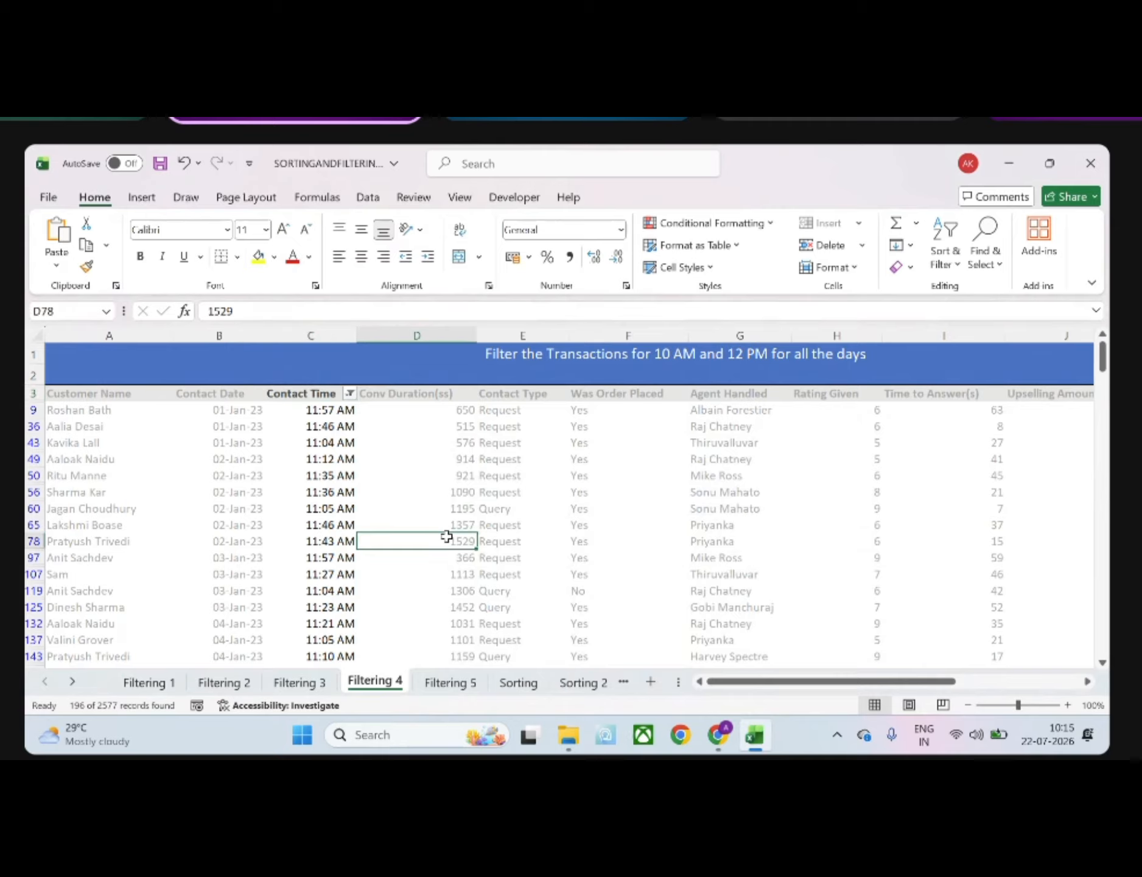
{"action": "left_click", "coordinate": [343, 443]}
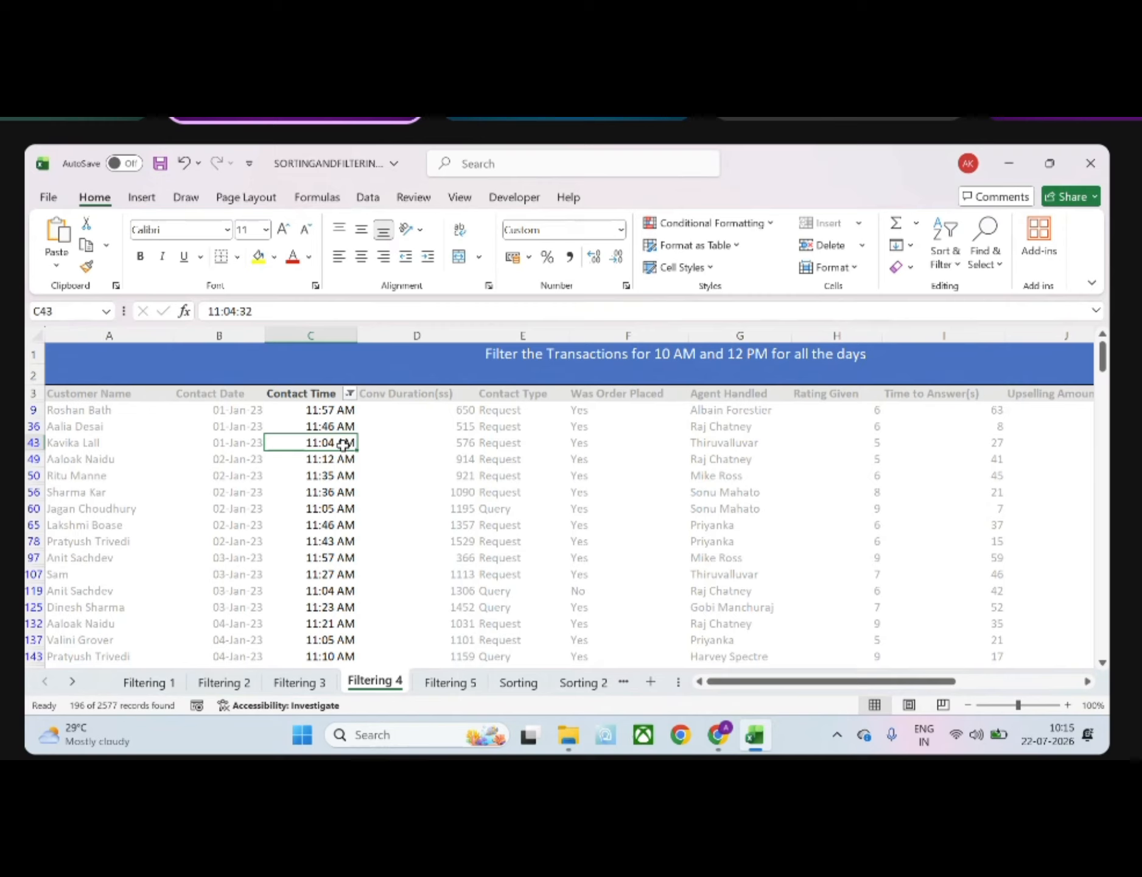
Switch to the Filtering 5 sheet and look over the Contact Date and Contact Time values its criteria refer to
{"action": "left_click", "coordinate": [433, 670]}
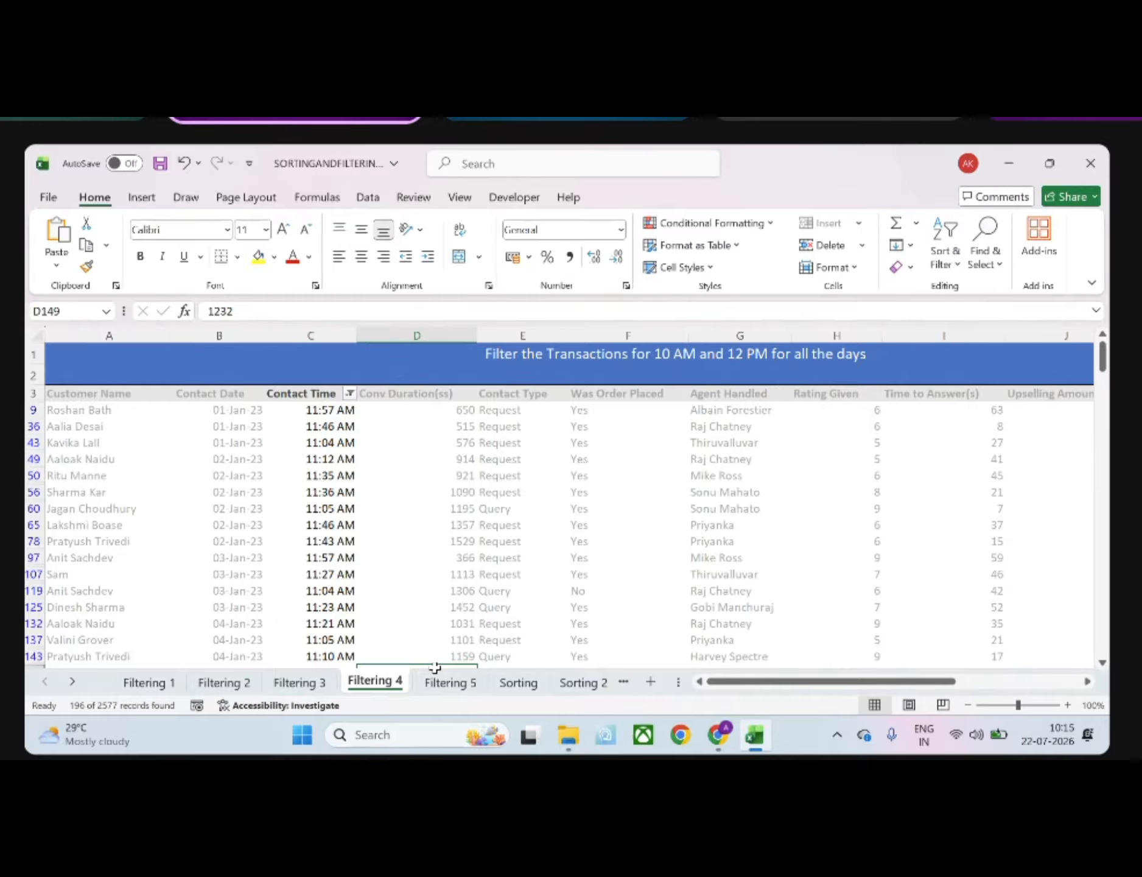
{"action": "left_click", "coordinate": [450, 682]}
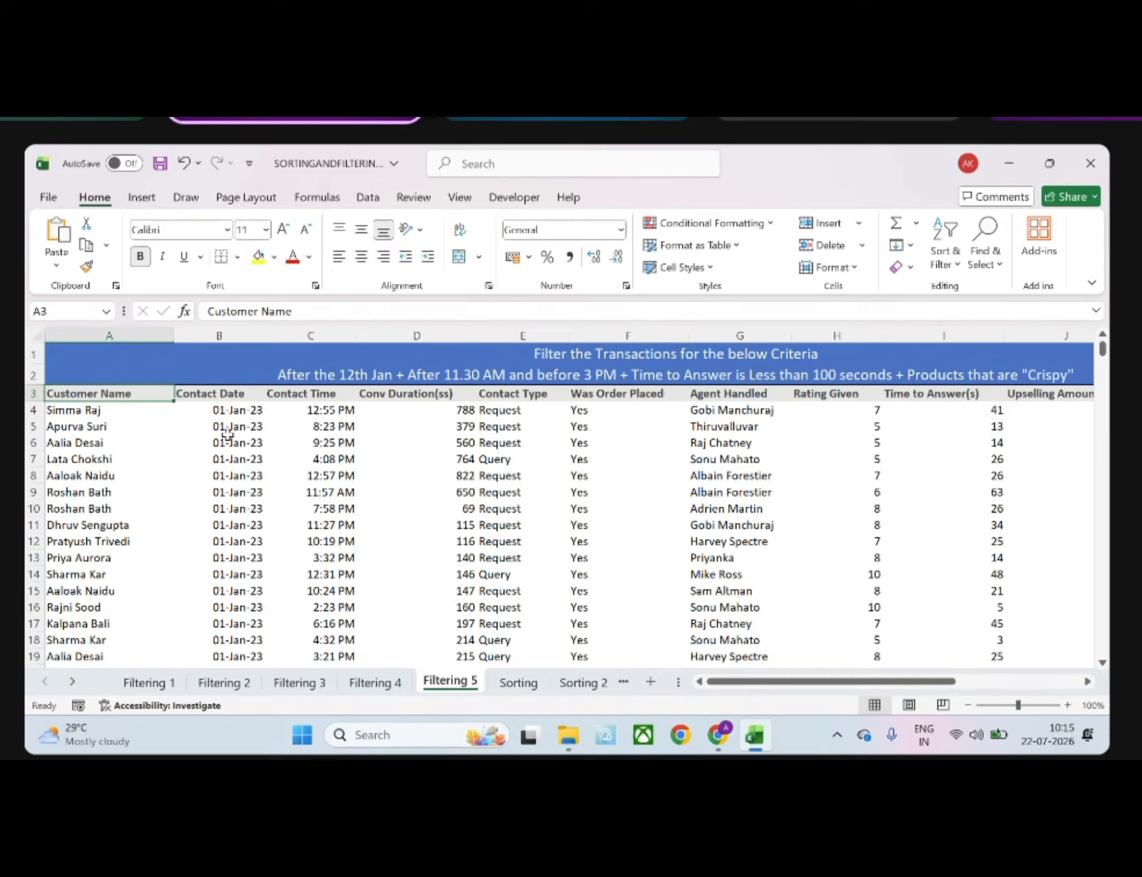
{"action": "left_click_drag", "start_coordinate": [213, 412], "coordinate": [225, 565]}
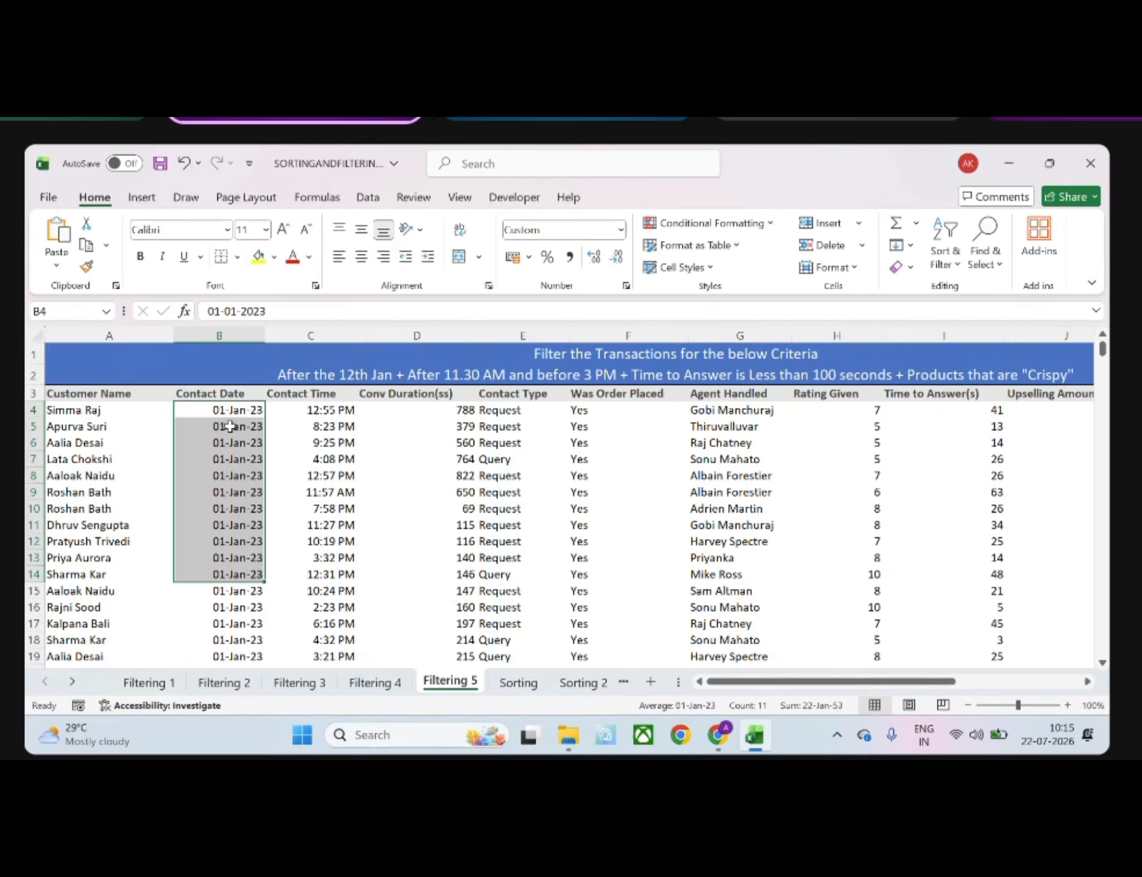
{"action": "left_click_drag", "start_coordinate": [306, 410], "coordinate": [303, 551]}
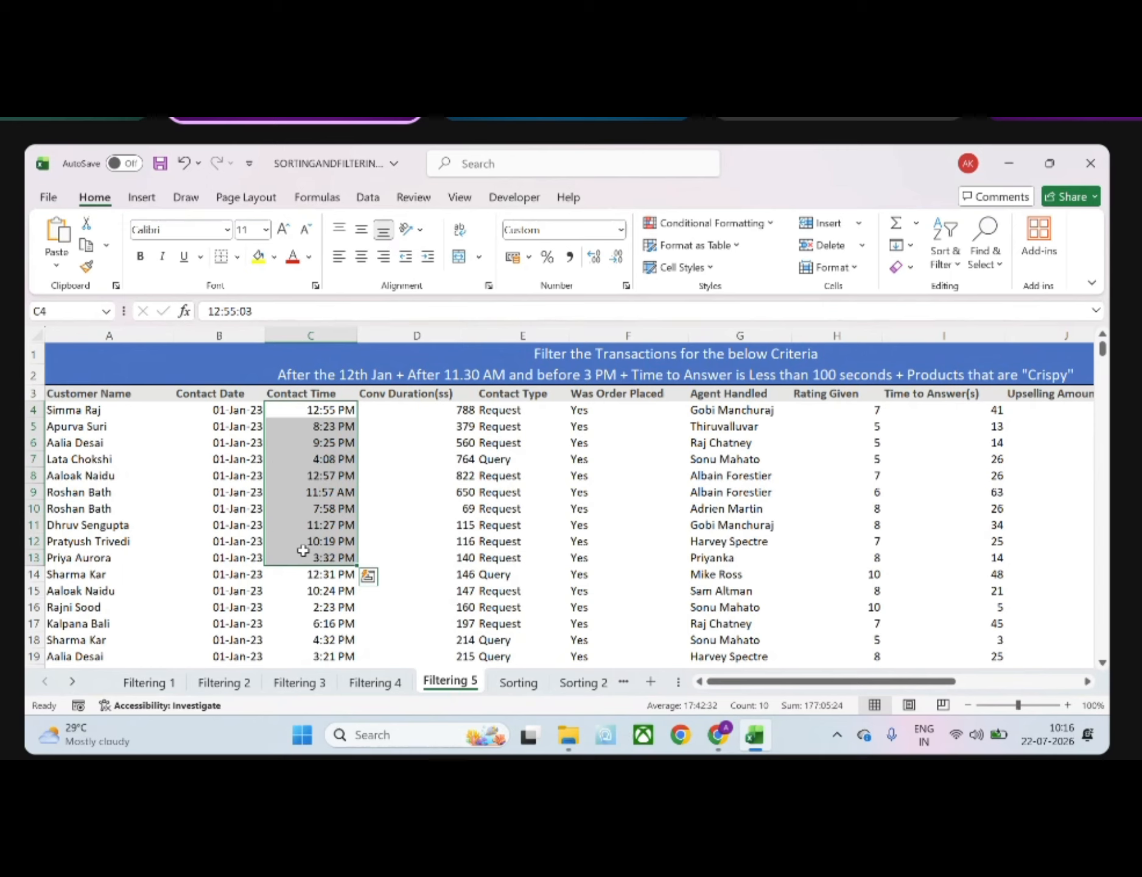
{"action": "left_click", "coordinate": [368, 588]}
Examine the Time to Answer(s) and Product Name columns that the remaining Filtering 5 criteria refer to
{"action": "scroll", "coordinate": [368, 588], "scroll_direction": "right", "scroll_amount": 3}
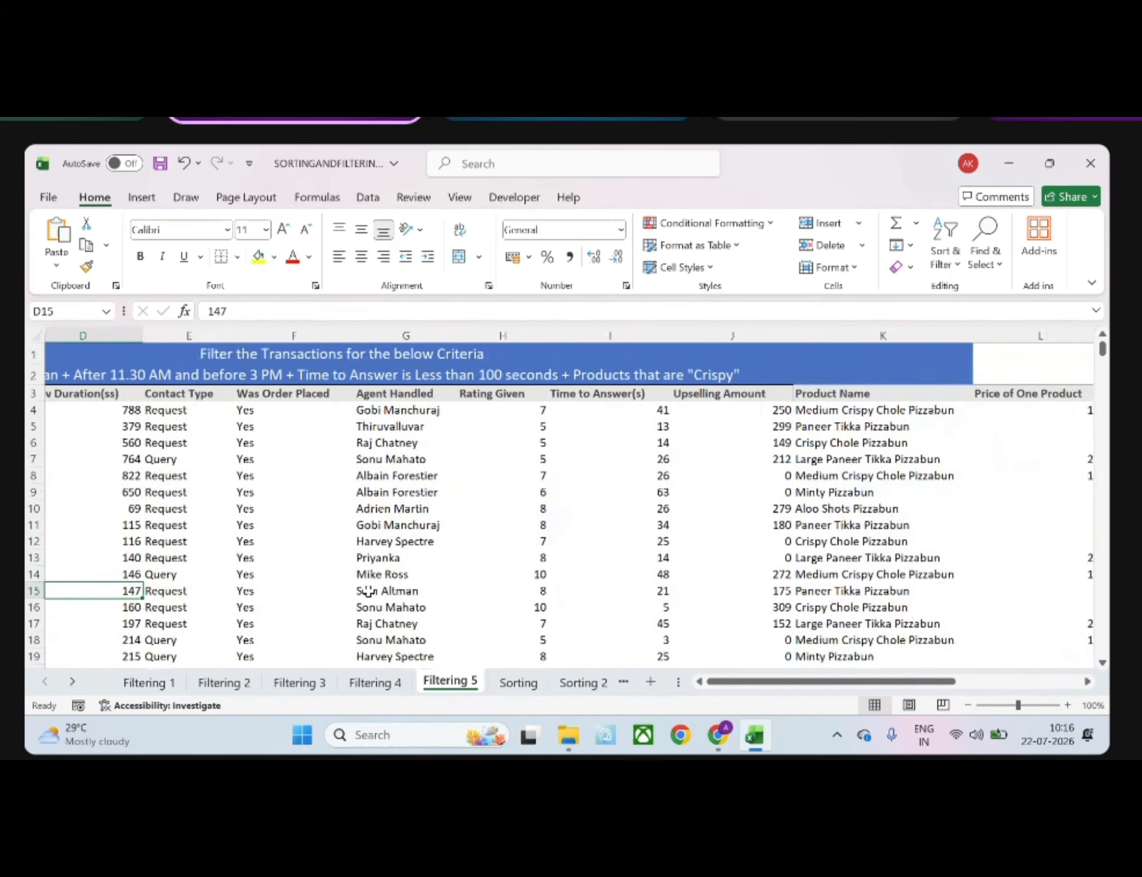
{"action": "scroll", "coordinate": [584, 433], "scroll_direction": "right", "scroll_amount": 2}
{"action": "scroll", "coordinate": [553, 447], "scroll_direction": "left", "scroll_amount": 2}
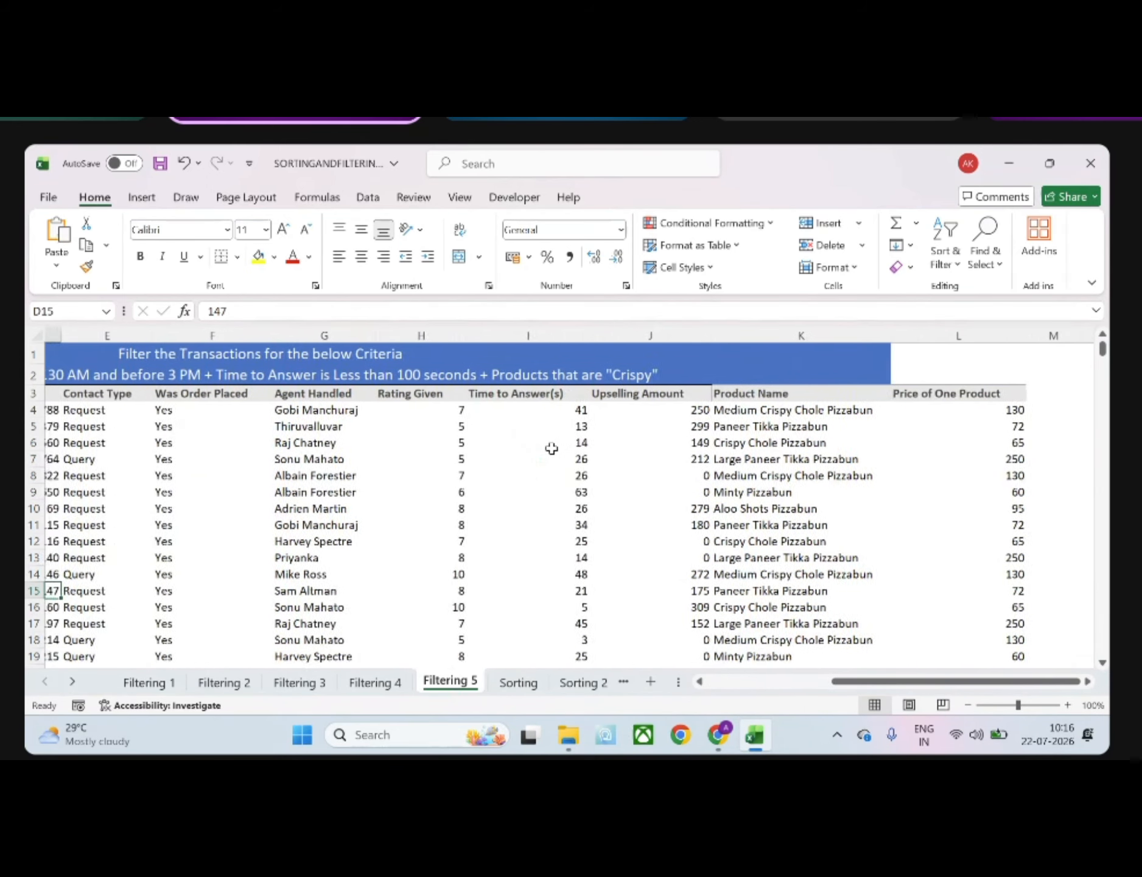
{"action": "left_click_drag", "start_coordinate": [539, 414], "coordinate": [541, 587]}
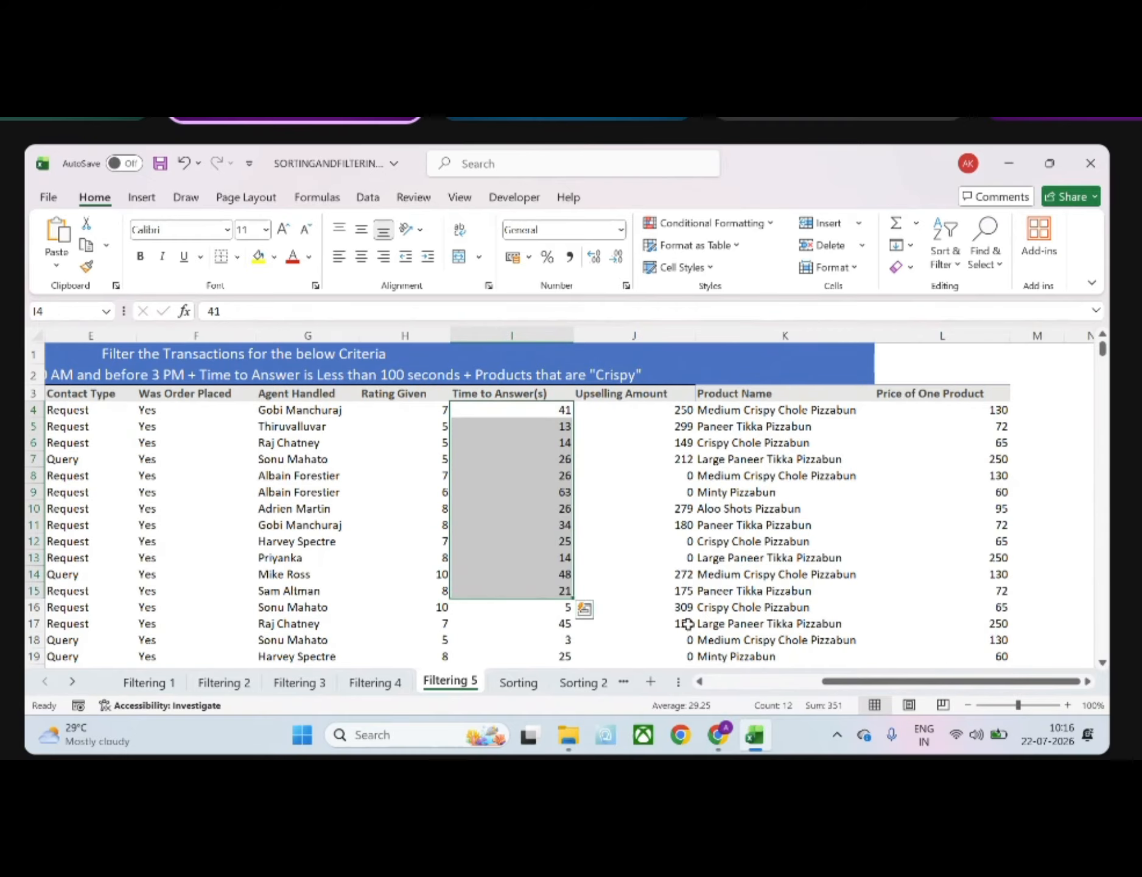
{"action": "left_click_drag", "start_coordinate": [728, 409], "coordinate": [713, 562]}
{"action": "left_click", "coordinate": [755, 411]}
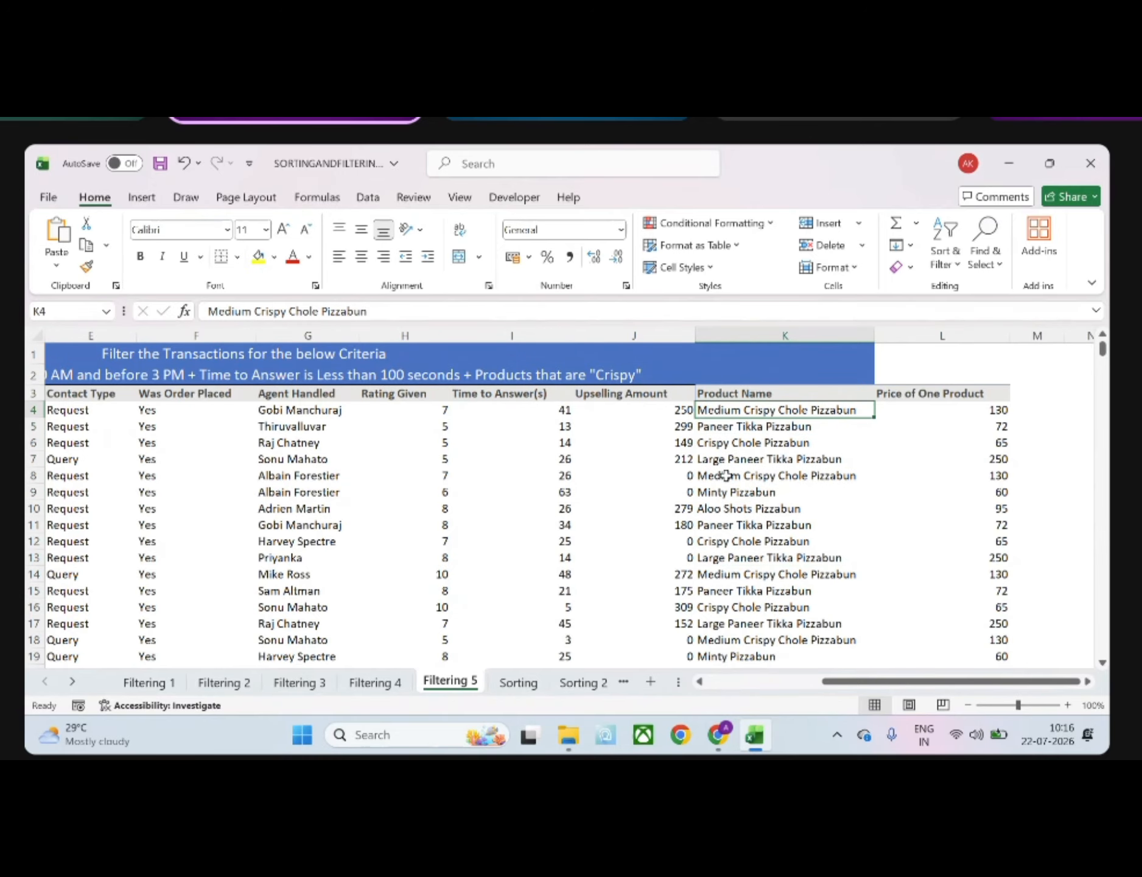
{"action": "left_click", "coordinate": [570, 523]}
{"action": "scroll", "coordinate": [393, 566], "scroll_direction": "left", "scroll_amount": 2}
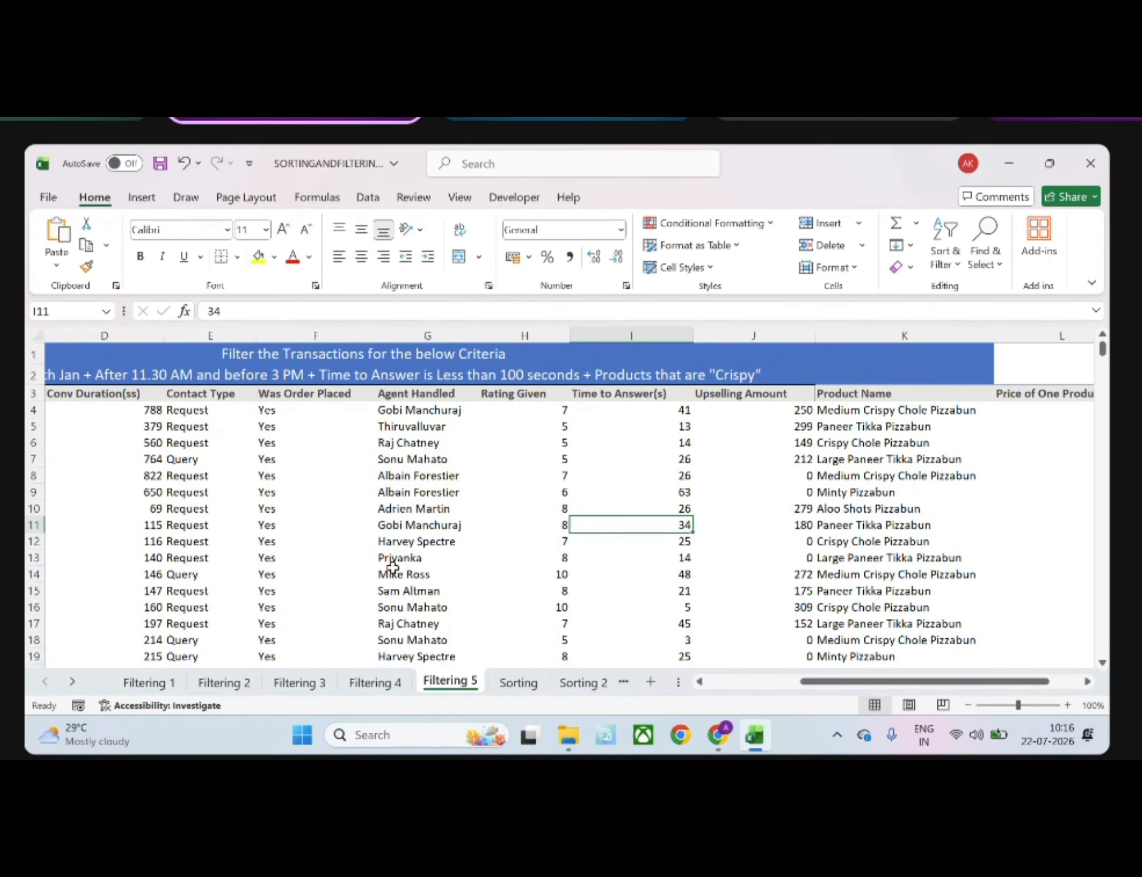
{"action": "left_click_drag", "start_coordinate": [393, 569], "coordinate": [94, 436]}
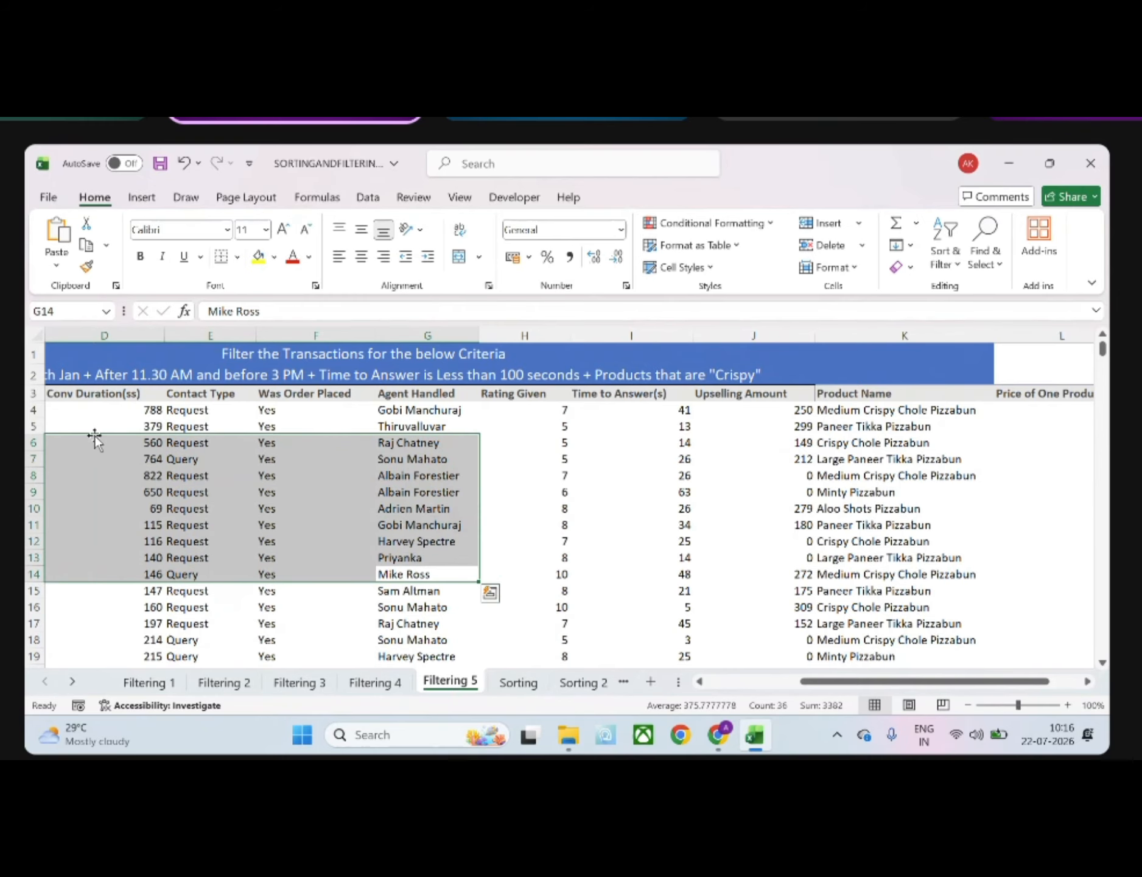
{"action": "scroll", "coordinate": [94, 436], "scroll_direction": "left", "scroll_amount": 4}
{"action": "left_click", "coordinate": [95, 395]}
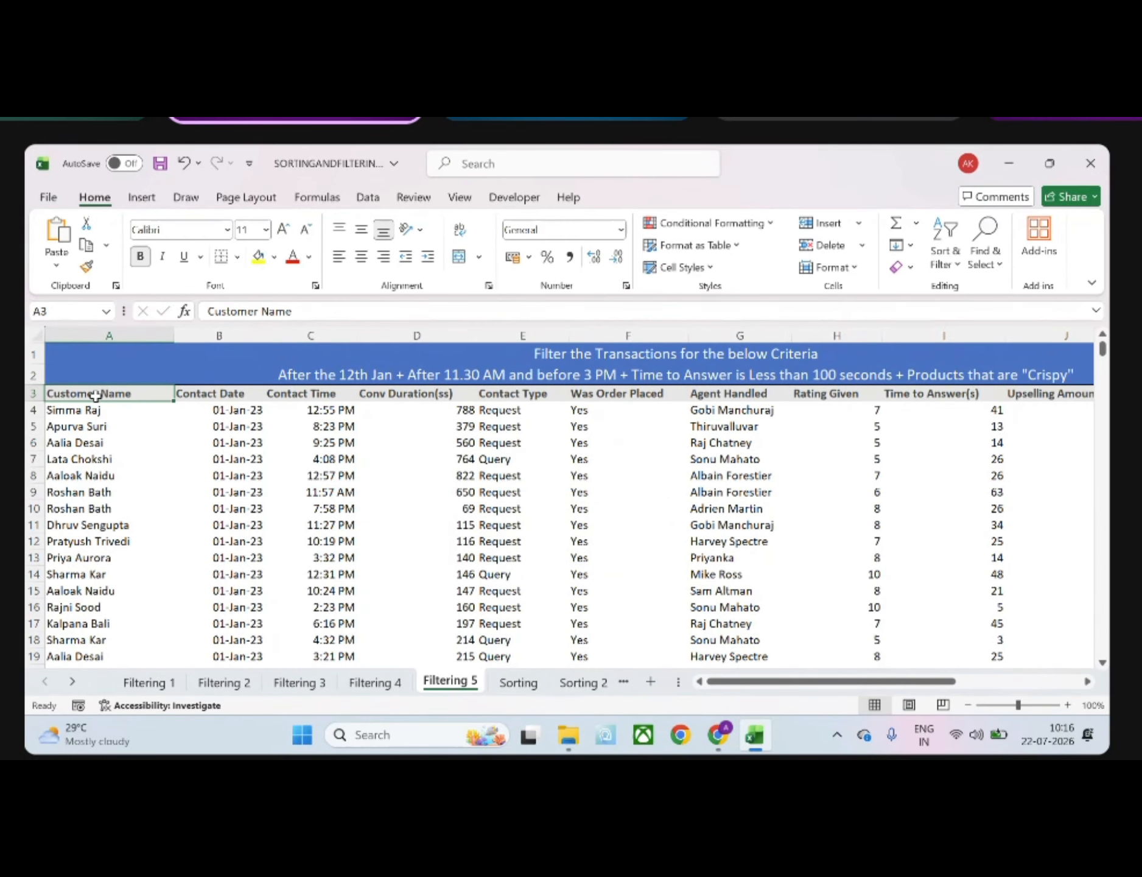
Try to add a filter to the entire Contact Date column and undo the attempt
{"action": "left_click", "coordinate": [194, 335]}
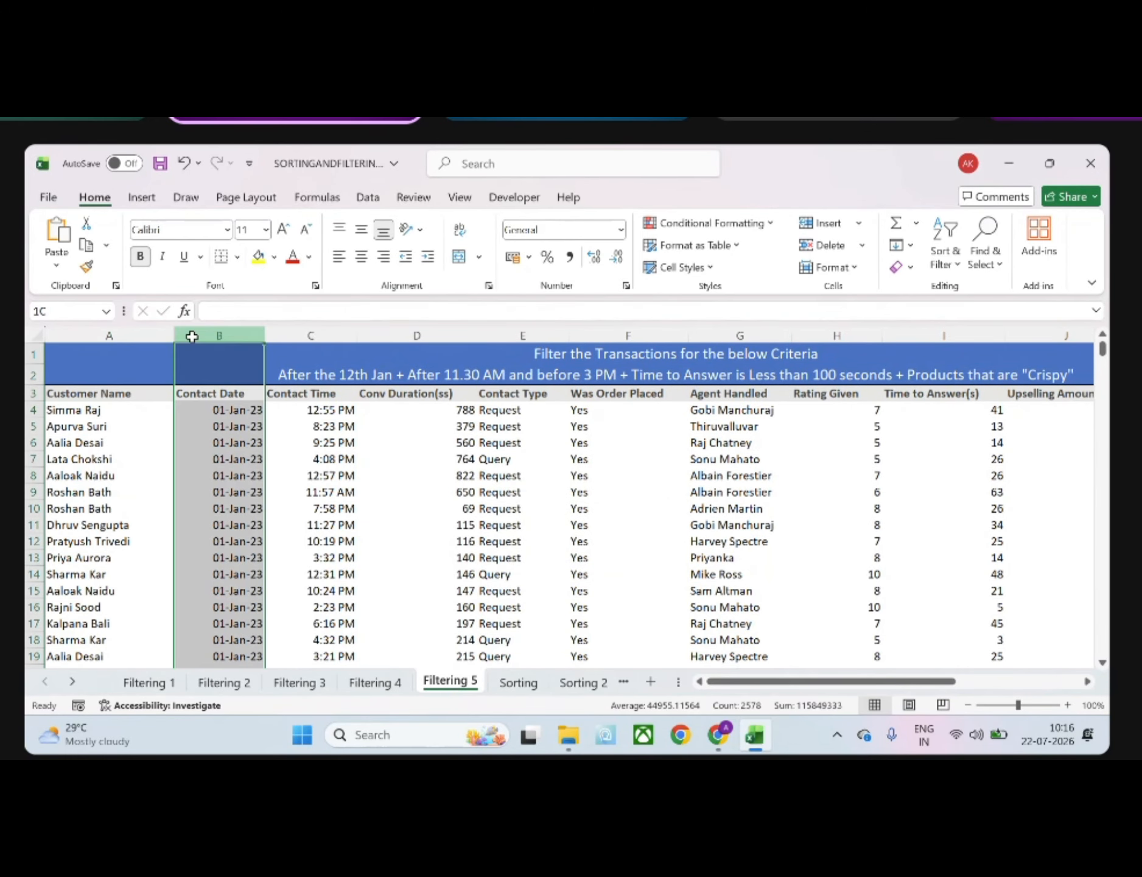
{"action": "left_click", "coordinate": [948, 244]}
{"action": "left_click", "coordinate": [973, 368]}
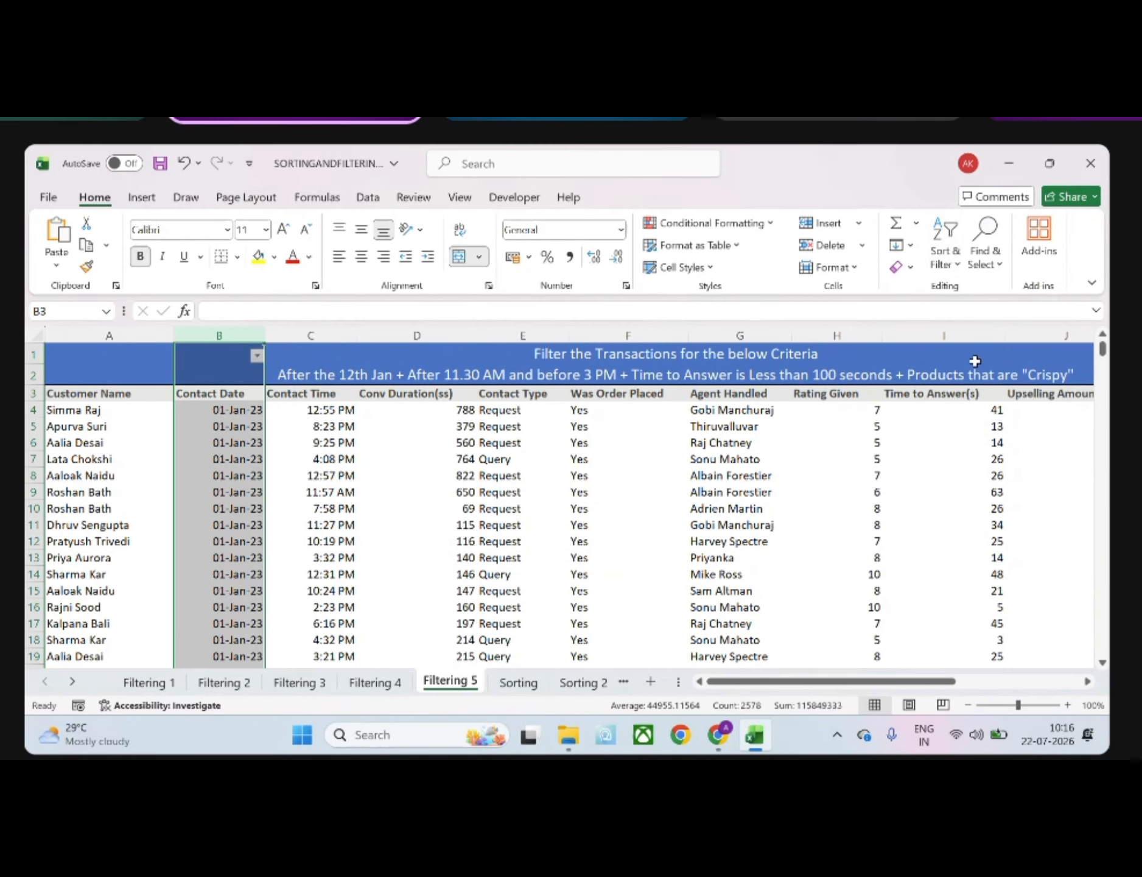
{"action": "left_click", "coordinate": [490, 522]}
{"action": "key", "text": "ctrl+z"}
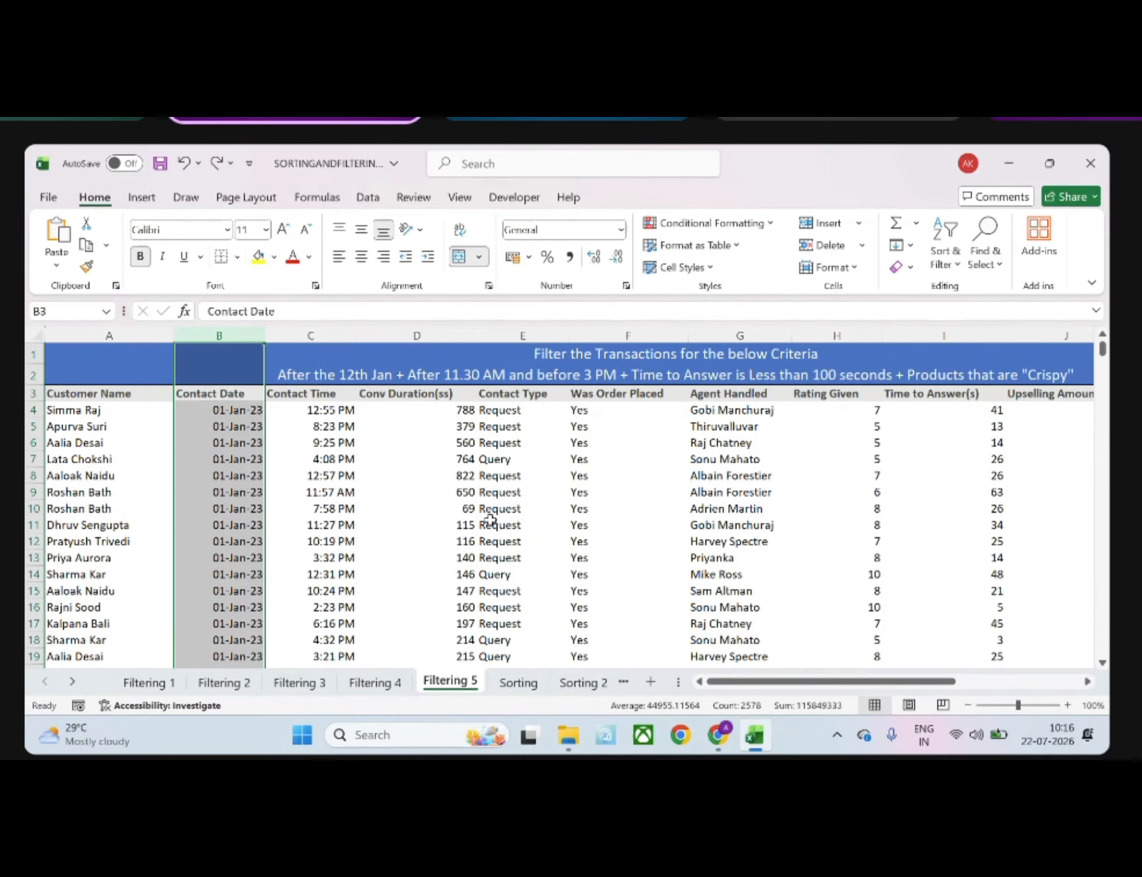
{"action": "left_click", "coordinate": [90, 397]}
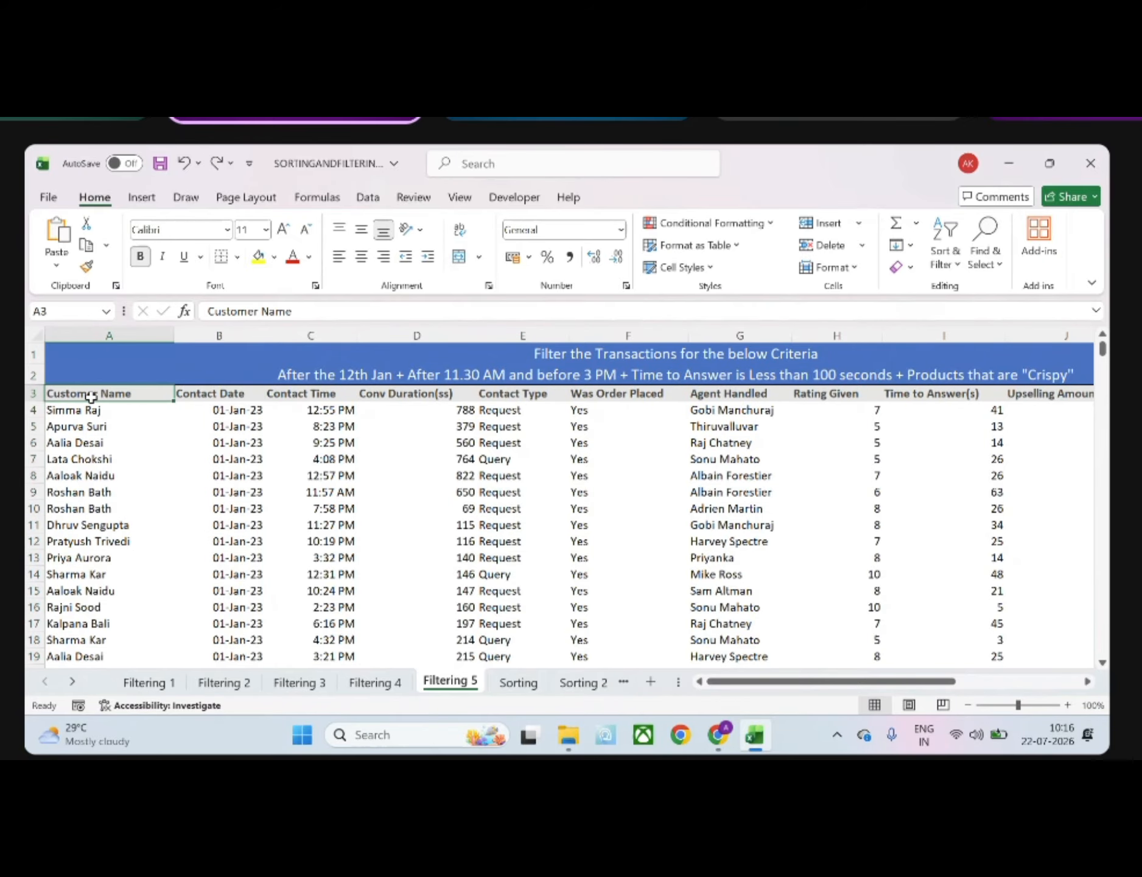
{"action": "key", "text": "ctrl+shift+Right"}
{"action": "key", "text": "ctrl+shift+Down"}
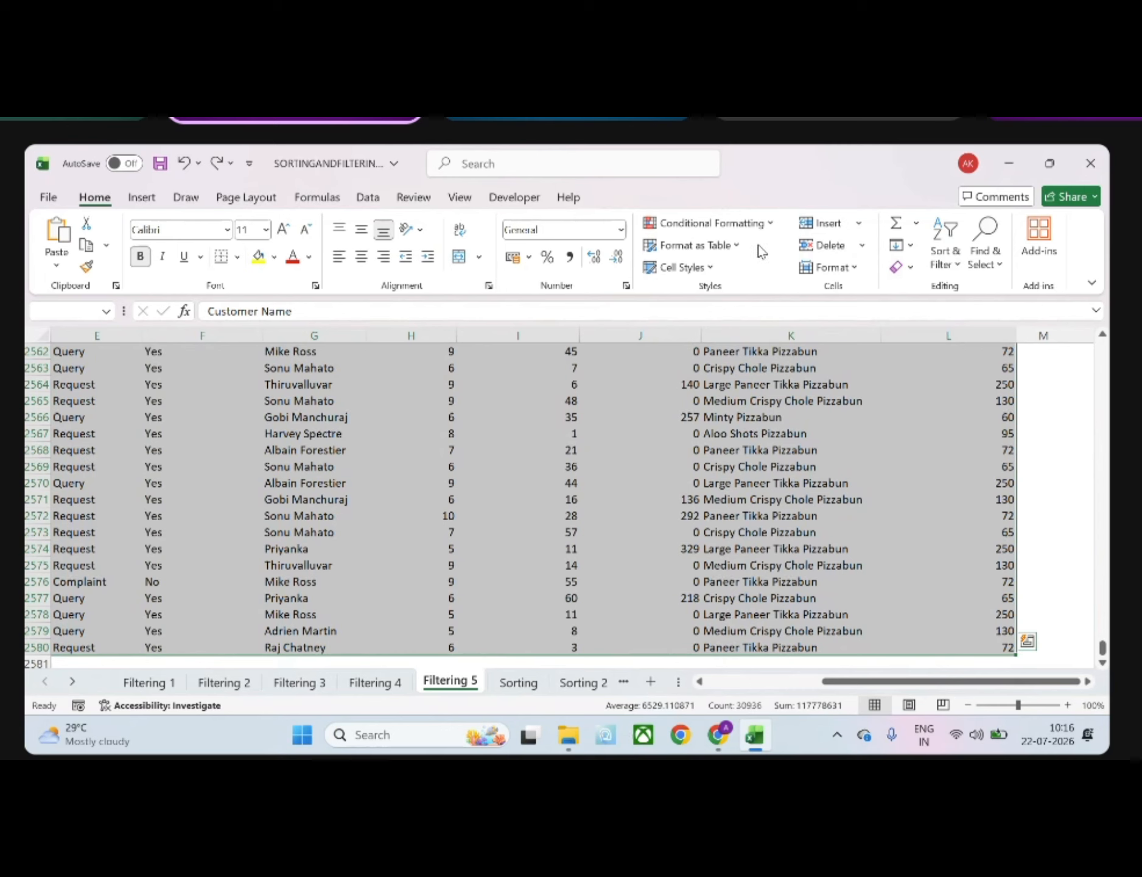
{"action": "left_click_drag", "start_coordinate": [1103, 649], "coordinate": [1103, 347]}
{"action": "left_click", "coordinate": [719, 557]}
{"action": "scroll", "coordinate": [718, 557], "scroll_direction": "left", "scroll_amount": 5}
{"action": "scroll", "coordinate": [719, 557], "scroll_direction": "left", "scroll_amount": 2}
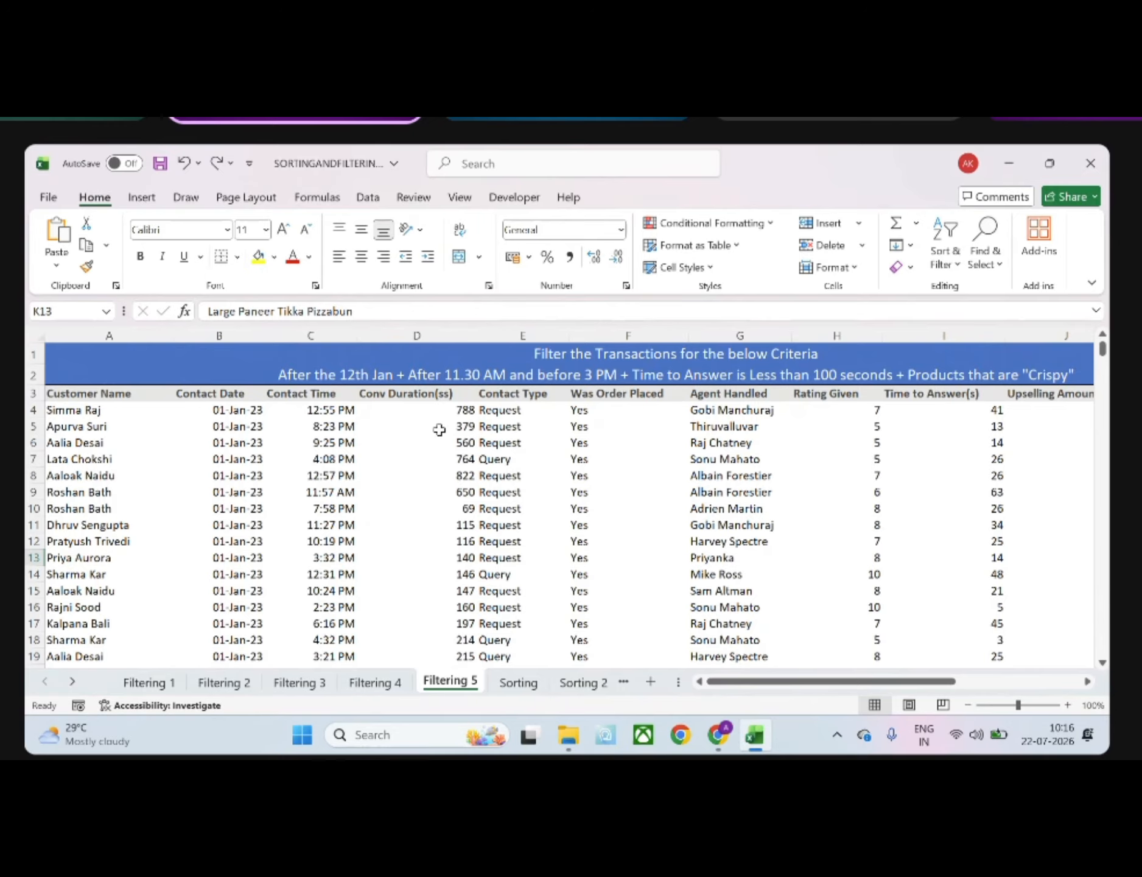
{"action": "left_click", "coordinate": [245, 332]}
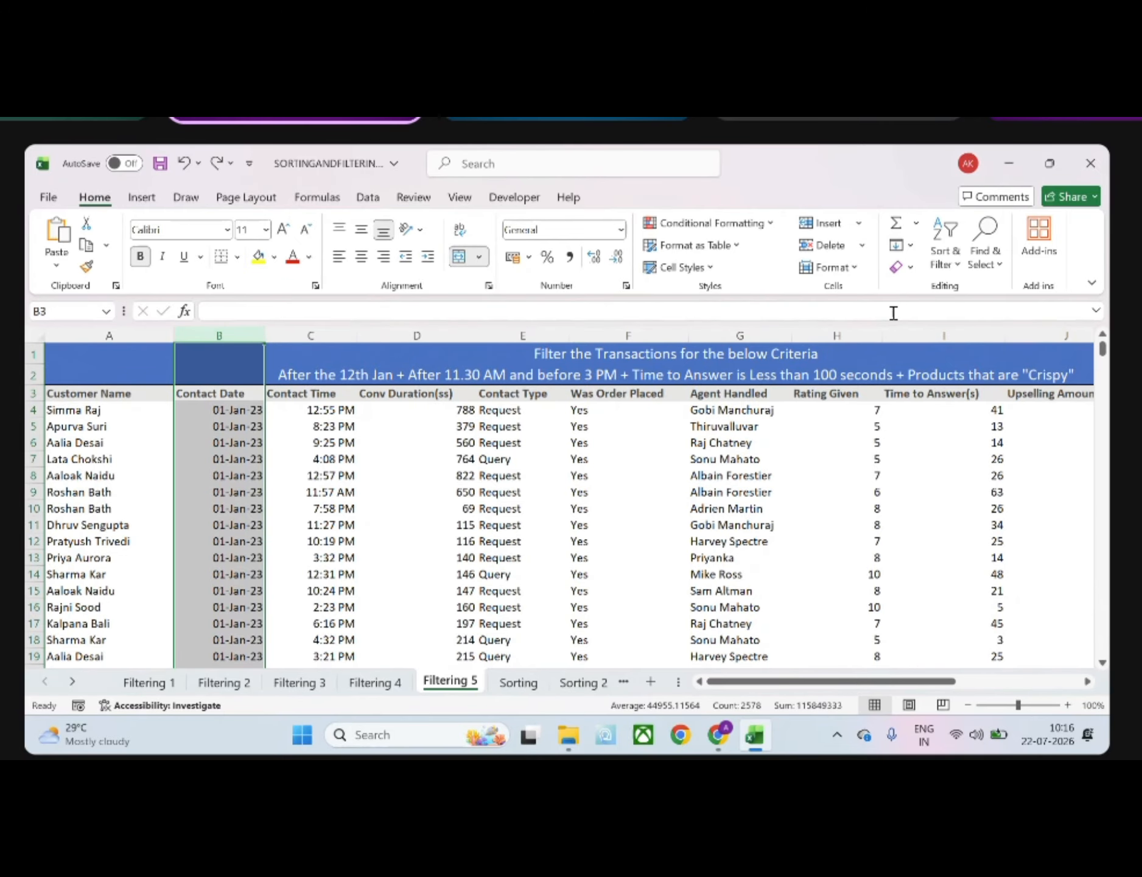
{"action": "left_click", "coordinate": [219, 409]}
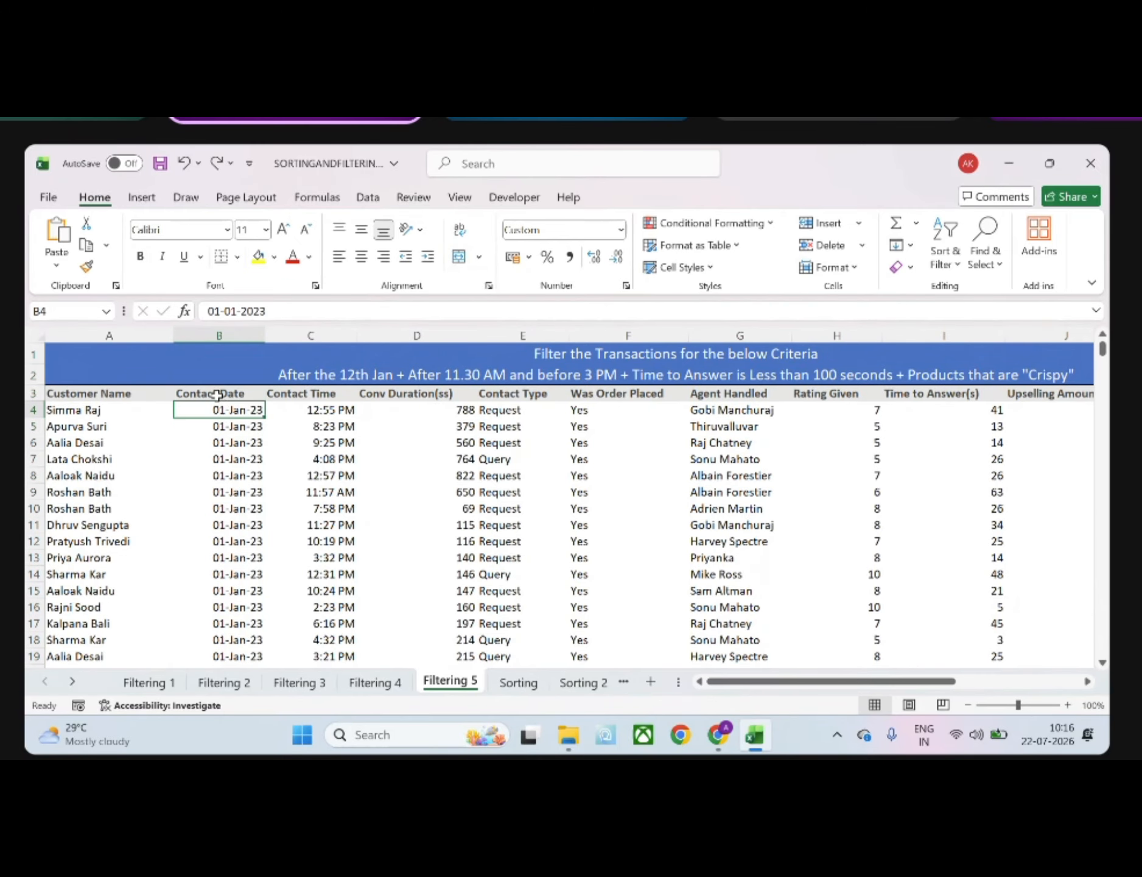
{"action": "left_click", "coordinate": [218, 395]}
{"action": "key", "text": "ctrl+shift+Down"}
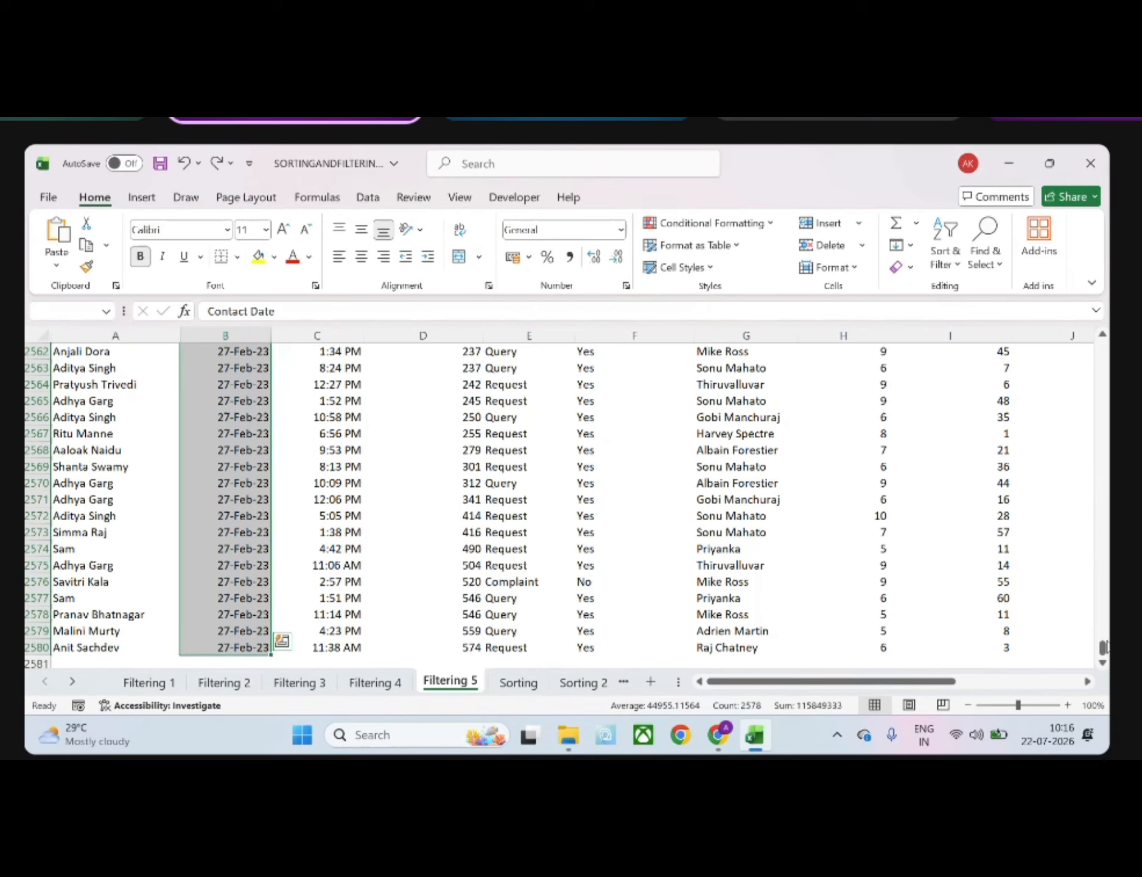
{"action": "left_click_drag", "start_coordinate": [1105, 647], "coordinate": [1103, 347]}
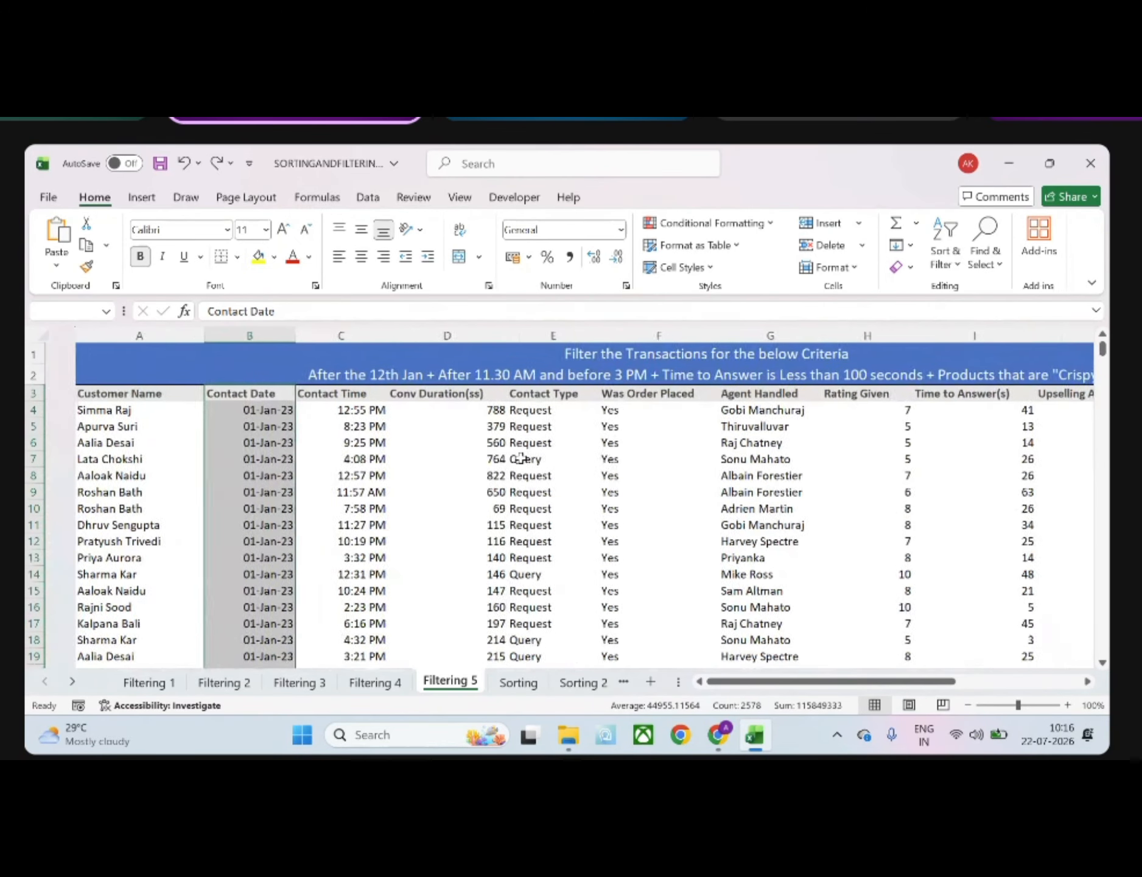
Try to add a filter to the entire Contact Time column, and again from its header cell
{"action": "left_click", "coordinate": [307, 334]}
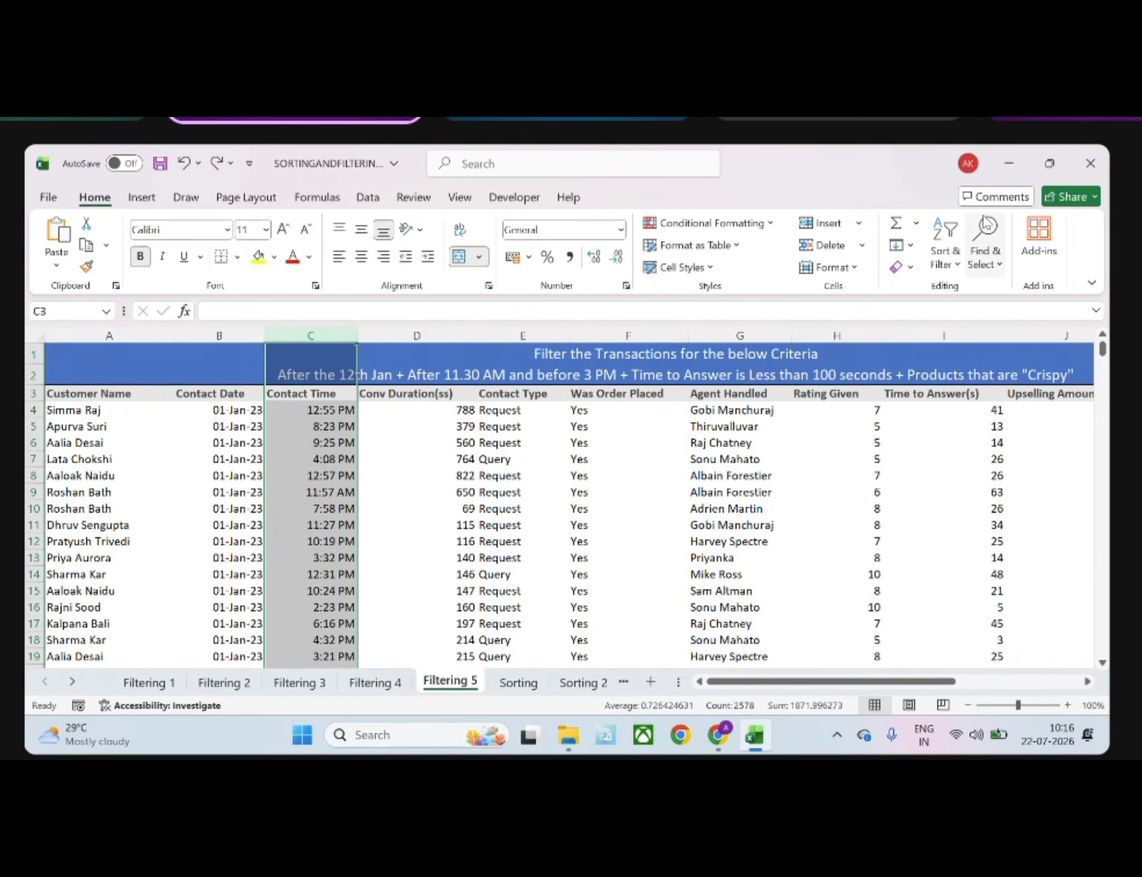
{"action": "left_click", "coordinate": [944, 256]}
{"action": "left_click", "coordinate": [971, 372]}
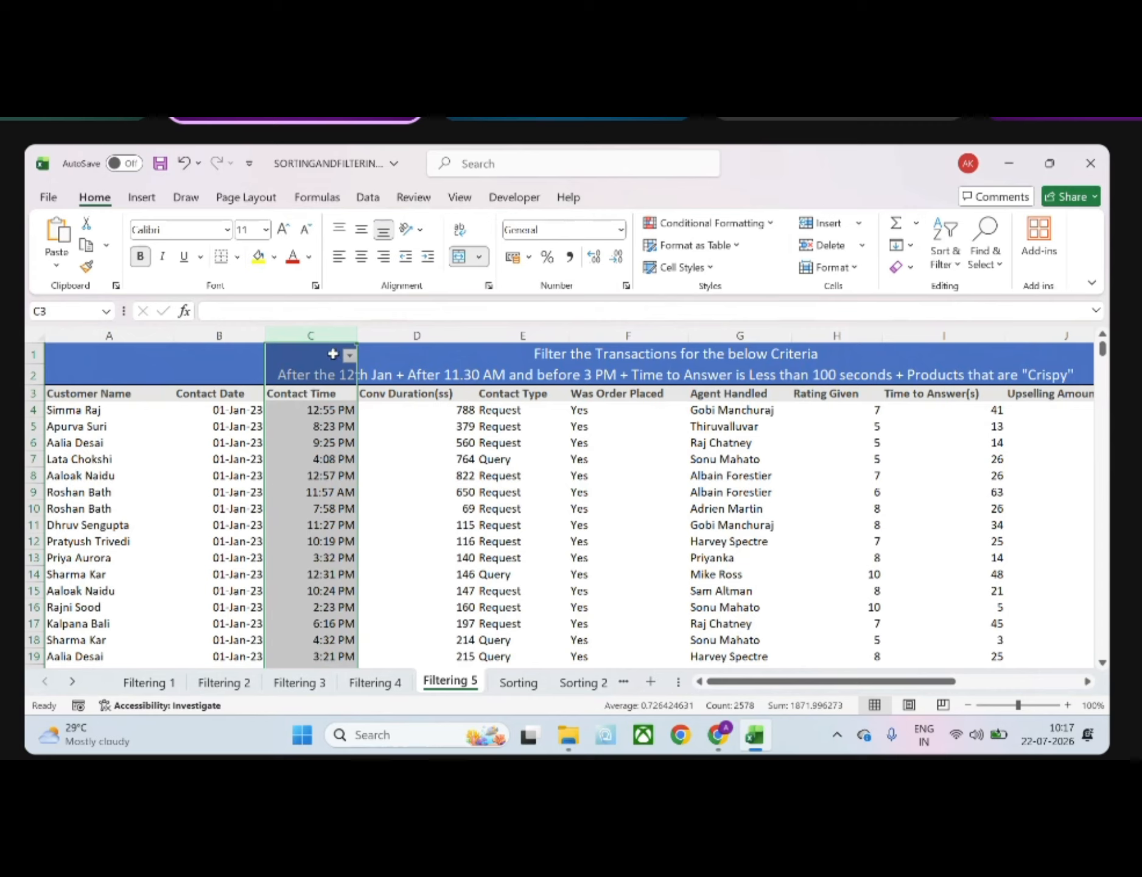
{"action": "left_click", "coordinate": [327, 388]}
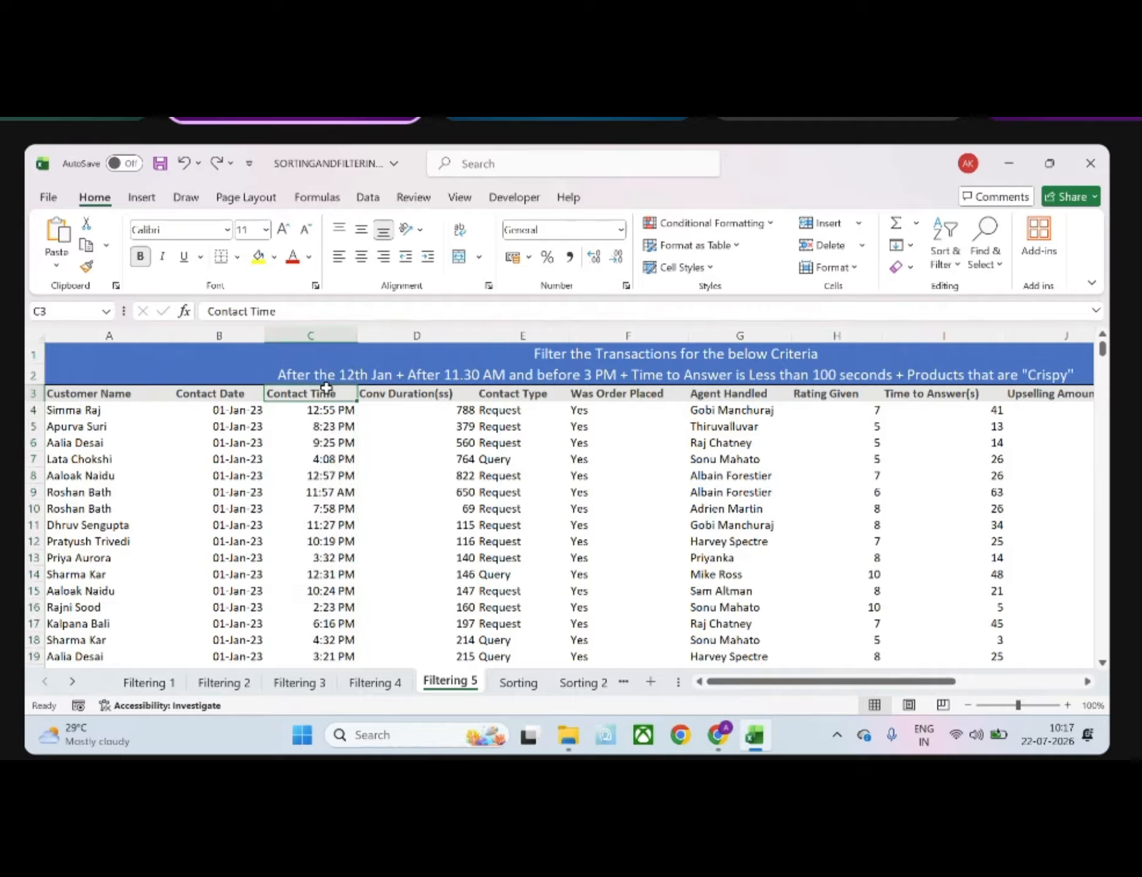
{"action": "left_click", "coordinate": [945, 250]}
{"action": "left_click", "coordinate": [971, 367]}
Try to format the data range A3:L2580, including its headers, as a table with a light style
{"action": "left_click", "coordinate": [330, 428]}
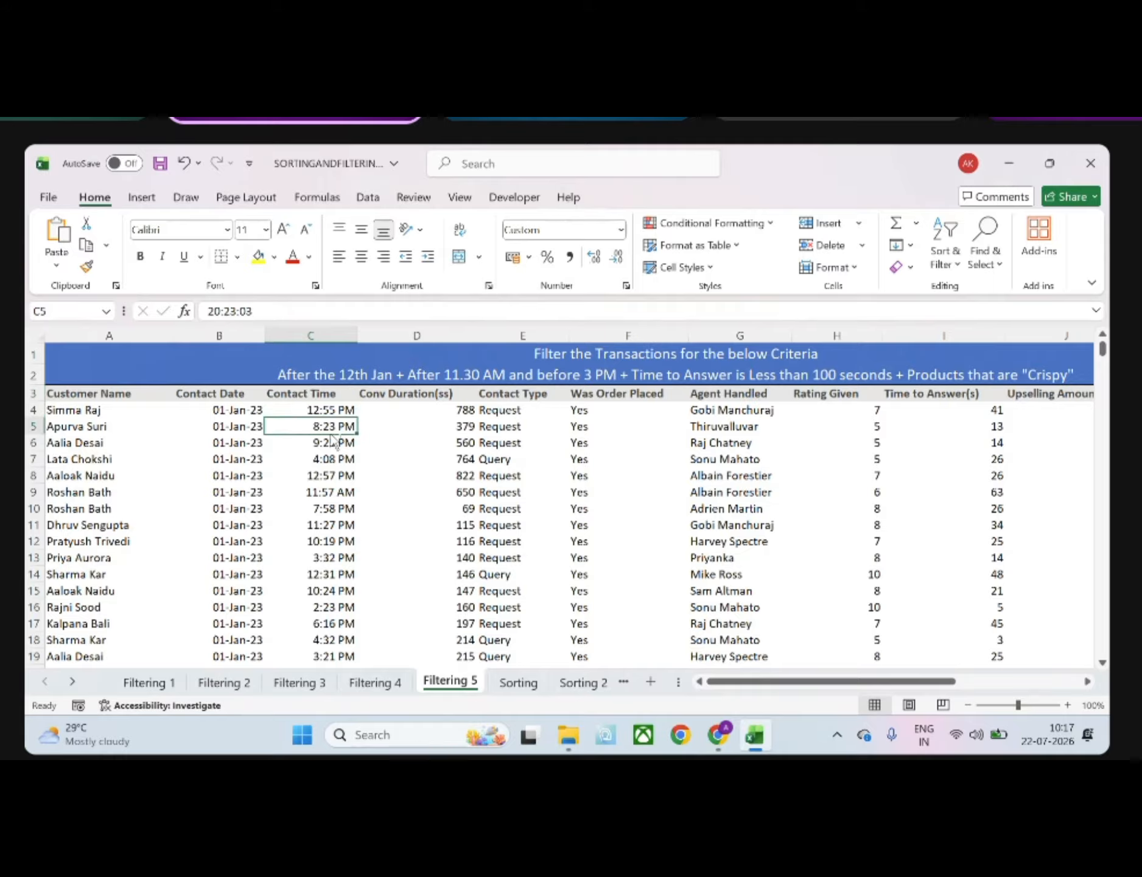
{"action": "key", "text": "ctrl+a"}
{"action": "left_click", "coordinate": [330, 428]}
{"action": "left_click", "coordinate": [119, 390]}
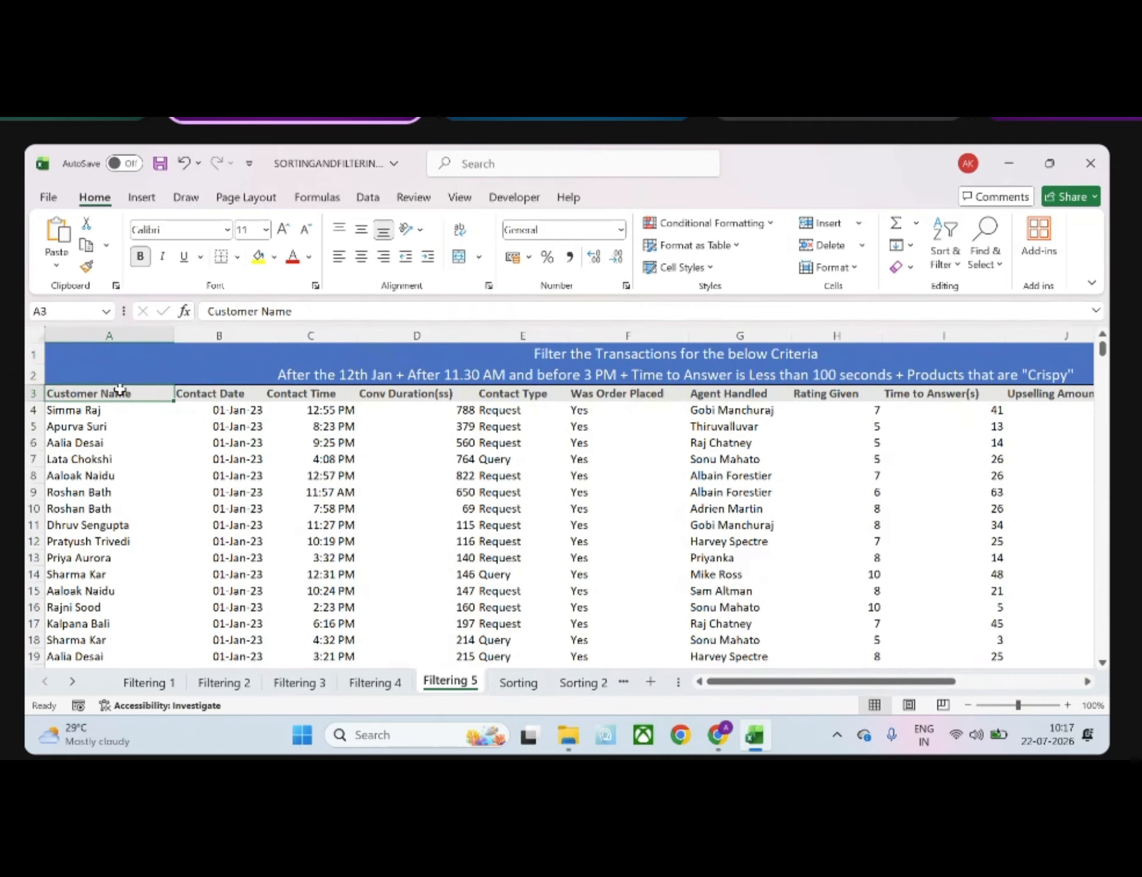
{"action": "key", "text": "ctrl+shift+End"}
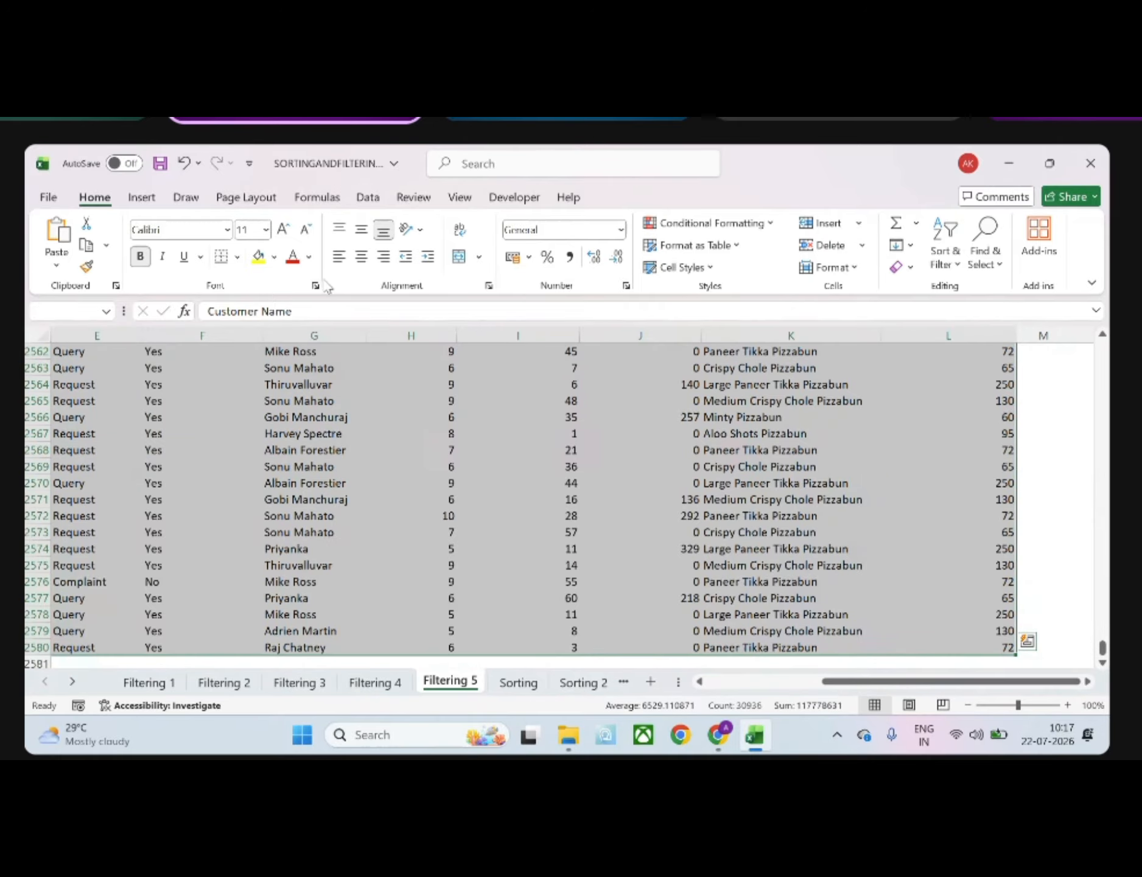
{"action": "left_click", "coordinate": [670, 244]}
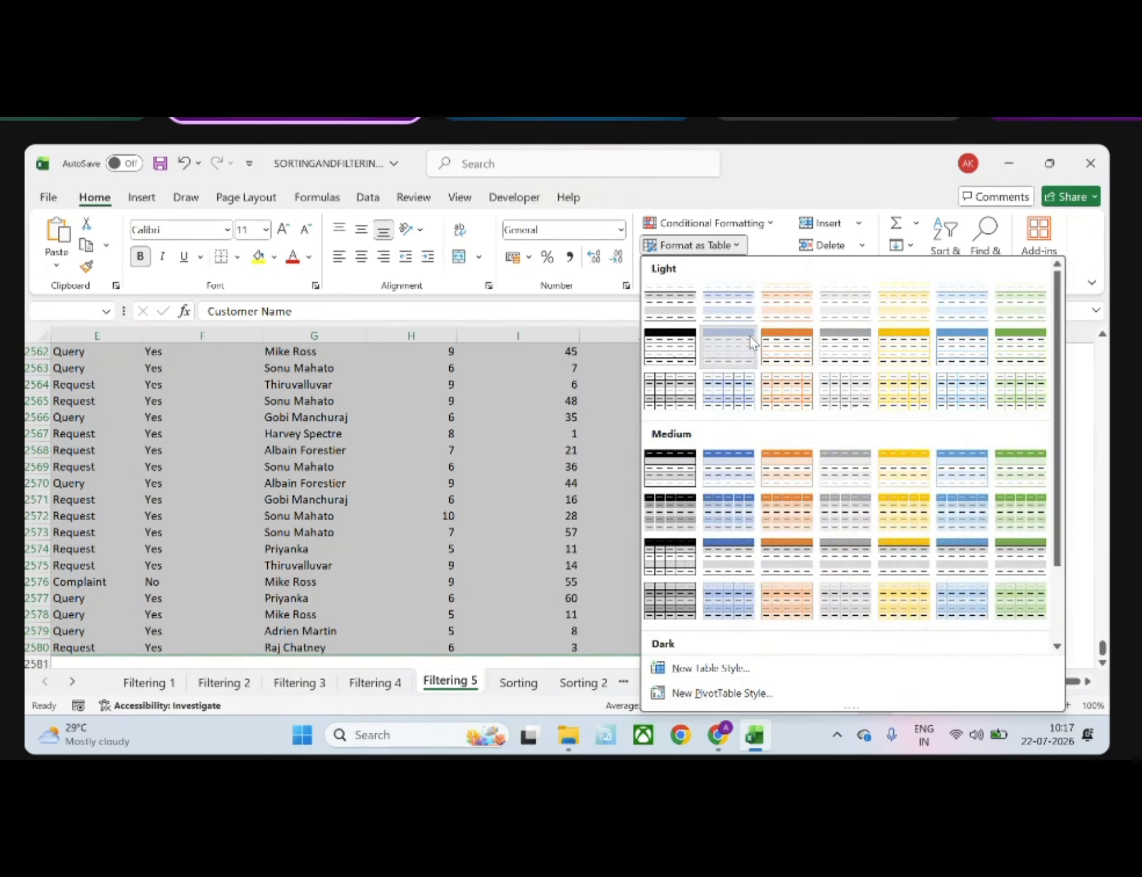
{"action": "left_click", "coordinate": [755, 340]}
{"action": "left_click", "coordinate": [686, 585]}
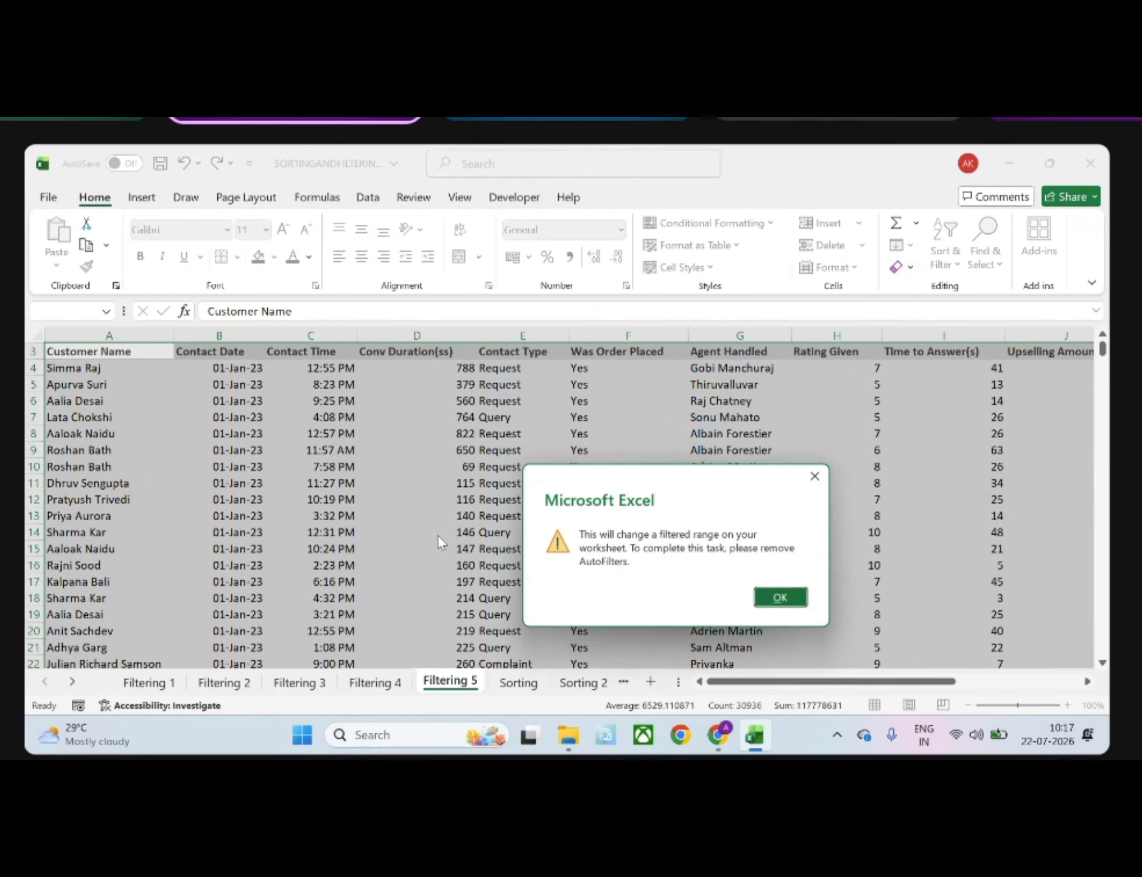
{"action": "left_click", "coordinate": [779, 600]}
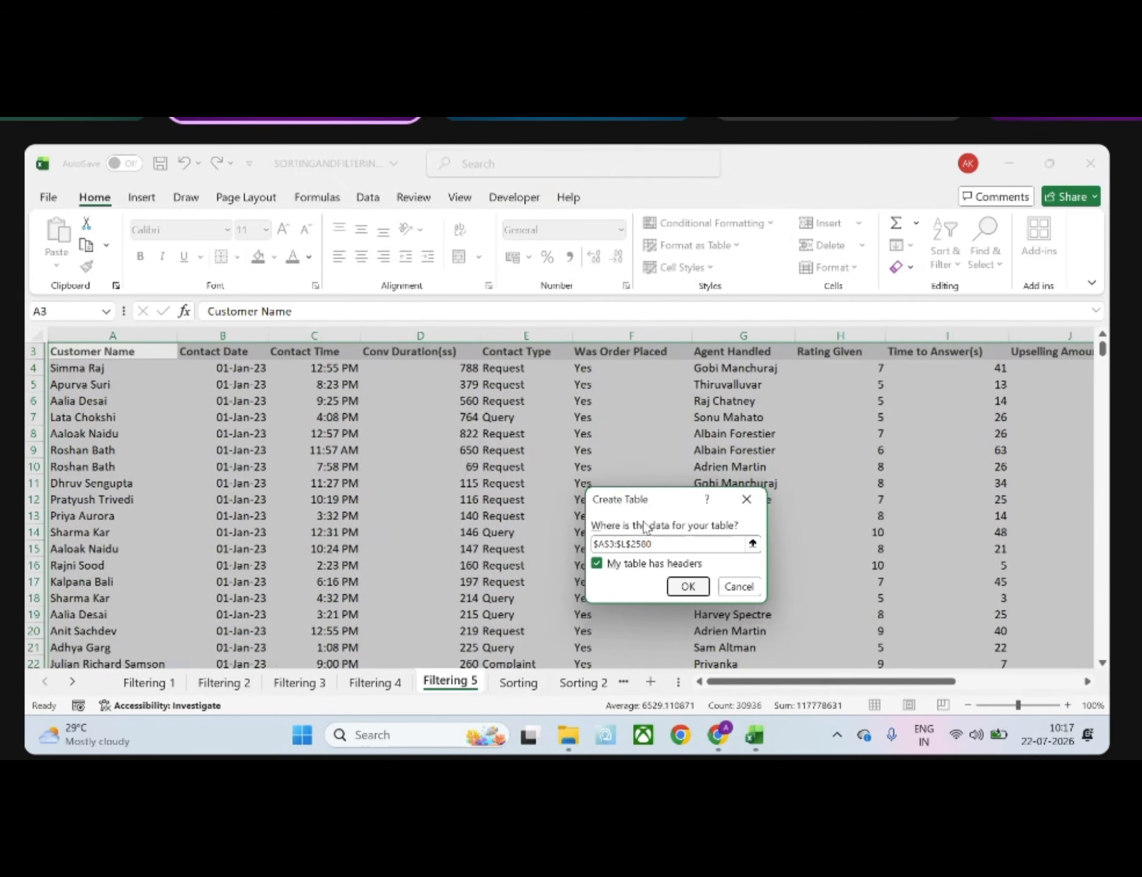
{"action": "left_click", "coordinate": [702, 586]}
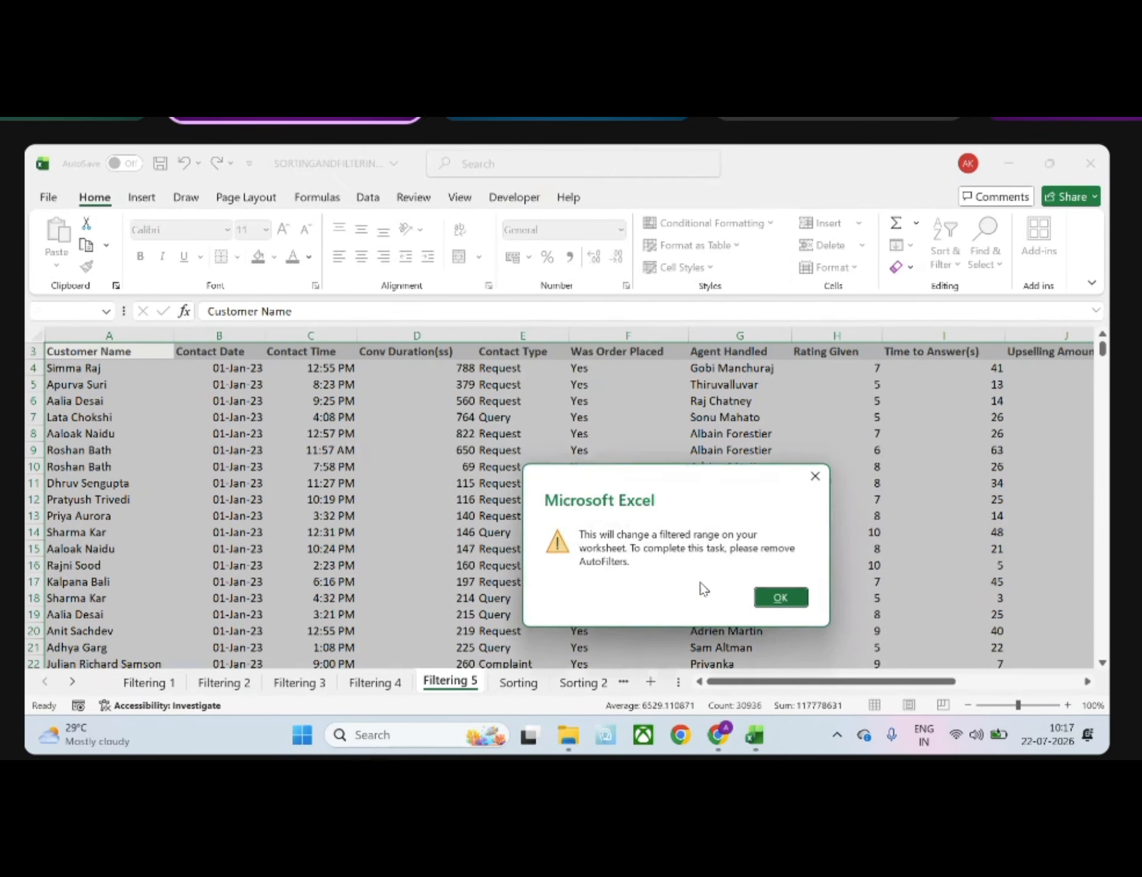
{"action": "left_click", "coordinate": [781, 598]}
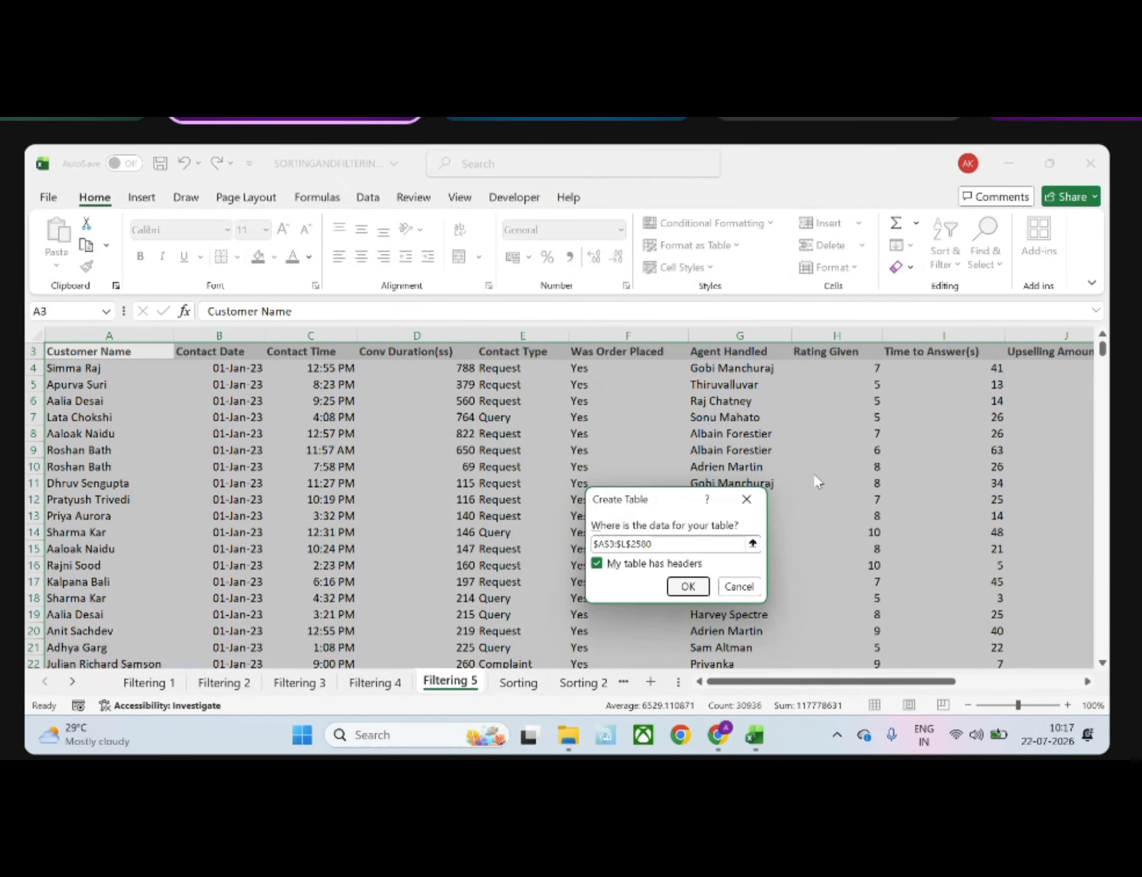
{"action": "left_click", "coordinate": [749, 509]}
{"action": "left_click", "coordinate": [1078, 486]}
{"action": "scroll", "coordinate": [875, 619], "scroll_direction": "up", "scroll_amount": 2}
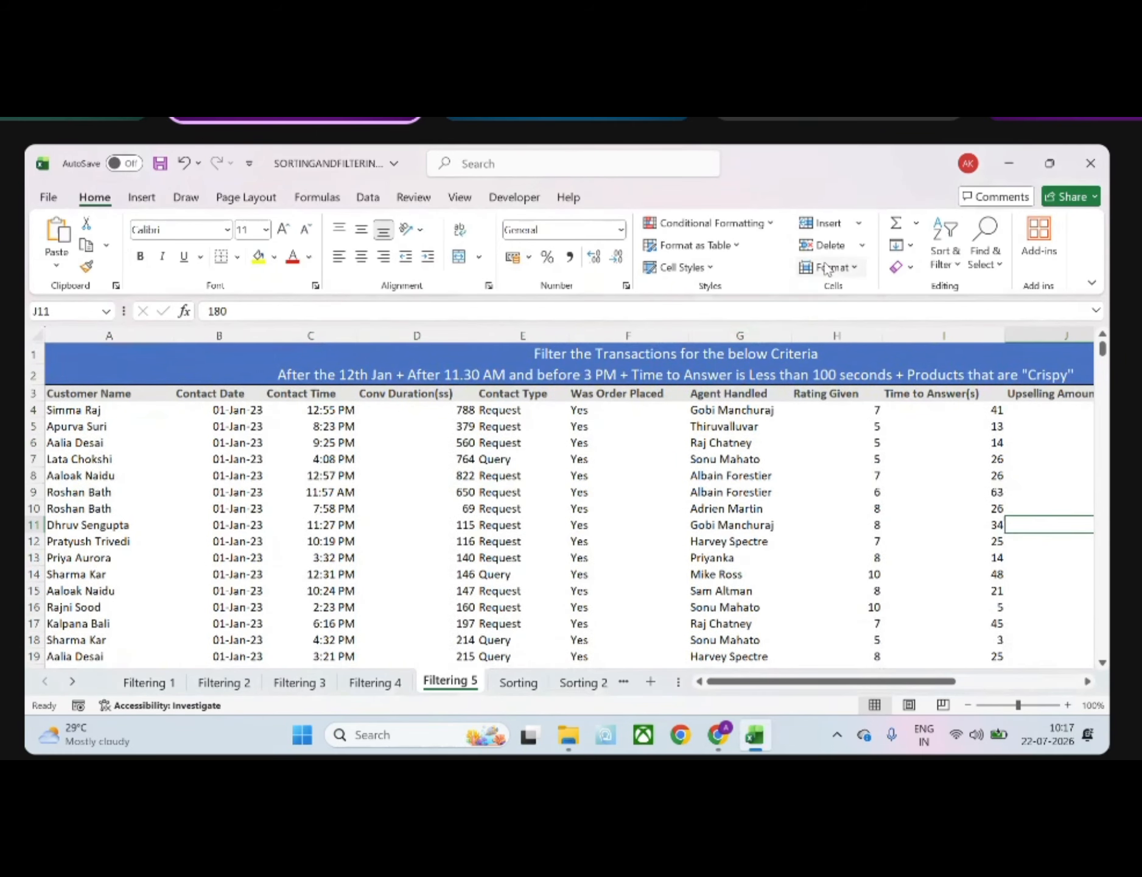
{"action": "left_click", "coordinate": [945, 253]}
{"action": "key", "text": "Escape"}
{"action": "left_click", "coordinate": [282, 393]}
{"action": "left_click", "coordinate": [944, 266]}
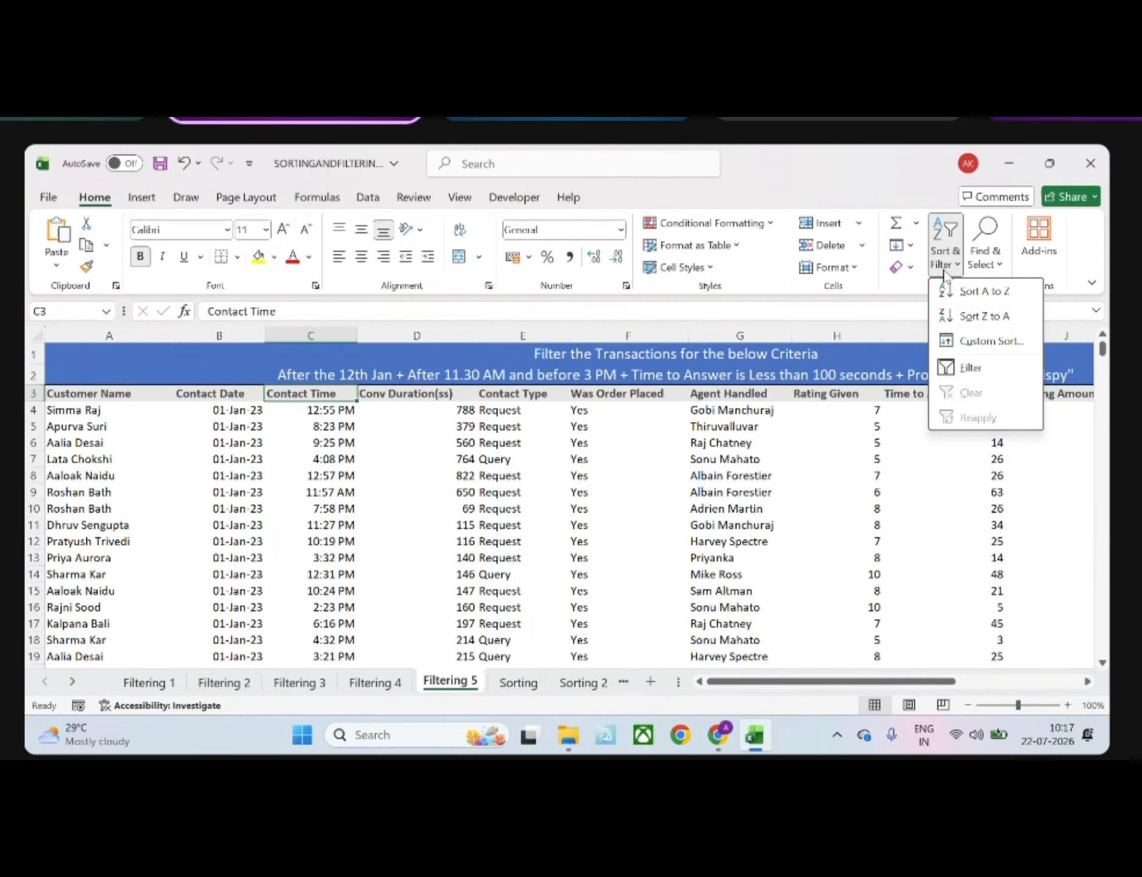
{"action": "left_click", "coordinate": [323, 334]}
{"action": "left_click", "coordinate": [323, 334]}
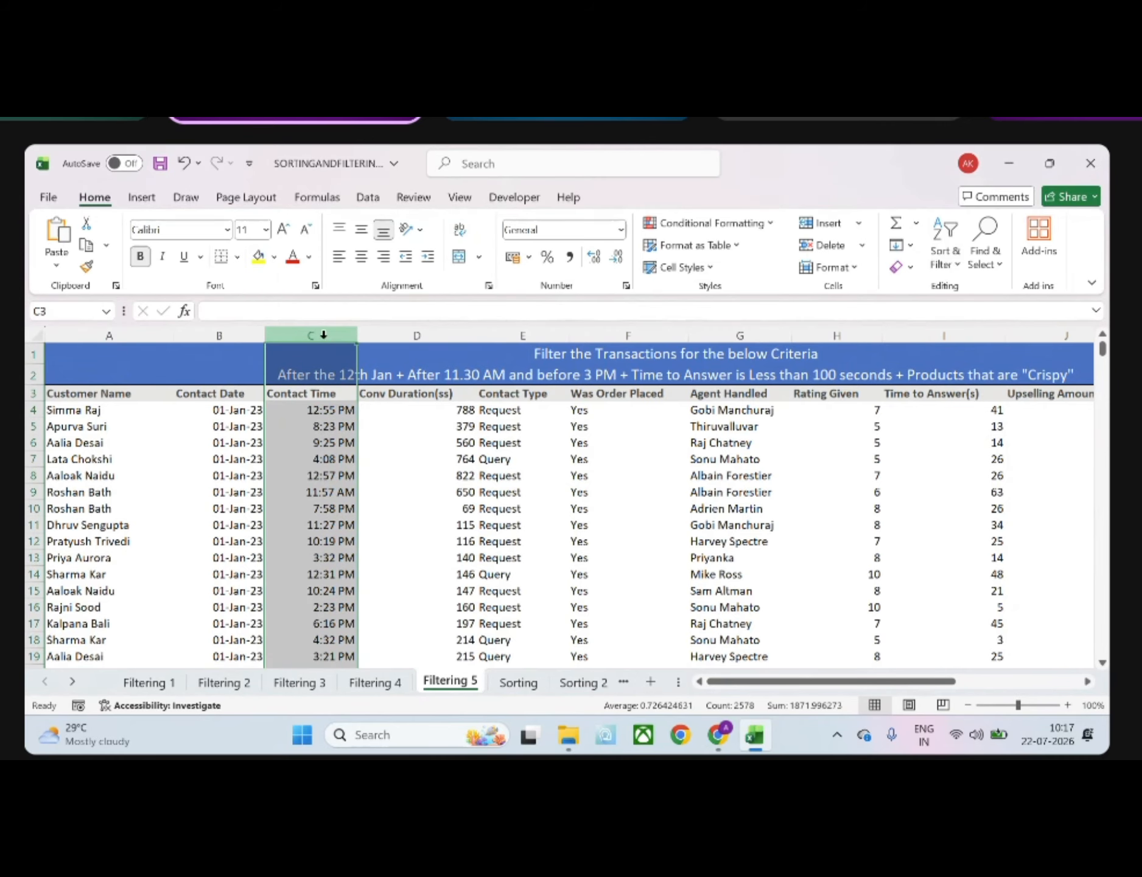
{"action": "left_click", "coordinate": [944, 265]}
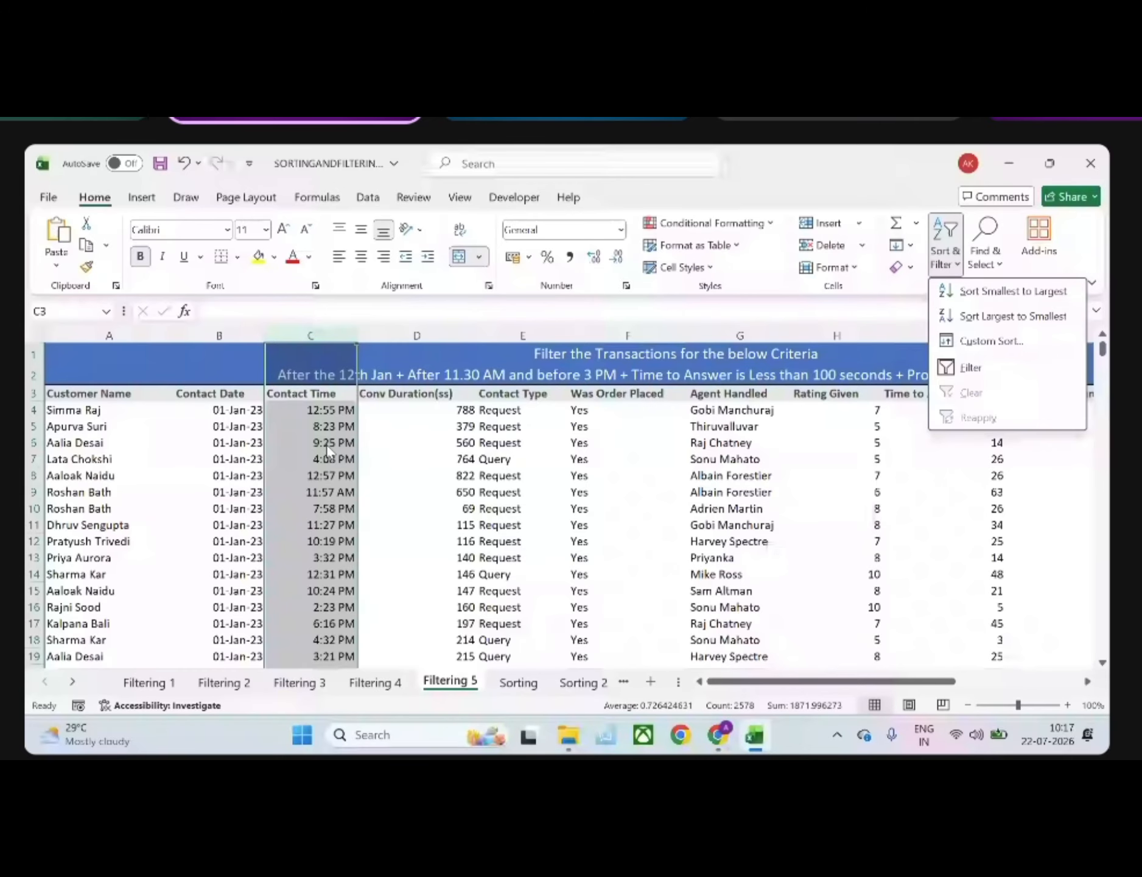
Turn off the sheet's existing filter with the Contact Date range B3:B2580 selected
{"action": "left_click", "coordinate": [196, 390]}
{"action": "key", "text": "ctrl+shift+Down"}
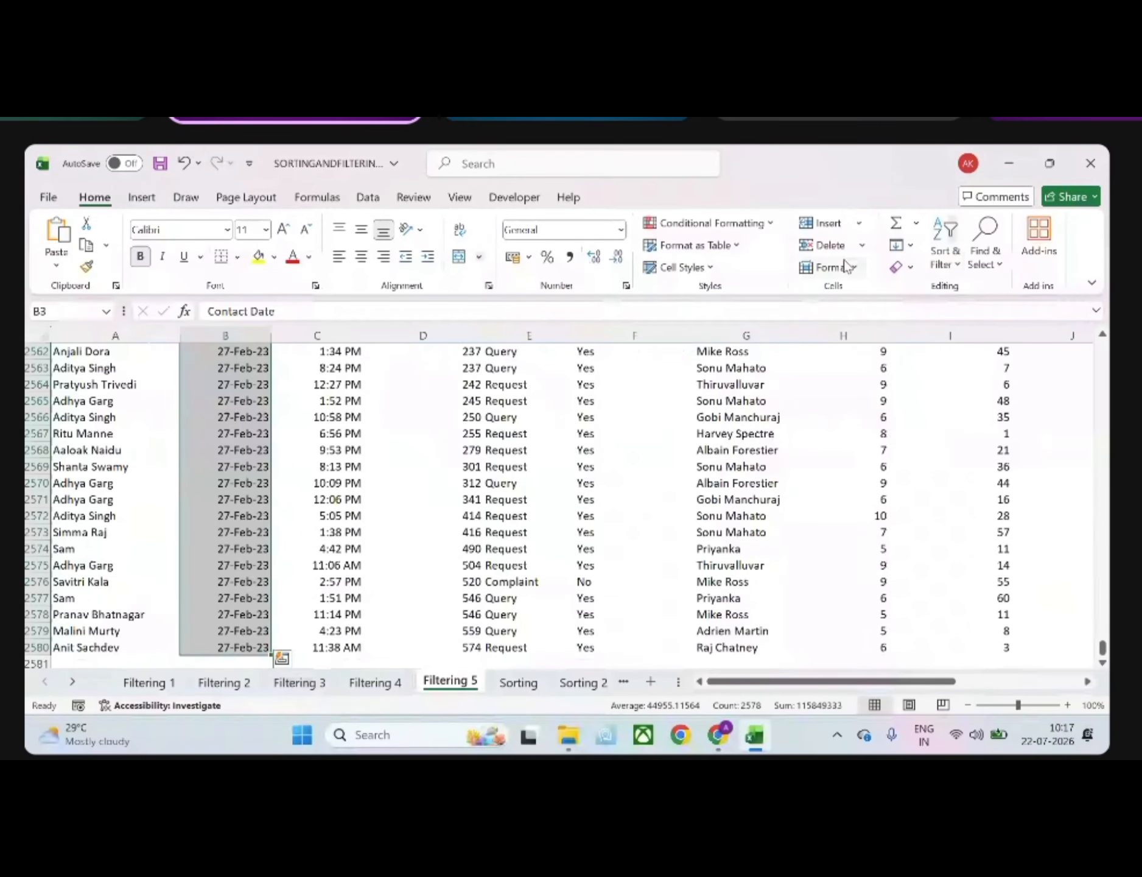
{"action": "left_click", "coordinate": [947, 259]}
{"action": "left_click", "coordinate": [968, 361]}
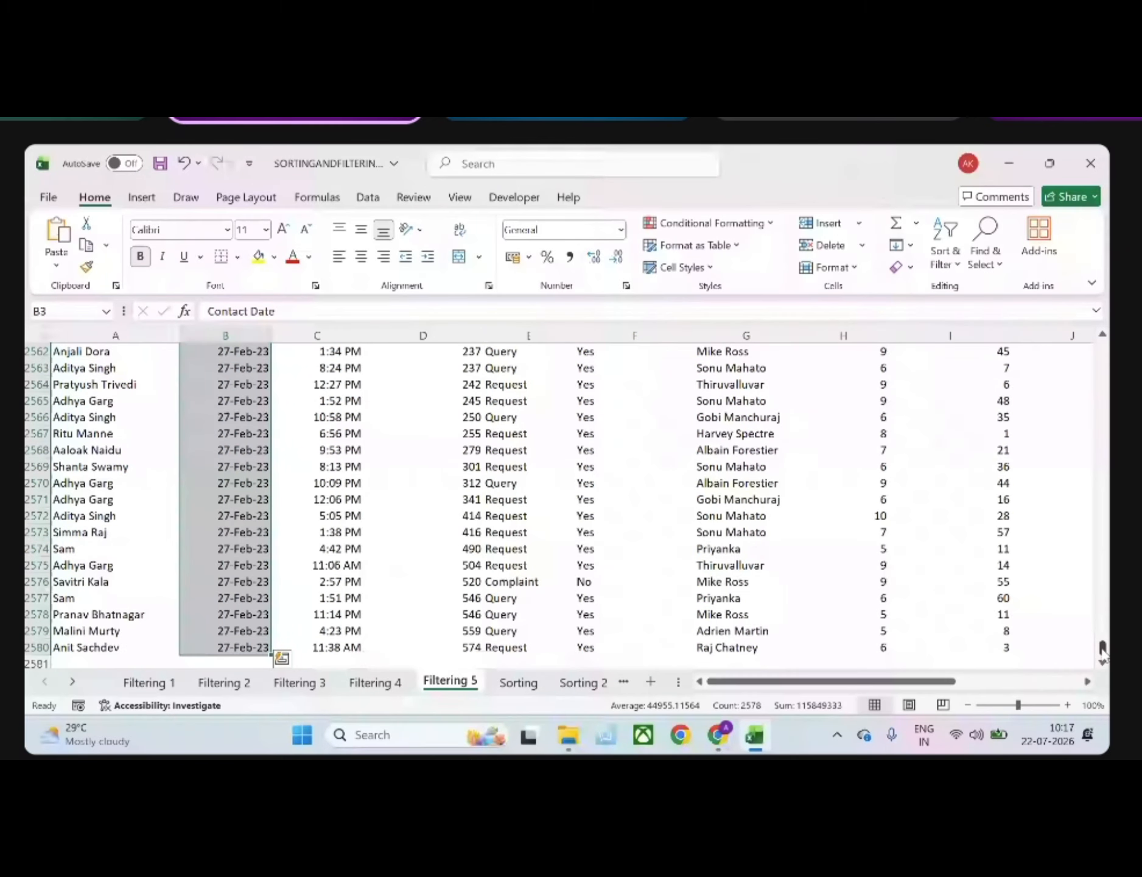
{"action": "left_click_drag", "start_coordinate": [1102, 655], "coordinate": [1103, 351]}
Add a filter to only the Contact Date range B3:B2580, starting from its header
{"action": "left_click", "coordinate": [232, 391]}
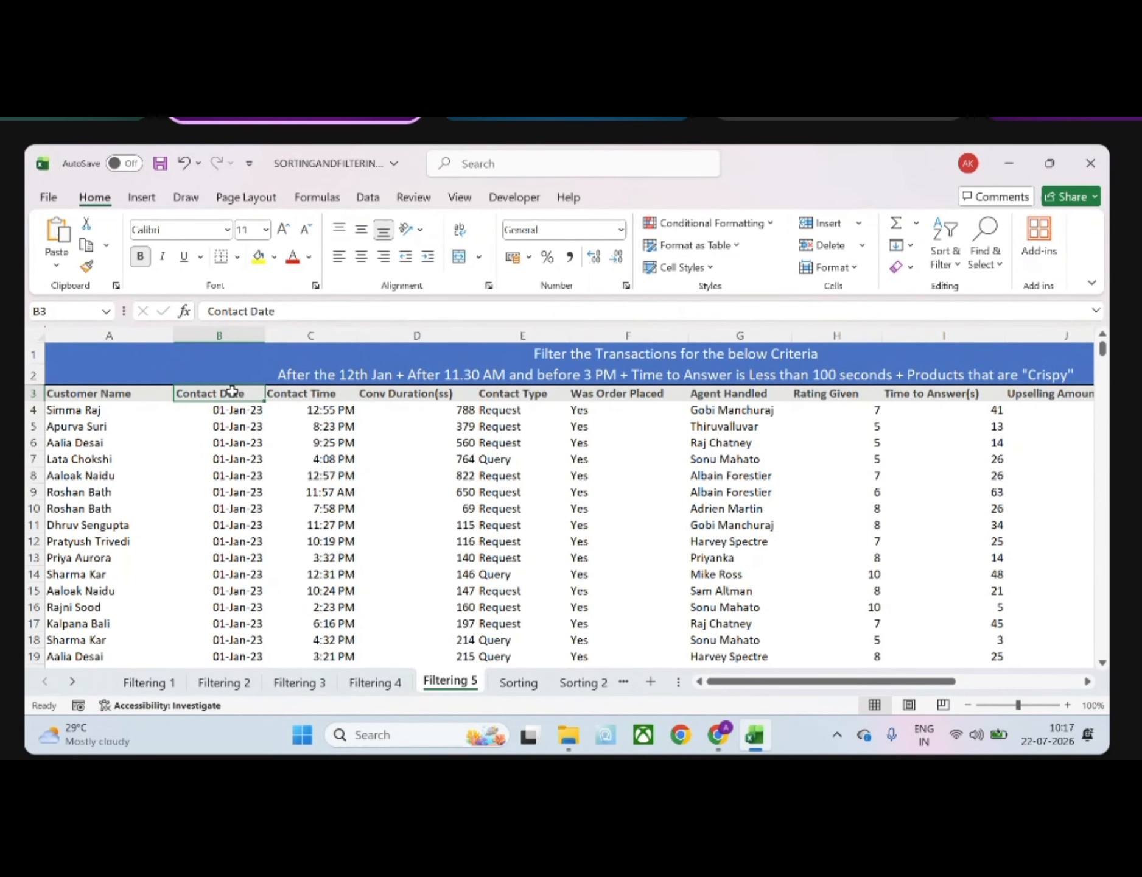
{"action": "key", "text": "ctrl+shift+Down"}
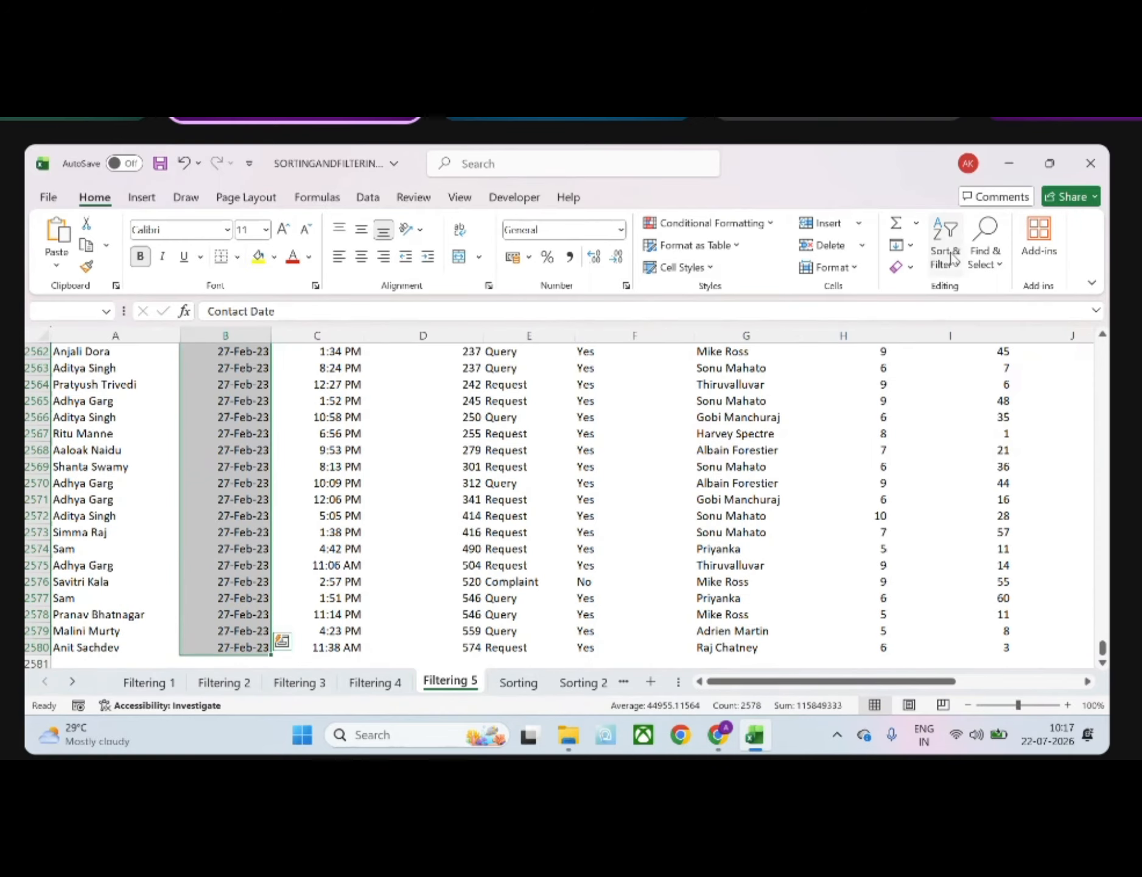
{"action": "left_click", "coordinate": [953, 258]}
{"action": "left_click", "coordinate": [949, 367]}
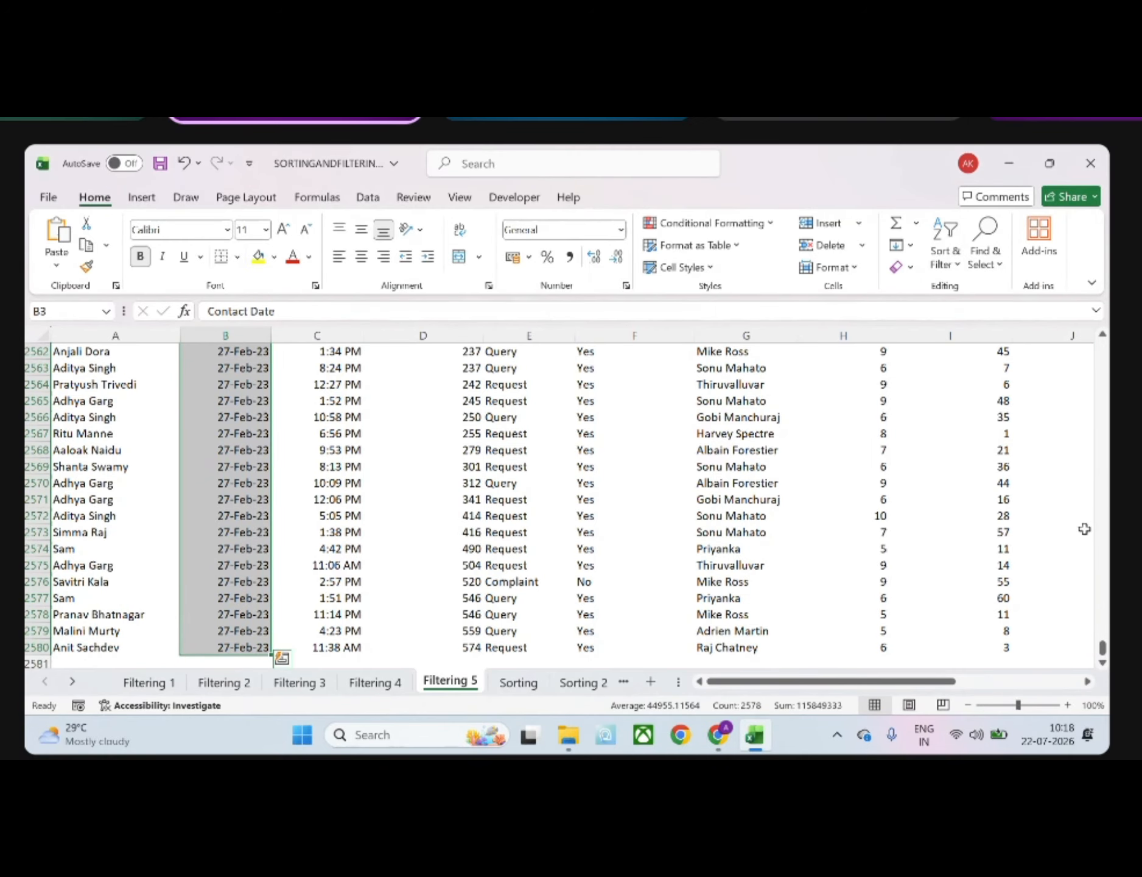
{"action": "left_click_drag", "start_coordinate": [1103, 649], "coordinate": [1082, 180]}
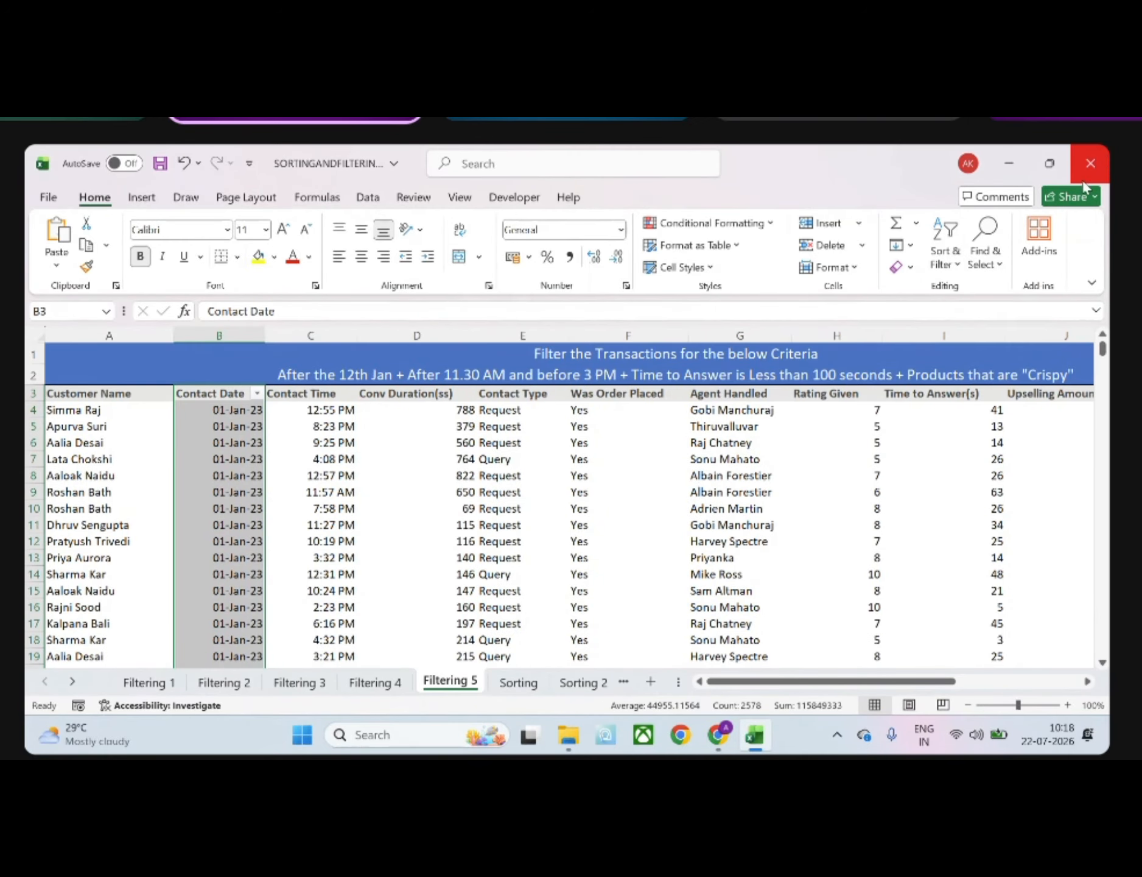
Filter the Contact Date column to dates after 12-01-23 and look over the remaining rows
{"action": "left_click", "coordinate": [258, 393]}
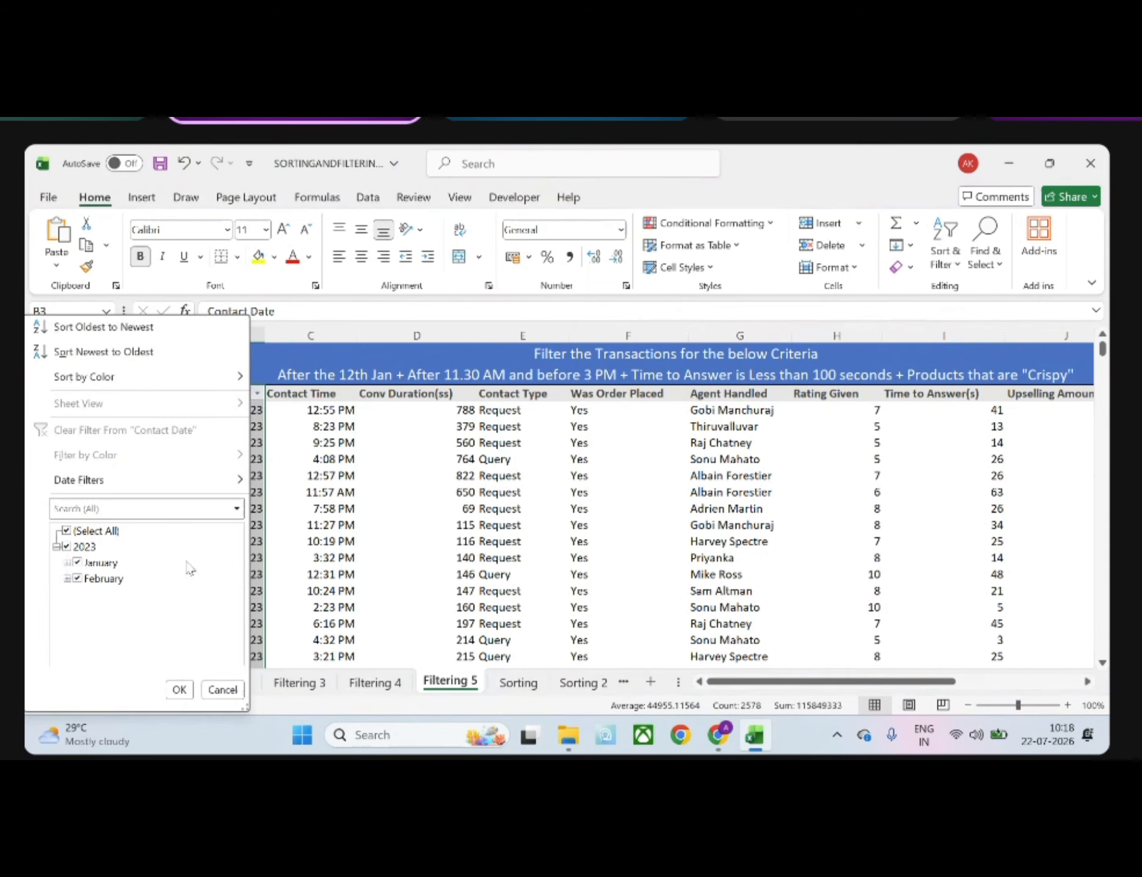
{"action": "mouse_move", "coordinate": [95, 481]}
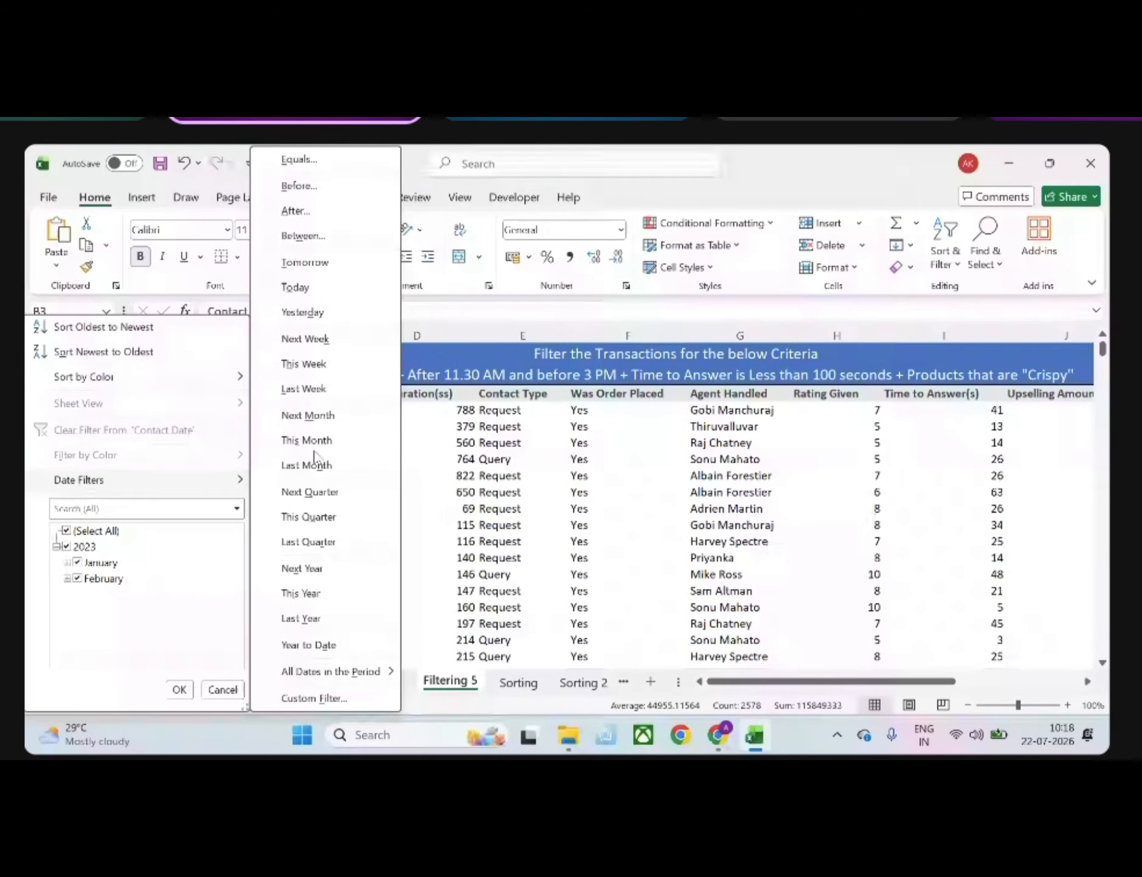
{"action": "left_click", "coordinate": [296, 210]}
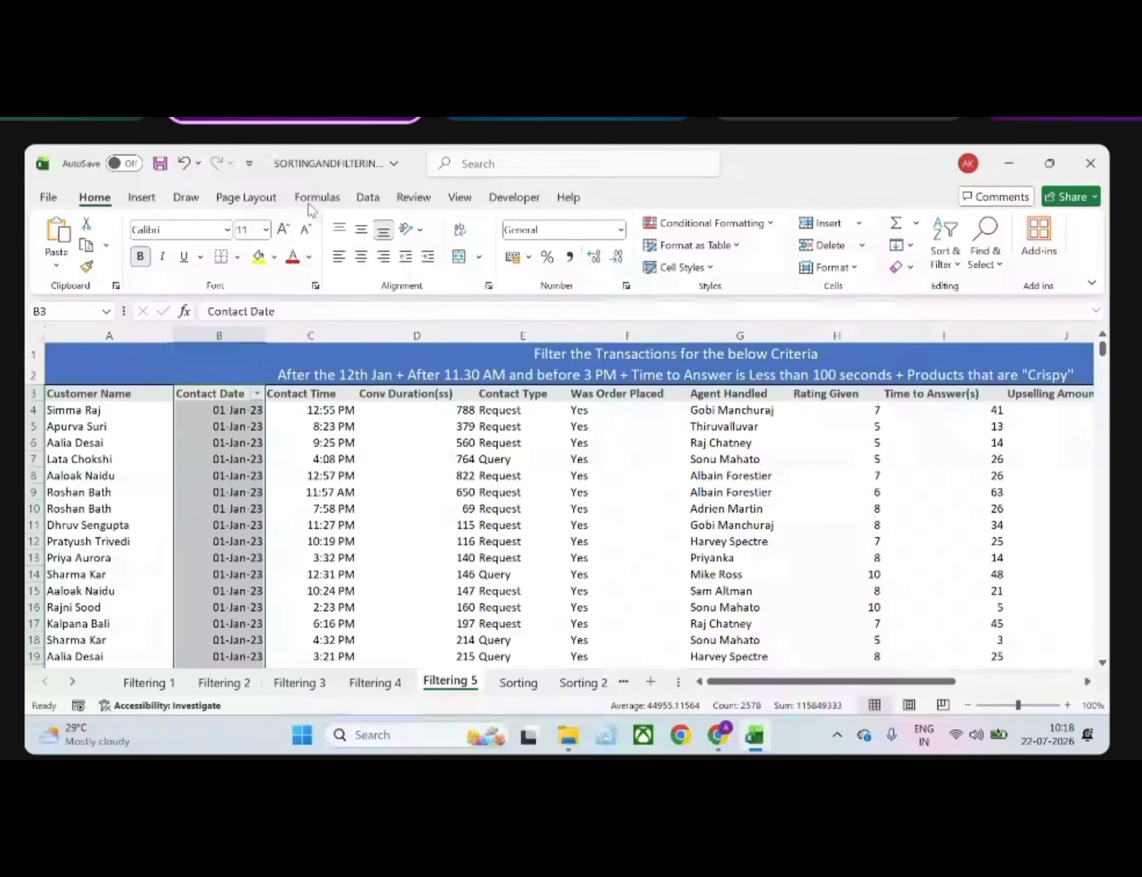
{"action": "left_click", "coordinate": [571, 515]}
{"action": "type", "text": "12"}
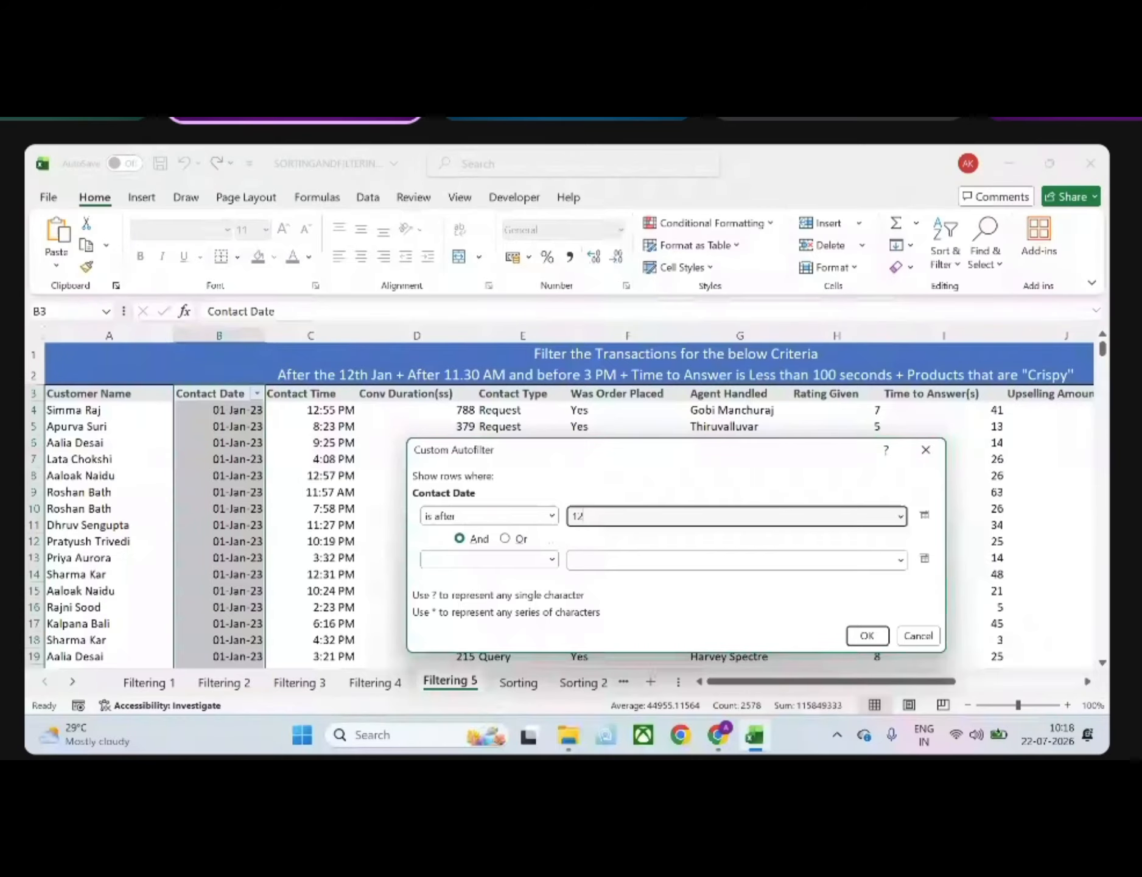
{"action": "type", "text": "-01-2023"}
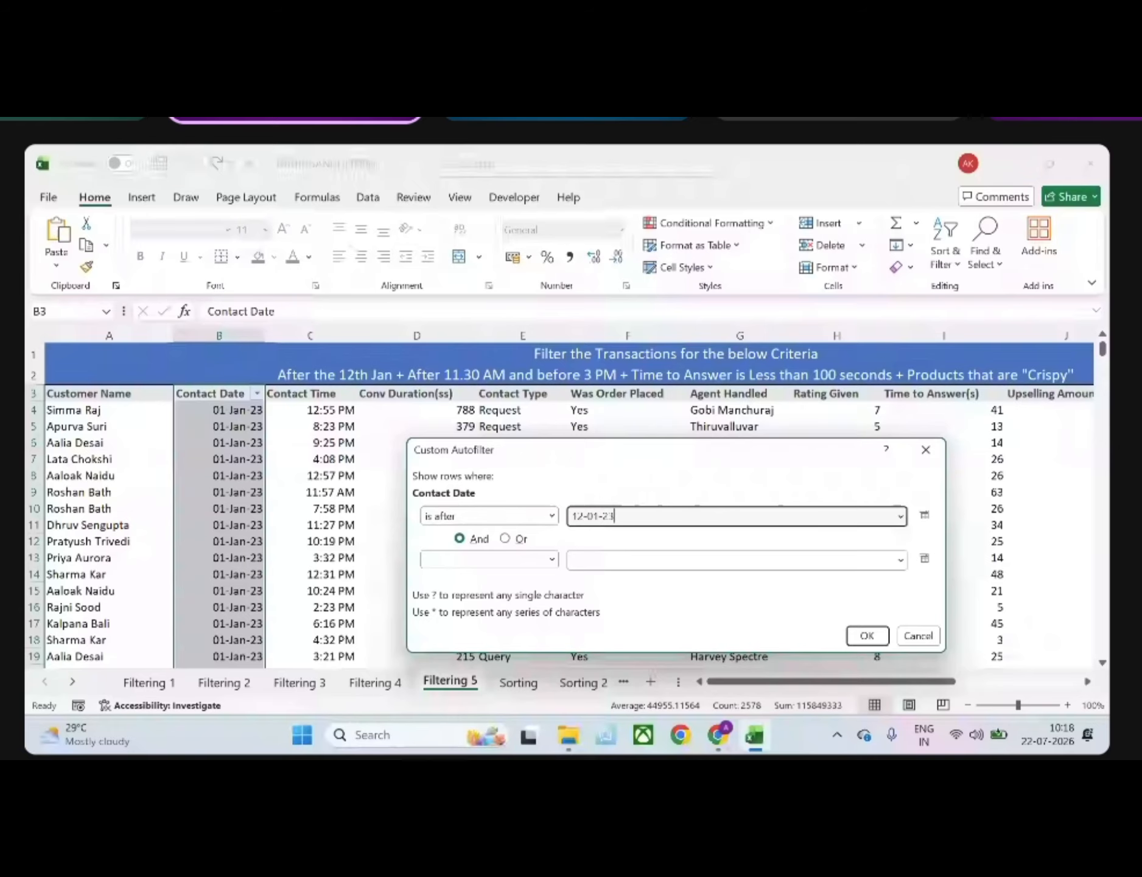
{"action": "key", "text": "Return"}
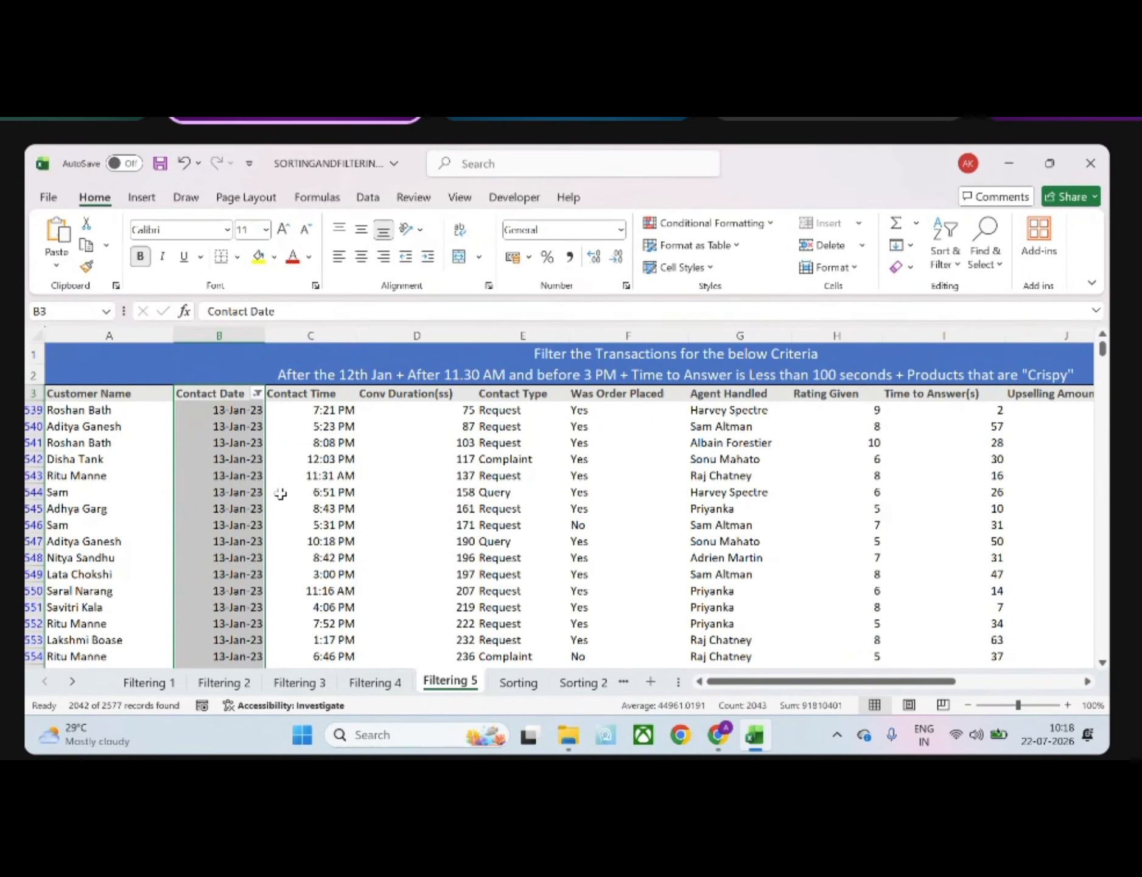
{"action": "scroll", "coordinate": [280, 493], "scroll_direction": "down", "scroll_amount": 6}
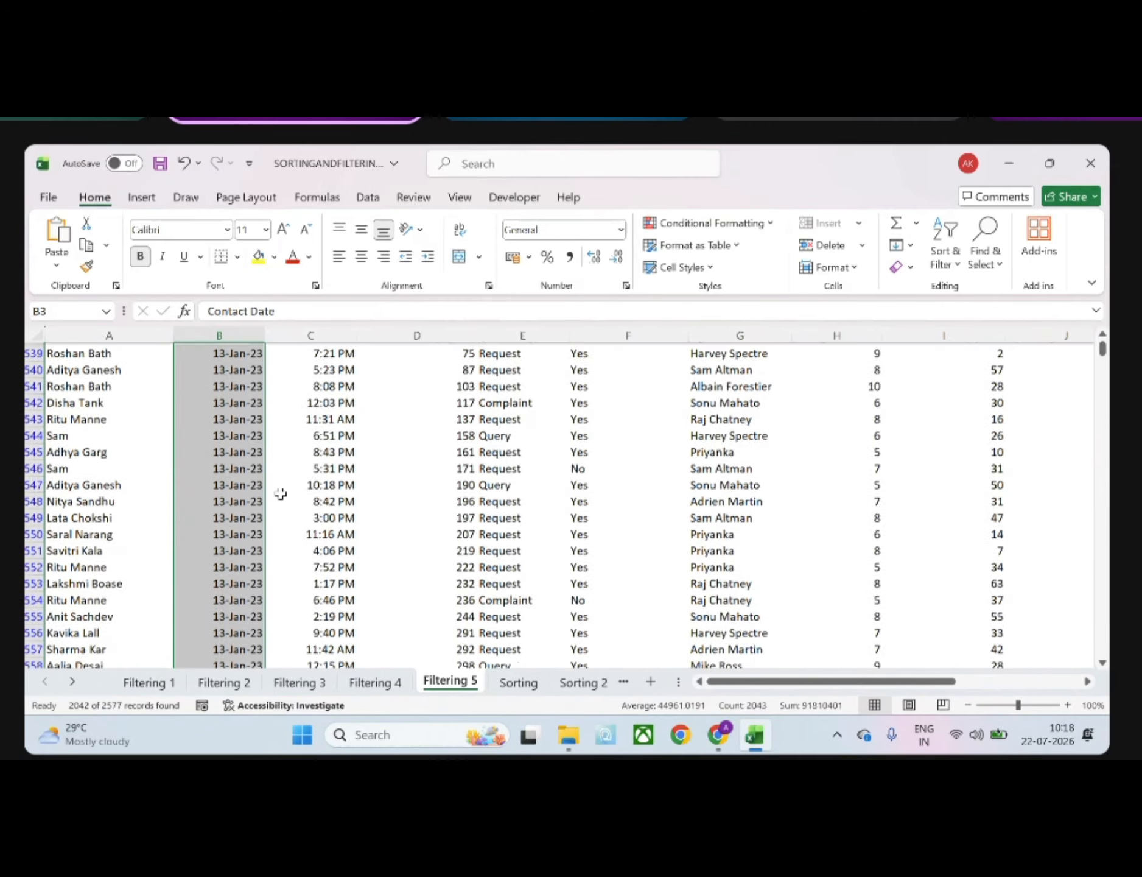
{"action": "scroll", "coordinate": [298, 480], "scroll_direction": "up", "scroll_amount": 6}
{"action": "scroll", "coordinate": [298, 479], "scroll_direction": "down", "scroll_amount": 1}
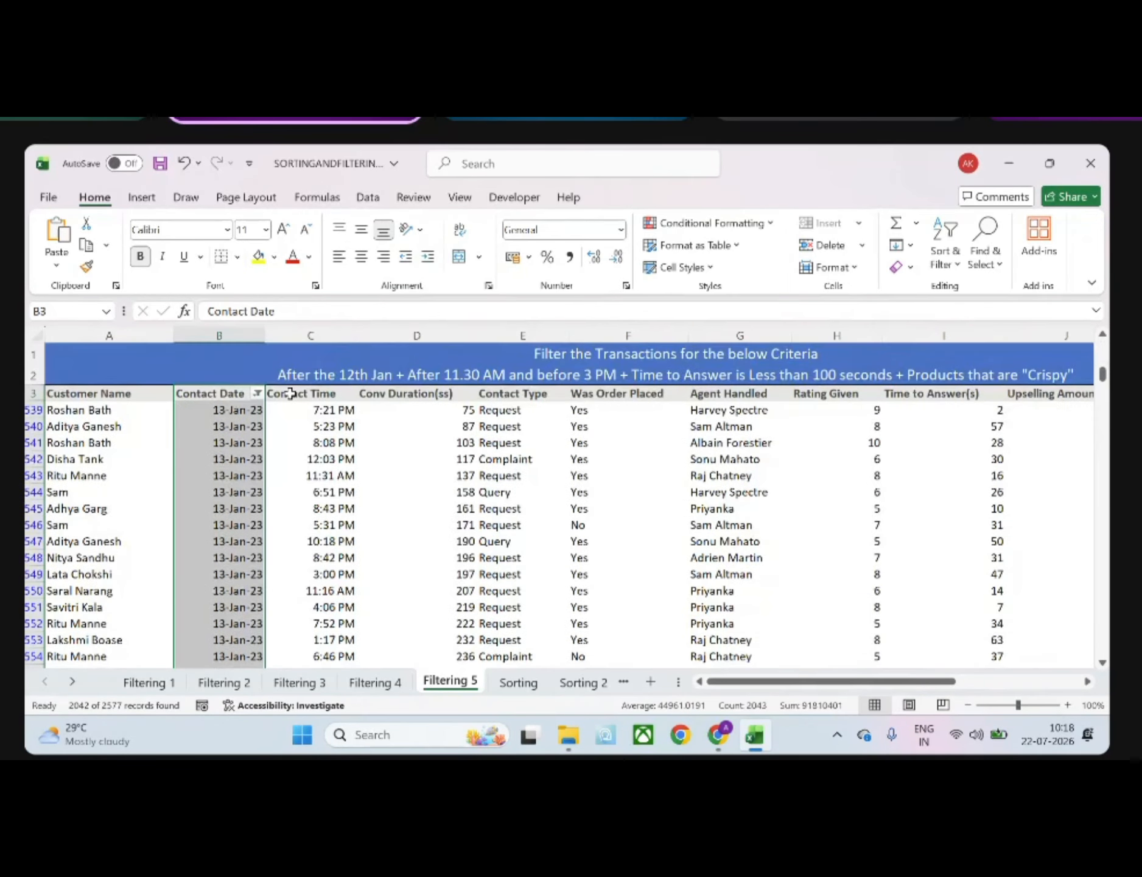
{"action": "left_click", "coordinate": [291, 393]}
{"action": "key", "text": "ctrl+shift+Right"}
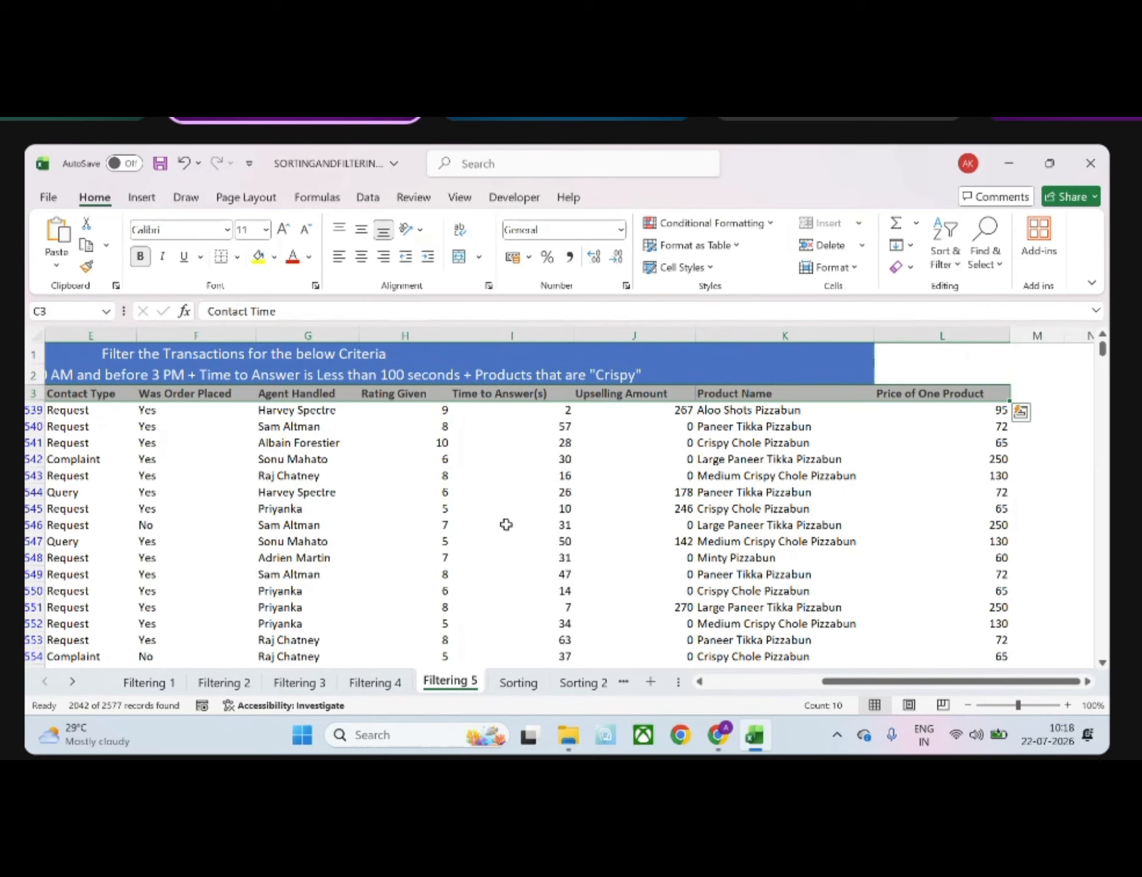
{"action": "key", "text": "ctrl+shift+Right"}
{"action": "scroll", "coordinate": [507, 525], "scroll_direction": "left", "scroll_amount": 12}
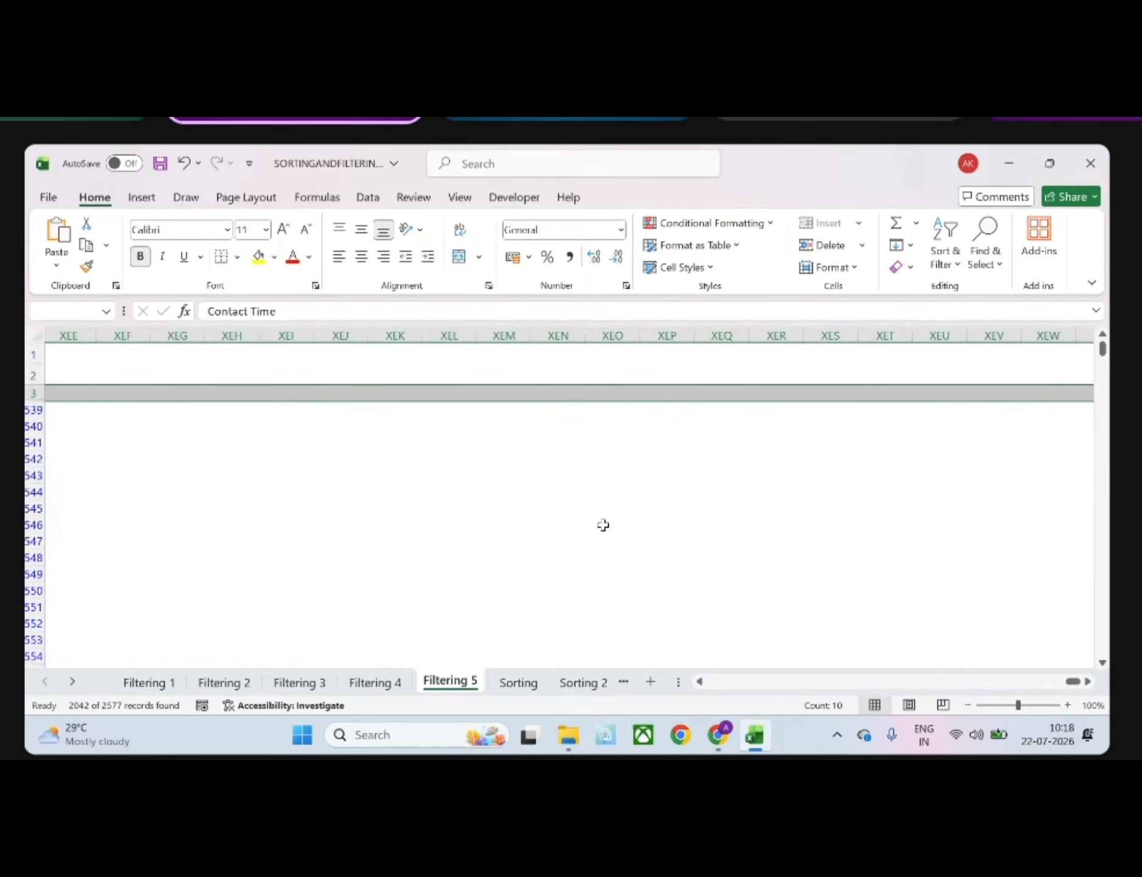
{"action": "left_click", "coordinate": [828, 683]}
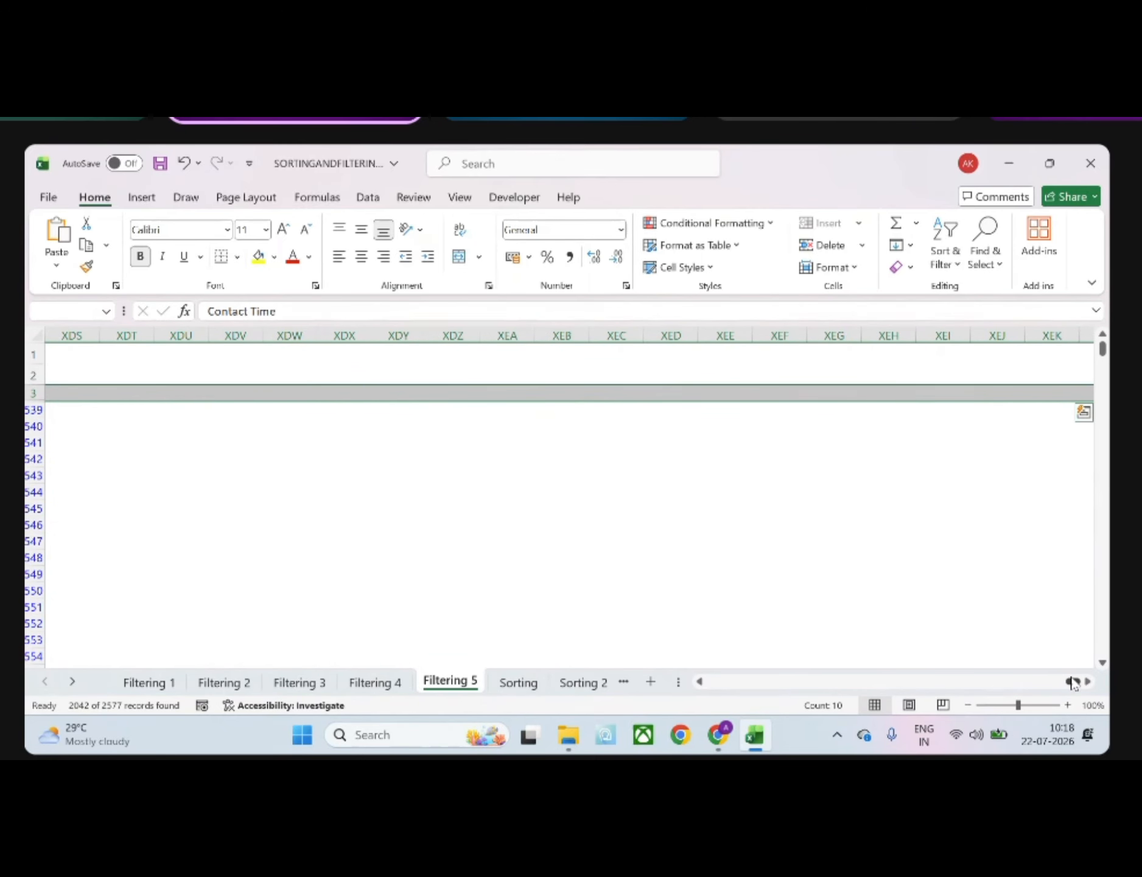
{"action": "left_click_drag", "start_coordinate": [1071, 681], "coordinate": [710, 681]}
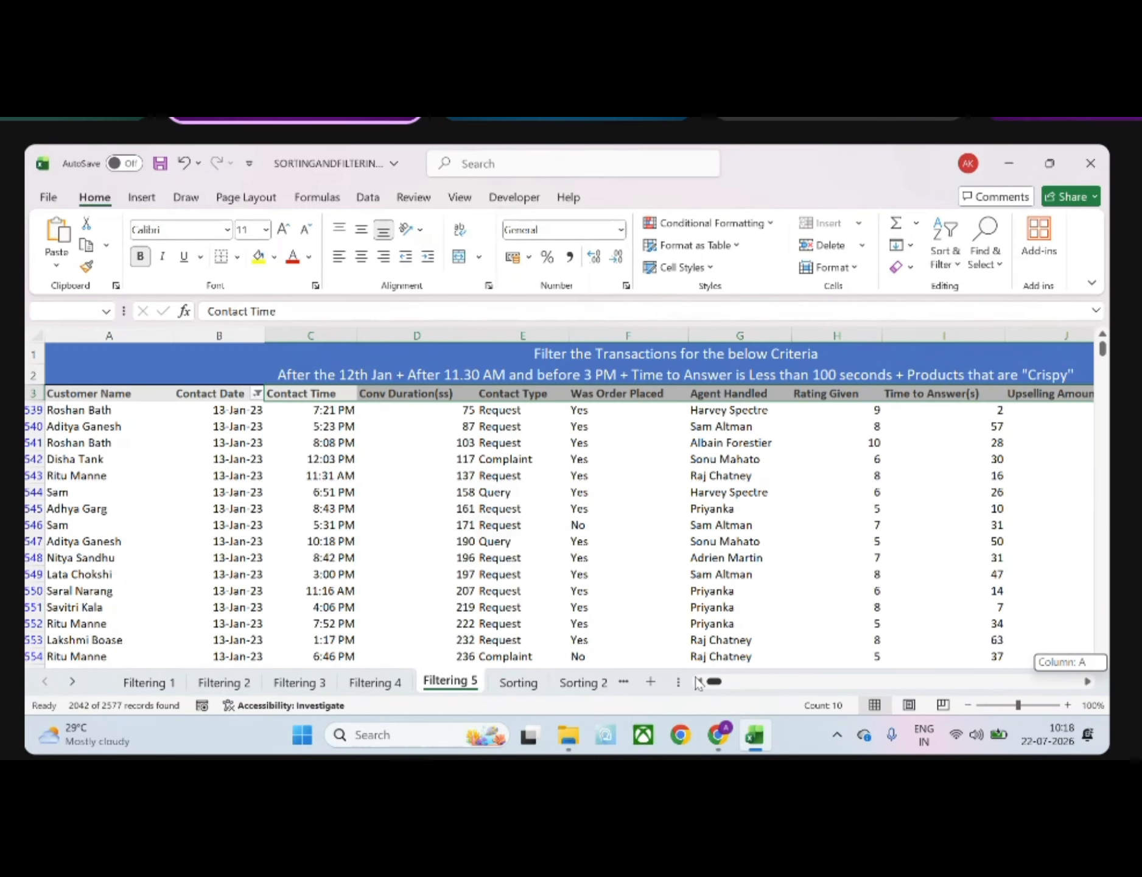
Try to add filters to the remaining columns, from Contact Time to Price of One Product (C3:L2580)
{"action": "left_click", "coordinate": [318, 392]}
{"action": "key", "text": "ctrl+shift+Right"}
{"action": "key", "text": "ctrl+shift+Down"}
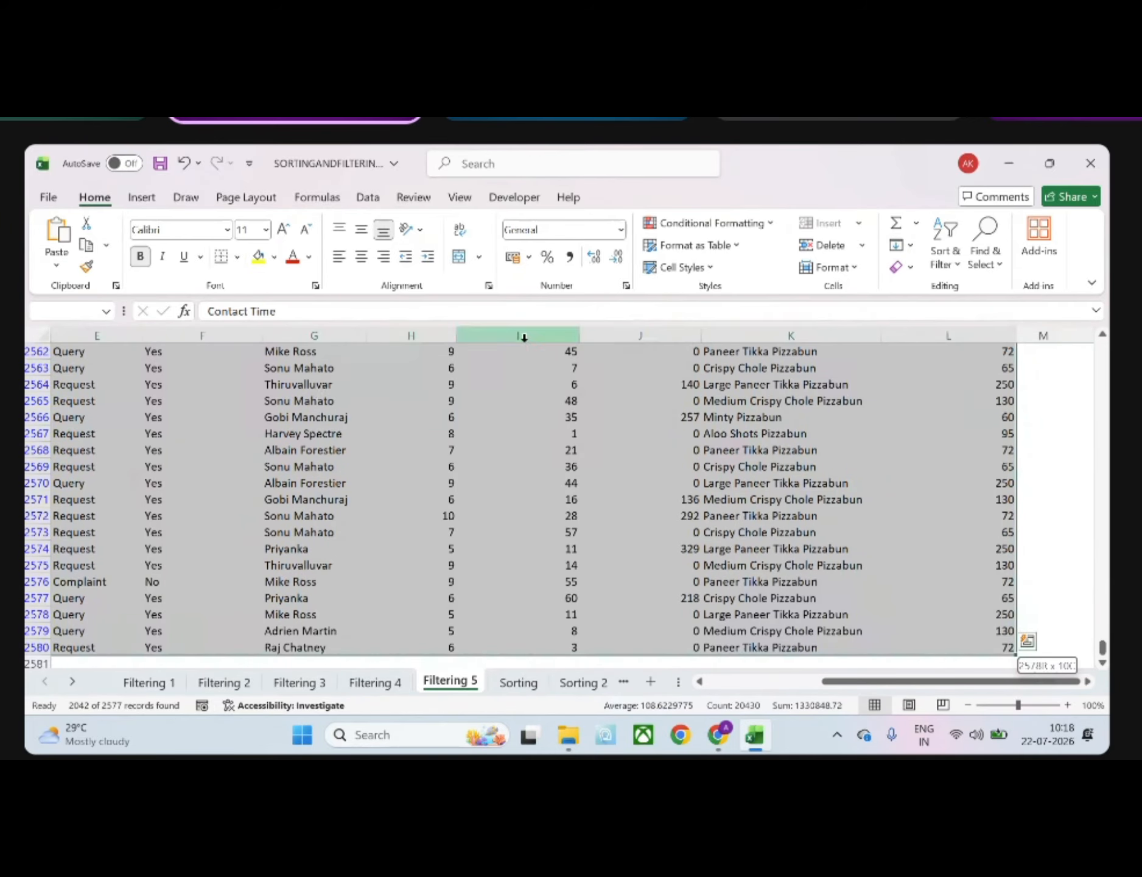
{"action": "left_click", "coordinate": [950, 255]}
{"action": "left_click", "coordinate": [972, 368]}
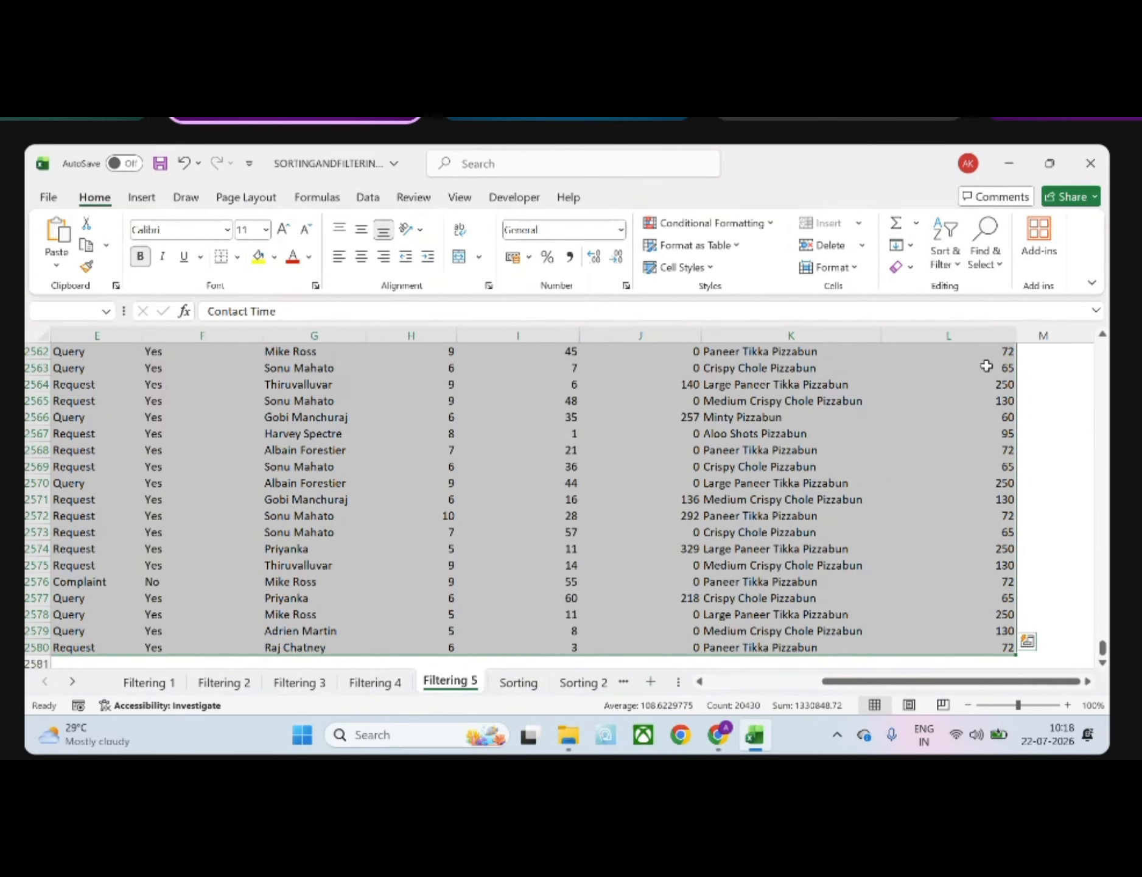
{"action": "left_click", "coordinate": [905, 528]}
{"action": "left_click", "coordinate": [1101, 661]}
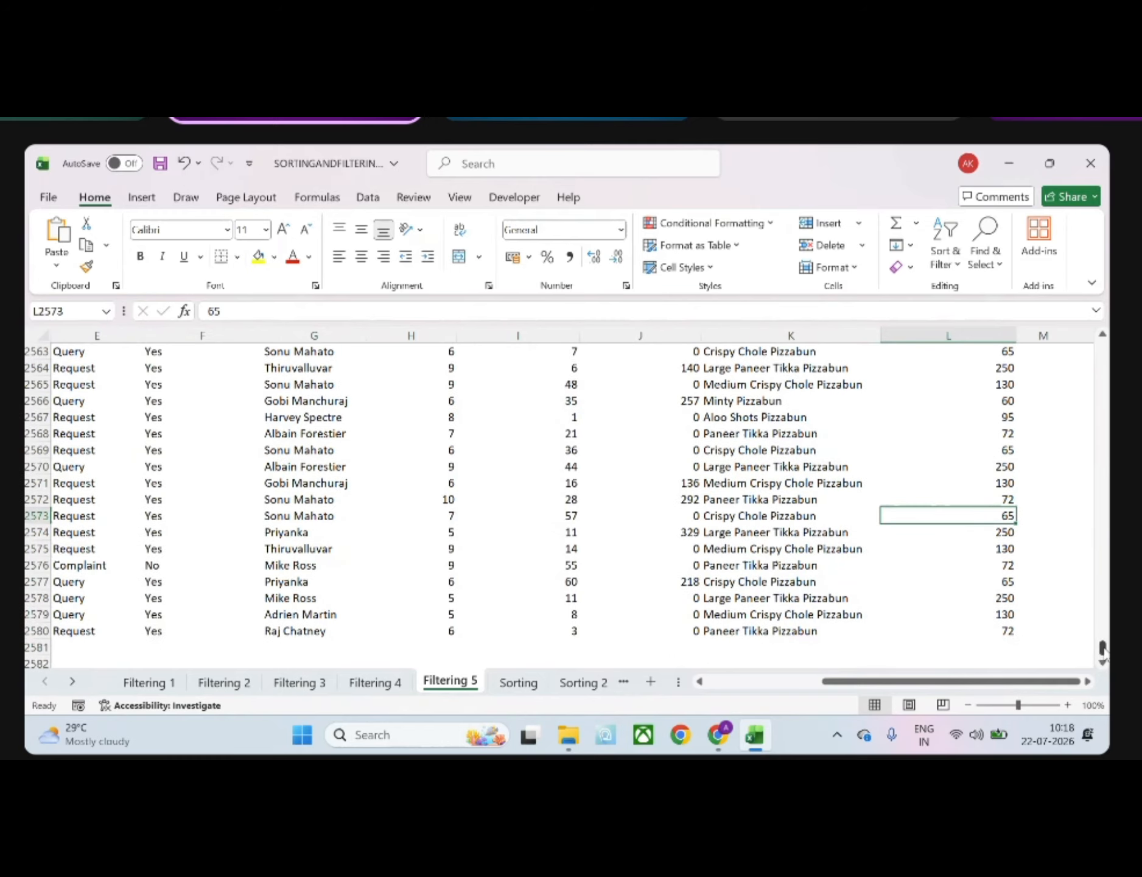
{"action": "left_click_drag", "start_coordinate": [1102, 649], "coordinate": [1102, 347]}
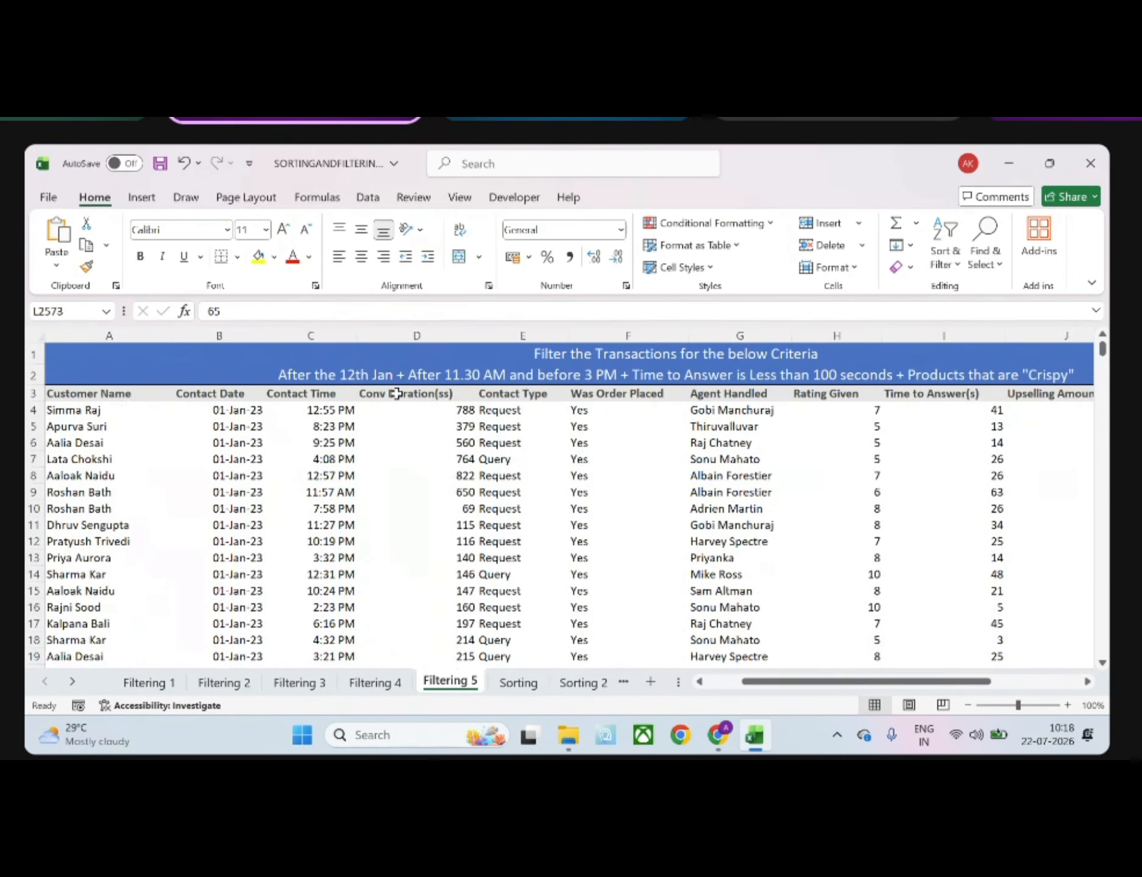
Add filters to all columns of the data range A3:L2580, using row 3 as the header row
{"action": "left_click", "coordinate": [257, 472]}
{"action": "scroll", "coordinate": [258, 474], "scroll_direction": "down", "scroll_amount": 5}
{"action": "scroll", "coordinate": [256, 471], "scroll_direction": "down", "scroll_amount": 5}
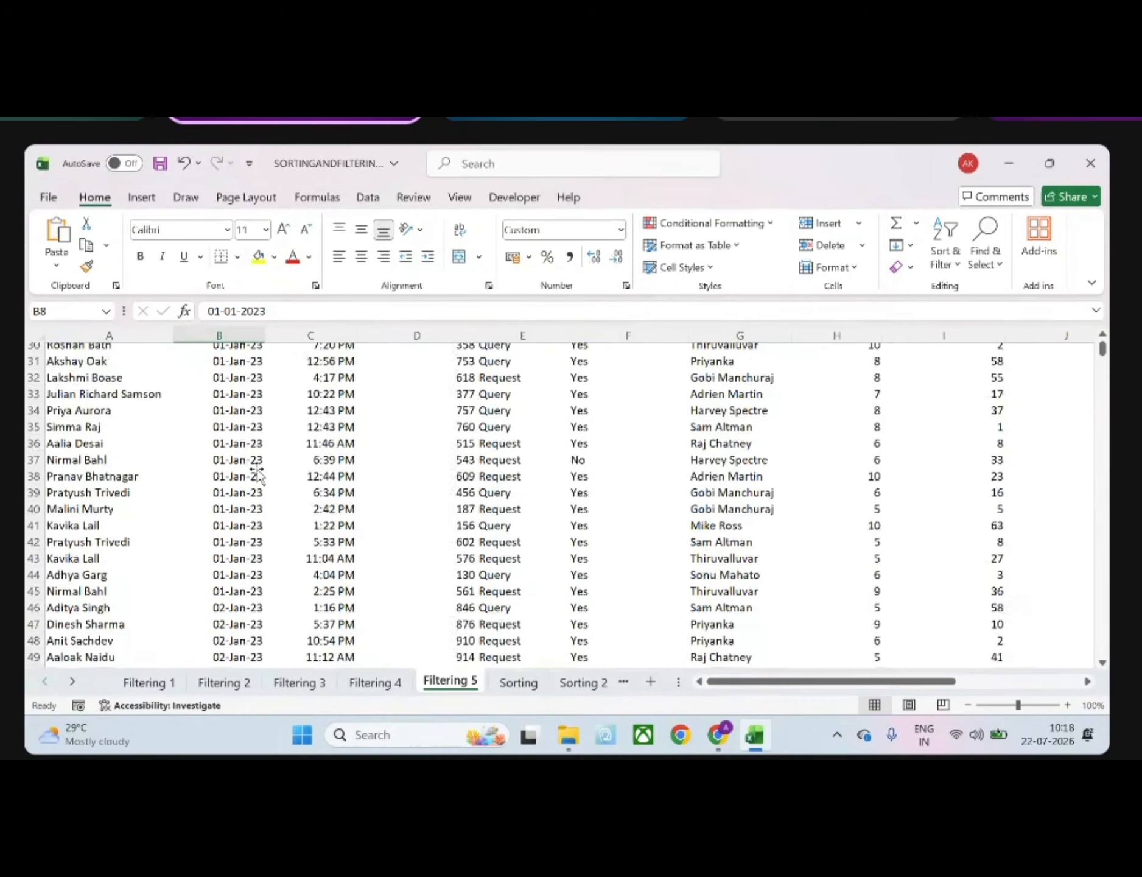
{"action": "scroll", "coordinate": [256, 471], "scroll_direction": "up", "scroll_amount": 10}
{"action": "left_click", "coordinate": [124, 388]}
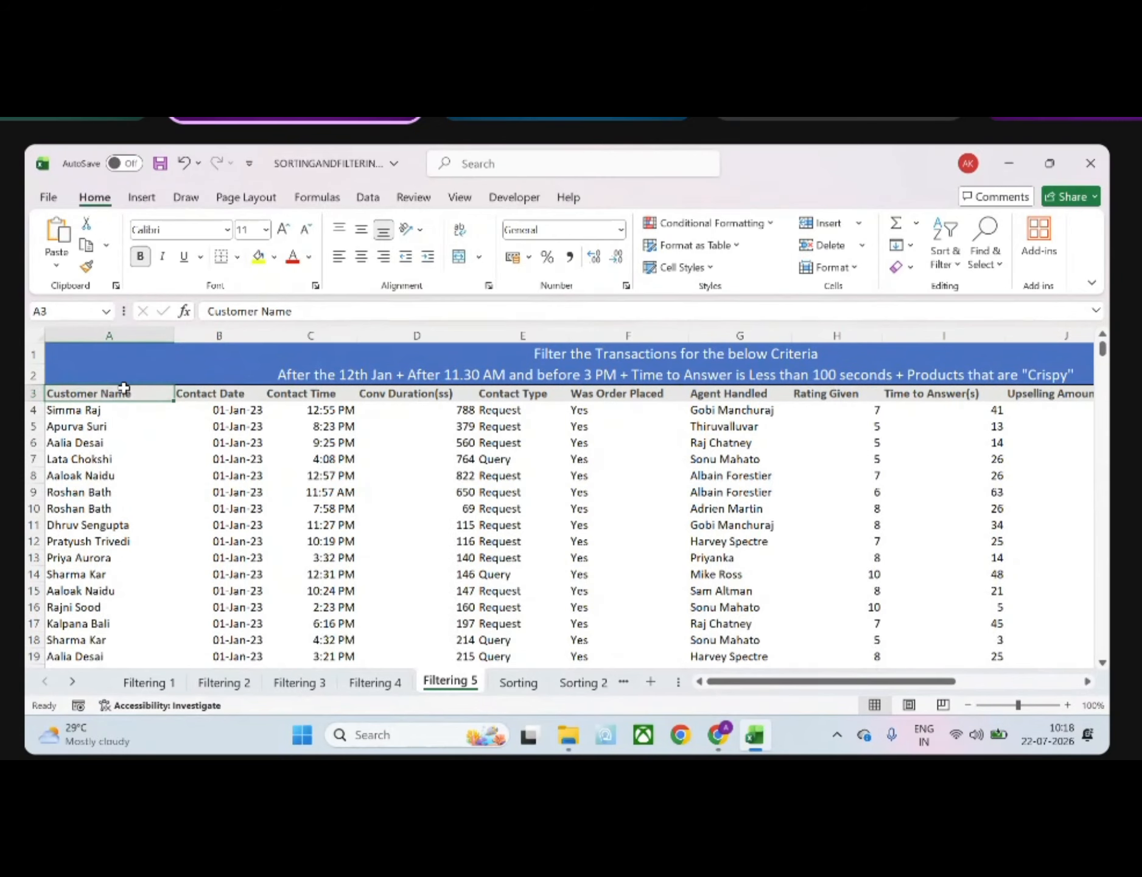
{"action": "key", "text": "ctrl+shift+Right"}
{"action": "key", "text": "ctrl+shift+Down"}
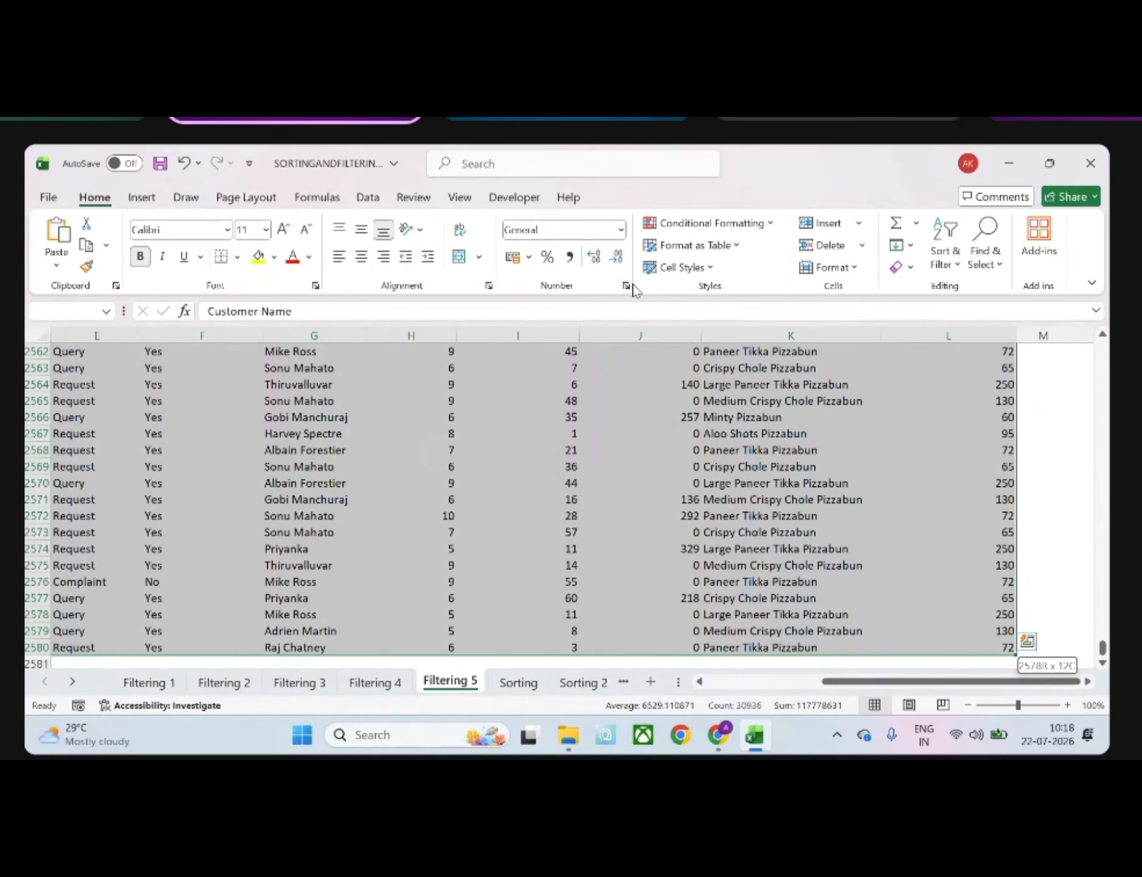
{"action": "left_click", "coordinate": [969, 251]}
{"action": "left_click", "coordinate": [969, 253]}
{"action": "left_click", "coordinate": [955, 256]}
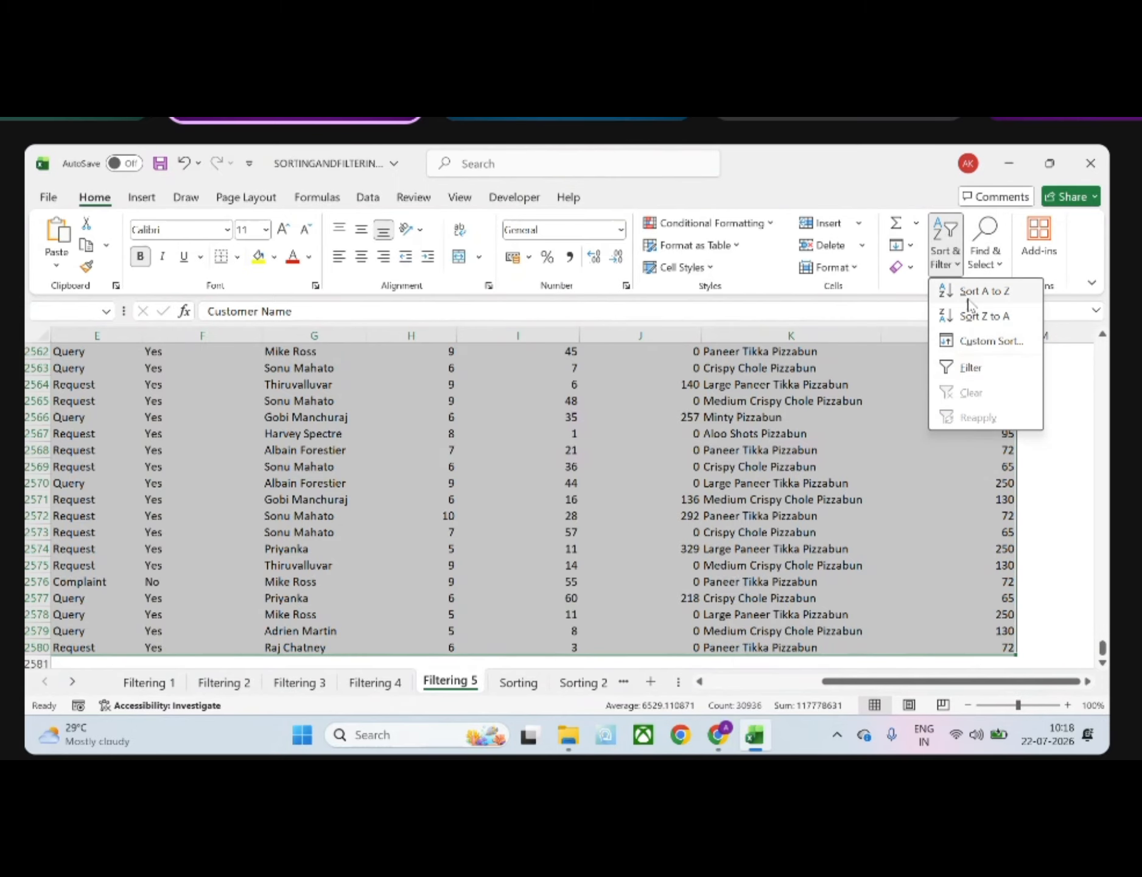
{"action": "left_click", "coordinate": [972, 369]}
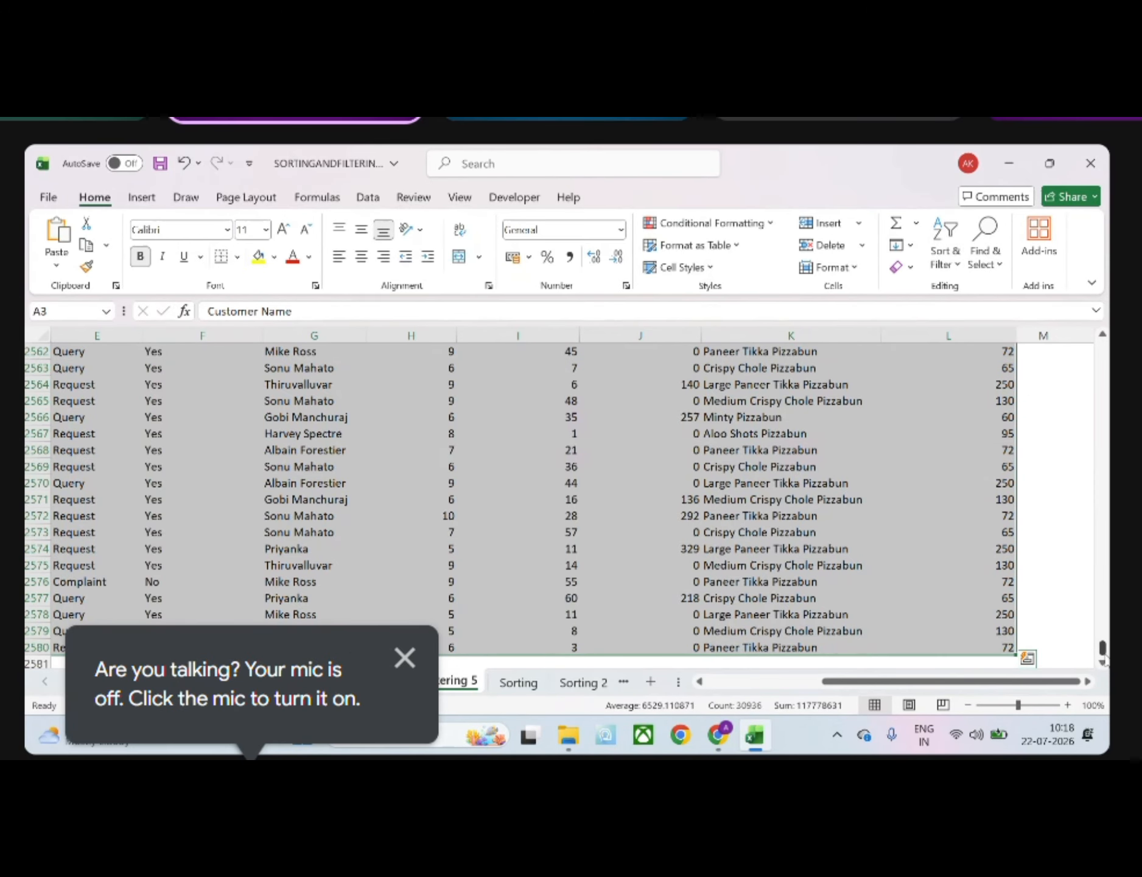
{"action": "left_click_drag", "start_coordinate": [1102, 648], "coordinate": [1044, 316]}
Apply a date filter to Contact Date so that only rows after 12-01-23 are shown
{"action": "left_click", "coordinate": [565, 428]}
{"action": "scroll", "coordinate": [565, 427], "scroll_direction": "left", "scroll_amount": 5}
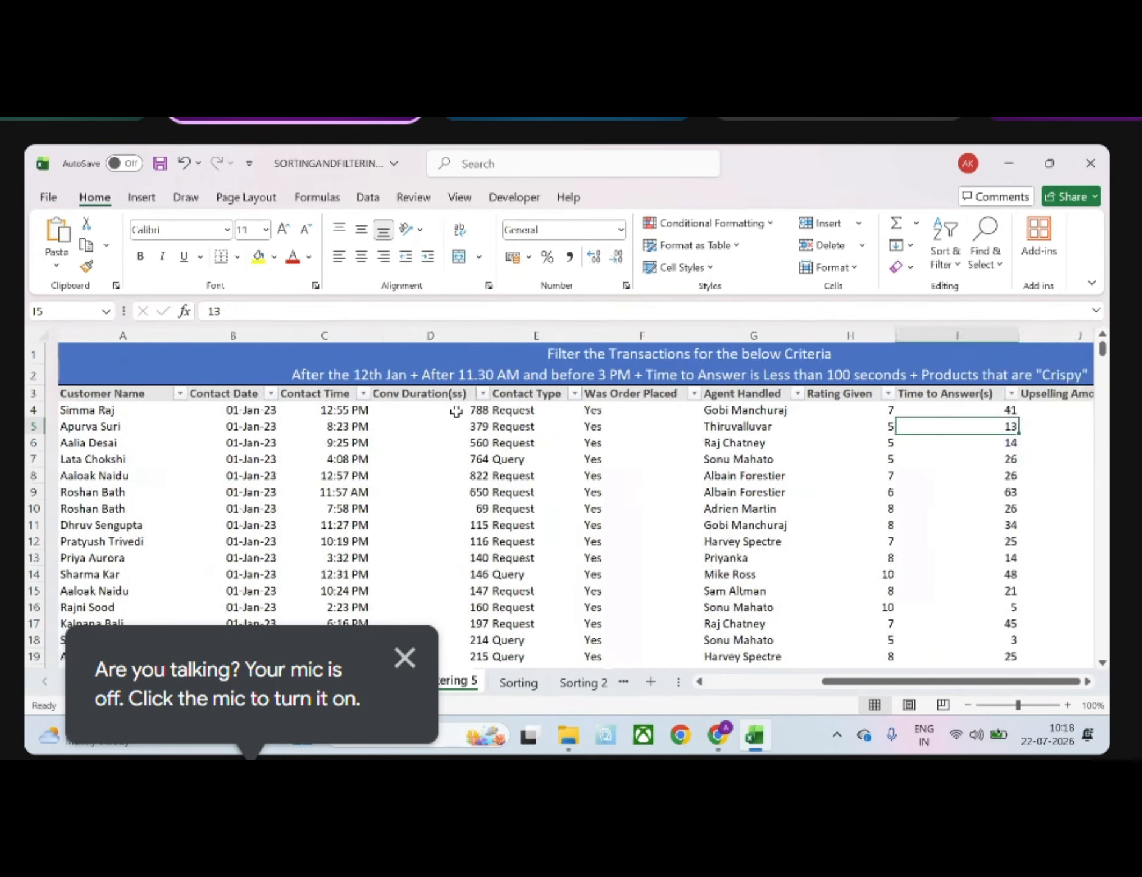
{"action": "left_click", "coordinate": [257, 393]}
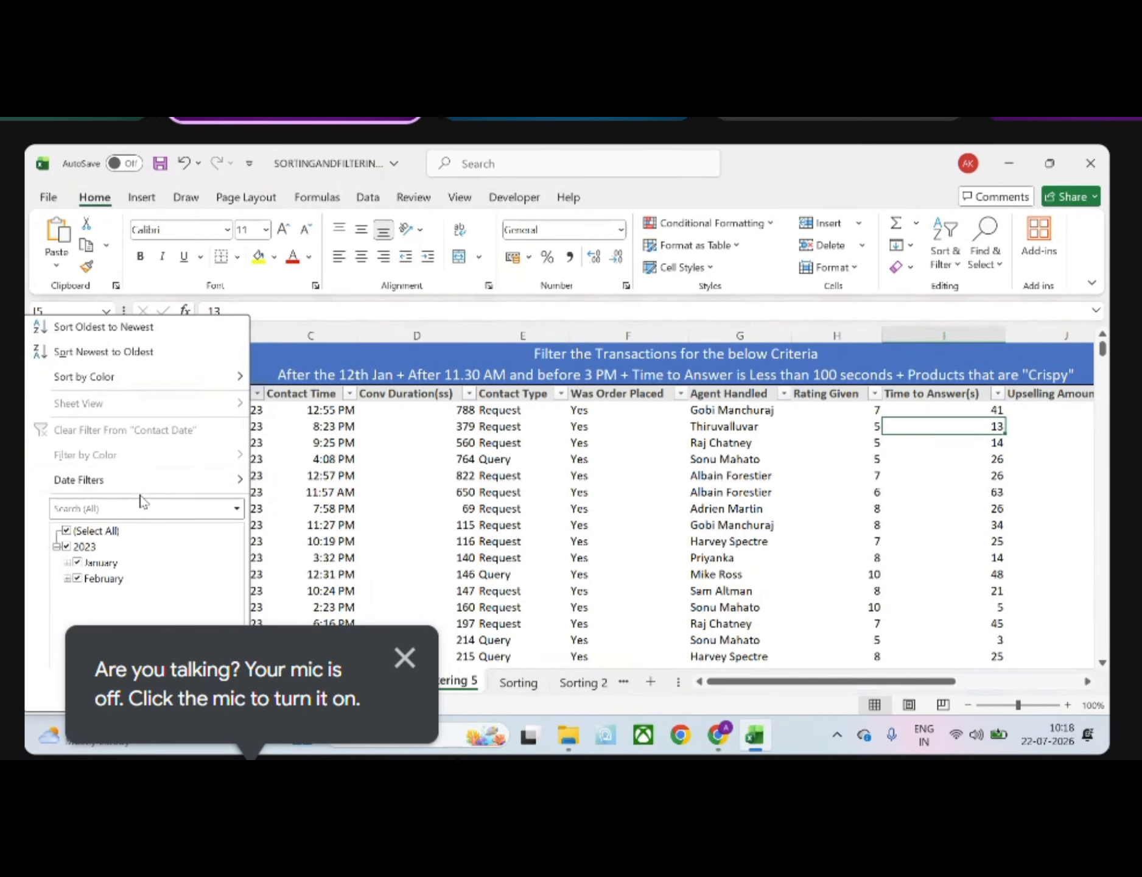
{"action": "mouse_move", "coordinate": [144, 485]}
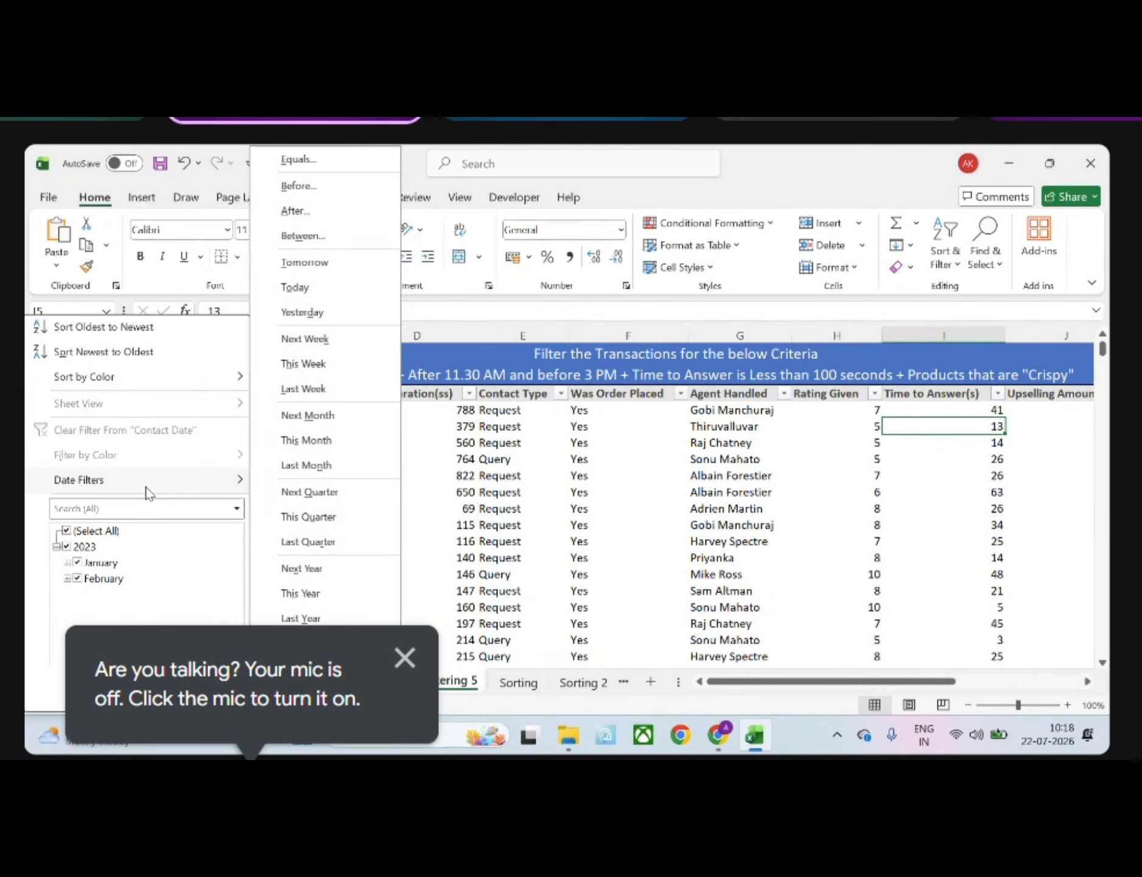
{"action": "left_click", "coordinate": [310, 216]}
{"action": "type", "text": "12"}
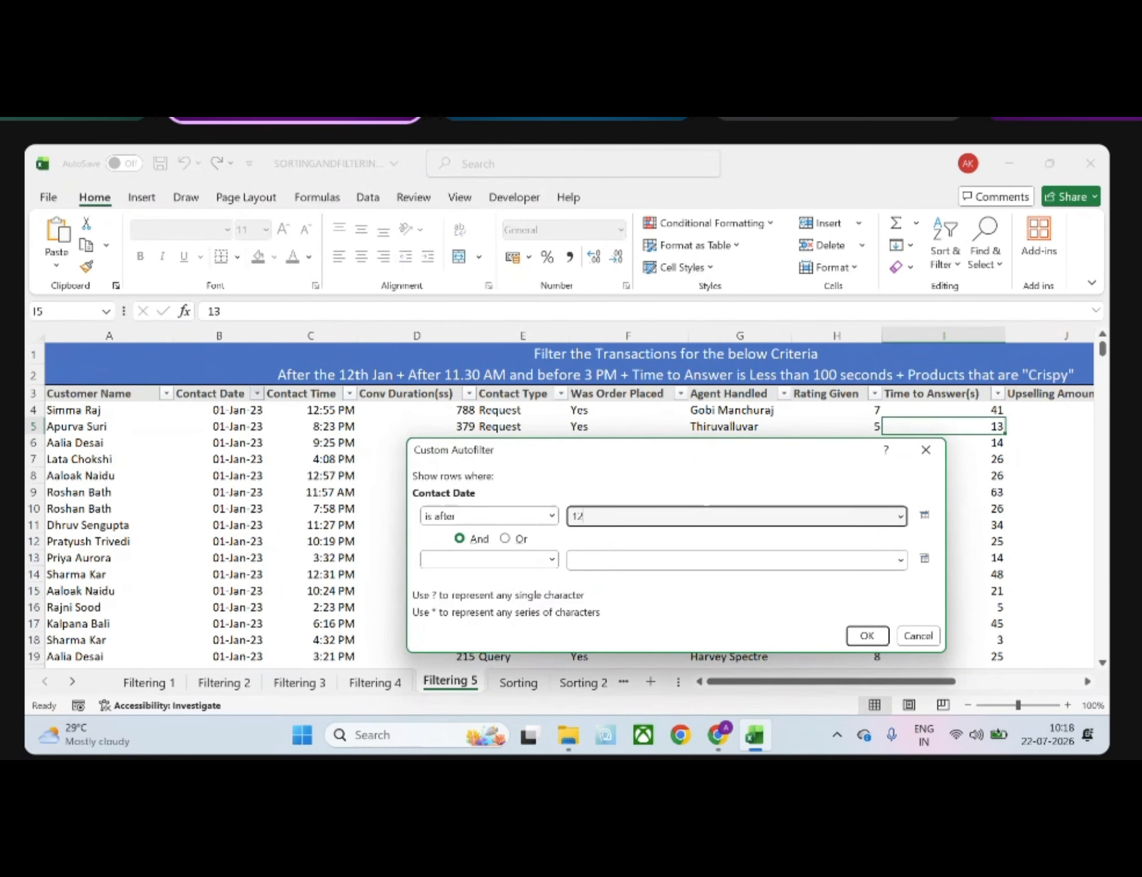
{"action": "type", "text": "-01-23"}
{"action": "key", "text": "Return"}
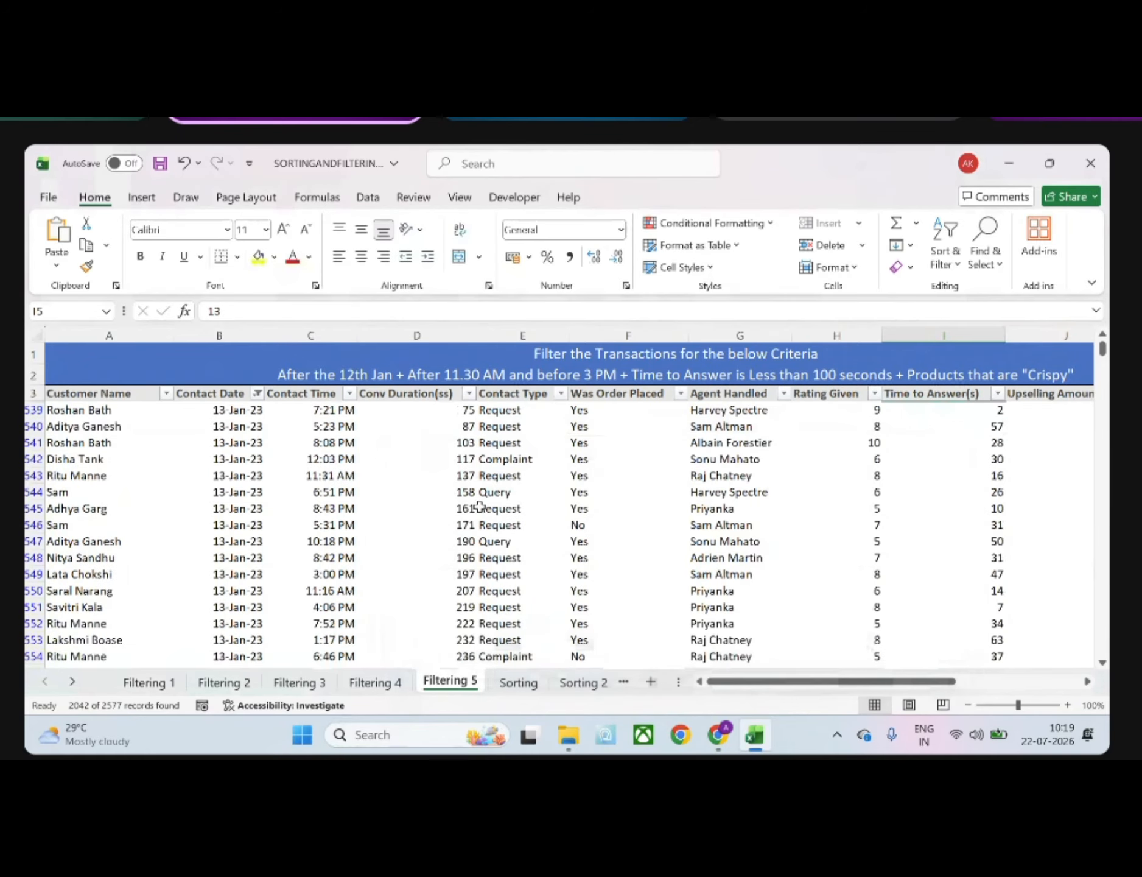
Filter the Contact Time column to show only times between 11:30 AM and 03:00 PM
{"action": "left_click", "coordinate": [350, 394]}
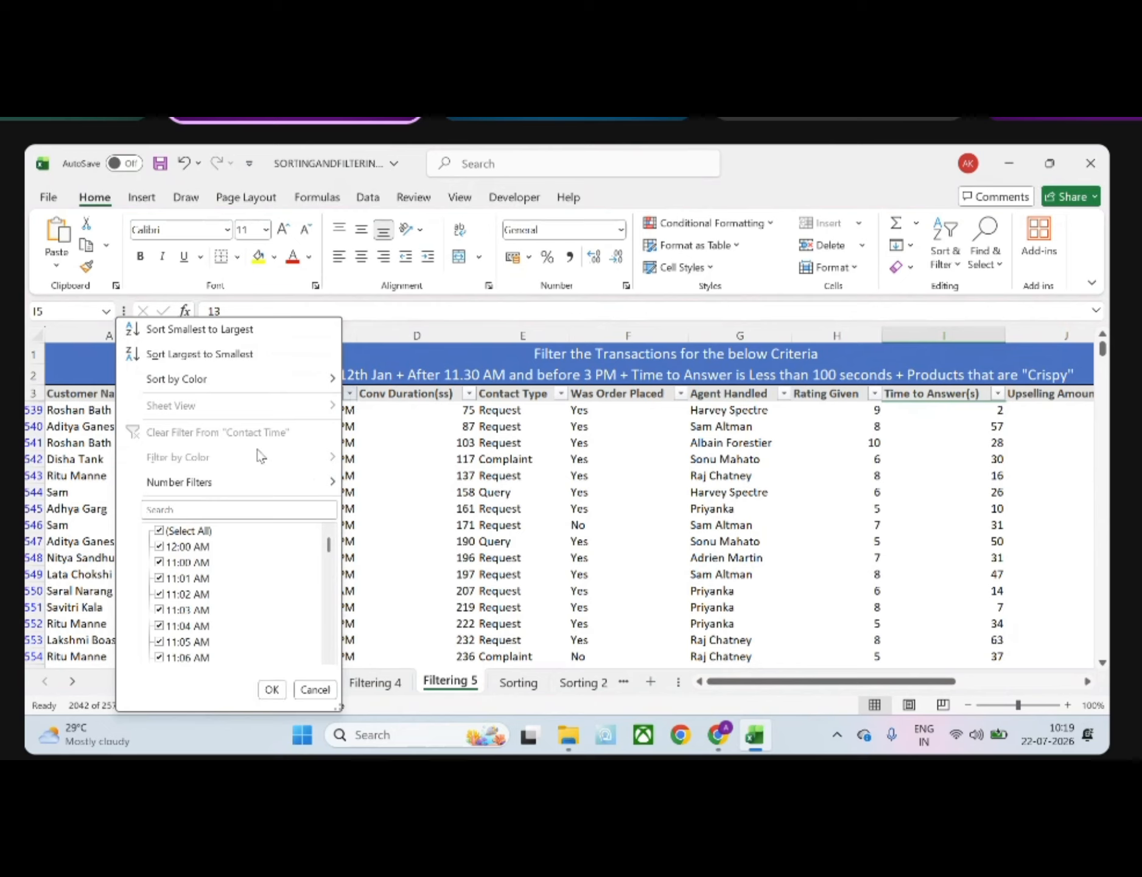
{"action": "mouse_move", "coordinate": [232, 483]}
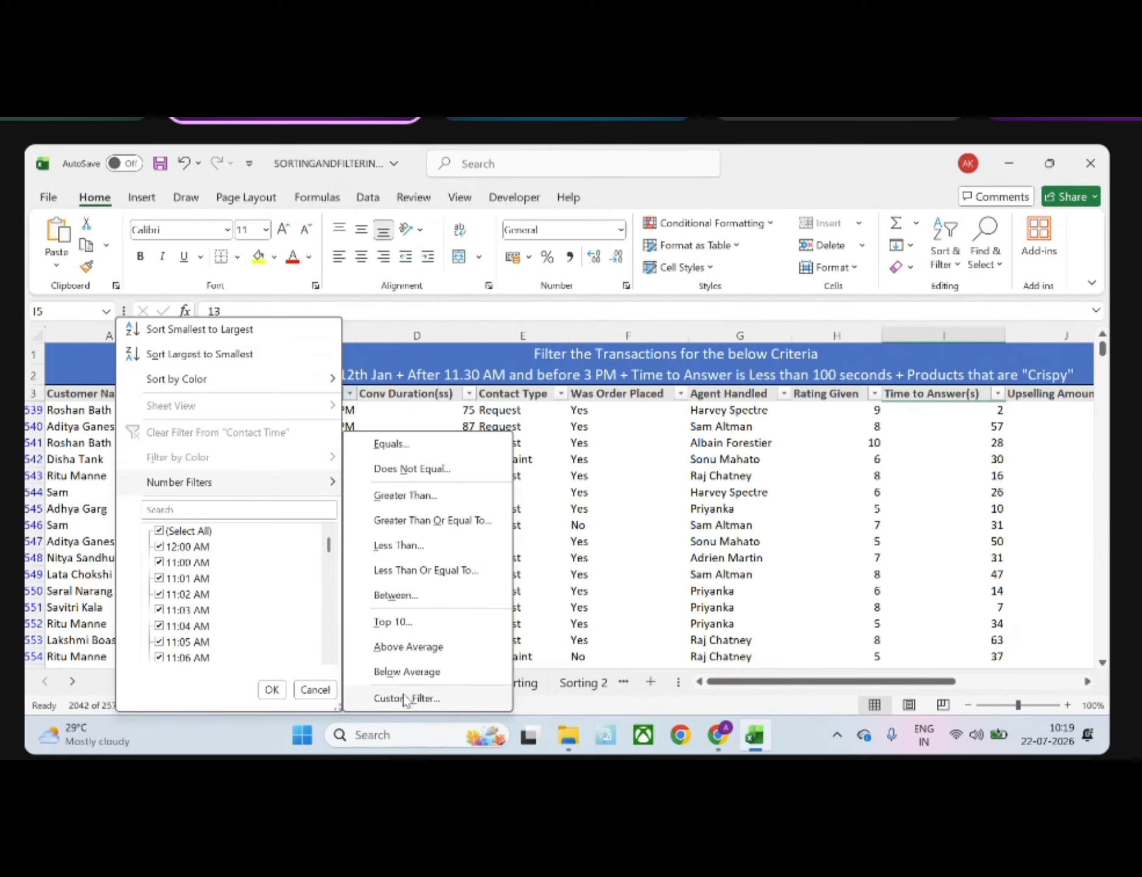
{"action": "left_click", "coordinate": [396, 595]}
{"action": "left_click_drag", "start_coordinate": [603, 461], "coordinate": [684, 393]}
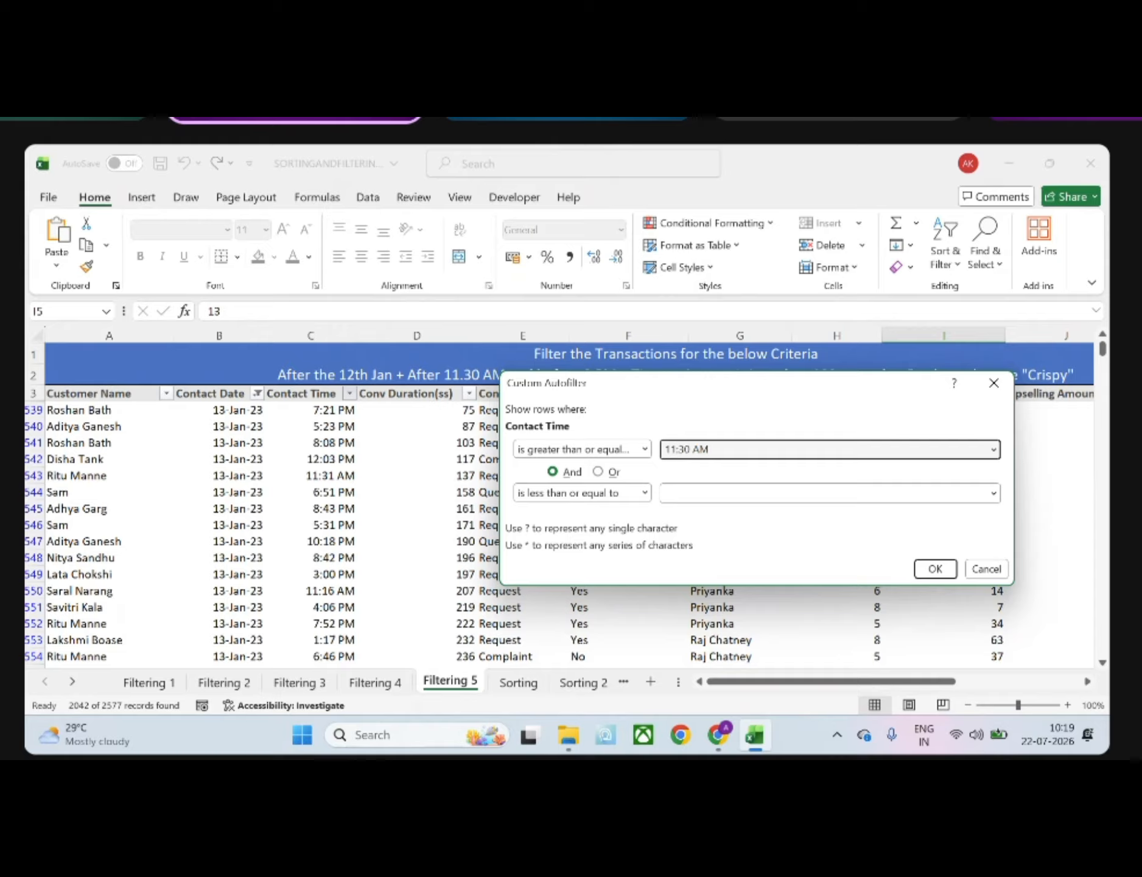
{"action": "left_click", "coordinate": [724, 494]}
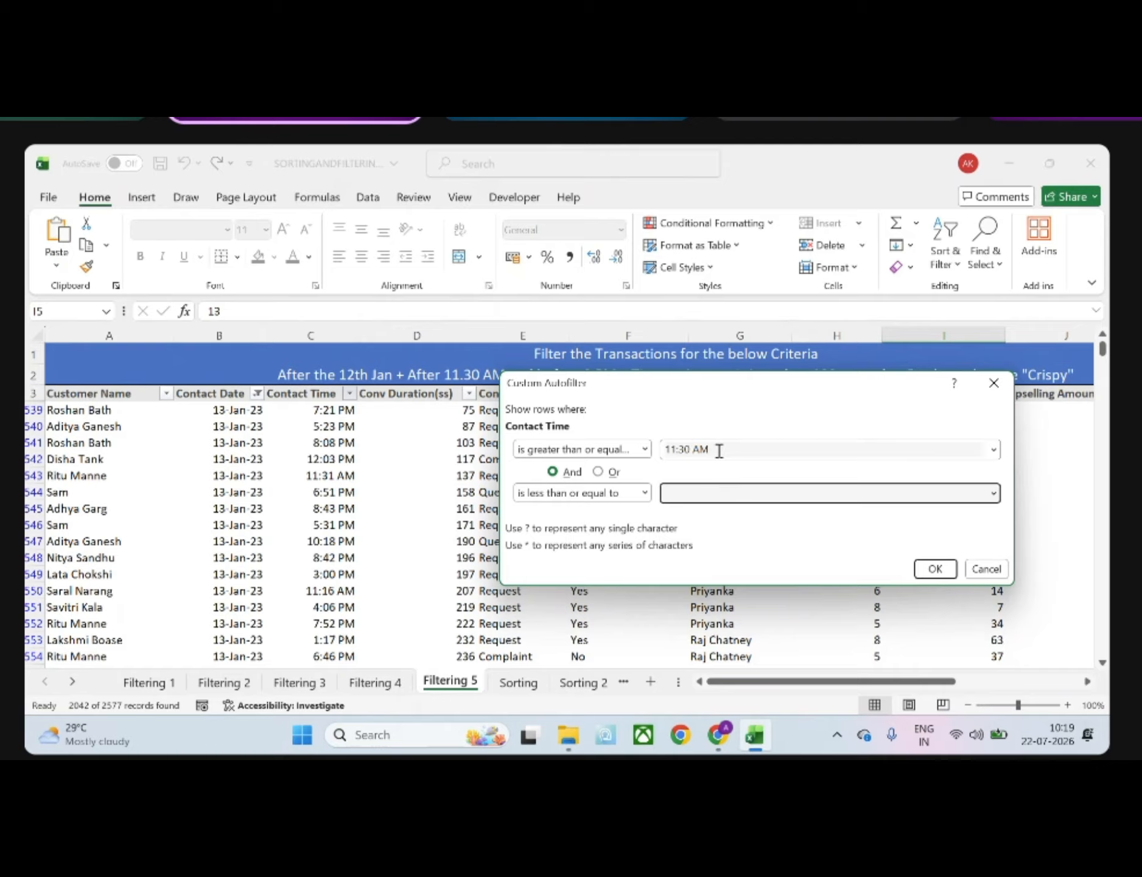
{"action": "left_click_drag", "start_coordinate": [692, 391], "coordinate": [631, 434]}
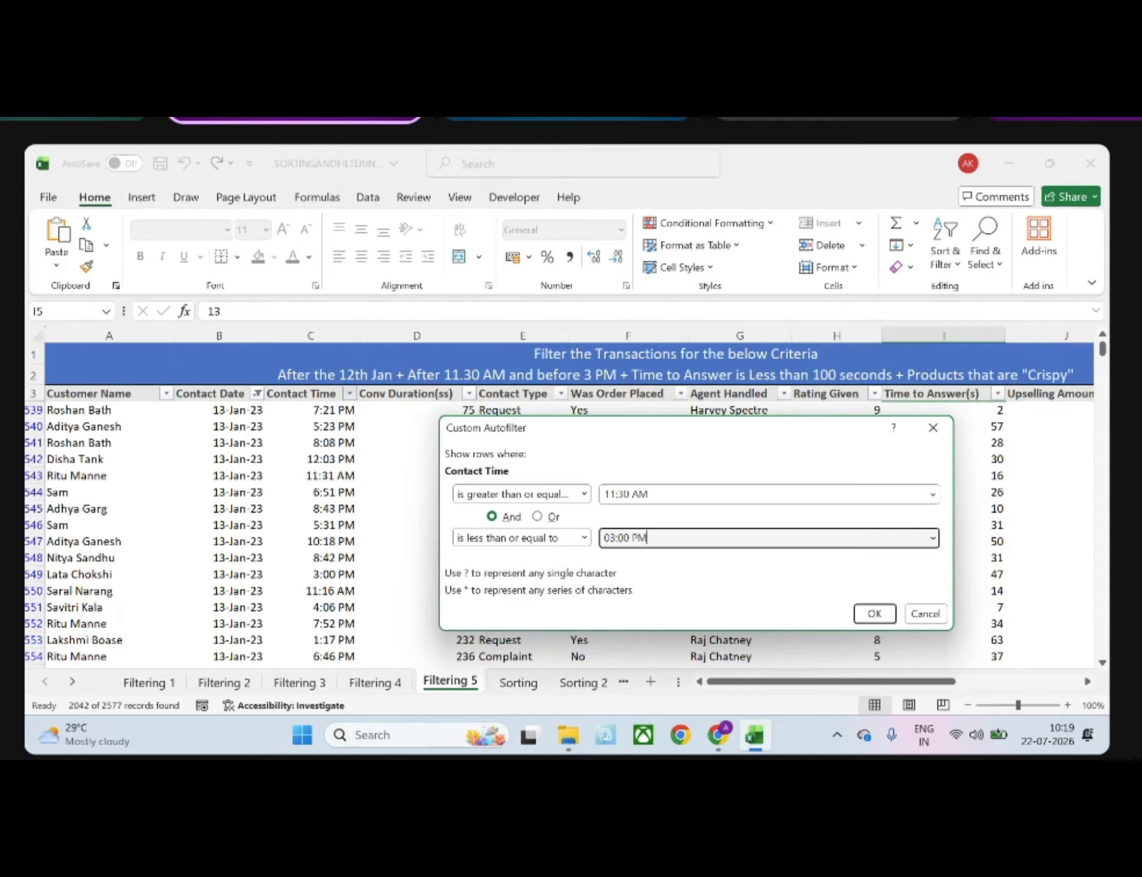
{"action": "left_click", "coordinate": [874, 614]}
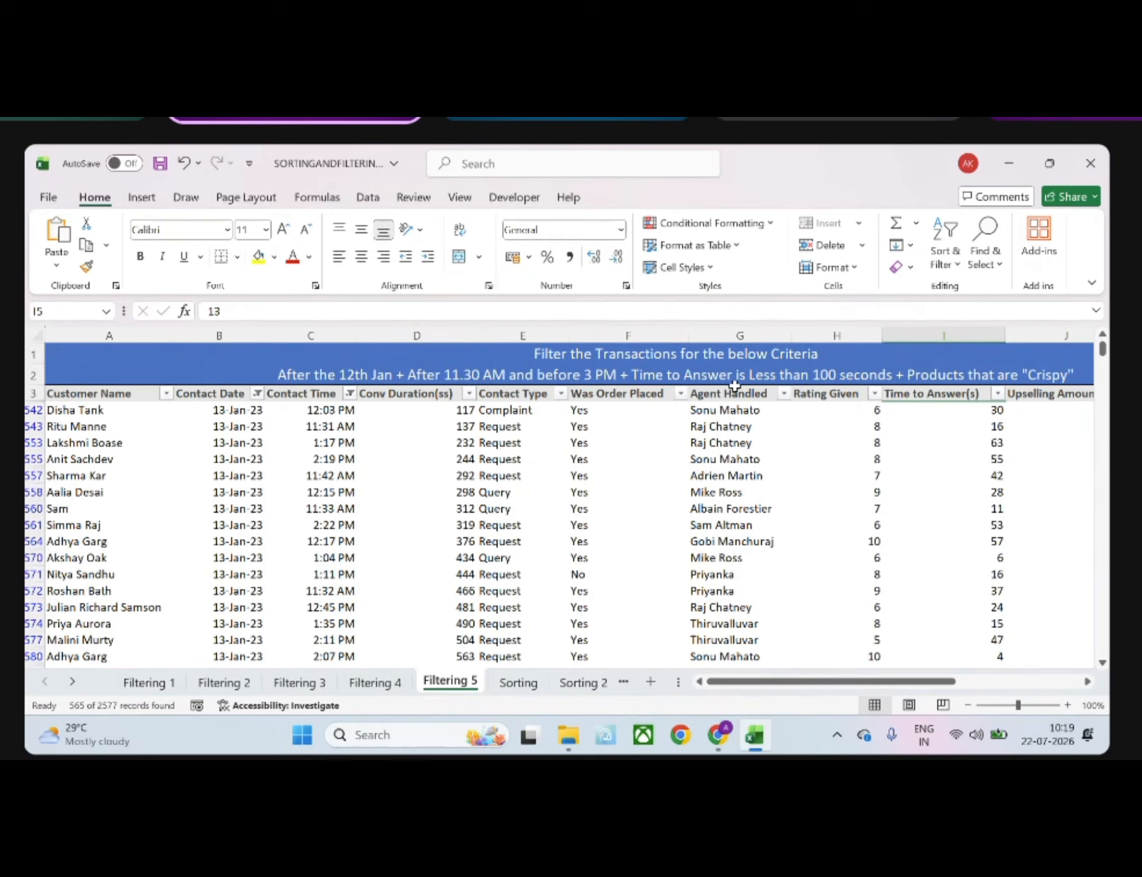
Filter the Time to Answer(s) column to values less than 100 and look over the remaining rows
{"action": "scroll", "coordinate": [931, 458], "scroll_direction": "right", "scroll_amount": 2}
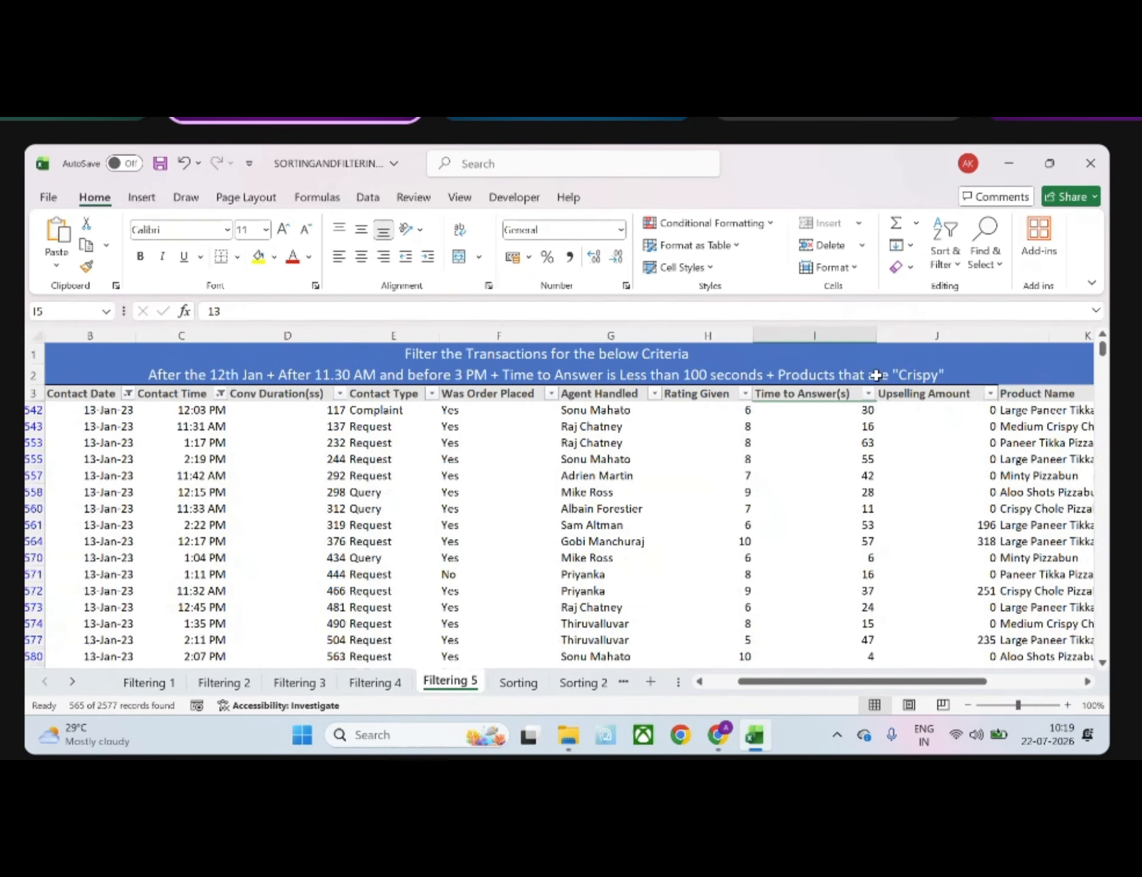
{"action": "left_click", "coordinate": [869, 394]}
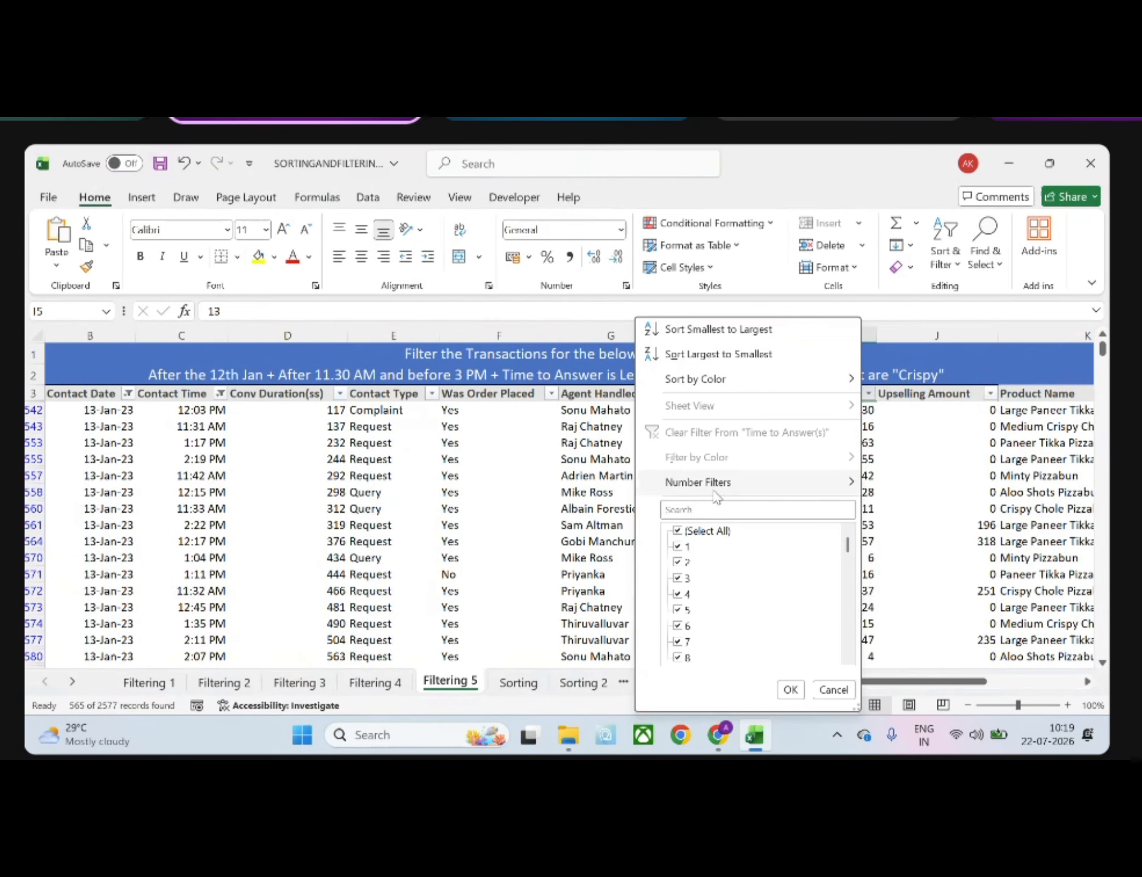
{"action": "left_click", "coordinate": [772, 481]}
{"action": "left_click", "coordinate": [918, 545]}
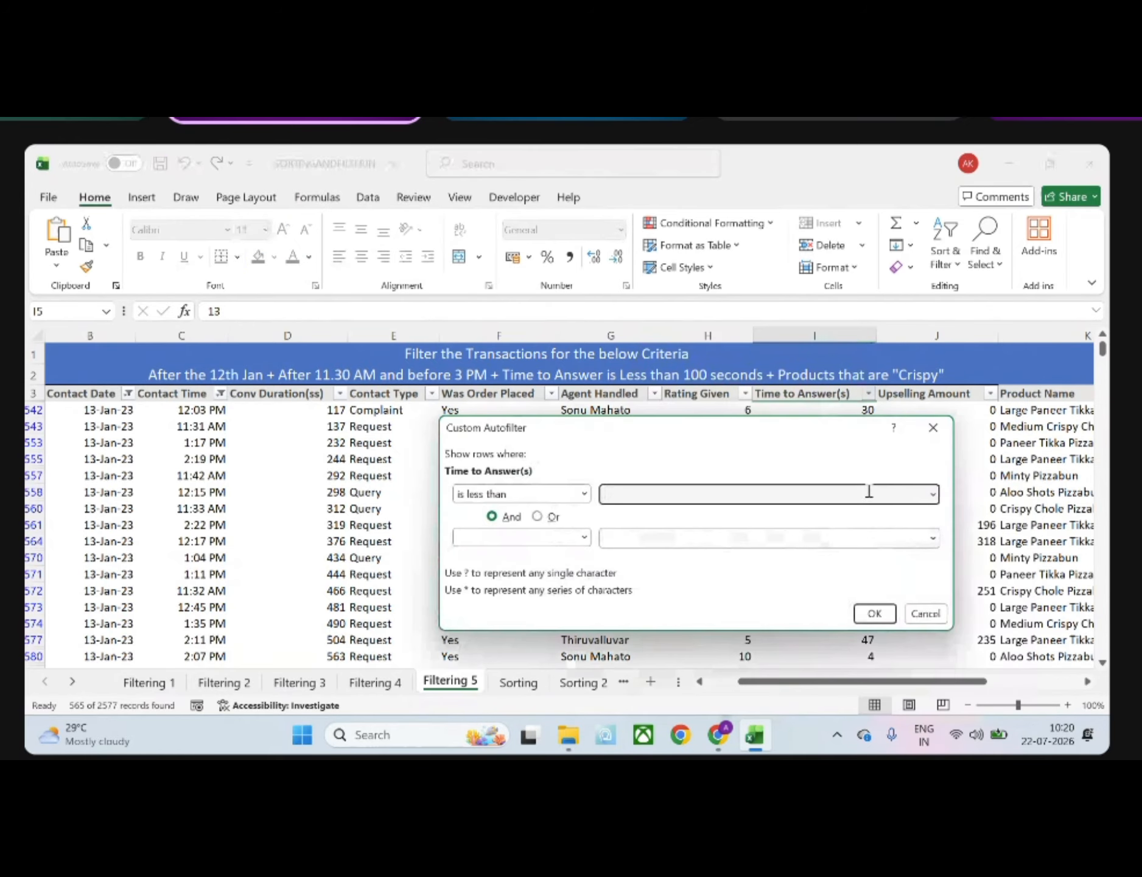
{"action": "type", "text": "100"}
{"action": "key", "text": "Return"}
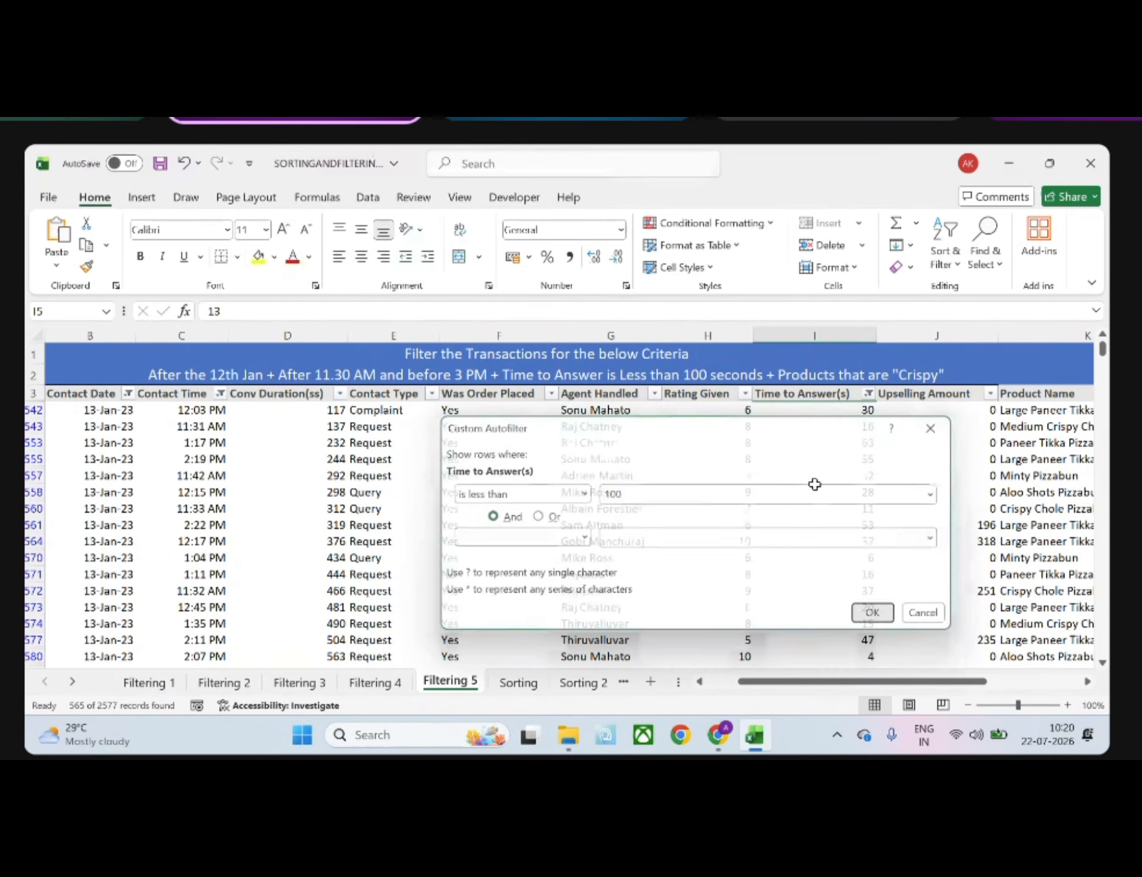
{"action": "scroll", "coordinate": [815, 484], "scroll_direction": "down", "scroll_amount": 5}
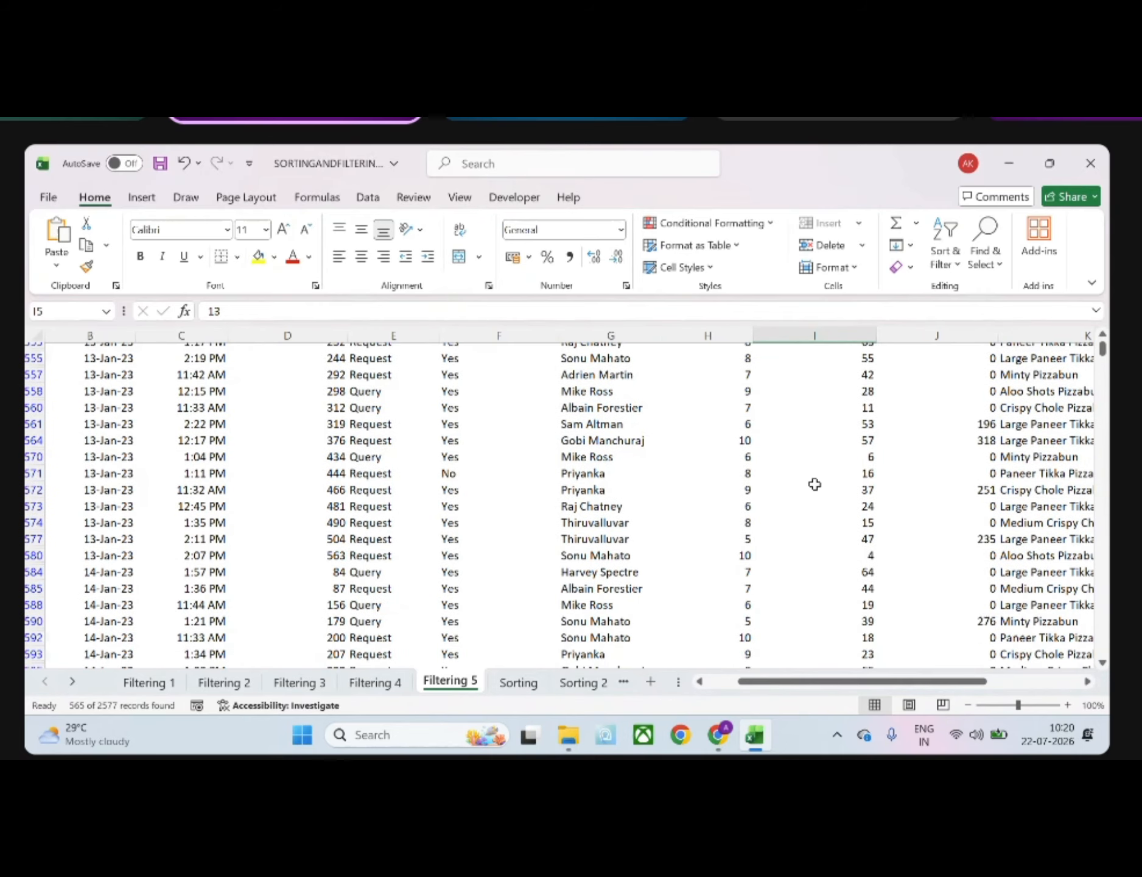
{"action": "scroll", "coordinate": [815, 484], "scroll_direction": "down", "scroll_amount": 20}
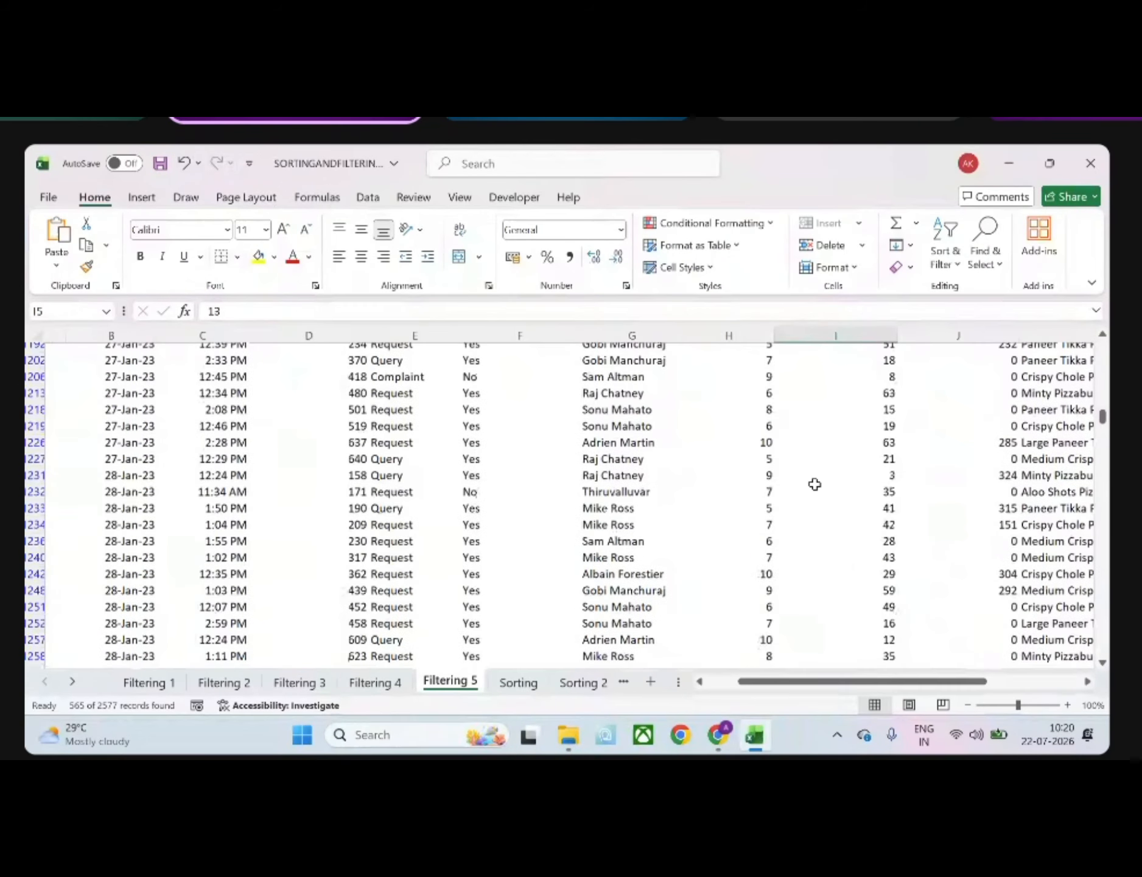
{"action": "scroll", "coordinate": [814, 484], "scroll_direction": "up", "scroll_amount": 20}
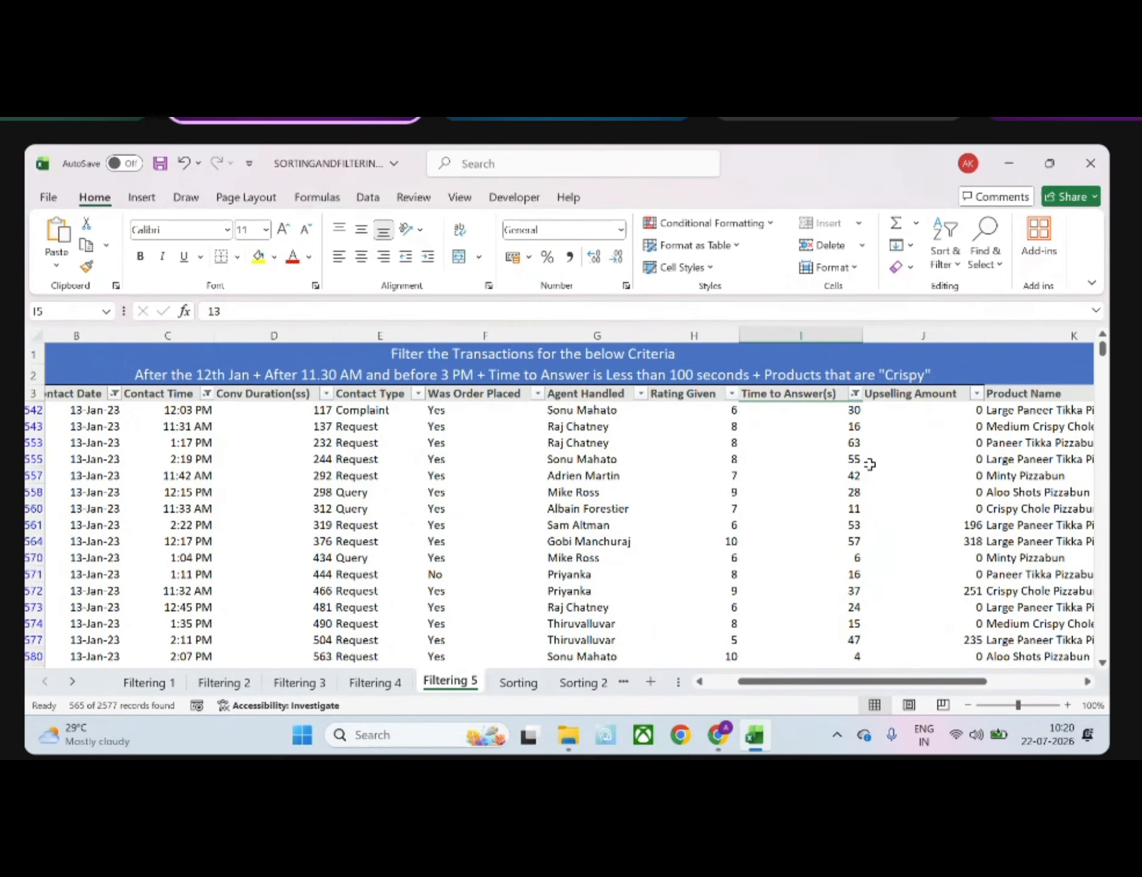
Filter the Product Name column to names containing "cri" and review the remaining transactions
{"action": "scroll", "coordinate": [871, 462], "scroll_direction": "right", "scroll_amount": 3}
{"action": "left_click", "coordinate": [867, 395]}
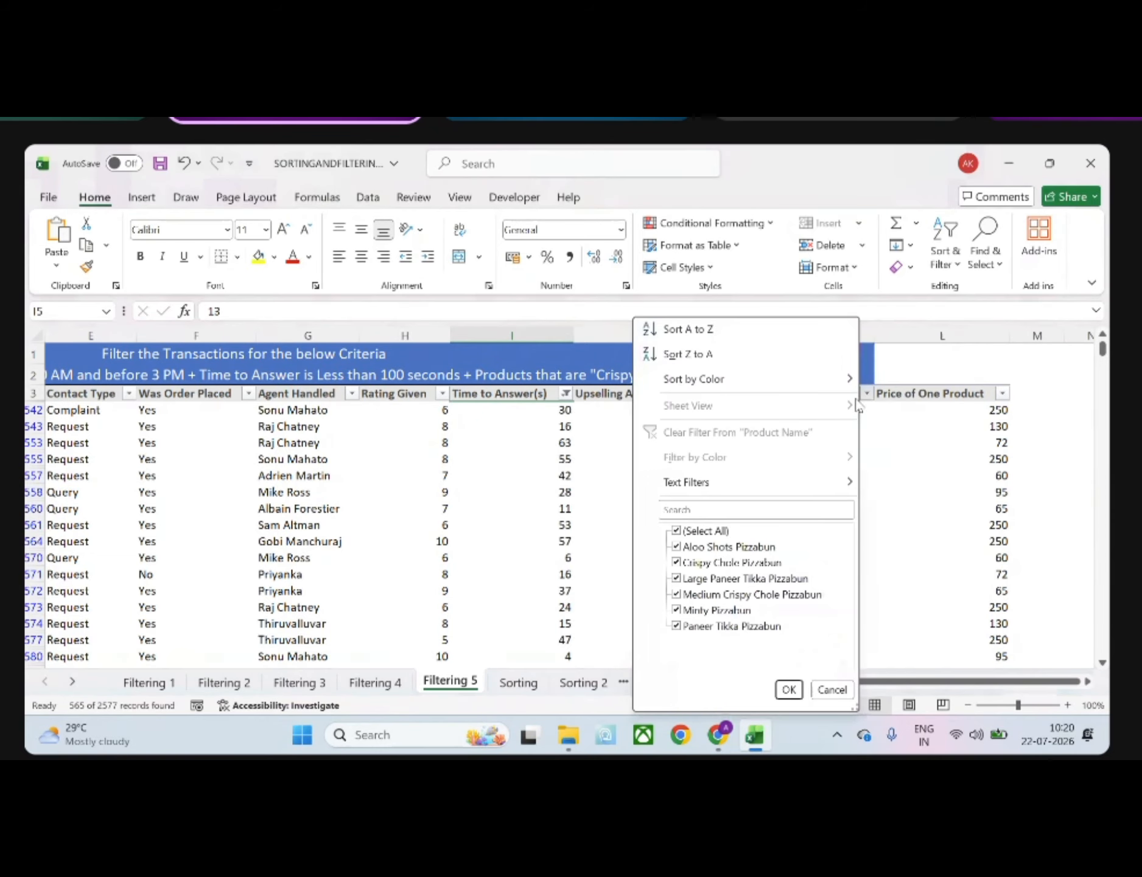
{"action": "mouse_move", "coordinate": [759, 490]}
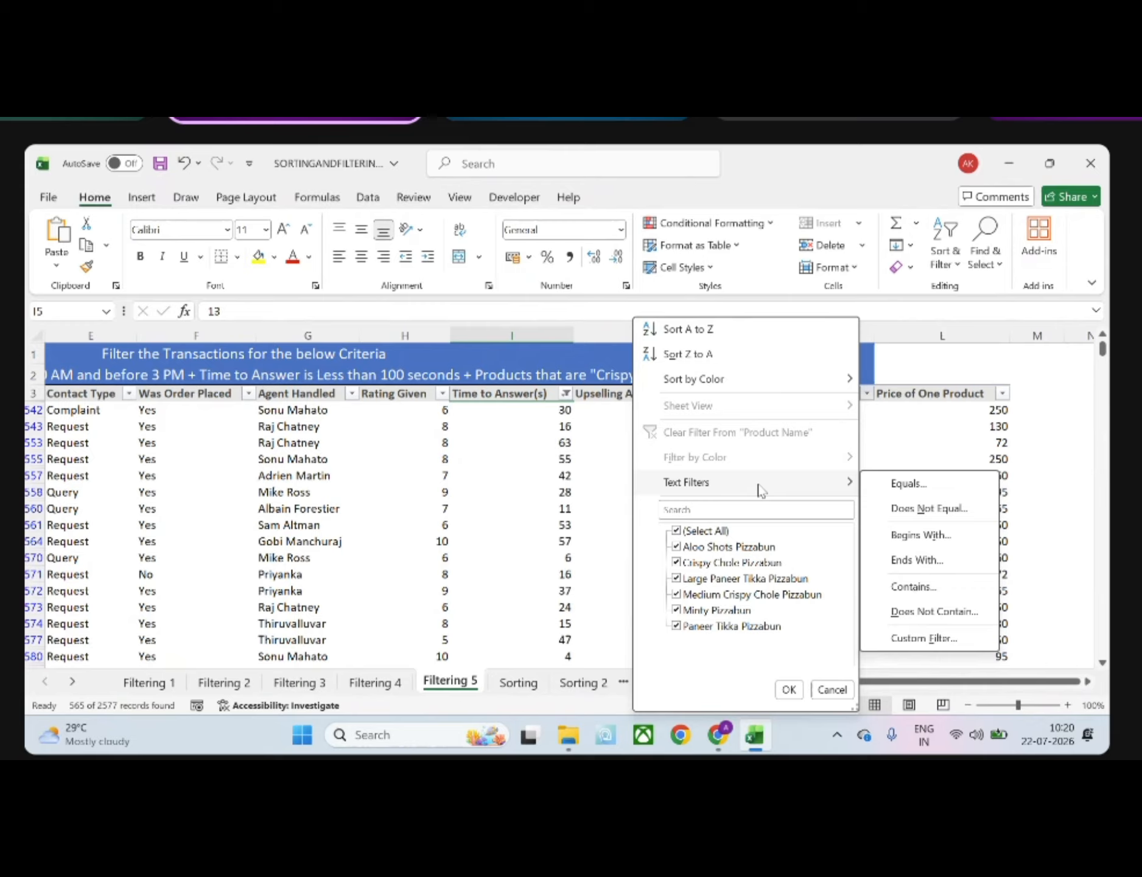
{"action": "left_click", "coordinate": [930, 588]}
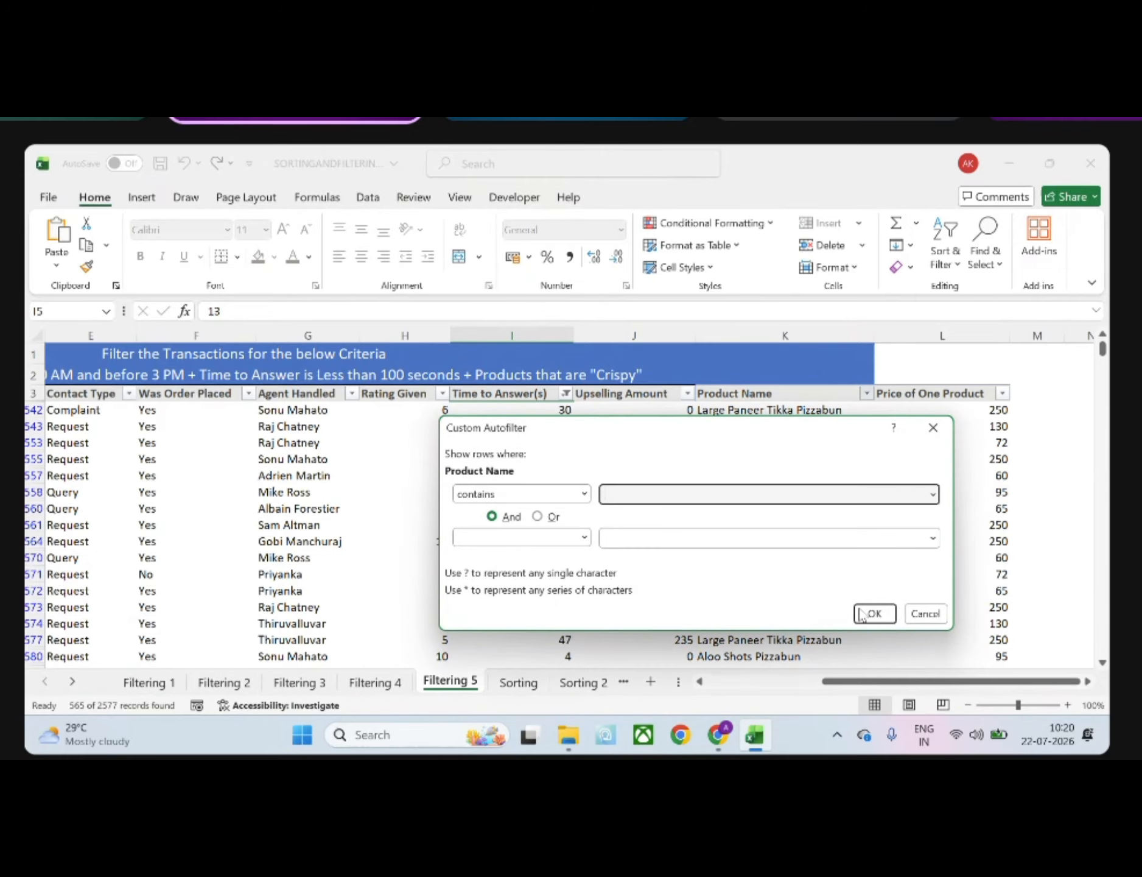
{"action": "type", "text": "crispy"}
{"action": "key", "text": "Return"}
{"action": "scroll", "coordinate": [671, 555], "scroll_direction": "down", "scroll_amount": 10}
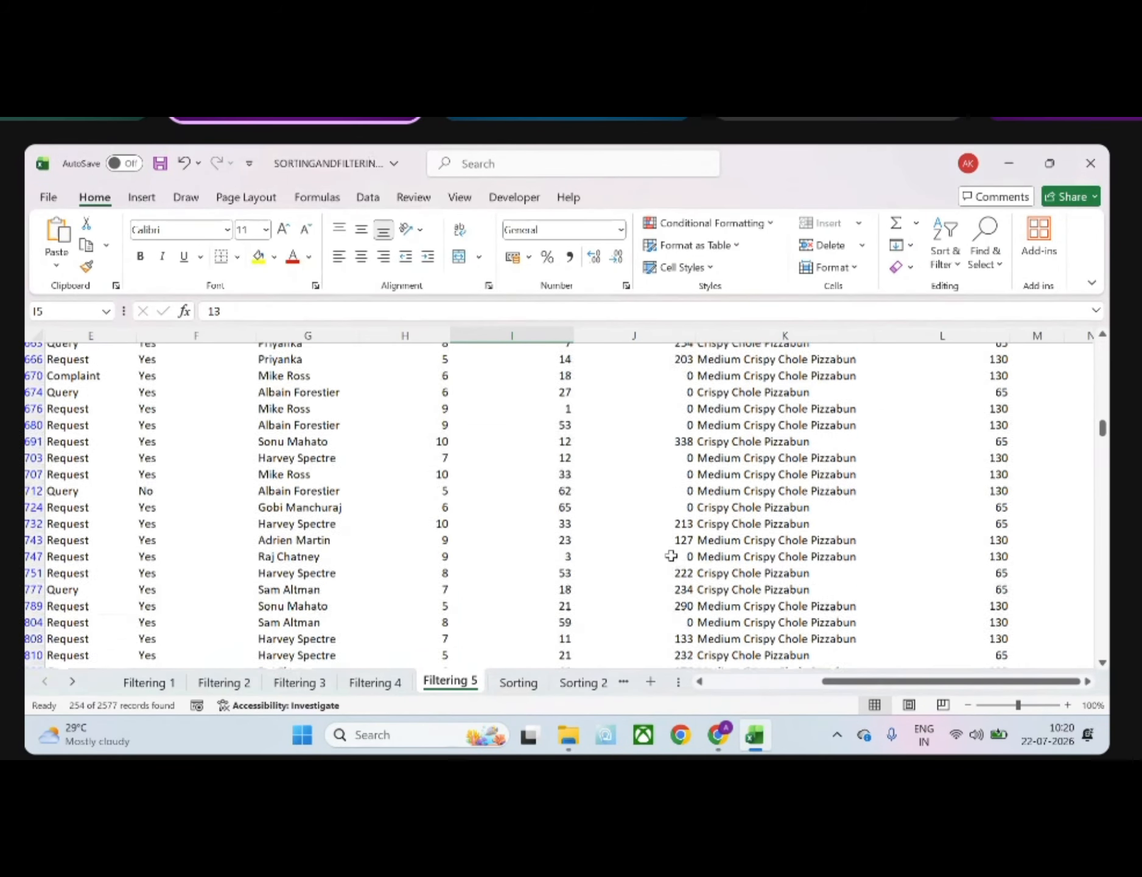
{"action": "scroll", "coordinate": [671, 555], "scroll_direction": "down", "scroll_amount": 20}
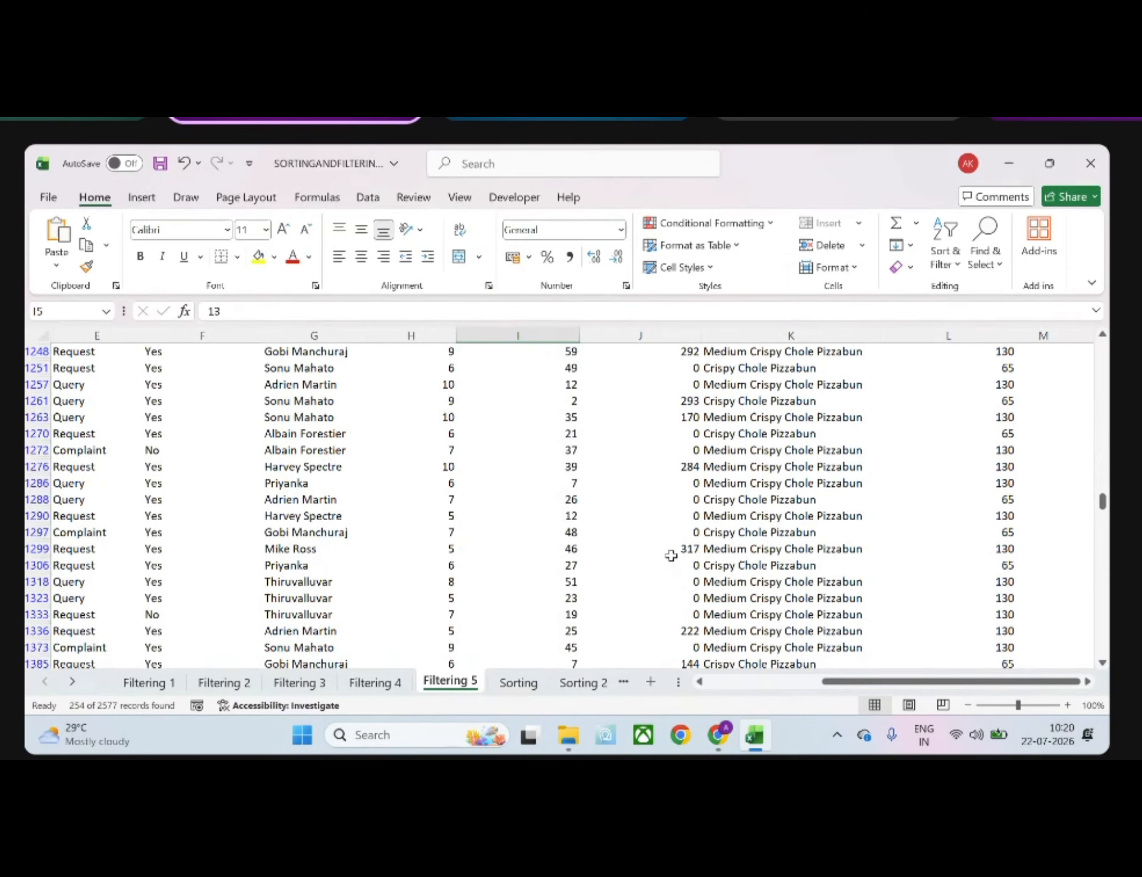
{"action": "scroll", "coordinate": [671, 555], "scroll_direction": "left", "scroll_amount": 5}
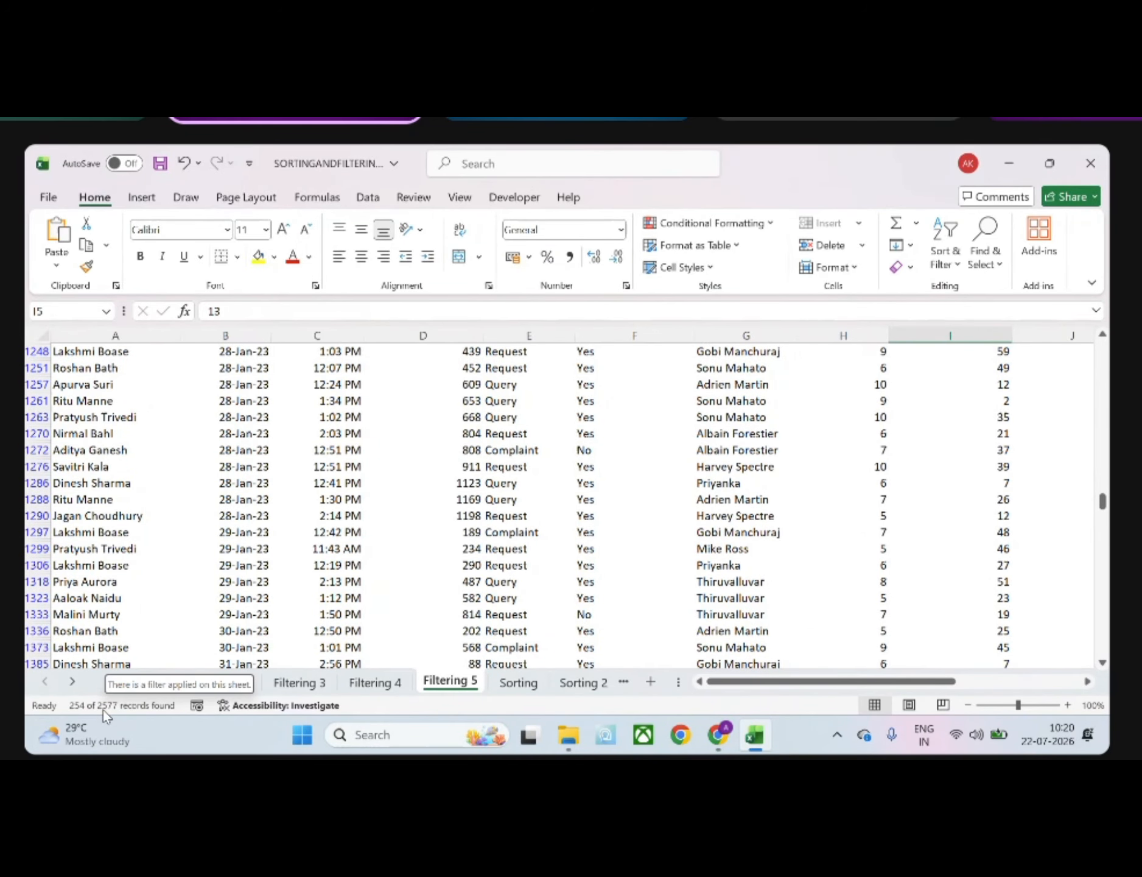
{"action": "mouse_move", "coordinate": [76, 732]}
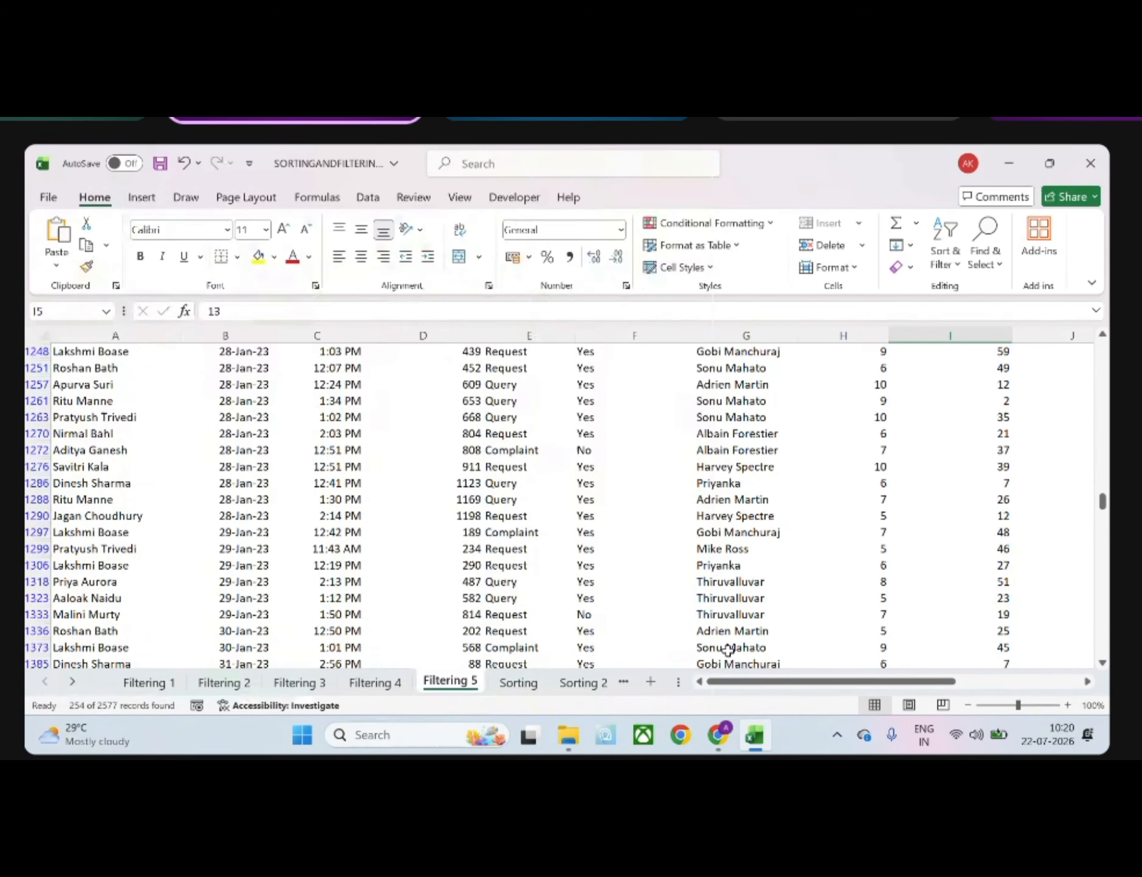
{"action": "scroll", "coordinate": [728, 649], "scroll_direction": "up", "scroll_amount": 20}
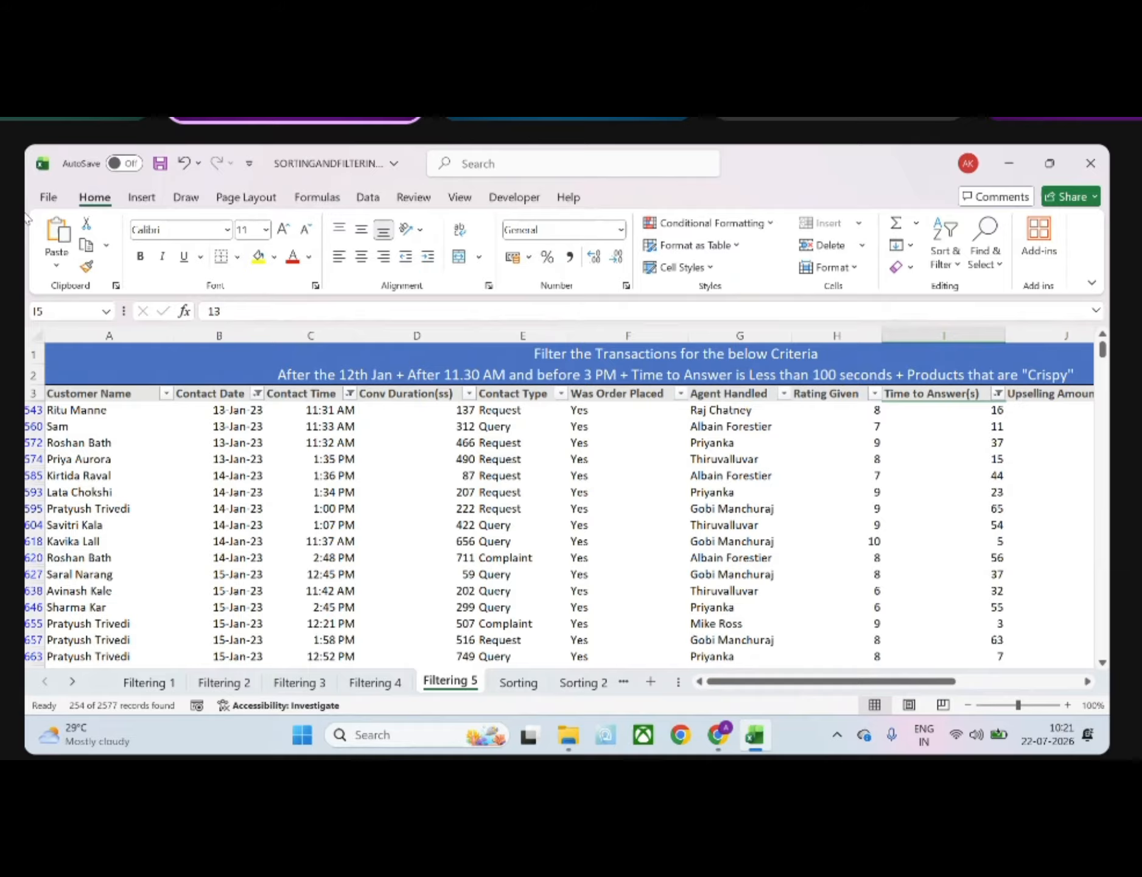
Reopen the Contact Time between filter and re-enter 11:30 AM as its lower limit
{"action": "left_click", "coordinate": [350, 393]}
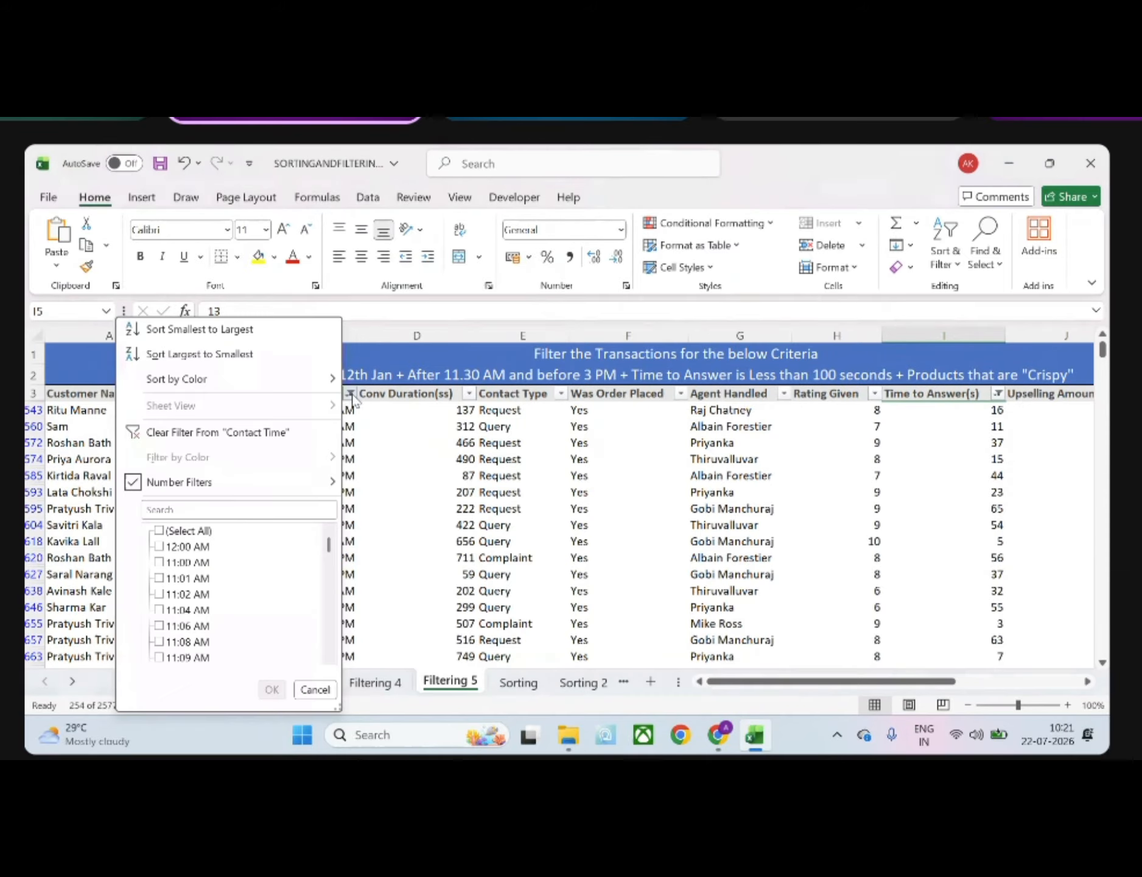
{"action": "mouse_move", "coordinate": [268, 487]}
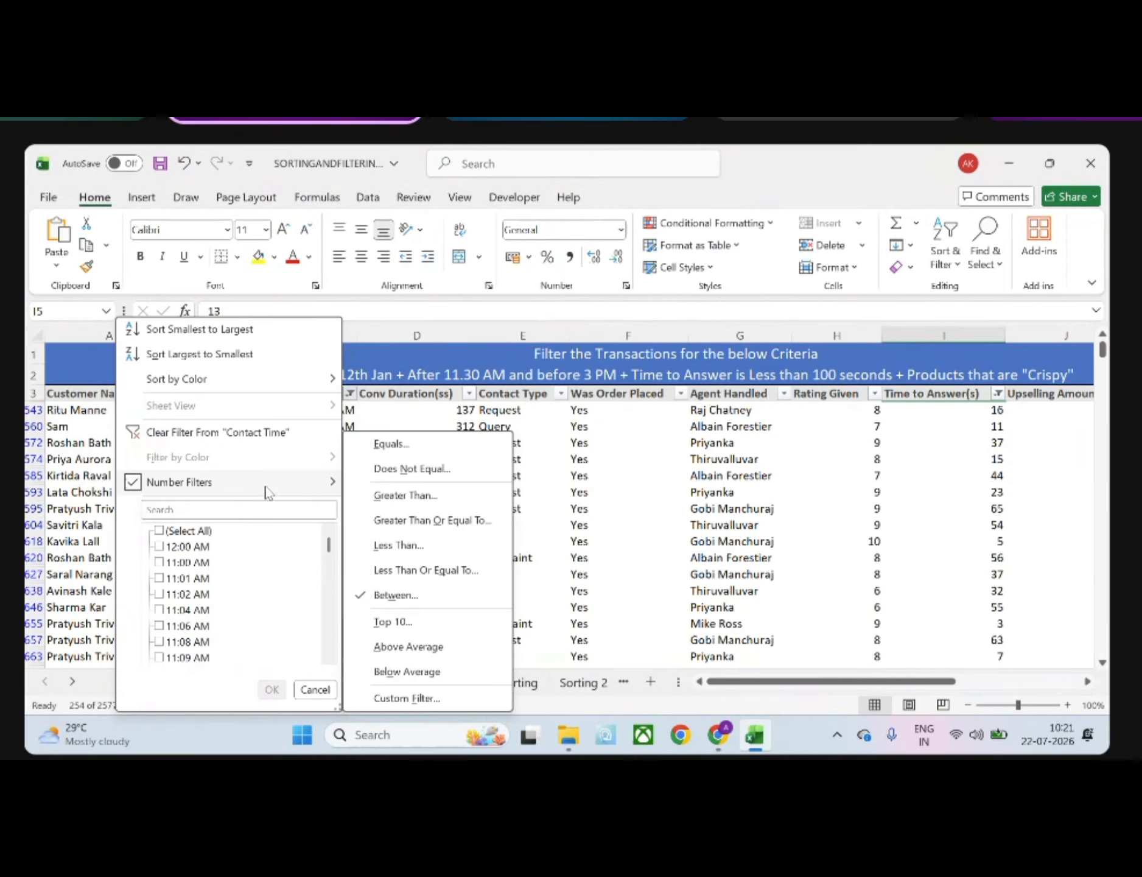
{"action": "left_click", "coordinate": [397, 600]}
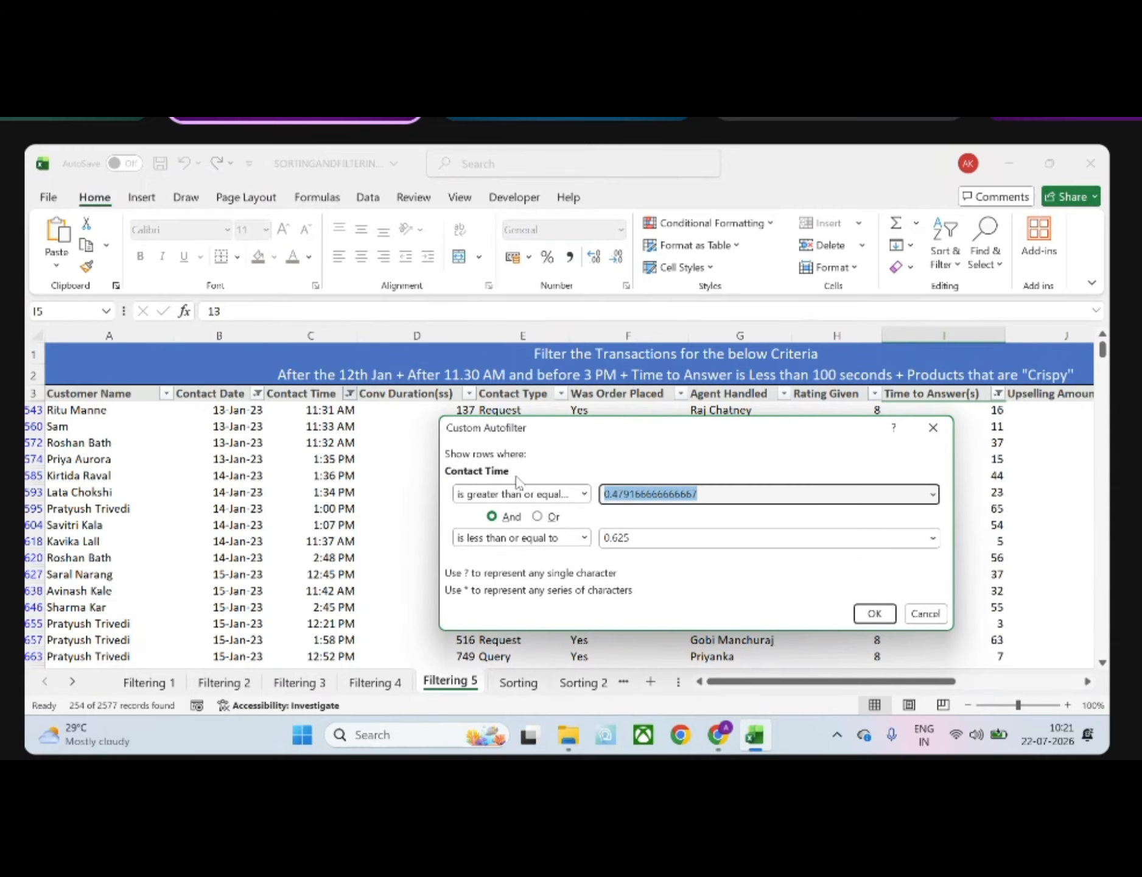
{"action": "key", "text": "BackSpace"}
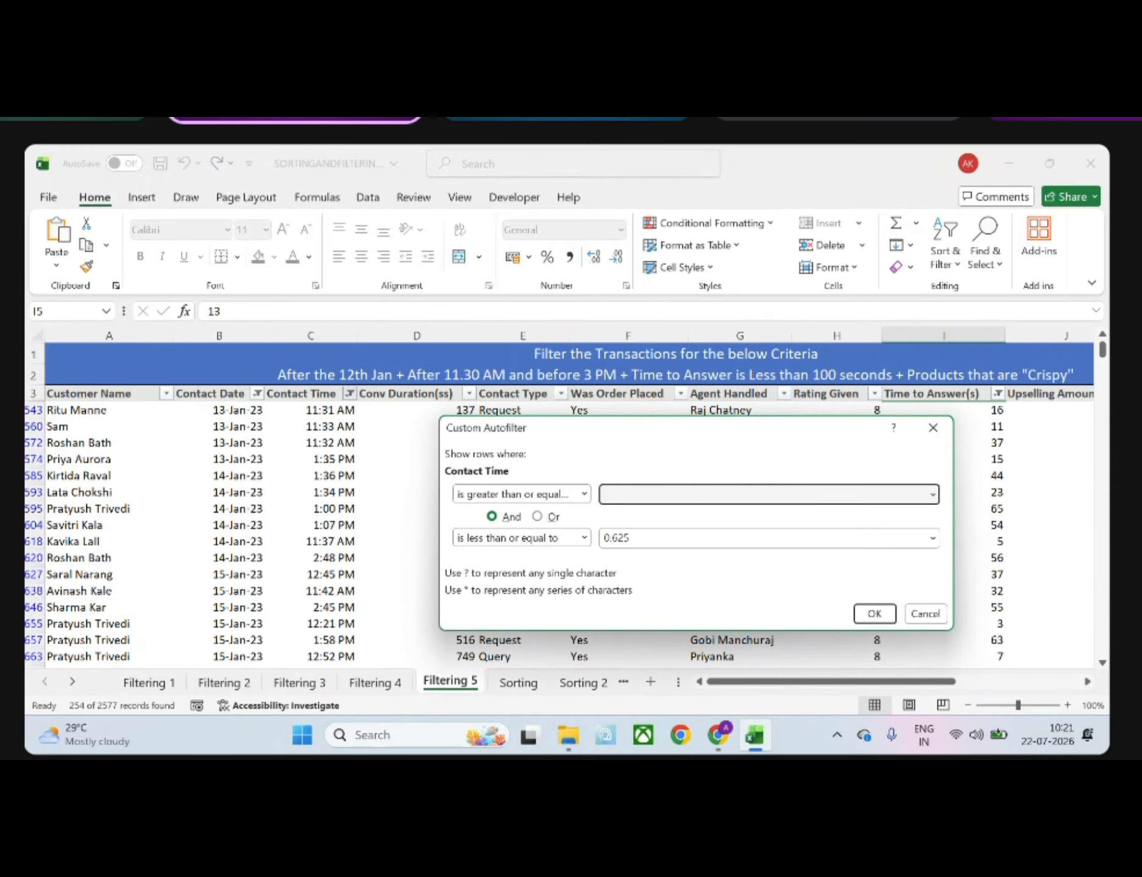
{"action": "type", "text": "11:30 AM"}
Re-enter 03:00 PM as the upper limit of the Contact Time filter and apply it
{"action": "double_click", "coordinate": [693, 544]}
{"action": "key", "text": "BackSpace"}
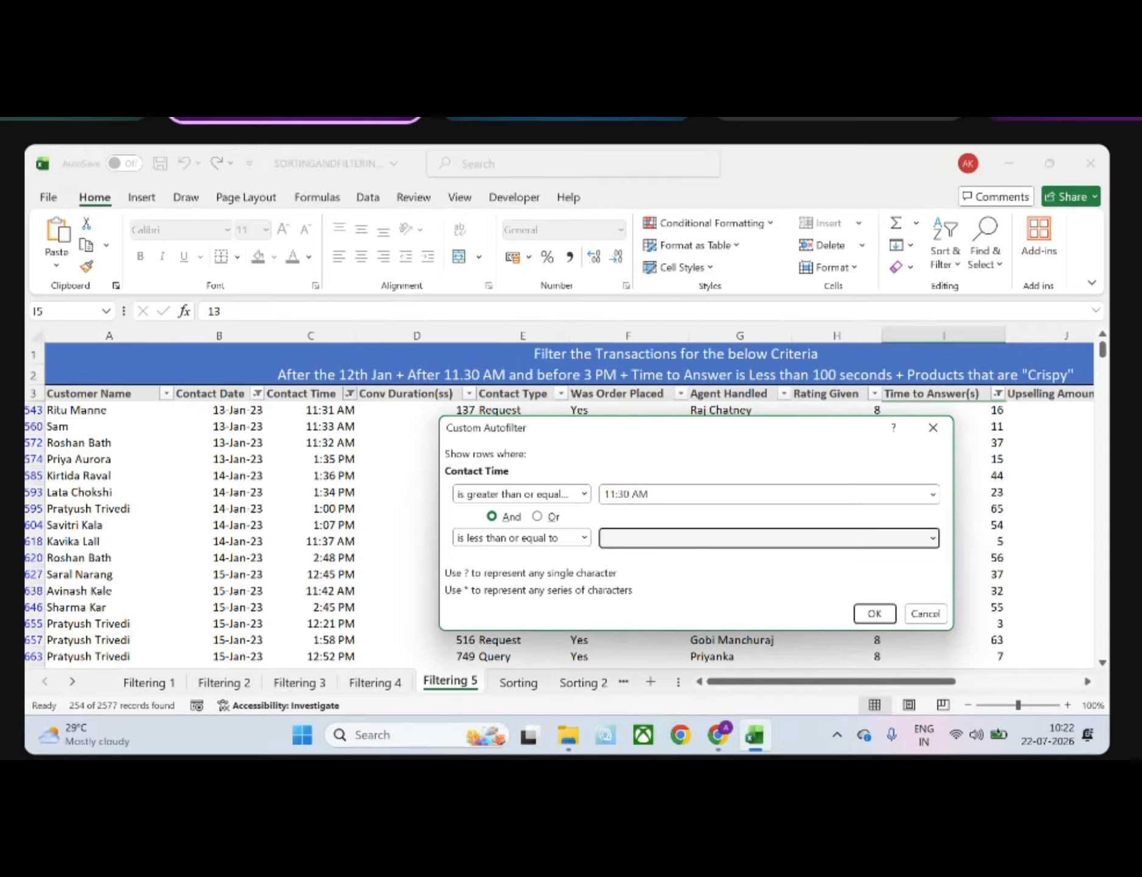
{"action": "type", "text": "03: 00 pm"}
{"action": "key", "text": "BackSpace"}
{"action": "key", "text": "BackSpace"}
{"action": "key", "text": "BackSpace"}
{"action": "key", "text": "BackSpace"}
{"action": "key", "text": "BackSpace"}
{"action": "type", "text": "00 PM"}
{"action": "left_click", "coordinate": [869, 614]}
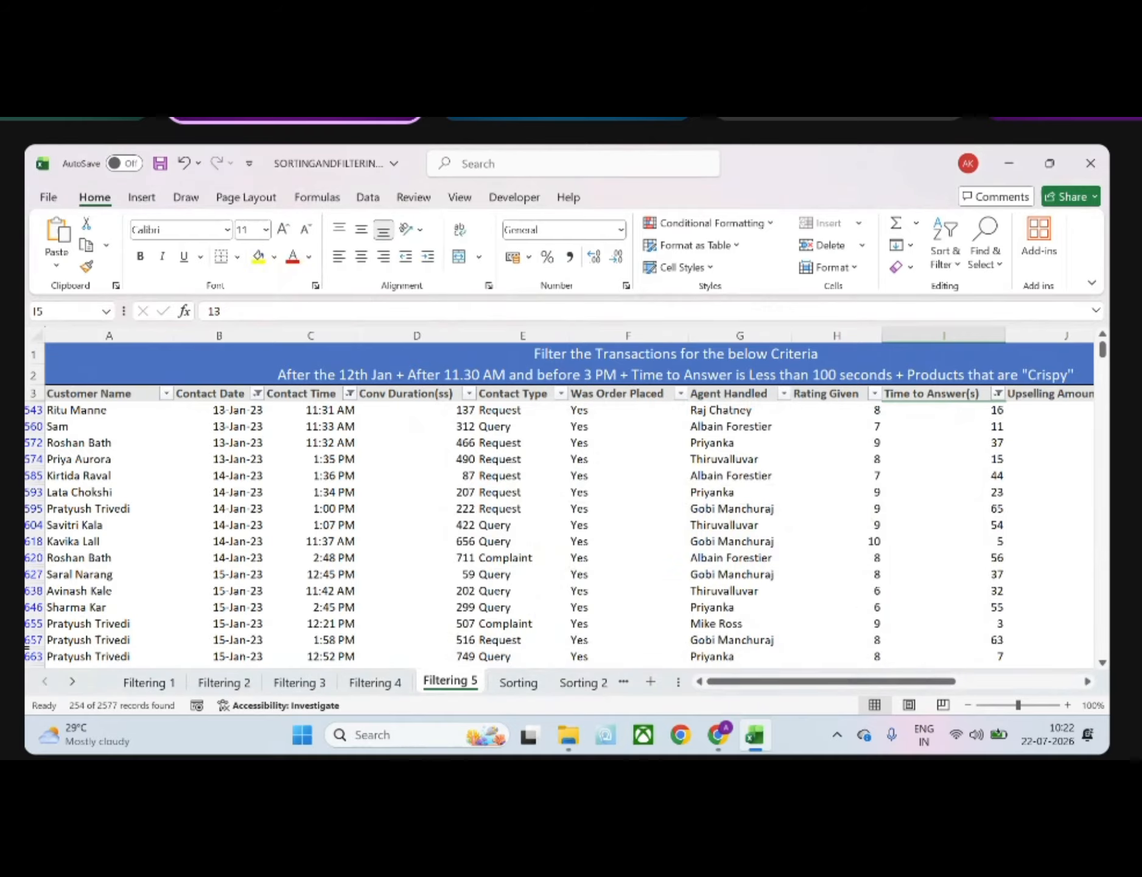
Check the custom number format of the first visible Contact Time cell, C543, without changing it
{"action": "left_click", "coordinate": [308, 413]}
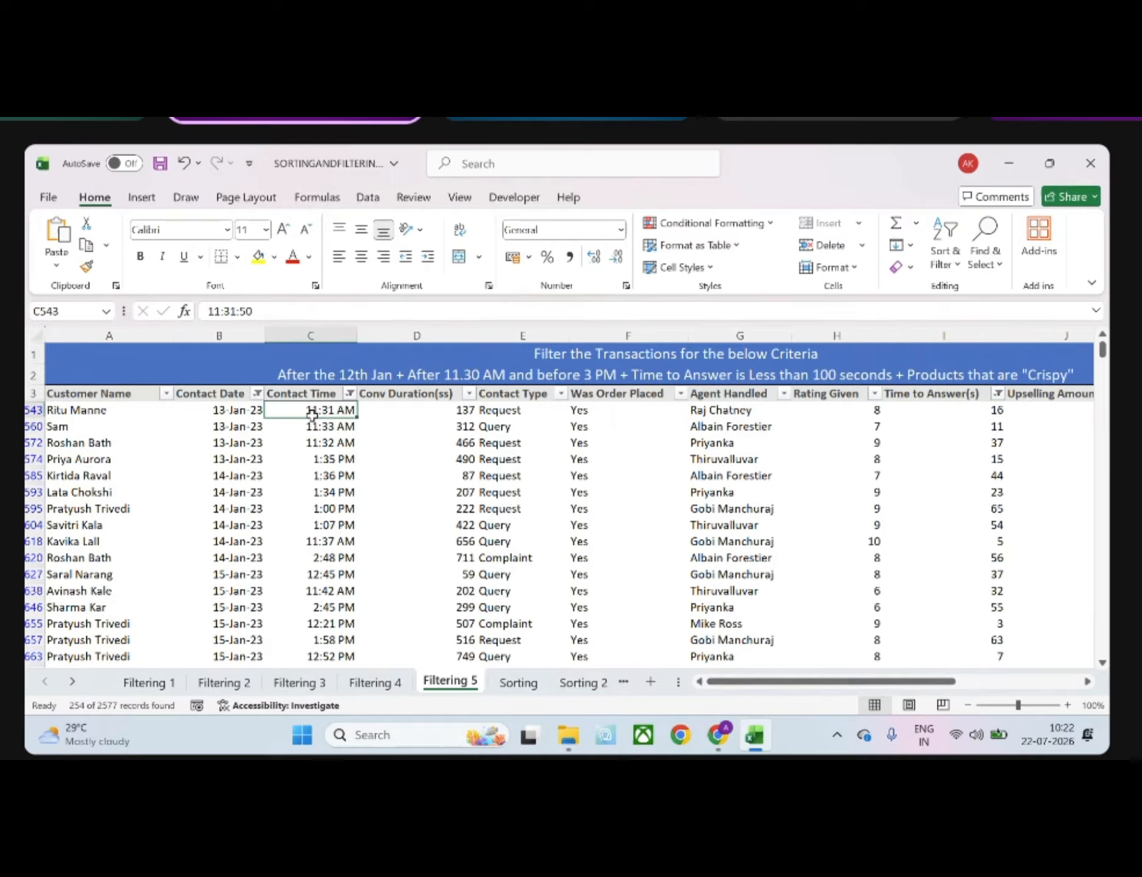
{"action": "left_click", "coordinate": [621, 231]}
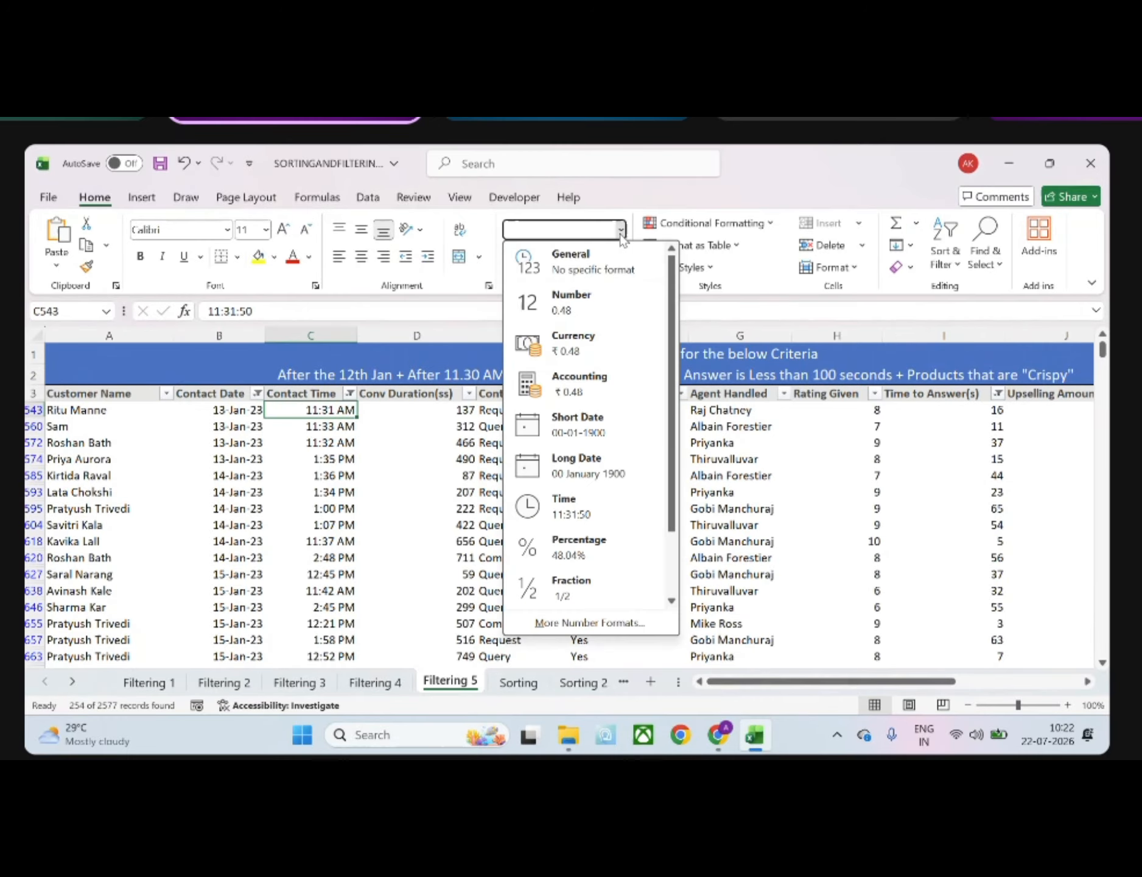
{"action": "left_click", "coordinate": [585, 623]}
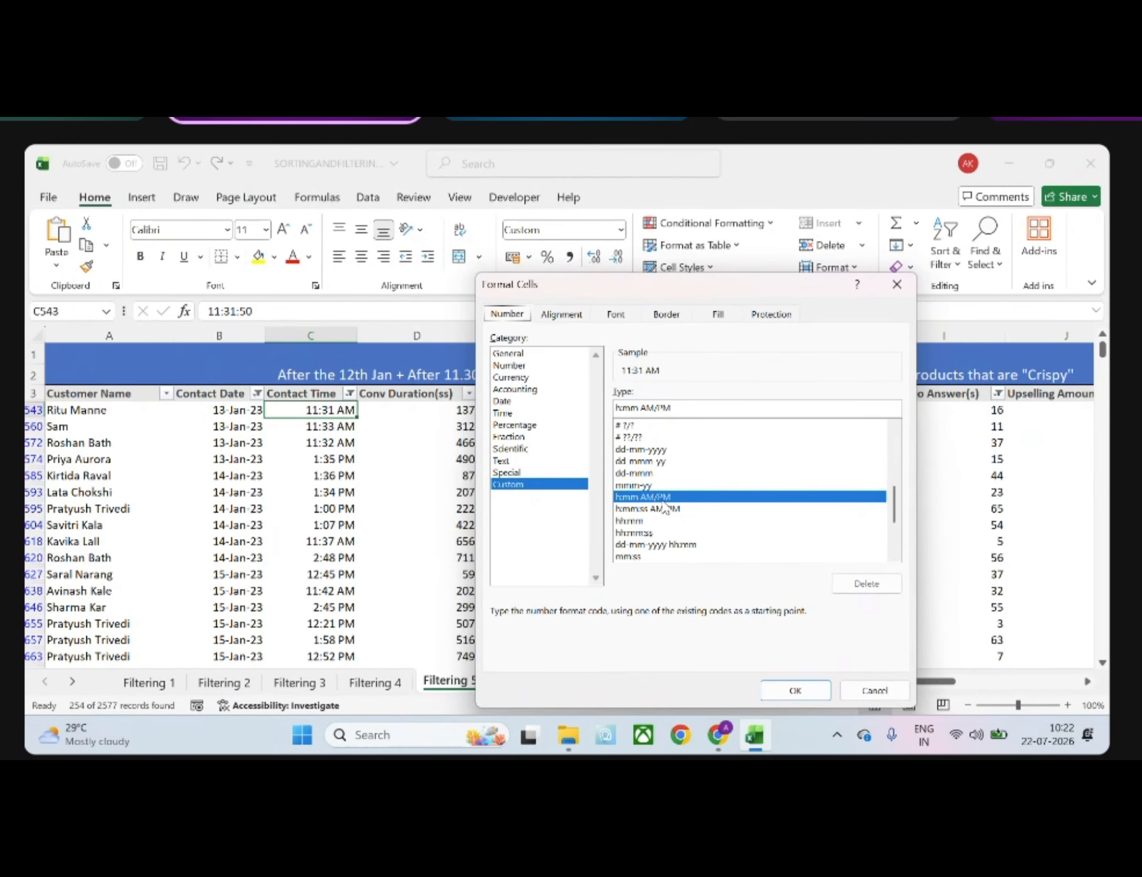
{"action": "left_click", "coordinate": [897, 284]}
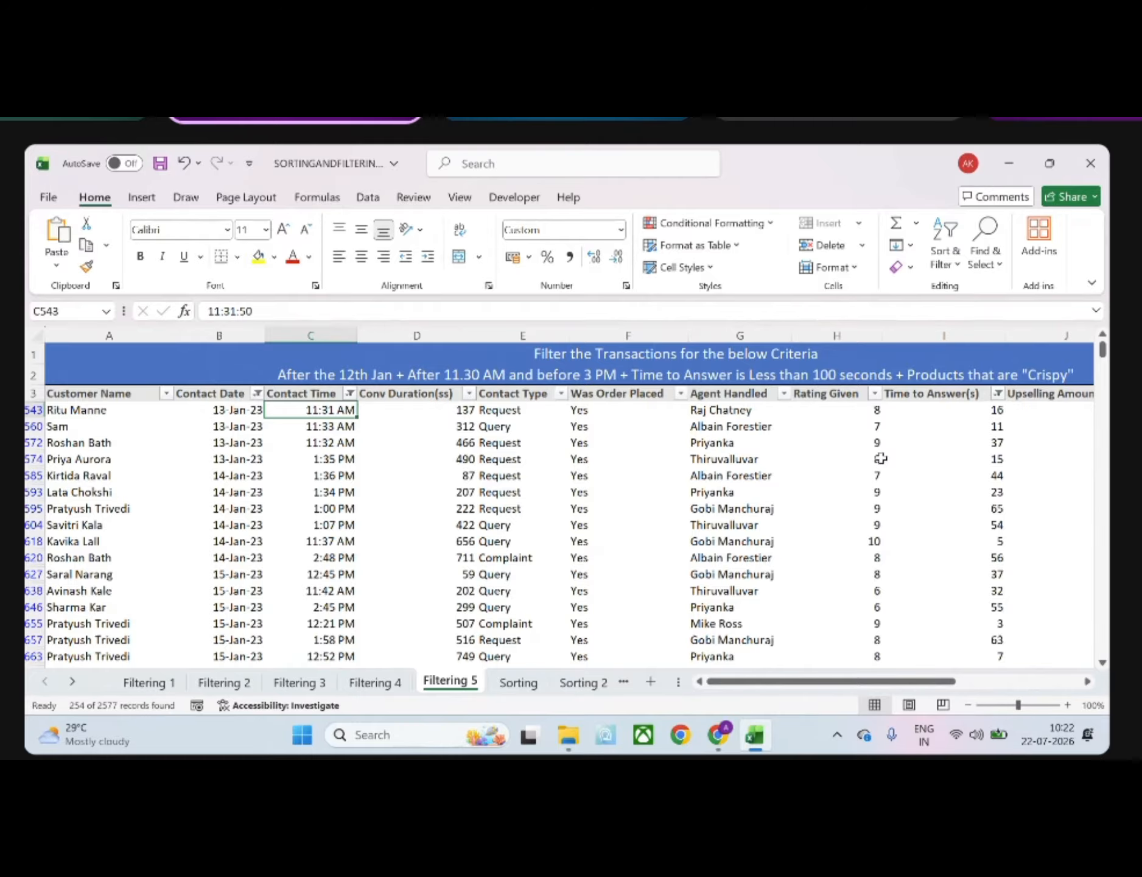
View the Contact Date header and first date on the Sorting sheet, and return to the Contact Time header on Filtering 5
{"action": "left_click", "coordinate": [517, 682]}
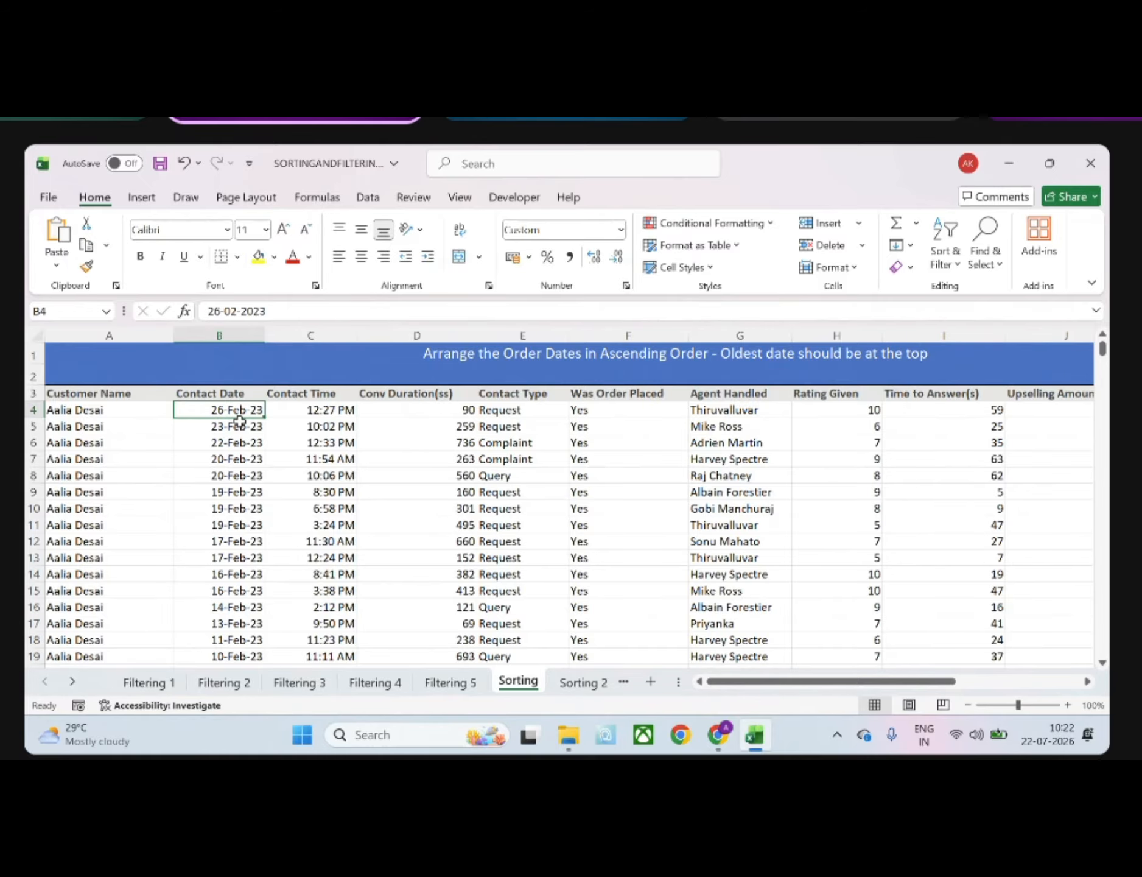
{"action": "left_click", "coordinate": [231, 393]}
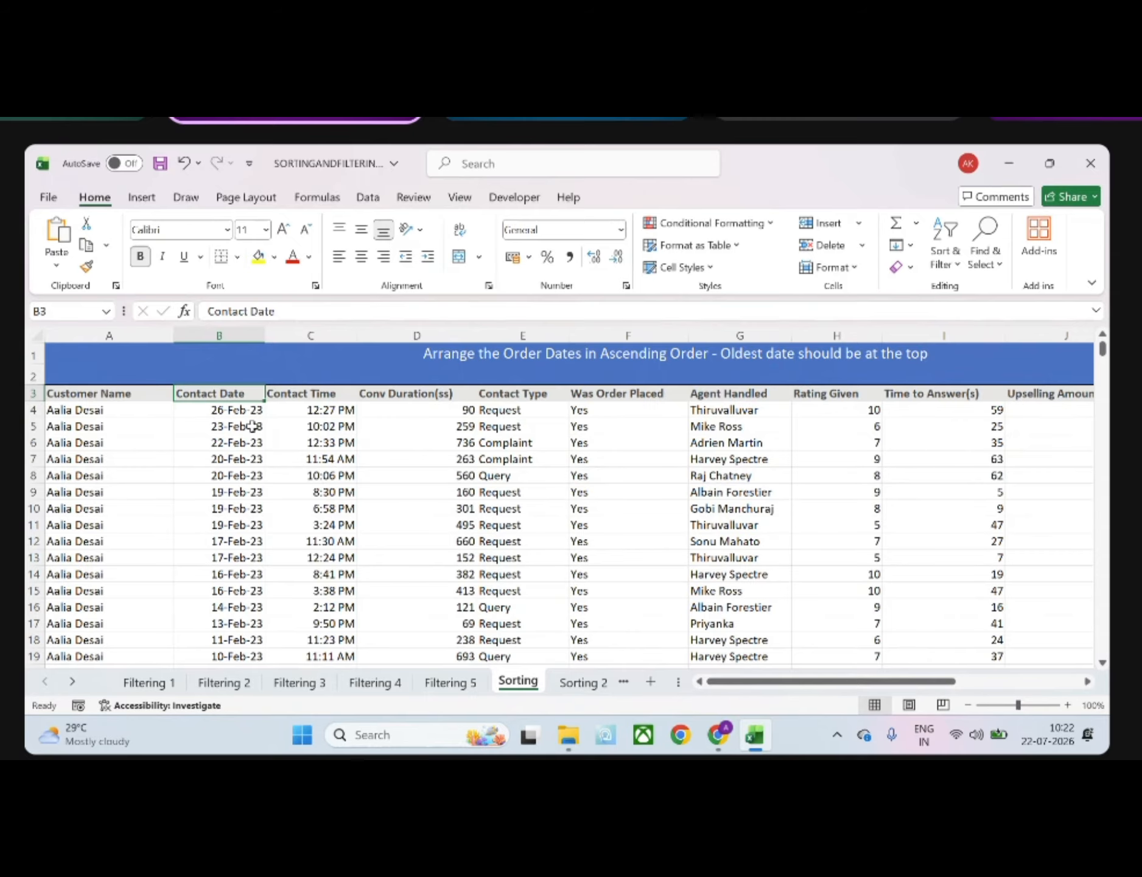
{"action": "left_click", "coordinate": [243, 412]}
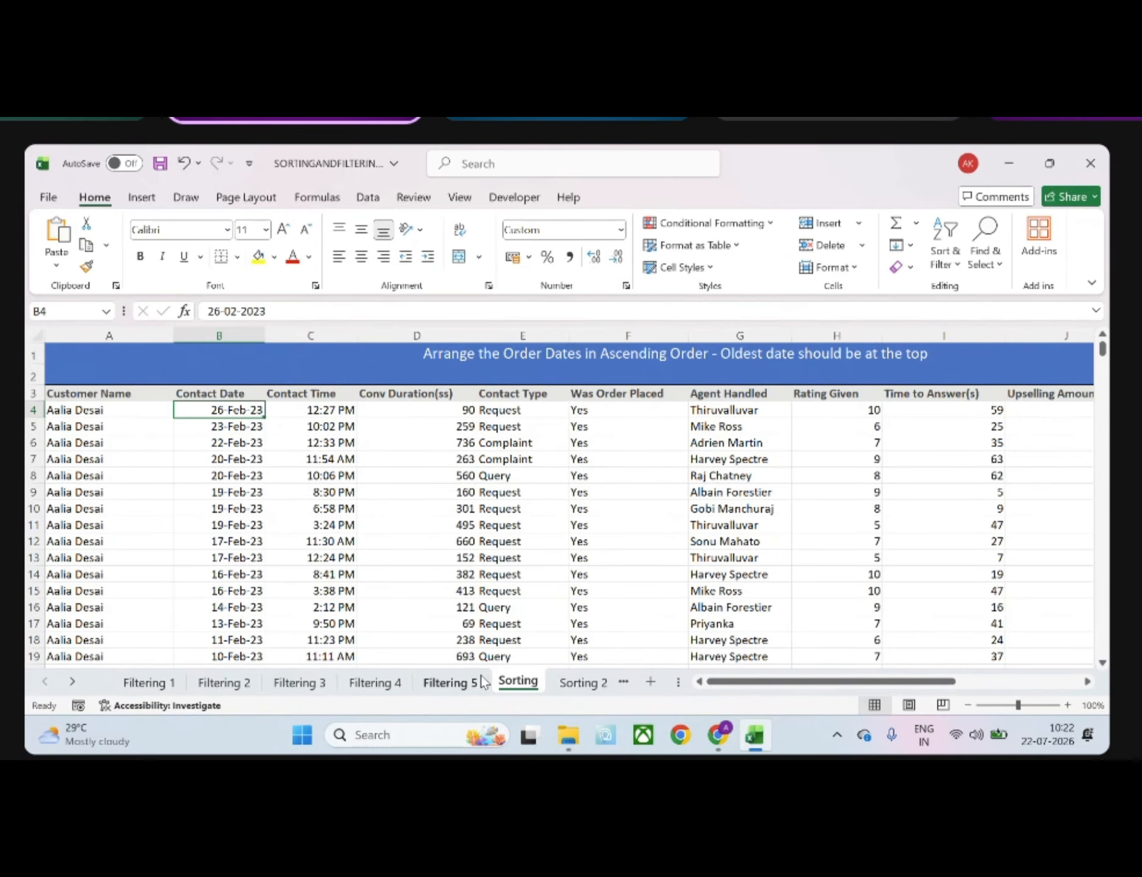
{"action": "left_click", "coordinate": [451, 682]}
{"action": "left_click", "coordinate": [318, 394]}
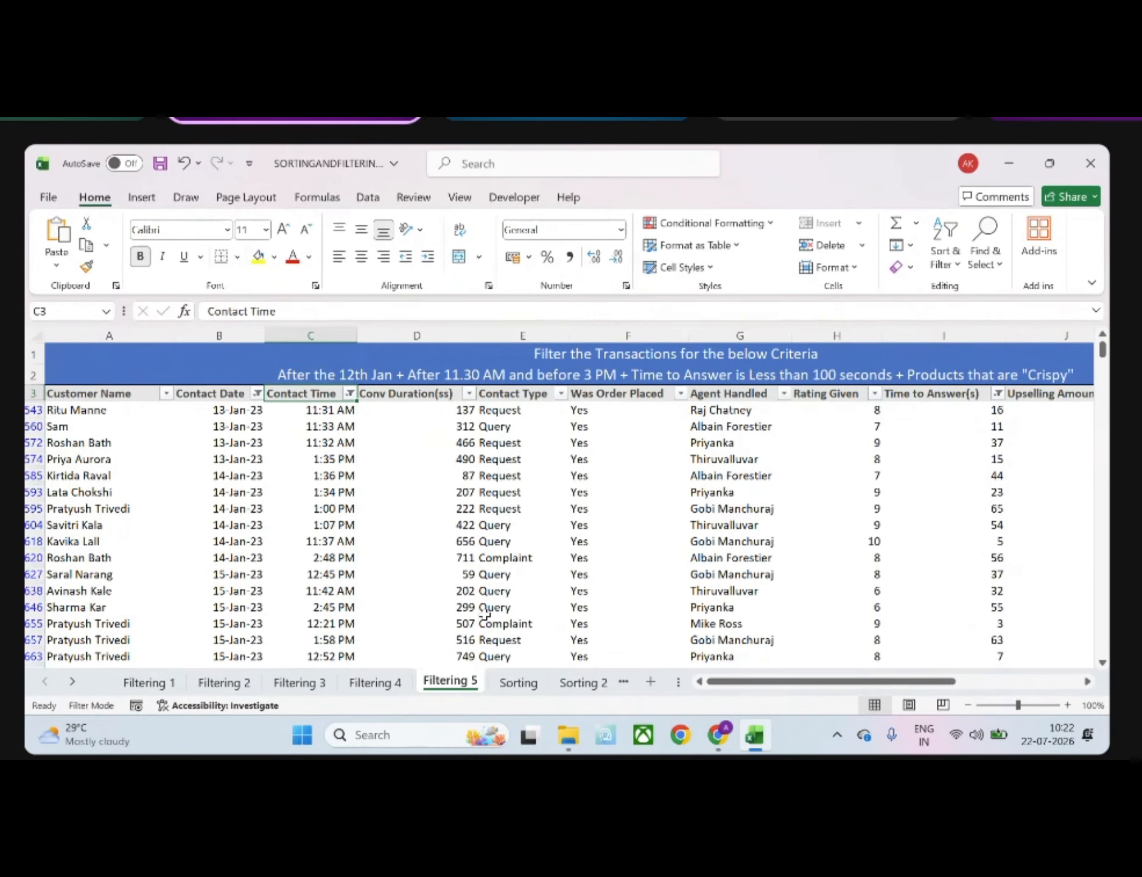
On the Sorting sheet, sort the Contact Date values from oldest to newest, expanding the selection to the adjacent columns
{"action": "left_click", "coordinate": [518, 682]}
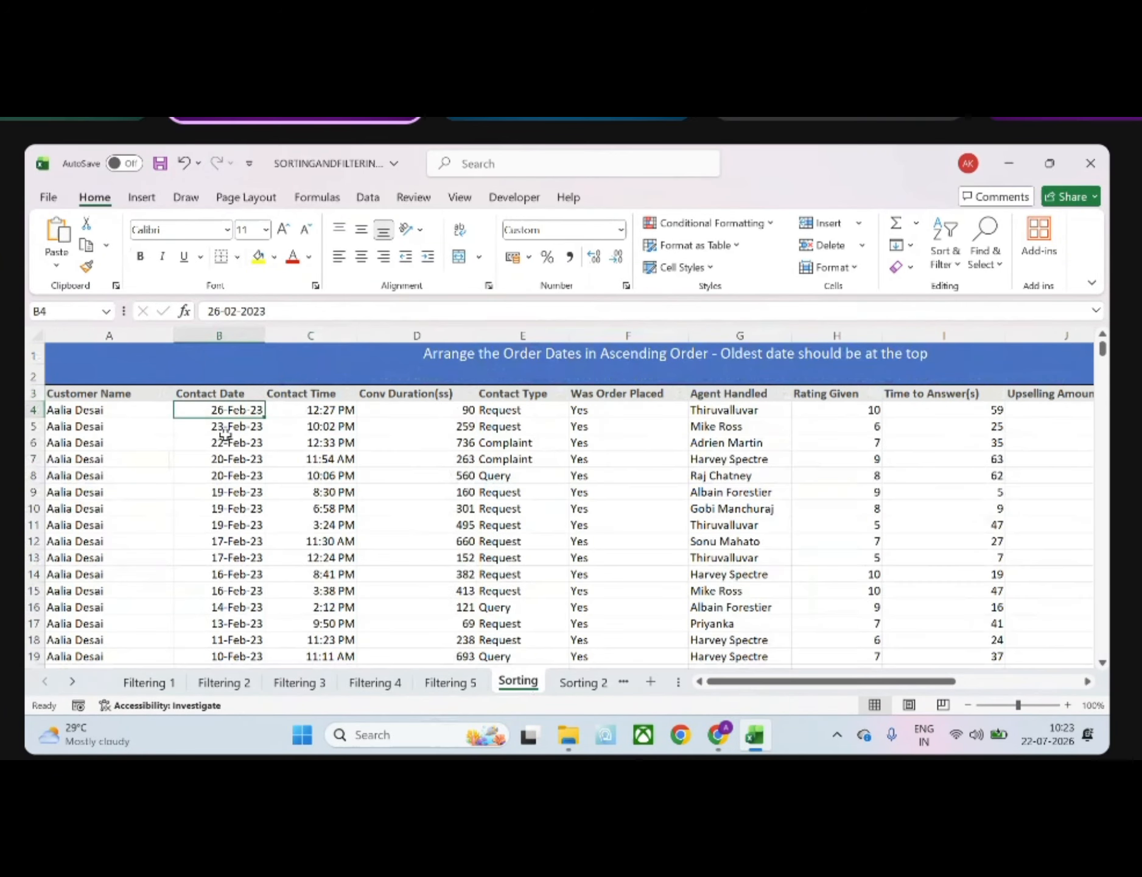
{"action": "key", "text": "ctrl+shift+Down"}
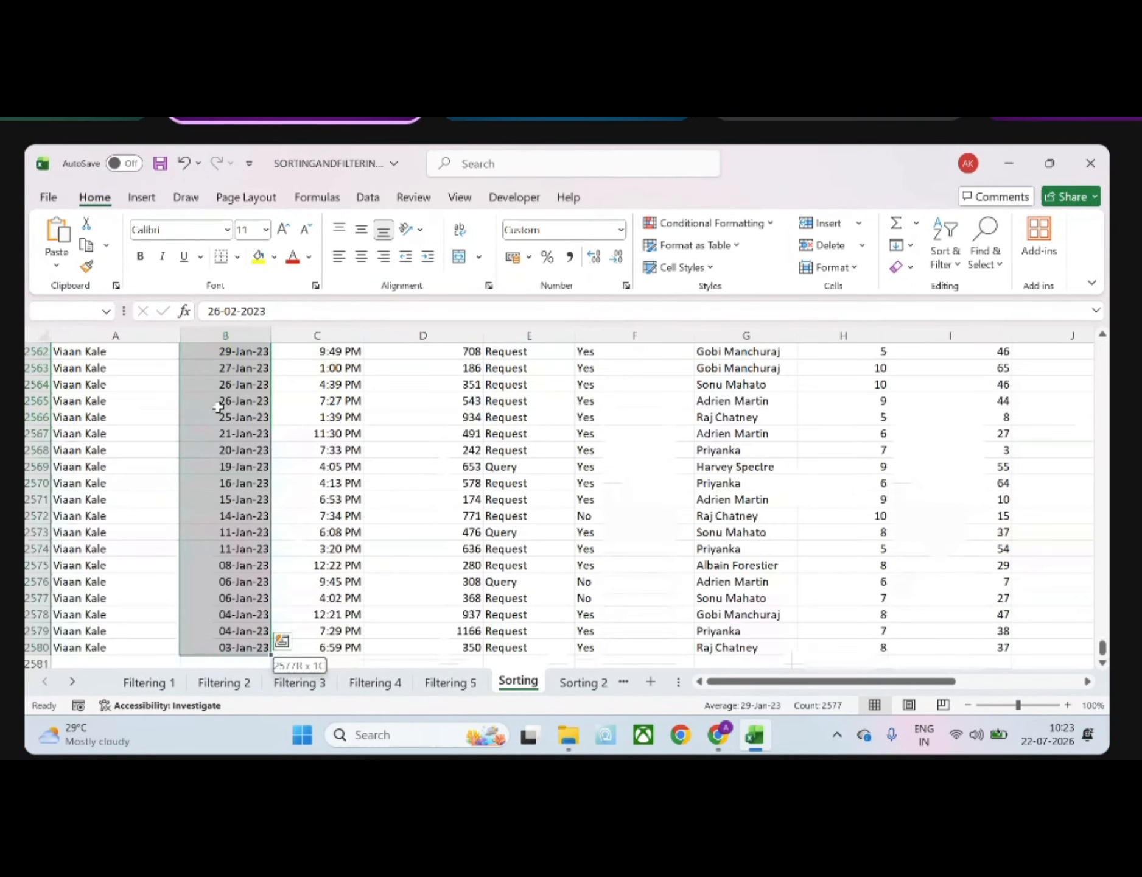
{"action": "left_click_drag", "start_coordinate": [1102, 651], "coordinate": [1090, 165]}
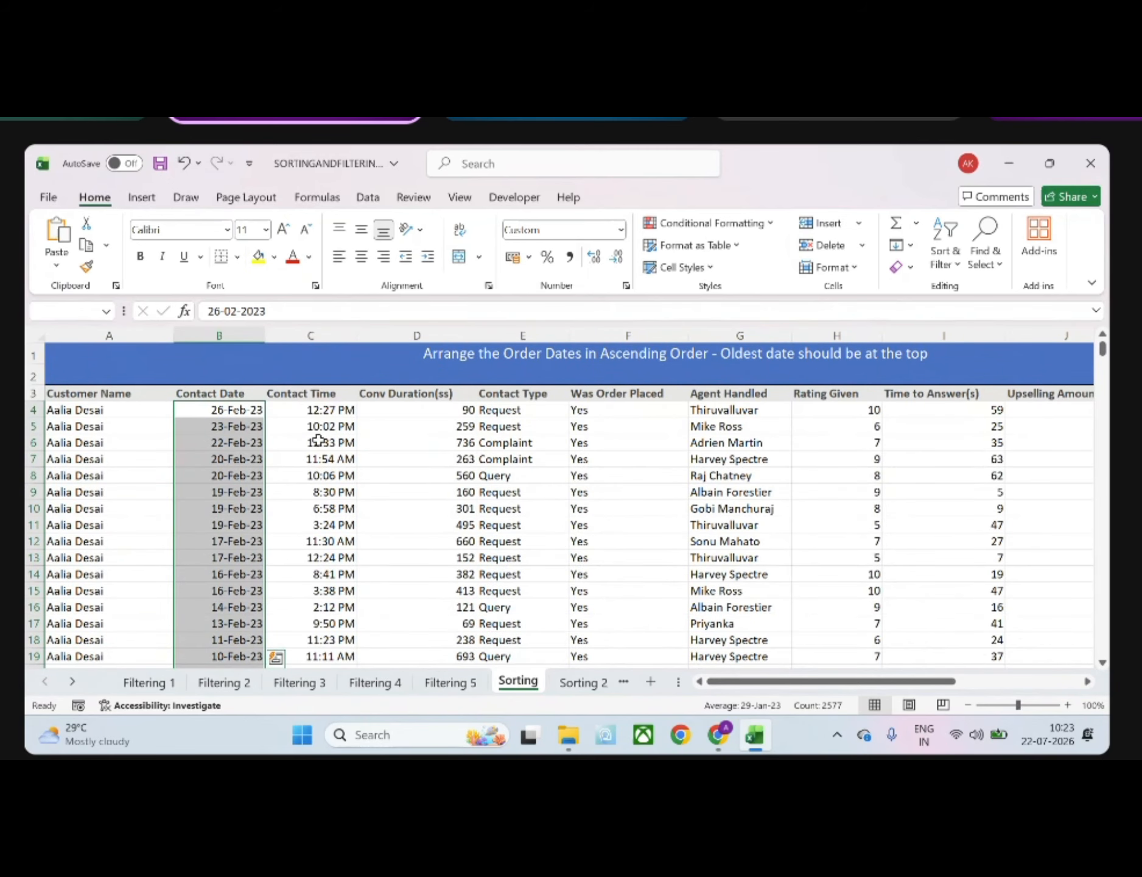
{"action": "left_click", "coordinate": [946, 252]}
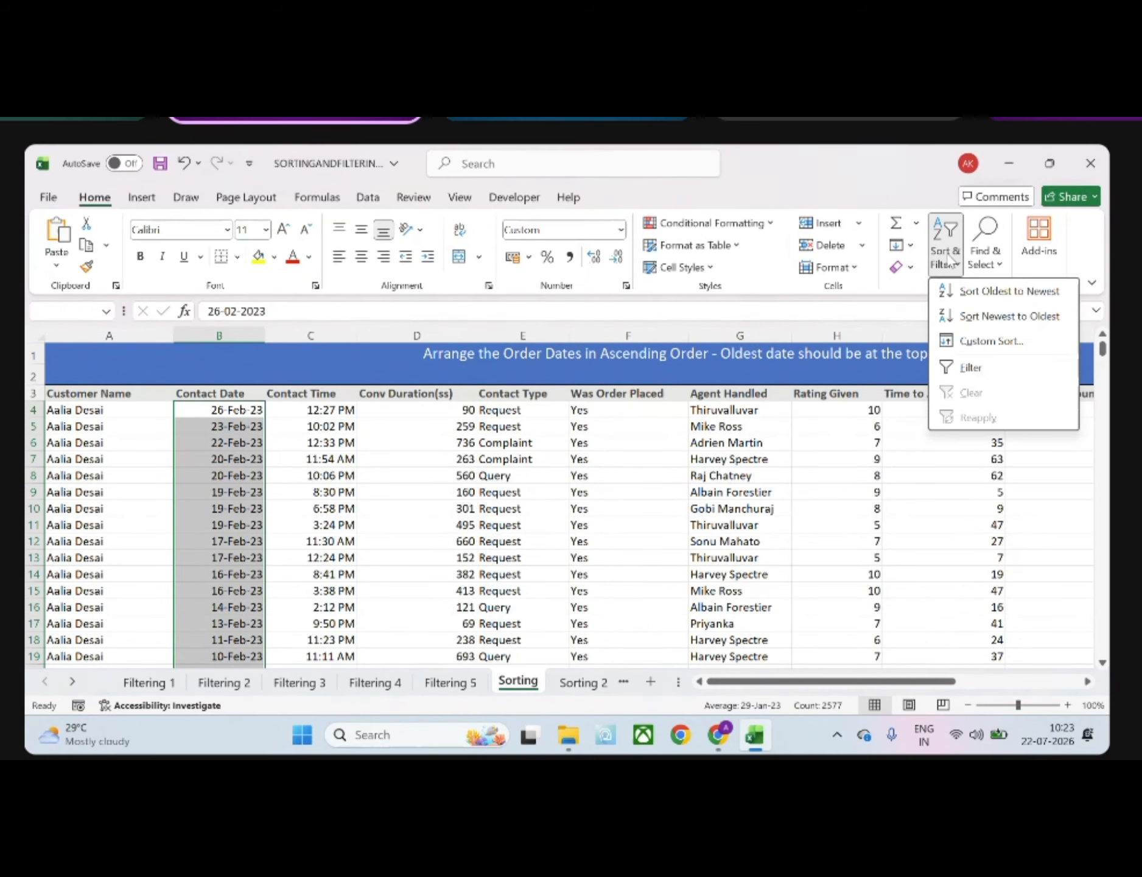
{"action": "left_click", "coordinate": [973, 297]}
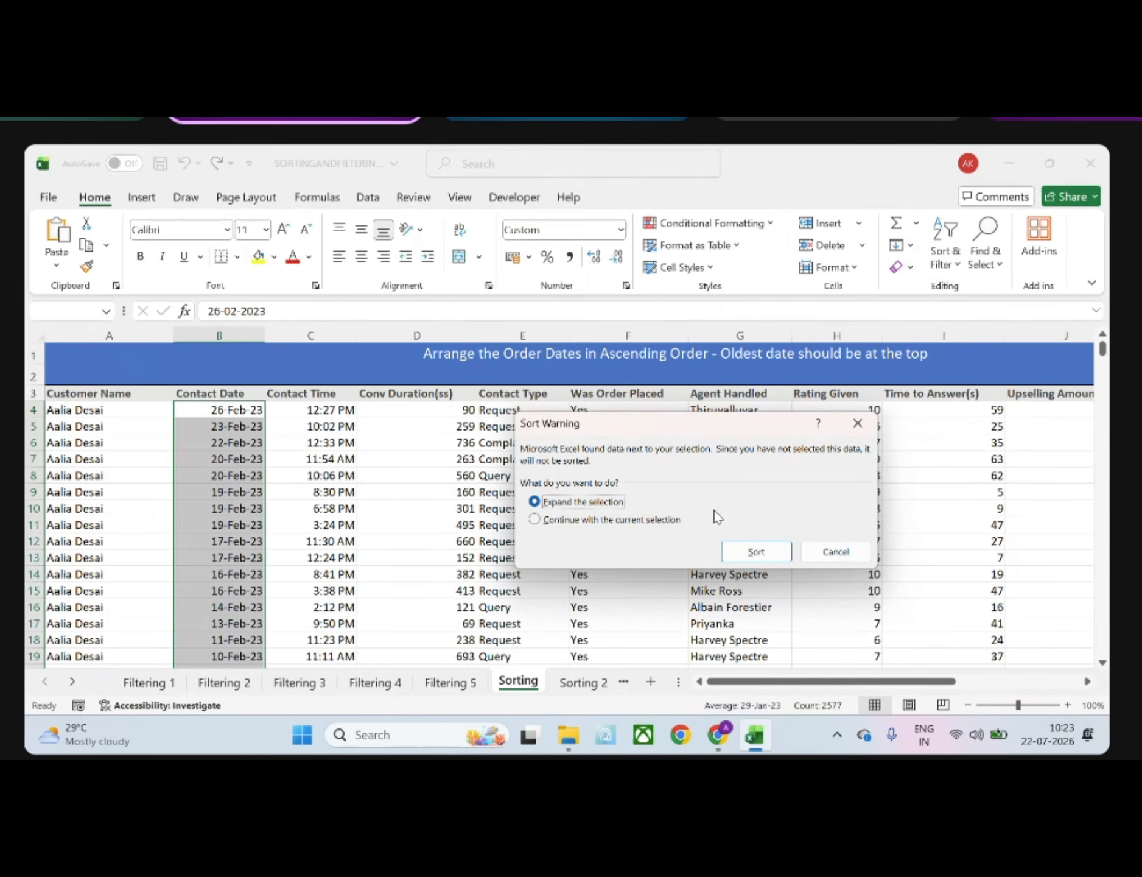
{"action": "left_click", "coordinate": [737, 553]}
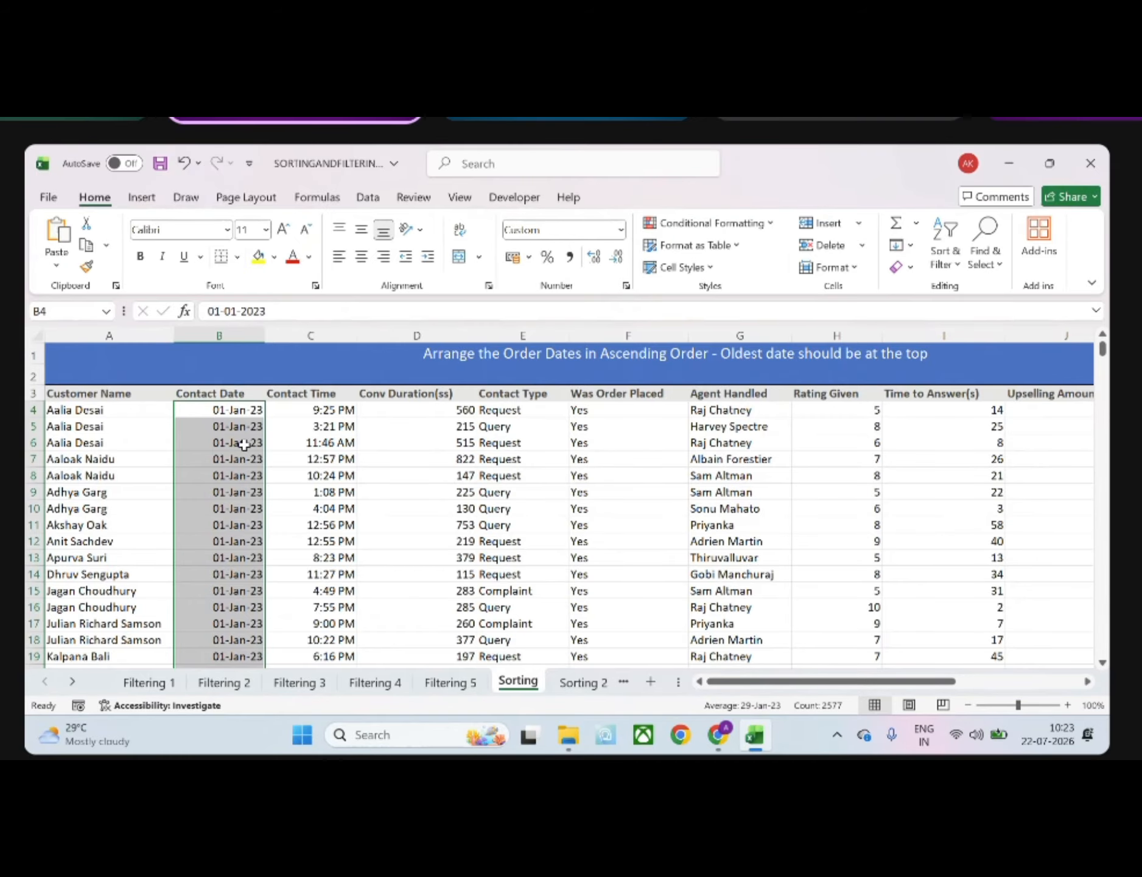
{"action": "scroll", "coordinate": [244, 444], "scroll_direction": "down", "scroll_amount": 2}
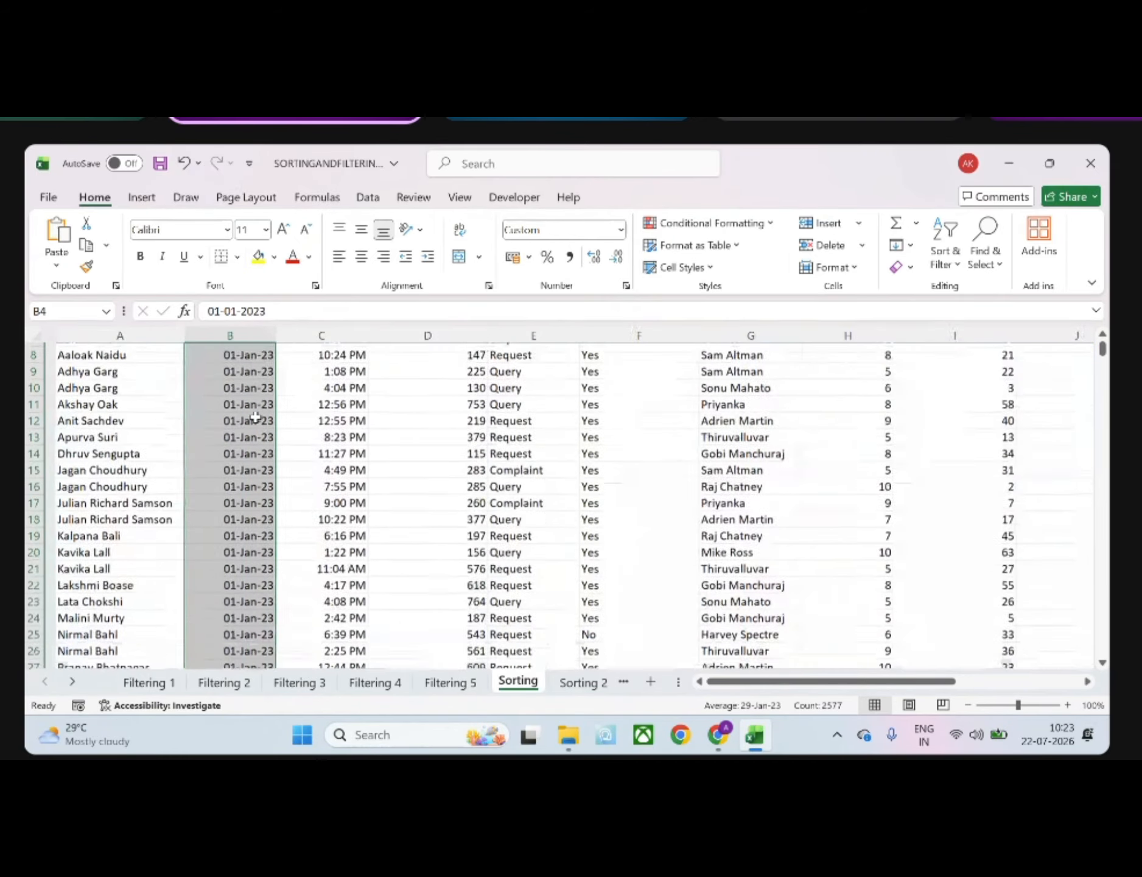
{"action": "scroll", "coordinate": [263, 416], "scroll_direction": "up", "scroll_amount": 2}
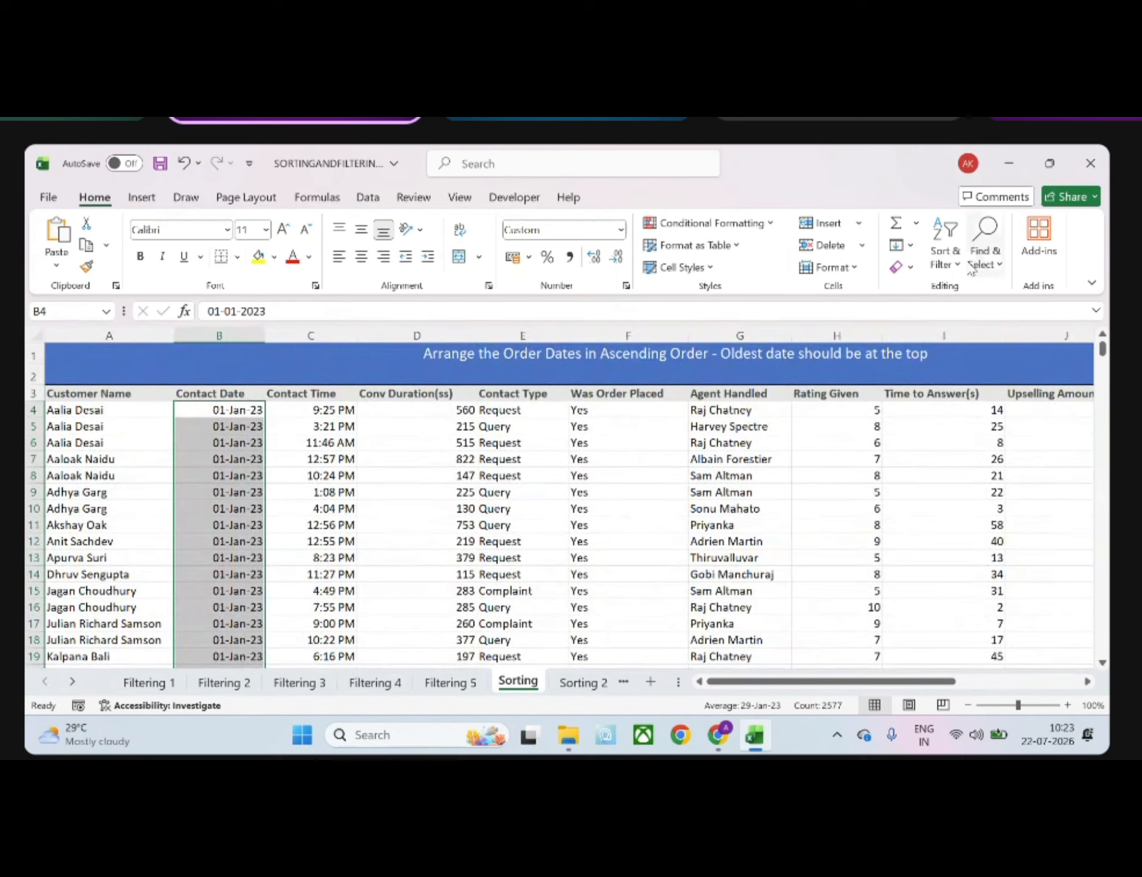
Sort the Contact Date values from newest to oldest, keeping the selection expanded to the adjacent columns
{"action": "left_click", "coordinate": [945, 243]}
{"action": "left_click", "coordinate": [984, 297]}
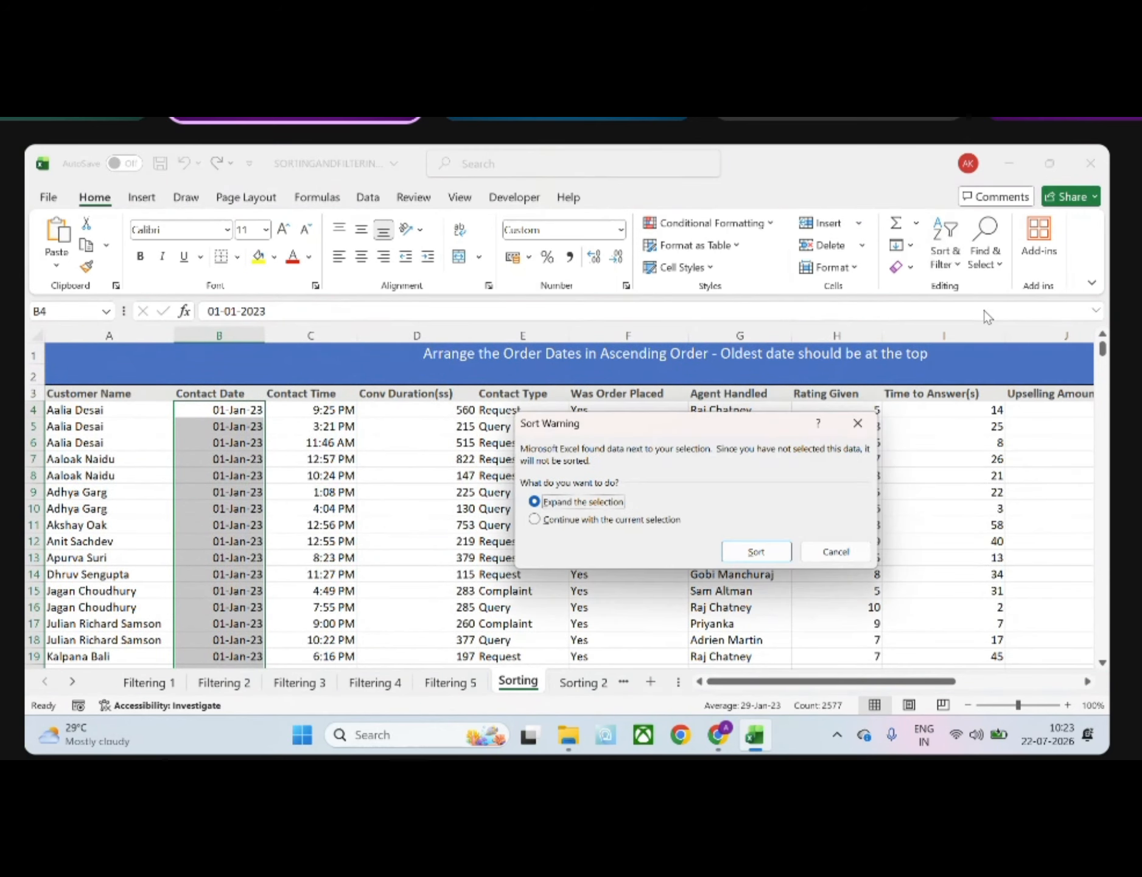
{"action": "left_click", "coordinate": [761, 551]}
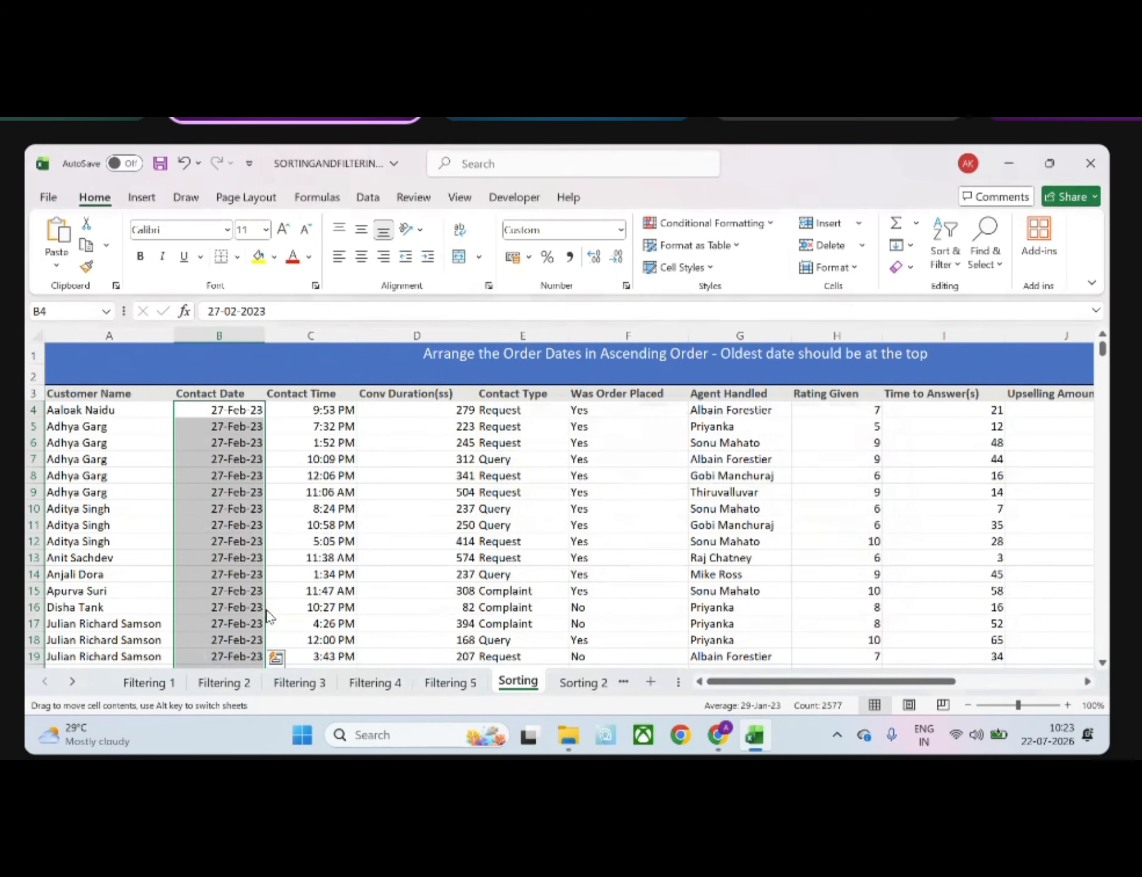
Restore the oldest-to-newest order of the Contact Date values, with the selection expanded to whole records
{"action": "left_click", "coordinate": [944, 249]}
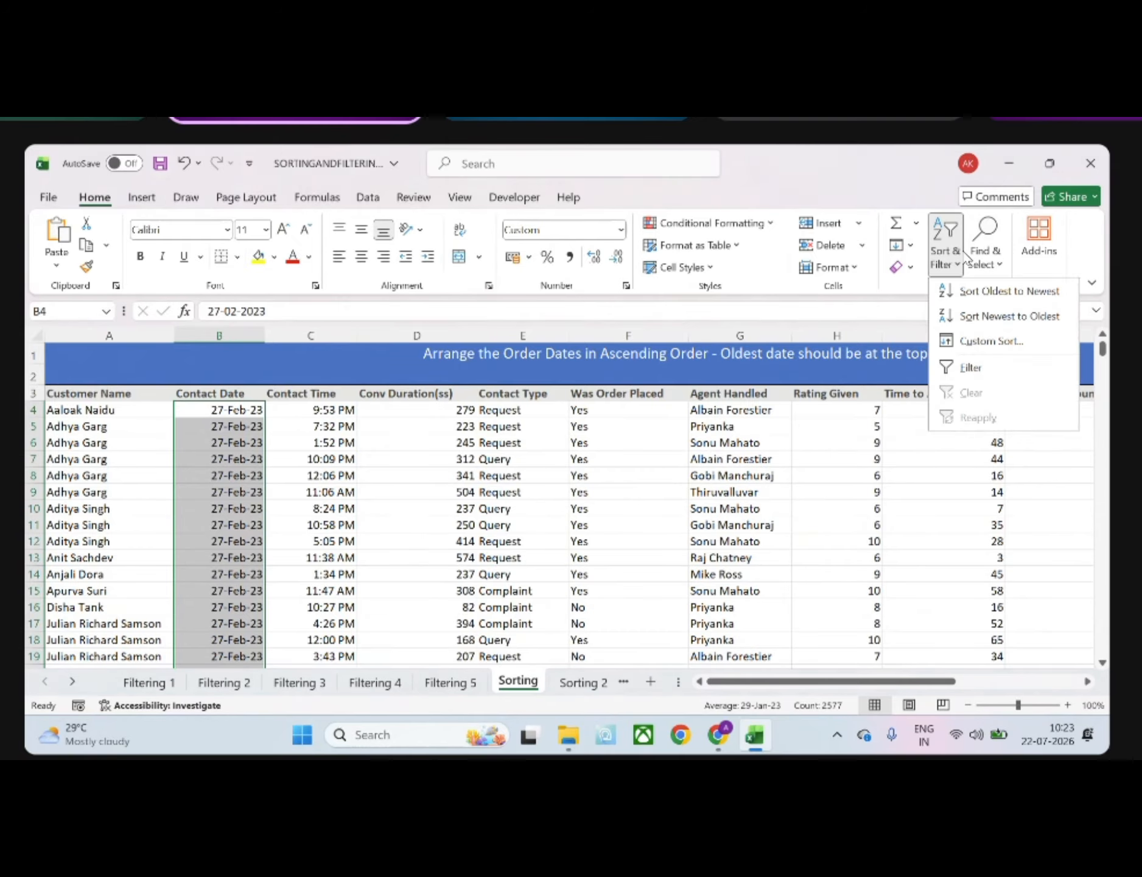
{"action": "left_click", "coordinate": [971, 297]}
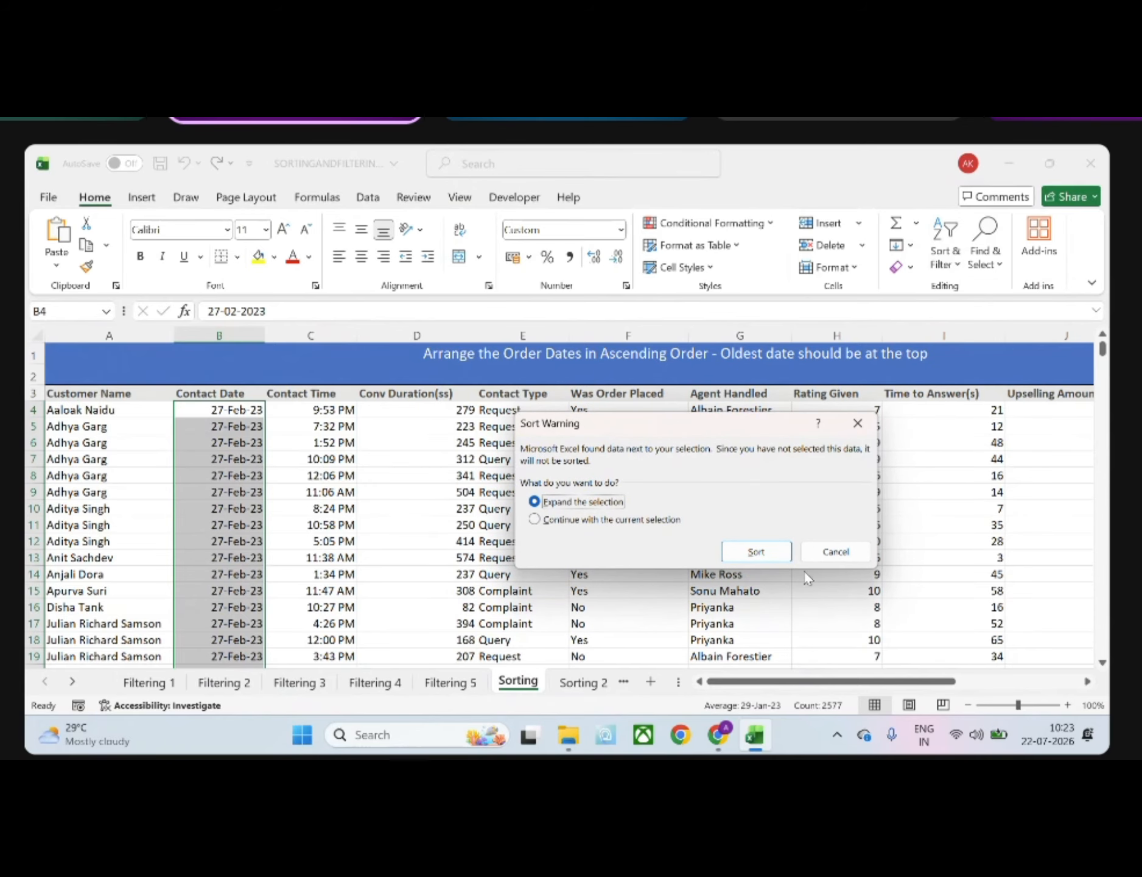
{"action": "left_click", "coordinate": [756, 551]}
{"action": "left_click", "coordinate": [245, 543]}
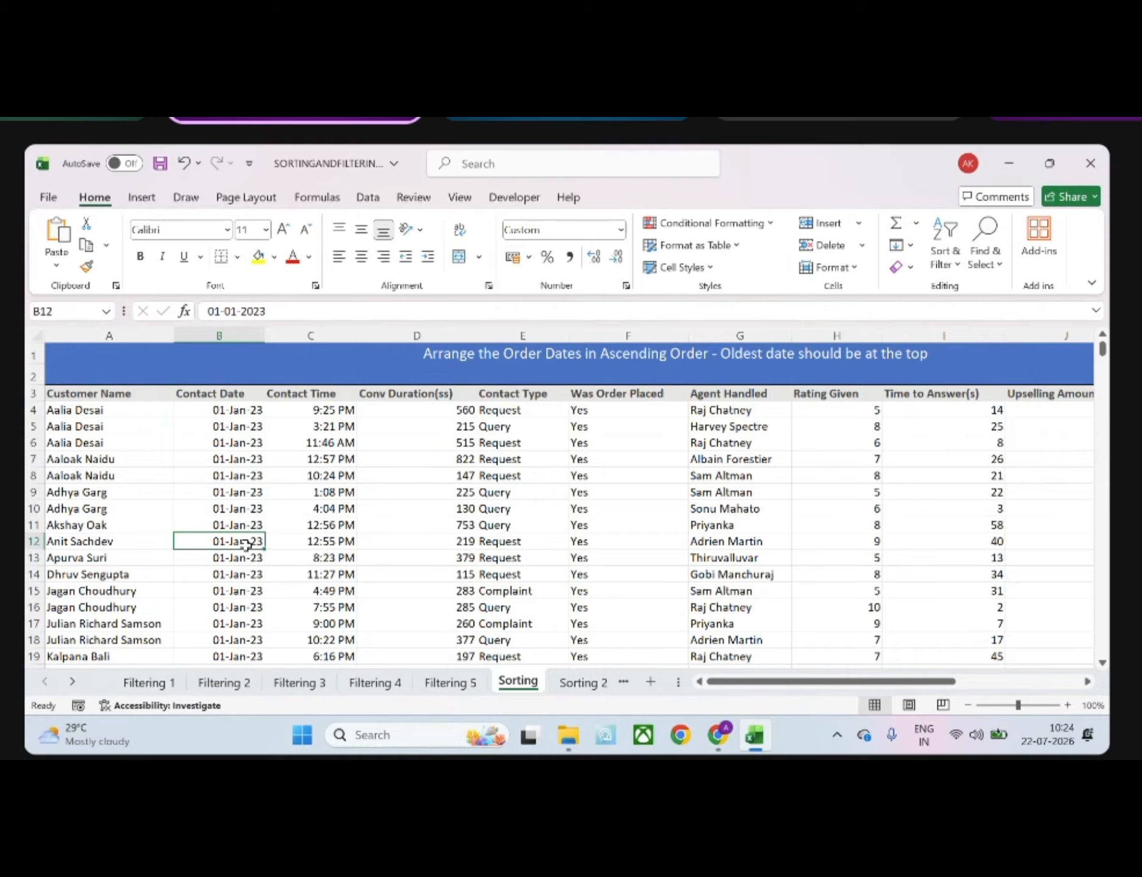
On the Sorting 2 sheet, add a filter to the Contact Date column, including its header
{"action": "left_click", "coordinate": [578, 683]}
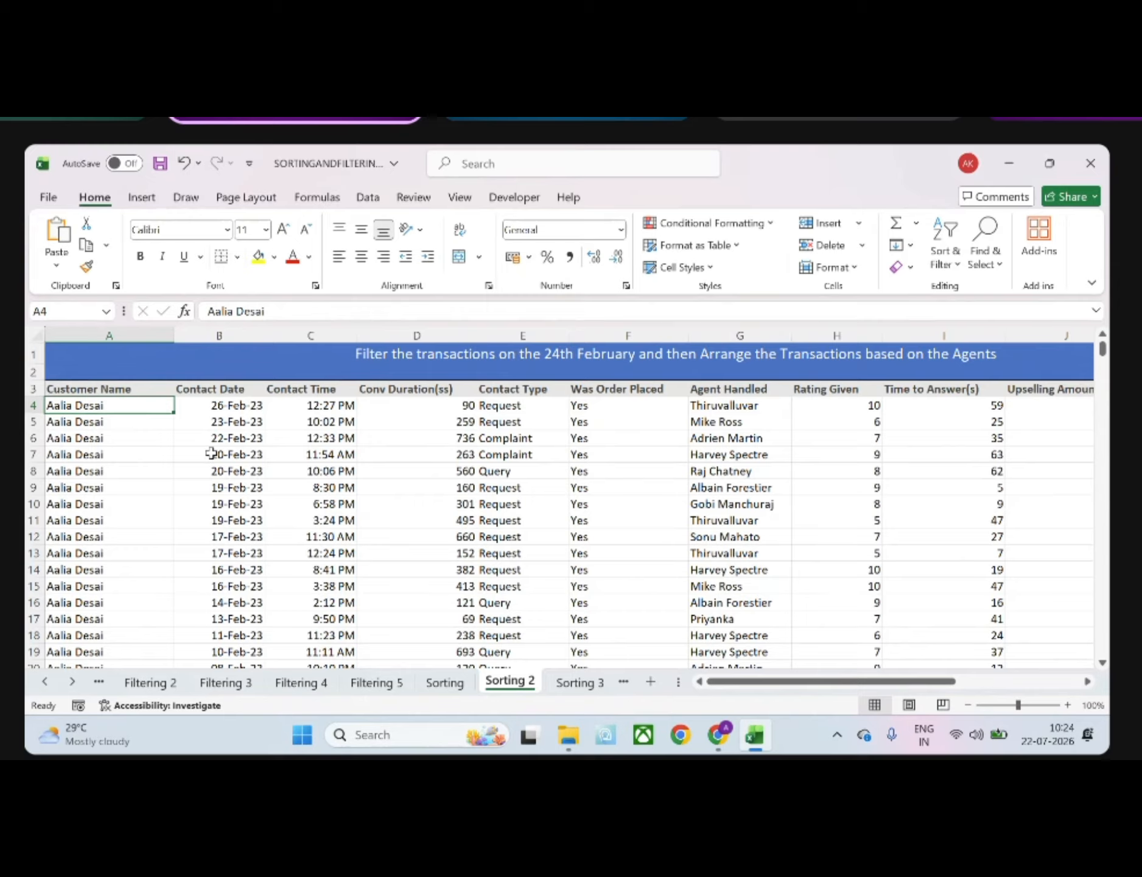
{"action": "left_click", "coordinate": [214, 383]}
{"action": "key", "text": "ctrl+shift+Down"}
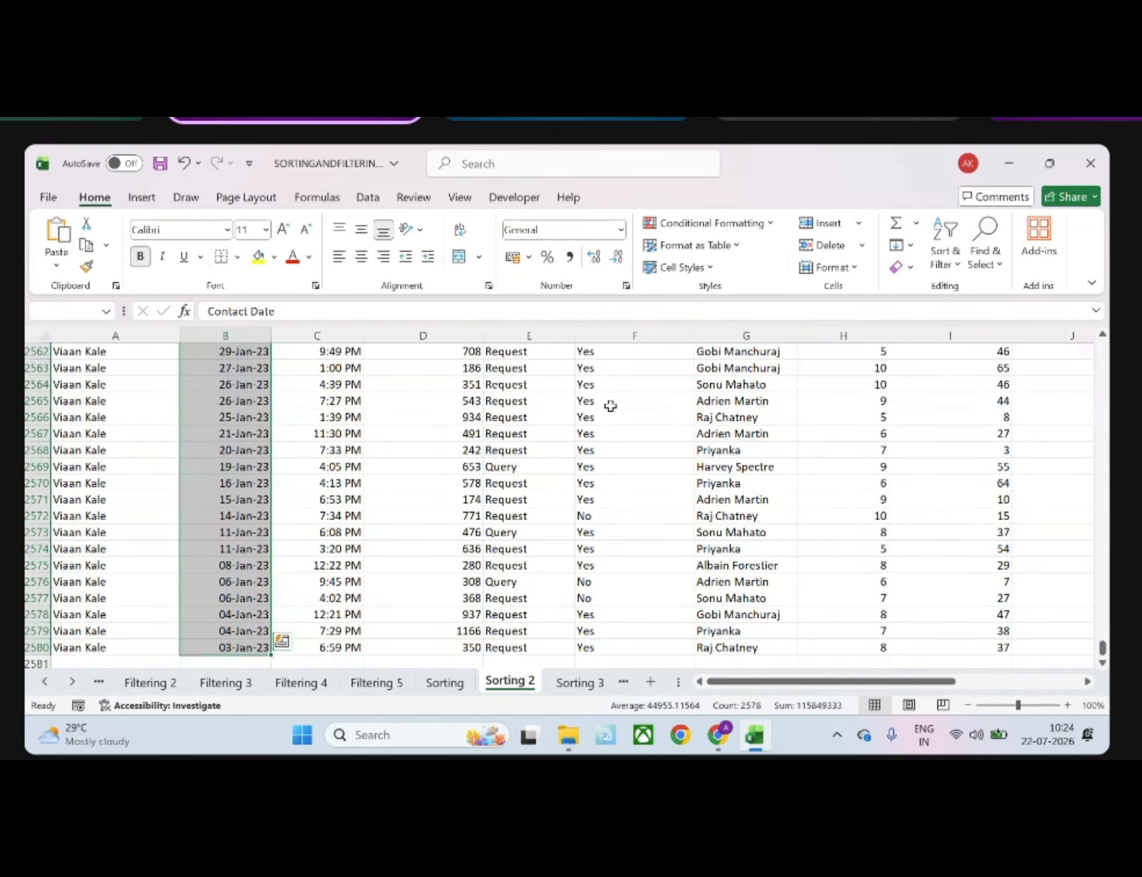
{"action": "left_click_drag", "start_coordinate": [1102, 649], "coordinate": [1106, 284]}
{"action": "left_click", "coordinate": [945, 257]}
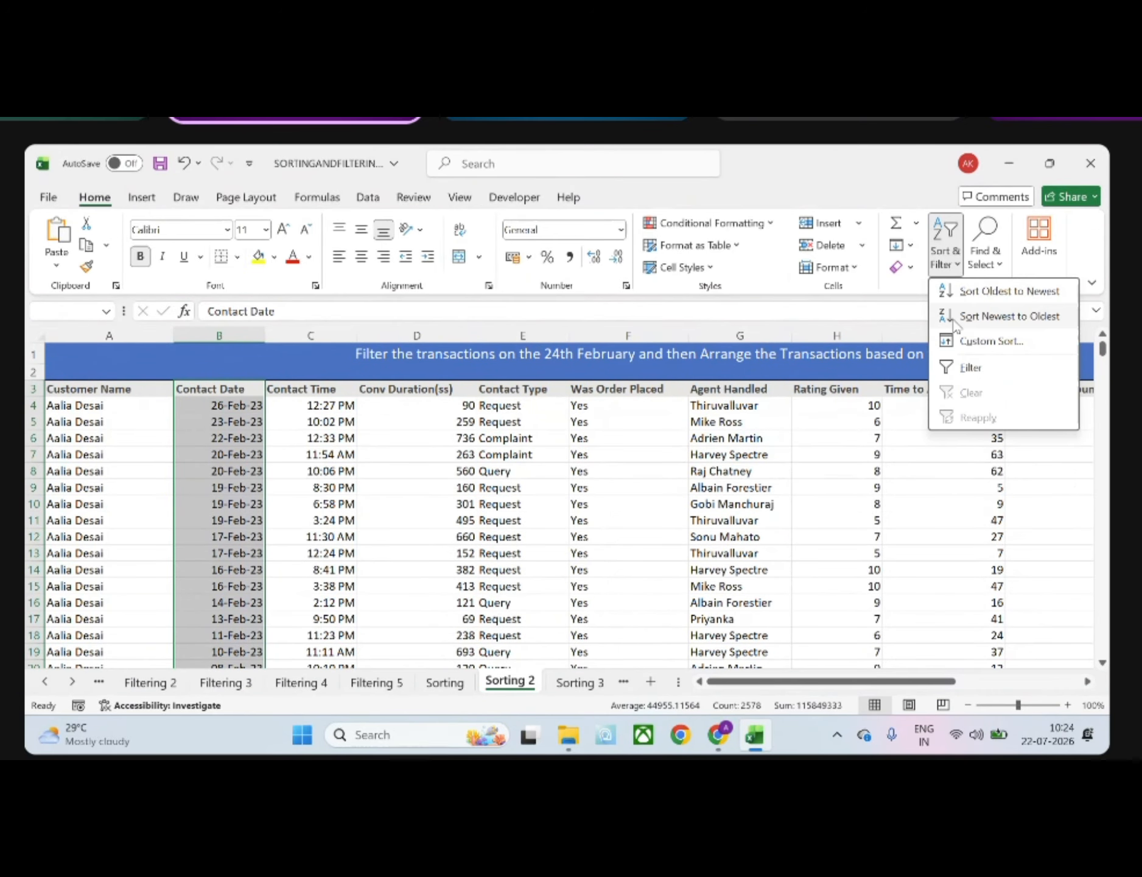
{"action": "left_click", "coordinate": [957, 363]}
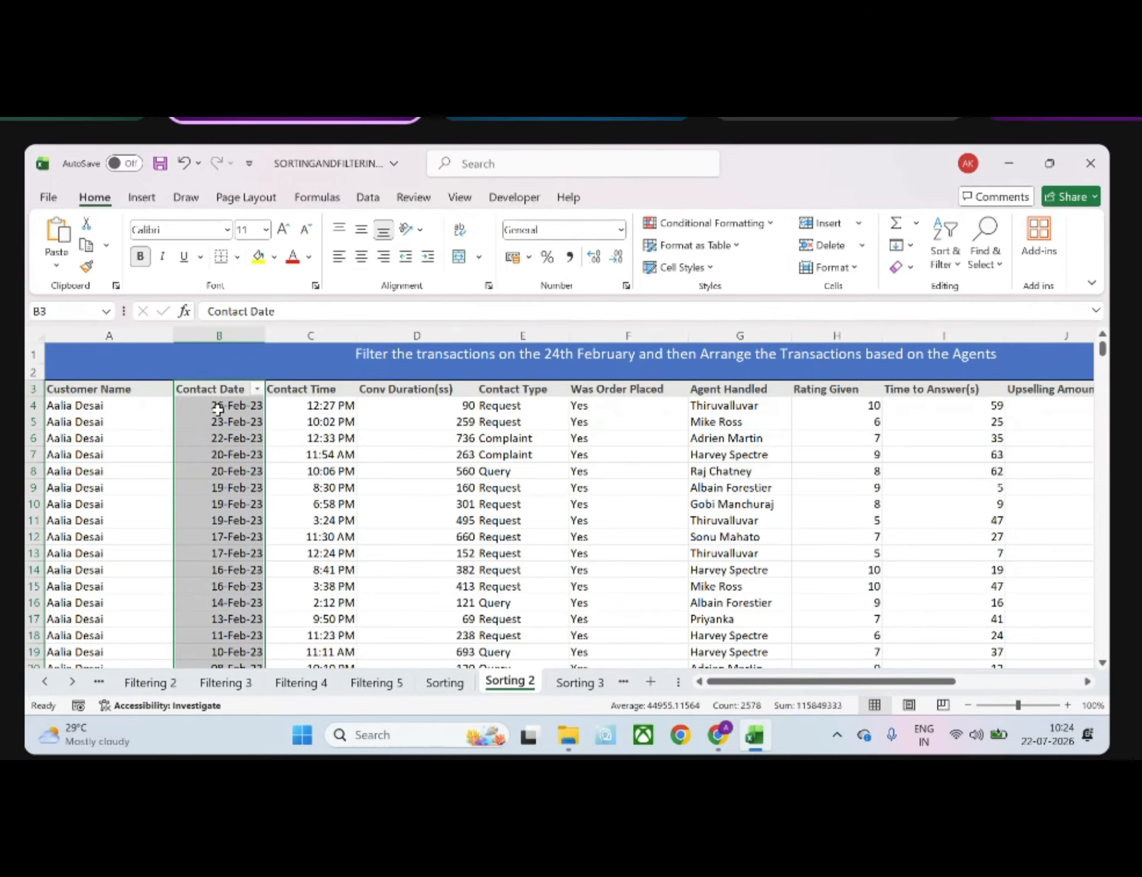
Apply a date filter to Contact Date that shows only dates before 24-02
{"action": "left_click", "coordinate": [257, 389]}
{"action": "left_click", "coordinate": [176, 479]}
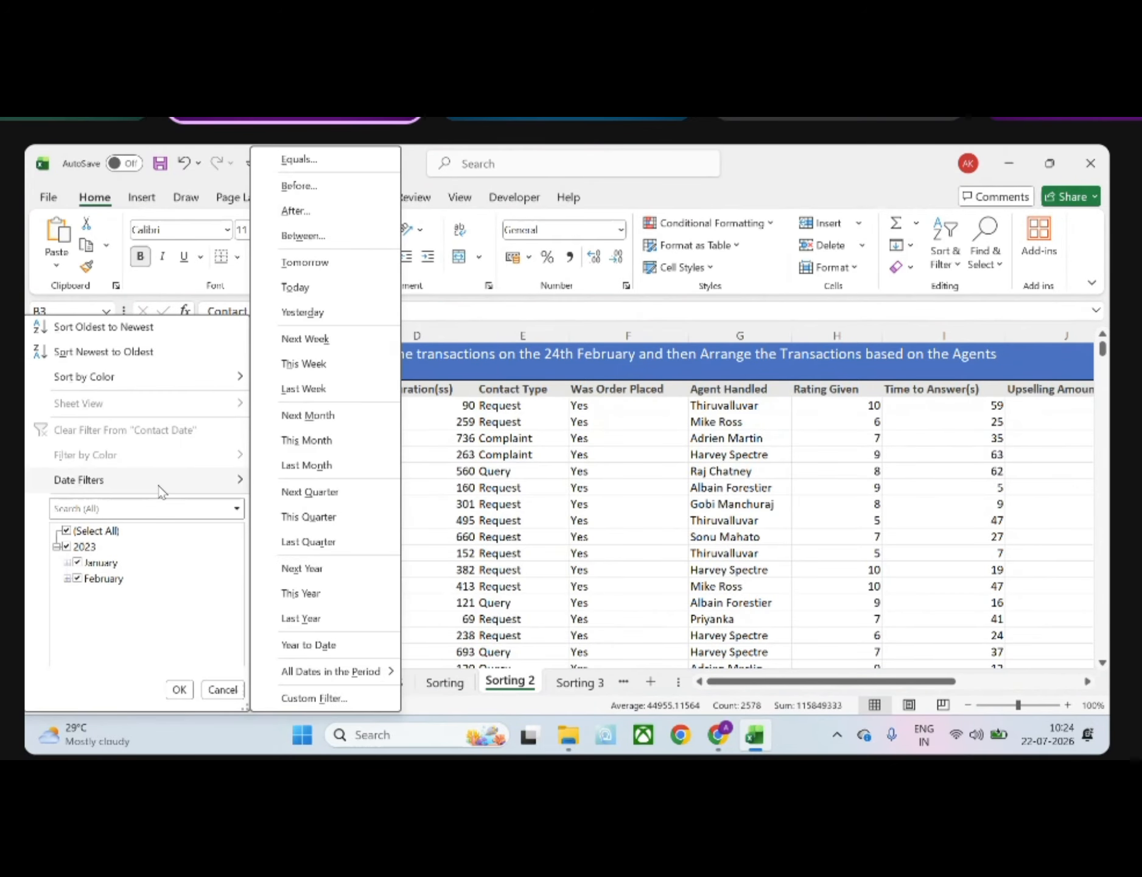
{"action": "left_click", "coordinate": [313, 188]}
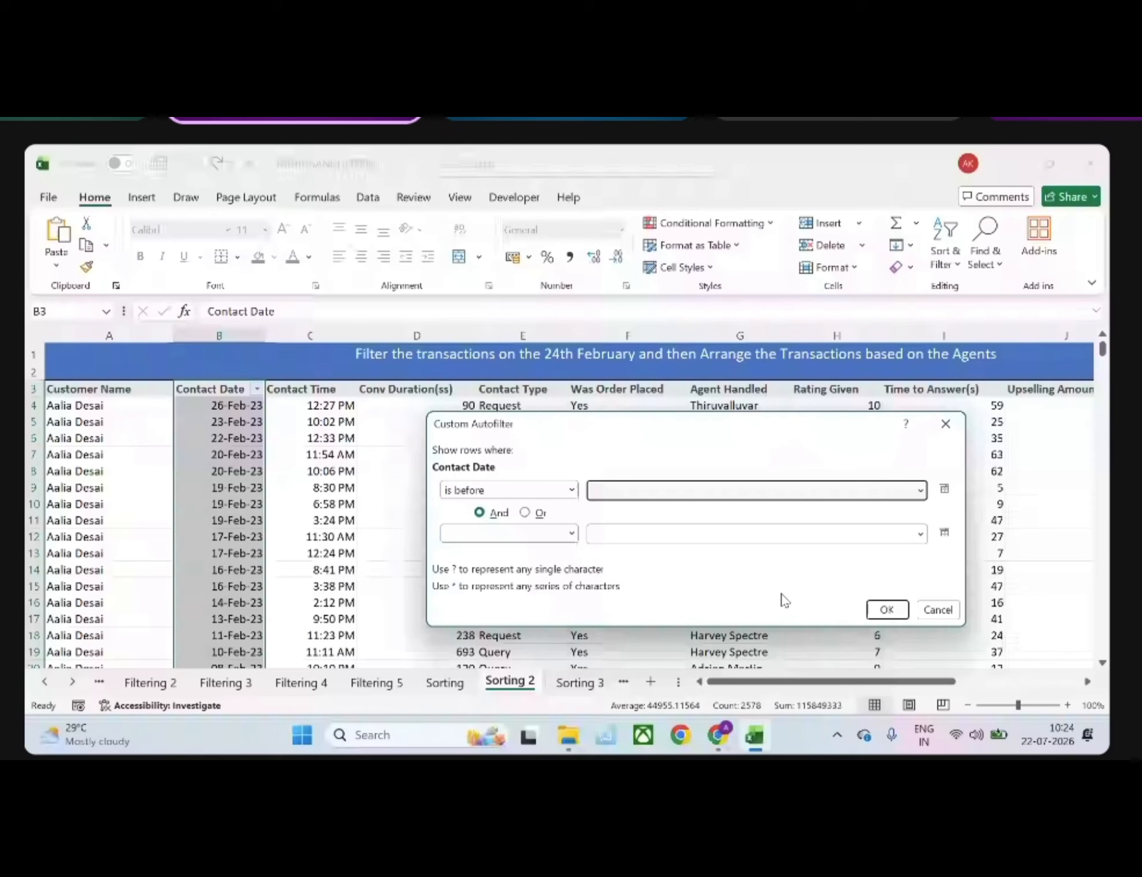
{"action": "type", "text": "24-02"}
{"action": "key", "text": "Return"}
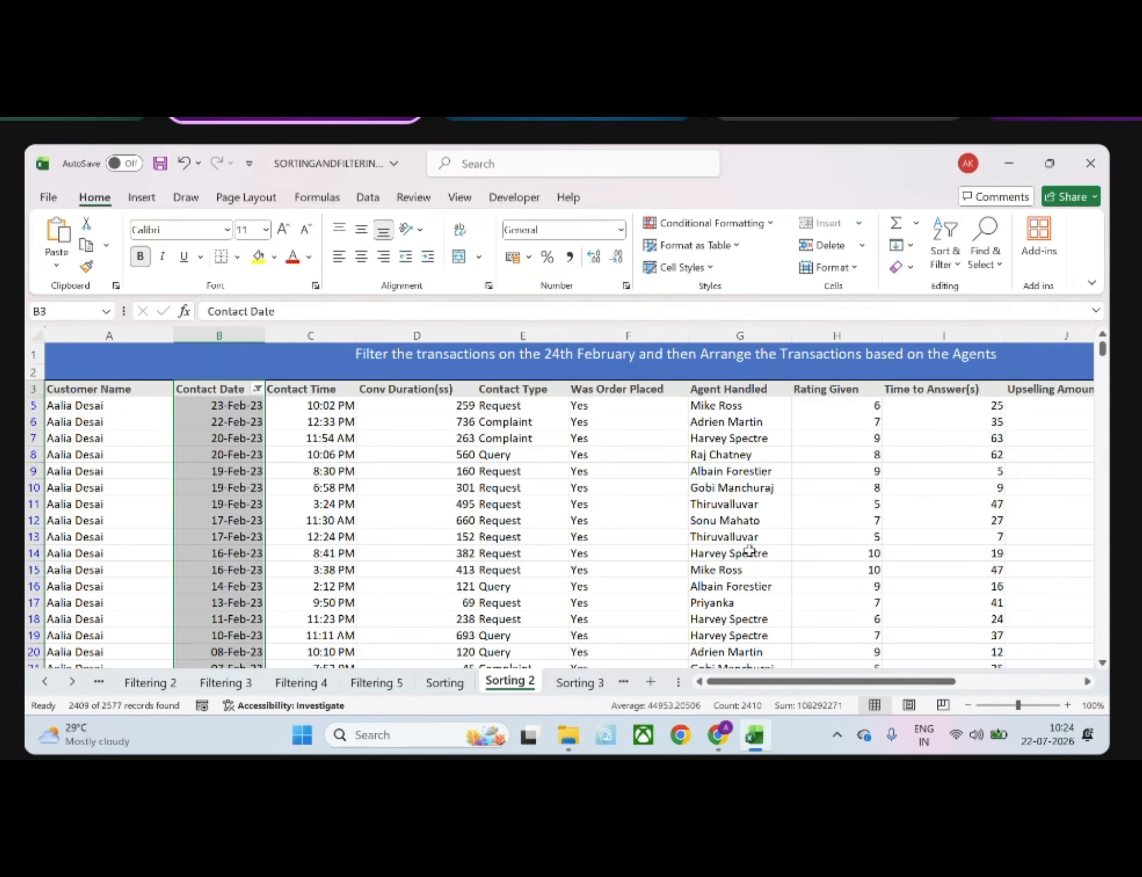
Sort the filtered transactions by the Agent Handled values from A to Z, expanding the selection to the adjacent columns
{"action": "left_click", "coordinate": [723, 393]}
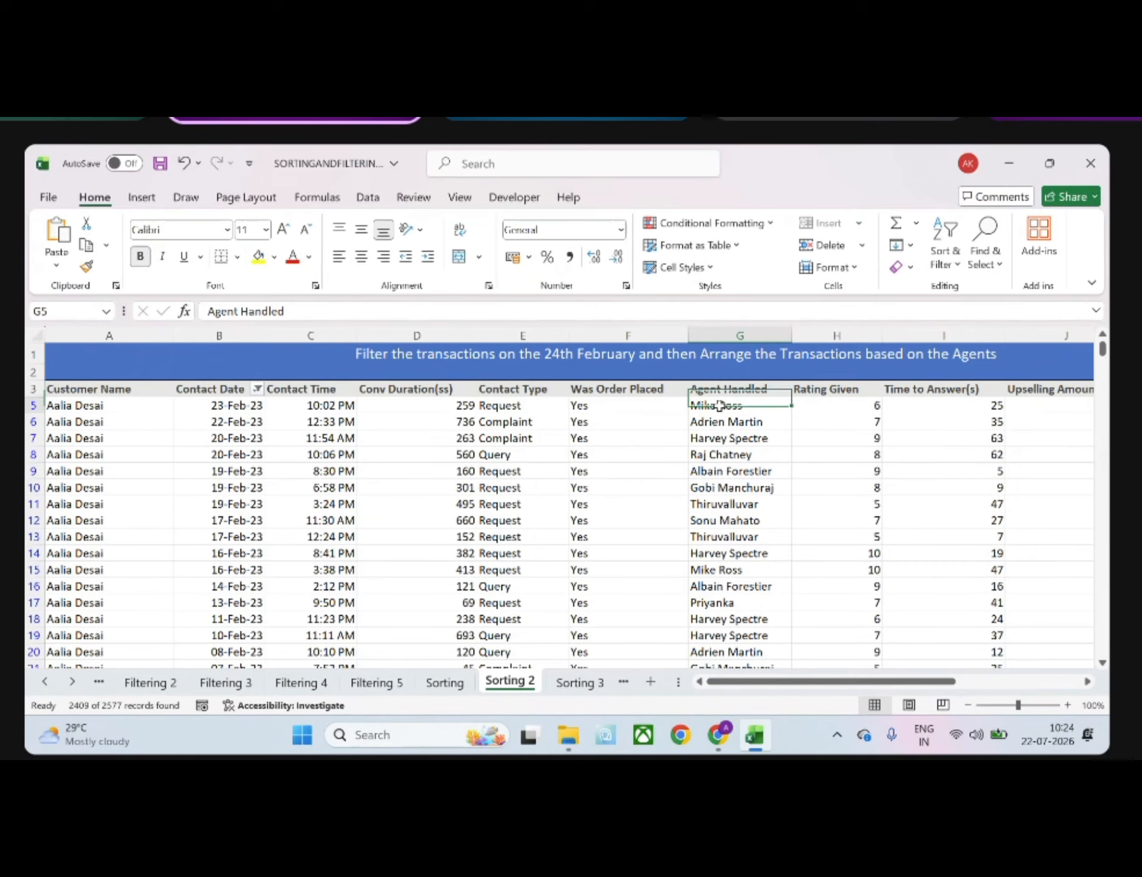
{"action": "left_click", "coordinate": [723, 403]}
{"action": "key", "text": "ctrl+shift+Down"}
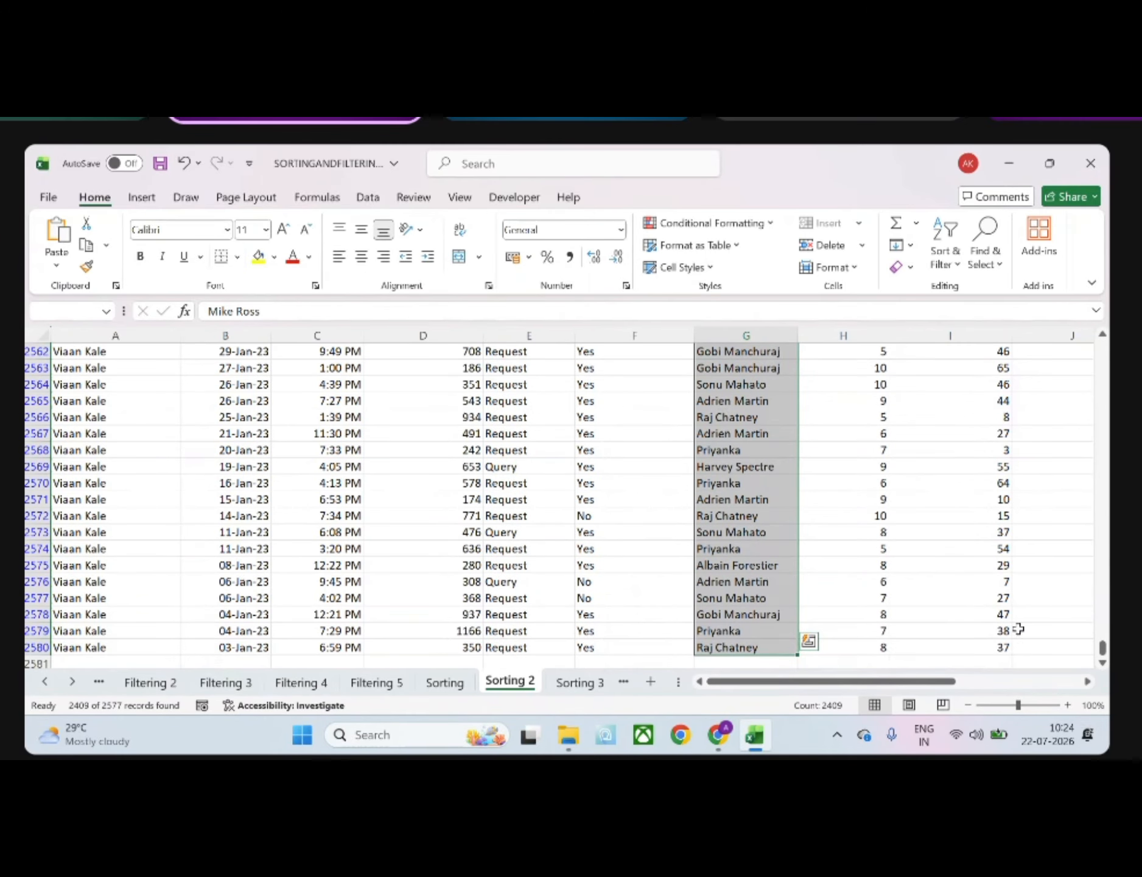
{"action": "left_click_drag", "start_coordinate": [1103, 646], "coordinate": [1101, 226]}
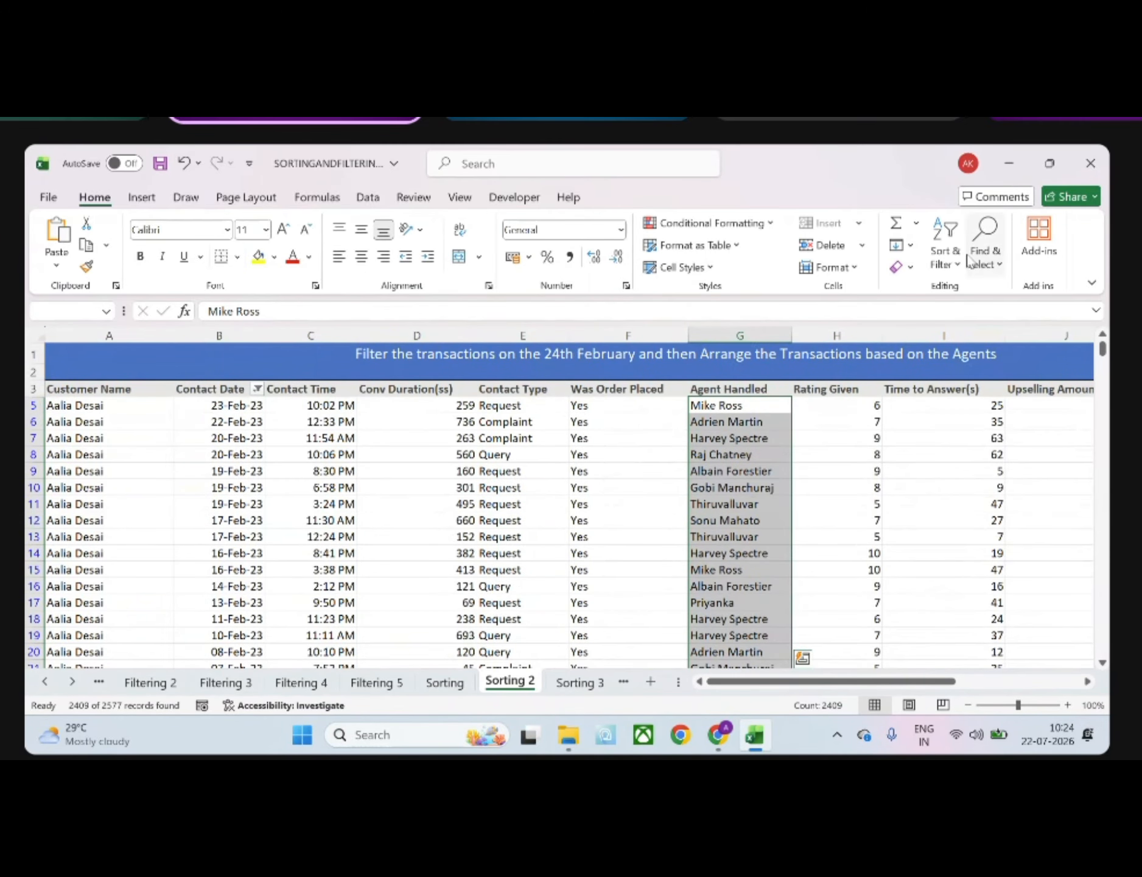
{"action": "left_click", "coordinate": [945, 240]}
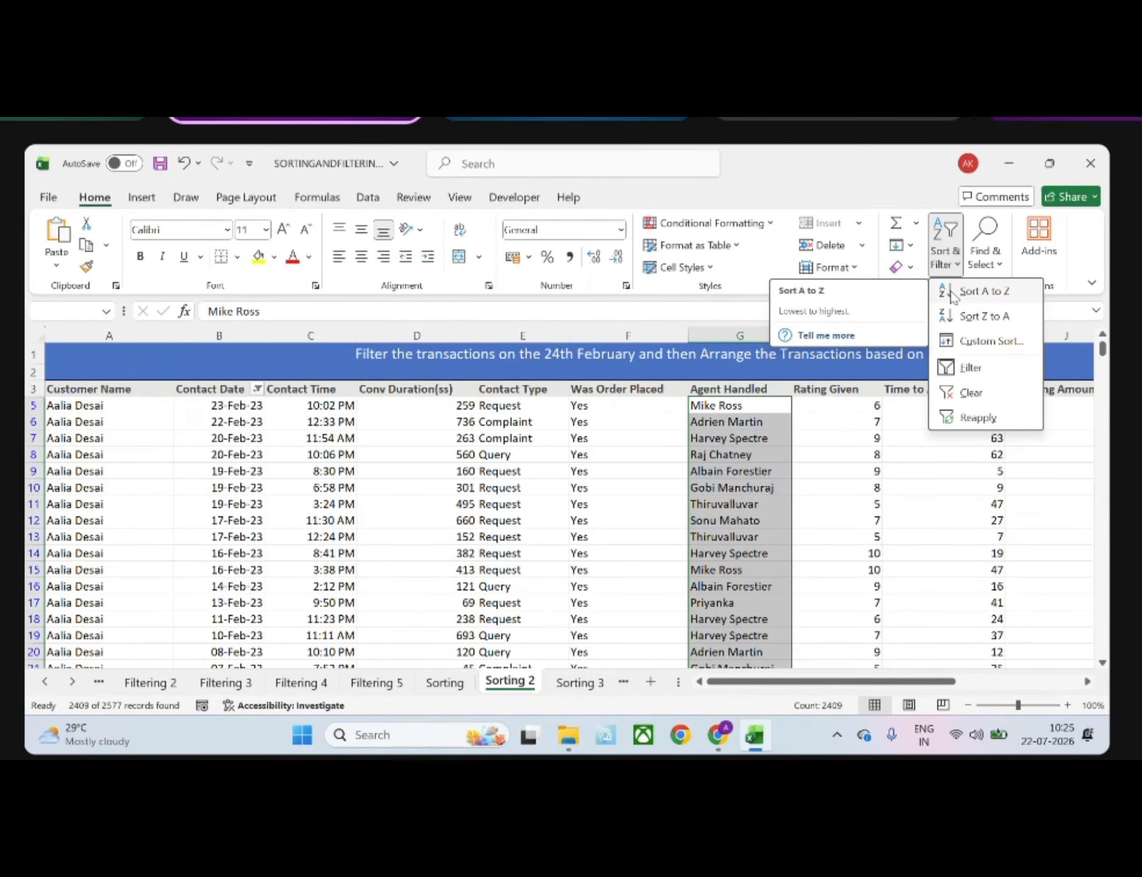
{"action": "left_click", "coordinate": [954, 292]}
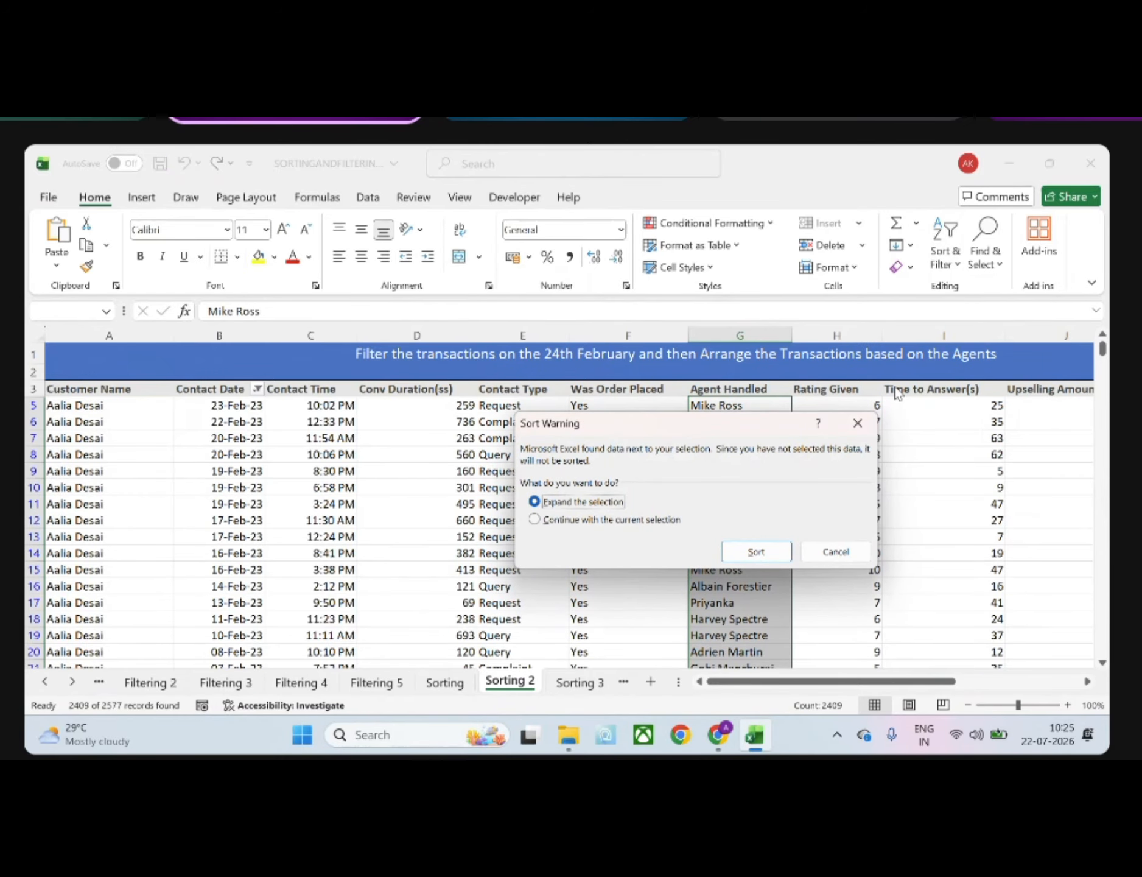
{"action": "left_click", "coordinate": [756, 551]}
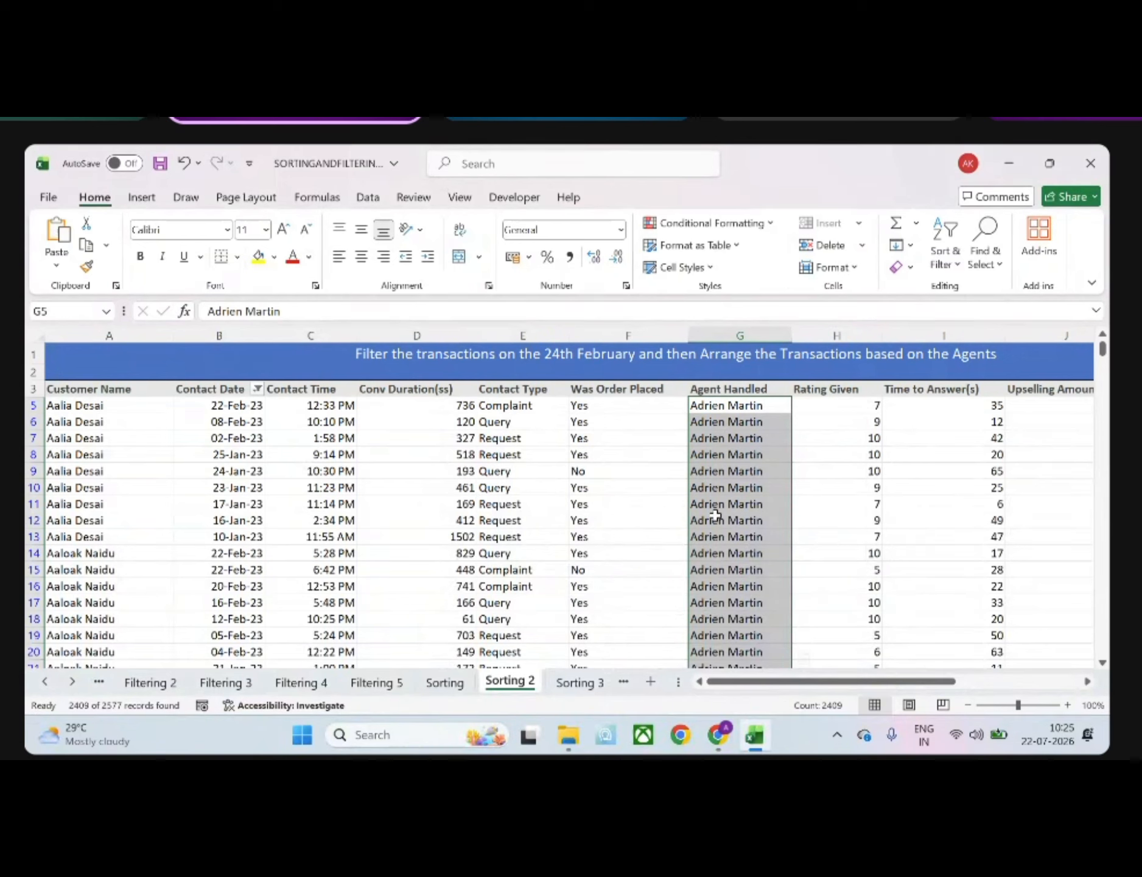
{"action": "left_click", "coordinate": [716, 516]}
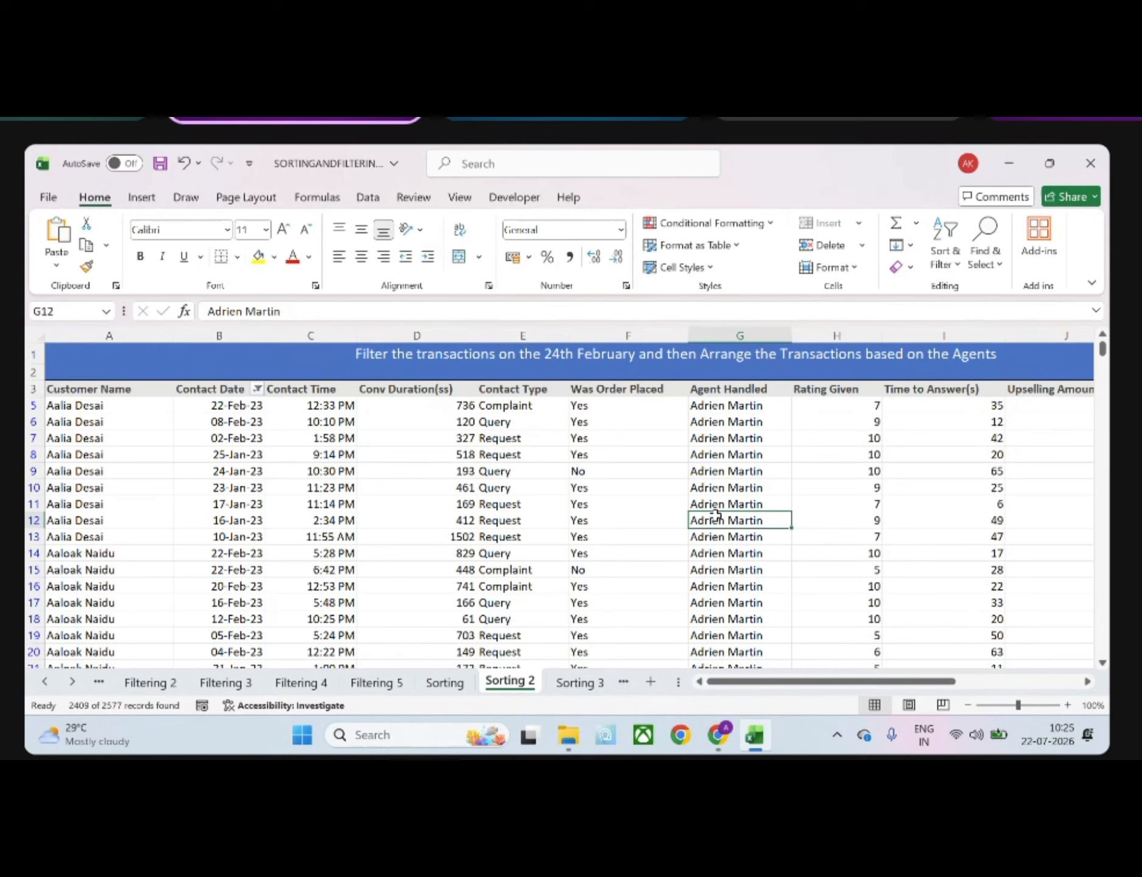
Look at Sorting 3, add a new sheet after it, and enter the header Roll No in A1 with a sample roll number below
{"action": "left_click", "coordinate": [563, 687]}
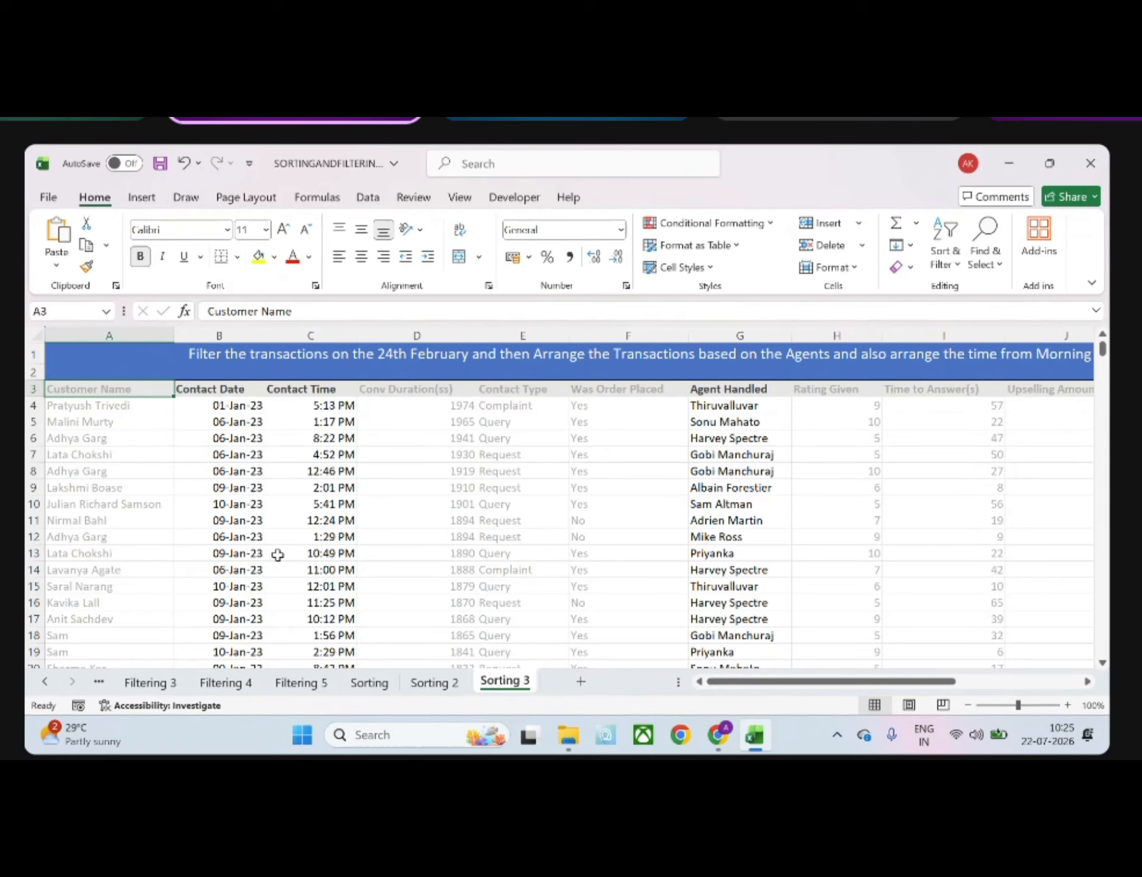
{"action": "left_click", "coordinate": [580, 681]}
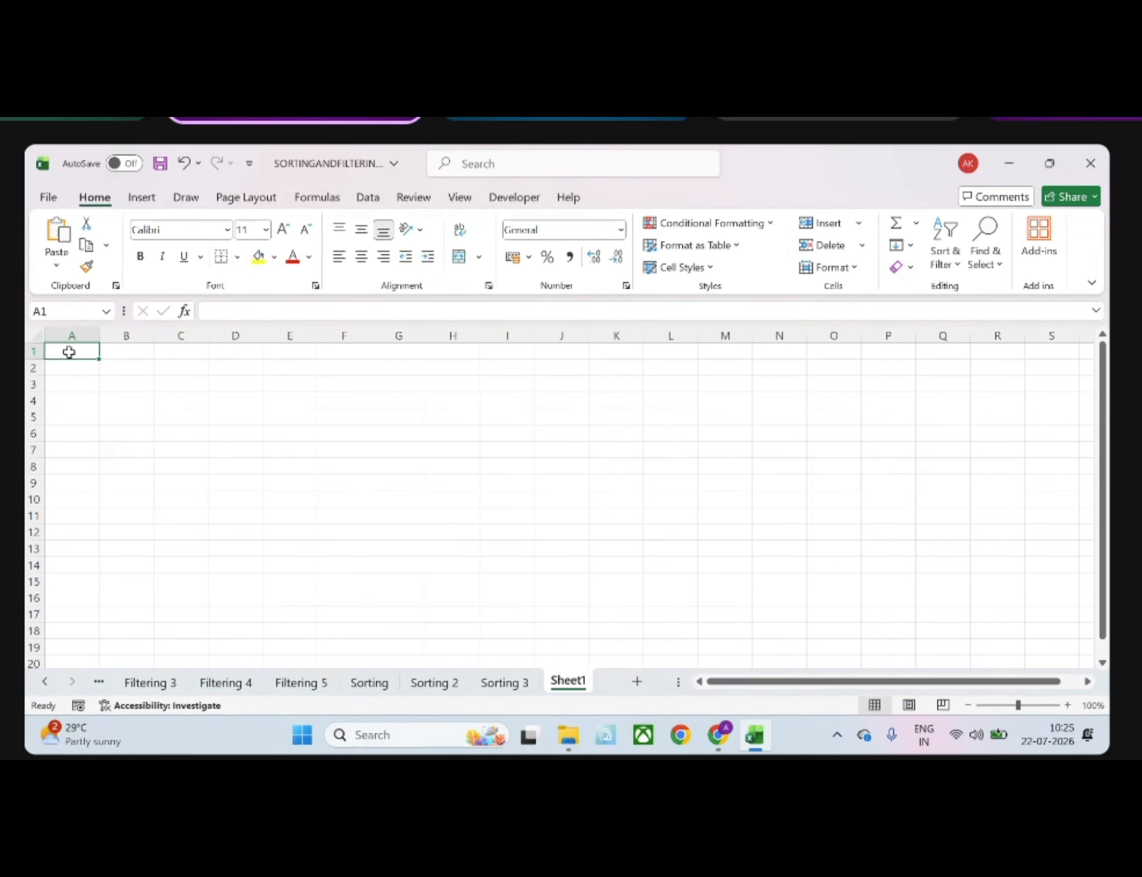
{"action": "type", "text": "Roll"}
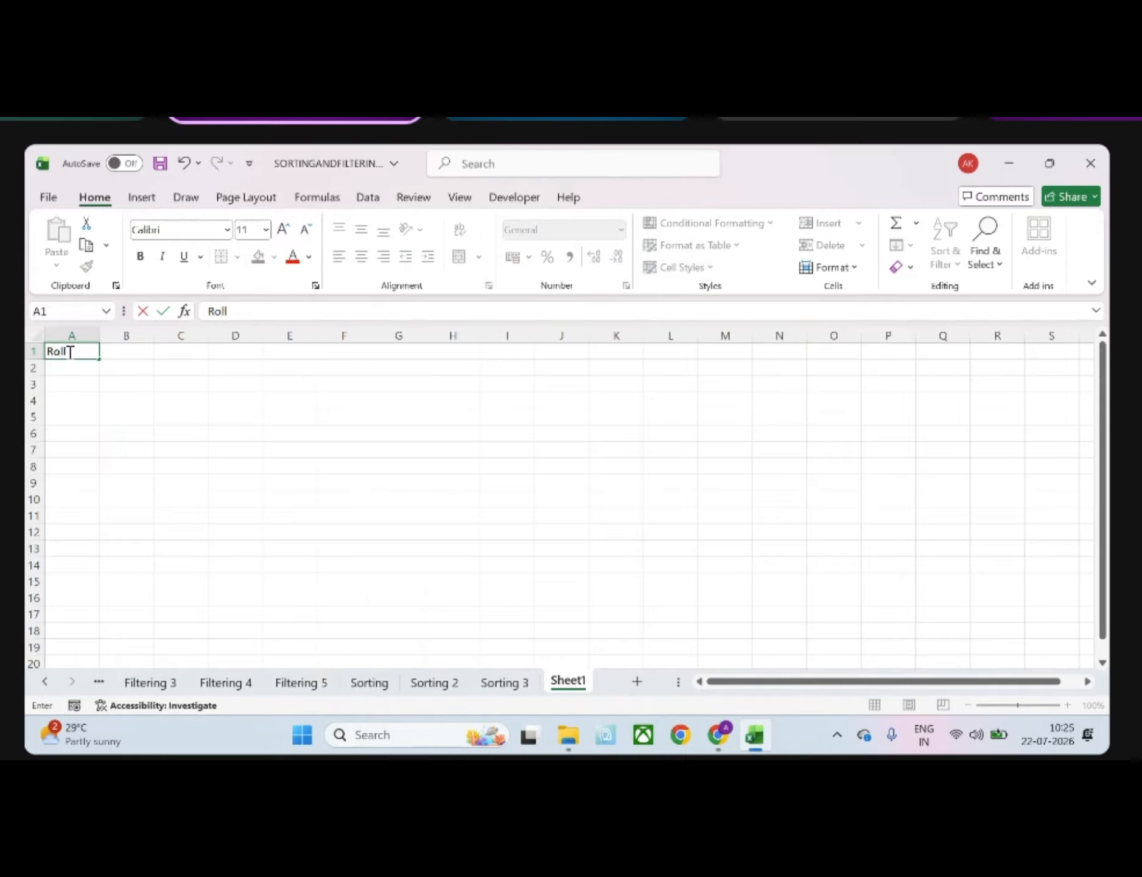
{"action": "type", "text": " No"}
{"action": "key", "text": "Return"}
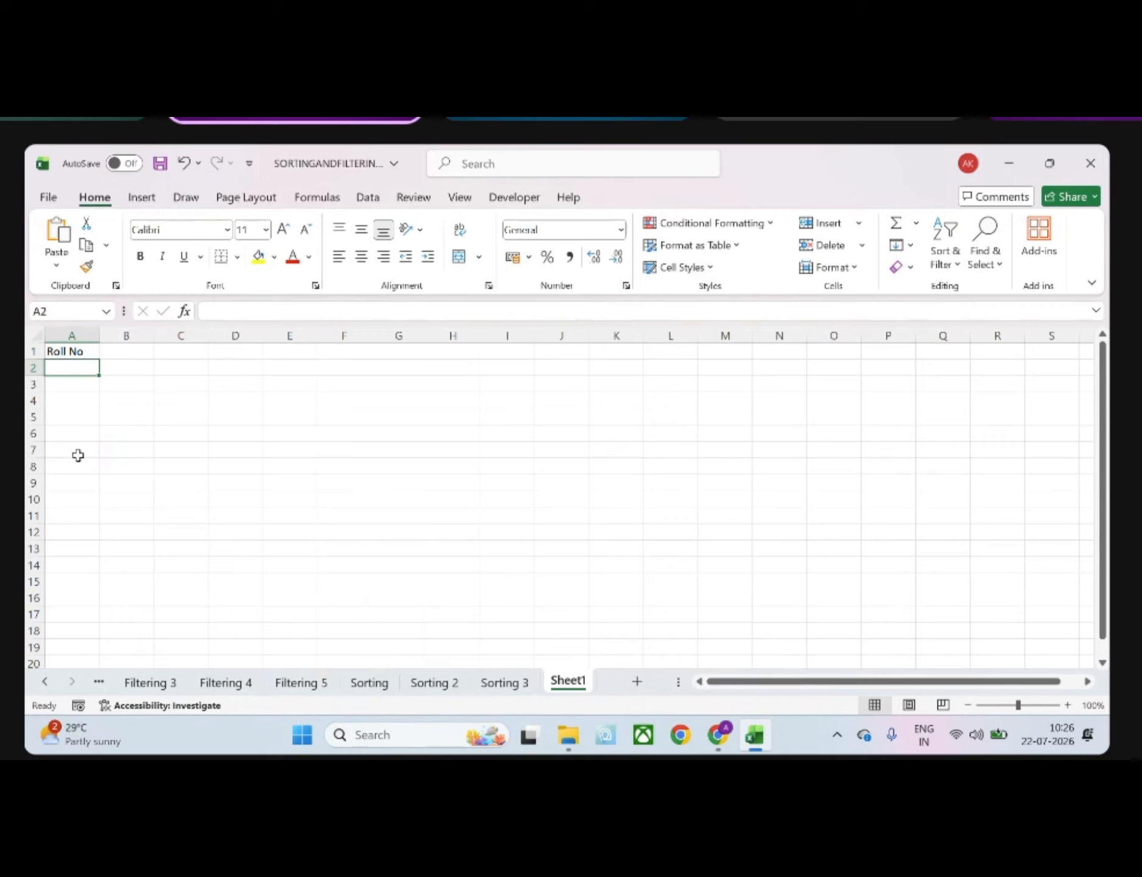
{"action": "type", "text": "123450"}
{"action": "key", "text": "Return"}
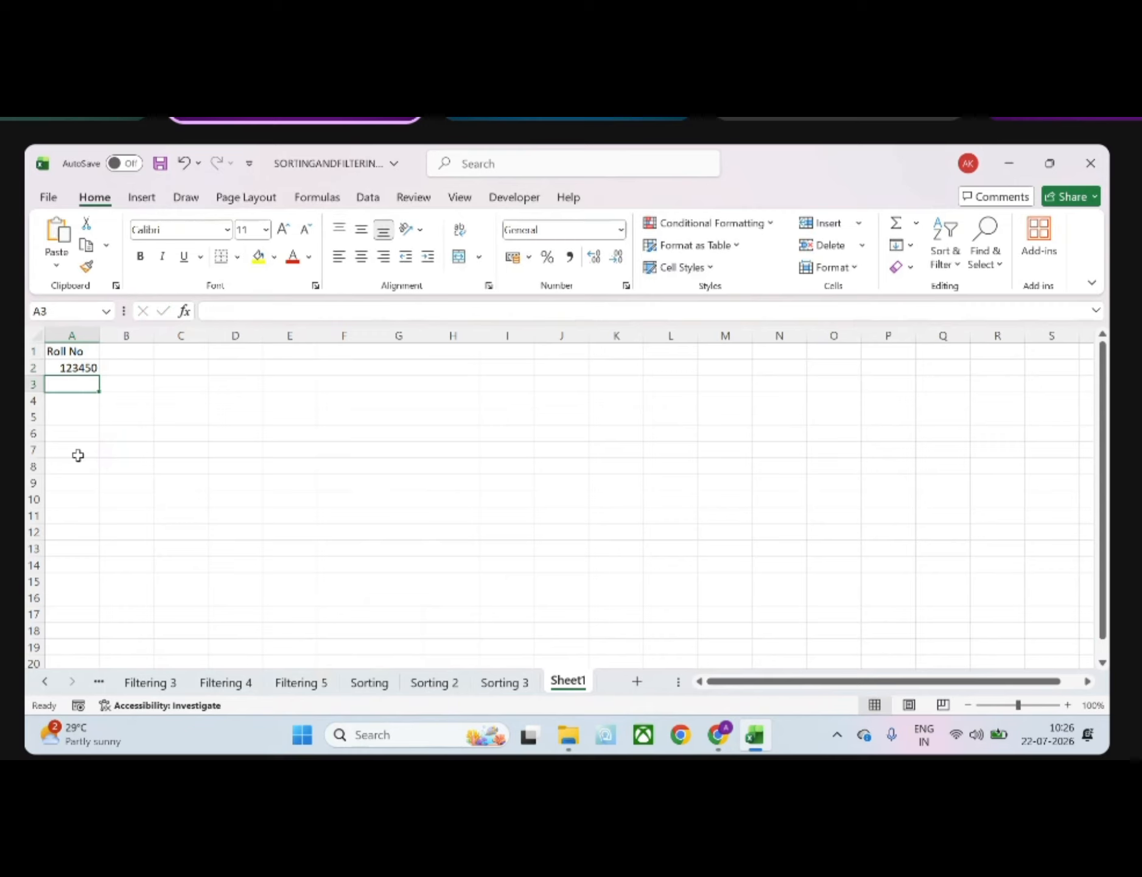
Delete the cells holding the Roll No header and its sample number in A1:A2 on Sheet1
{"action": "left_click", "coordinate": [68, 353]}
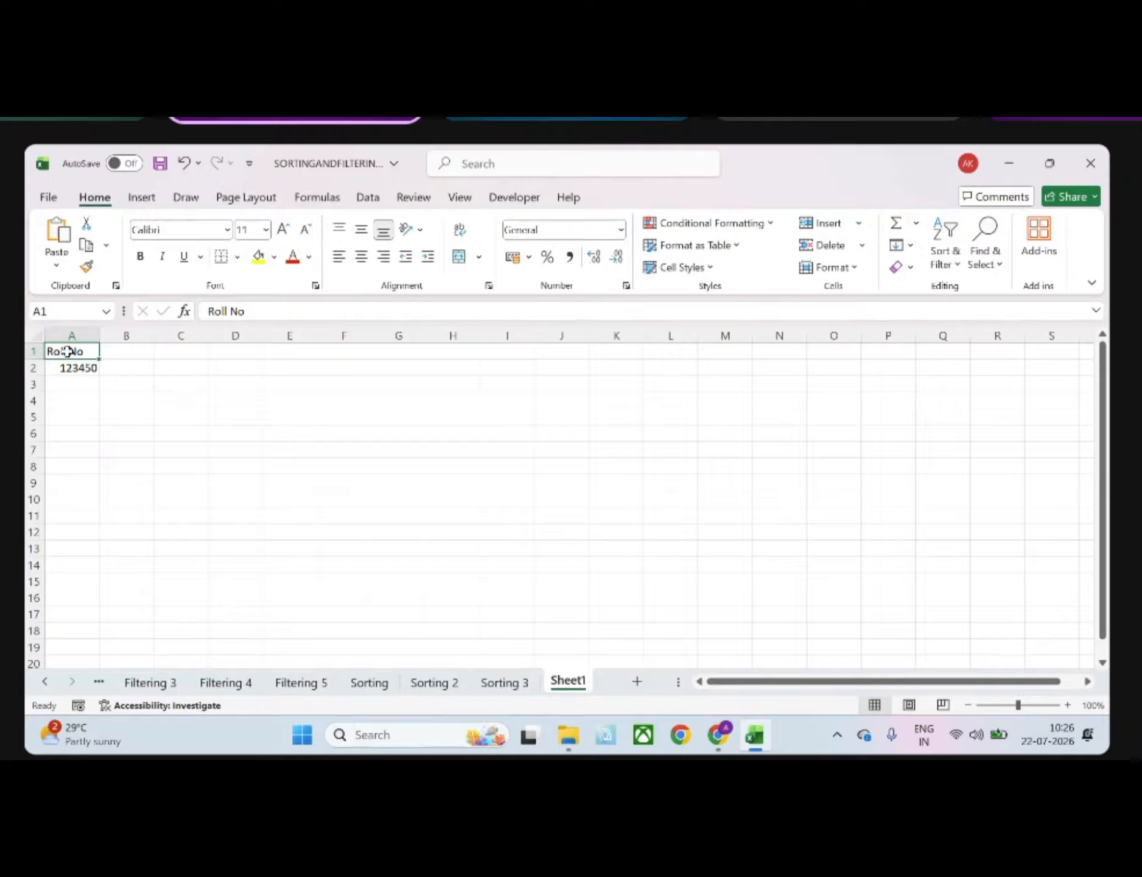
{"action": "left_click_drag", "start_coordinate": [68, 352], "coordinate": [69, 369]}
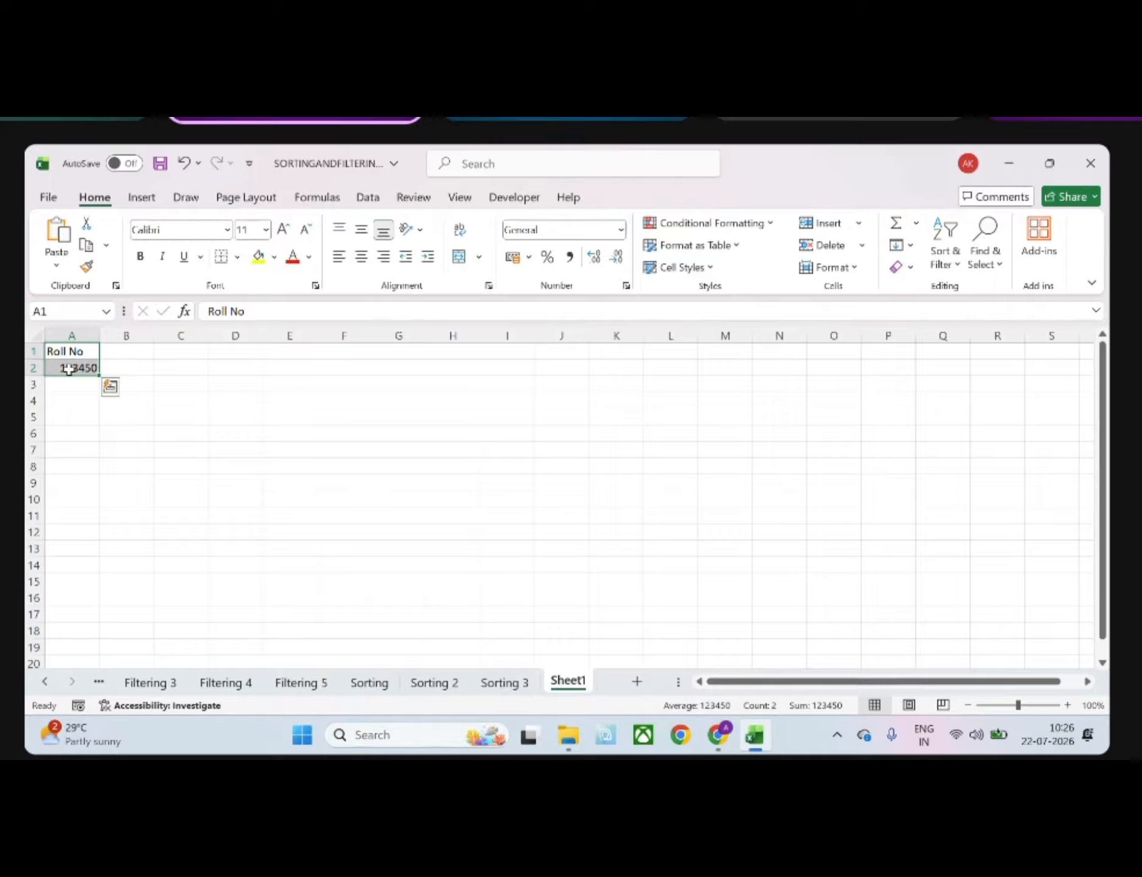
{"action": "right_click", "coordinate": [68, 368]}
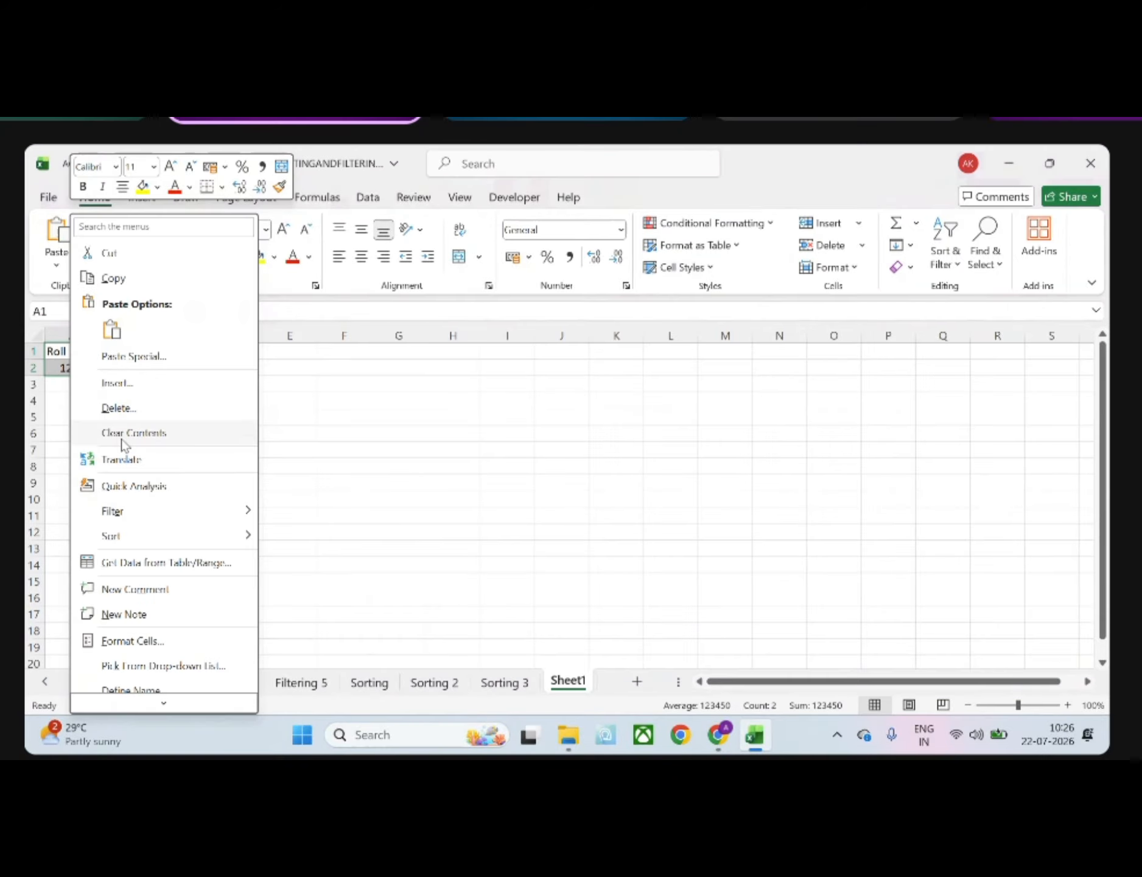
{"action": "left_click", "coordinate": [144, 414]}
{"action": "left_click", "coordinate": [105, 487]}
Enter the header Emp Name in A1 and the first employee's name in A2
{"action": "left_click", "coordinate": [71, 353]}
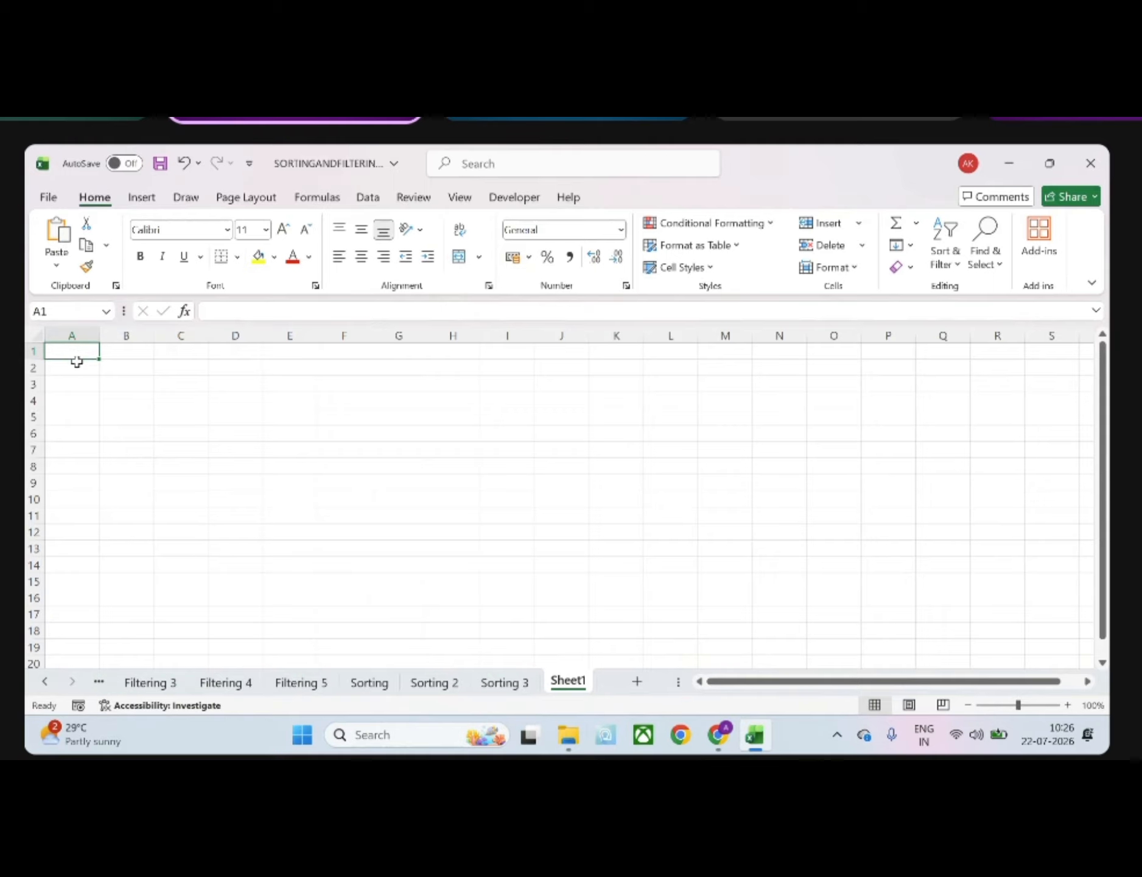
{"action": "type", "text": "Emp Name"}
{"action": "key", "text": "Return"}
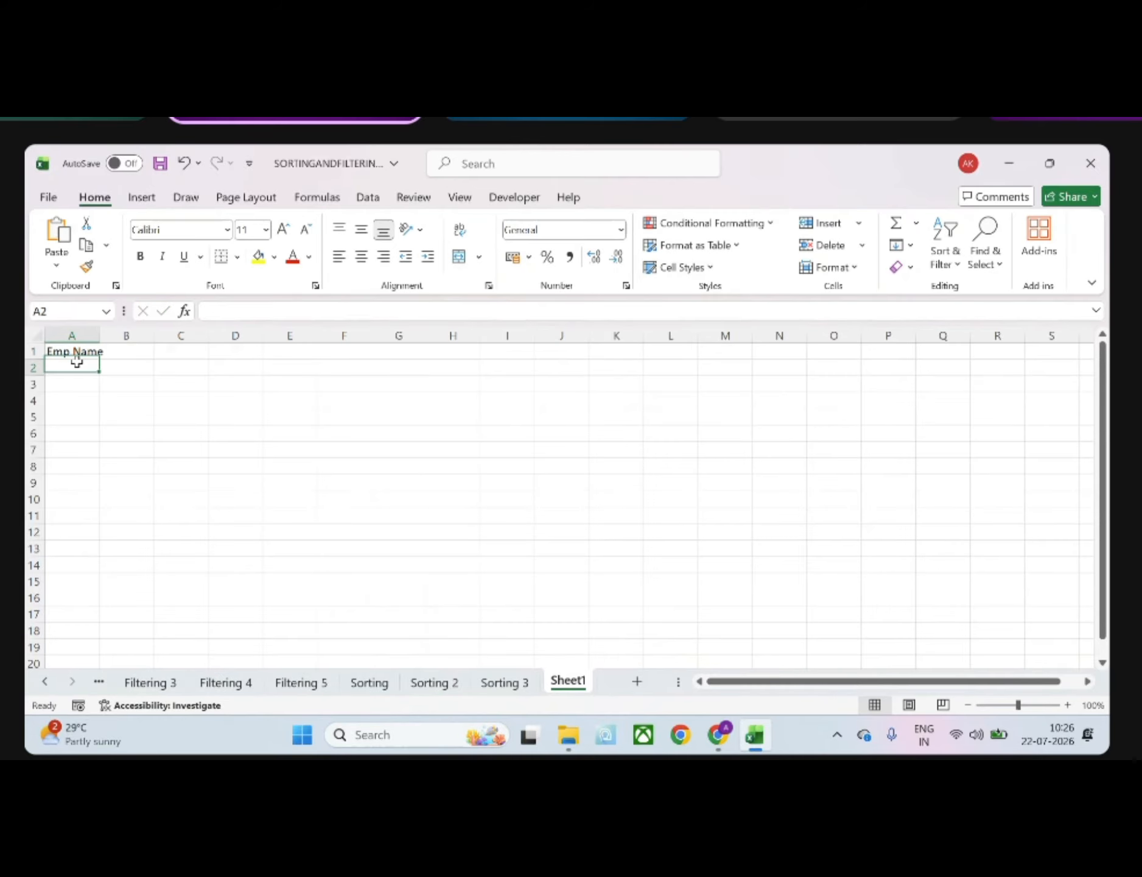
{"action": "type", "text": "Priyanks"}
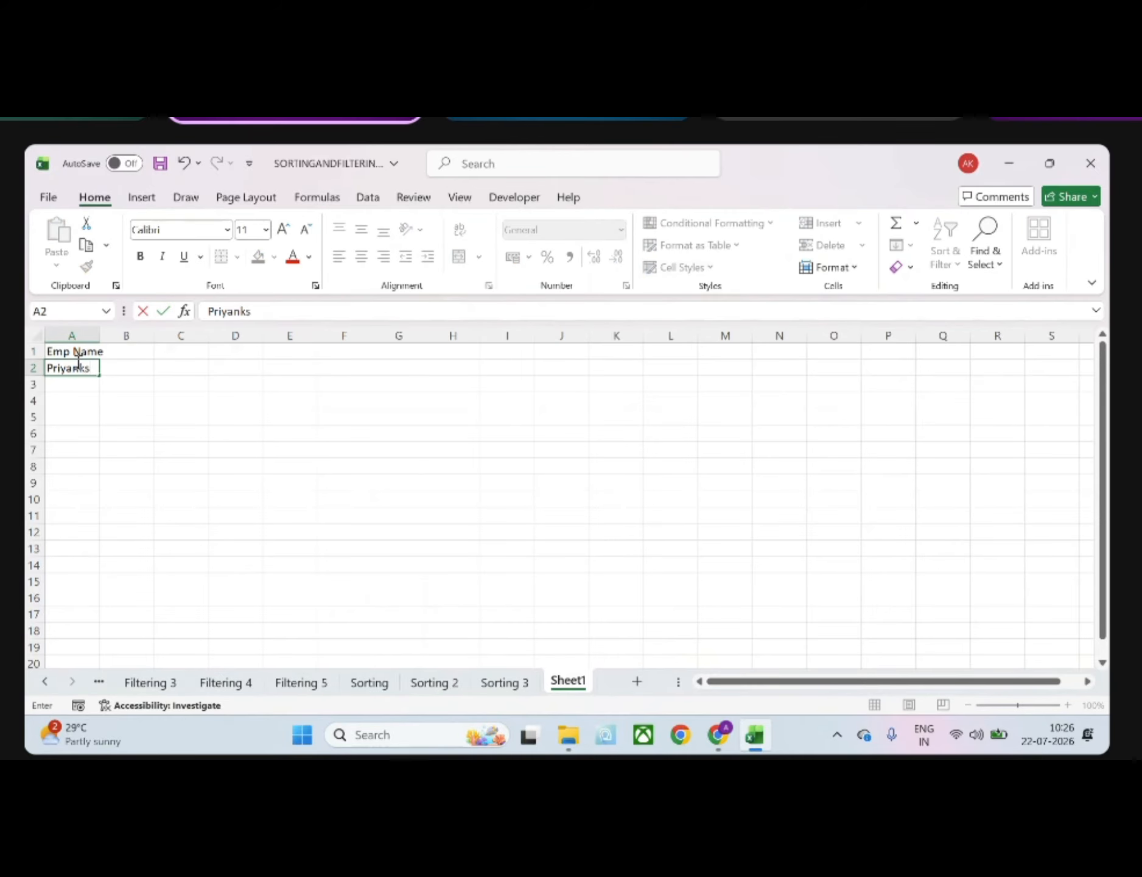
{"action": "key", "text": "BackSpace"}
{"action": "type", "text": "anka"}
{"action": "key", "text": "Return"}
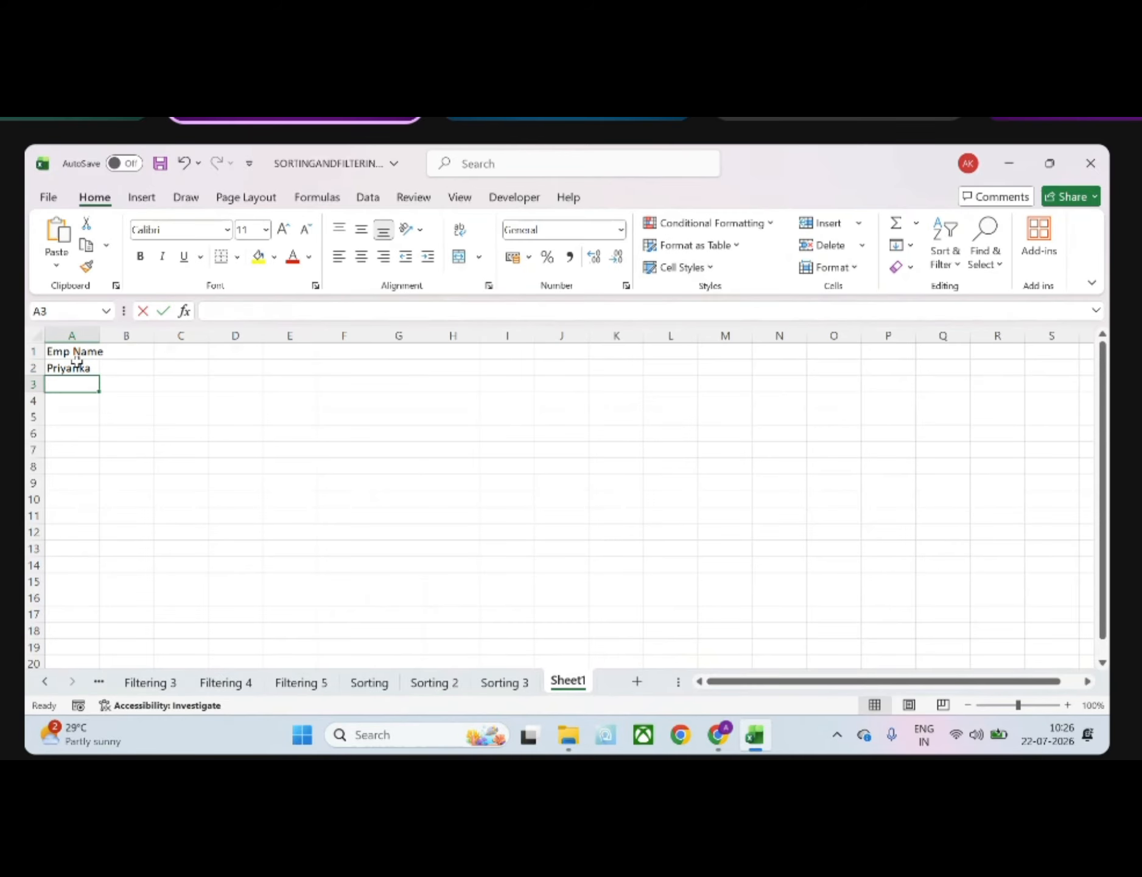
Fill cells A3 to A6 with the first names of four more employees
{"action": "type", "text": "Sunaina"}
{"action": "key", "text": "Return"}
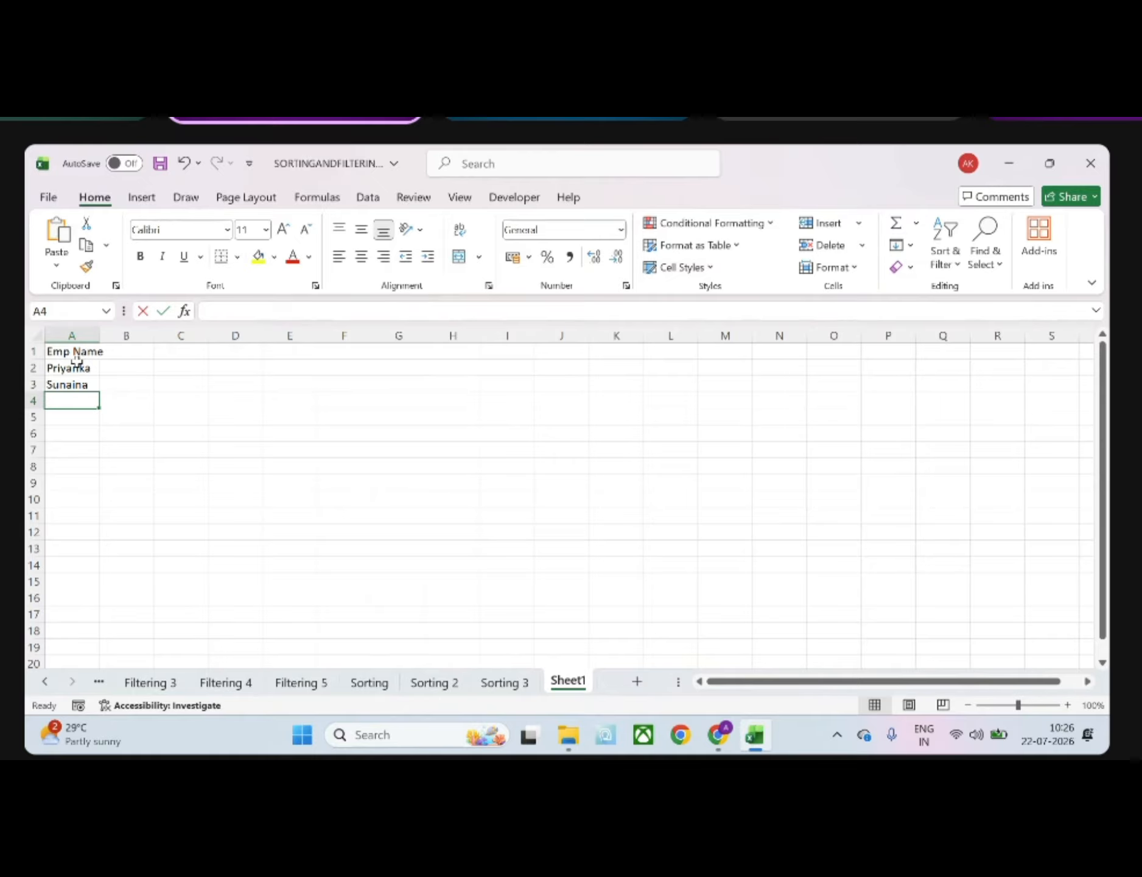
{"action": "type", "text": "Harshit"}
{"action": "key", "text": "Return"}
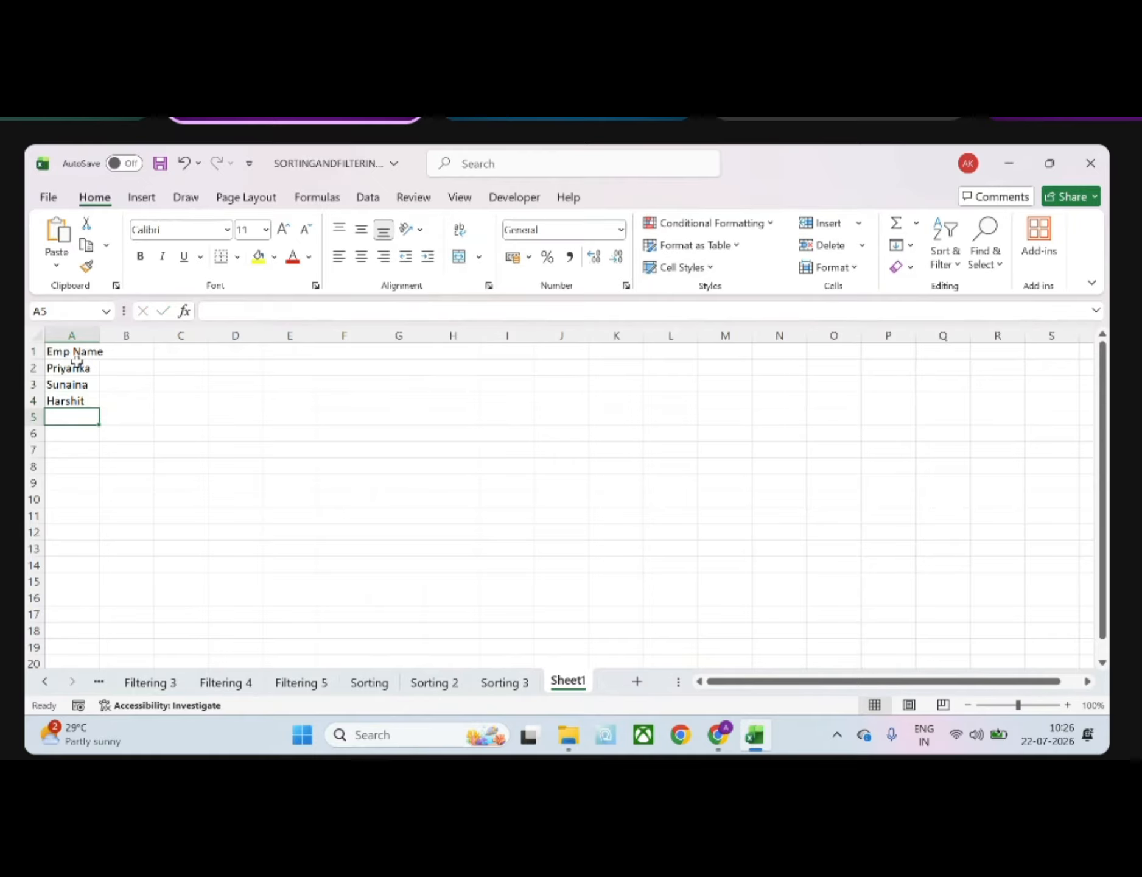
{"action": "type", "text": "Mithila"}
{"action": "key", "text": "Return"}
{"action": "type", "text": "Pa"}
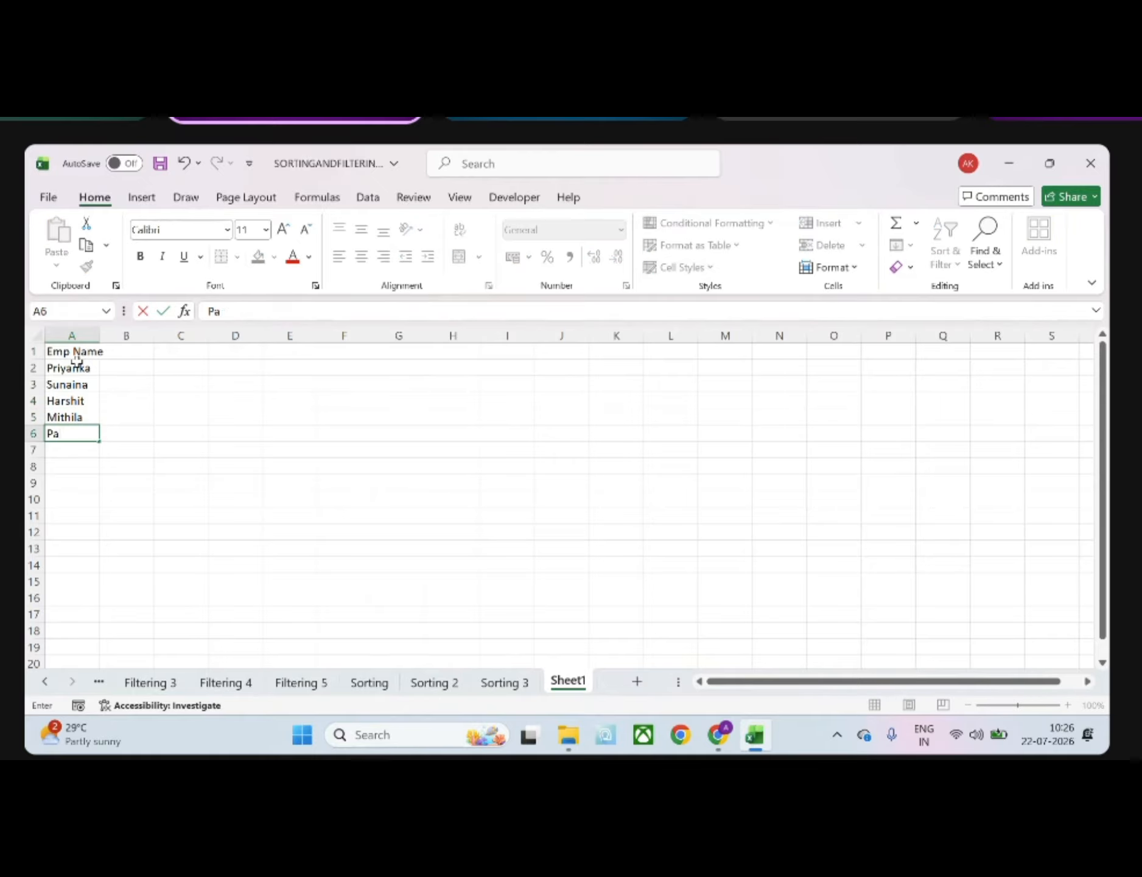
{"action": "type", "text": "rneet"}
{"action": "key", "text": "Return"}
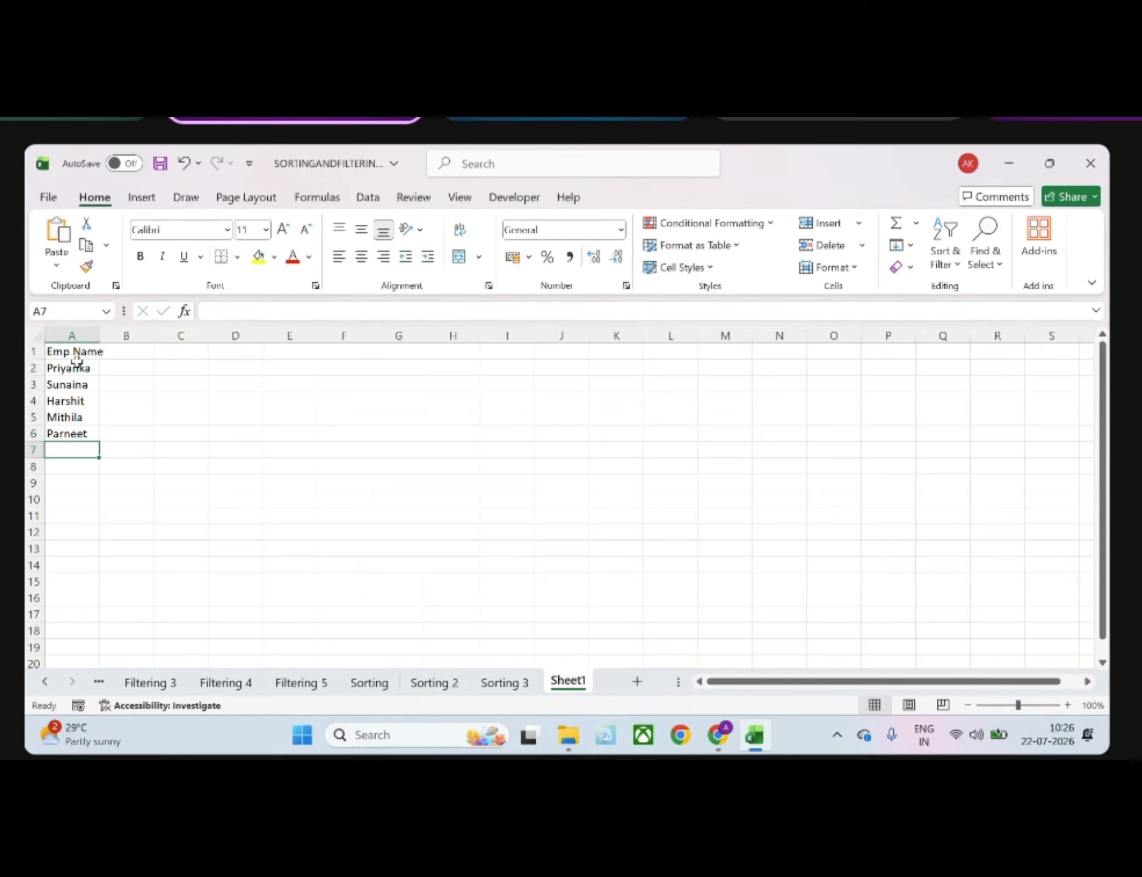
Continue the Emp Name list with three more employees' first names in A7 to A9
{"action": "type", "text": "Sunita"}
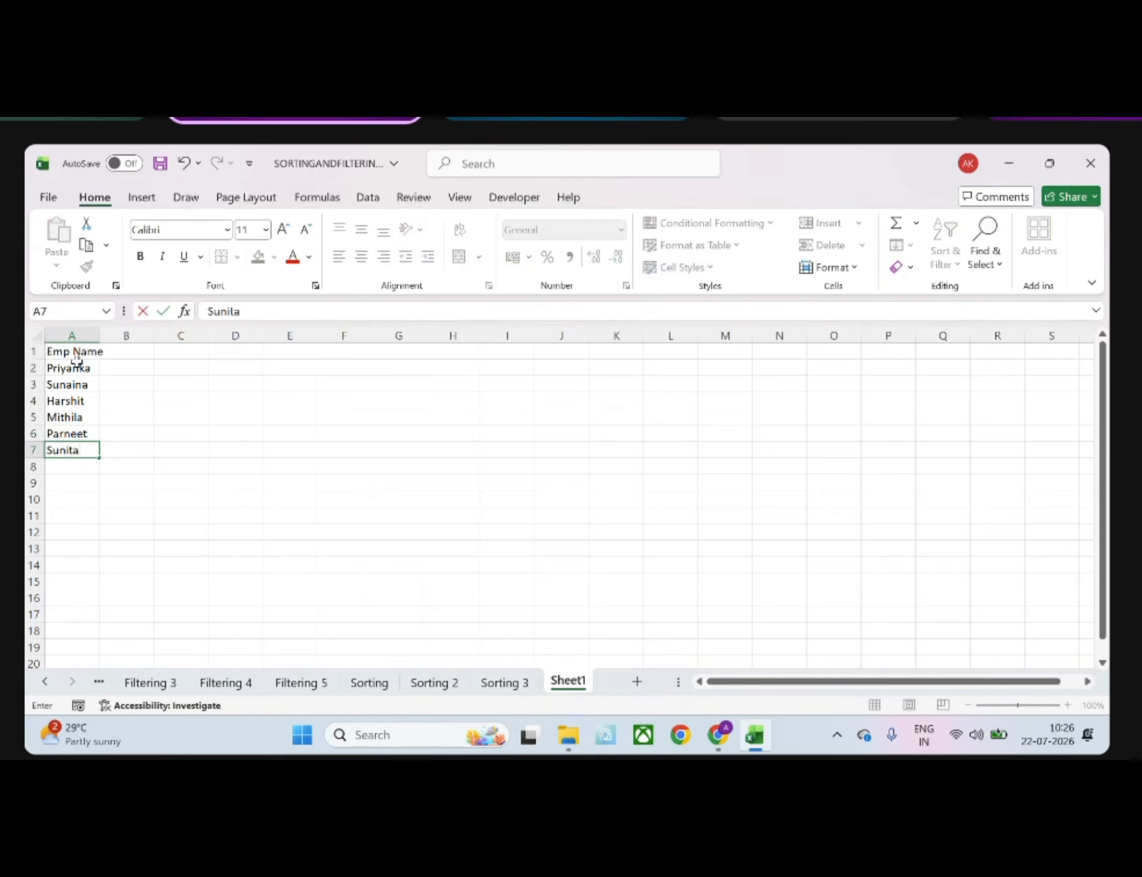
{"action": "key", "text": "Return"}
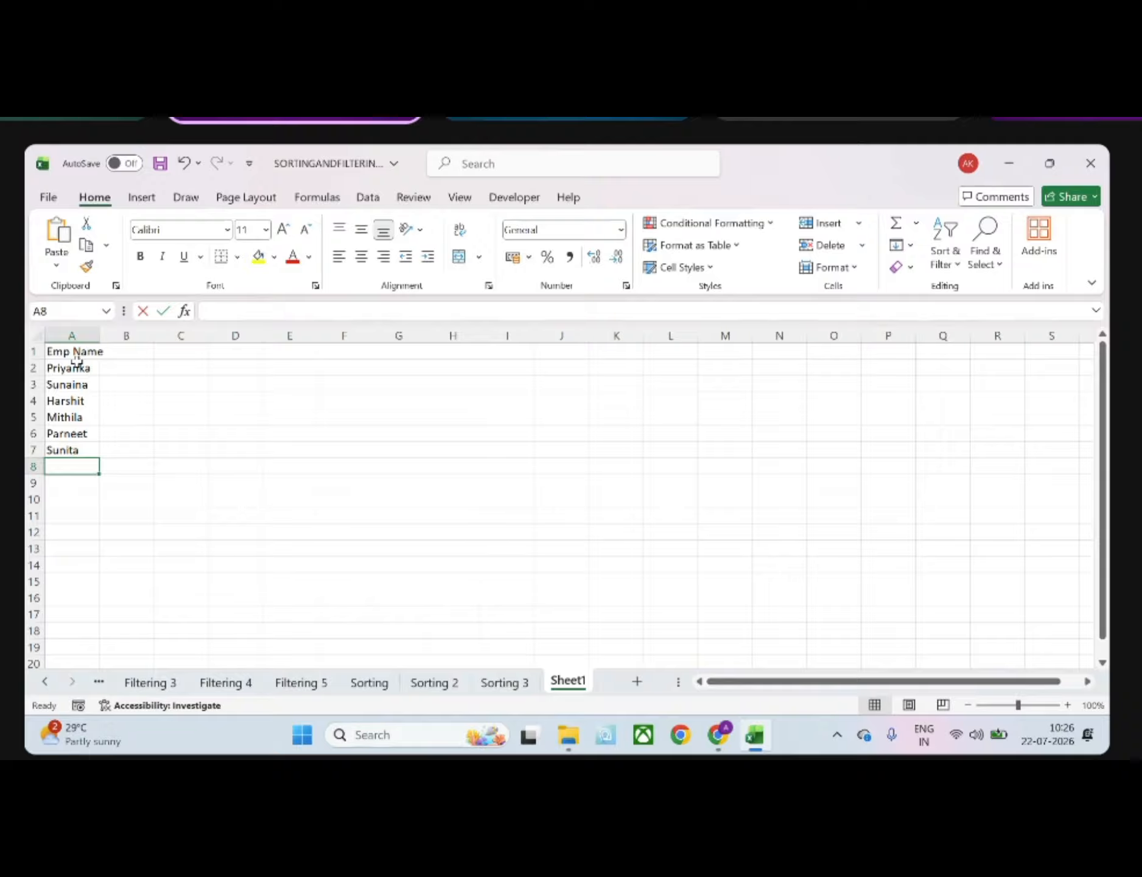
{"action": "type", "text": "Kalpna"}
{"action": "key", "text": "Return"}
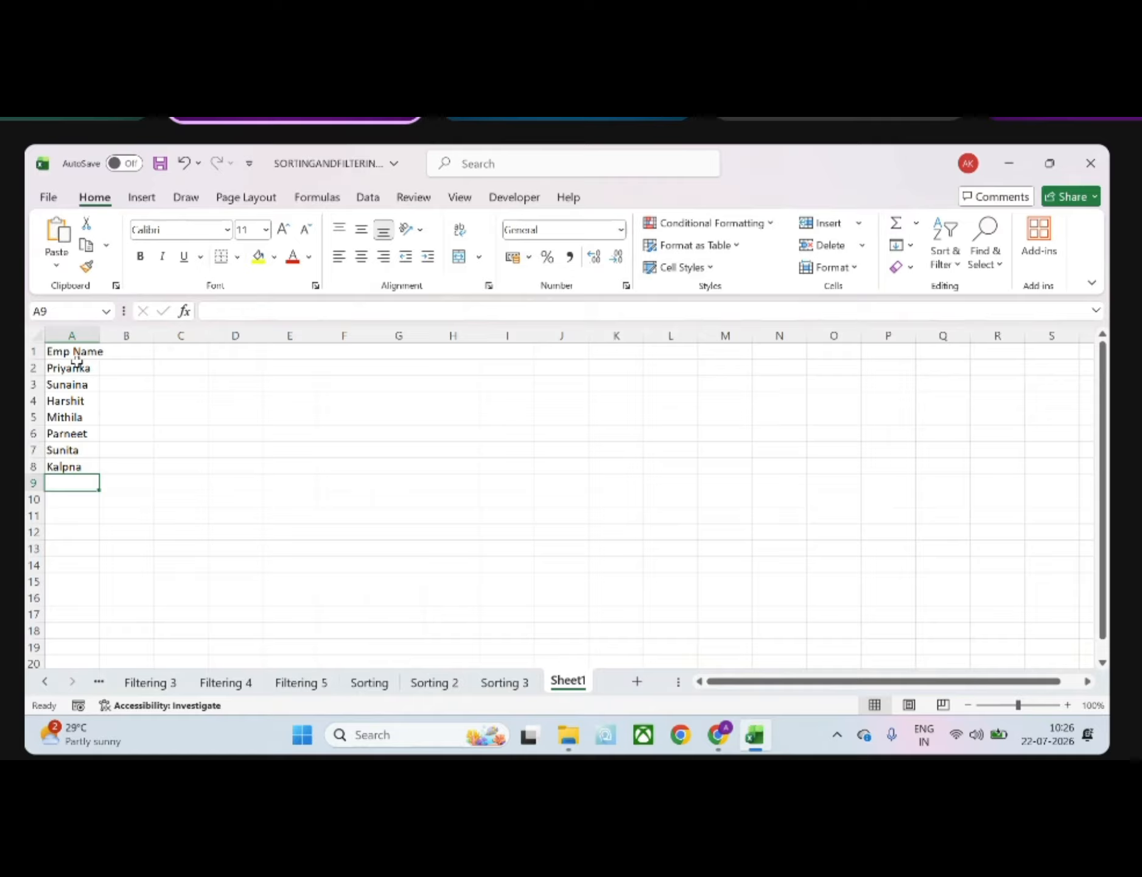
{"action": "type", "text": "g"}
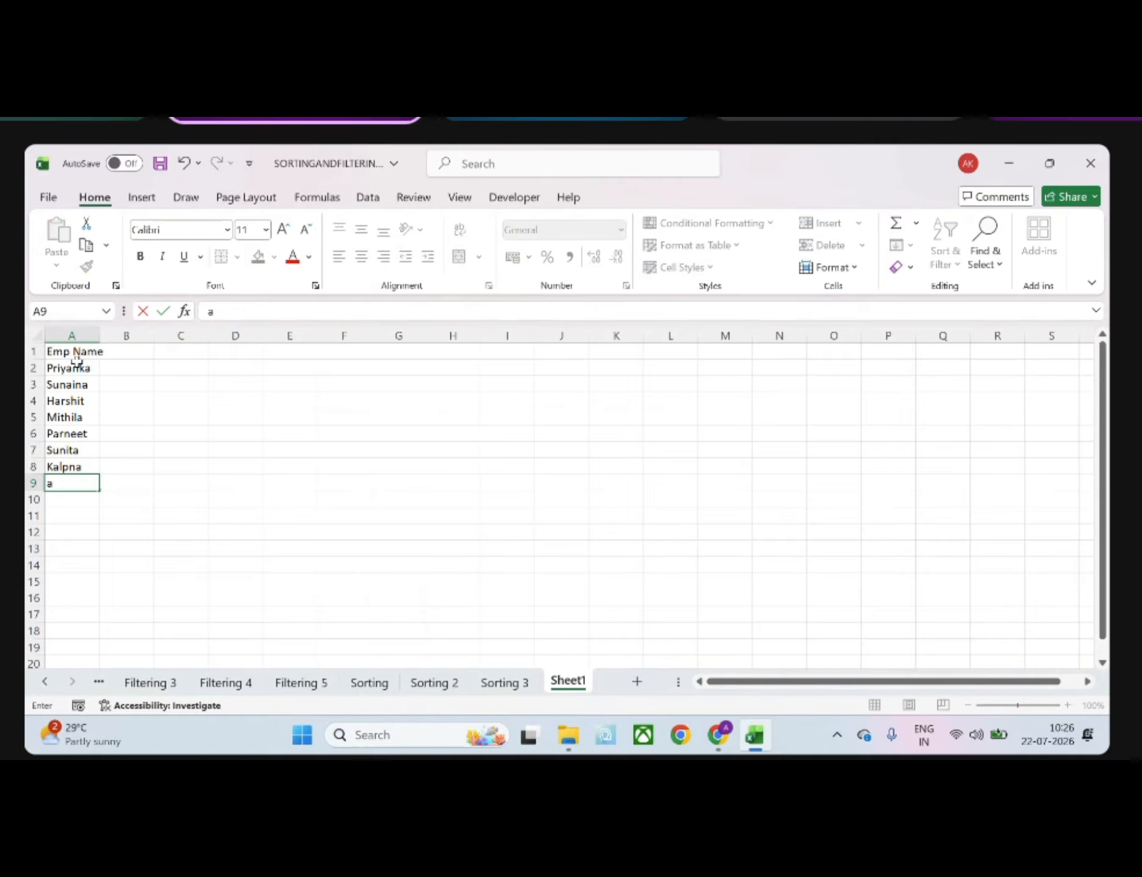
{"action": "key", "text": "BackSpace"}
{"action": "type", "text": "Gagan"}
{"action": "key", "text": "Return"}
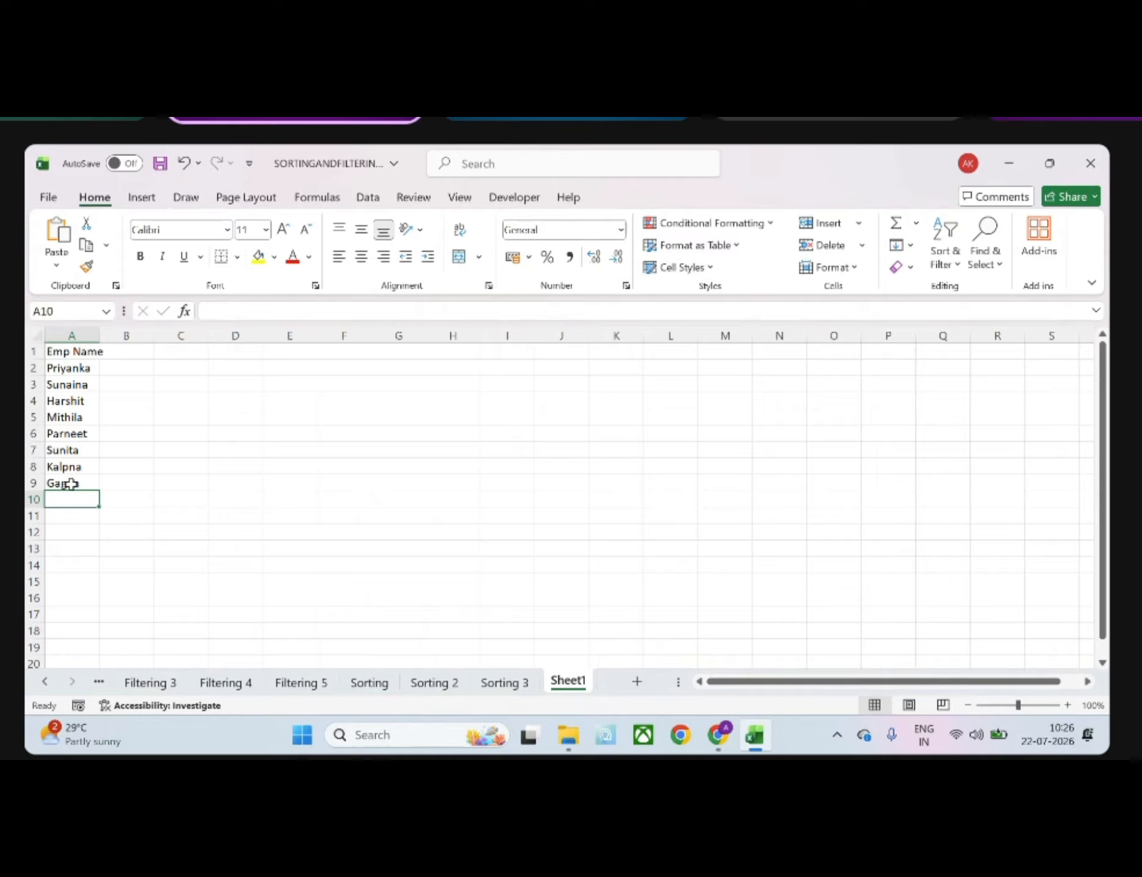
Add two more employees' first names to the Emp Name list in A10 and A11
{"action": "type", "text": "JAspreet"}
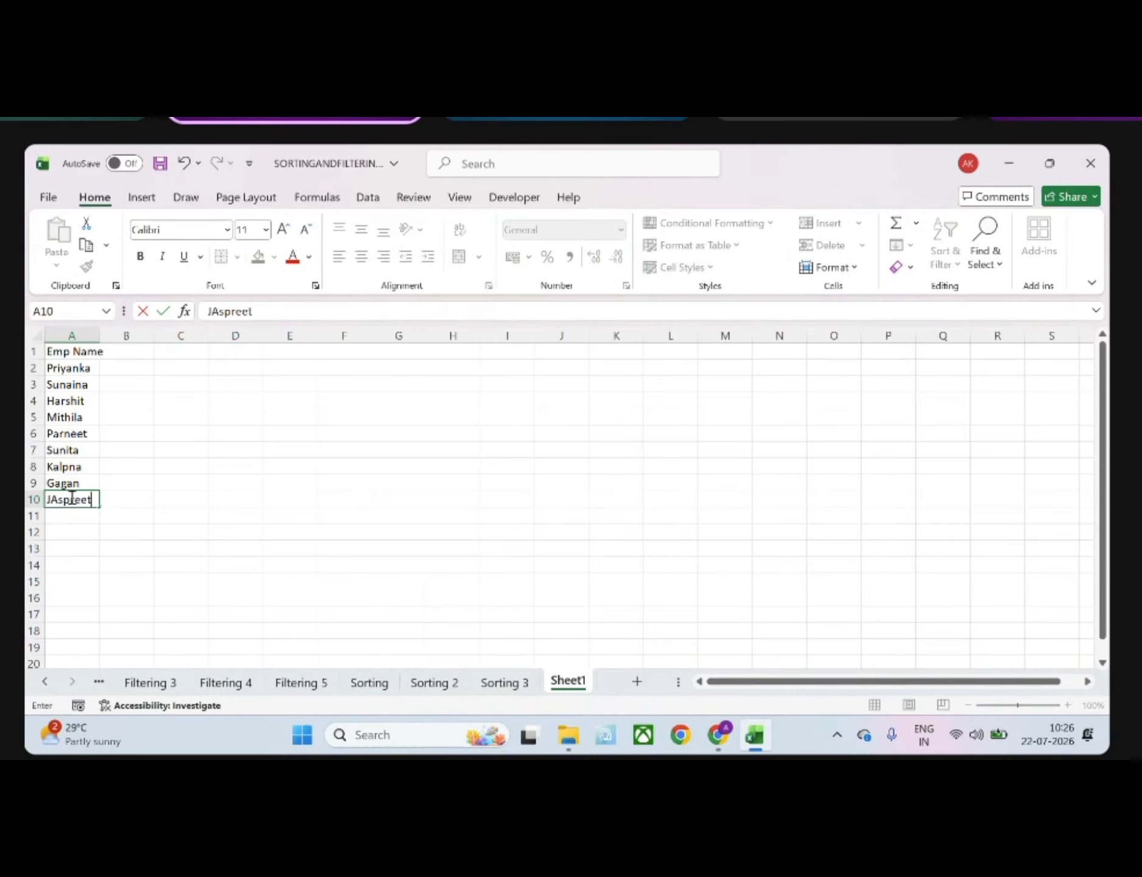
{"action": "key", "text": "Return"}
{"action": "type", "text": "Prabhn"}
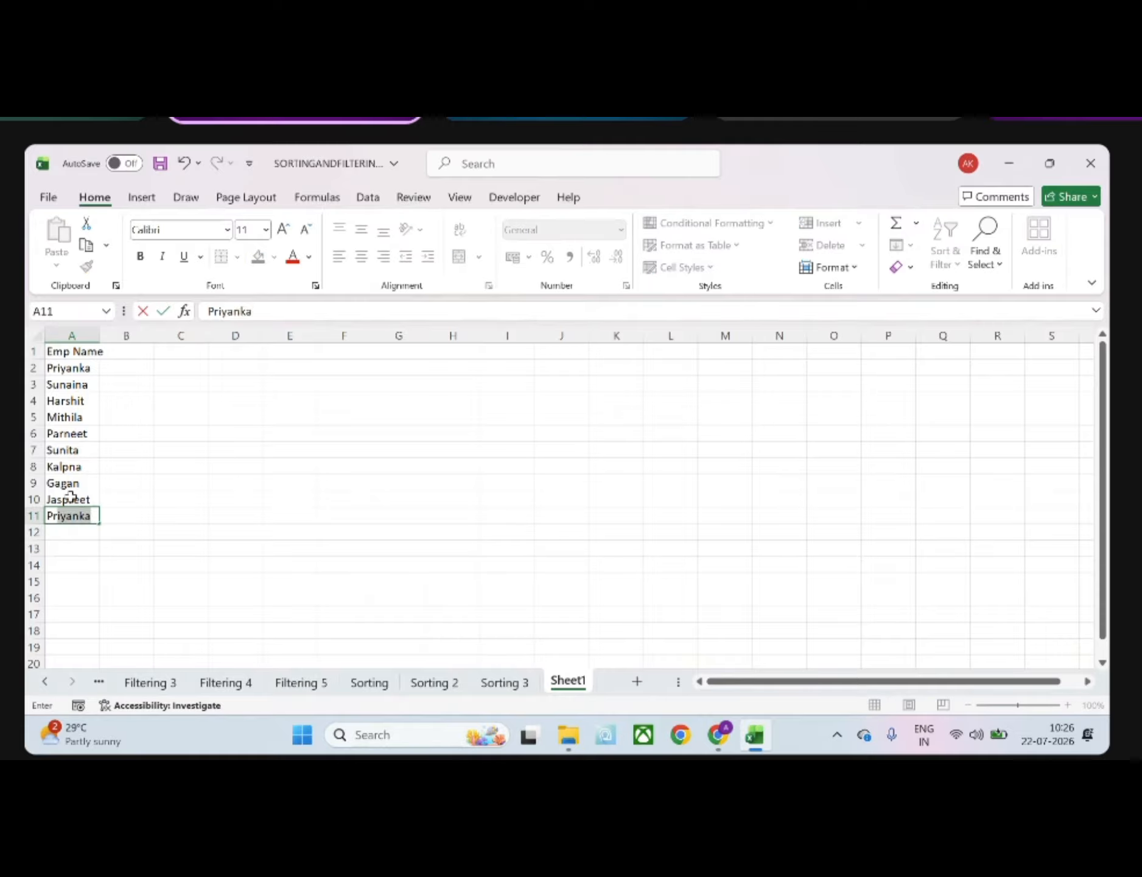
{"action": "type", "text": "oor"}
{"action": "key", "text": "Return"}
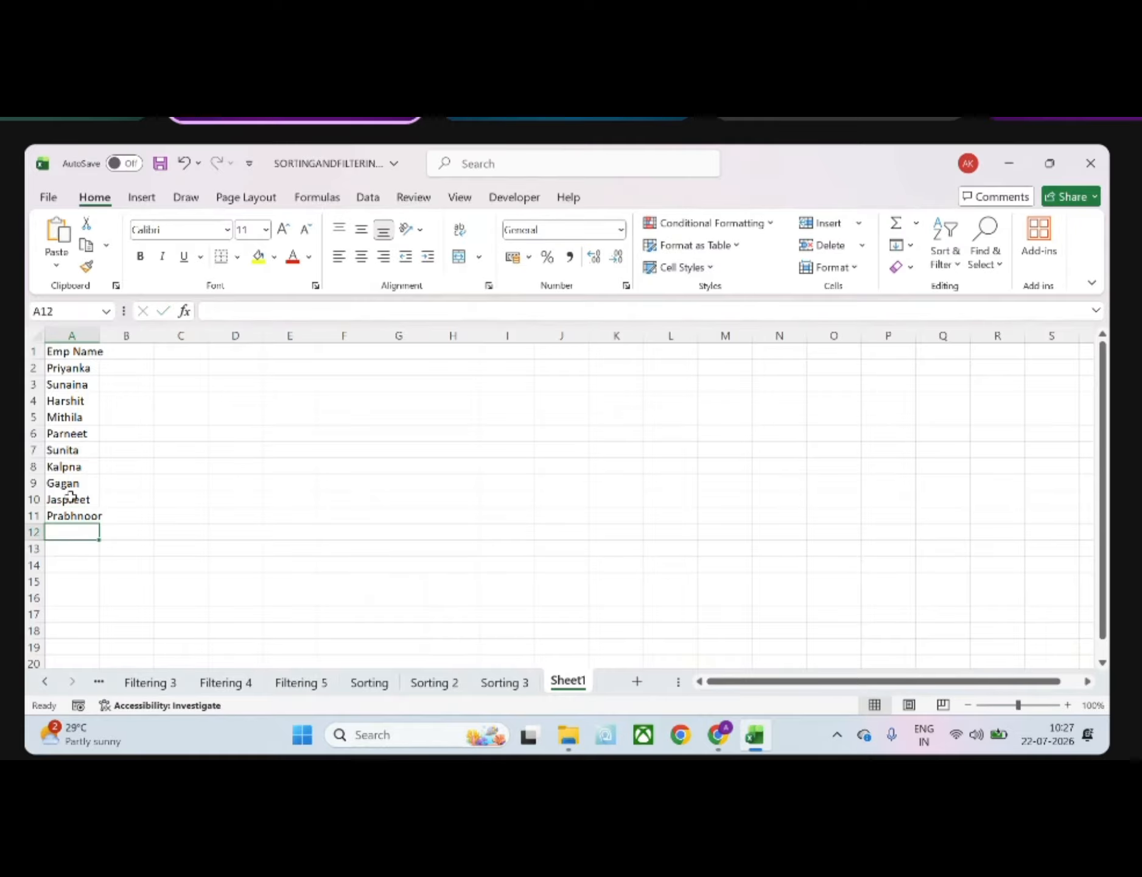
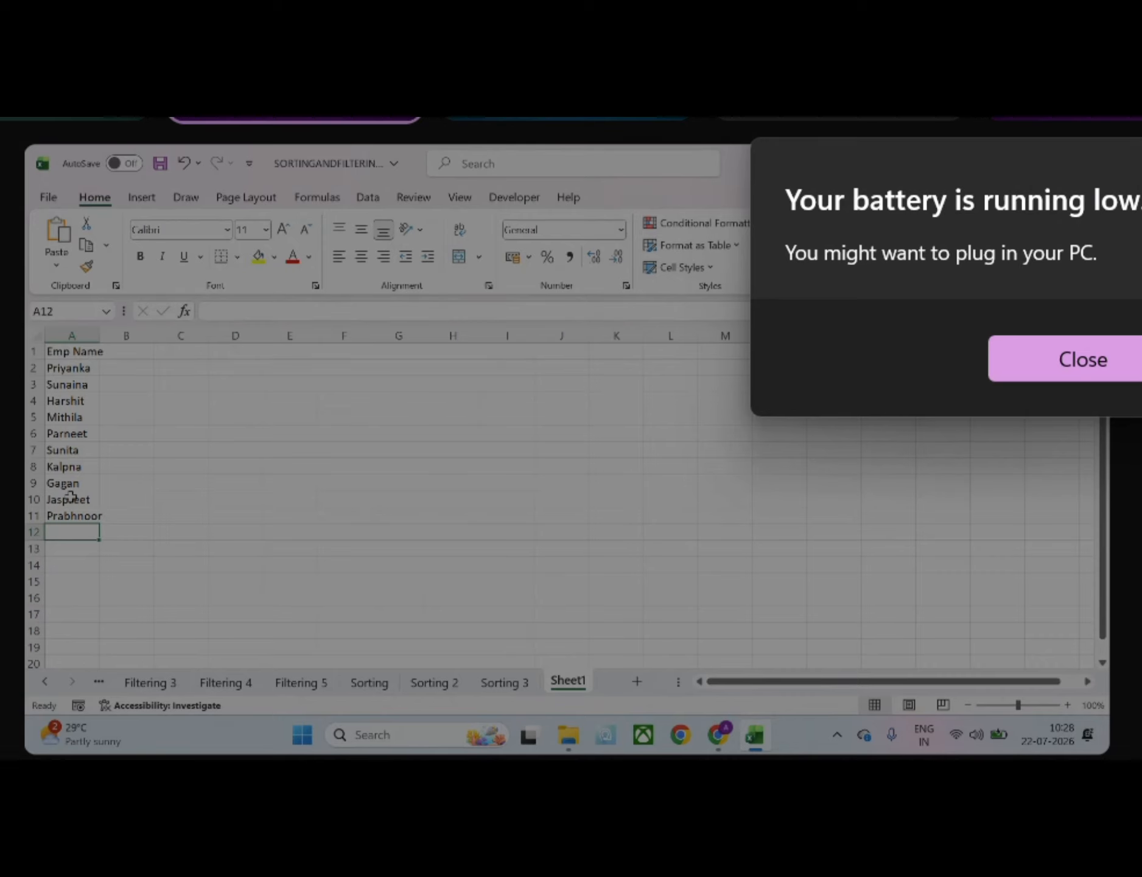
Dismiss the low battery notice and look over the Filtering 5, Filtering 4 and Sorting sheets, including the Contact Date column
{"action": "left_click", "coordinate": [1124, 370]}
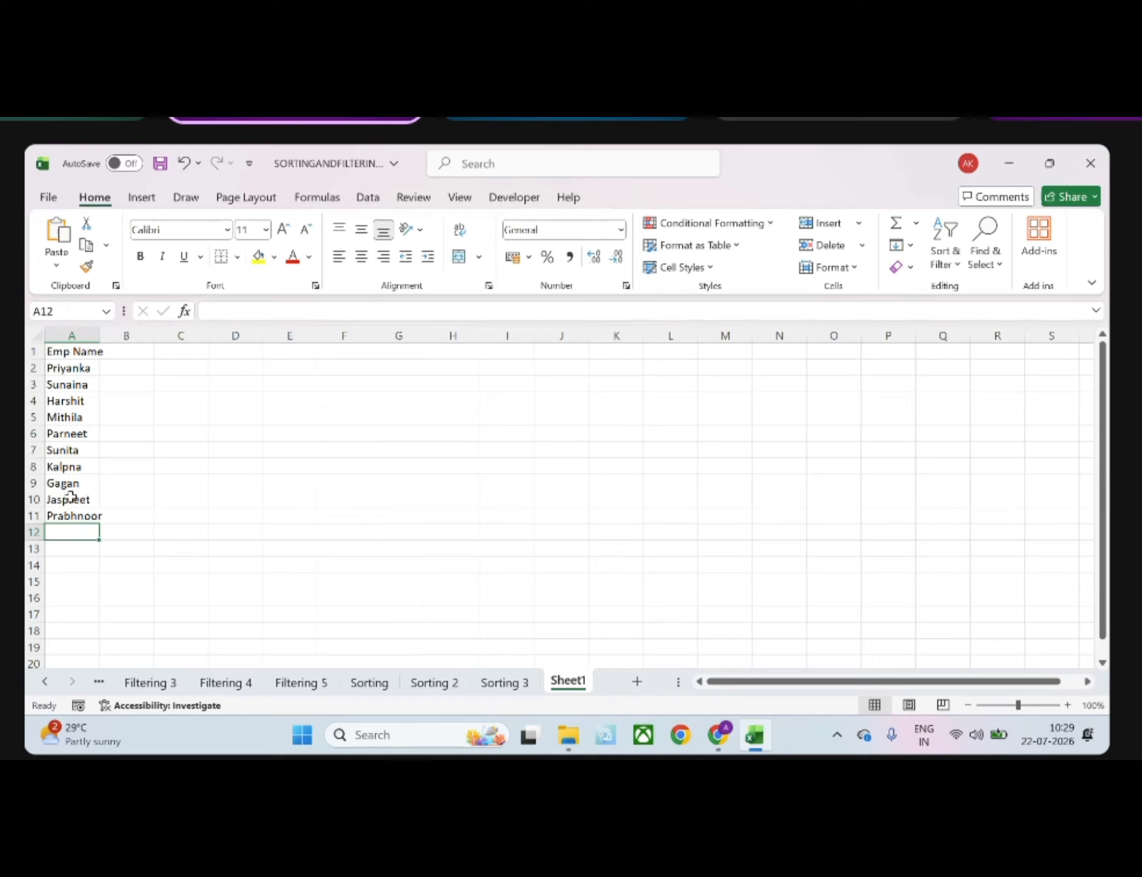
{"action": "left_click", "coordinate": [317, 690]}
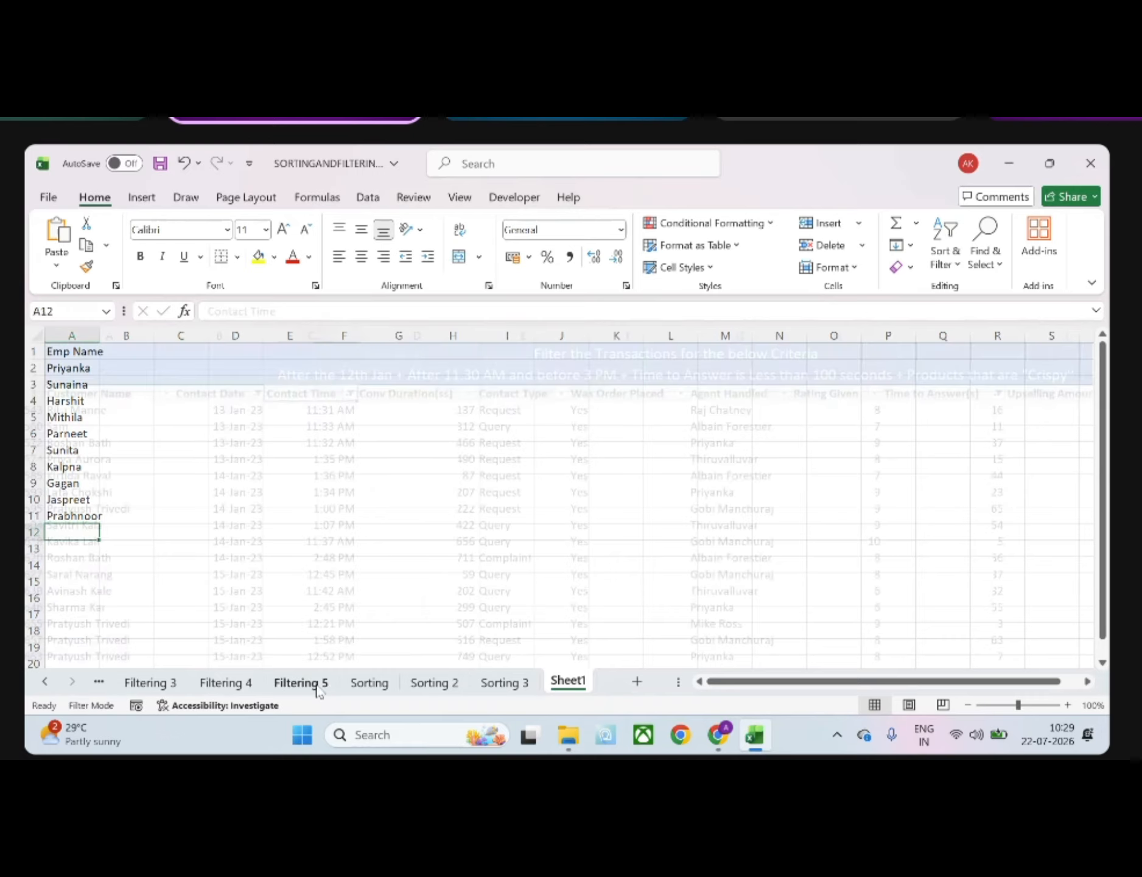
{"action": "left_click", "coordinate": [222, 687]}
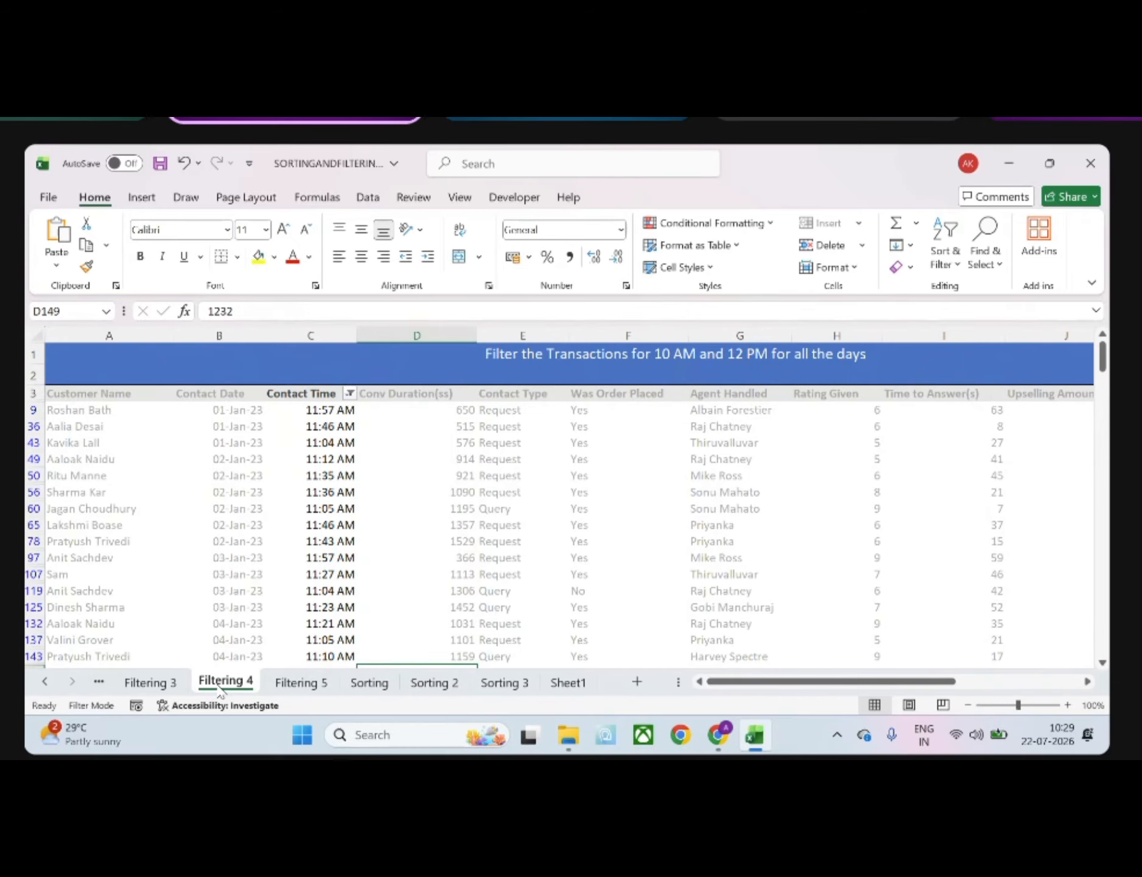
{"action": "left_click", "coordinate": [374, 686]}
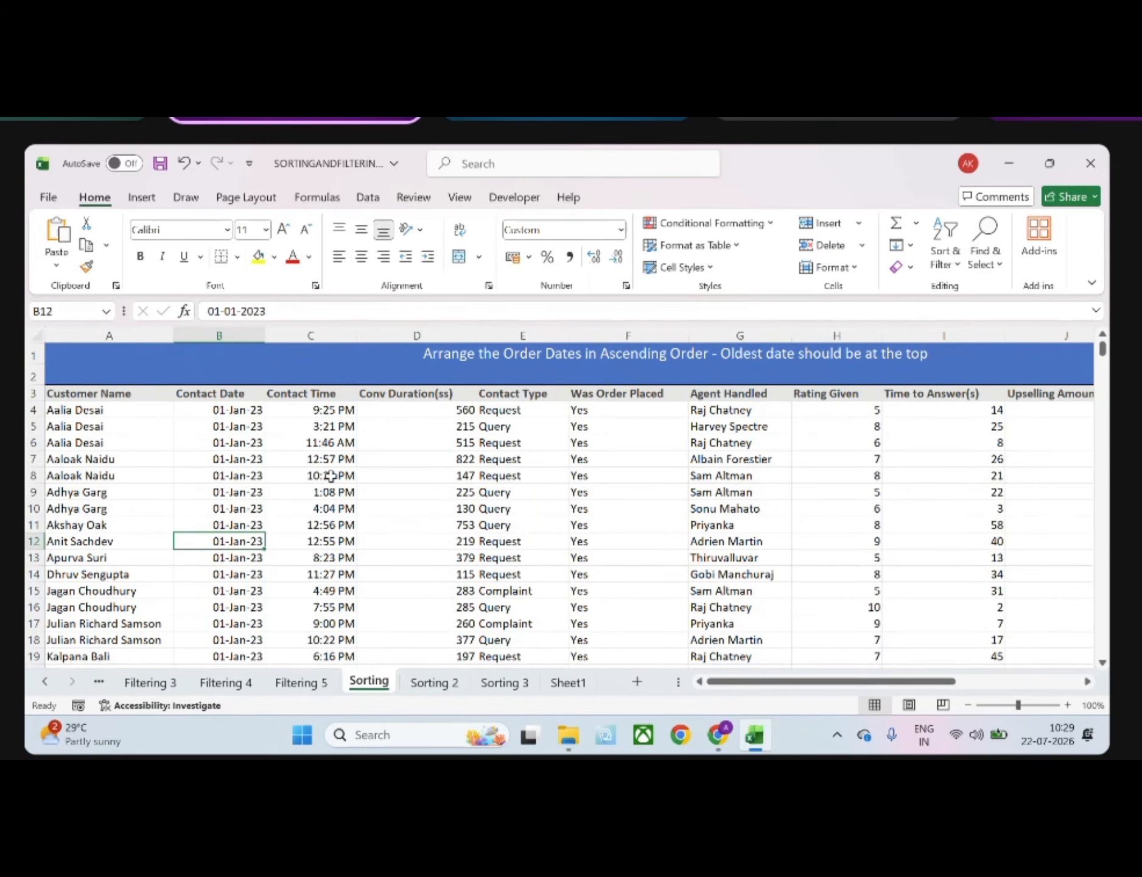
{"action": "left_click", "coordinate": [221, 411]}
{"action": "left_click", "coordinate": [223, 393]}
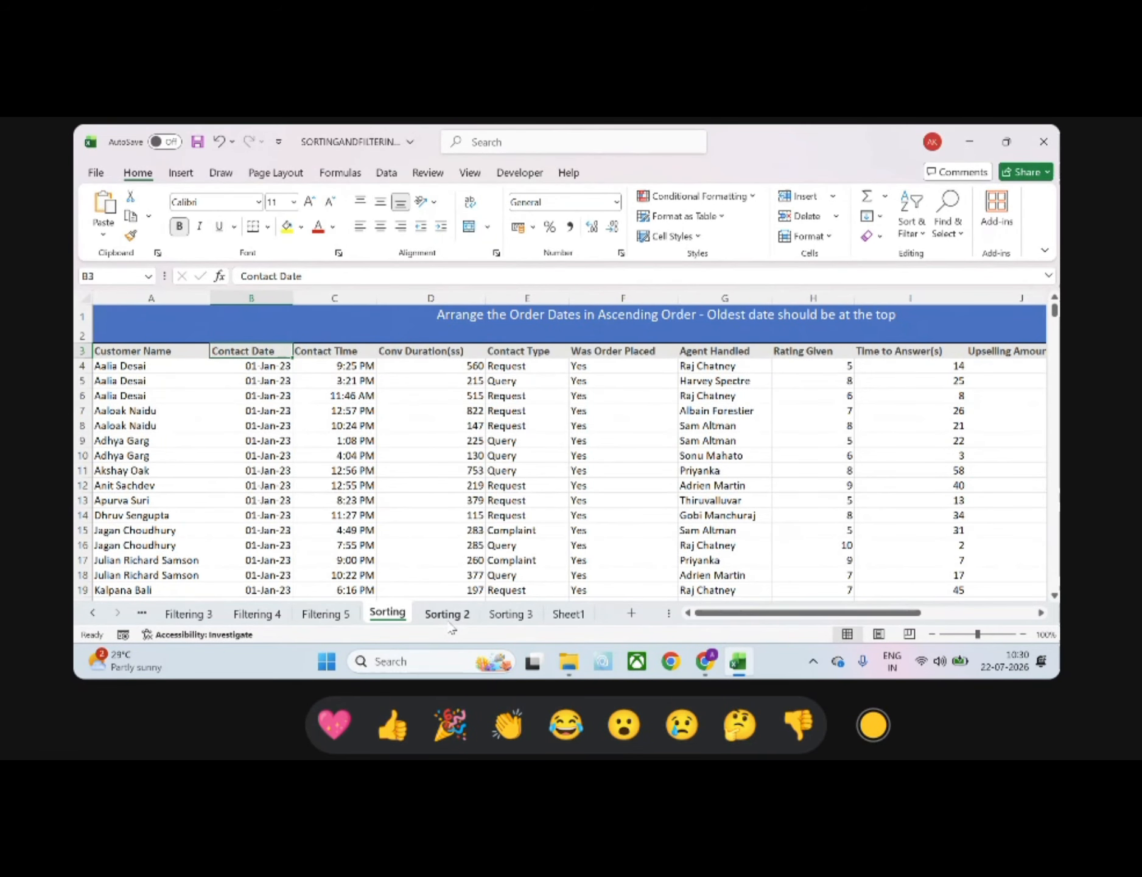
{"action": "left_click", "coordinate": [393, 726]}
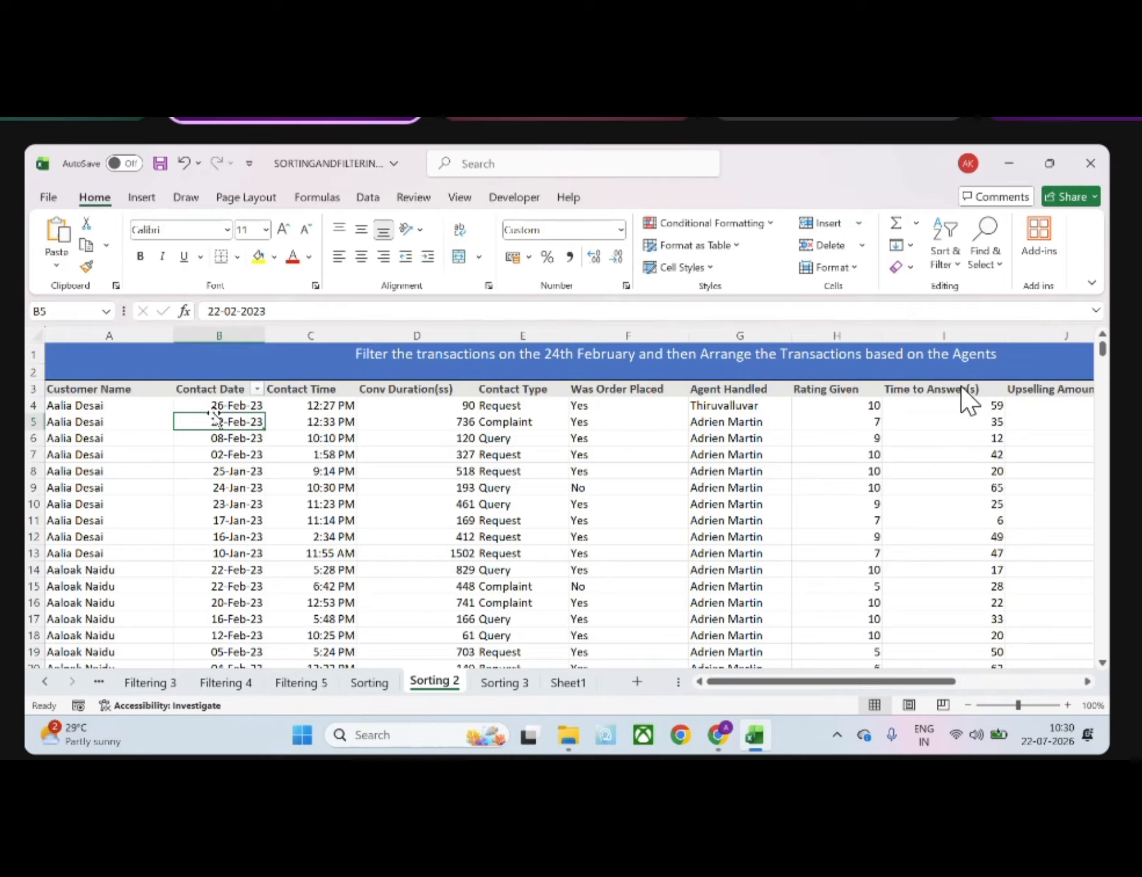
Apply the custom date format dd-mmmm-yy to all Contact Date values on the Sorting 2 sheet
{"action": "left_click_drag", "start_coordinate": [217, 405], "coordinate": [207, 617]}
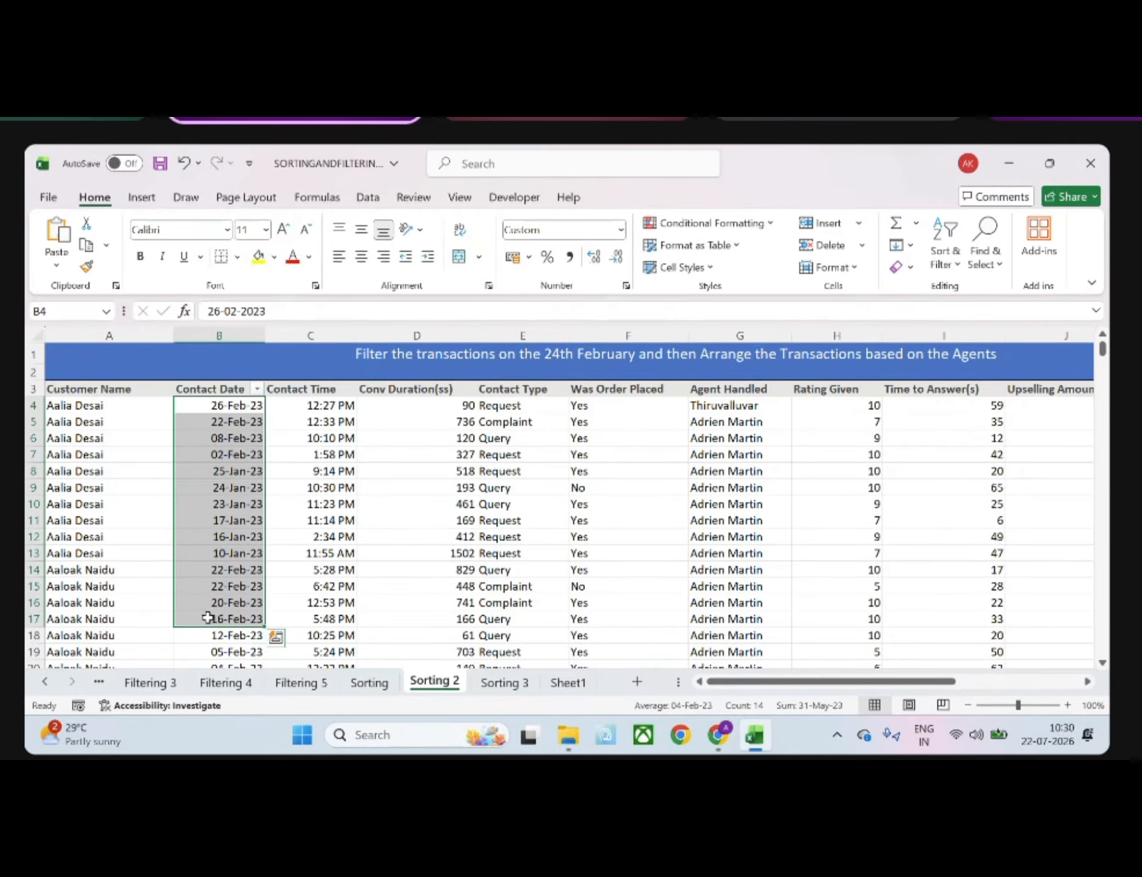
{"action": "left_click", "coordinate": [229, 407]}
{"action": "key", "text": "ctrl+shift+Down"}
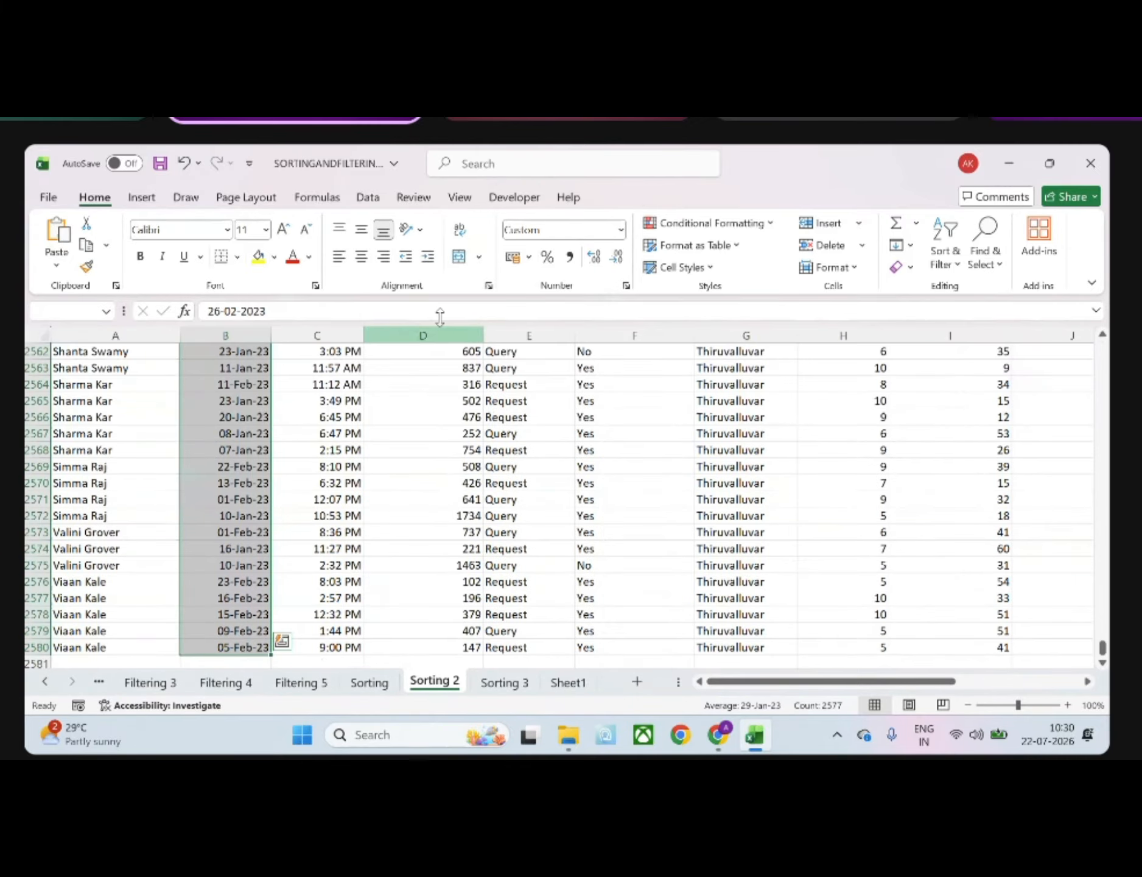
{"action": "left_click", "coordinate": [624, 230]}
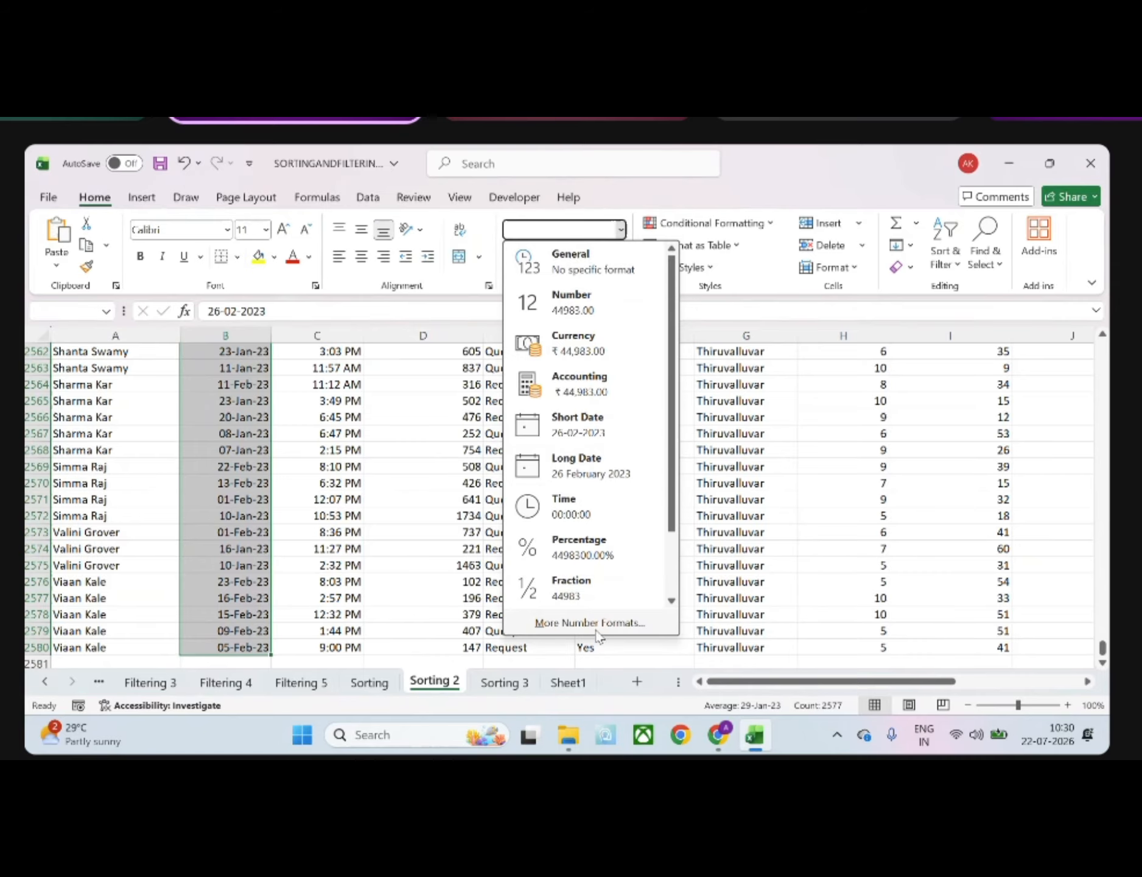
{"action": "left_click", "coordinate": [602, 619]}
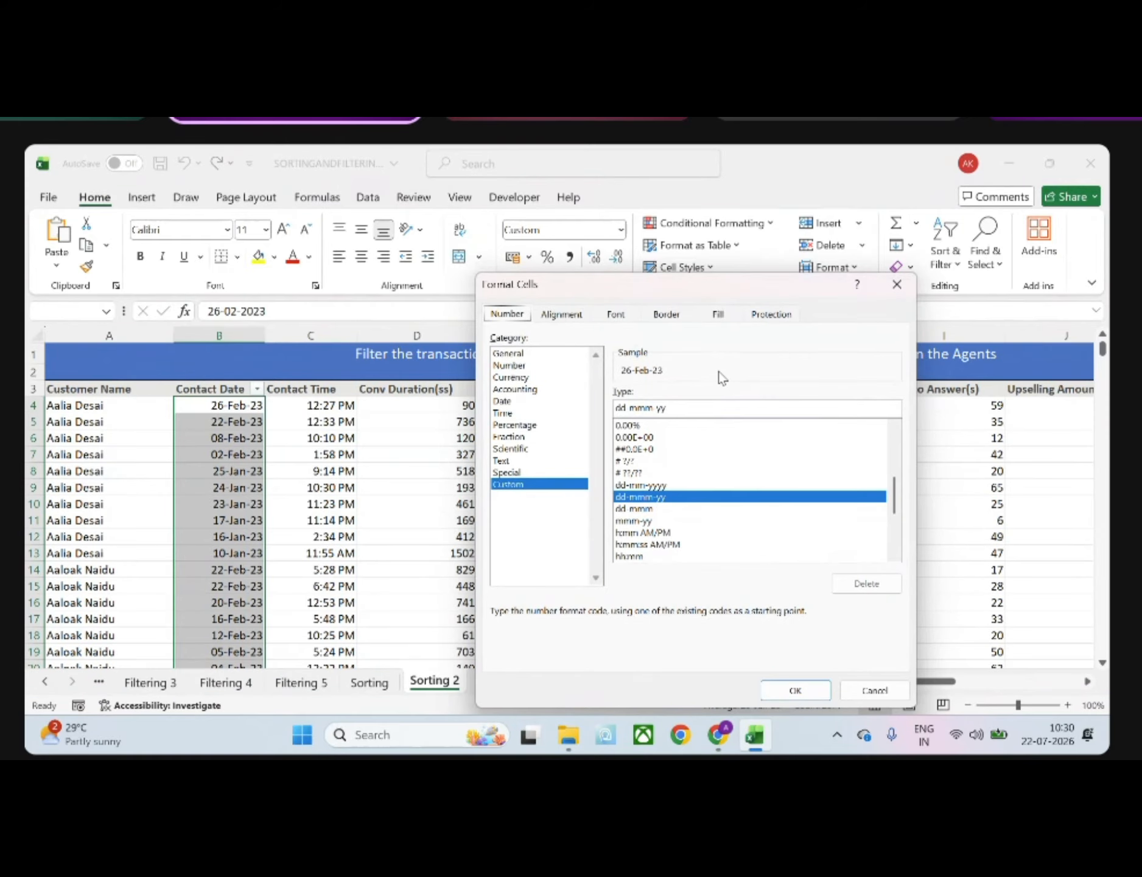
{"action": "left_click", "coordinate": [688, 406]}
{"action": "key", "text": "BackSpace"}
{"action": "key", "text": "BackSpace"}
{"action": "key", "text": "BackSpace"}
{"action": "key", "text": "BackSpace"}
{"action": "key", "text": "BackSpace"}
{"action": "key", "text": "BackSpace"}
{"action": "key", "text": "BackSpace"}
{"action": "key", "text": "BackSpace"}
{"action": "key", "text": "BackSpace"}
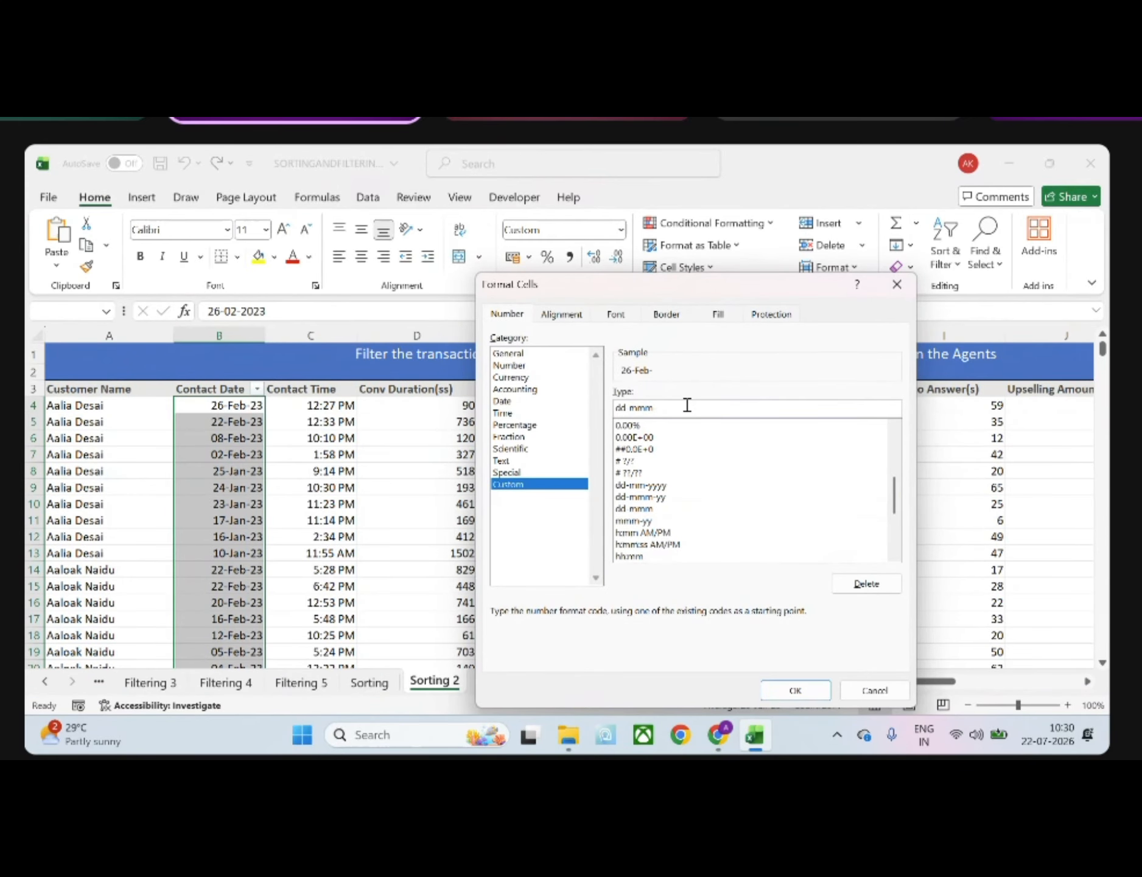
{"action": "type", "text": "dd-mmmm-yy"}
{"action": "key", "text": "Return"}
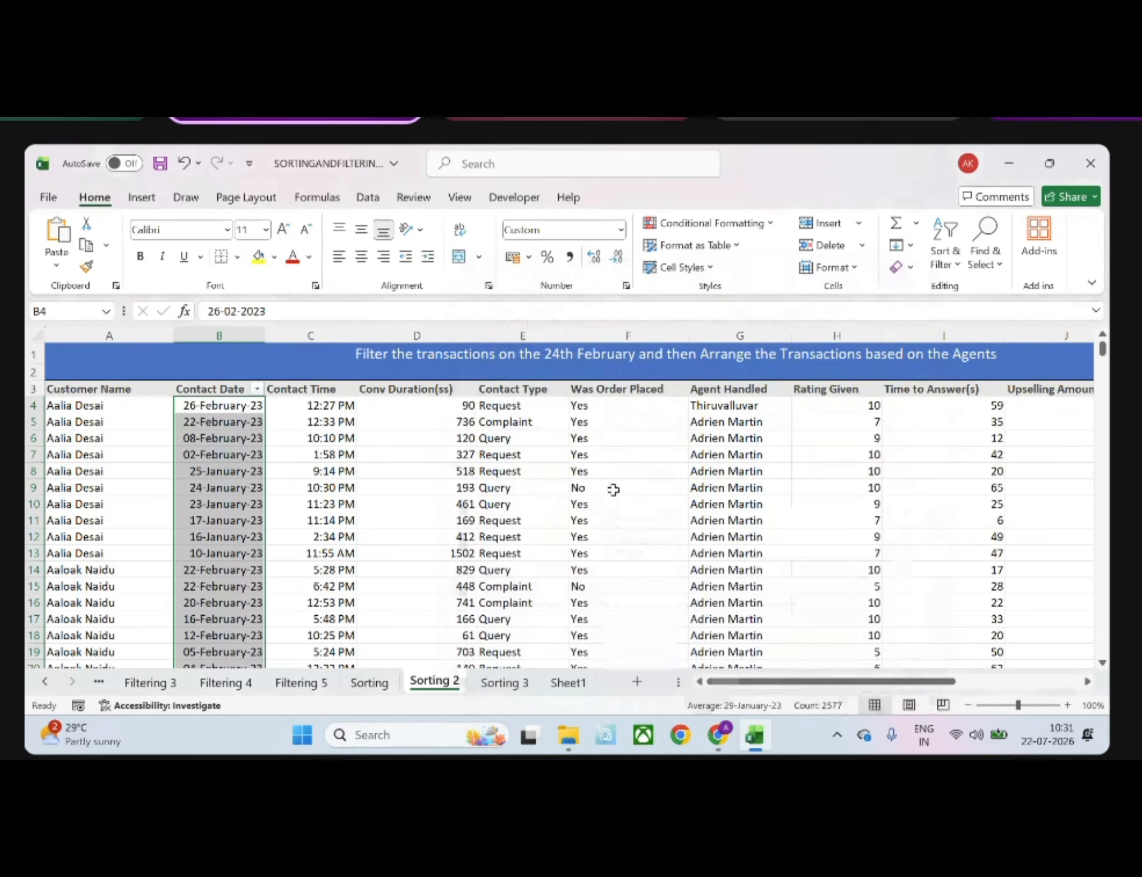
Change the custom format of the selected Contact Date values to dd-mmm-yy
{"action": "left_click", "coordinate": [620, 229]}
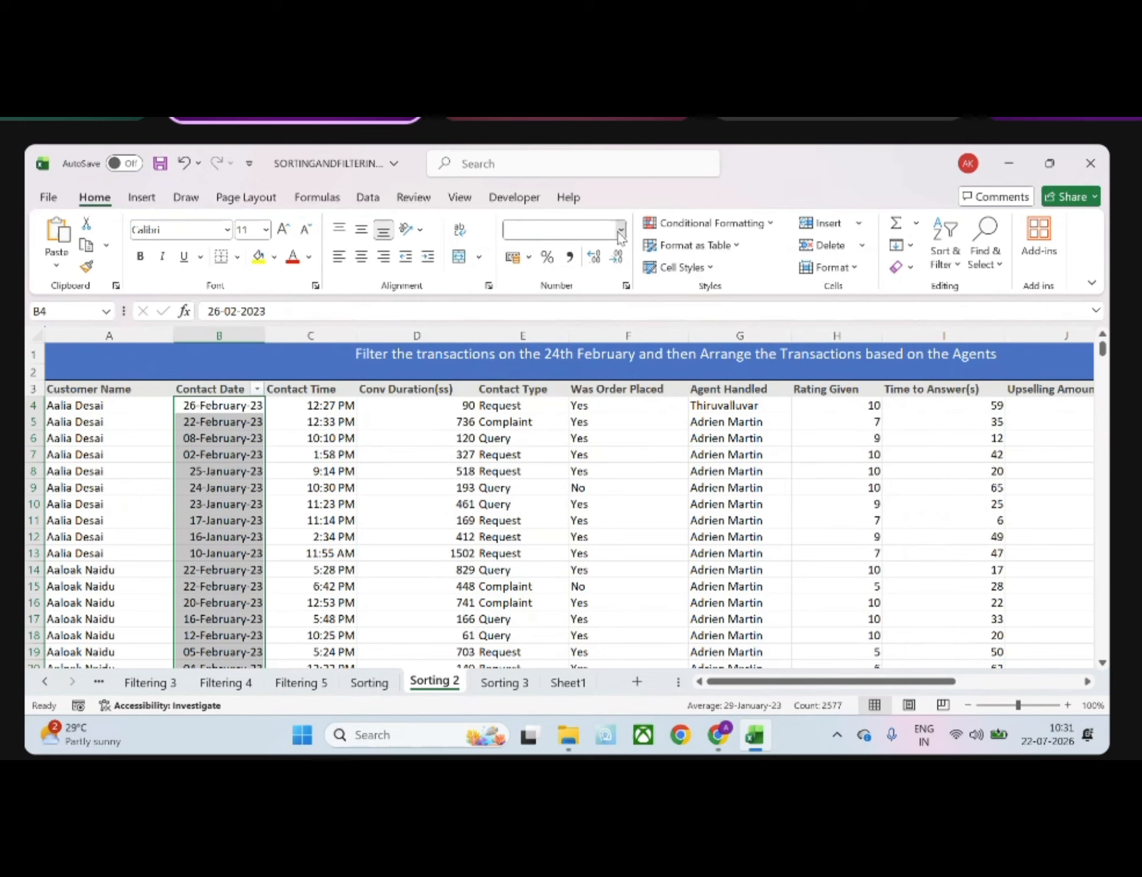
{"action": "left_click", "coordinate": [588, 621]}
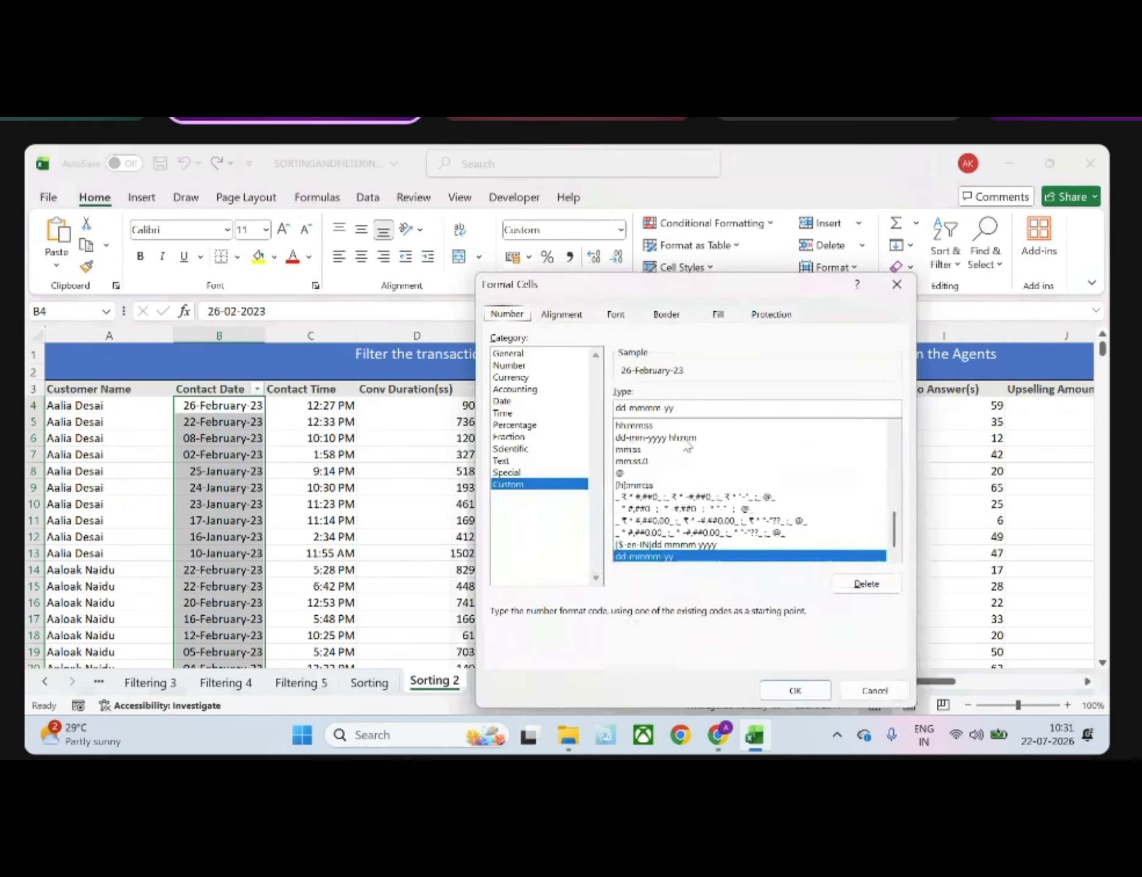
{"action": "left_click", "coordinate": [659, 408]}
{"action": "key", "text": "BackSpace"}
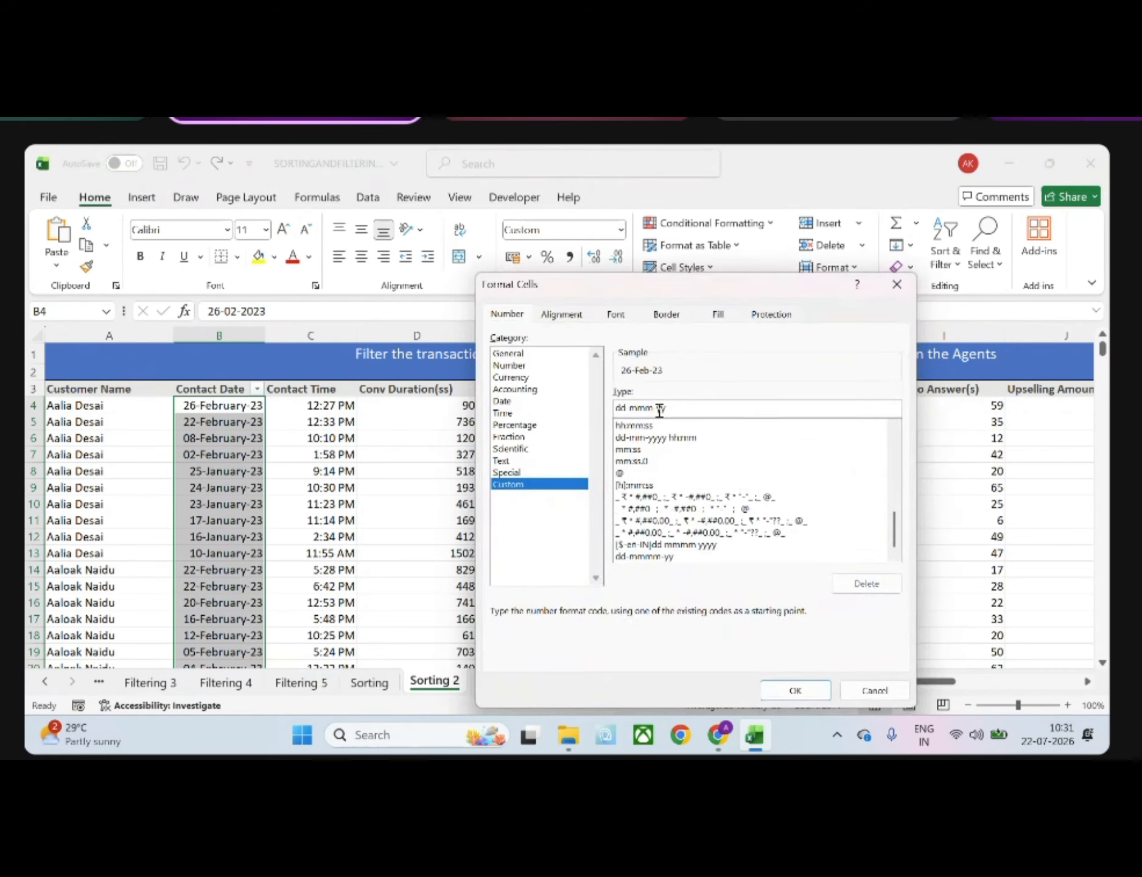
{"action": "key", "text": "Return"}
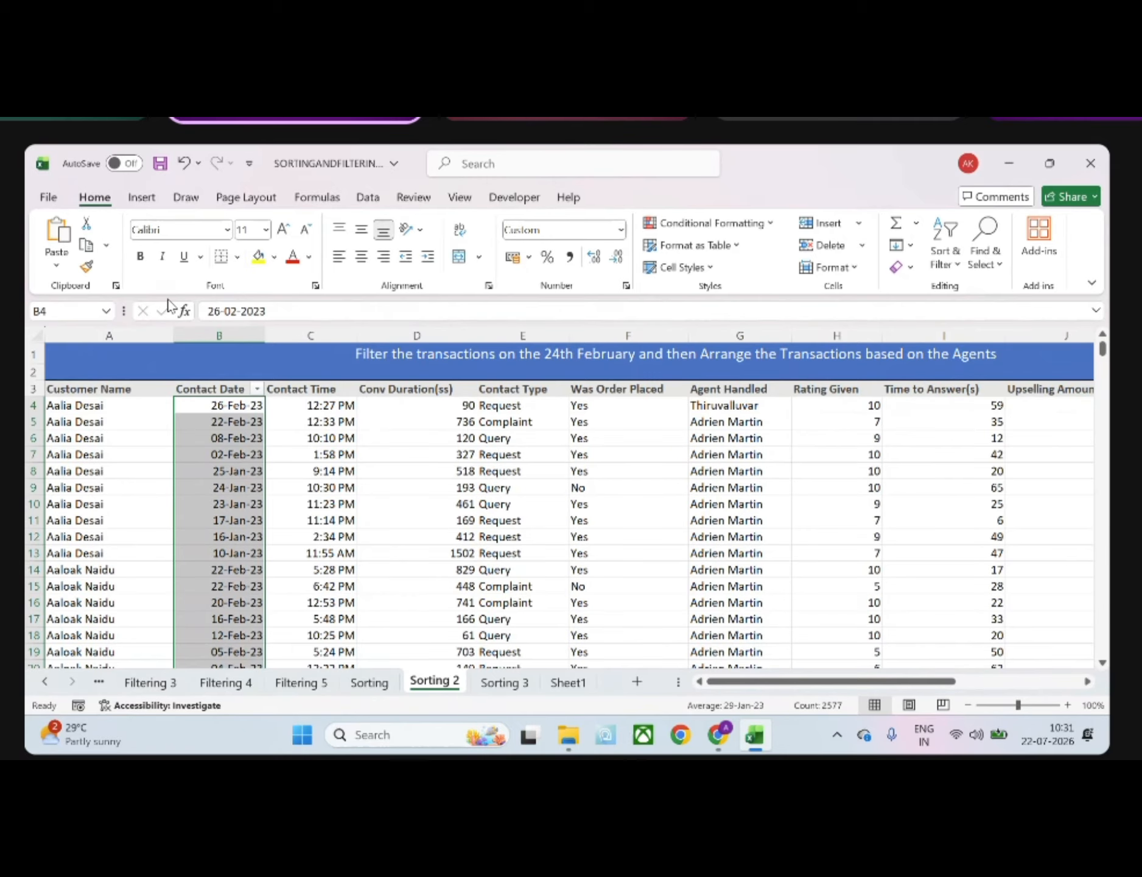
Reselect all Contact Date values from B4 down and re-enter their custom number format as dd-mmm-yy
{"action": "left_click", "coordinate": [216, 421]}
{"action": "left_click", "coordinate": [221, 404]}
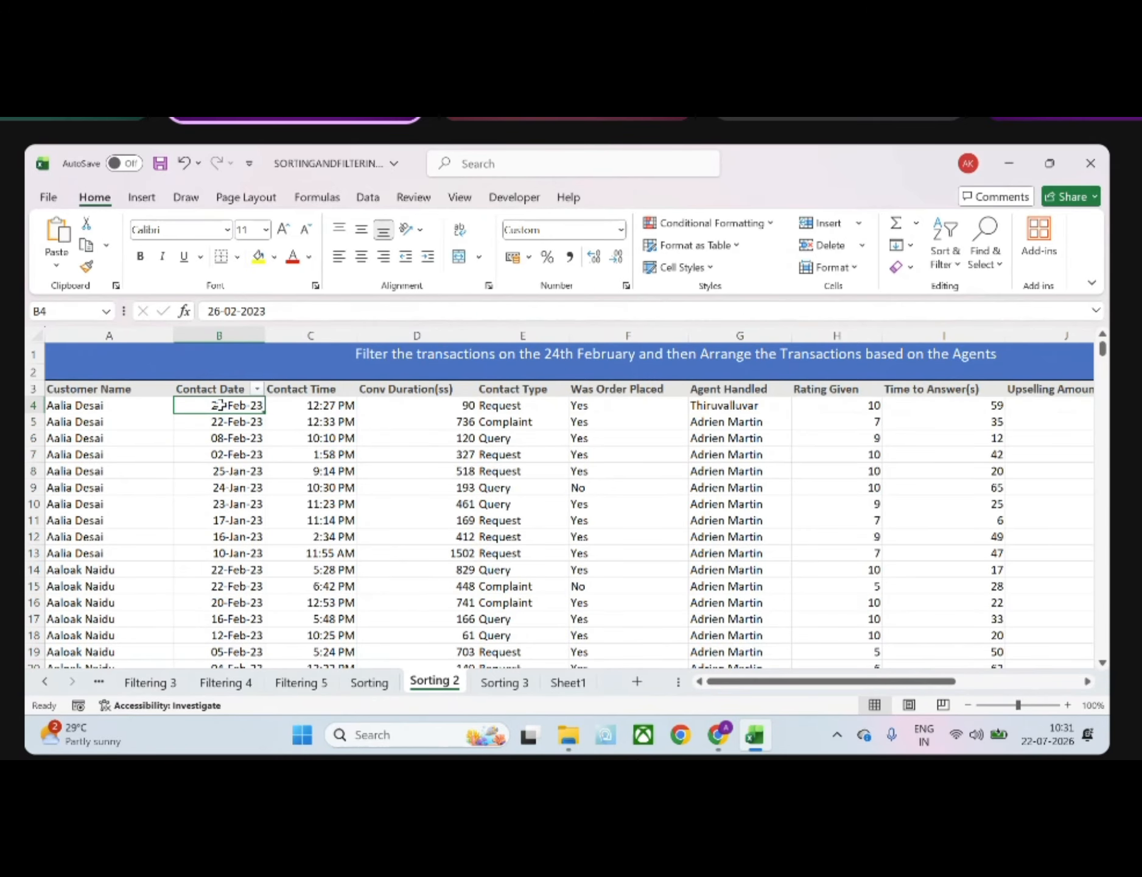
{"action": "key", "text": "ctrl+shift+Down"}
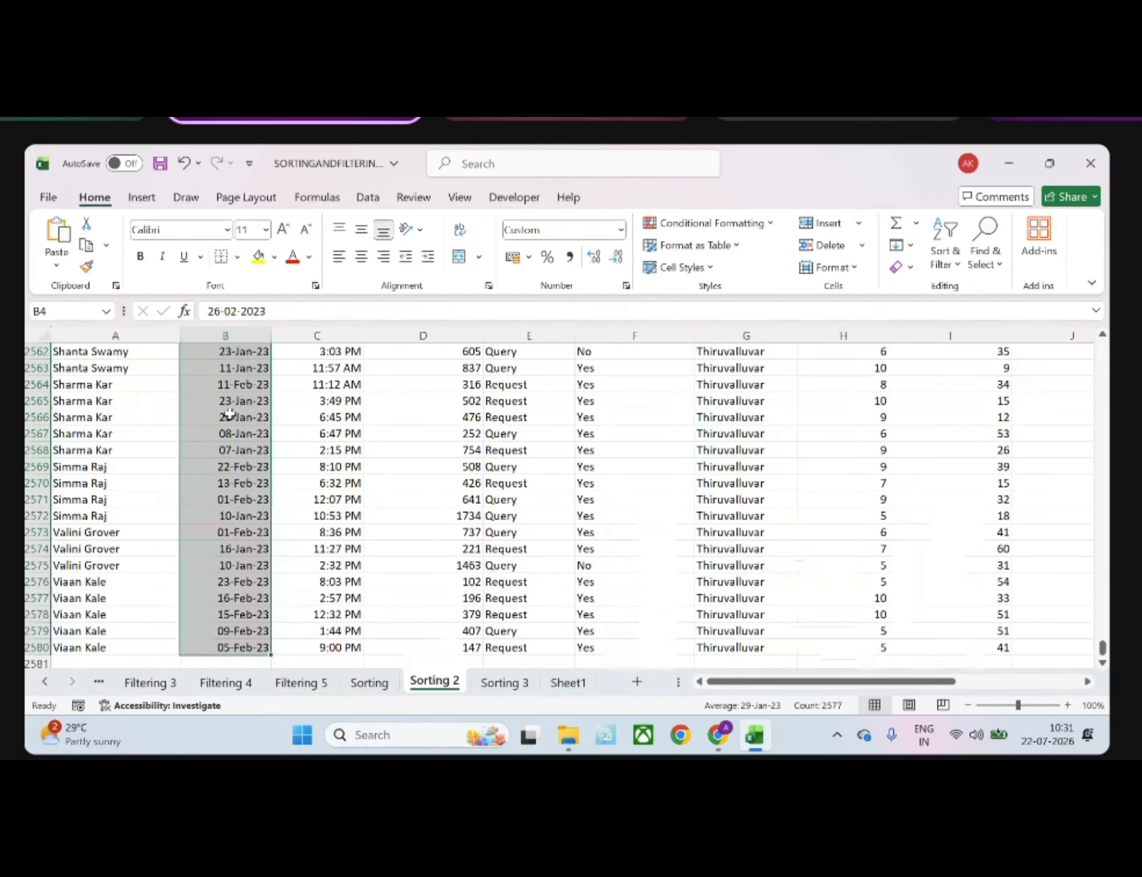
{"action": "left_click", "coordinate": [620, 230]}
{"action": "left_click", "coordinate": [579, 618]}
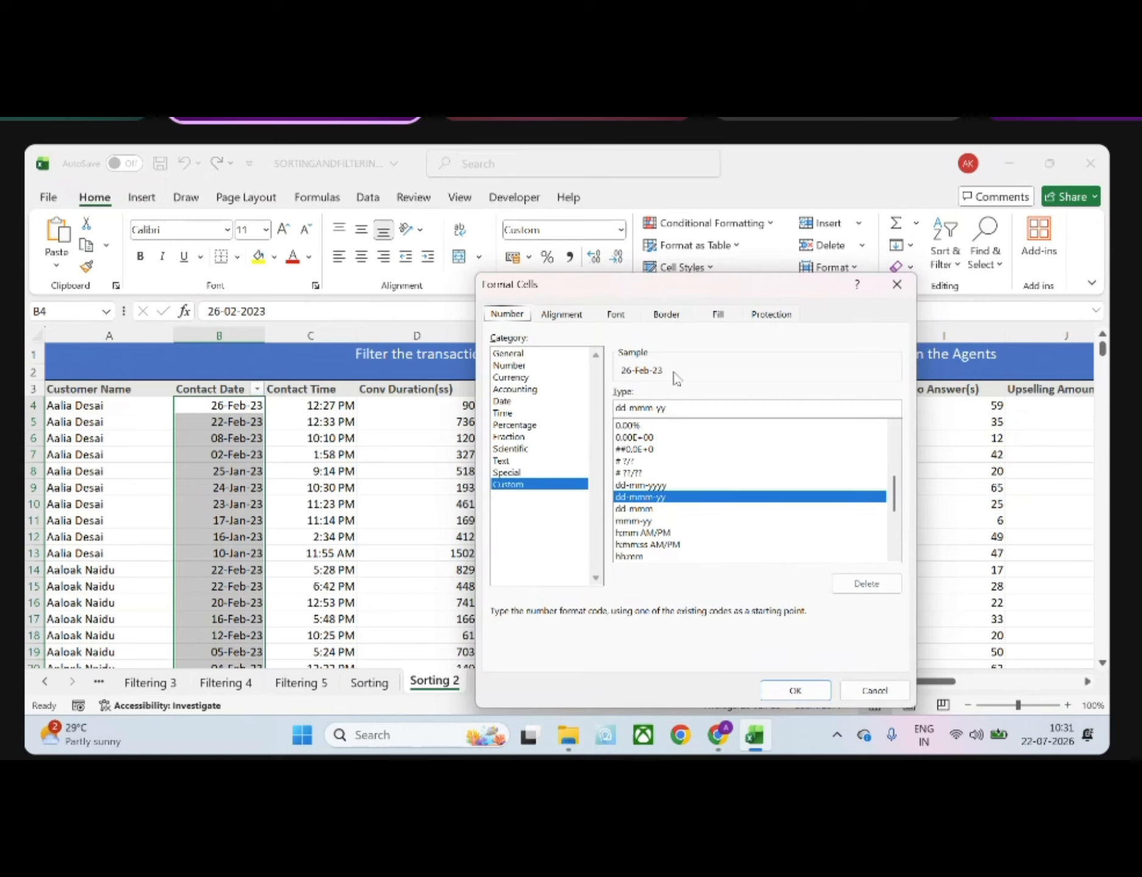
{"action": "left_click", "coordinate": [684, 405]}
{"action": "key", "text": "BackSpace"}
{"action": "key", "text": "BackSpace"}
{"action": "key", "text": "BackSpace"}
{"action": "key", "text": "BackSpace"}
{"action": "key", "text": "BackSpace"}
{"action": "key", "text": "BackSpace"}
{"action": "key", "text": "BackSpace"}
{"action": "key", "text": "BackSpace"}
{"action": "key", "text": "BackSpace"}
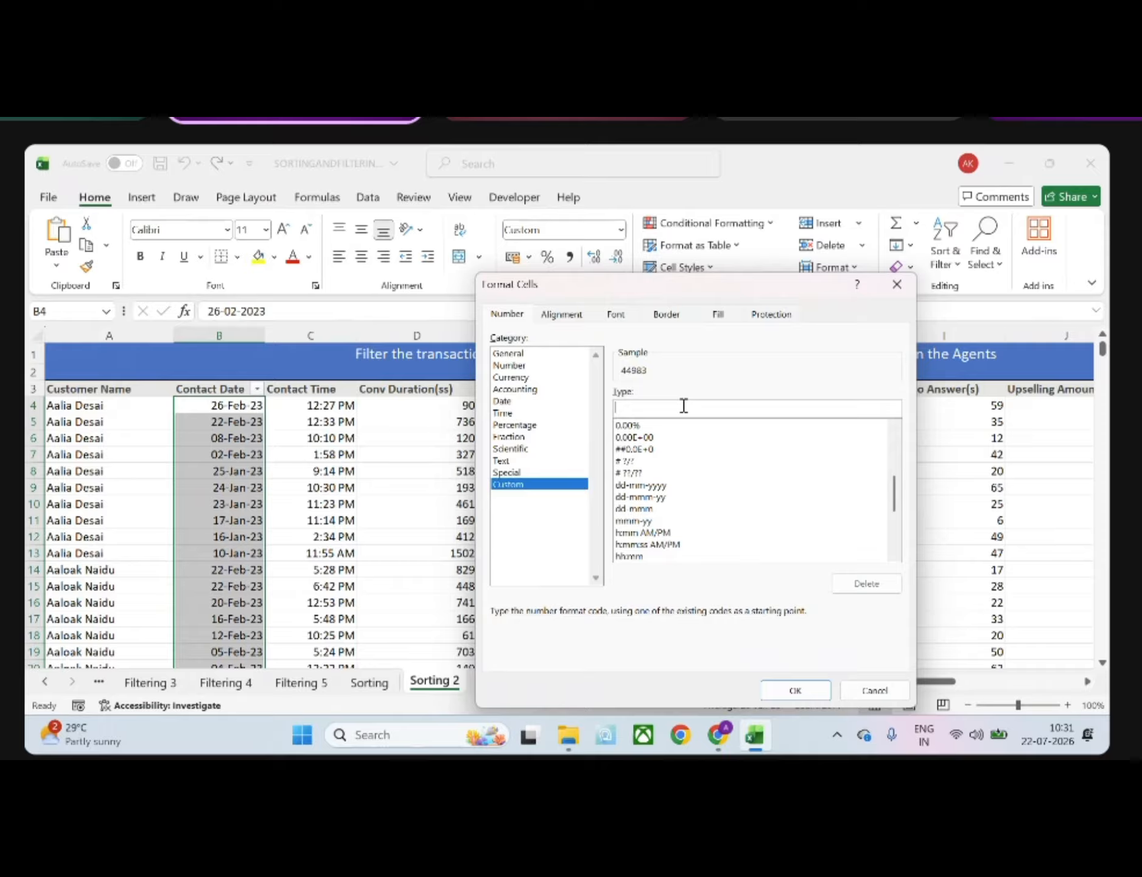
{"action": "type", "text": "dd-mmm"}
{"action": "type", "text": "-yy"}
{"action": "left_click", "coordinate": [795, 688]}
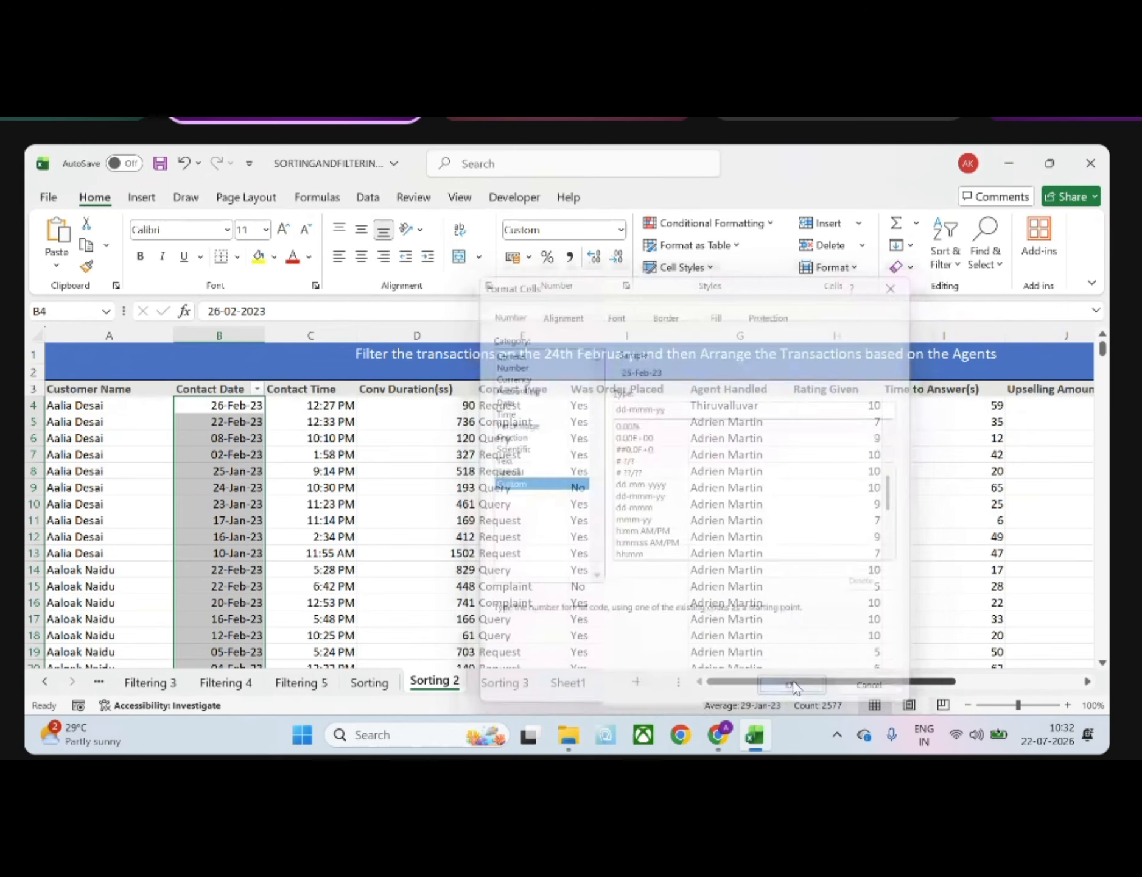
Filter the Contact Date column on the Sorting 2 sheet to dates before 24-02-23
{"action": "left_click", "coordinate": [204, 383]}
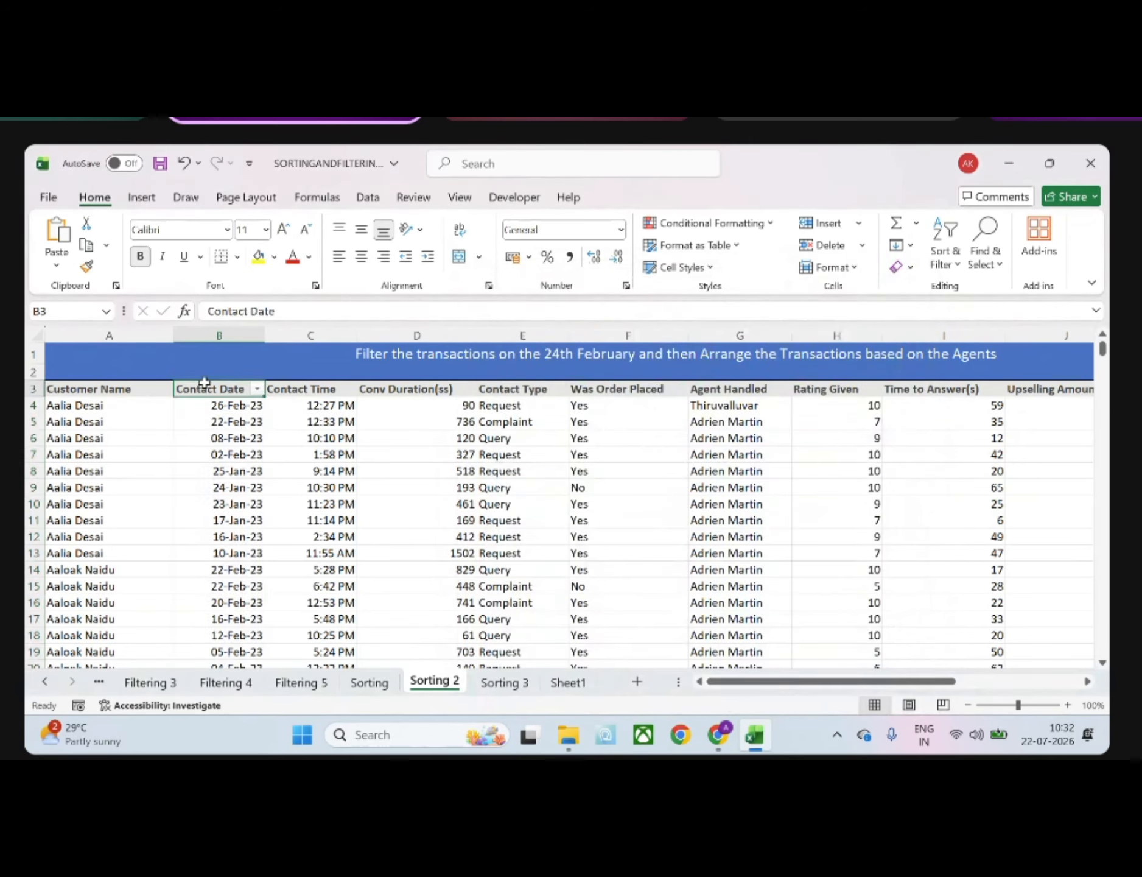
{"action": "left_click", "coordinate": [257, 389]}
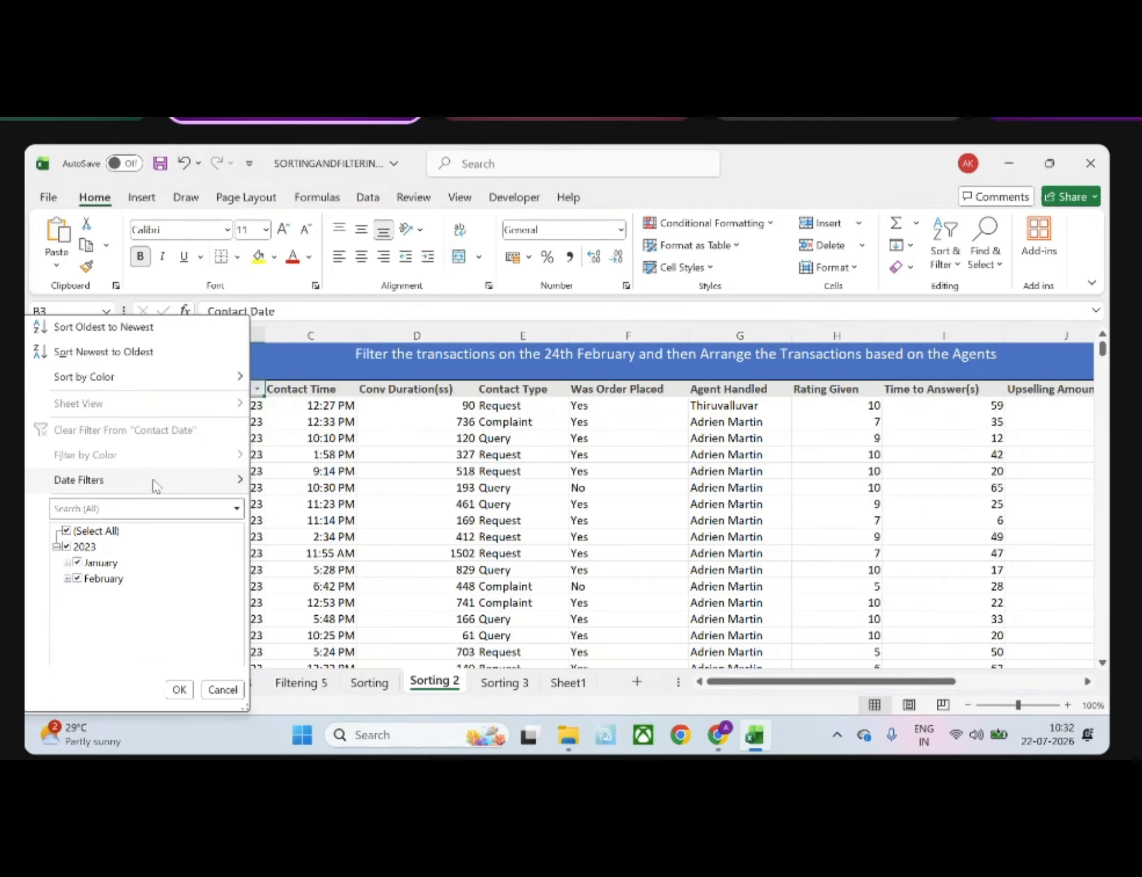
{"action": "mouse_move", "coordinate": [156, 486]}
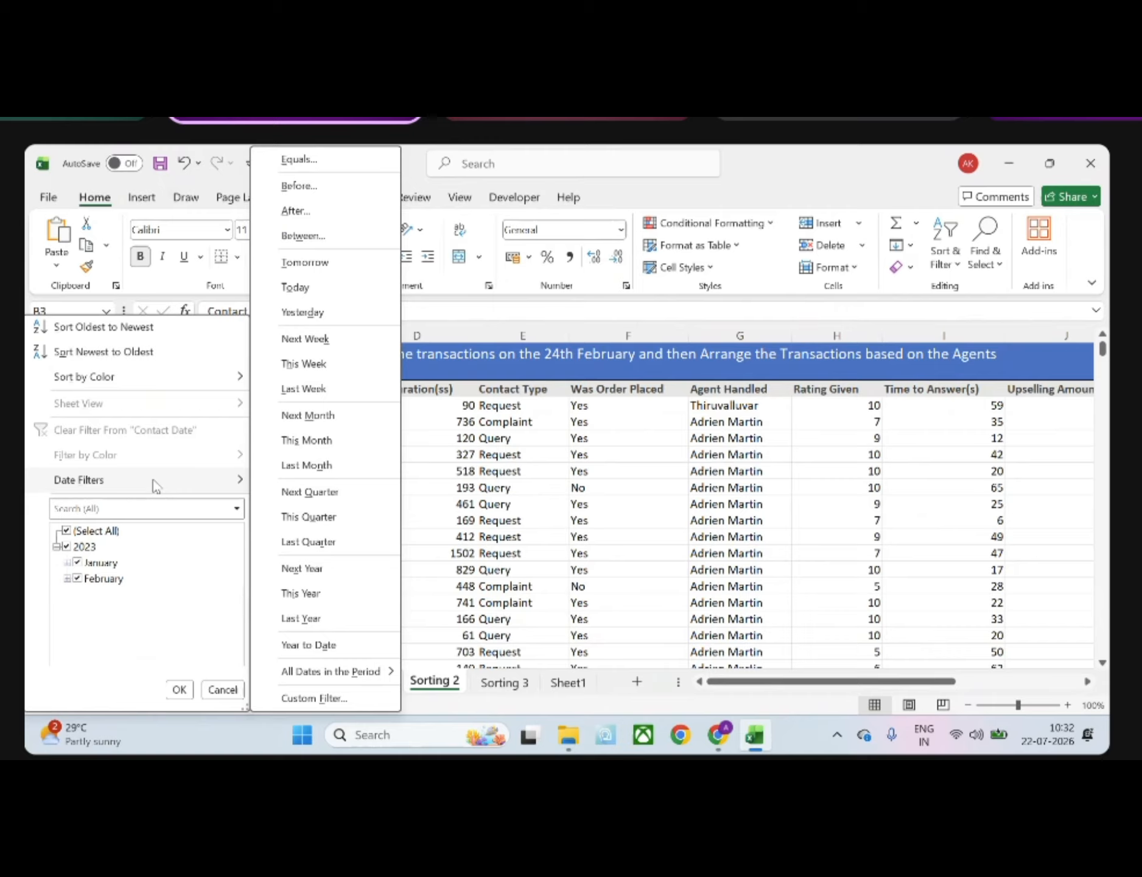
{"action": "left_click", "coordinate": [299, 185]}
{"action": "type", "text": "24"}
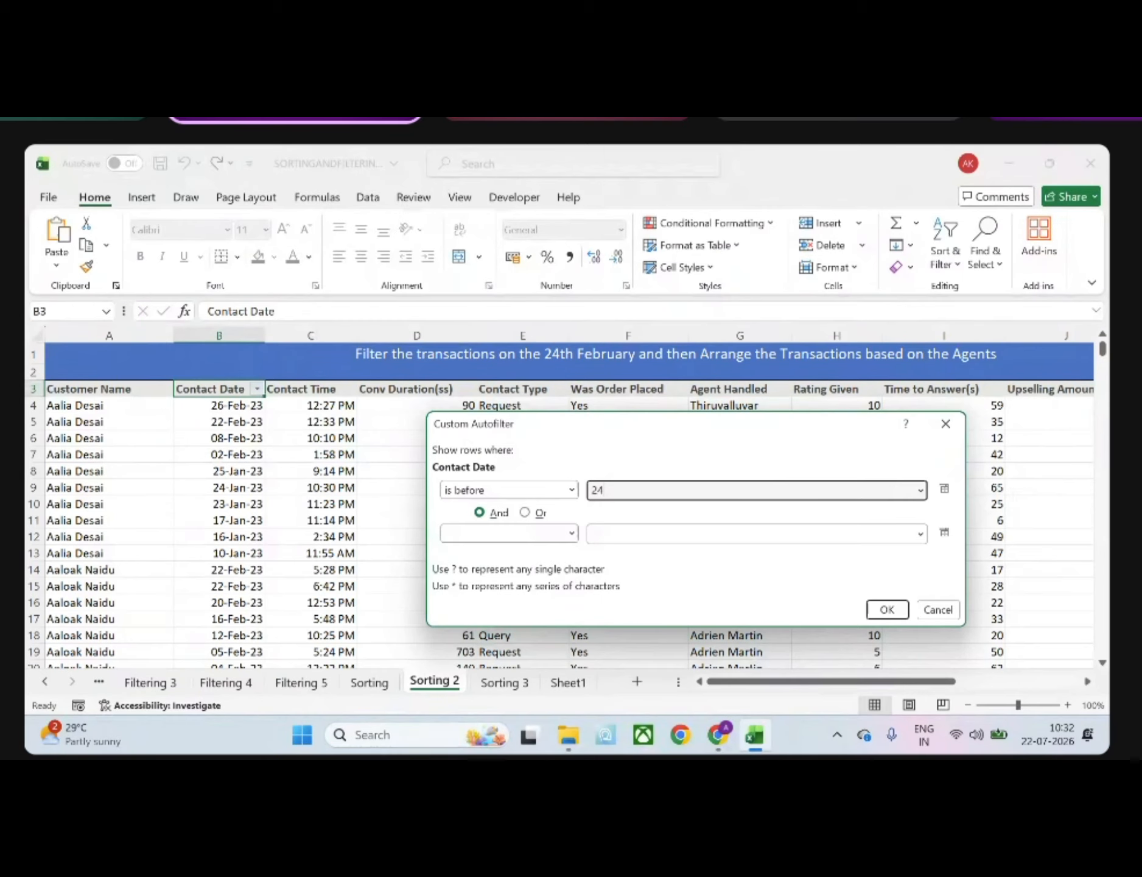
{"action": "type", "text": ".02.23"}
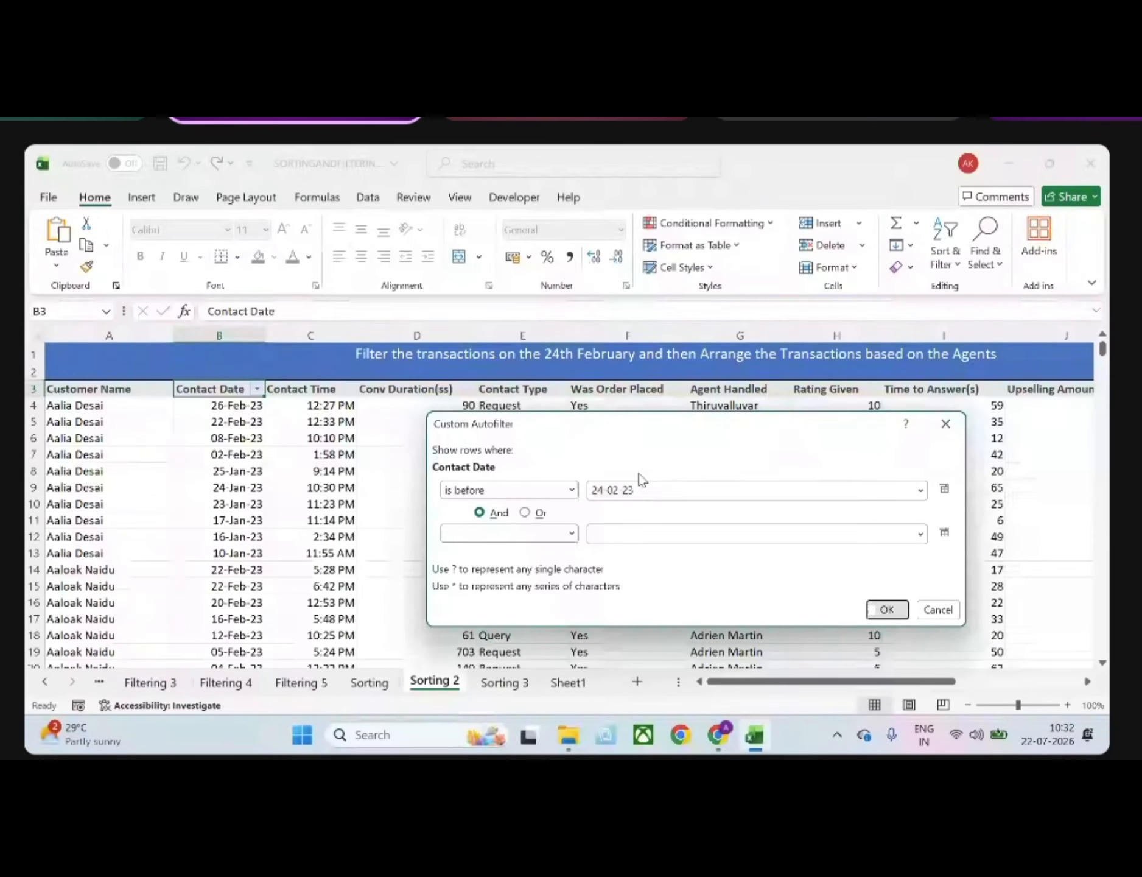
{"action": "key", "text": "Return"}
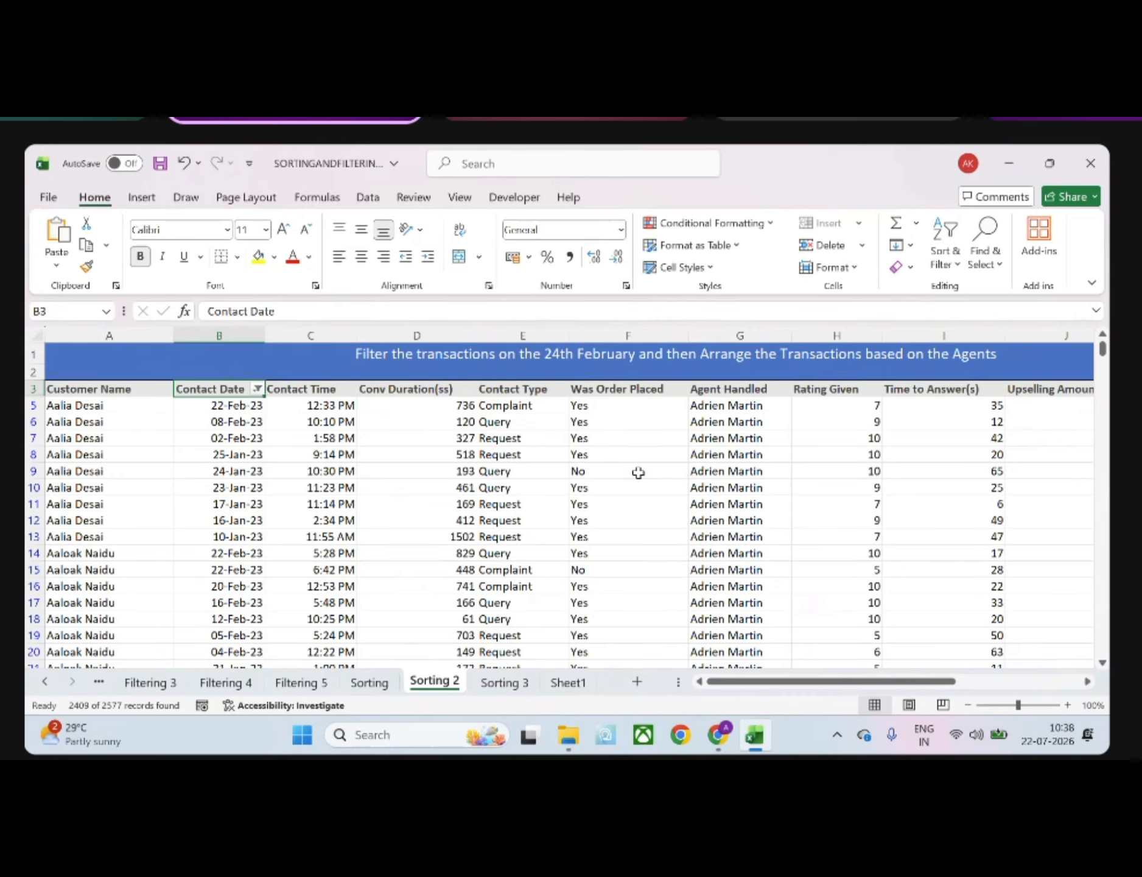
Switch to the Google Meet call, look through its participant list, and return to the Excel workbook
{"action": "mouse_move", "coordinate": [718, 735]}
{"action": "left_click", "coordinate": [655, 678]}
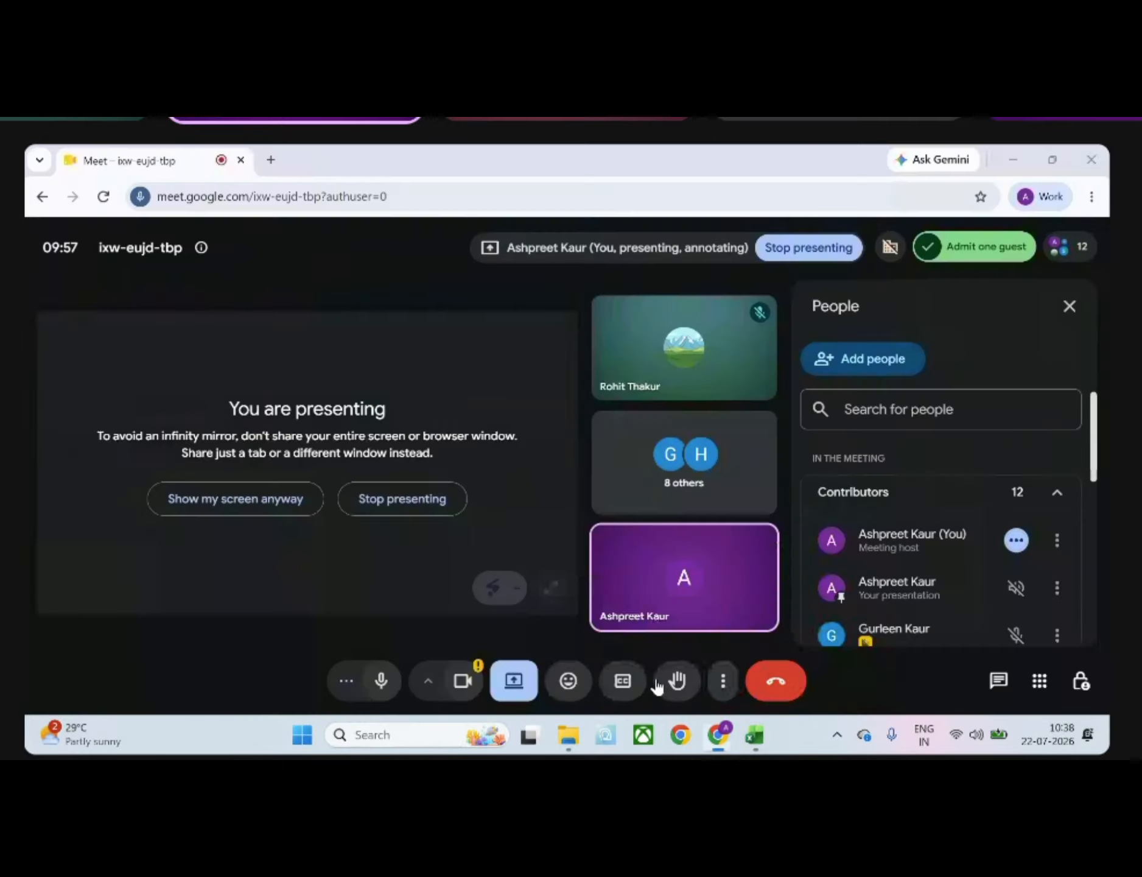
{"action": "scroll", "coordinate": [884, 621], "scroll_direction": "down", "scroll_amount": 1}
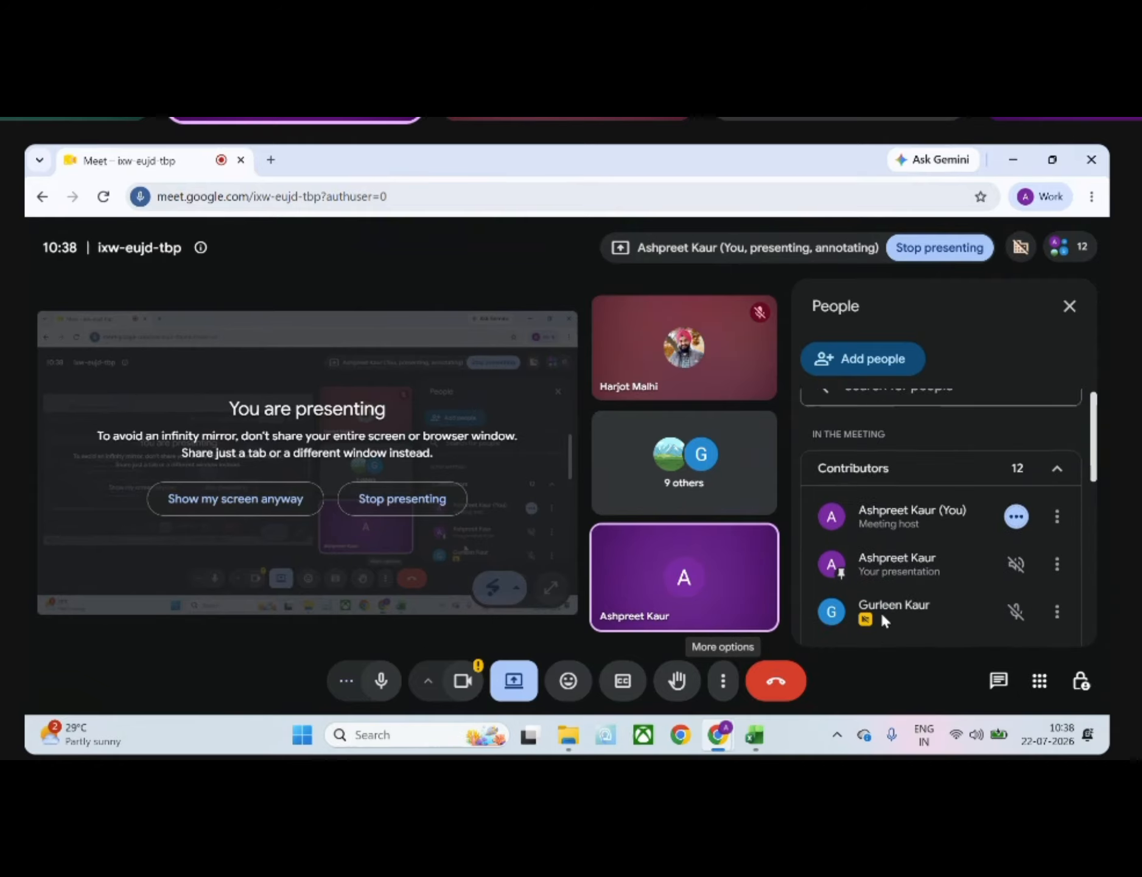
{"action": "scroll", "coordinate": [882, 616], "scroll_direction": "down", "scroll_amount": 3}
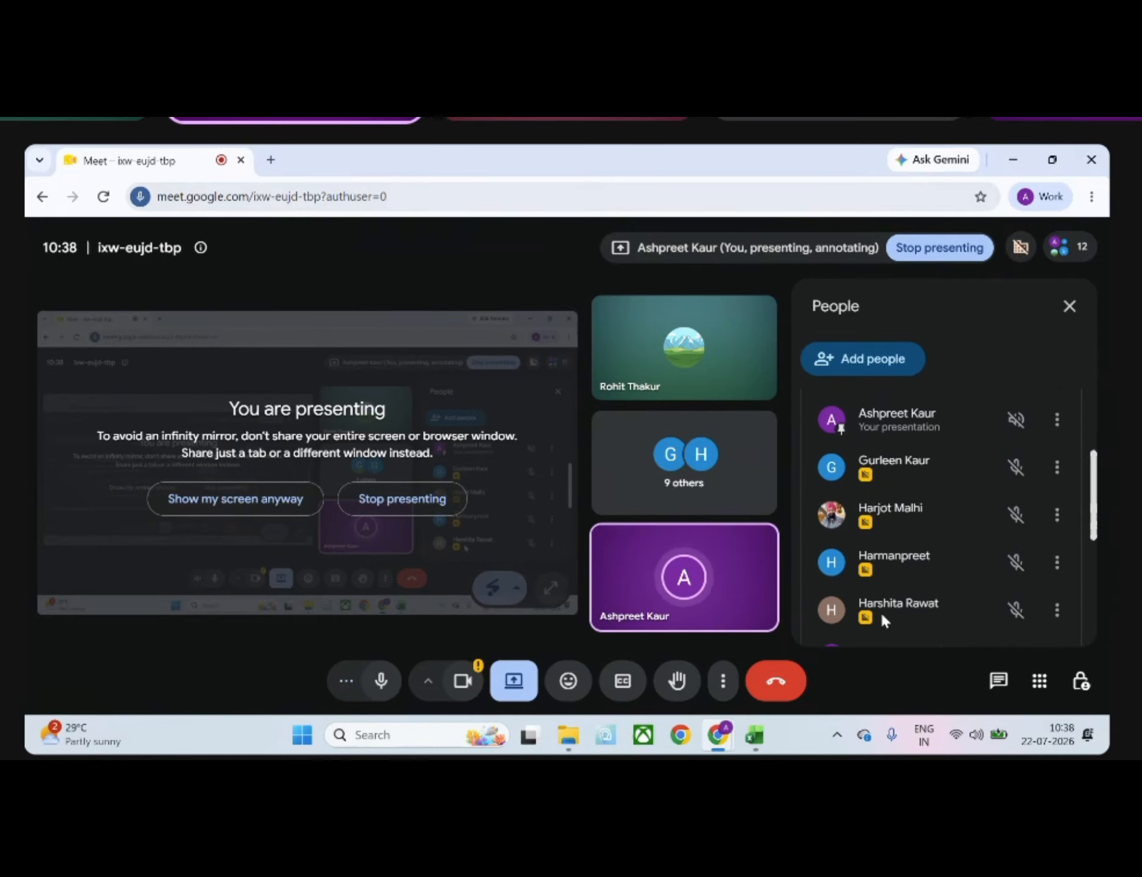
{"action": "scroll", "coordinate": [882, 617], "scroll_direction": "down", "scroll_amount": 2}
{"action": "scroll", "coordinate": [882, 616], "scroll_direction": "down", "scroll_amount": 2}
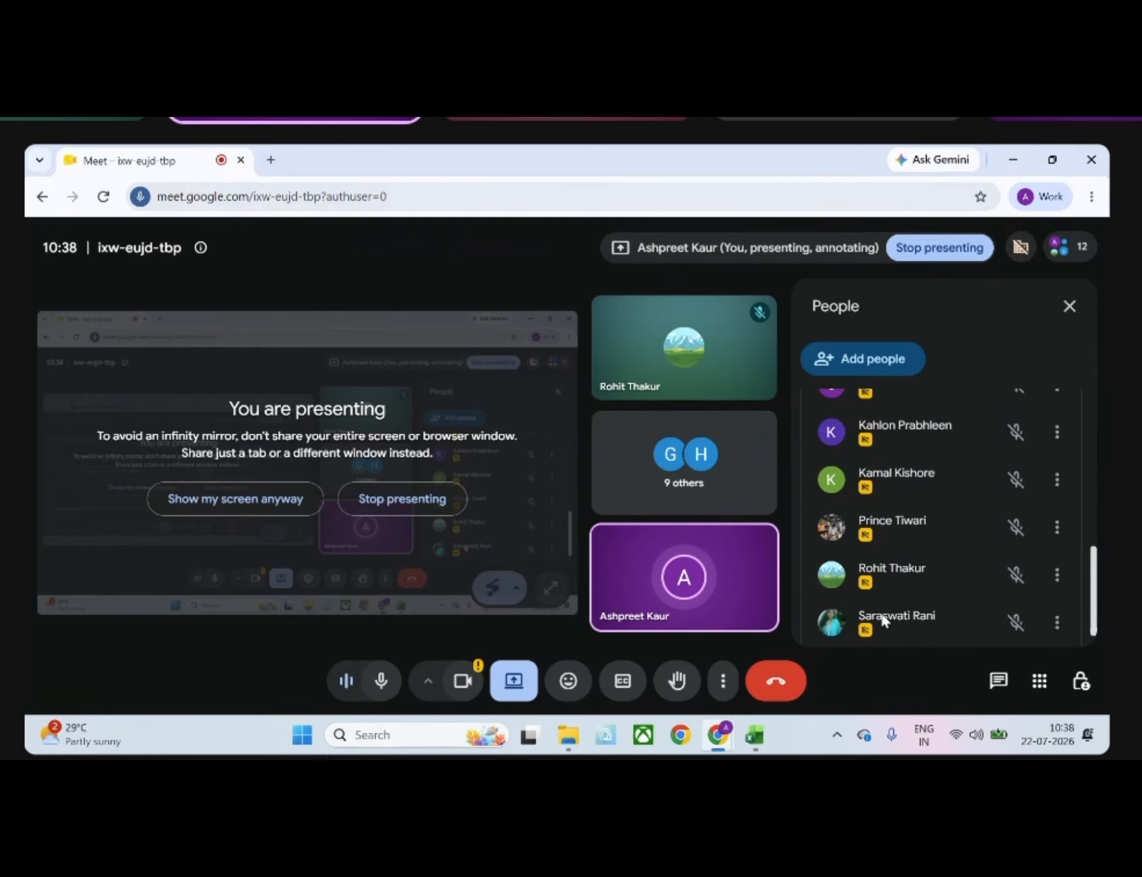
{"action": "scroll", "coordinate": [882, 618], "scroll_direction": "down", "scroll_amount": 1}
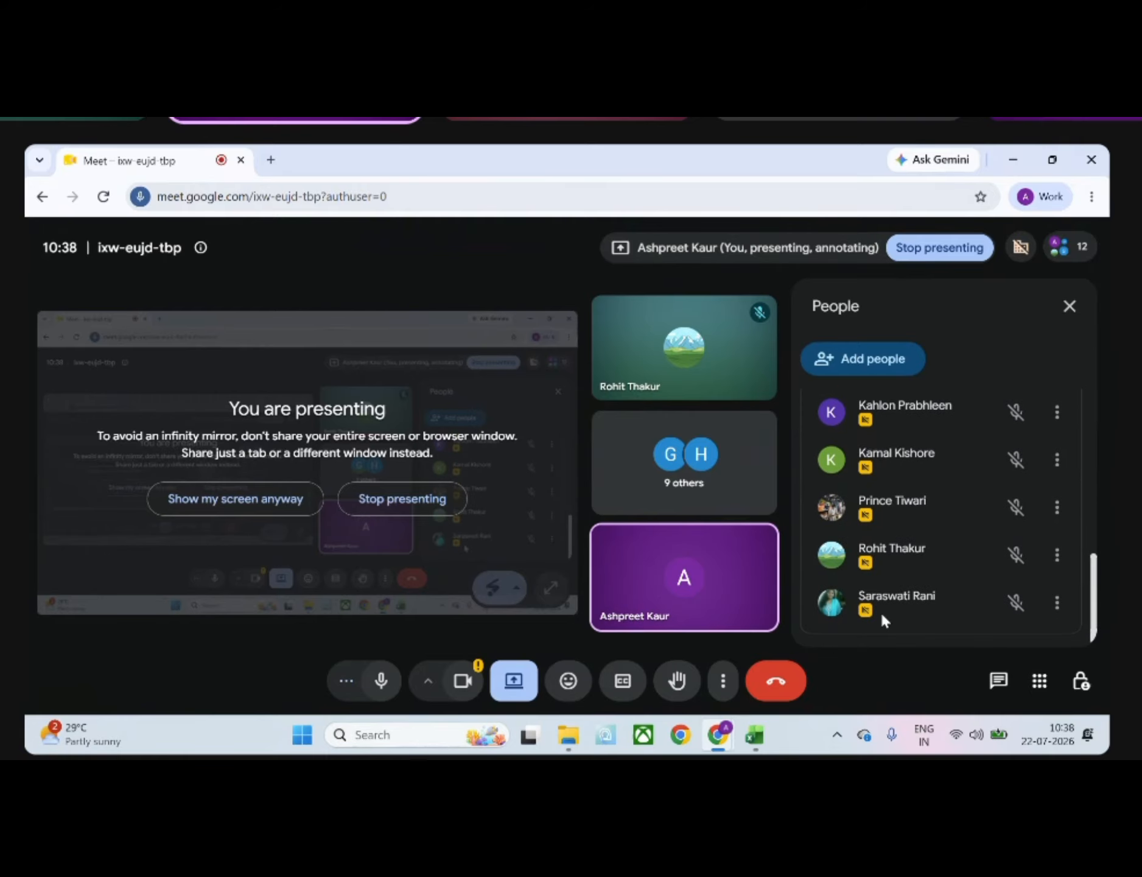
{"action": "scroll", "coordinate": [882, 616], "scroll_direction": "up", "scroll_amount": 7}
{"action": "left_click", "coordinate": [752, 747]}
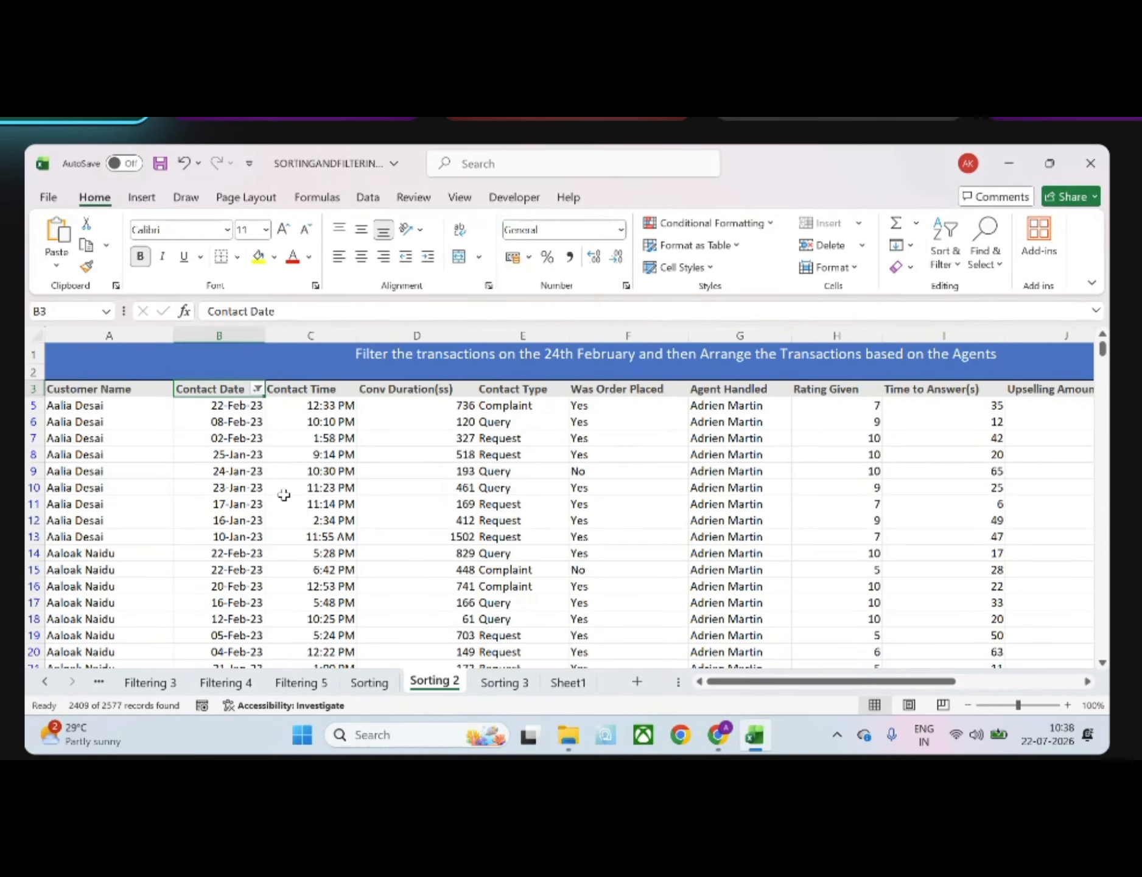
On Sheet1, widen column A, enter the header Departments in B1, and widen column B to fit it
{"action": "left_click", "coordinate": [509, 683]}
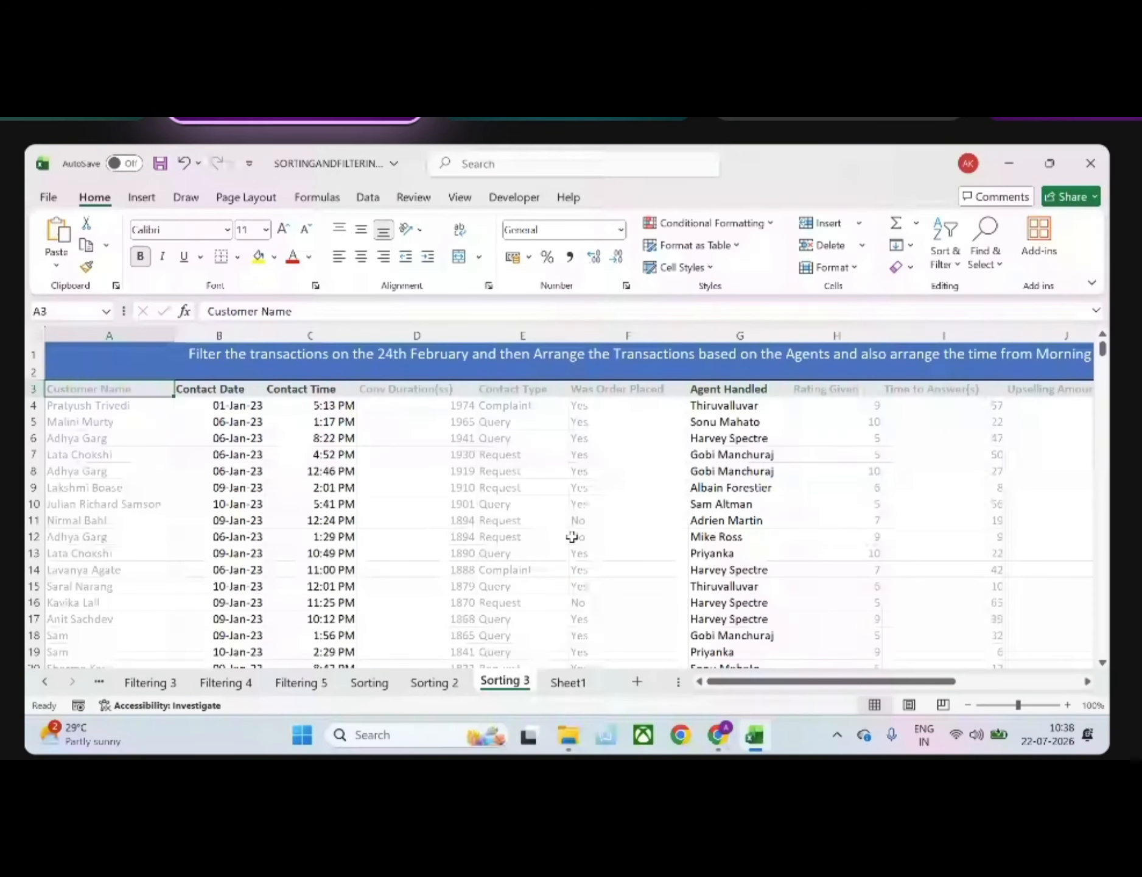
{"action": "left_click", "coordinate": [581, 685]}
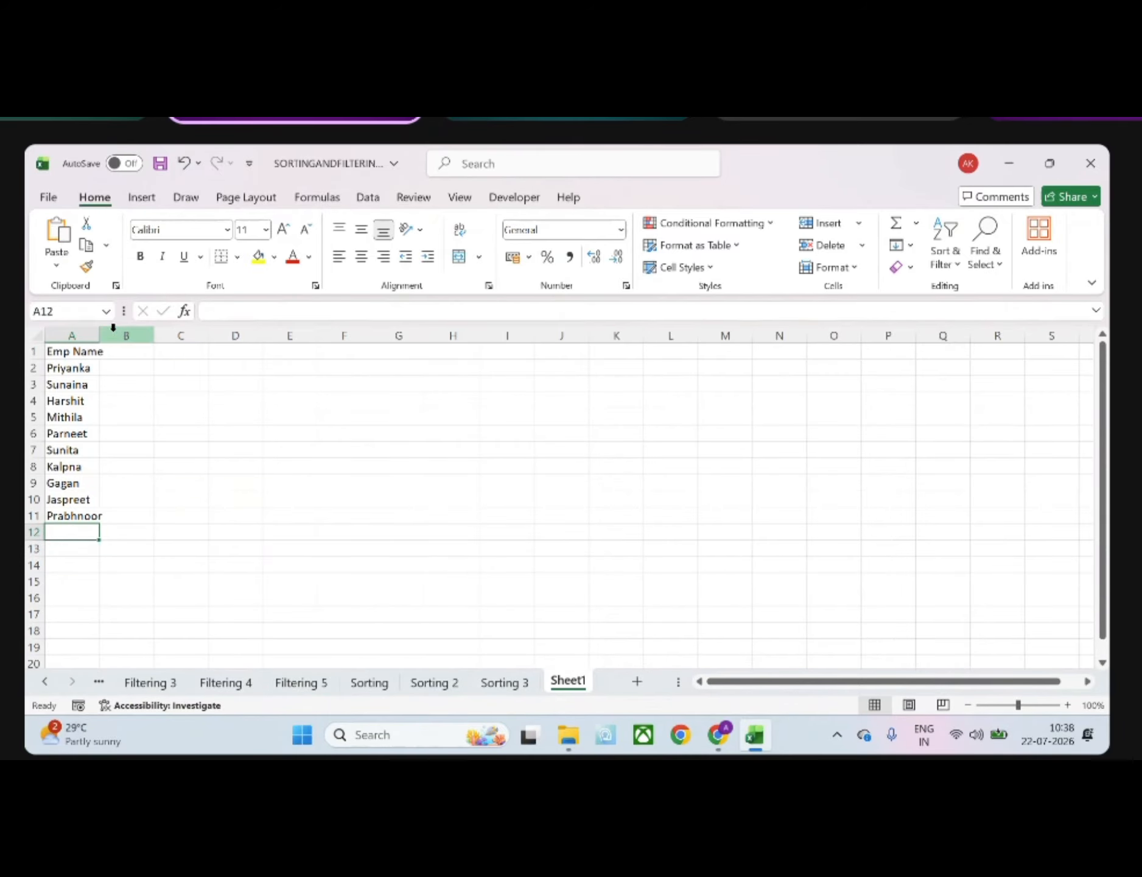
{"action": "left_click_drag", "start_coordinate": [98, 334], "coordinate": [122, 335]}
{"action": "left_click", "coordinate": [146, 351]}
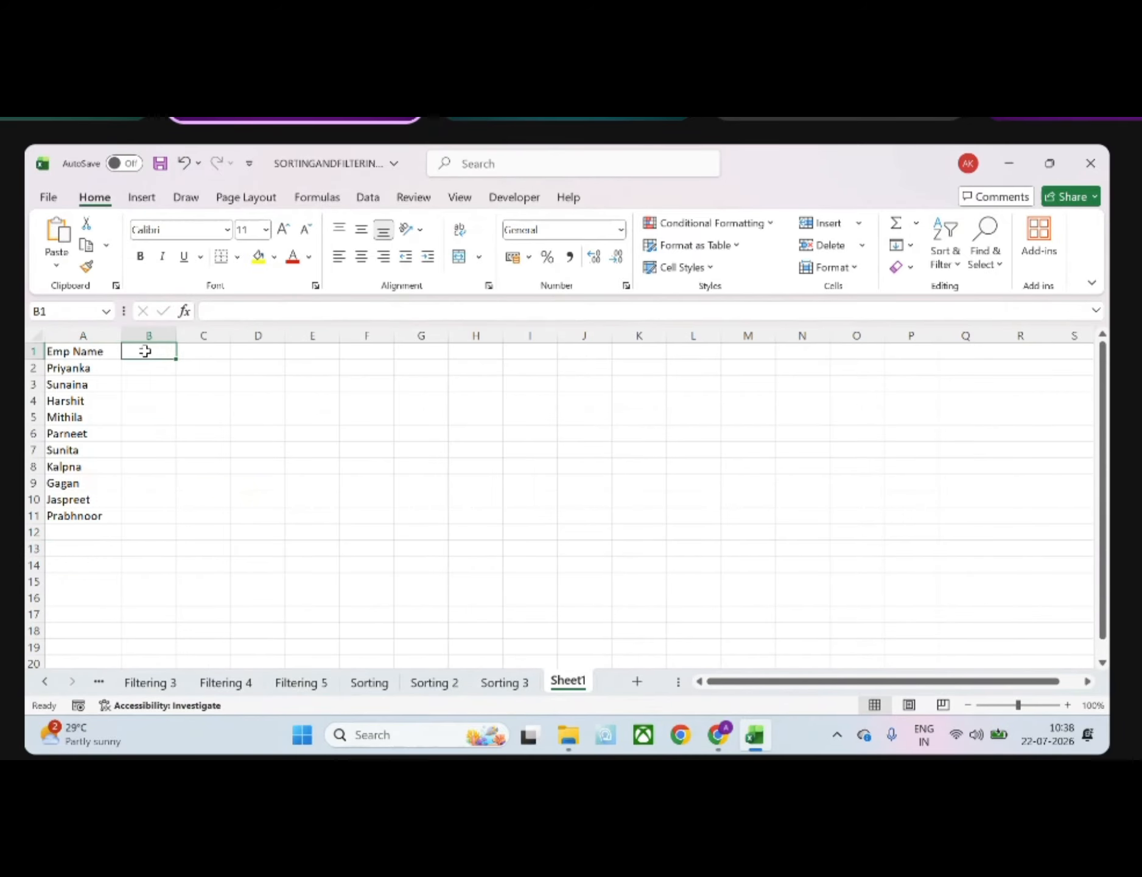
{"action": "type", "text": "Departments"}
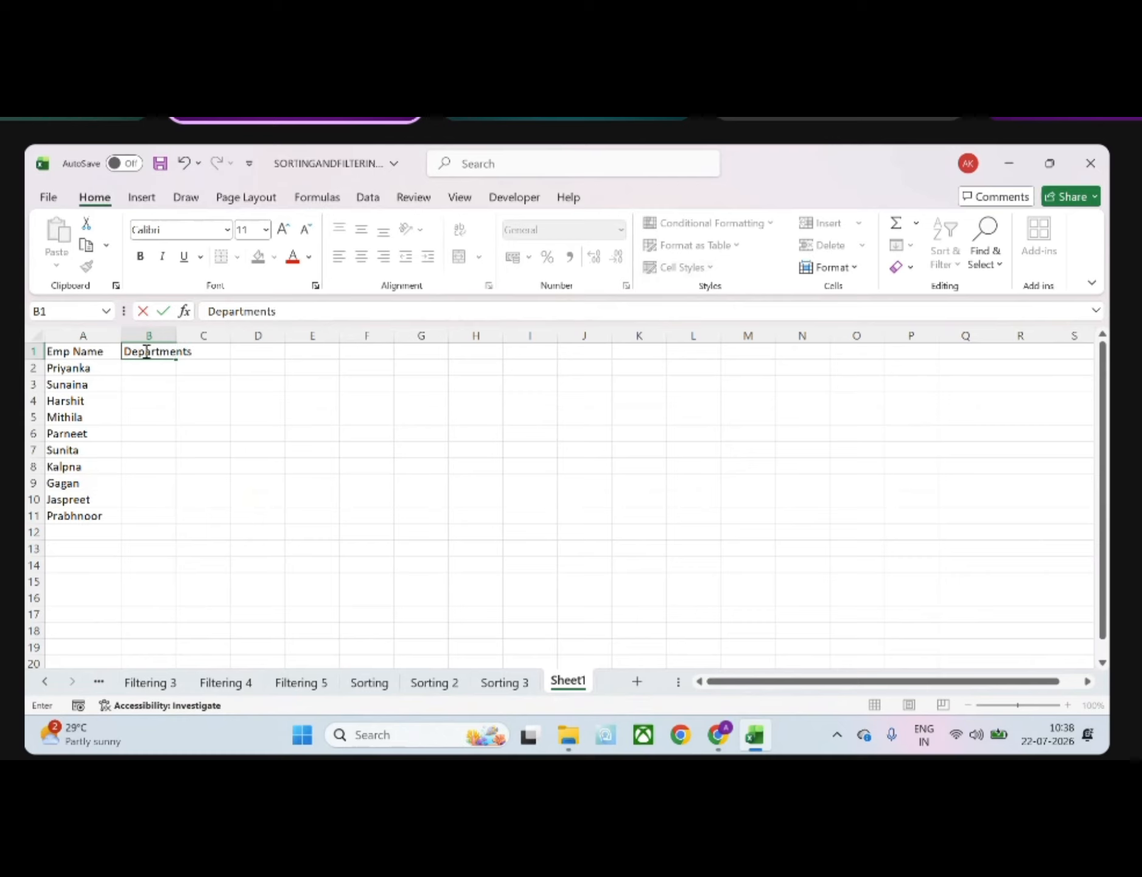
{"action": "key", "text": "Return"}
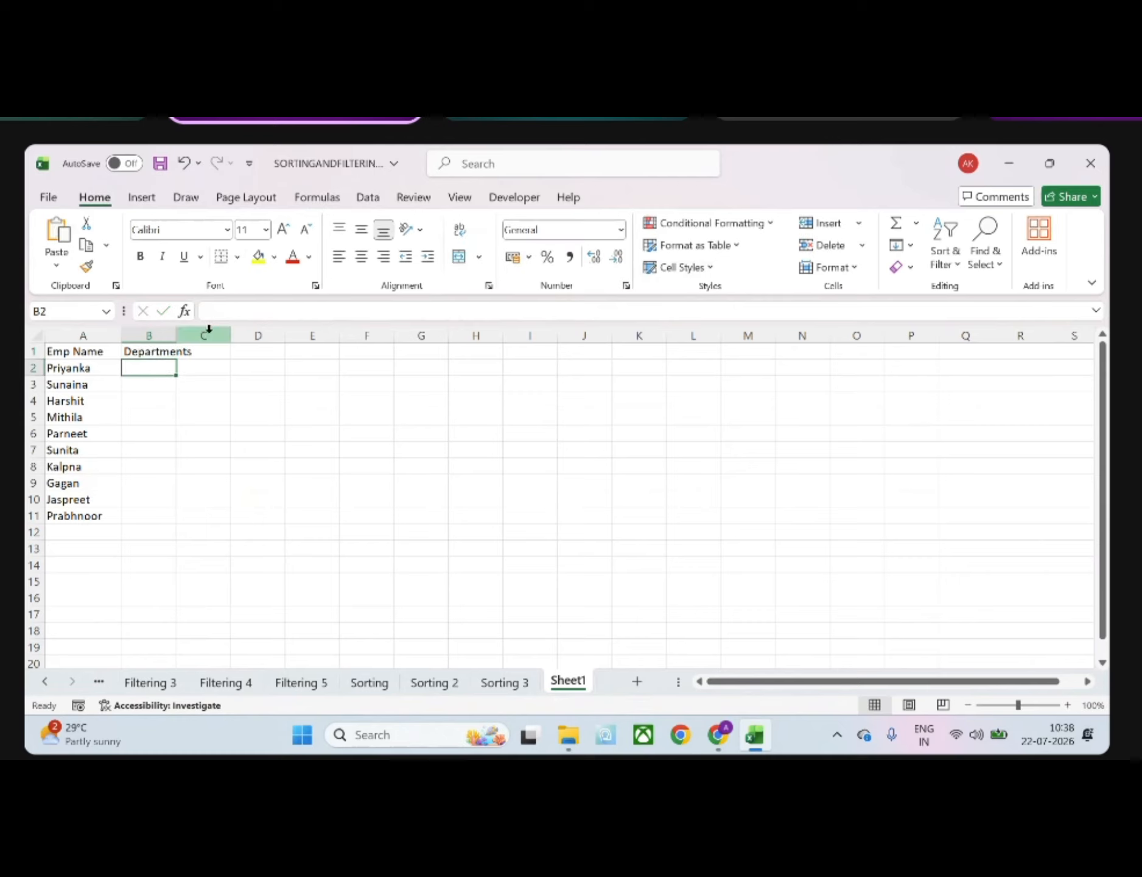
{"action": "left_click_drag", "start_coordinate": [176, 335], "coordinate": [220, 335]}
Enter the header Target Sales in C1 and widen column C to fit it
{"action": "left_click", "coordinate": [260, 350]}
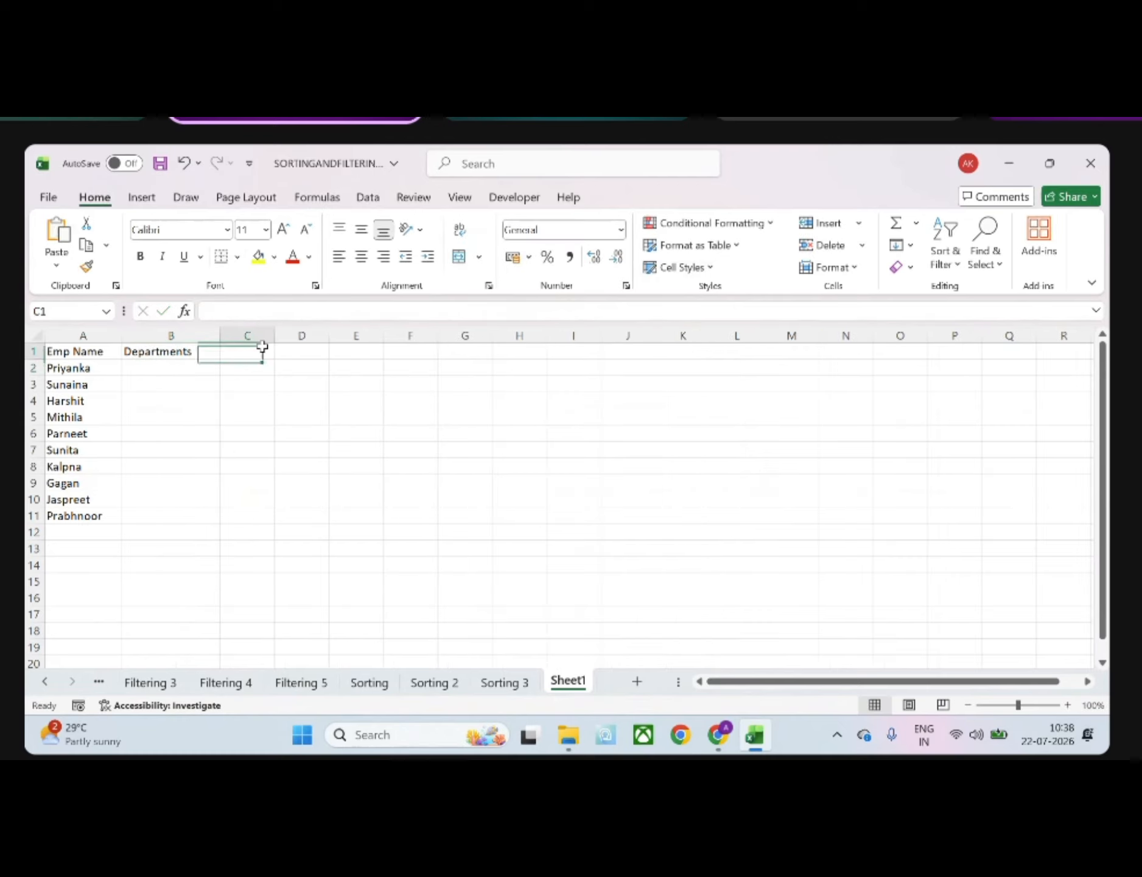
{"action": "type", "text": "Target"}
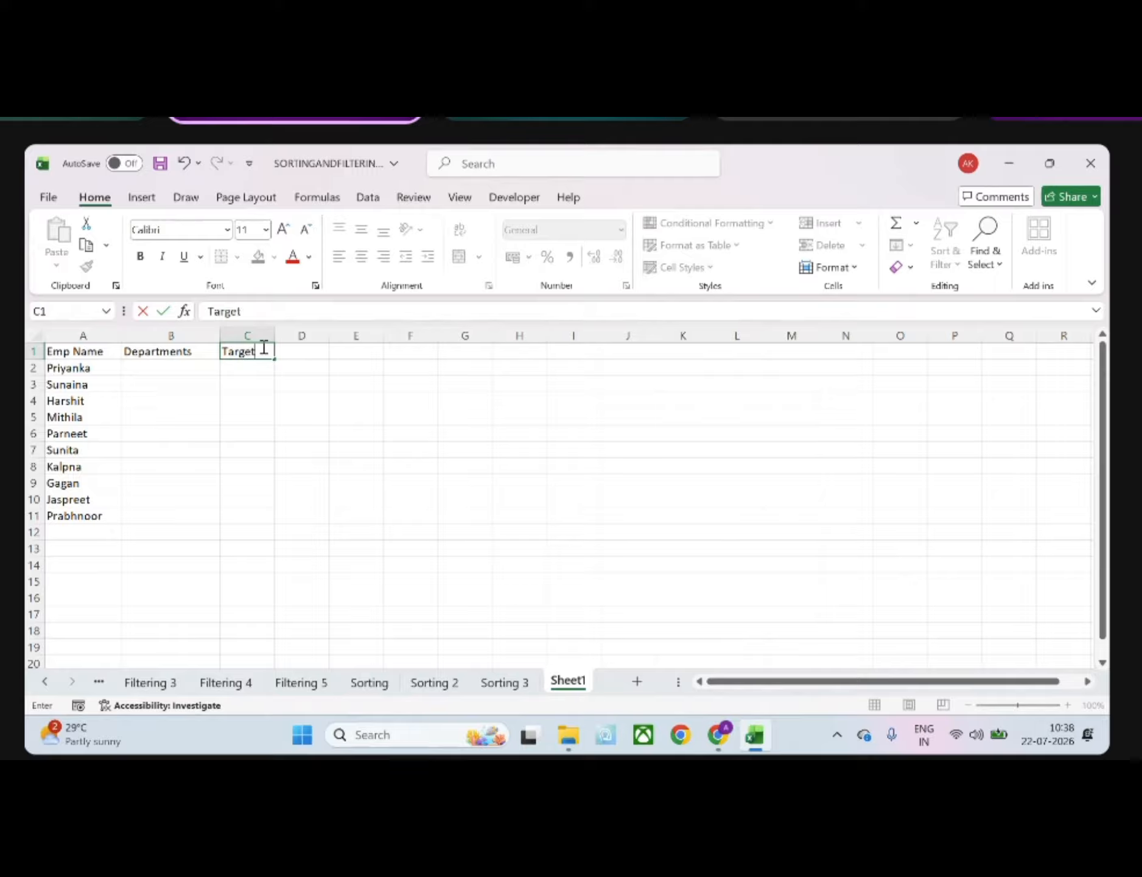
{"action": "type", "text": " Sales"}
{"action": "key", "text": "Return"}
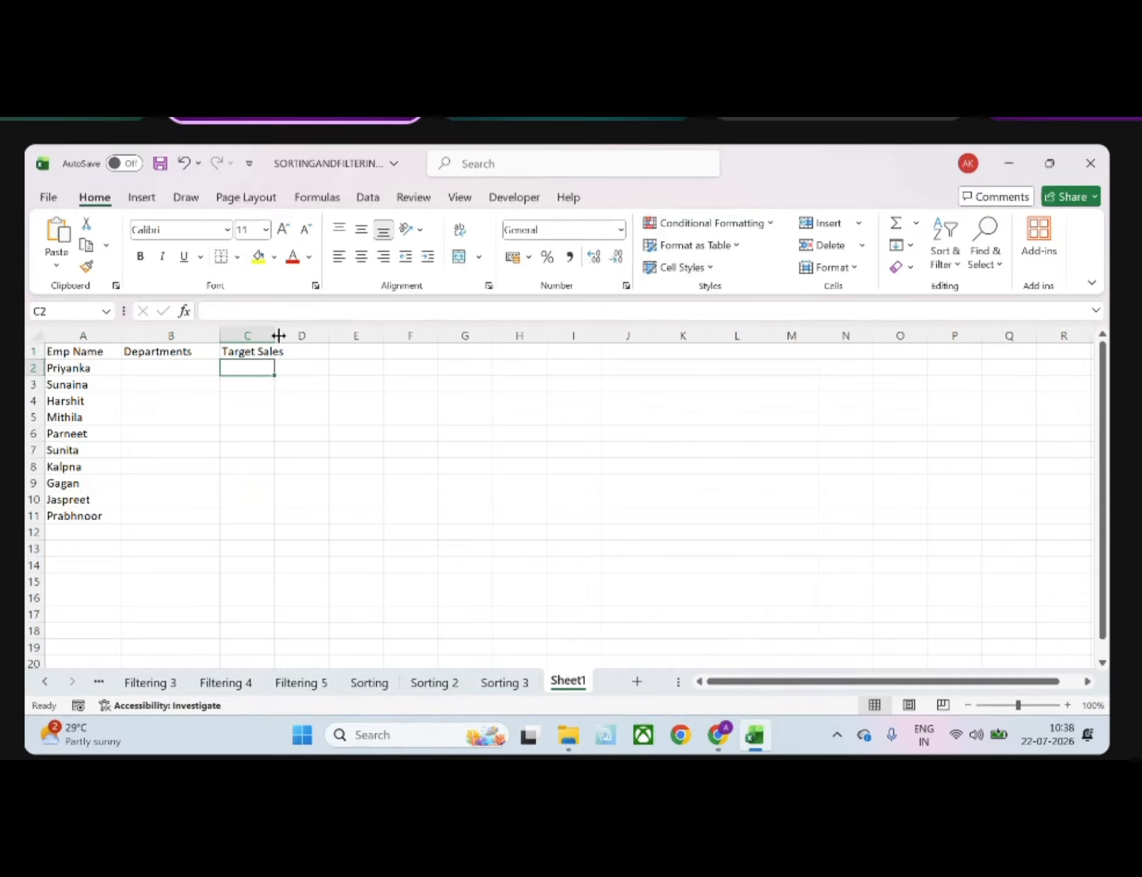
{"action": "left_click_drag", "start_coordinate": [280, 333], "coordinate": [297, 334]}
Fill the Departments cells B2:B11 with 2, 1, 2, 1, 1, 2, 1, 2, 1, 2
{"action": "left_click", "coordinate": [184, 363]}
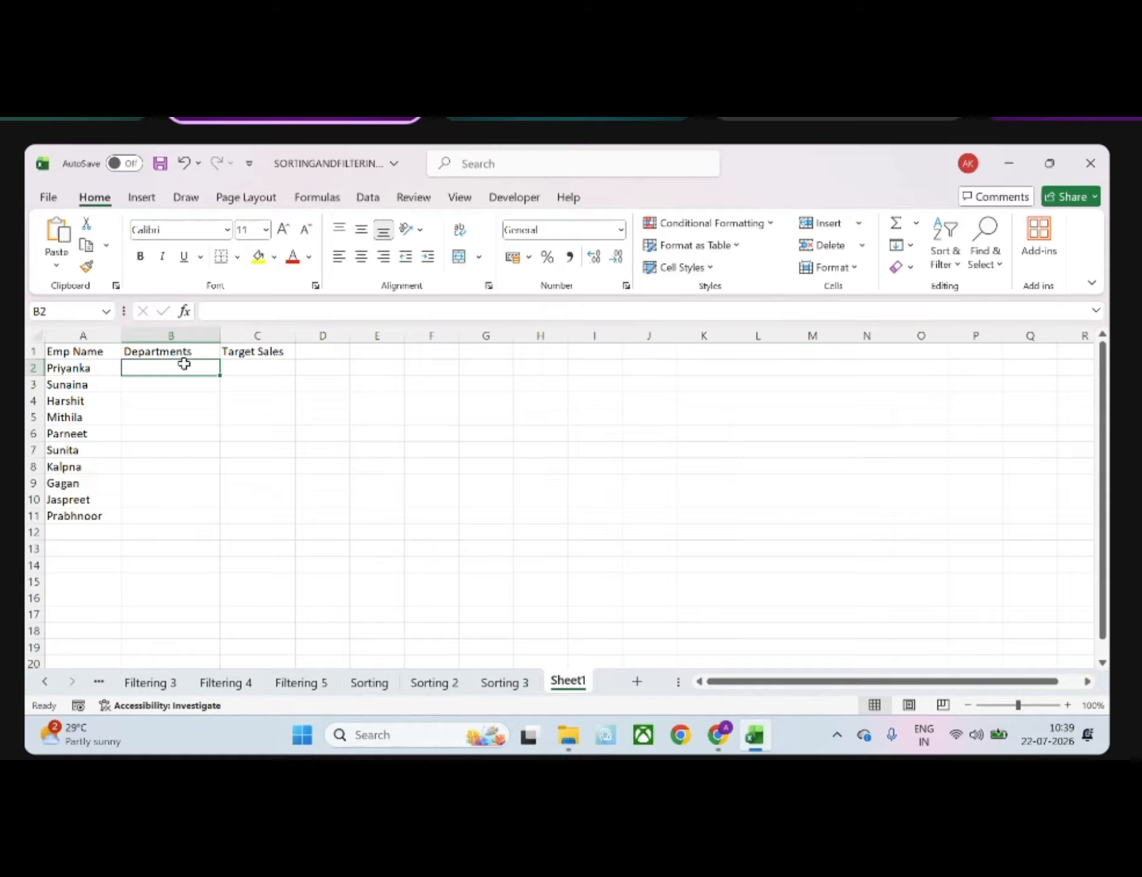
{"action": "type", "text": "2"}
{"action": "key", "text": "Return"}
{"action": "type", "text": "1"}
{"action": "key", "text": "Return"}
{"action": "type", "text": "2"}
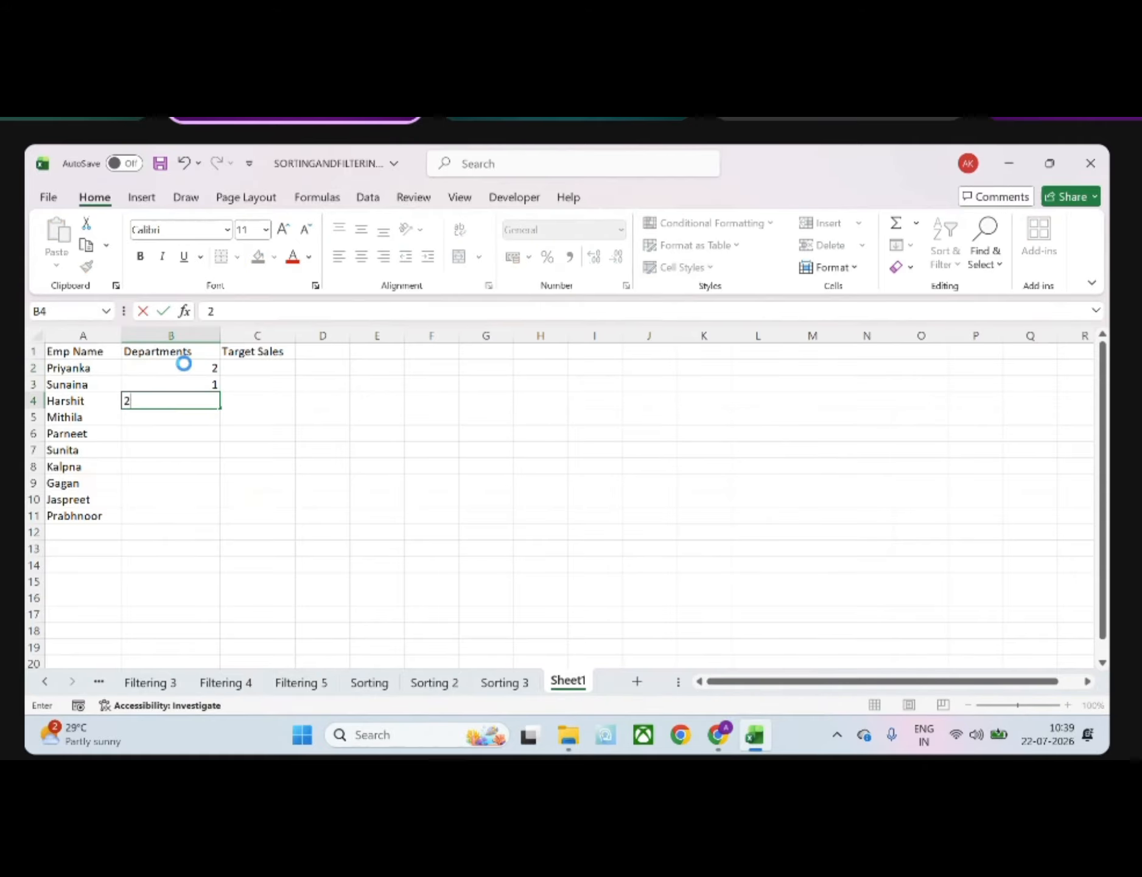
{"action": "key", "text": "Return"}
{"action": "type", "text": "1"}
{"action": "key", "text": "Return"}
{"action": "type", "text": "1"}
{"action": "key", "text": "Return"}
{"action": "type", "text": "2"}
{"action": "key", "text": "Return"}
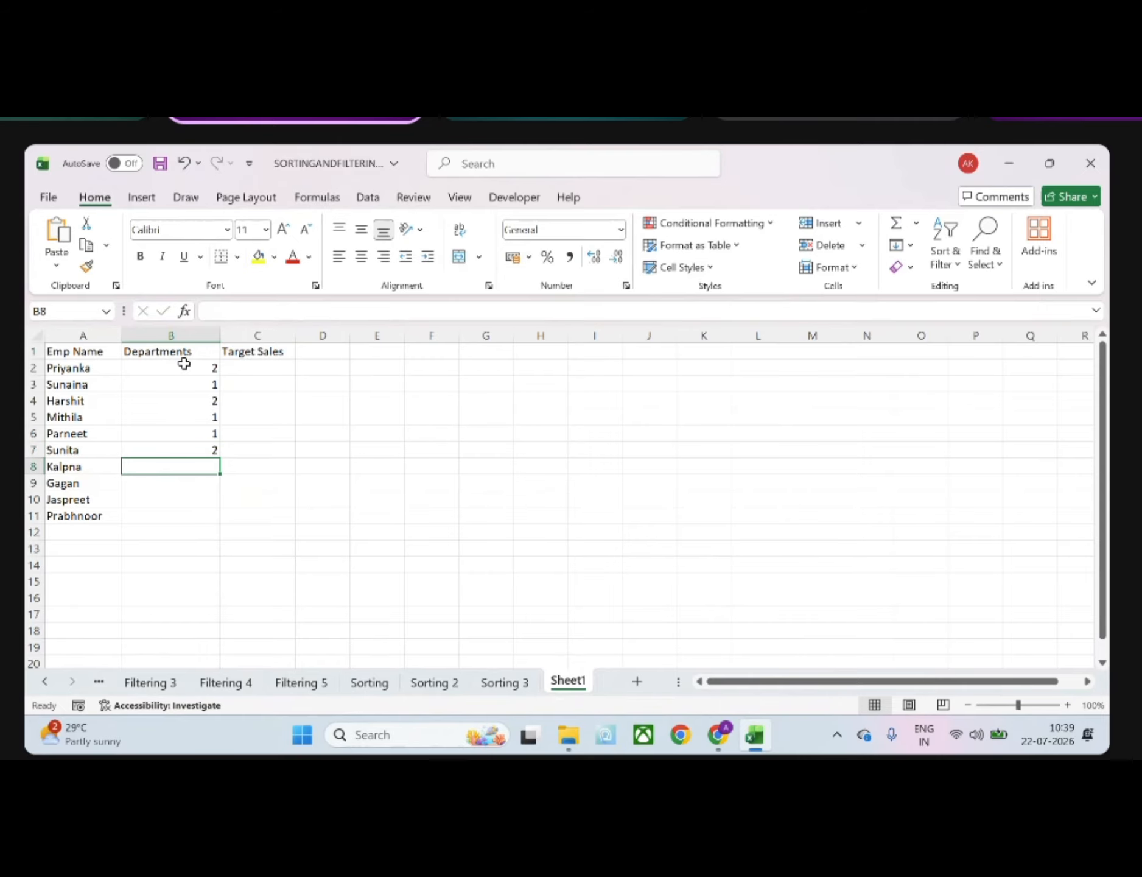
{"action": "type", "text": "1"}
{"action": "key", "text": "Return"}
{"action": "type", "text": "2"}
{"action": "key", "text": "Return"}
{"action": "type", "text": "1"}
{"action": "key", "text": "Return"}
{"action": "type", "text": "2"}
{"action": "key", "text": "Return"}
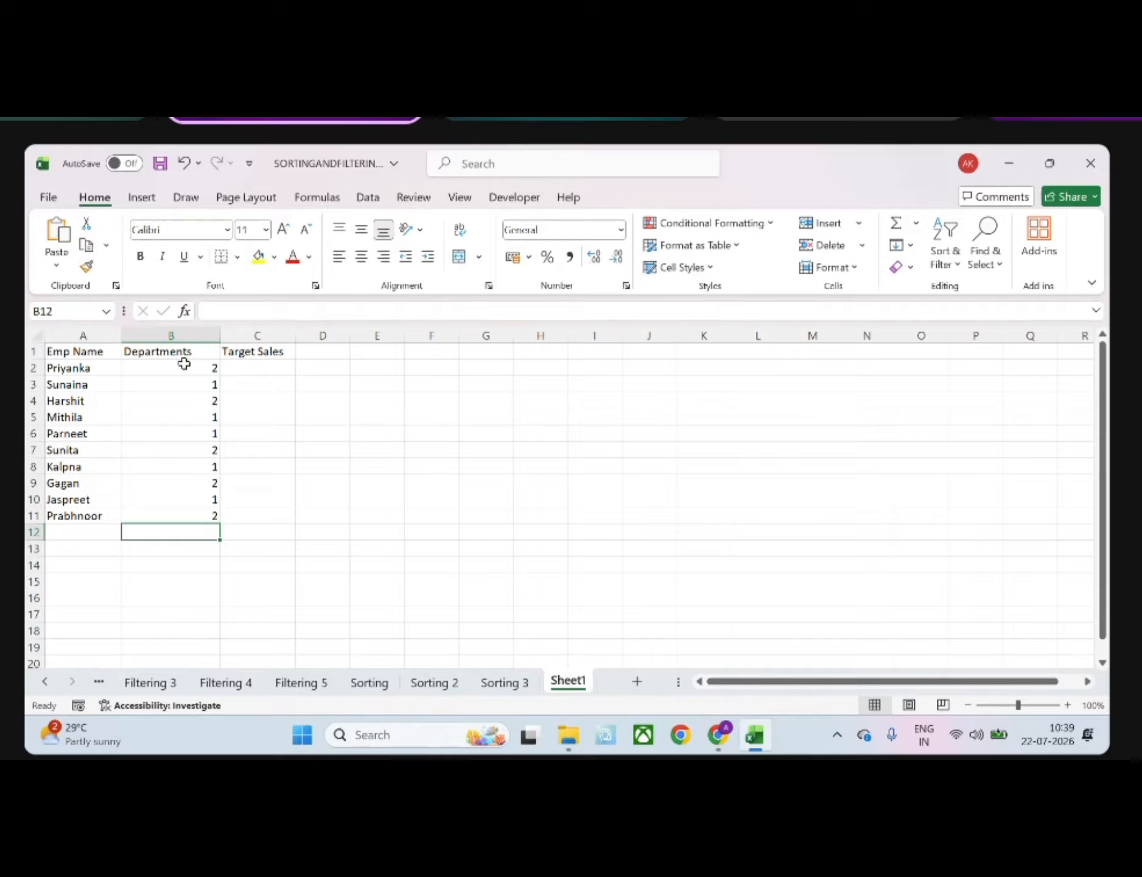
Enter target sales of 500, 540, 320, 330 and 760 in C2:C6
{"action": "left_click", "coordinate": [255, 370]}
{"action": "type", "text": "500"}
{"action": "key", "text": "Return"}
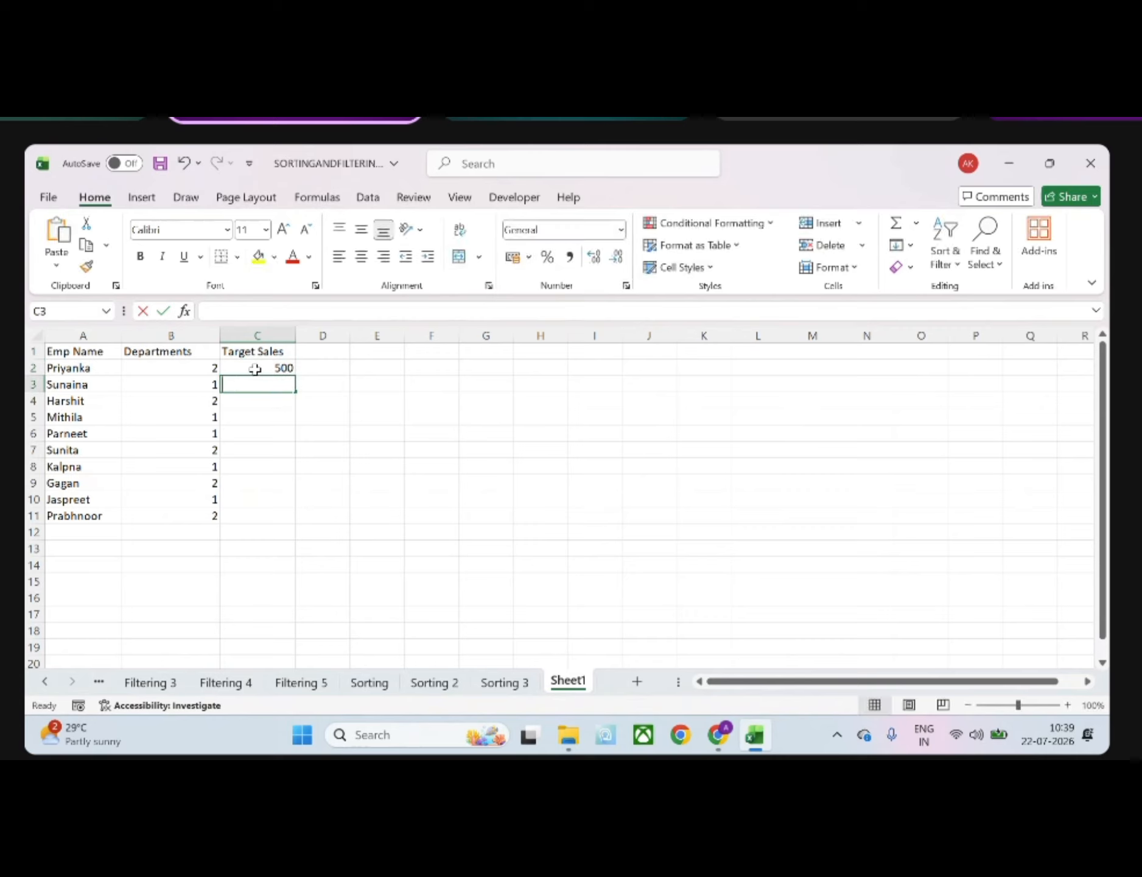
{"action": "type", "text": "540"}
{"action": "key", "text": "Return"}
{"action": "type", "text": "320"}
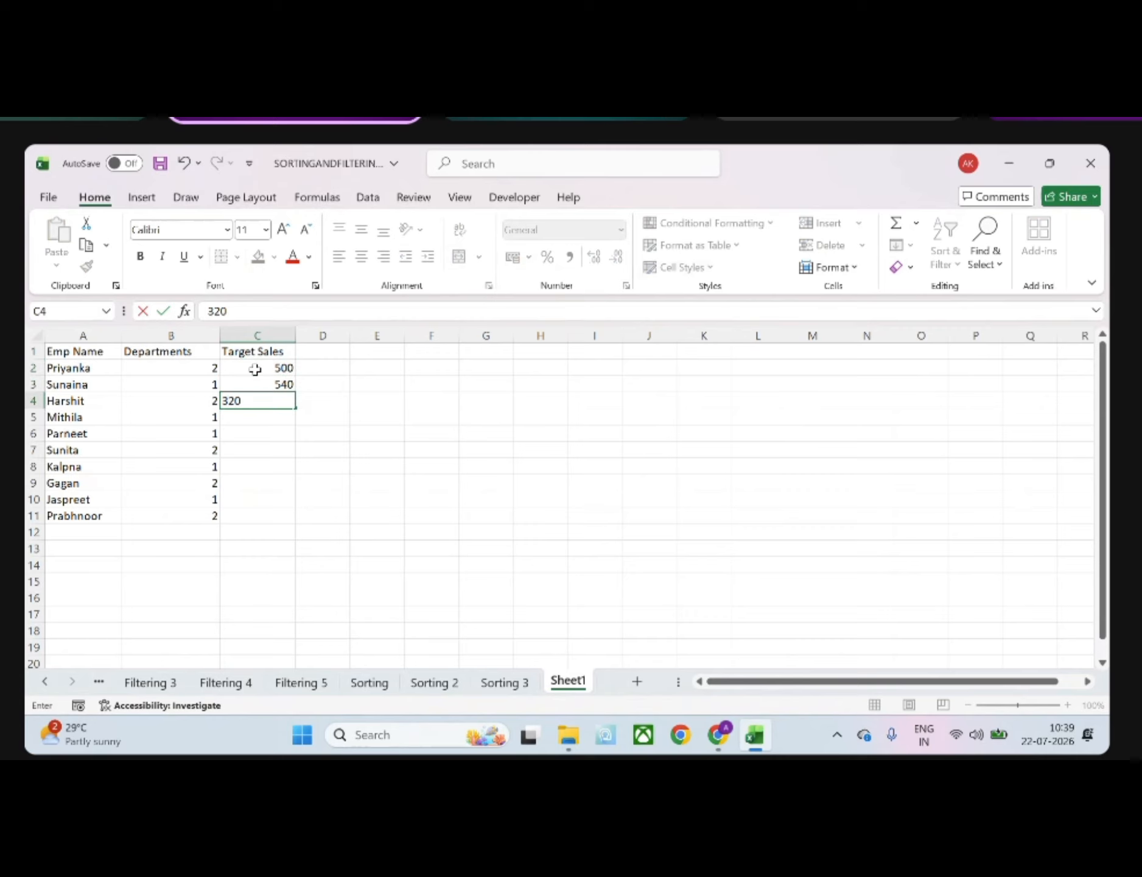
{"action": "key", "text": "Return"}
{"action": "type", "text": "330"}
{"action": "key", "text": "Return"}
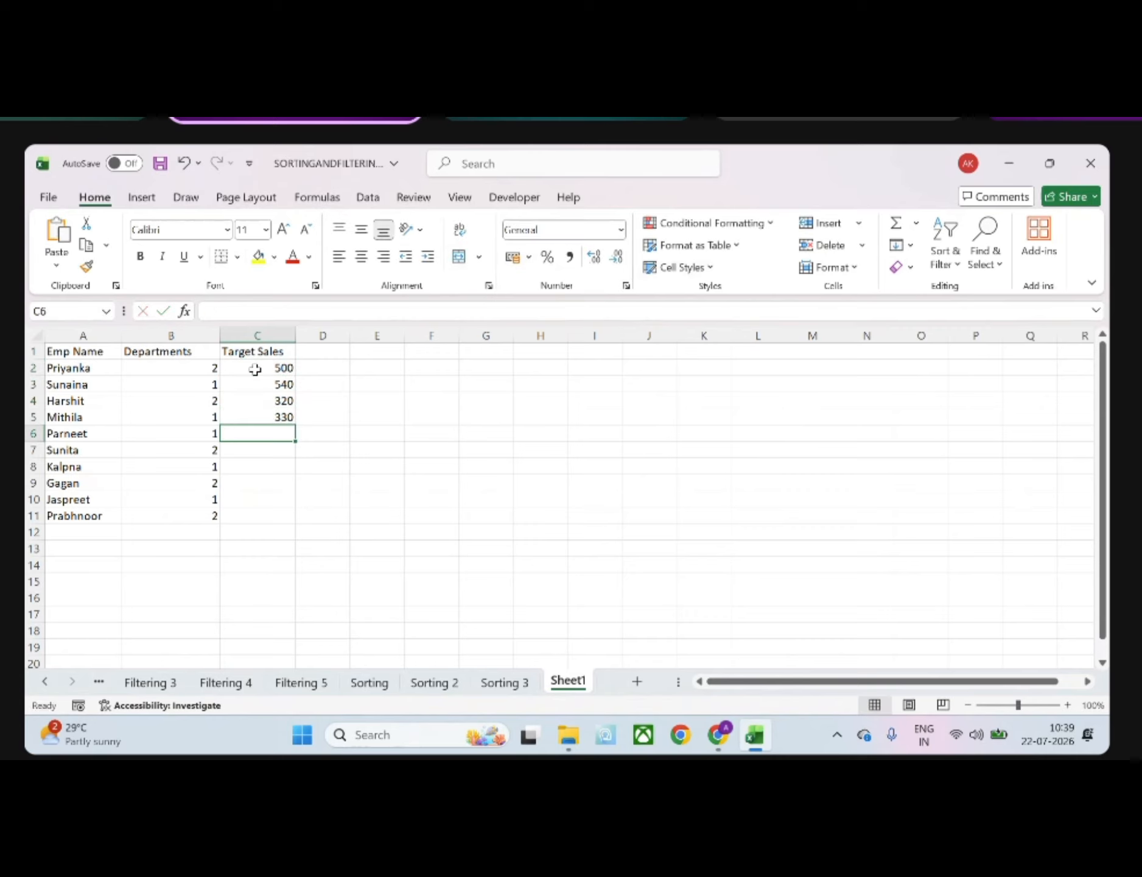
{"action": "type", "text": "760"}
{"action": "key", "text": "Return"}
Enter target sales of 230, 200, 250, 640 and 610 in C7:C11
{"action": "type", "text": "23"}
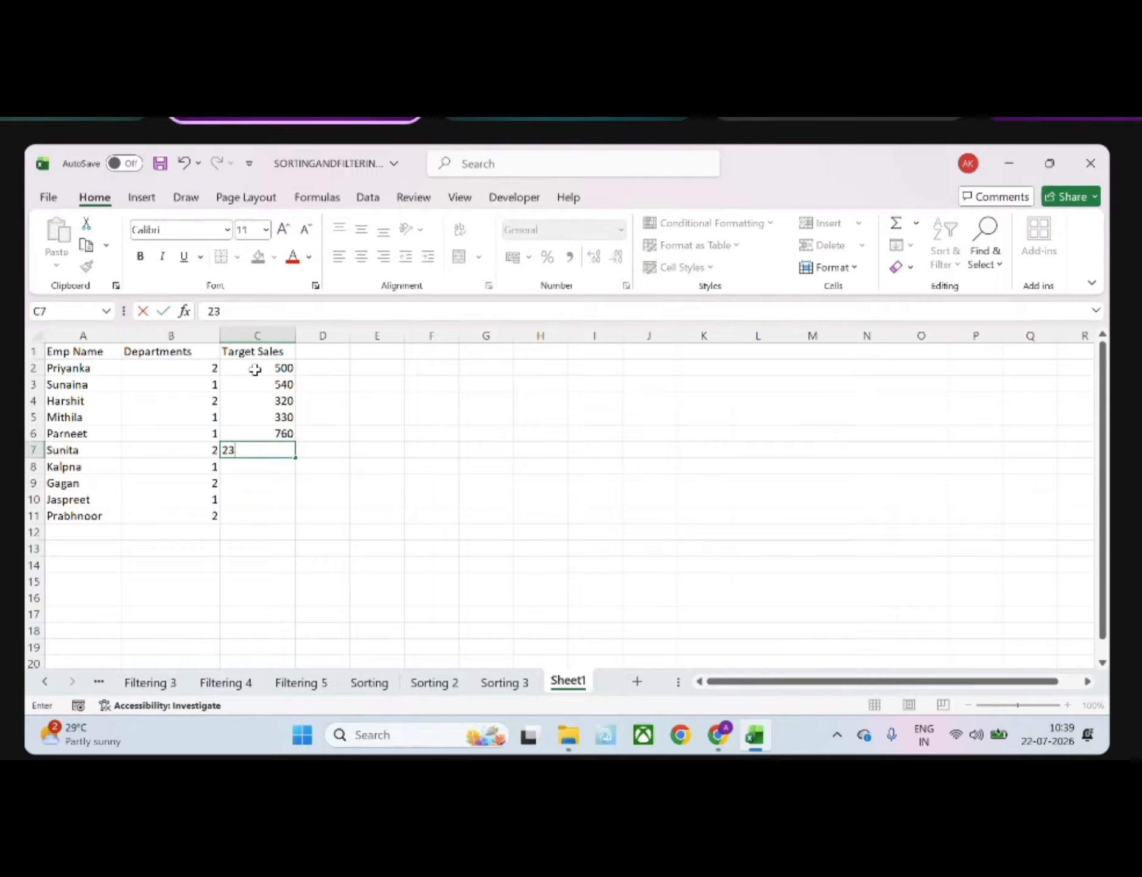
{"action": "key", "text": "Return"}
{"action": "type", "text": "2"}
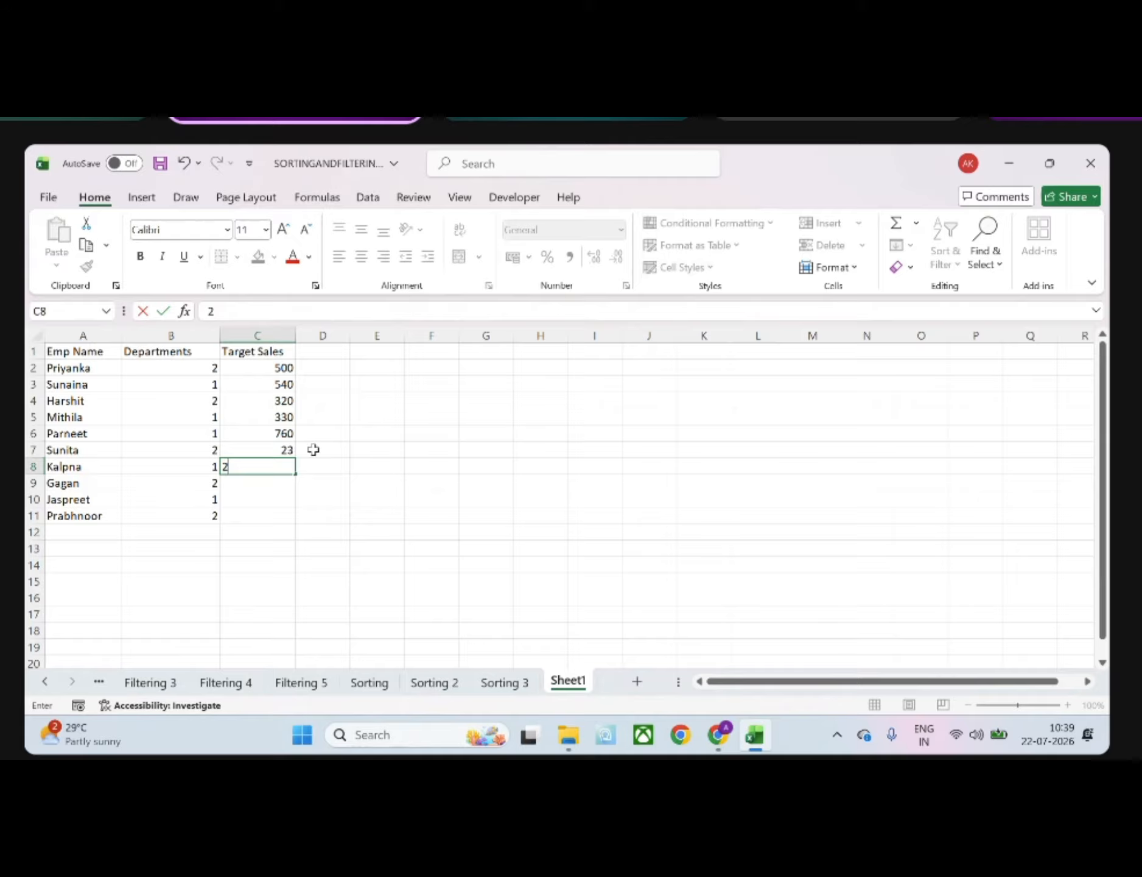
{"action": "double_click", "coordinate": [287, 451]}
{"action": "type", "text": "0"}
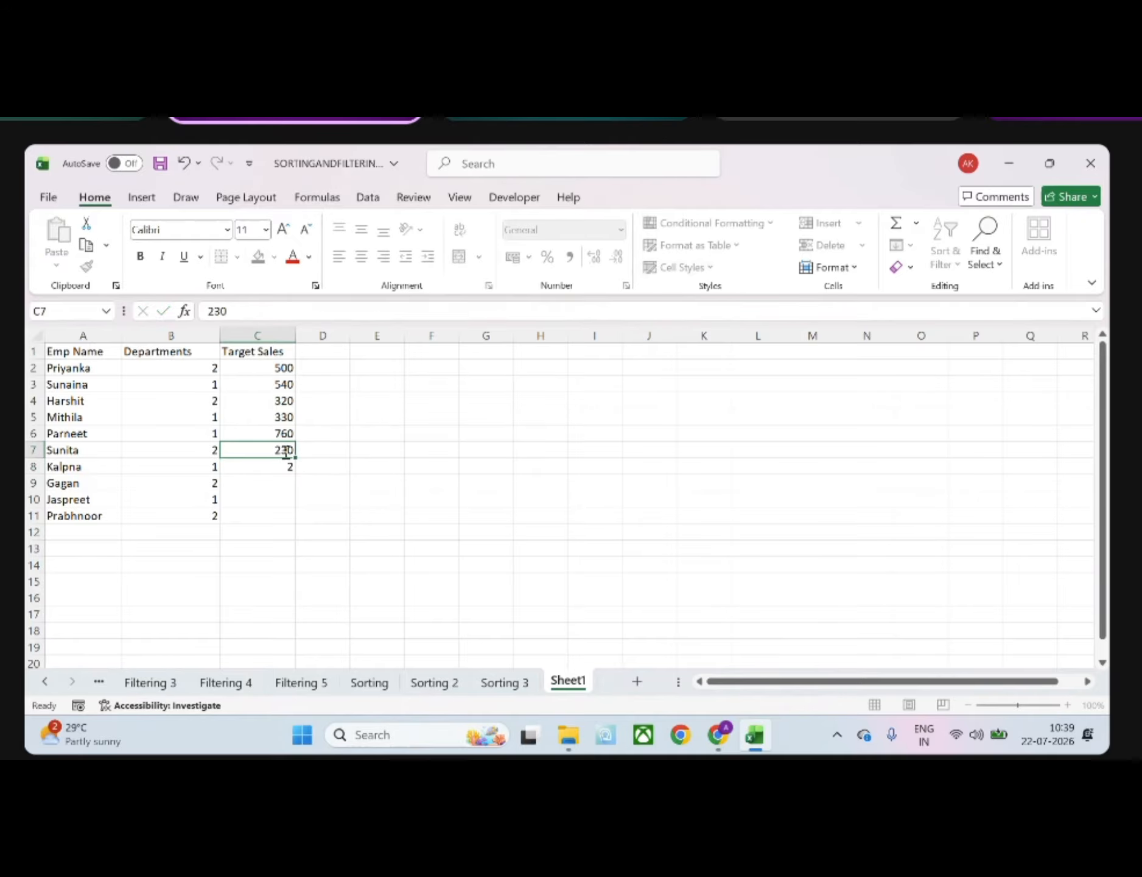
{"action": "key", "text": "Return"}
{"action": "type", "text": "200"}
{"action": "key", "text": "Return"}
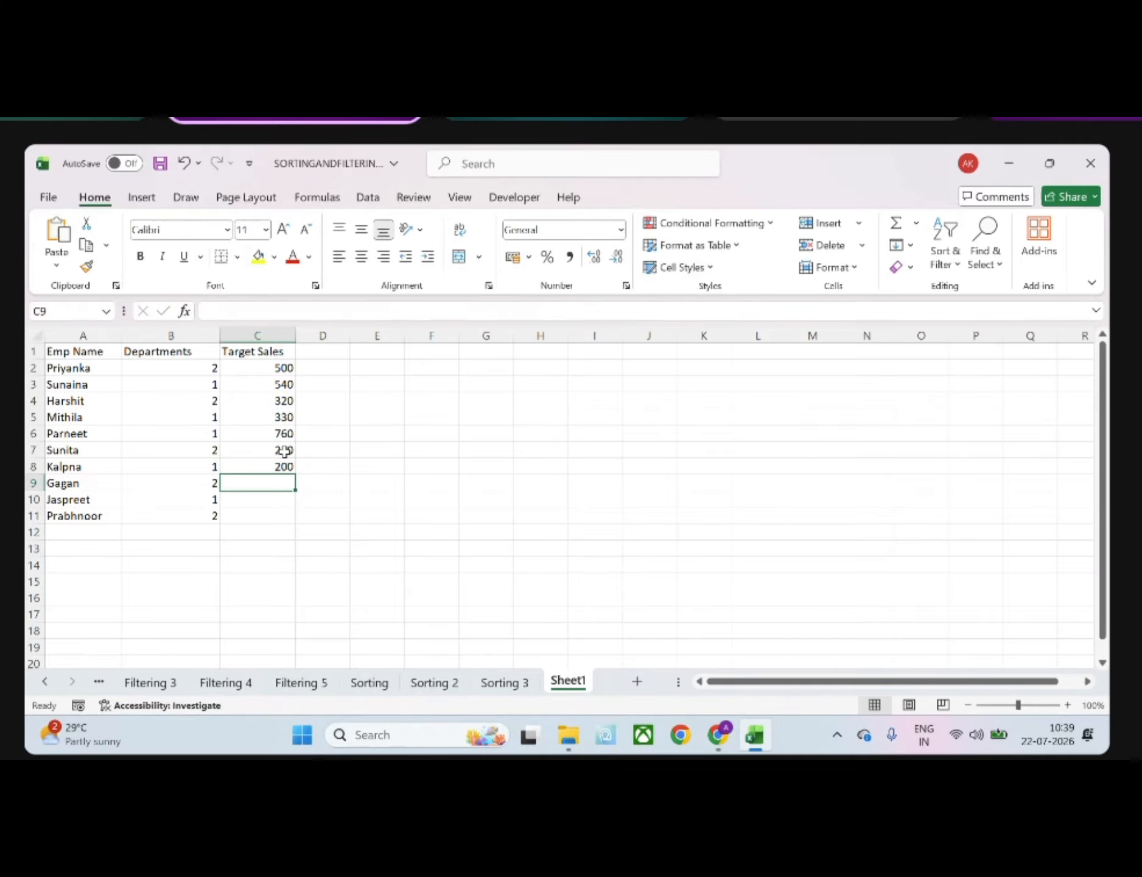
{"action": "type", "text": "250"}
{"action": "key", "text": "Return"}
{"action": "type", "text": "6"}
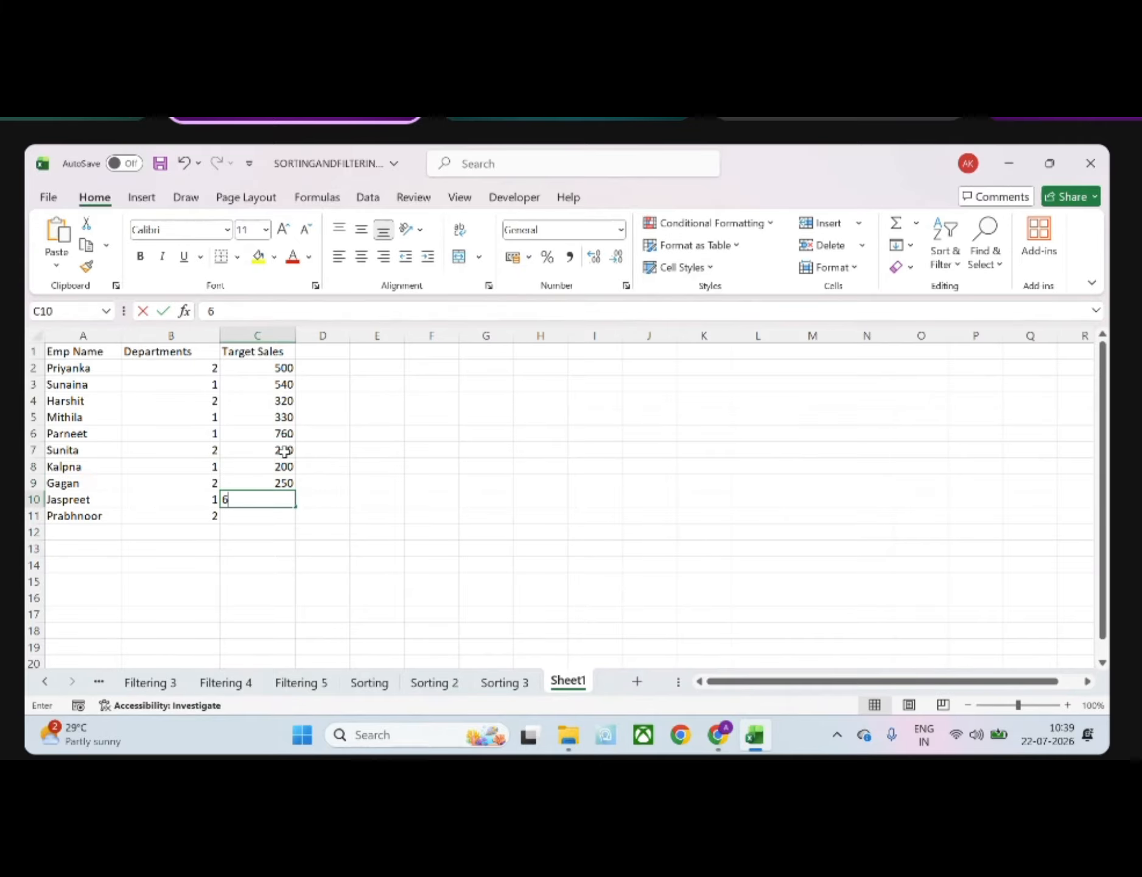
{"action": "type", "text": "40"}
{"action": "key", "text": "Return"}
{"action": "type", "text": "6"}
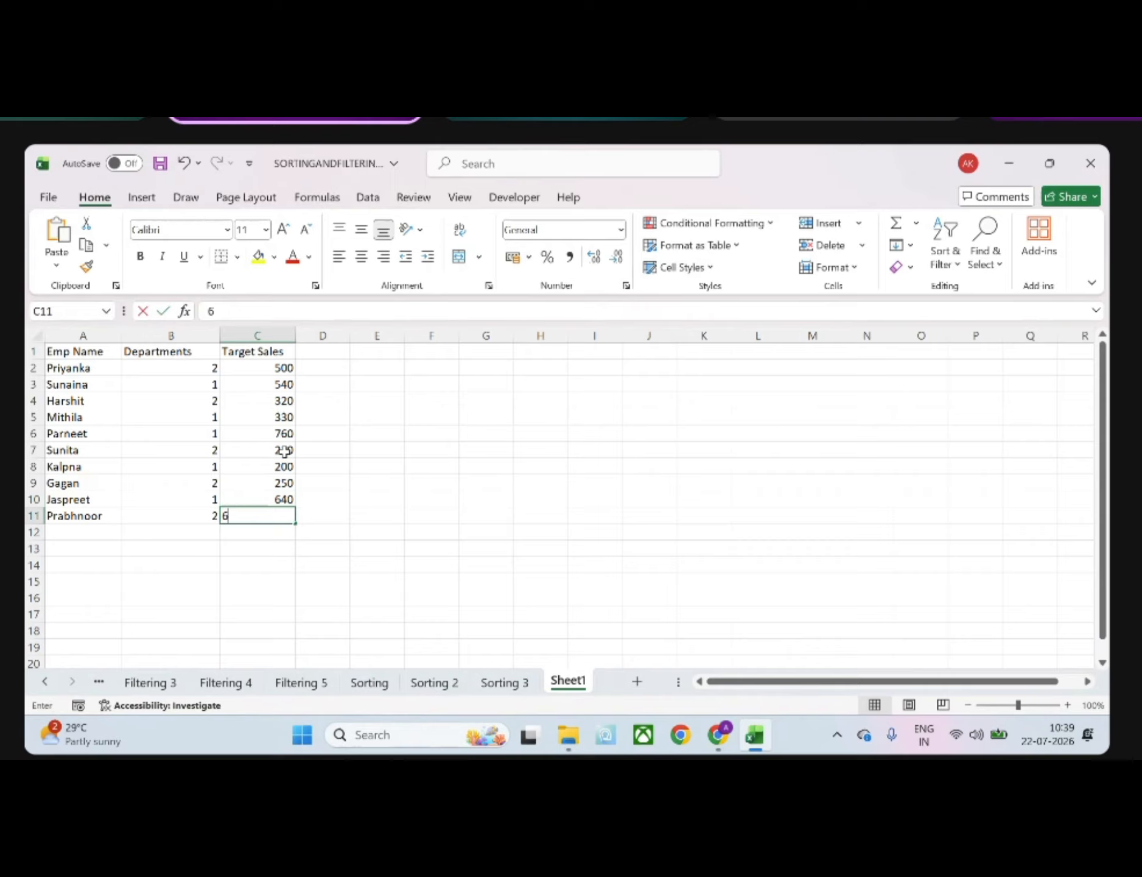
{"action": "type", "text": "10"}
{"action": "key", "text": "Return"}
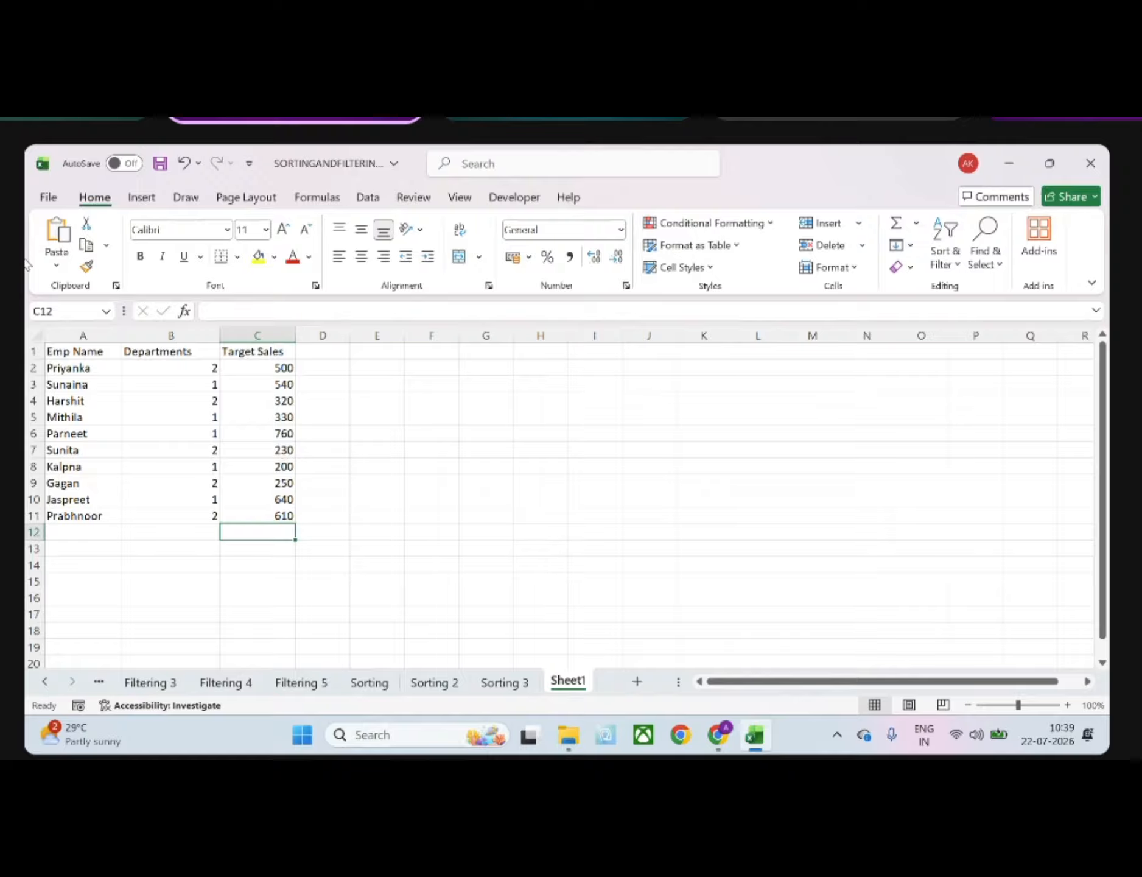
Format the range A1:C11 as a blue table with headers
{"action": "left_click", "coordinate": [53, 347]}
{"action": "left_click_drag", "start_coordinate": [53, 347], "coordinate": [287, 515]}
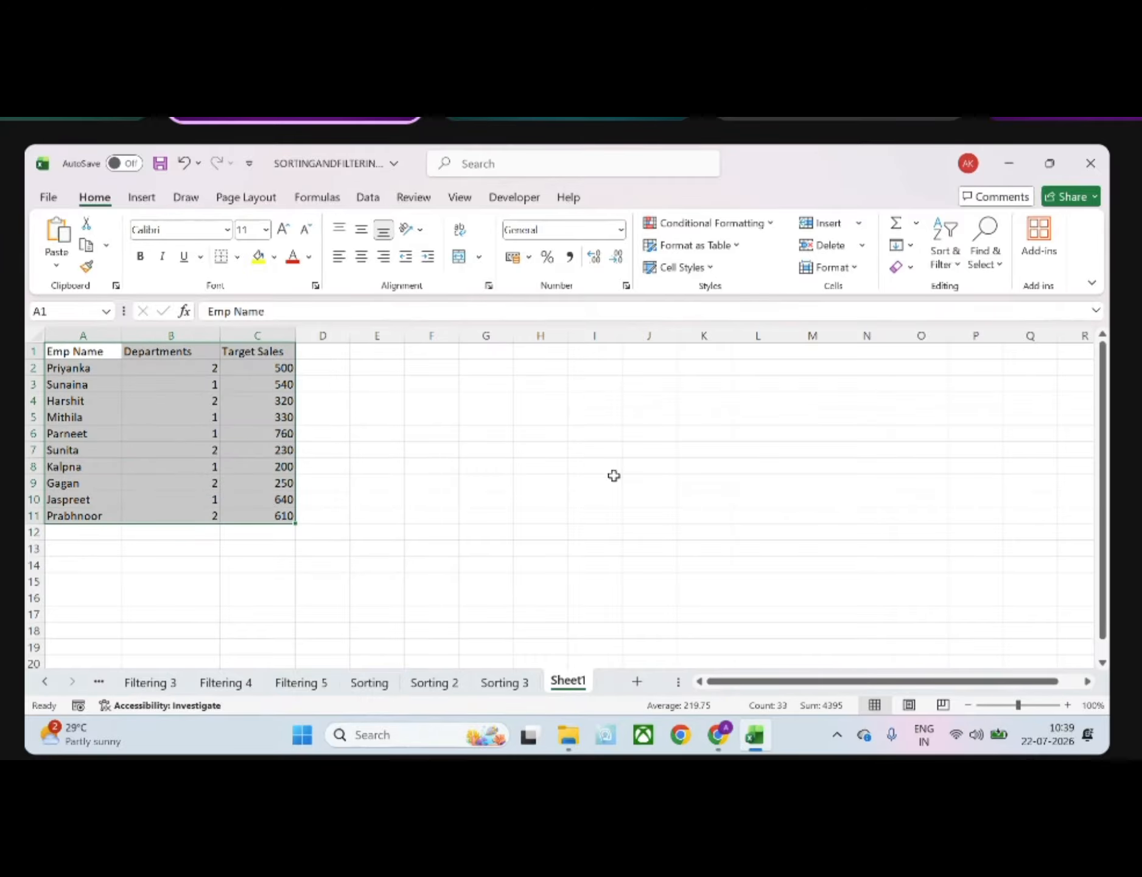
{"action": "left_click", "coordinate": [700, 245]}
{"action": "left_click", "coordinate": [743, 351]}
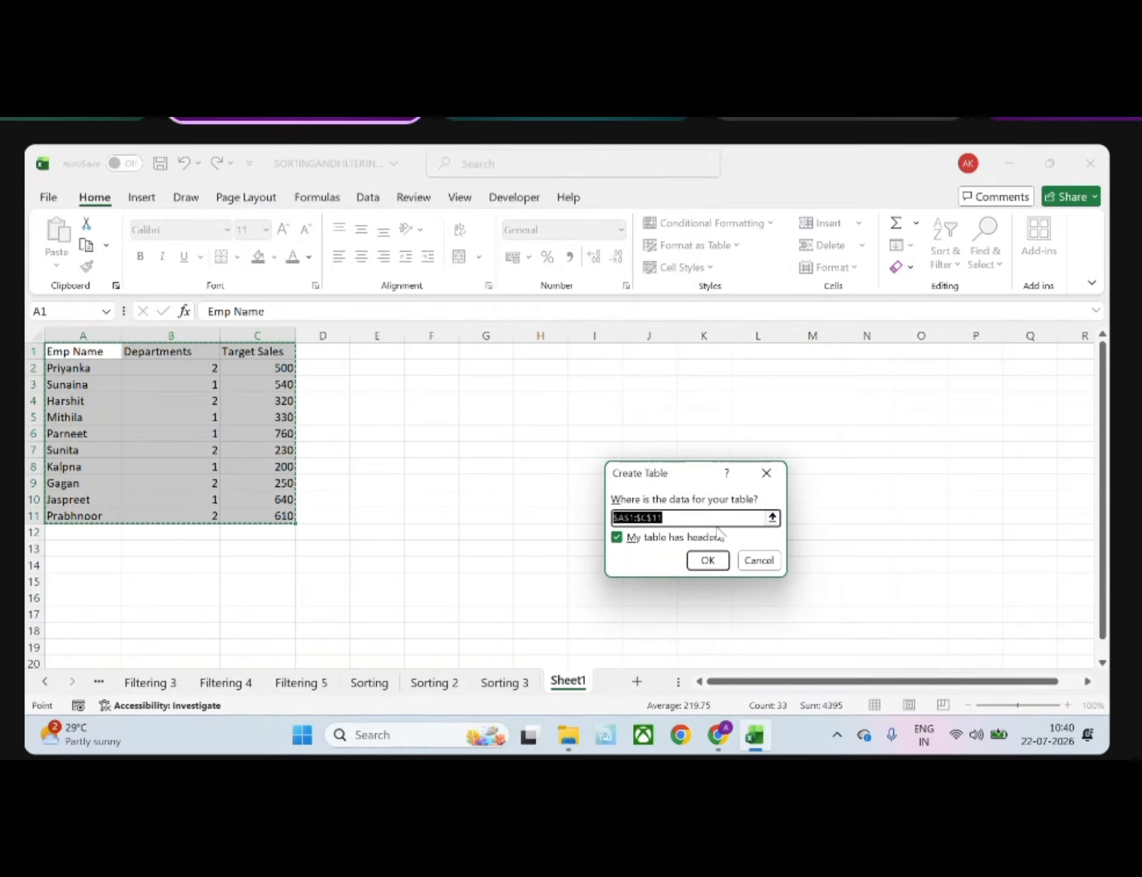
{"action": "left_click", "coordinate": [704, 556]}
Sort the employee table by Departments from smallest to largest
{"action": "left_click", "coordinate": [436, 452]}
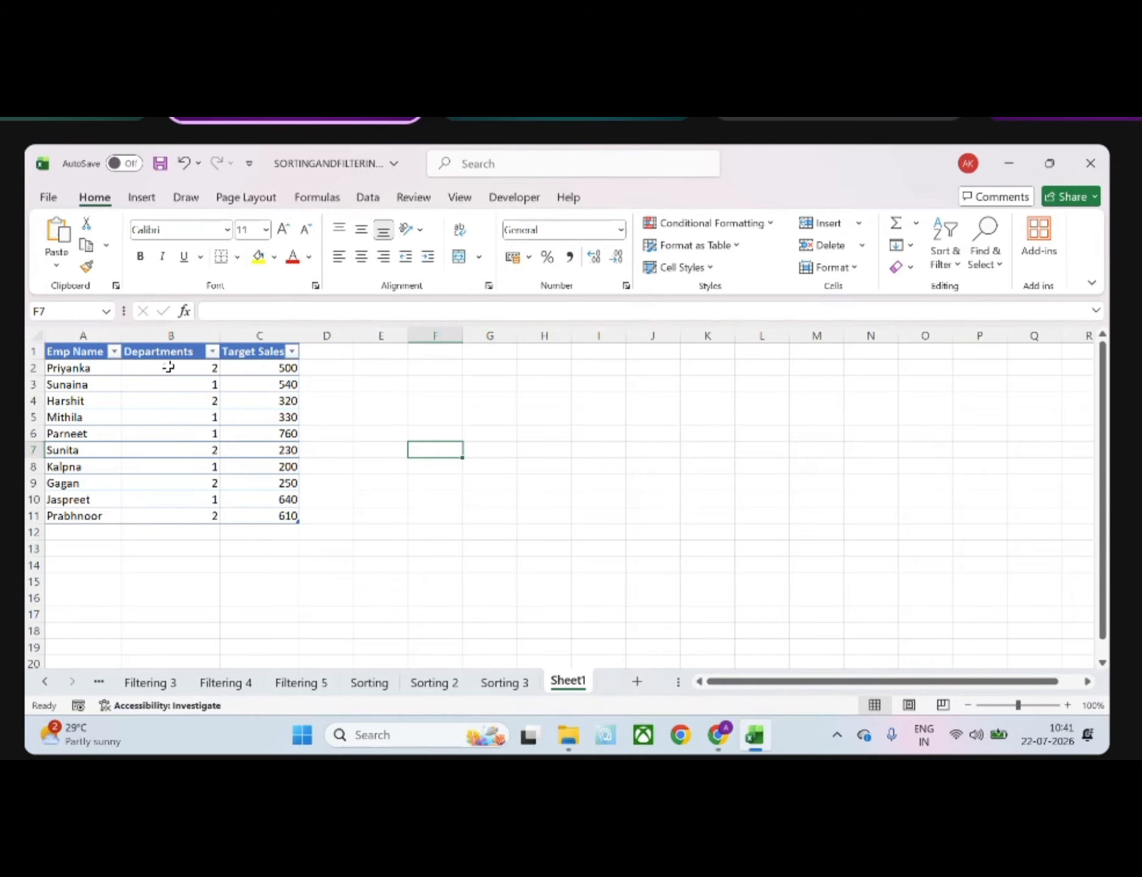
{"action": "left_click", "coordinate": [211, 352]}
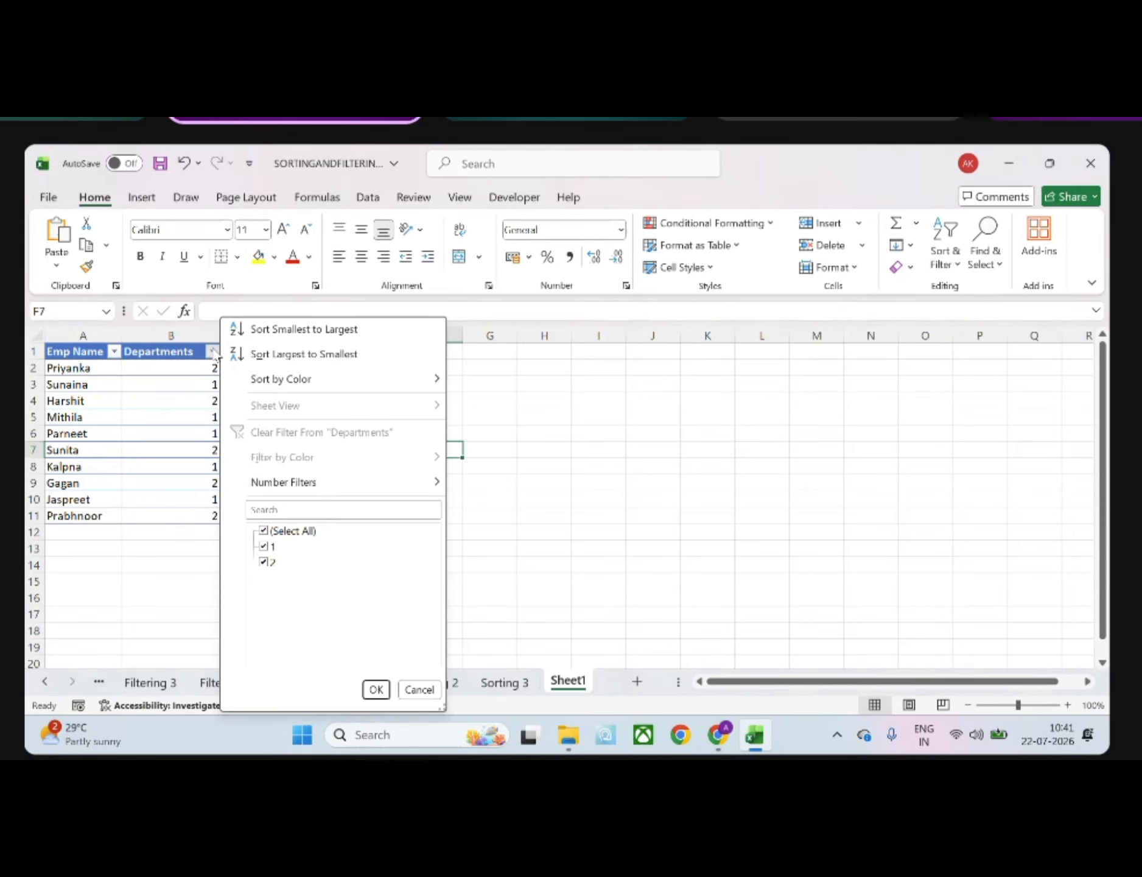
{"action": "left_click", "coordinate": [281, 330]}
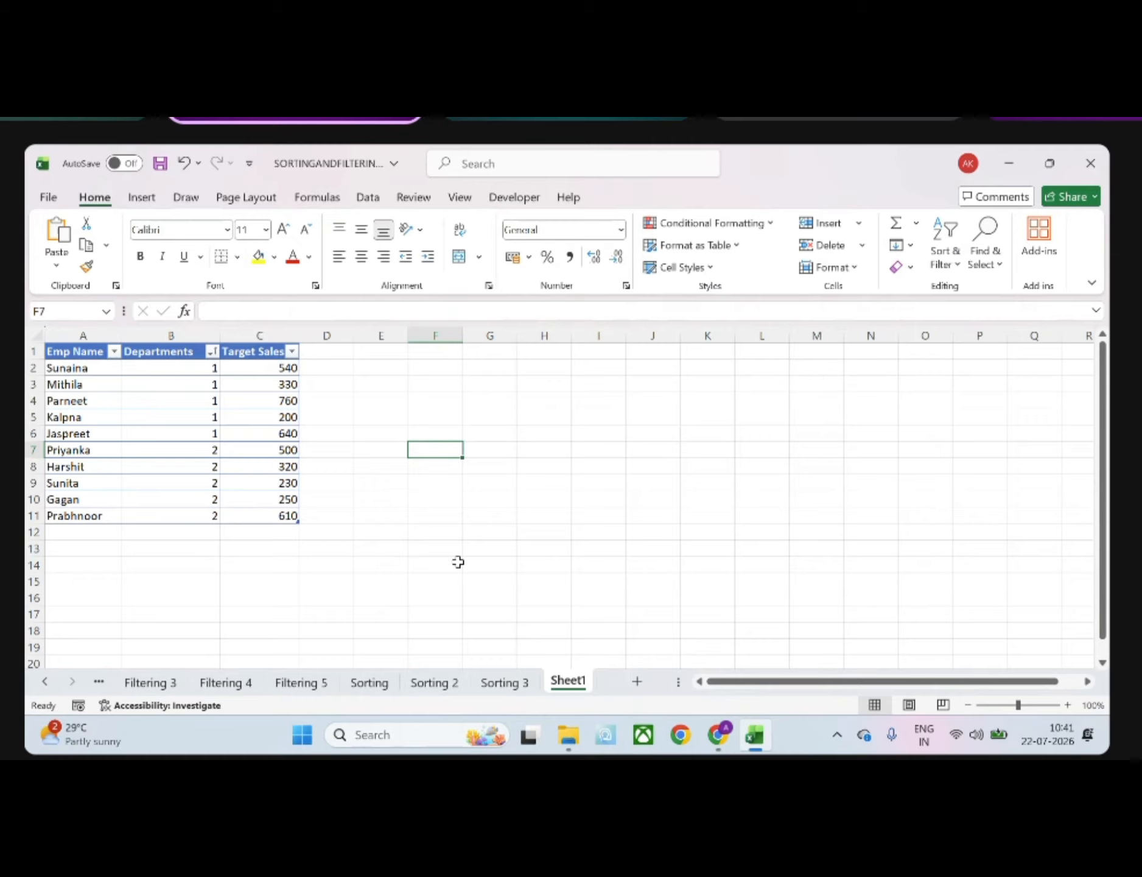
Re-sort the employee table by Departments from largest to smallest and return it to smallest-to-largest order
{"action": "left_click", "coordinate": [212, 352]}
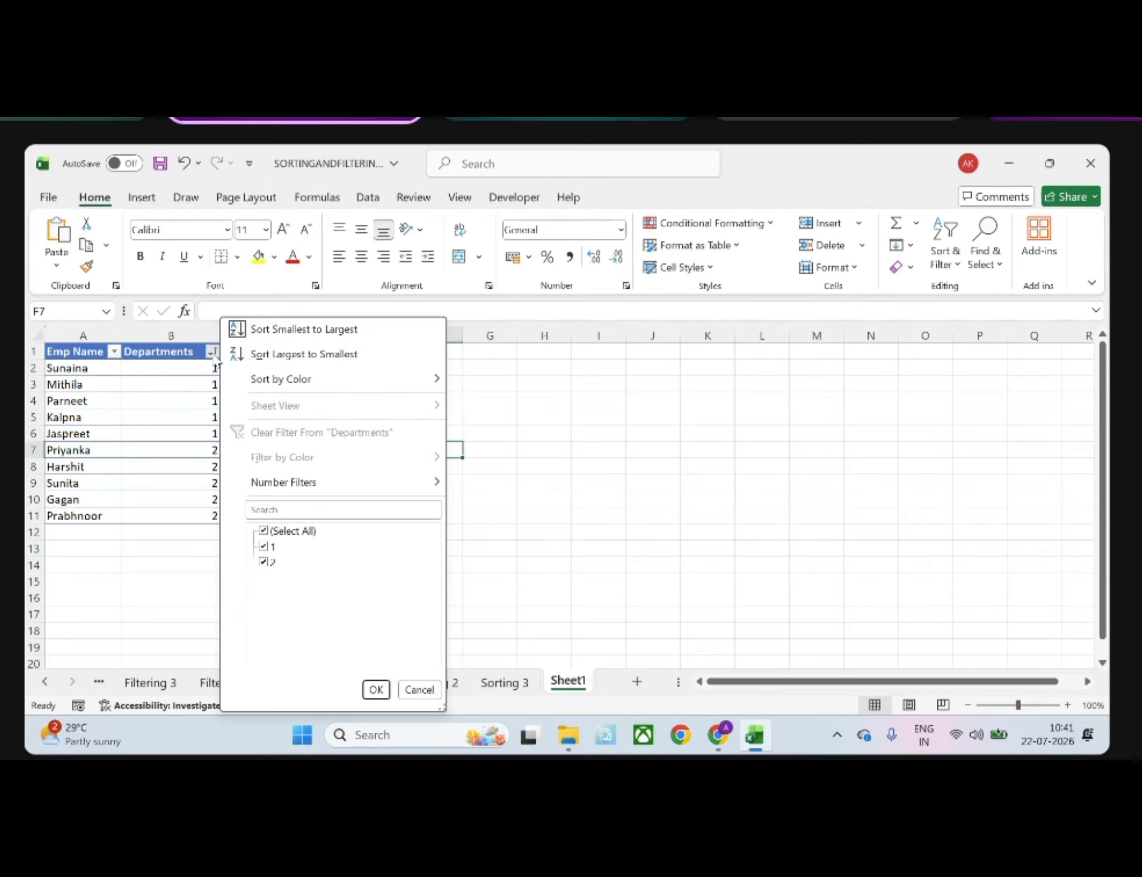
{"action": "left_click", "coordinate": [256, 354]}
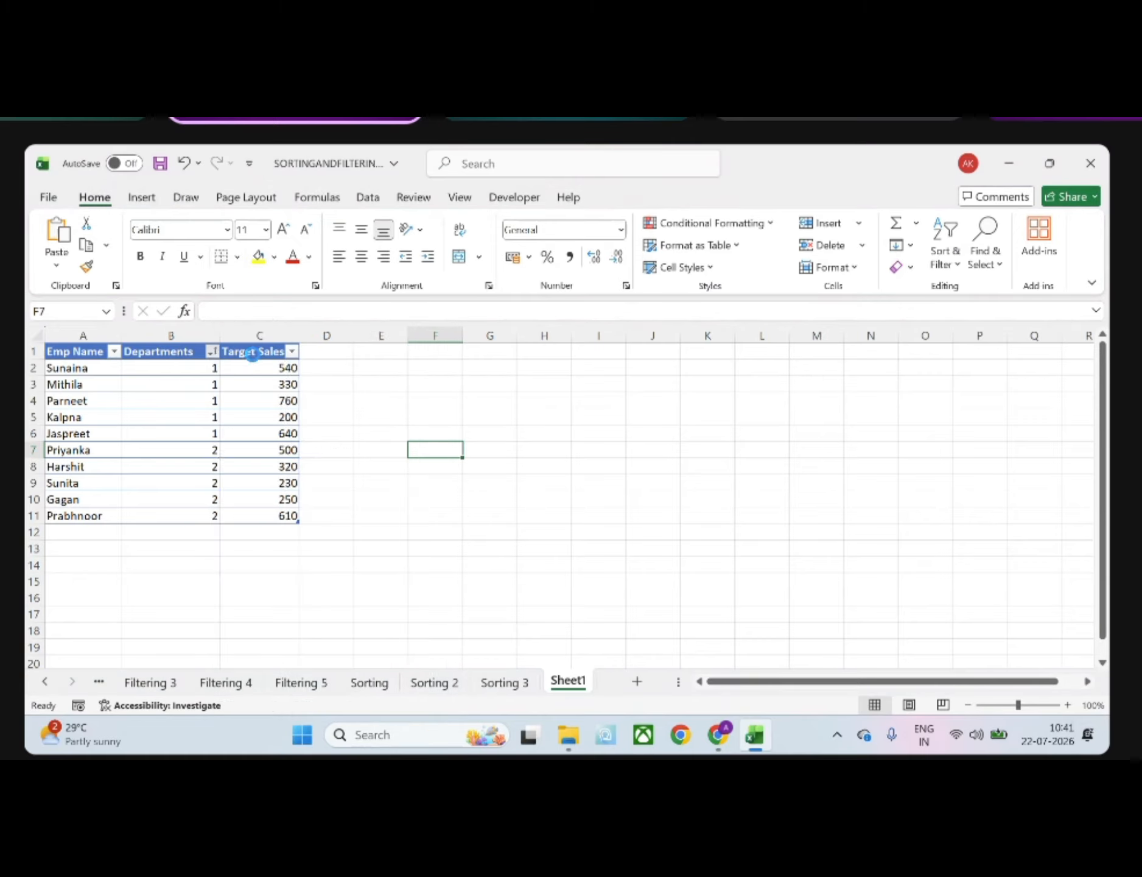
{"action": "left_click", "coordinate": [213, 352]}
{"action": "left_click", "coordinate": [260, 332]}
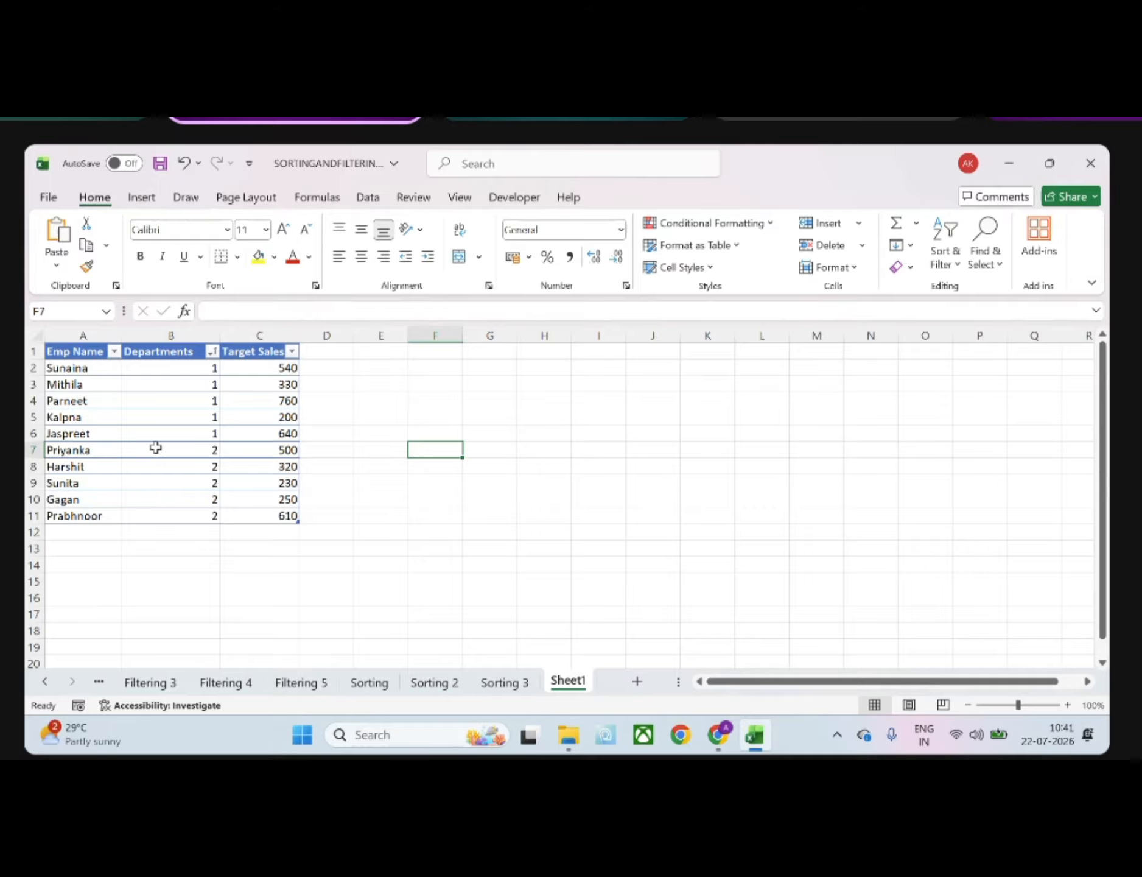
{"action": "left_click", "coordinate": [186, 369]}
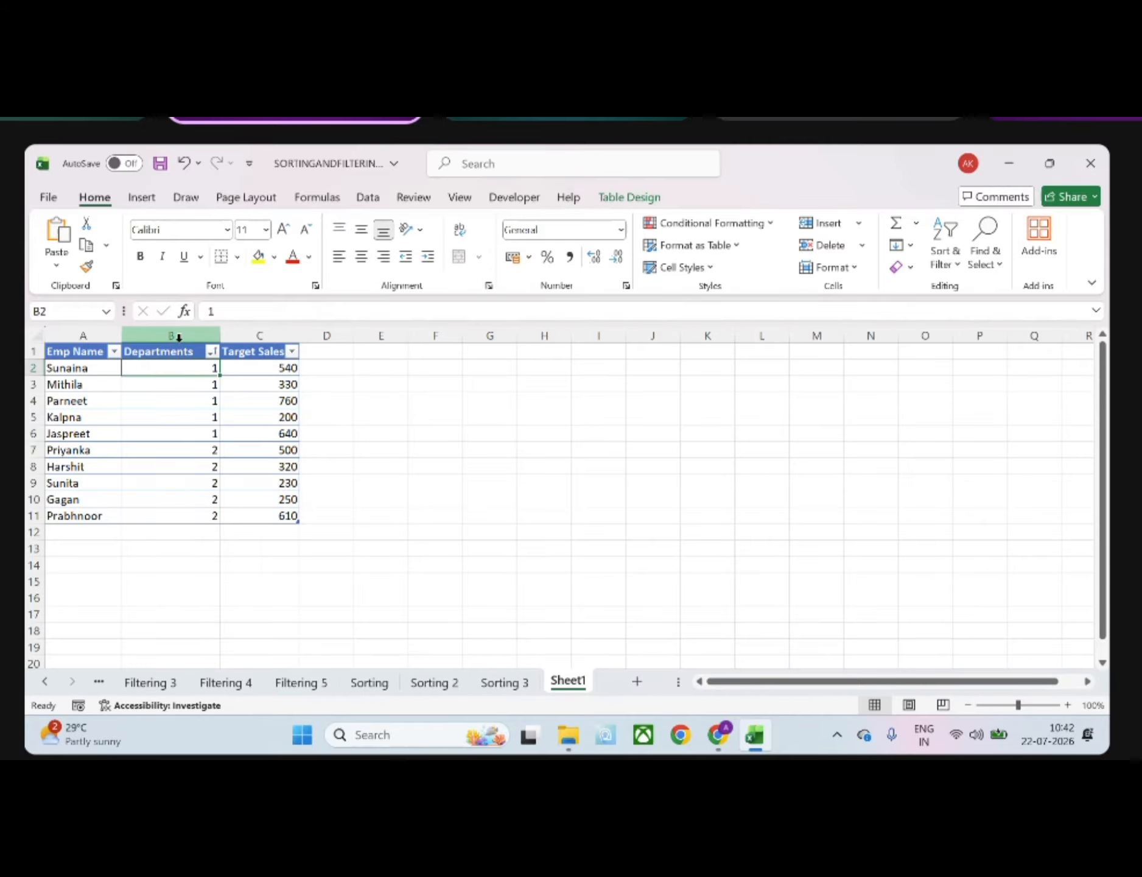
{"action": "left_click", "coordinate": [174, 335]}
{"action": "left_click", "coordinate": [946, 261]}
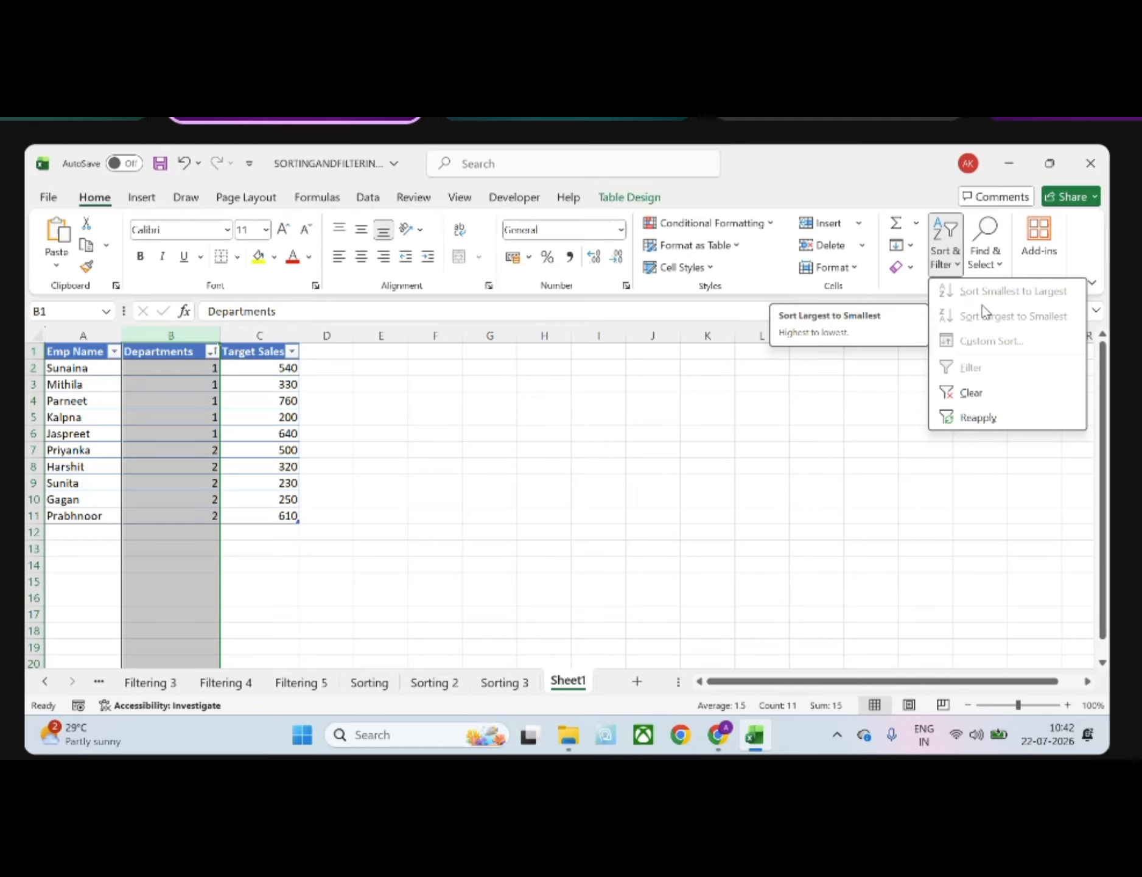
{"action": "left_click", "coordinate": [140, 392]}
{"action": "left_click", "coordinate": [174, 367]}
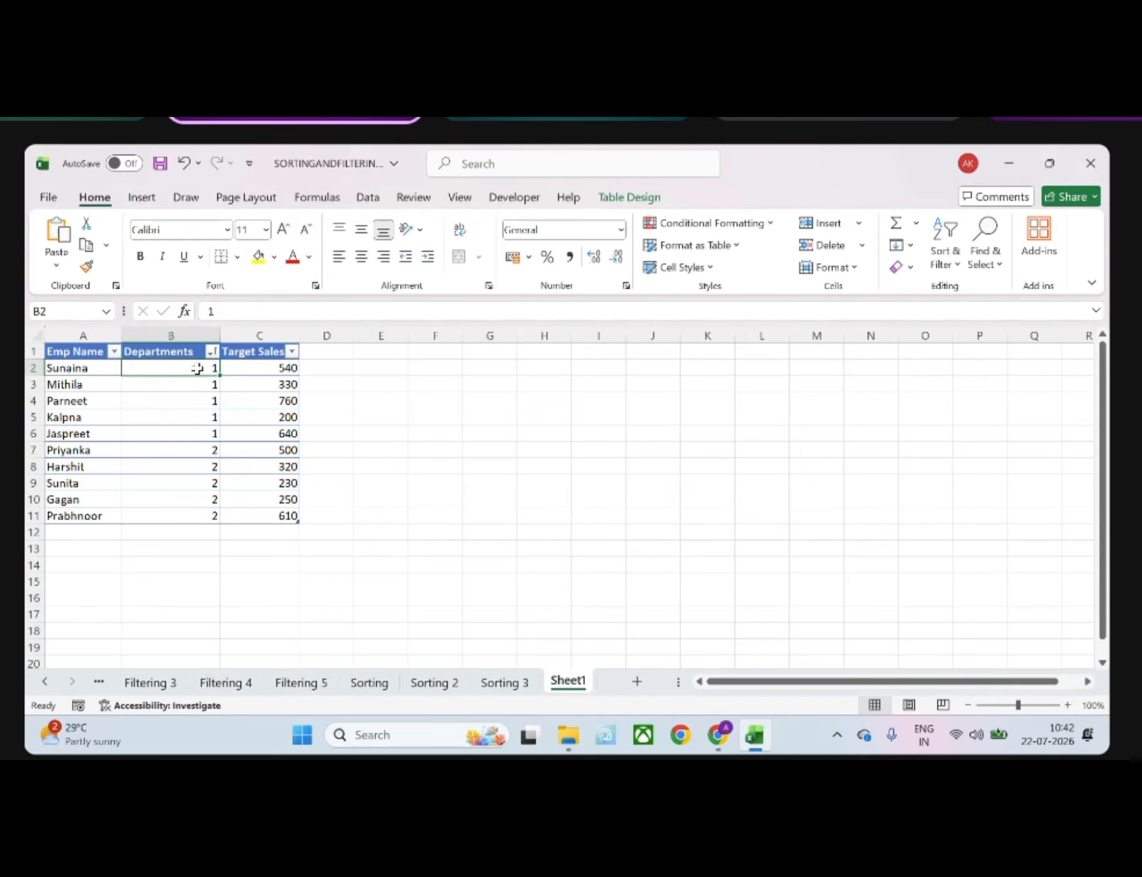
{"action": "left_click", "coordinate": [211, 352]}
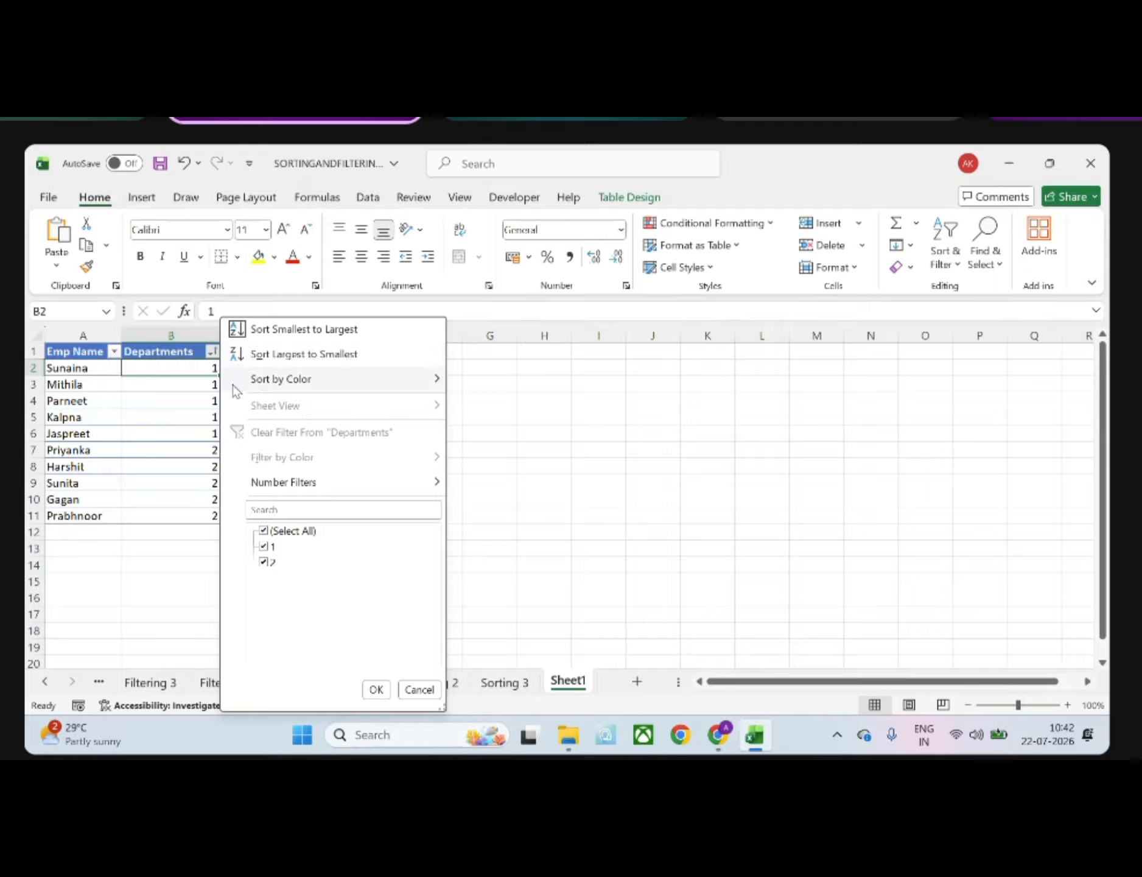
{"action": "left_click", "coordinate": [175, 407]}
{"action": "left_click", "coordinate": [174, 416]}
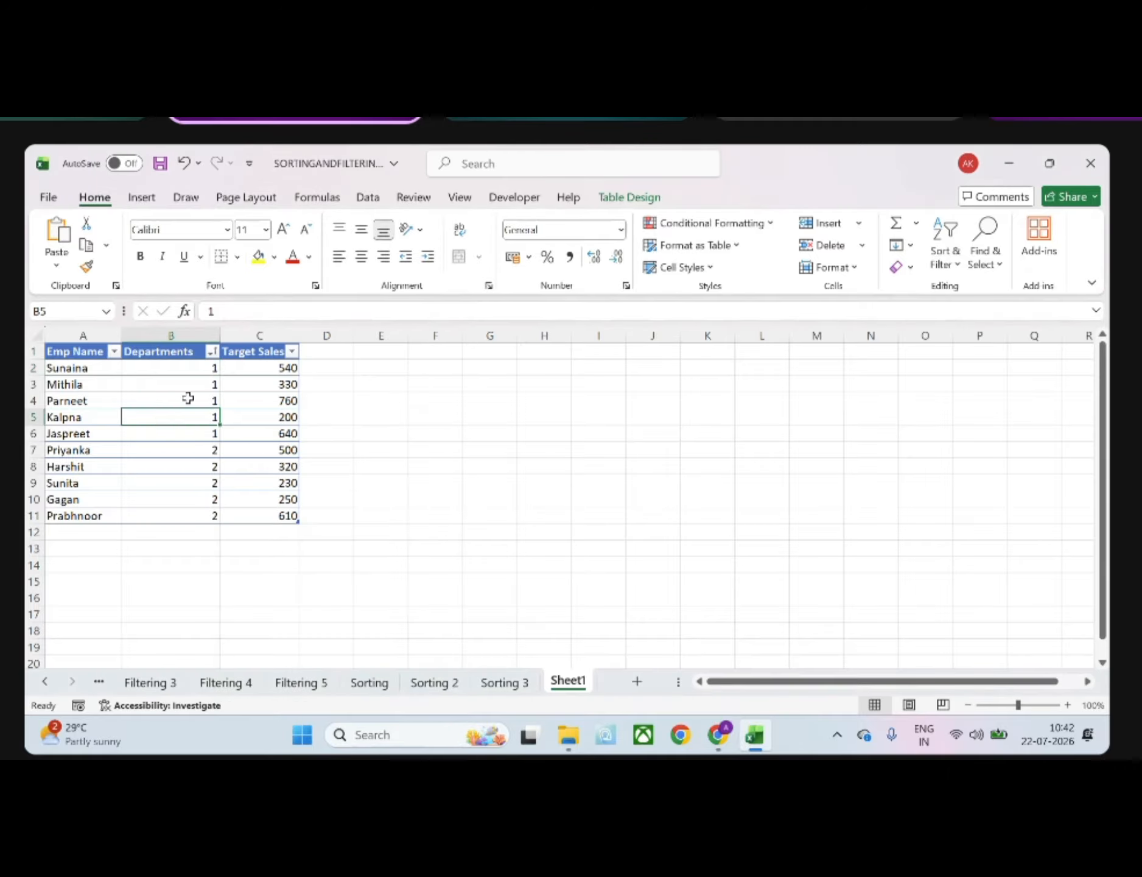
Try sorting the employee table by Target Sales from smallest to largest, and undo that sort
{"action": "left_click_drag", "start_coordinate": [247, 368], "coordinate": [246, 515]}
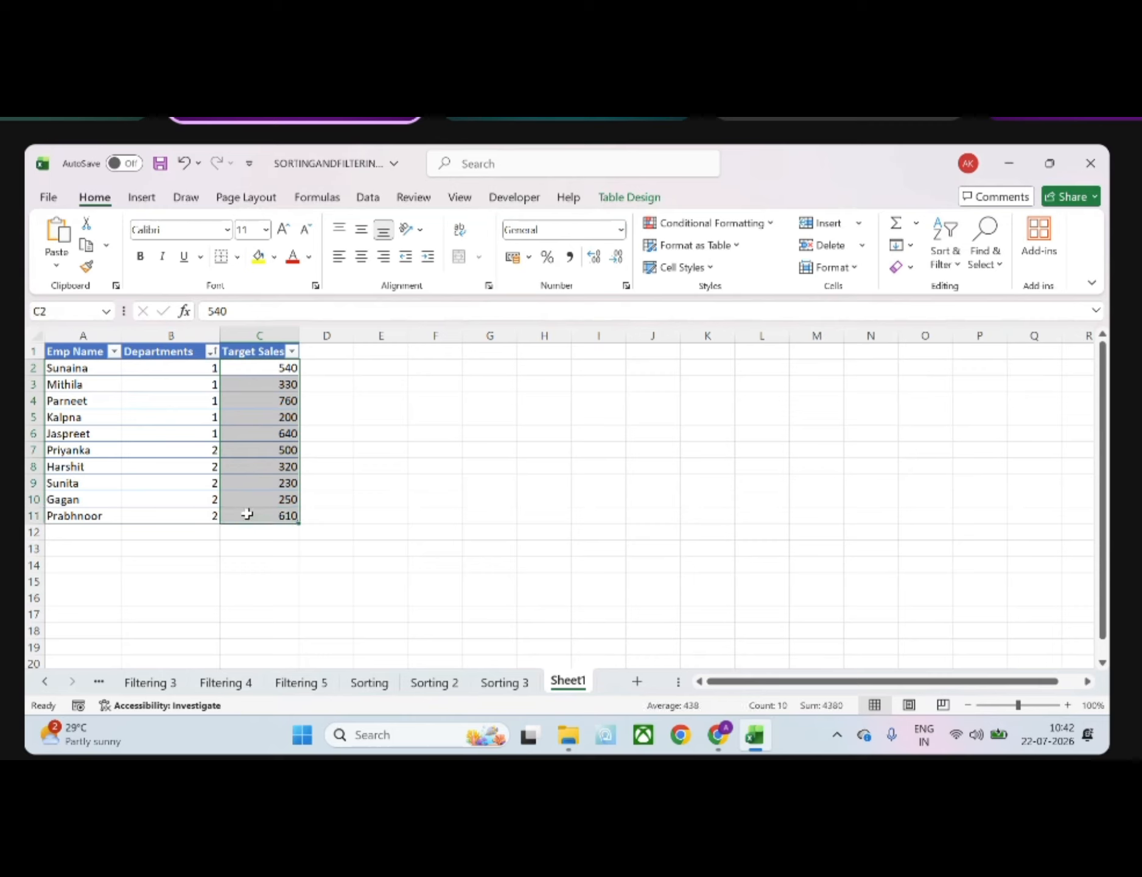
{"action": "left_click", "coordinate": [293, 351]}
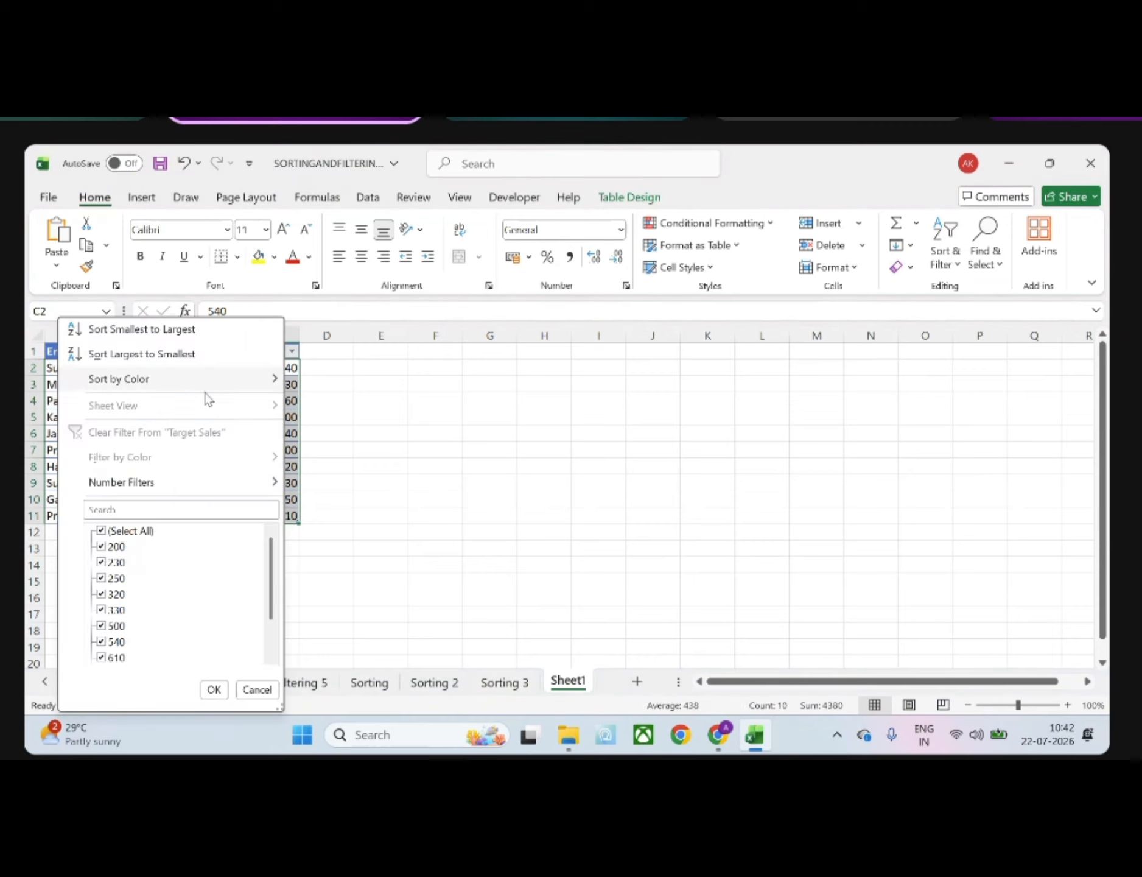
{"action": "left_click", "coordinate": [170, 330]}
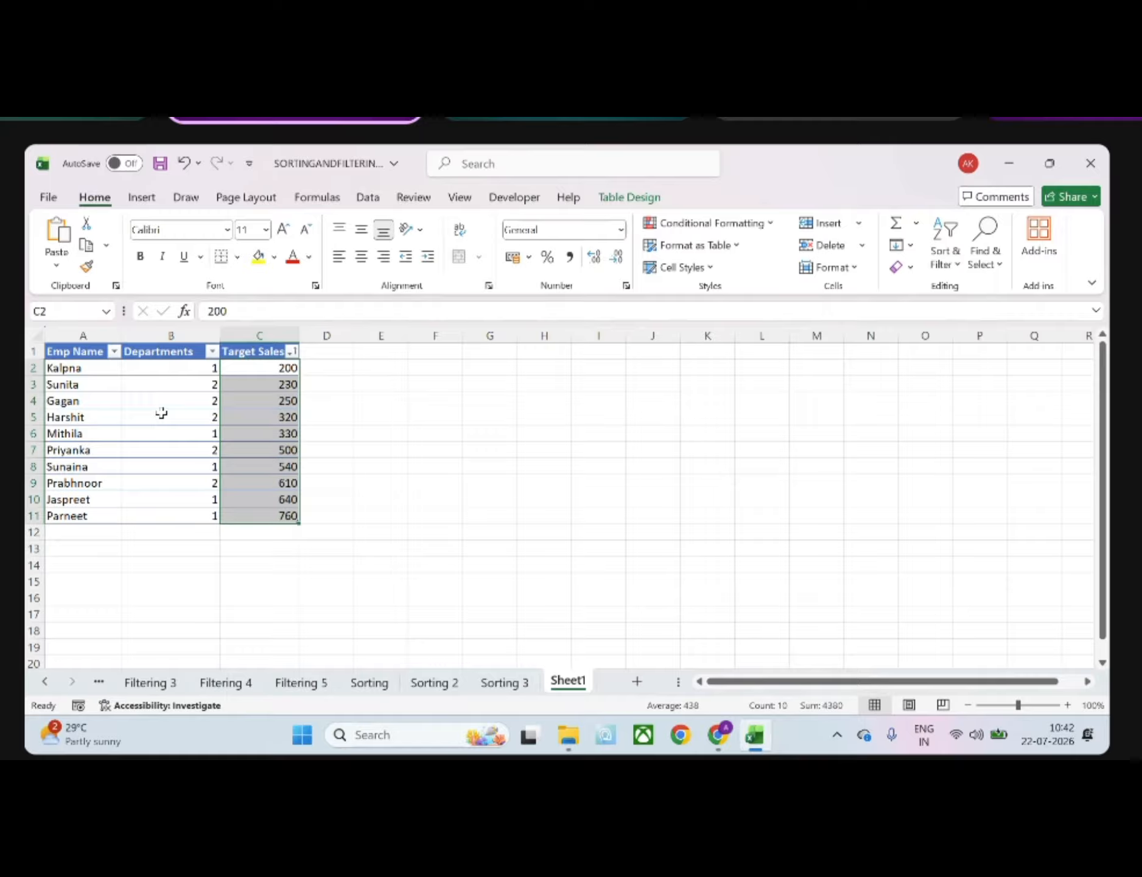
{"action": "key", "text": "ctrl+z"}
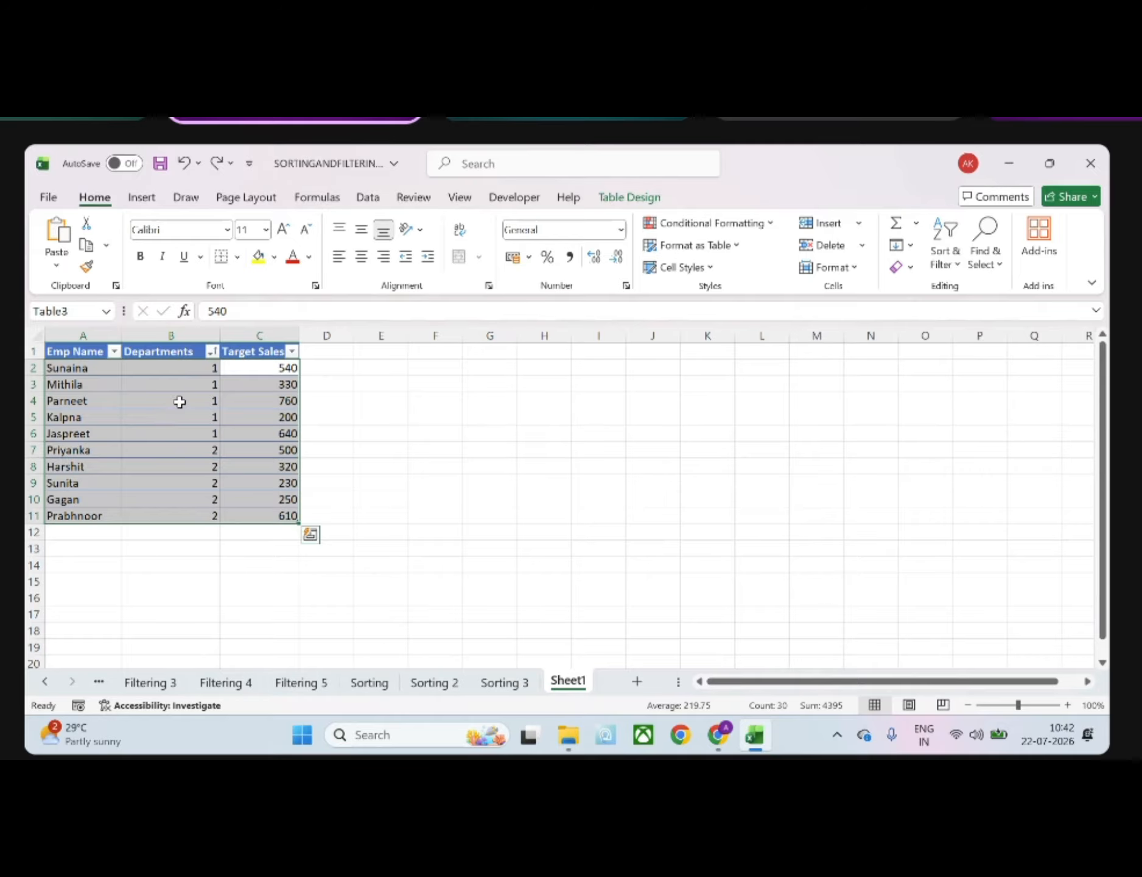
{"action": "left_click", "coordinate": [179, 401]}
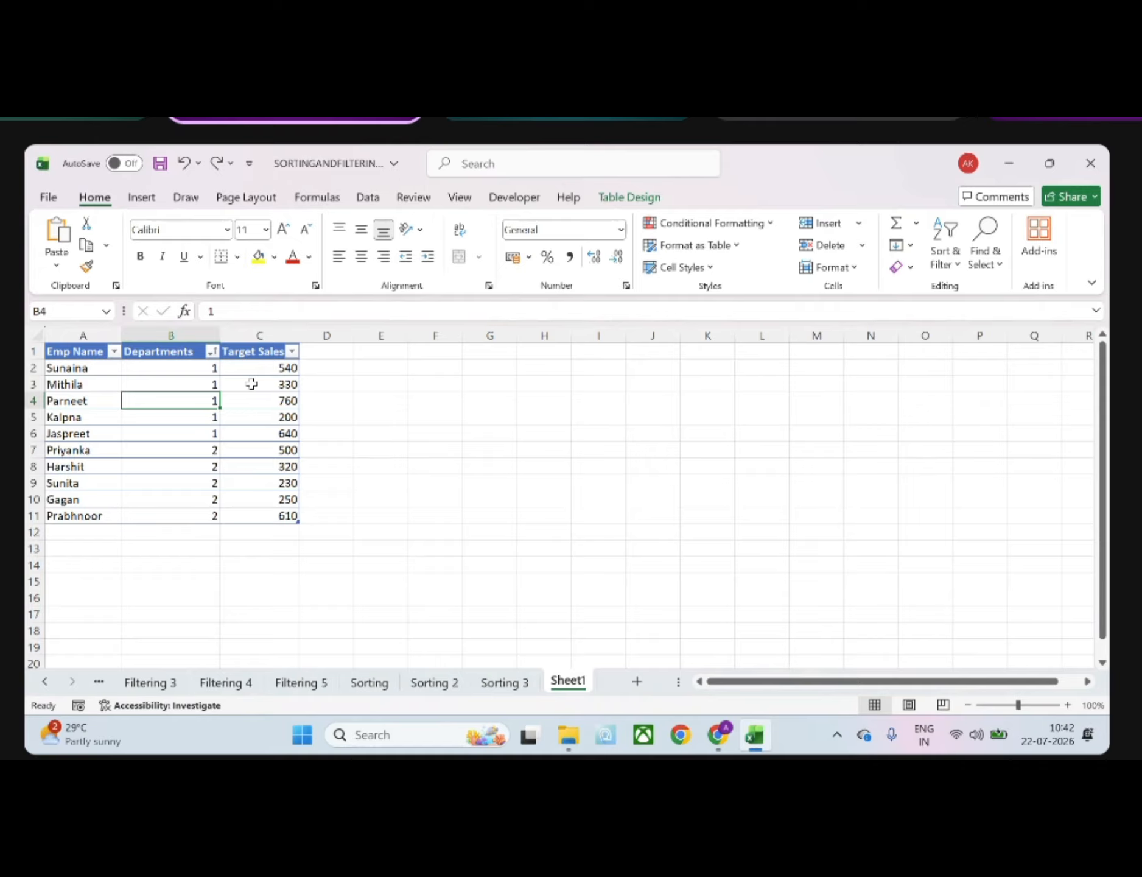
{"action": "left_click", "coordinate": [213, 366]}
{"action": "left_click", "coordinate": [213, 353]}
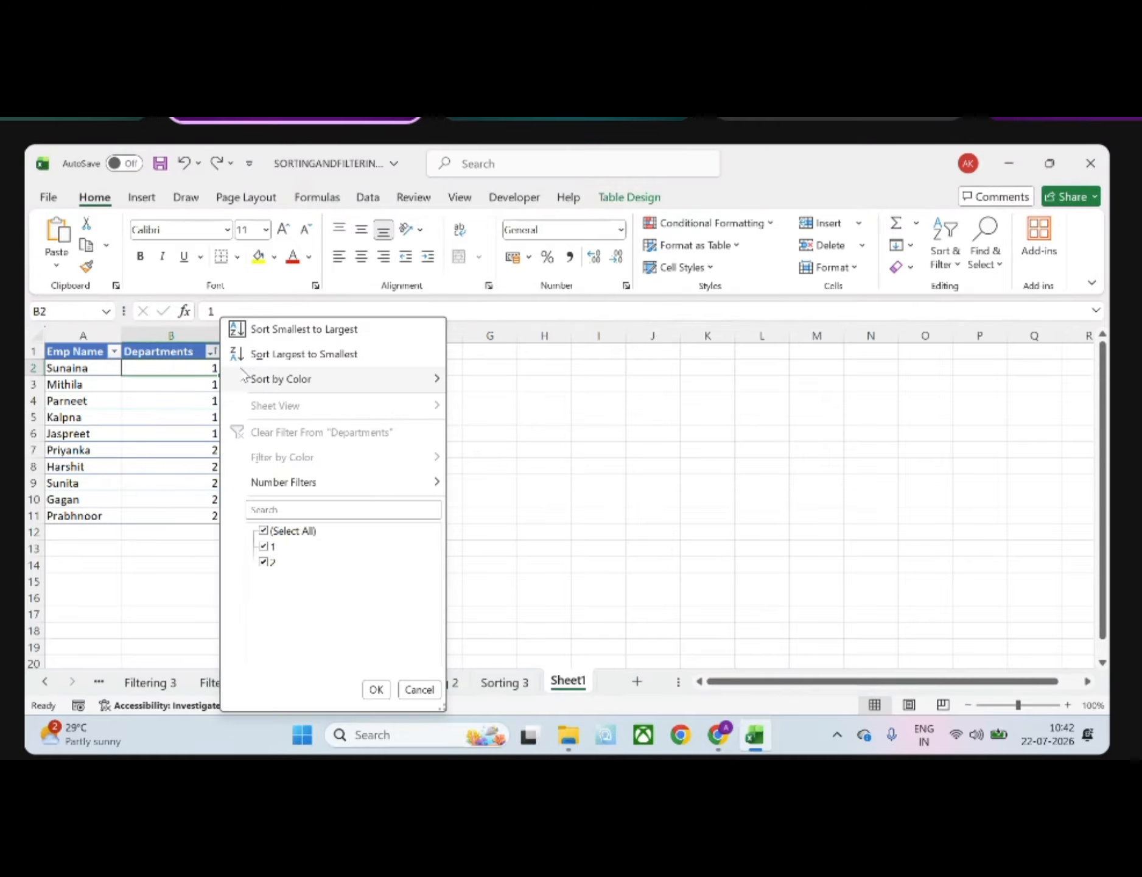
{"action": "left_click", "coordinate": [617, 486]}
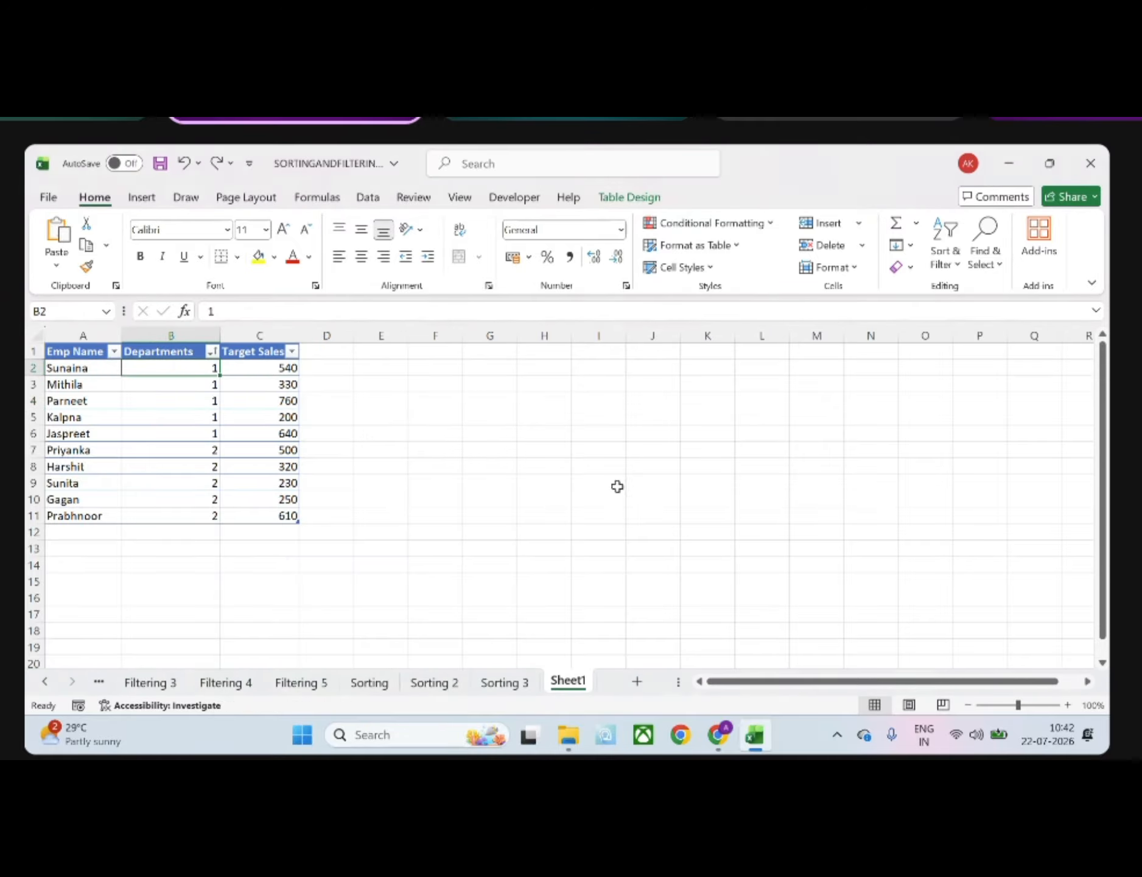
{"action": "left_click", "coordinate": [268, 335]}
{"action": "left_click", "coordinate": [265, 365]}
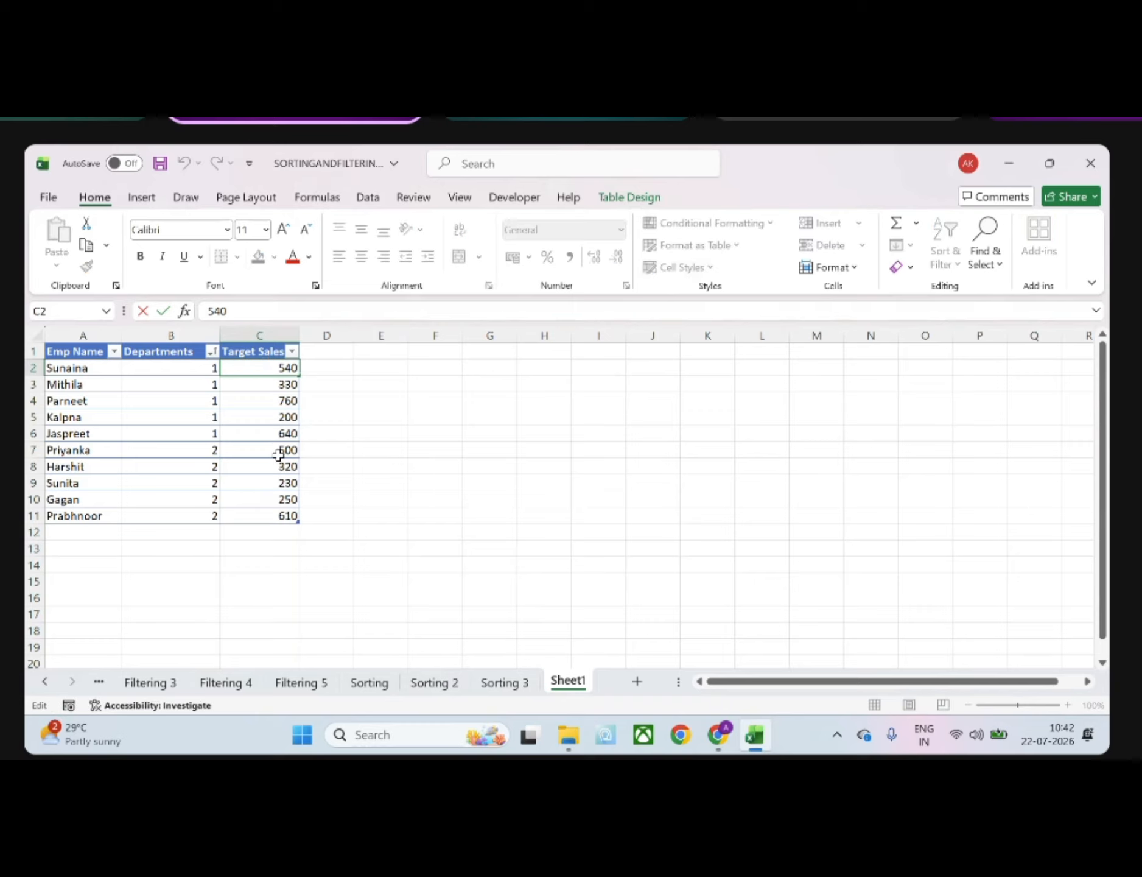
{"action": "left_click", "coordinate": [320, 418]}
{"action": "left_click", "coordinate": [293, 353]}
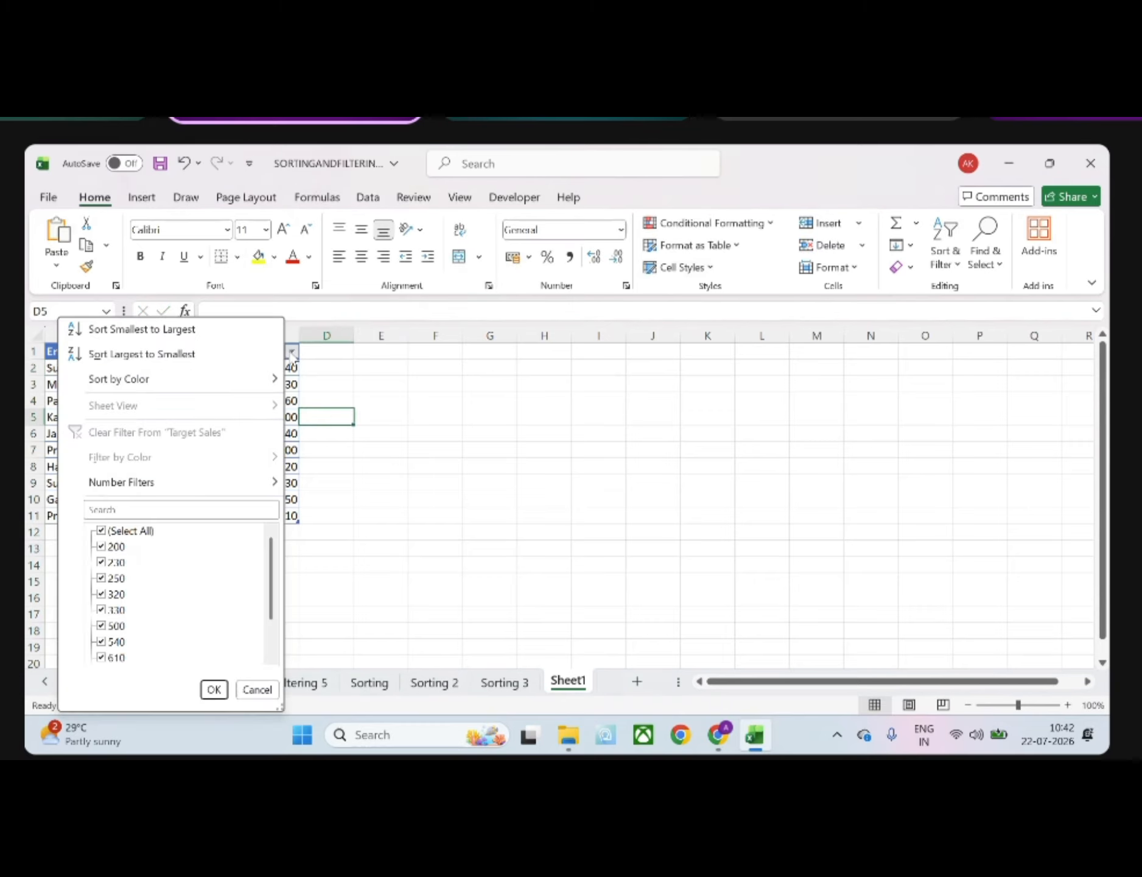
{"action": "key", "text": "Escape"}
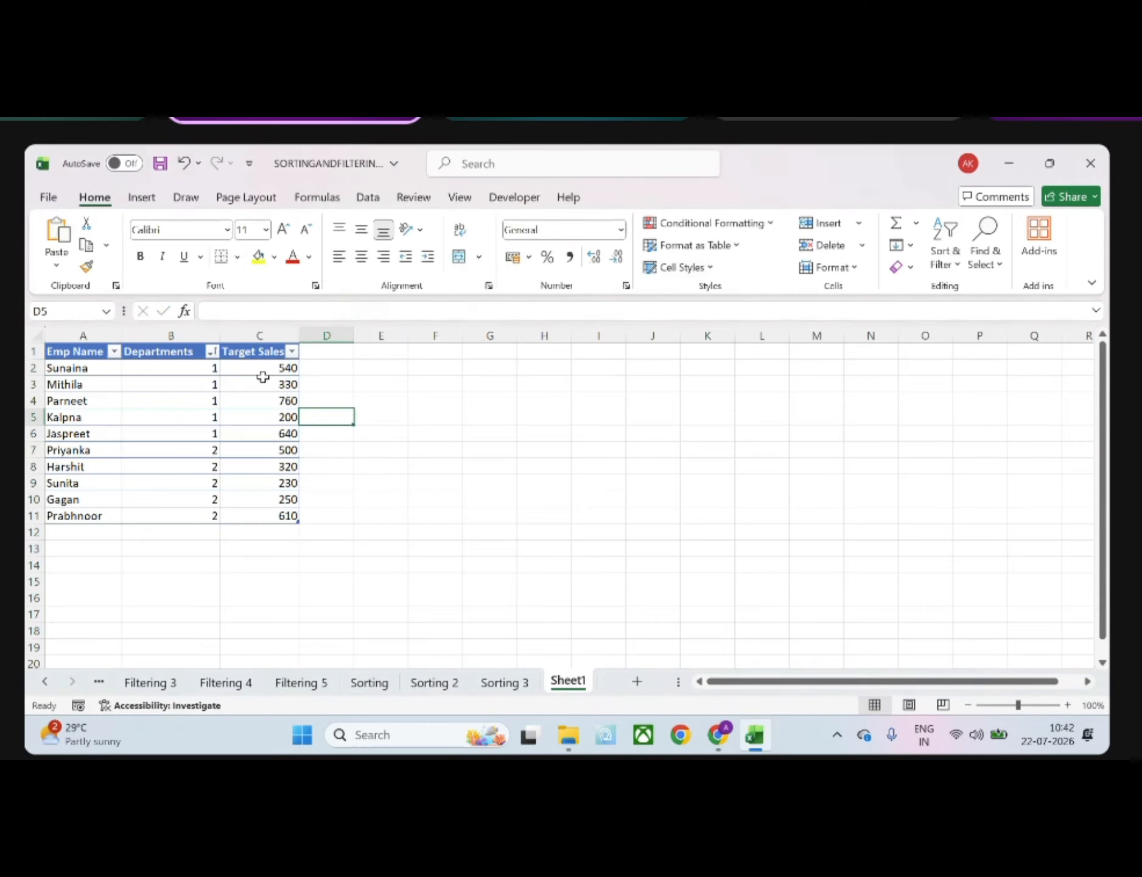
Custom sort the employee table by Departments smallest to largest, with a second level on Target Sales largest to smallest
{"action": "left_click_drag", "start_coordinate": [265, 372], "coordinate": [289, 518]}
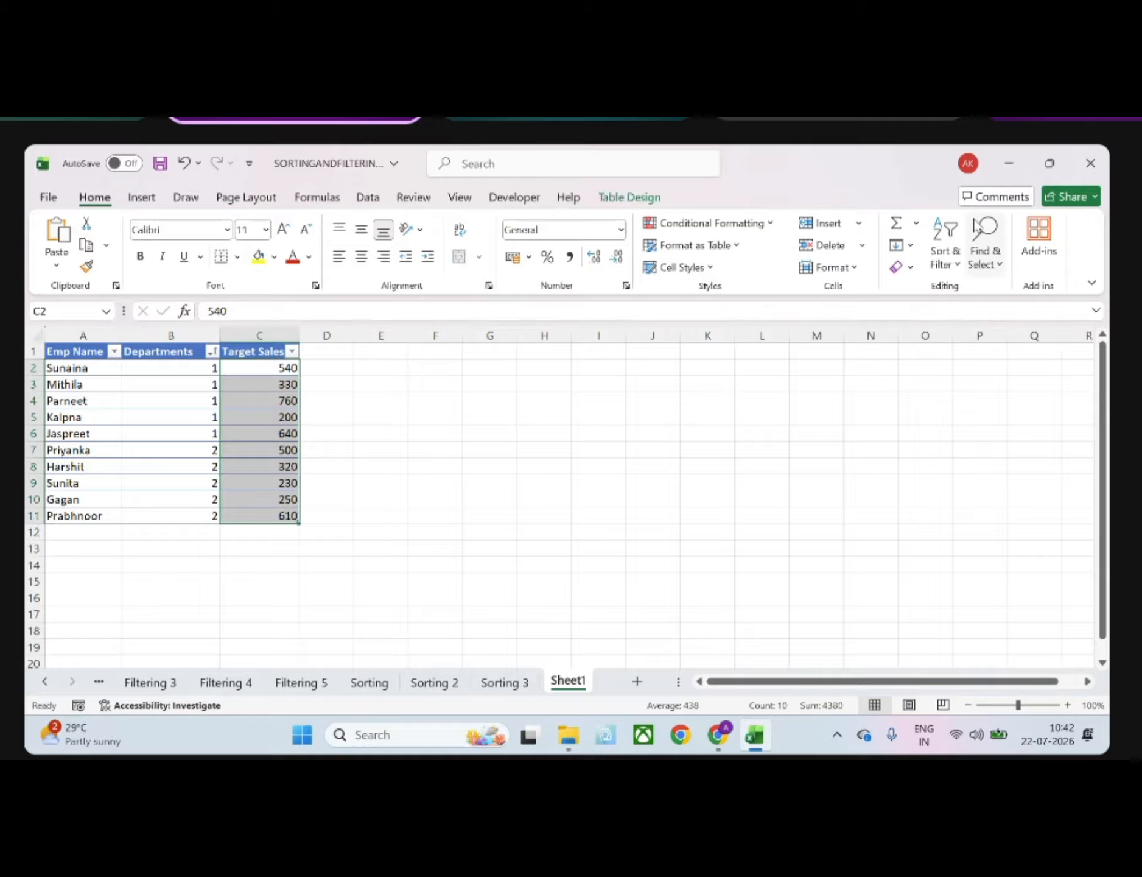
{"action": "left_click", "coordinate": [945, 262]}
{"action": "left_click", "coordinate": [988, 341]}
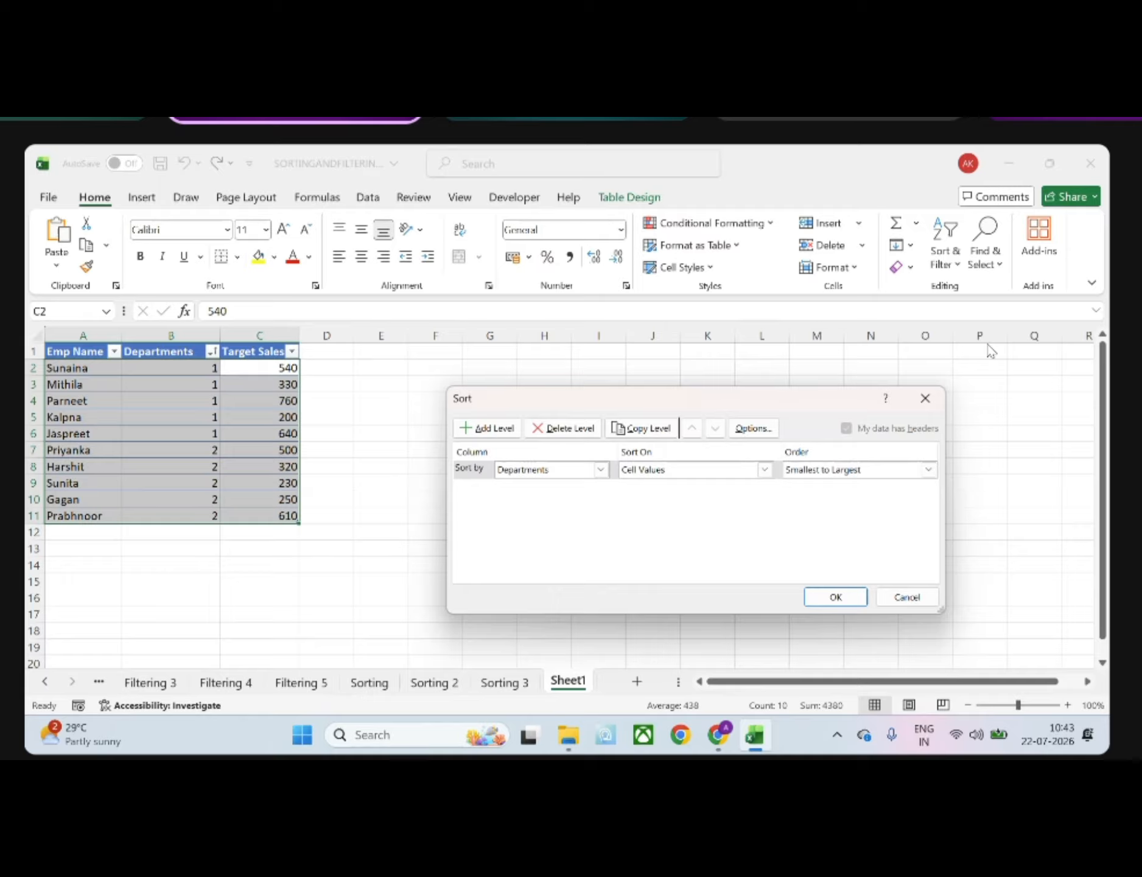
{"action": "left_click", "coordinate": [927, 399]}
{"action": "left_click", "coordinate": [944, 262]}
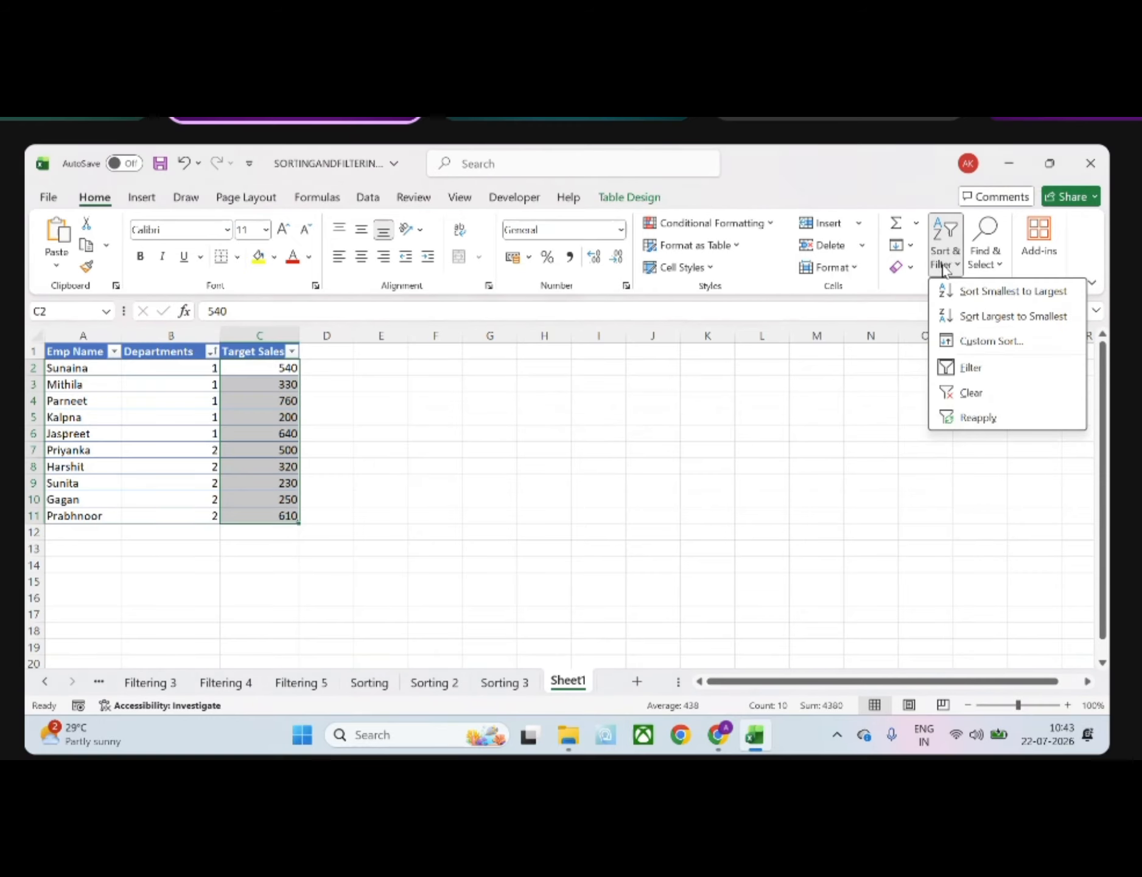
{"action": "left_click", "coordinate": [969, 342]}
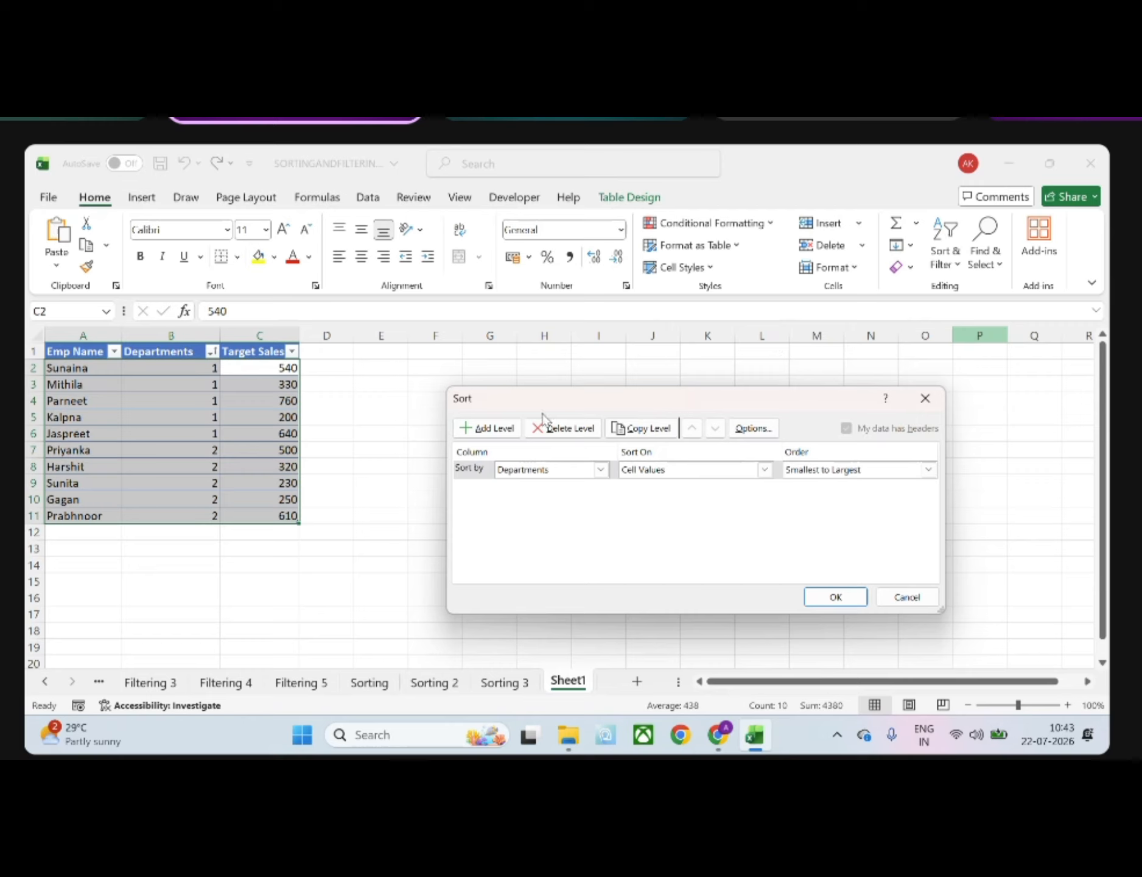
{"action": "left_click", "coordinate": [510, 430]}
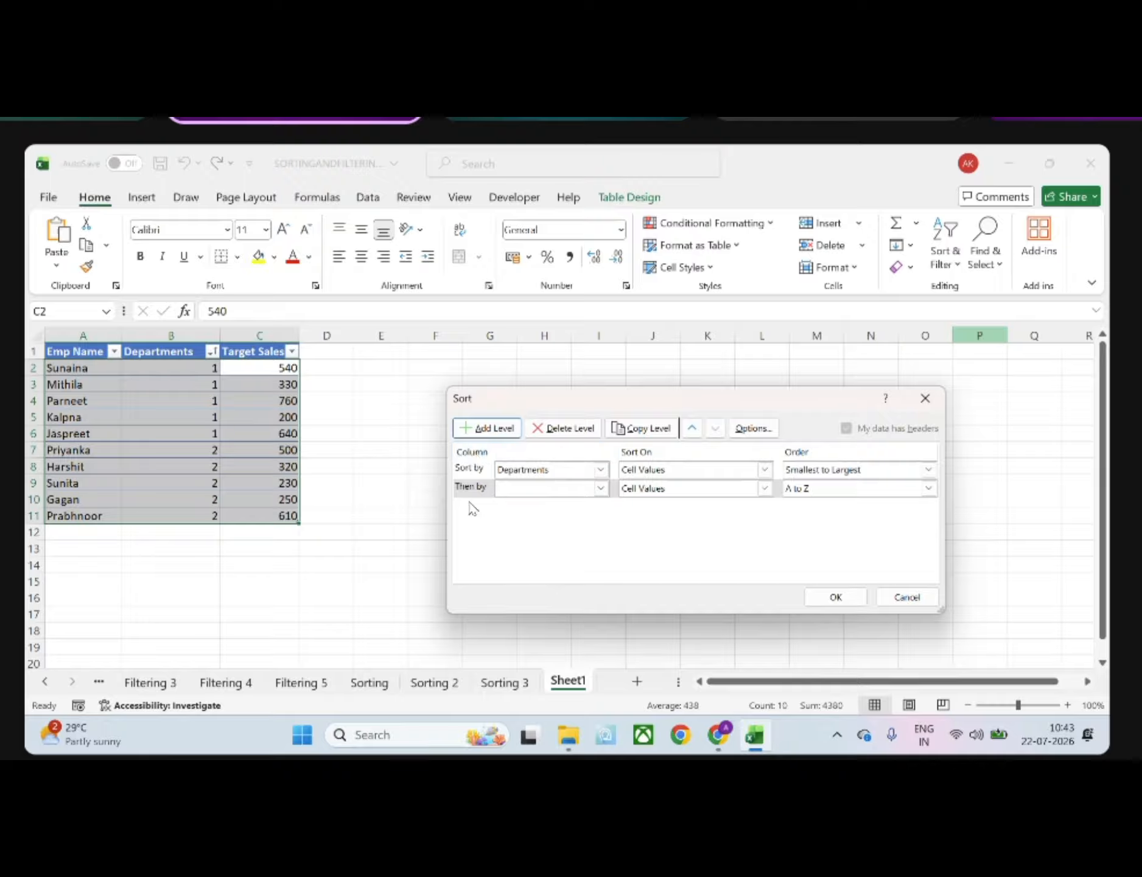
{"action": "left_click", "coordinate": [602, 488]}
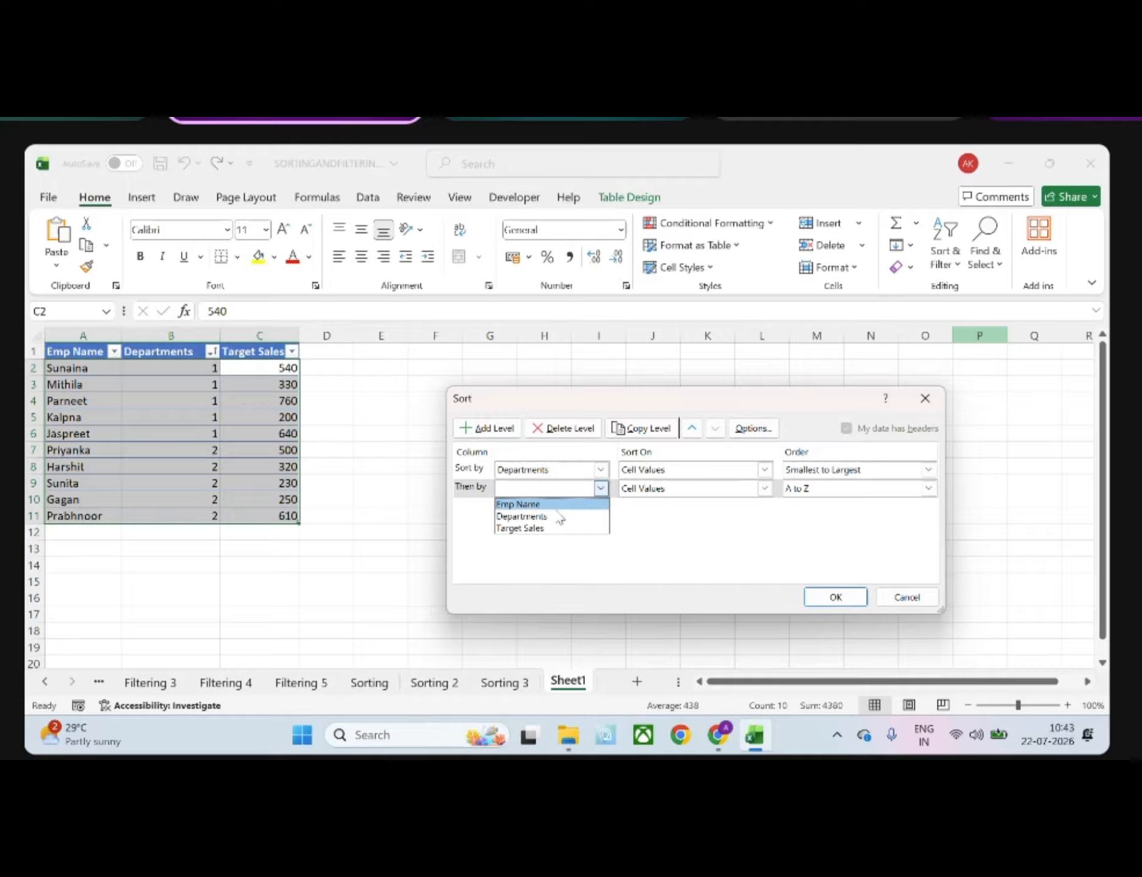
{"action": "left_click", "coordinate": [536, 529]}
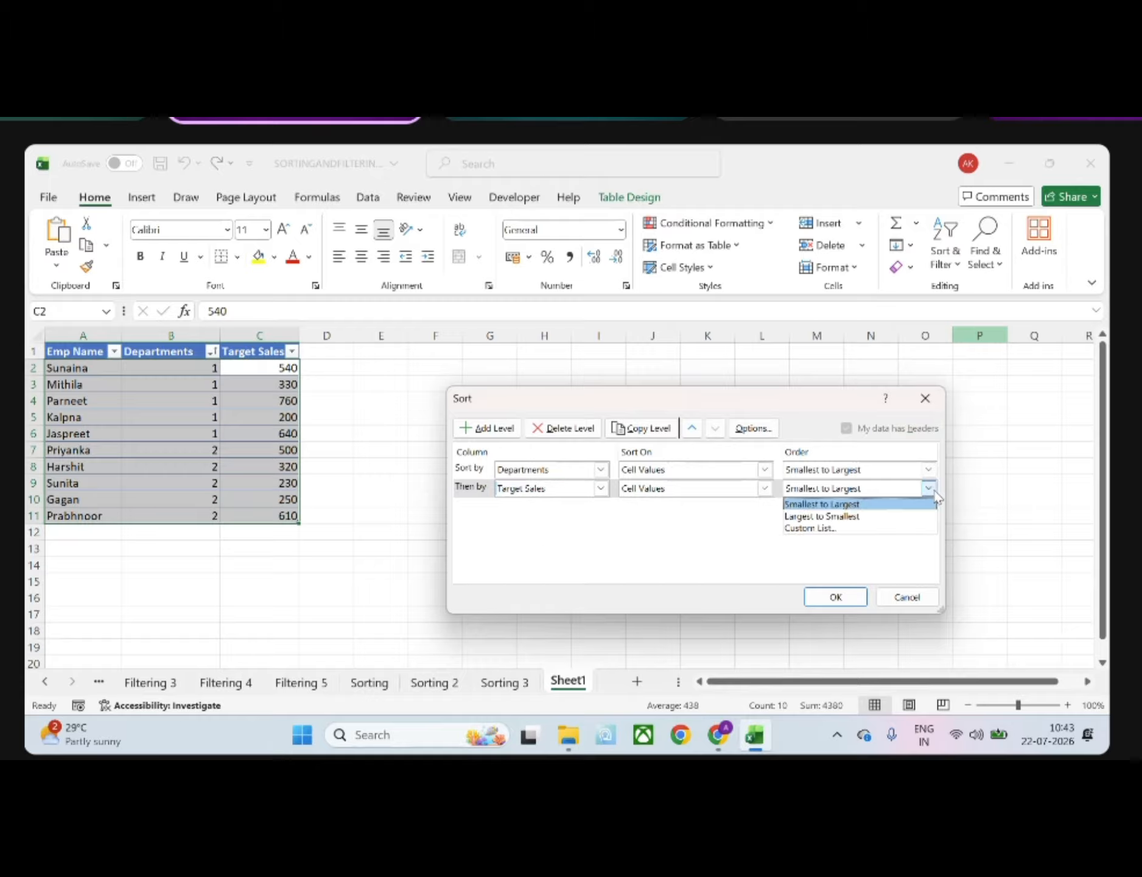
{"action": "left_click", "coordinate": [854, 516]}
{"action": "left_click", "coordinate": [846, 604]}
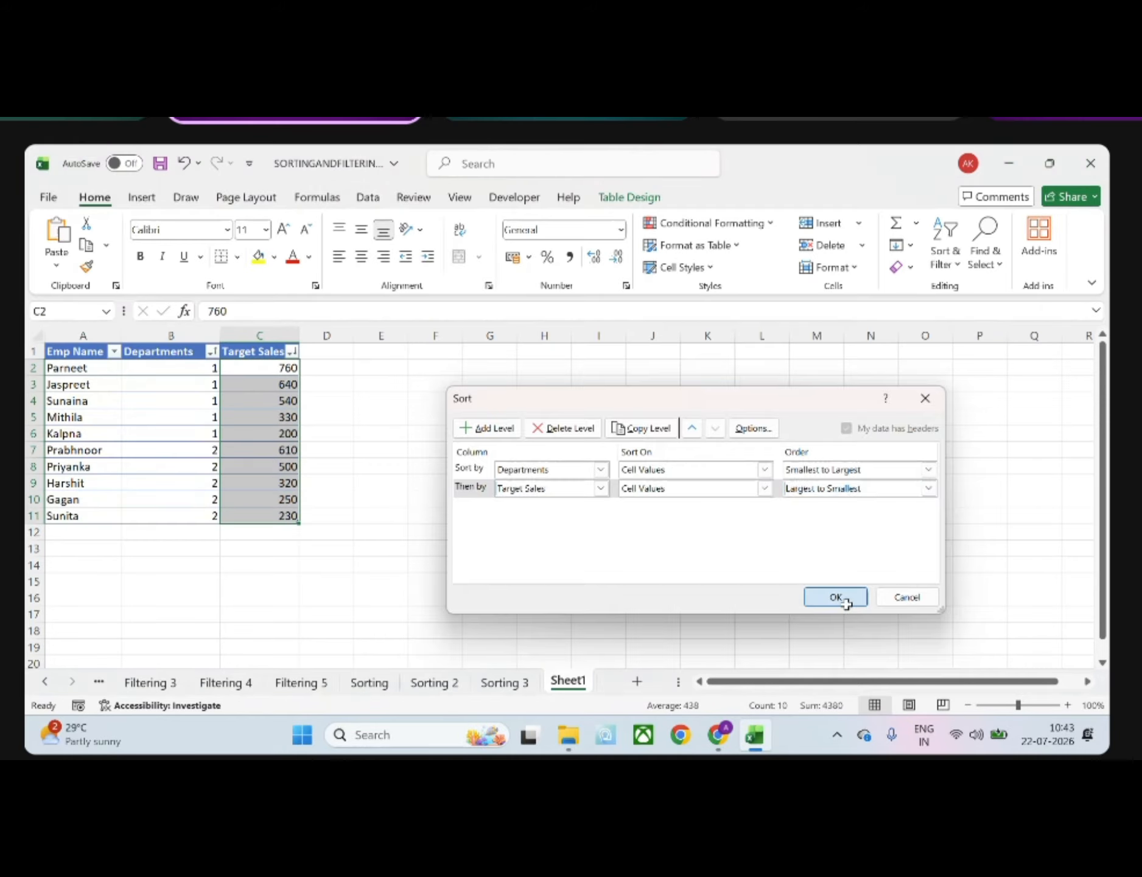
{"action": "left_click", "coordinate": [516, 601]}
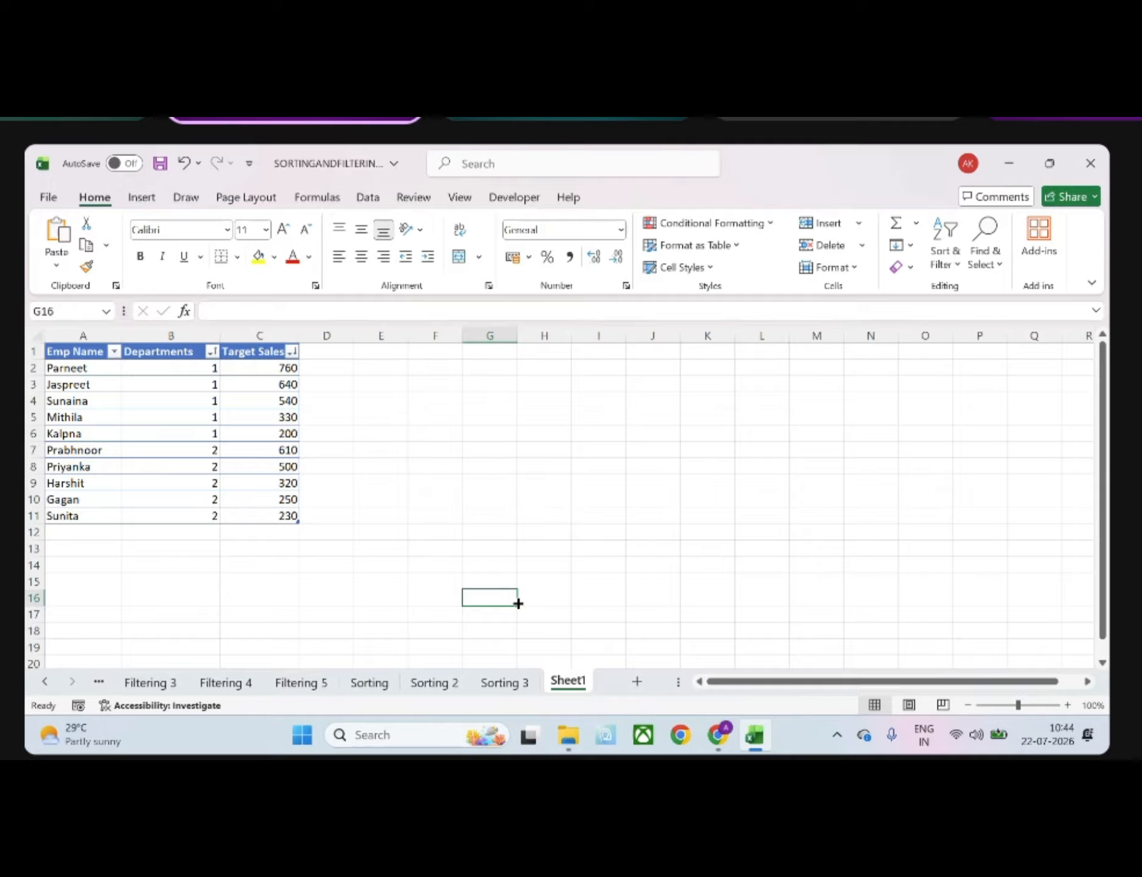
Examine the Sorting 3 sheet's task heading and its Contact Date, Contact Time and Agent Handled columns
{"action": "left_click_drag", "start_coordinate": [240, 352], "coordinate": [260, 507]}
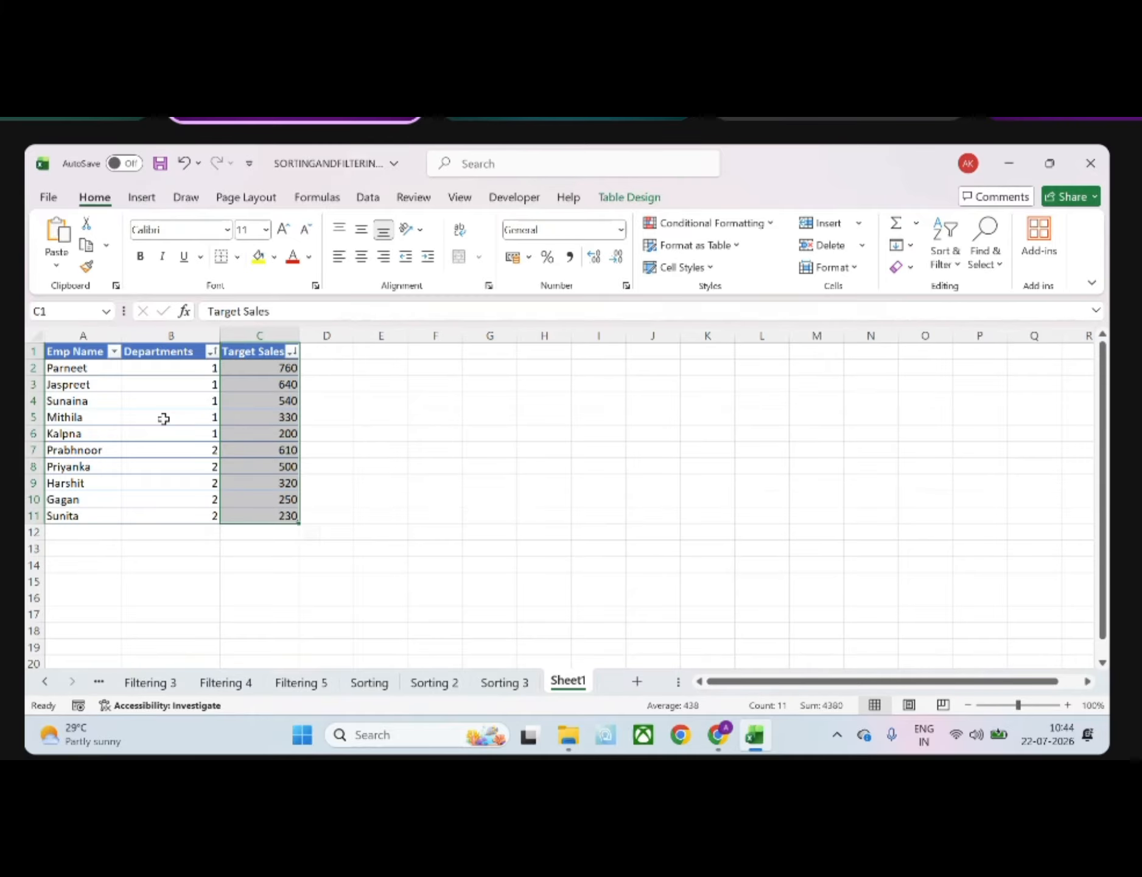
{"action": "left_click", "coordinate": [494, 683]}
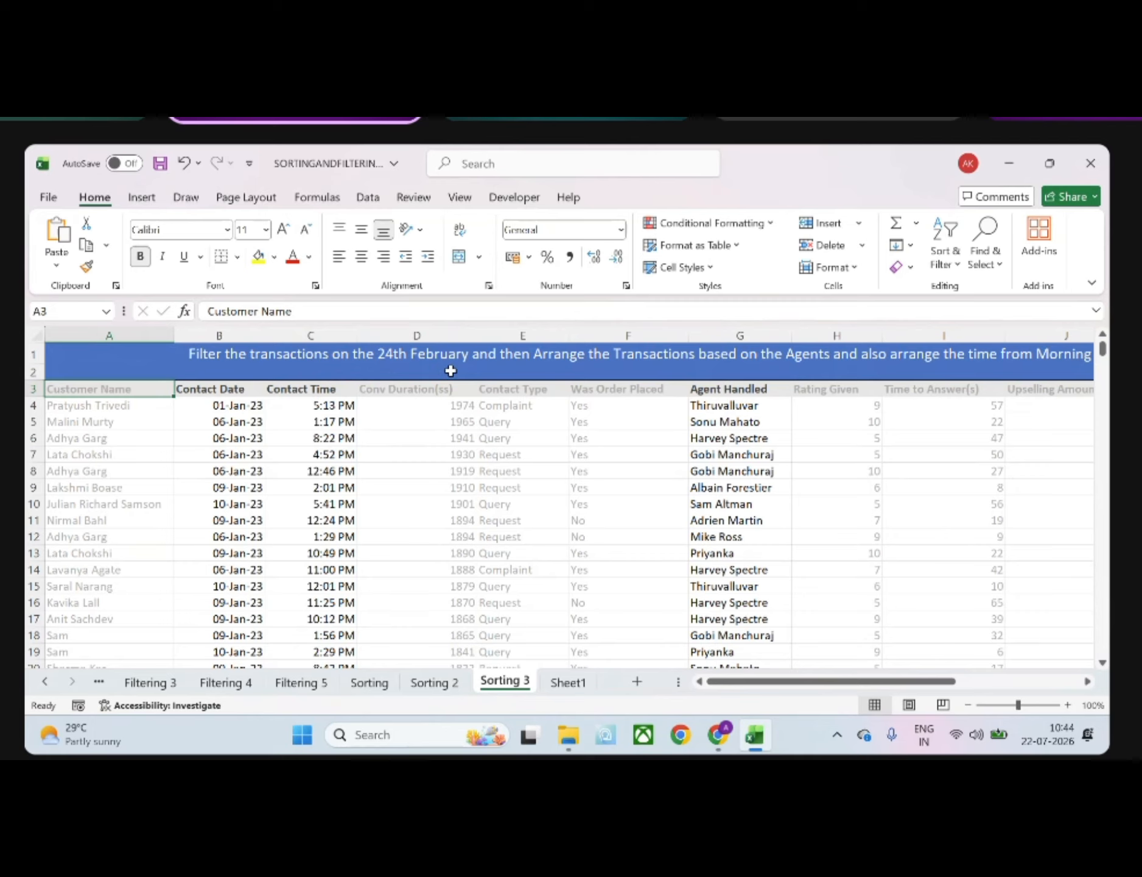
{"action": "left_click_drag", "start_coordinate": [219, 389], "coordinate": [224, 568]}
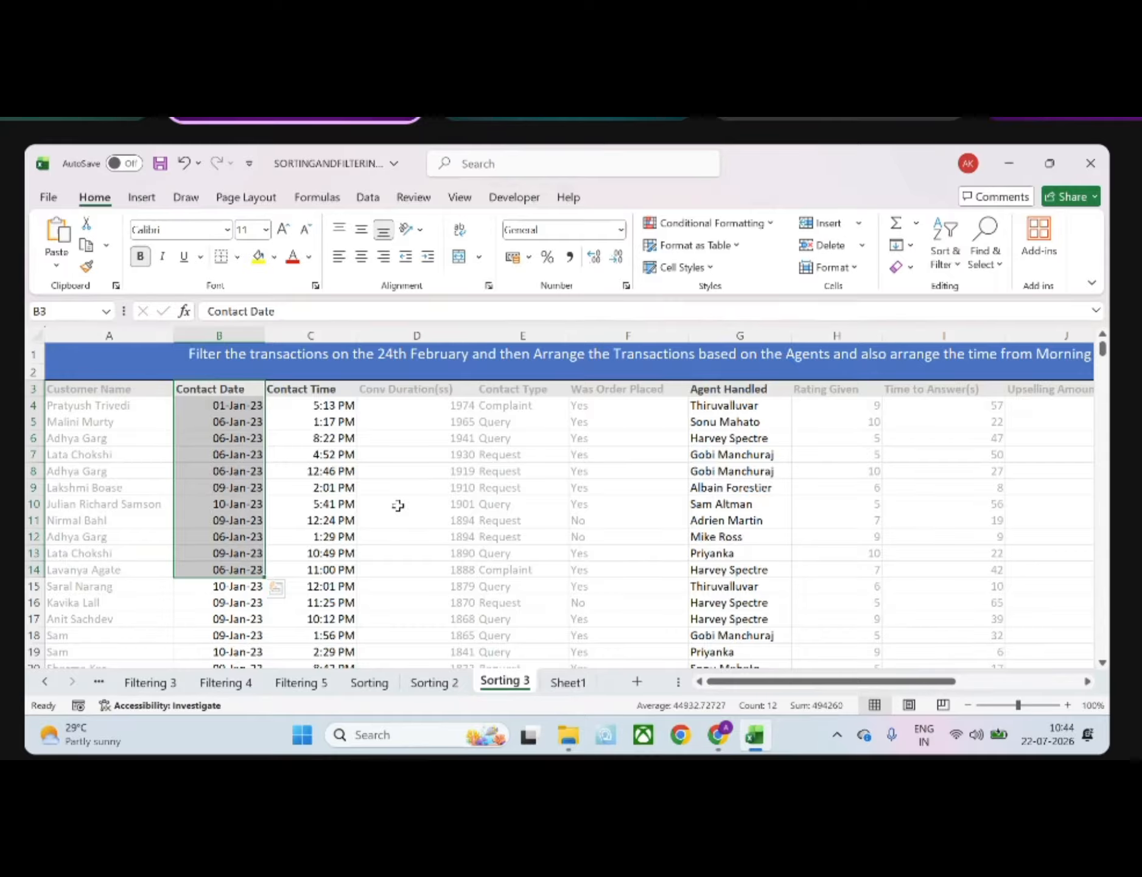
{"action": "scroll", "coordinate": [398, 506], "scroll_direction": "right", "scroll_amount": 2}
{"action": "left_click_drag", "start_coordinate": [591, 405], "coordinate": [604, 630]}
{"action": "scroll", "coordinate": [616, 437], "scroll_direction": "left", "scroll_amount": 1}
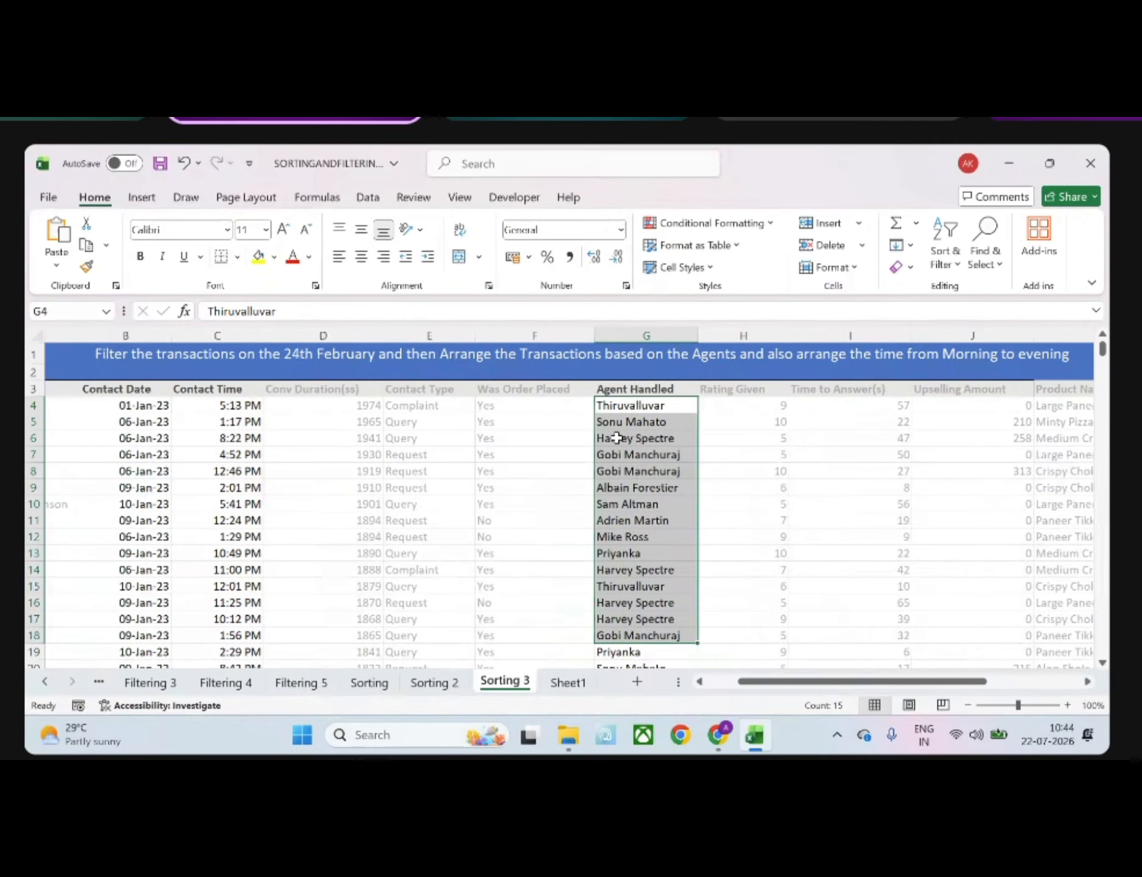
{"action": "scroll", "coordinate": [617, 437], "scroll_direction": "right", "scroll_amount": 1}
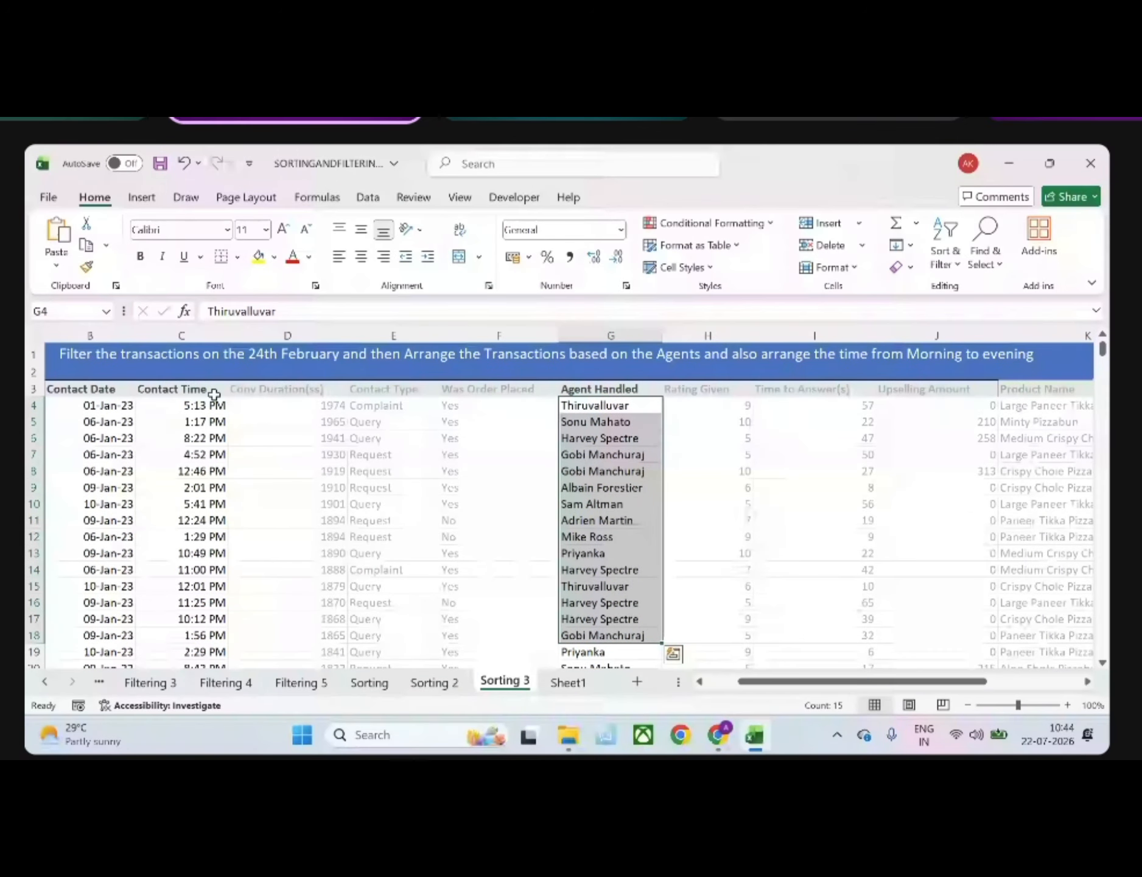
{"action": "left_click_drag", "start_coordinate": [196, 405], "coordinate": [213, 553]}
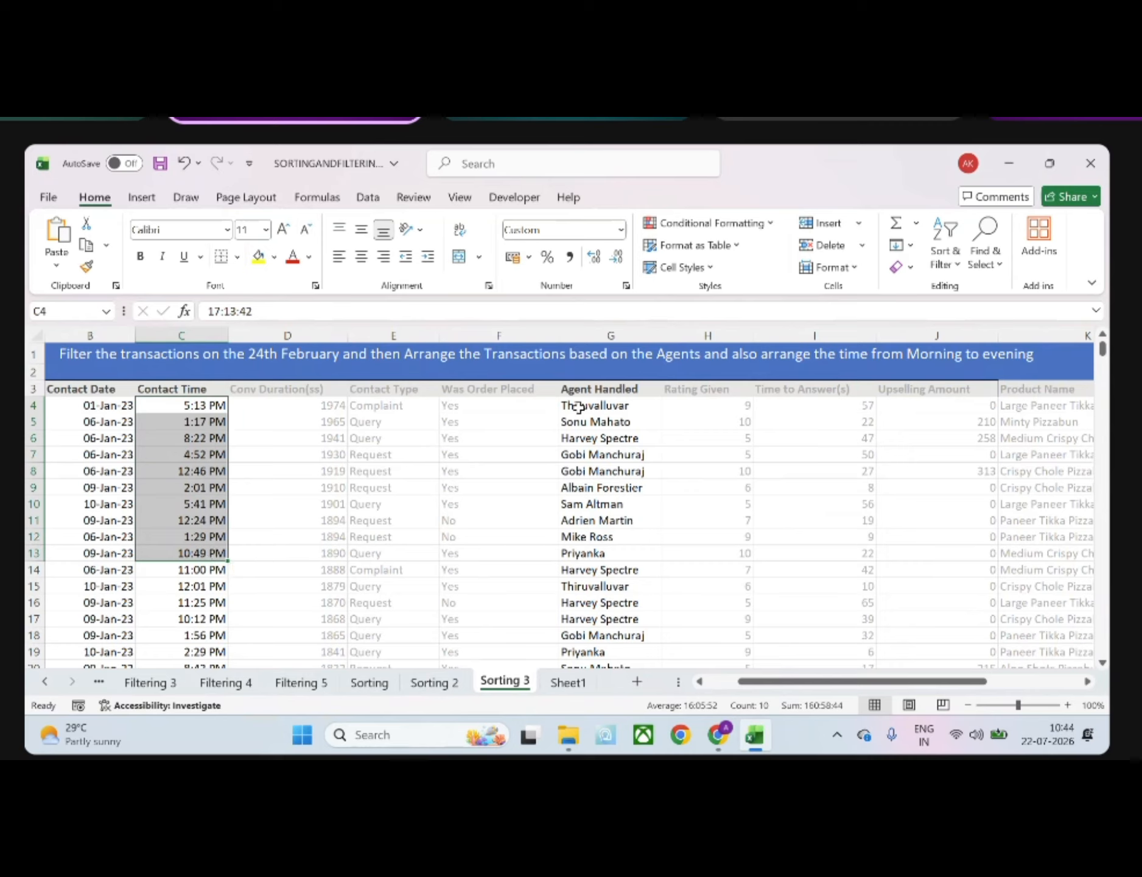
{"action": "left_click_drag", "start_coordinate": [597, 405], "coordinate": [610, 603]}
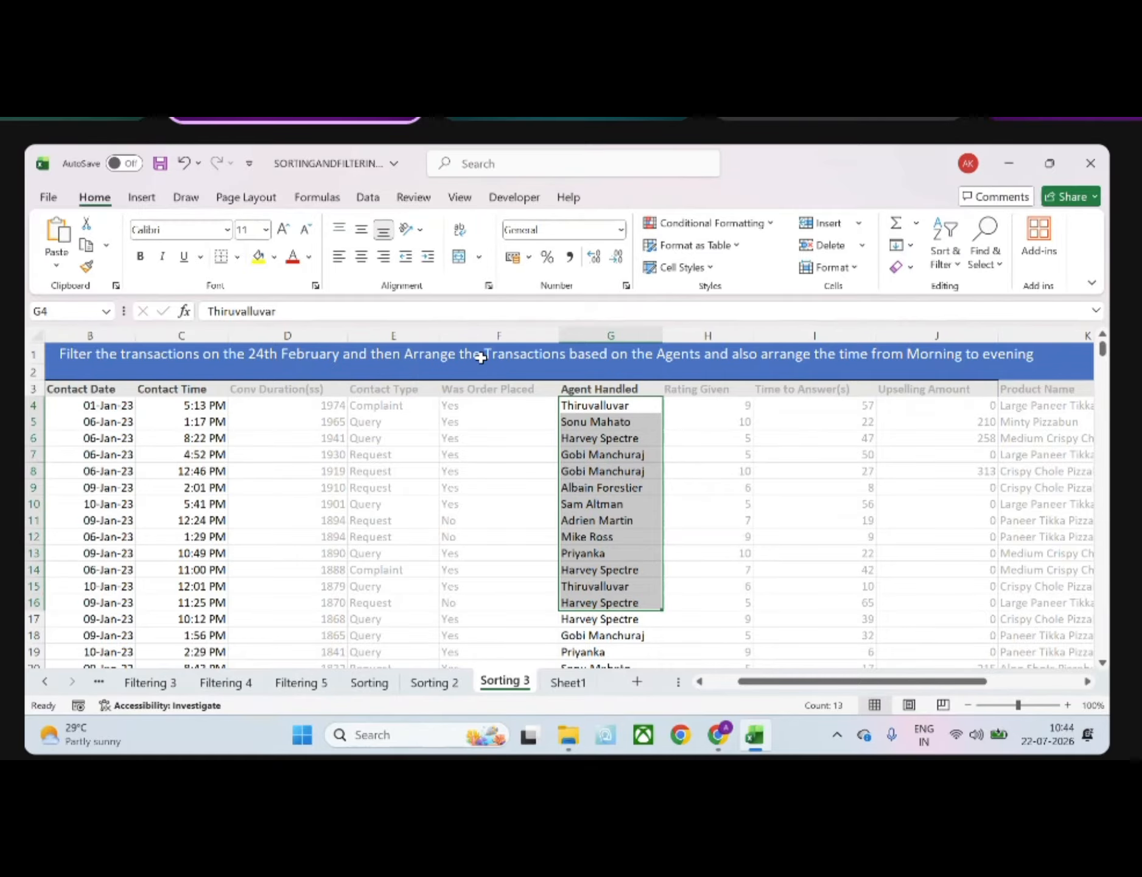
{"action": "left_click_drag", "start_coordinate": [204, 404], "coordinate": [207, 553]}
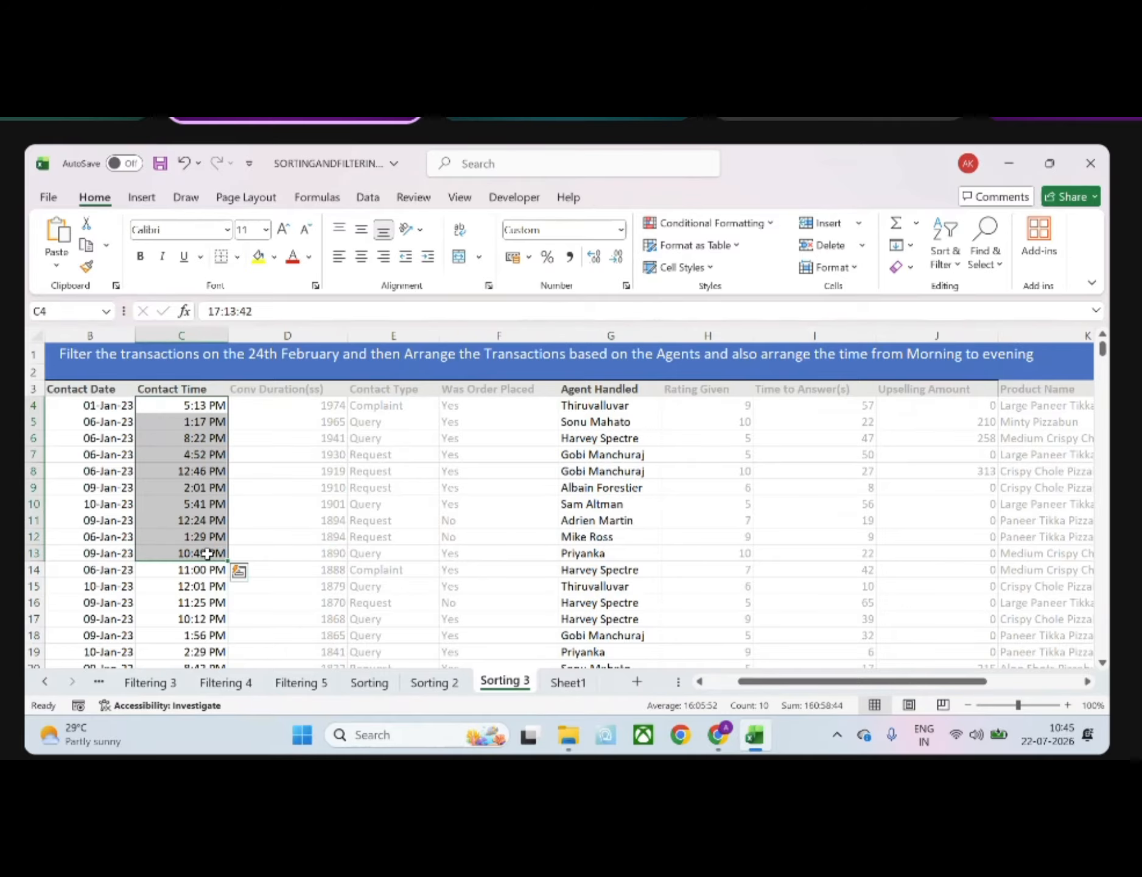
{"action": "scroll", "coordinate": [207, 553], "scroll_direction": "left", "scroll_amount": 2}
{"action": "left_click", "coordinate": [199, 537]}
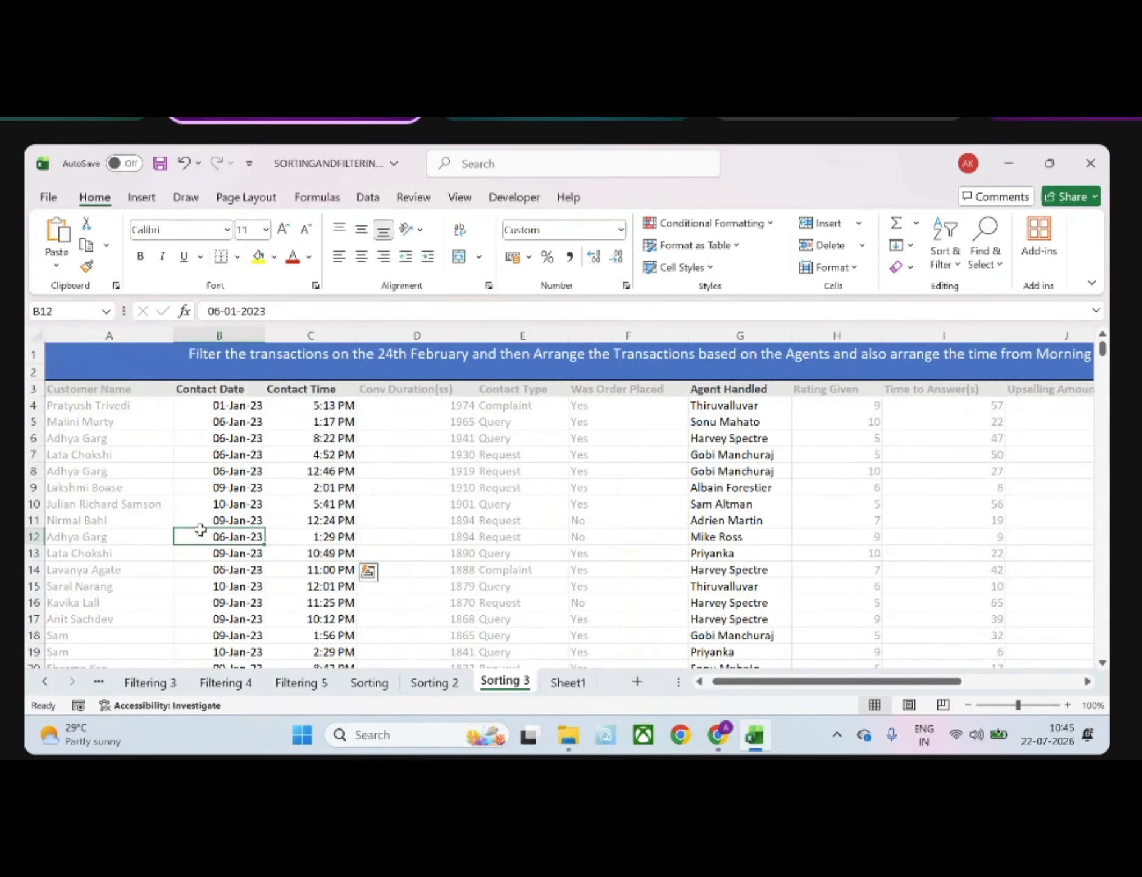
Add a filter to the Contact Date column of the Sorting 3 sheet, from its header in B3 down to the last row
{"action": "left_click", "coordinate": [234, 390]}
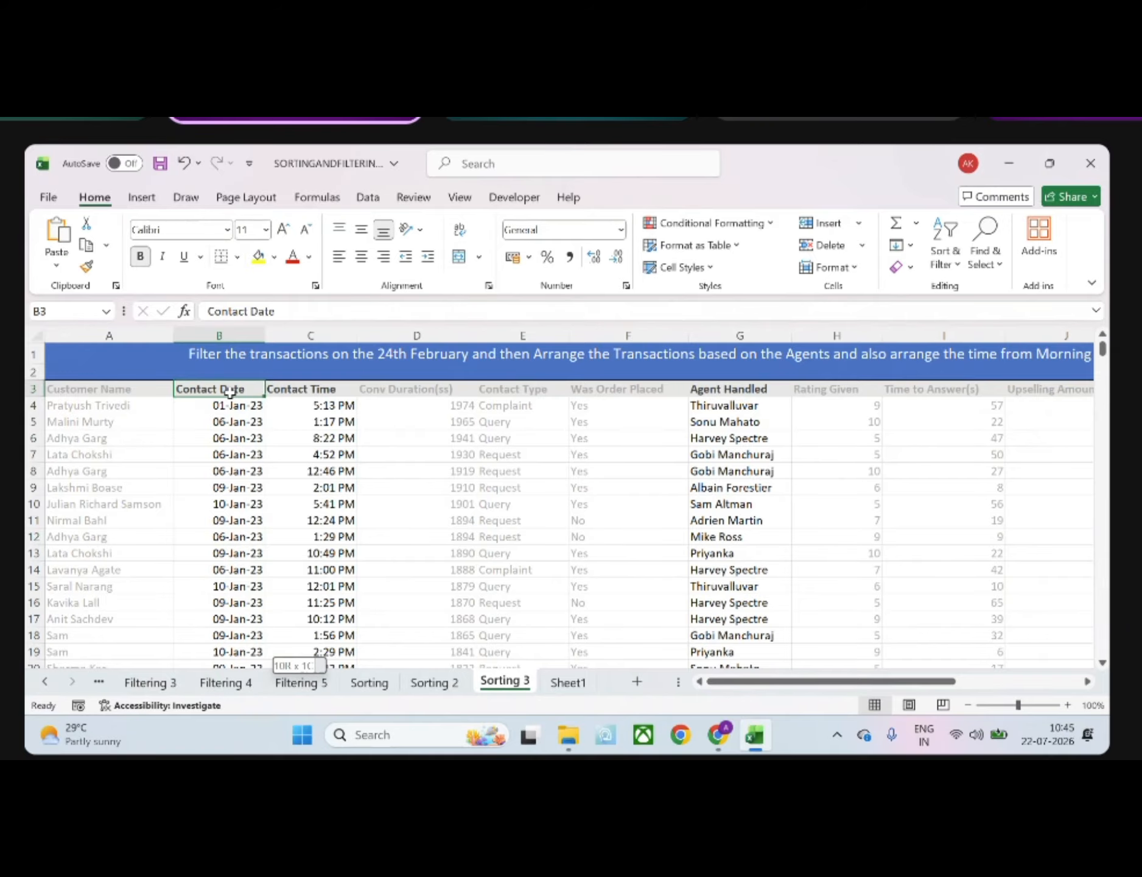
{"action": "key", "text": "ctrl+shift+Down"}
{"action": "left_click", "coordinate": [945, 256]}
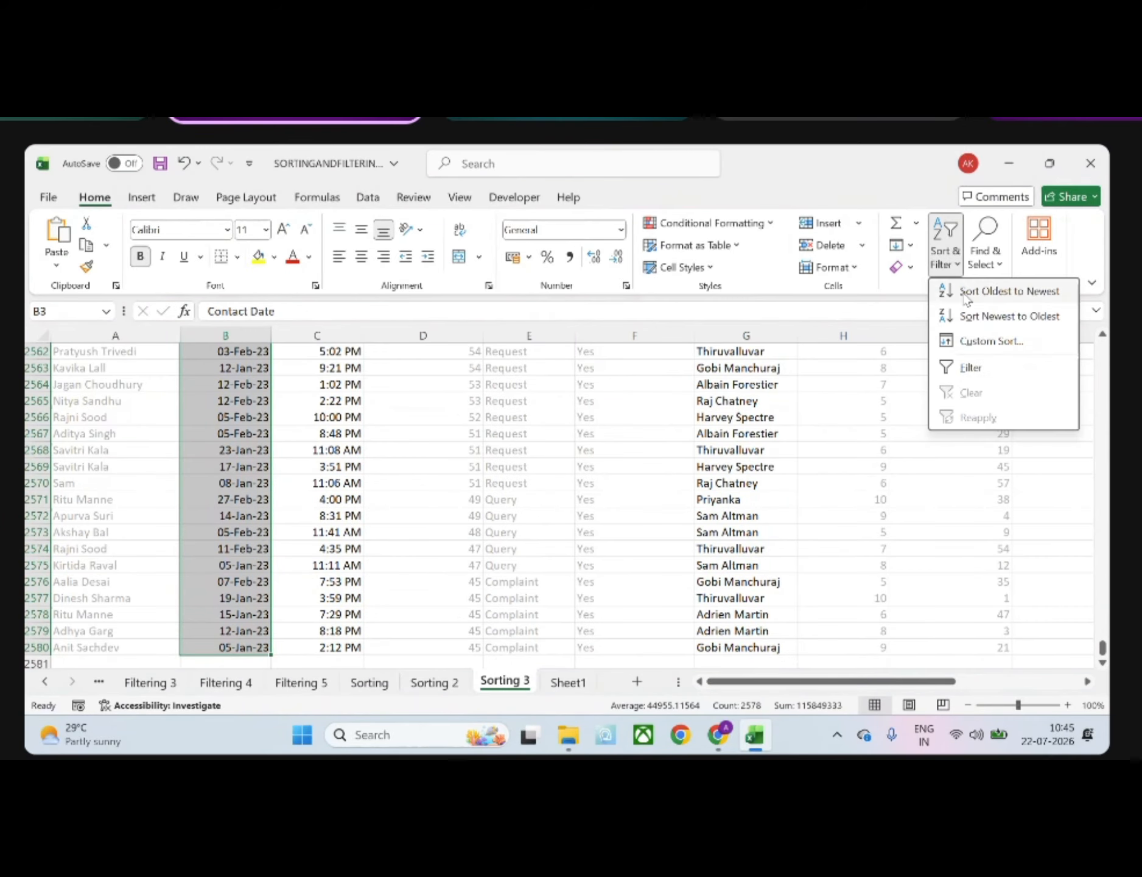
{"action": "left_click", "coordinate": [972, 367]}
{"action": "scroll", "coordinate": [492, 436], "scroll_direction": "up", "scroll_amount": 20}
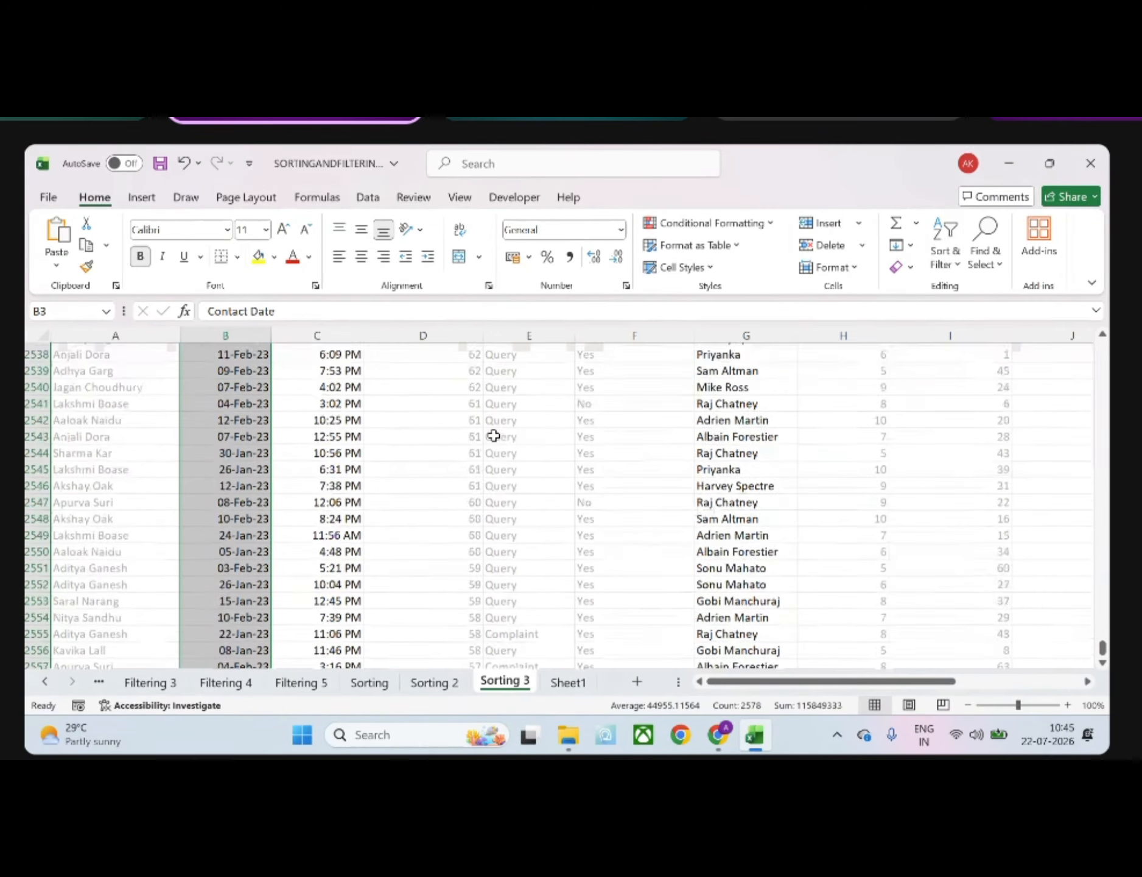
{"action": "left_click_drag", "start_coordinate": [1102, 648], "coordinate": [1100, 350]}
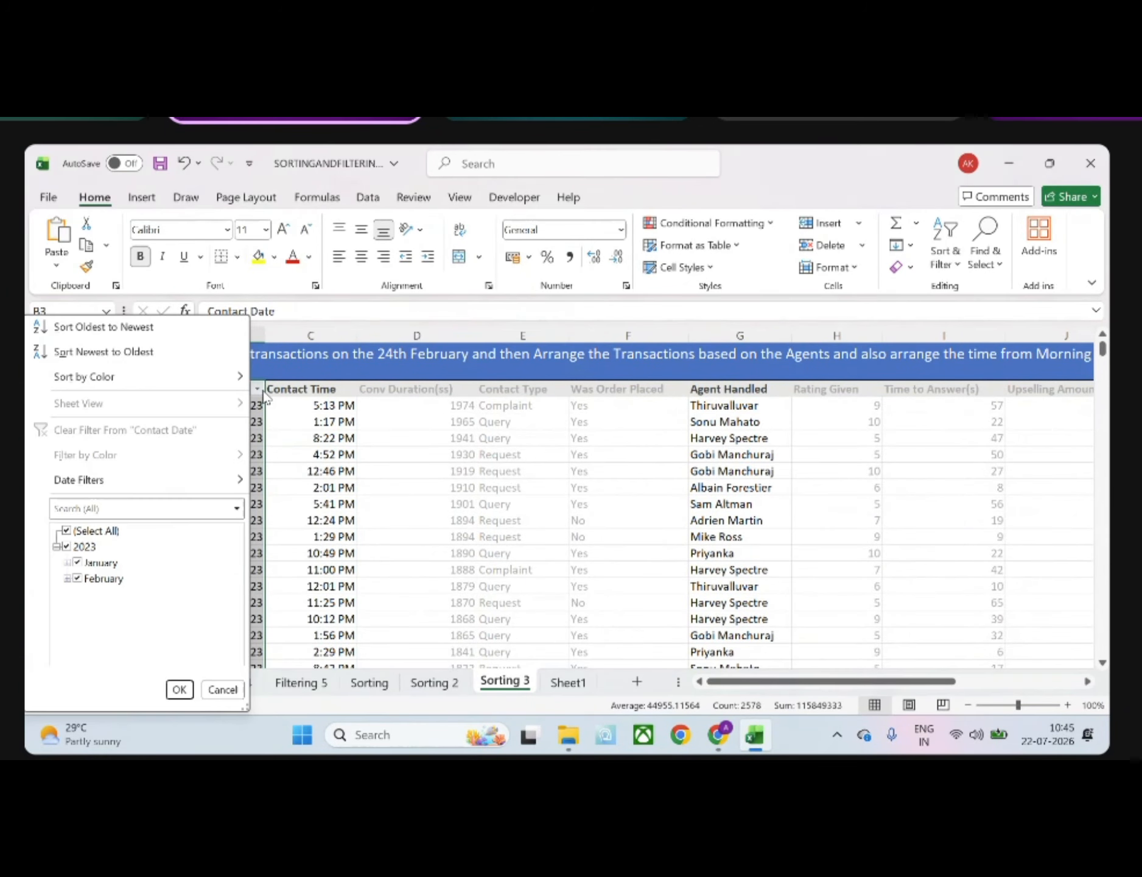
Filter the Contact Date column with a date filter for dates equal to 24-02-2023
{"action": "left_click", "coordinate": [258, 388]}
{"action": "left_click", "coordinate": [128, 481]}
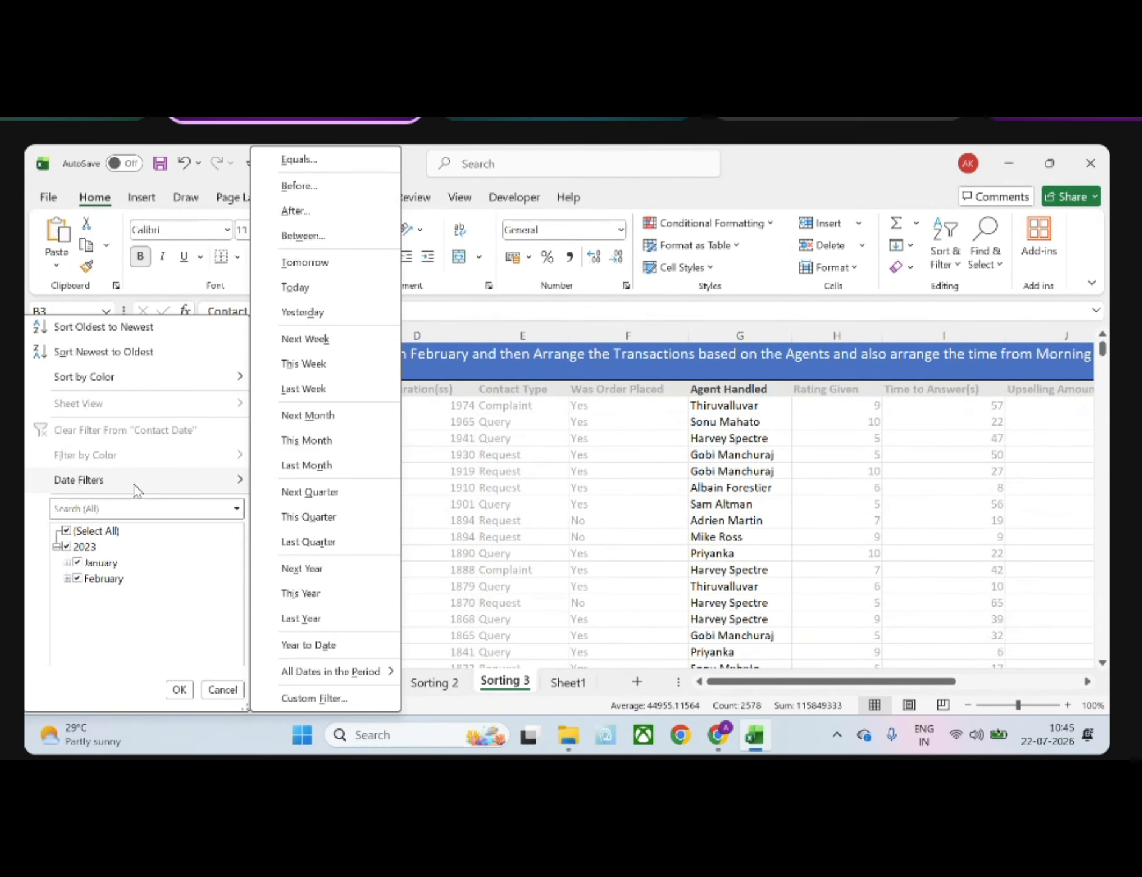
{"action": "left_click", "coordinate": [329, 166]}
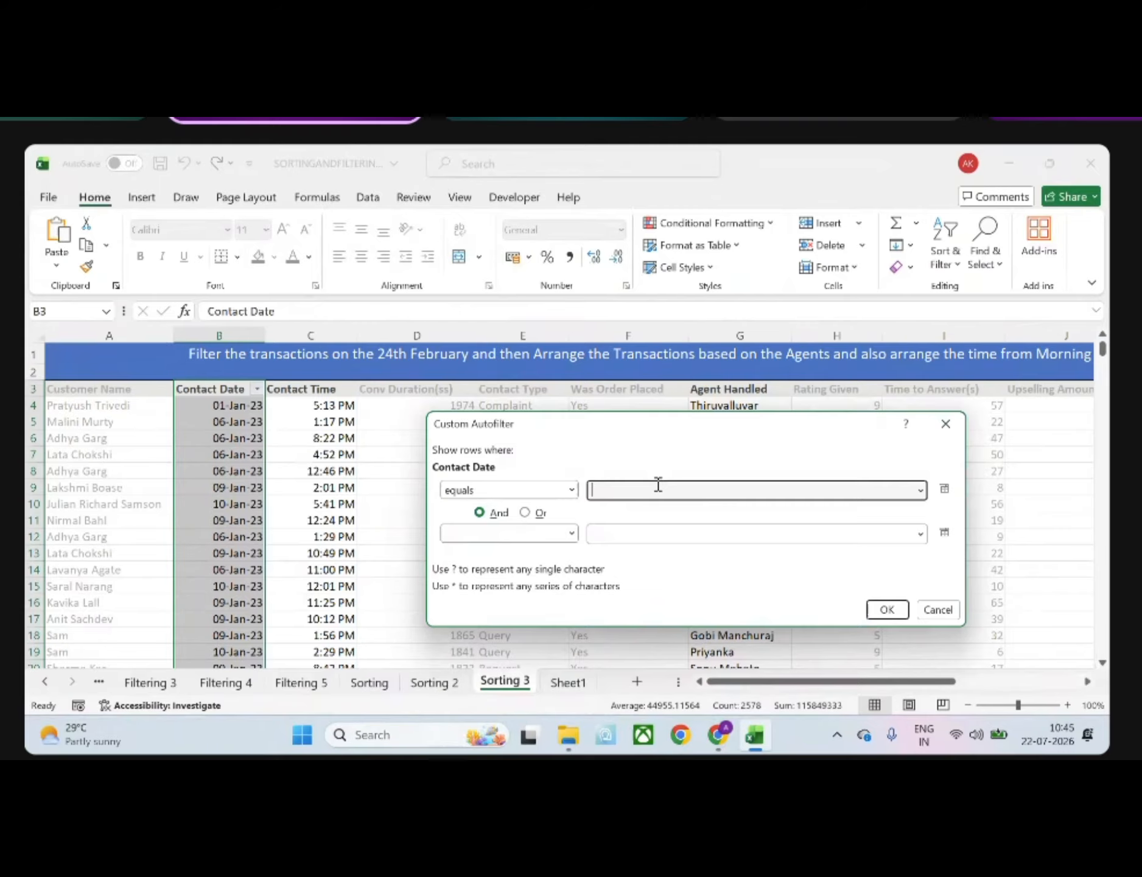
{"action": "type", "text": "24-02-2023"}
{"action": "key", "text": "Return"}
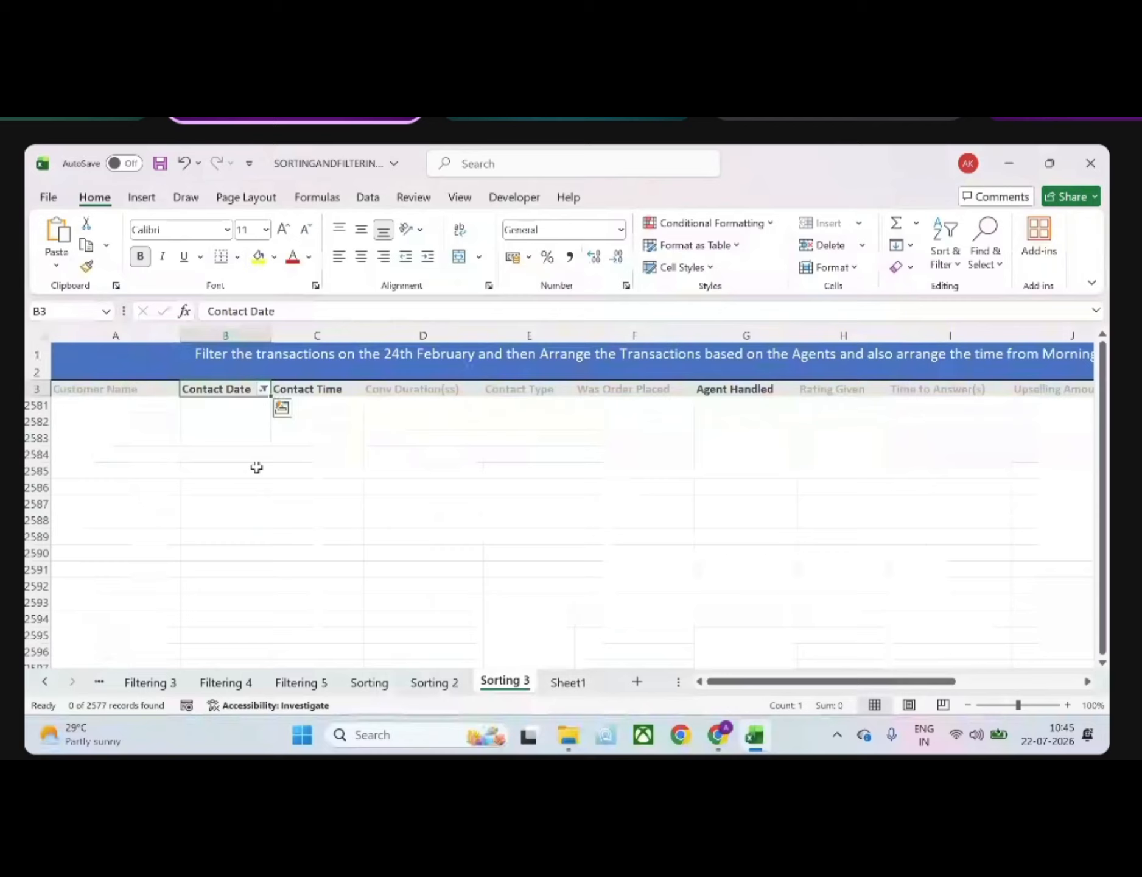
Clear the date filter from the Contact Date column on the Sorting 3 sheet
{"action": "left_click", "coordinate": [263, 388]}
{"action": "left_click", "coordinate": [107, 481]}
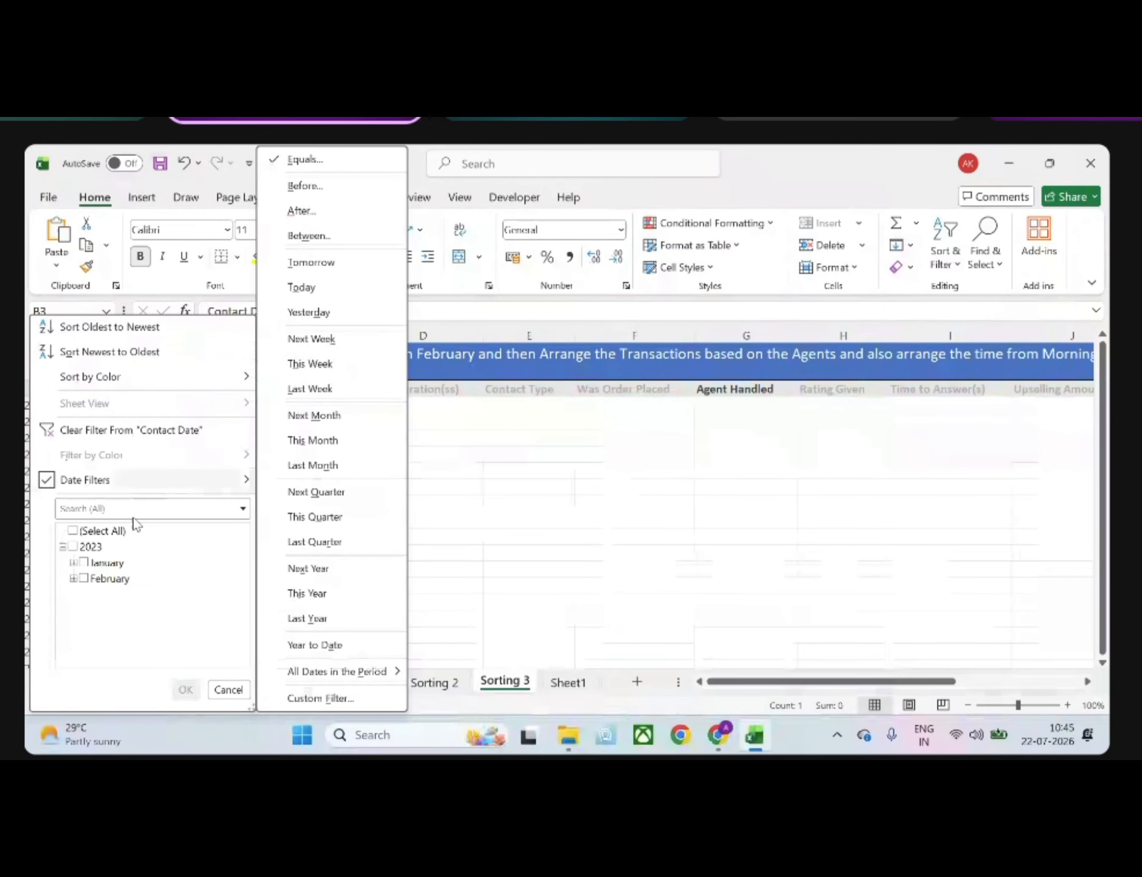
{"action": "left_click", "coordinate": [68, 430]}
Check the number format of the first contact date in cell B4 without changing it
{"action": "left_click", "coordinate": [256, 405]}
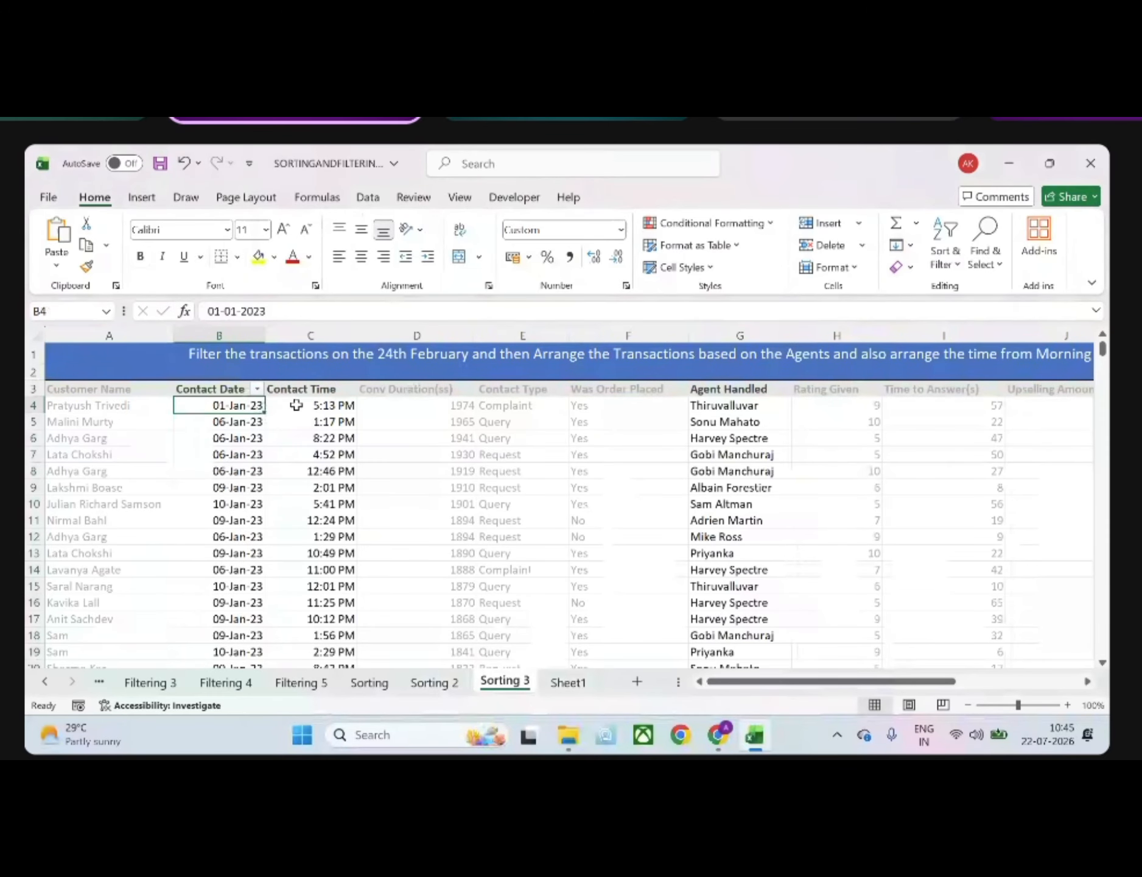
{"action": "left_click", "coordinate": [620, 230]}
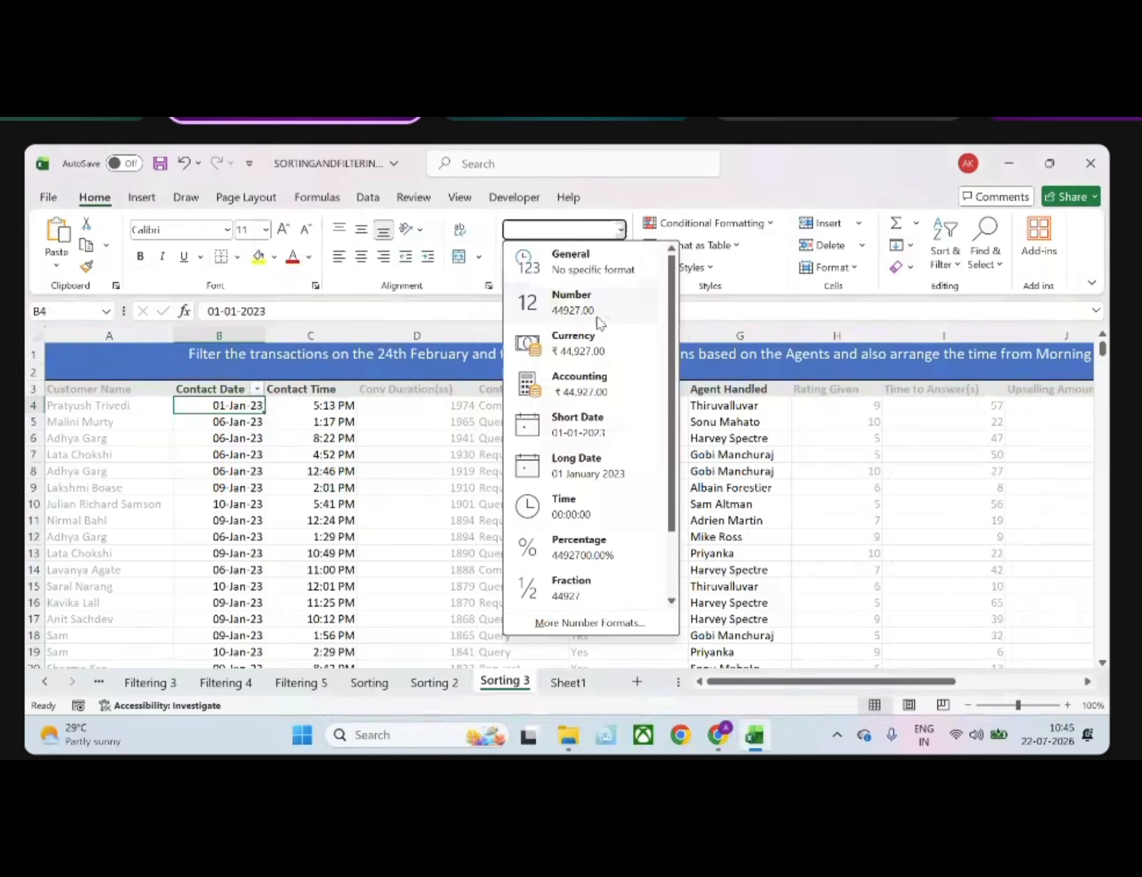
{"action": "left_click", "coordinate": [603, 622]}
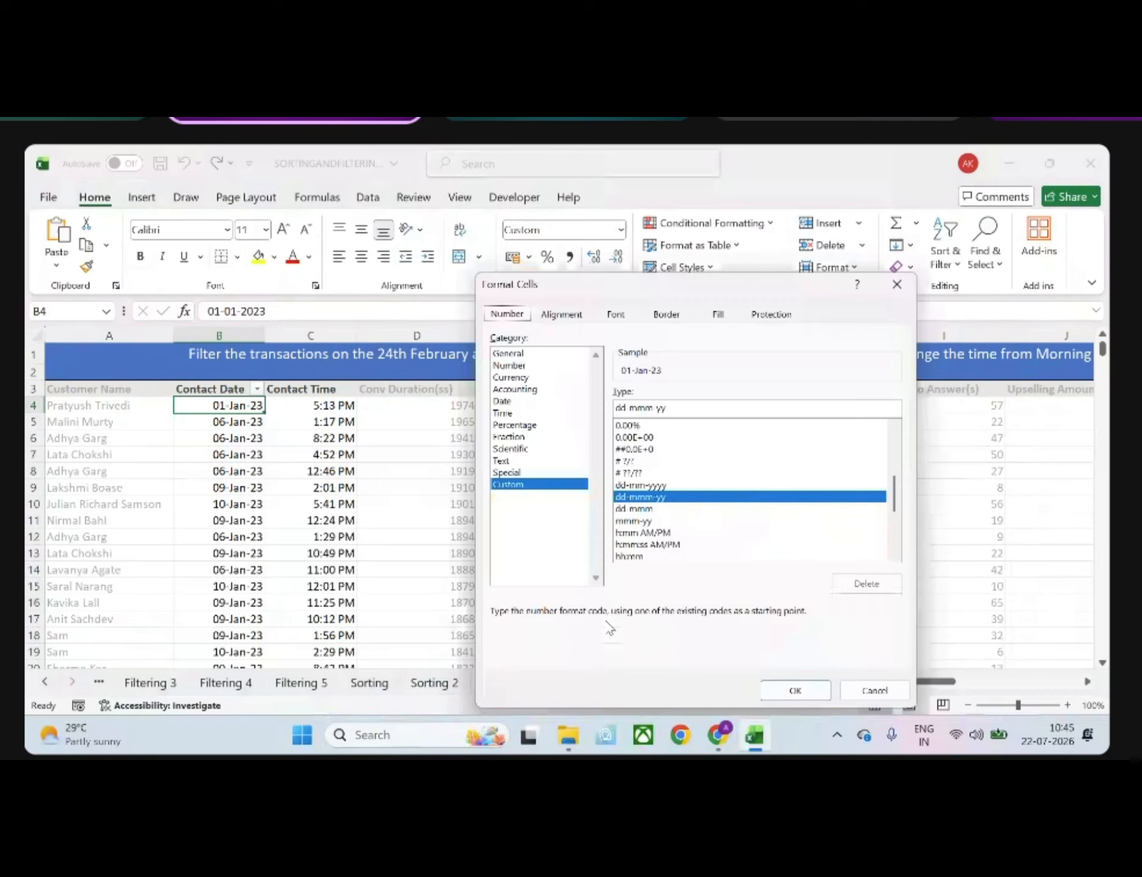
{"action": "left_click", "coordinate": [897, 284]}
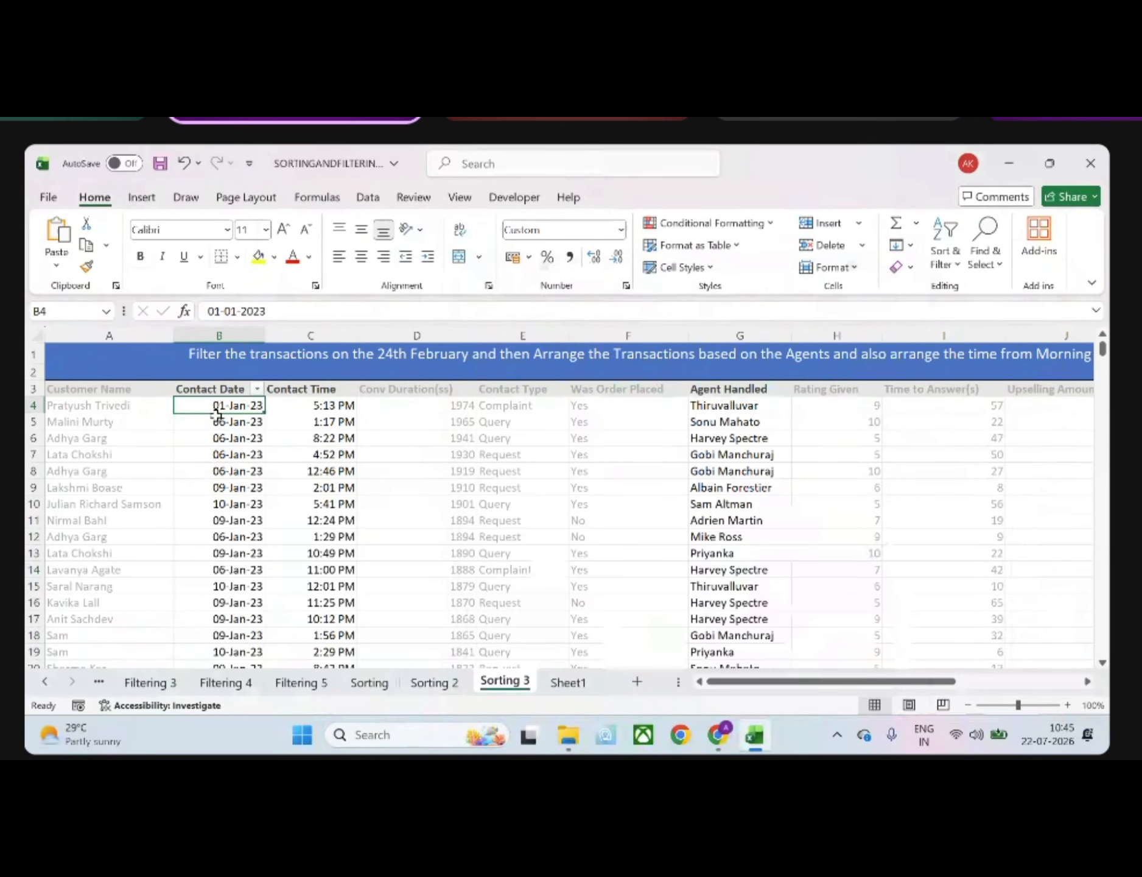
Filter the Contact Date column to show only 24 February 2023
{"action": "left_click", "coordinate": [257, 388]}
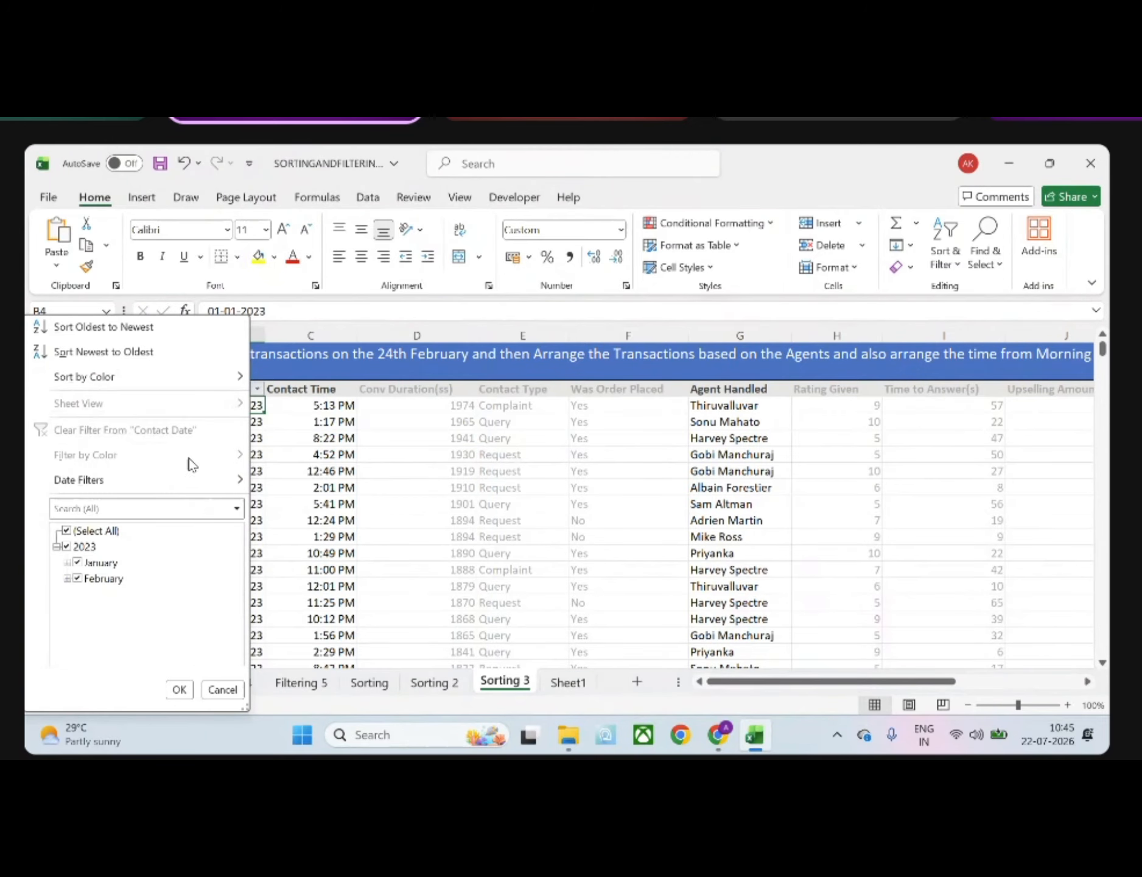
{"action": "left_click", "coordinate": [68, 579]}
{"action": "scroll", "coordinate": [101, 612], "scroll_direction": "down", "scroll_amount": 6}
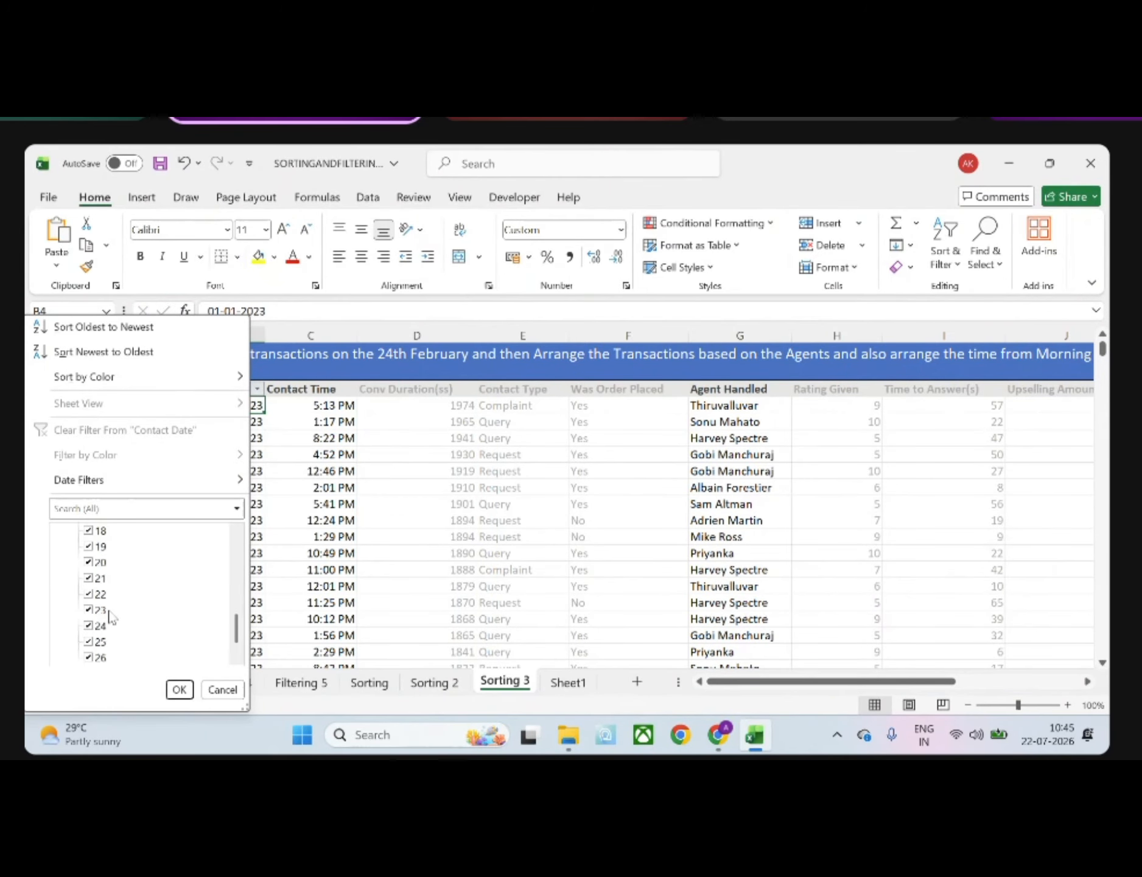
{"action": "scroll", "coordinate": [109, 616], "scroll_direction": "up", "scroll_amount": 6}
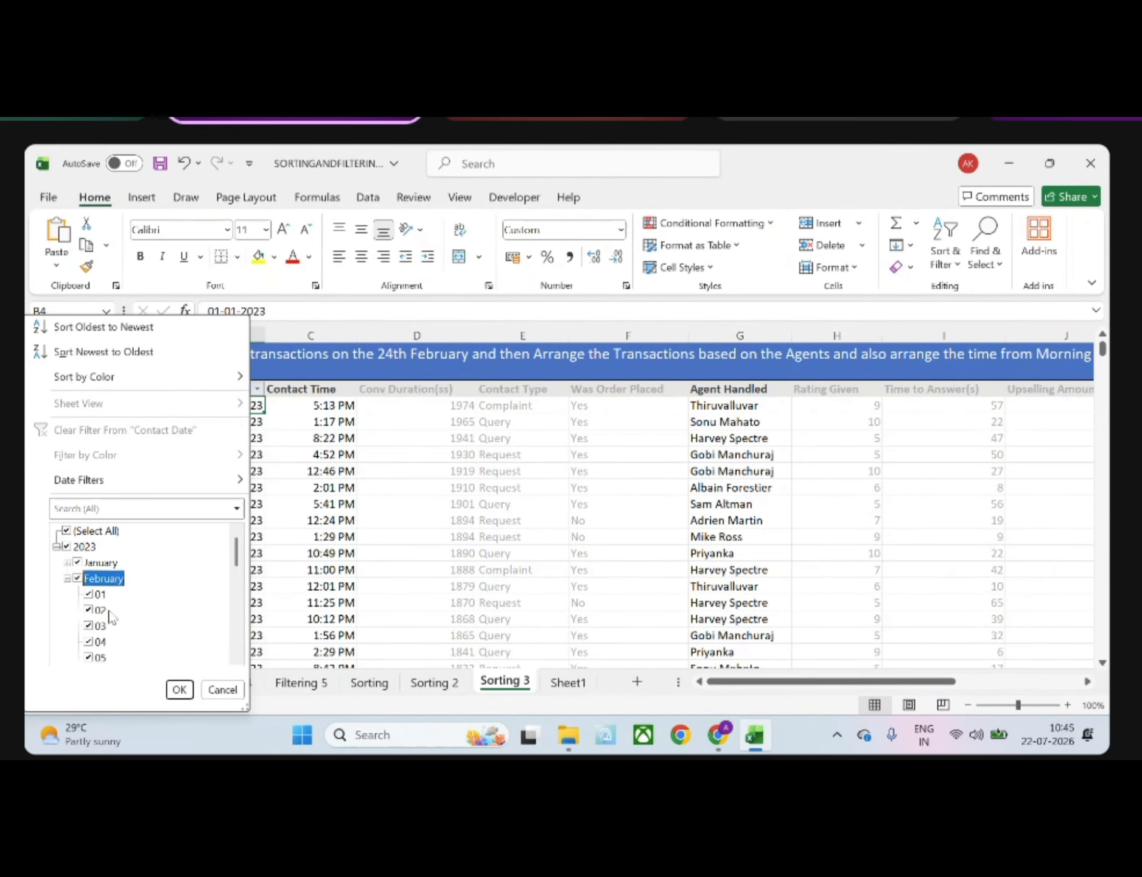
{"action": "left_click", "coordinate": [69, 531]}
{"action": "scroll", "coordinate": [95, 609], "scroll_direction": "down", "scroll_amount": 6}
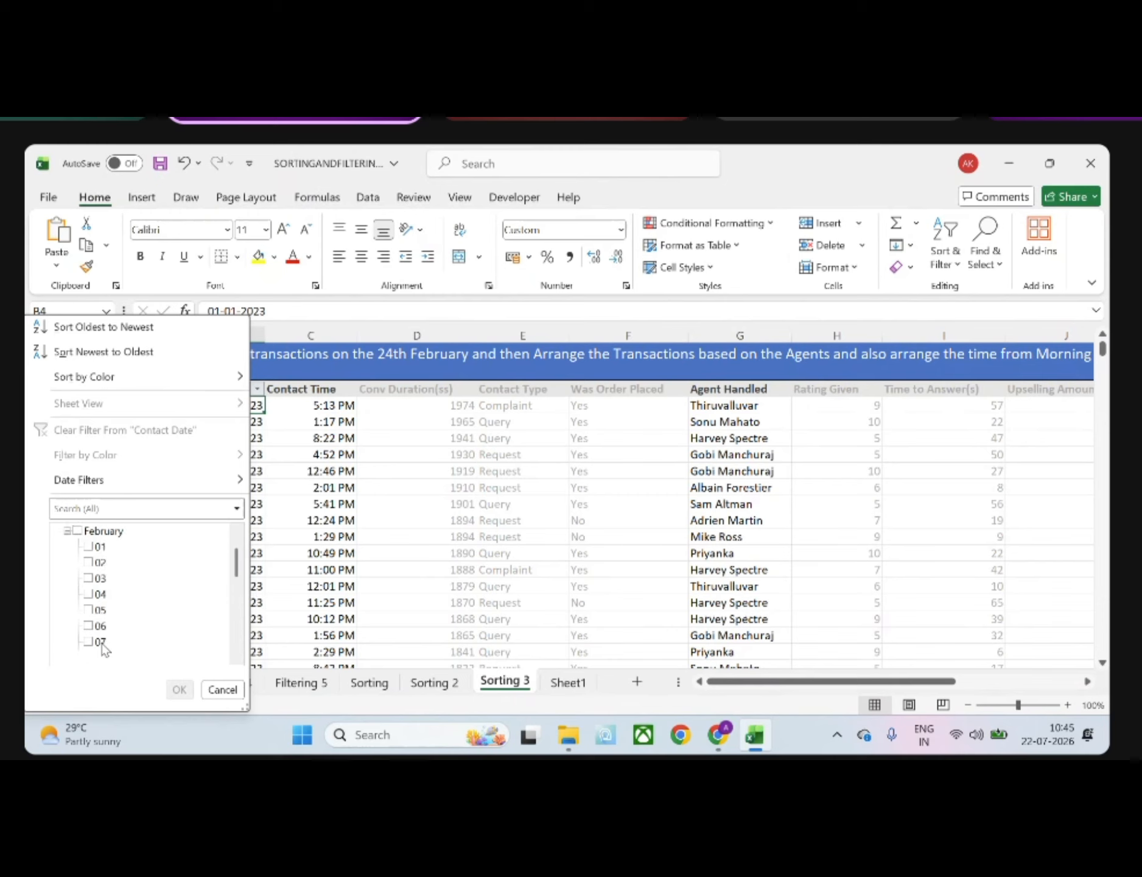
{"action": "left_click", "coordinate": [89, 594]}
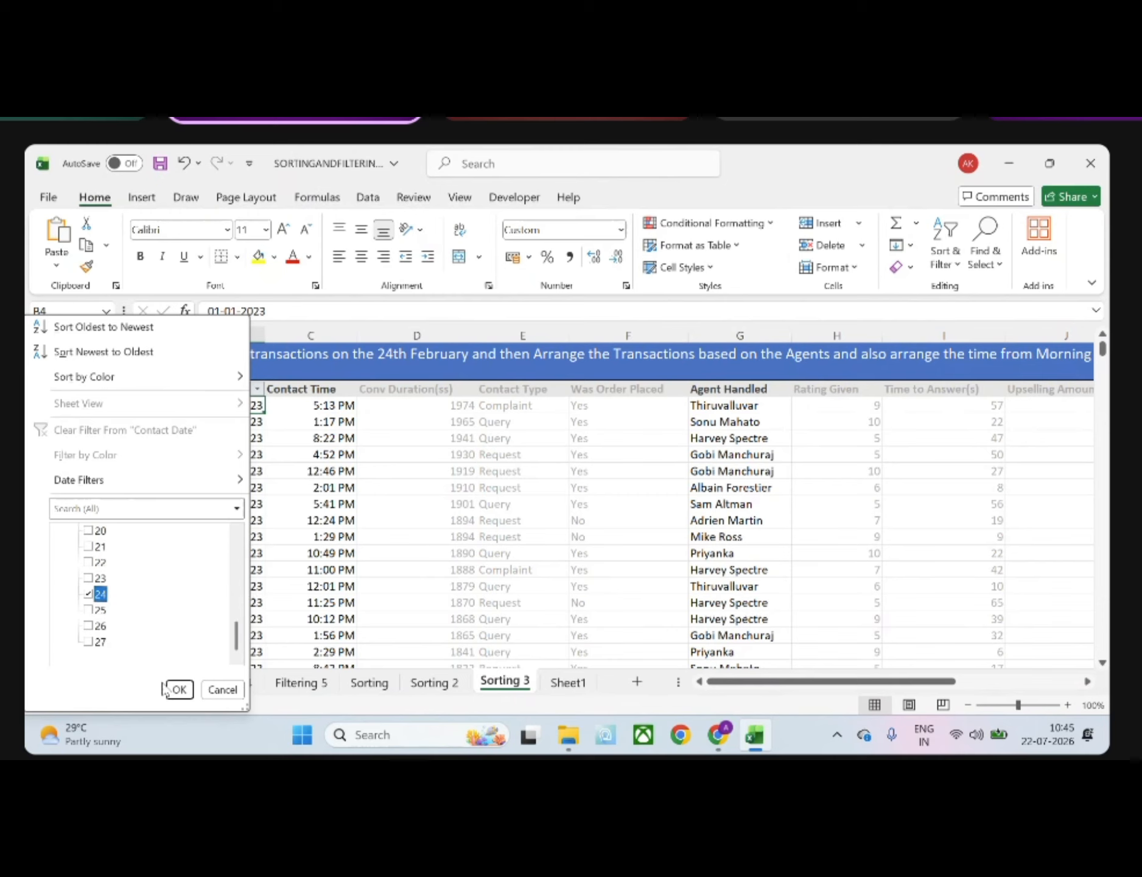
{"action": "left_click", "coordinate": [176, 690]}
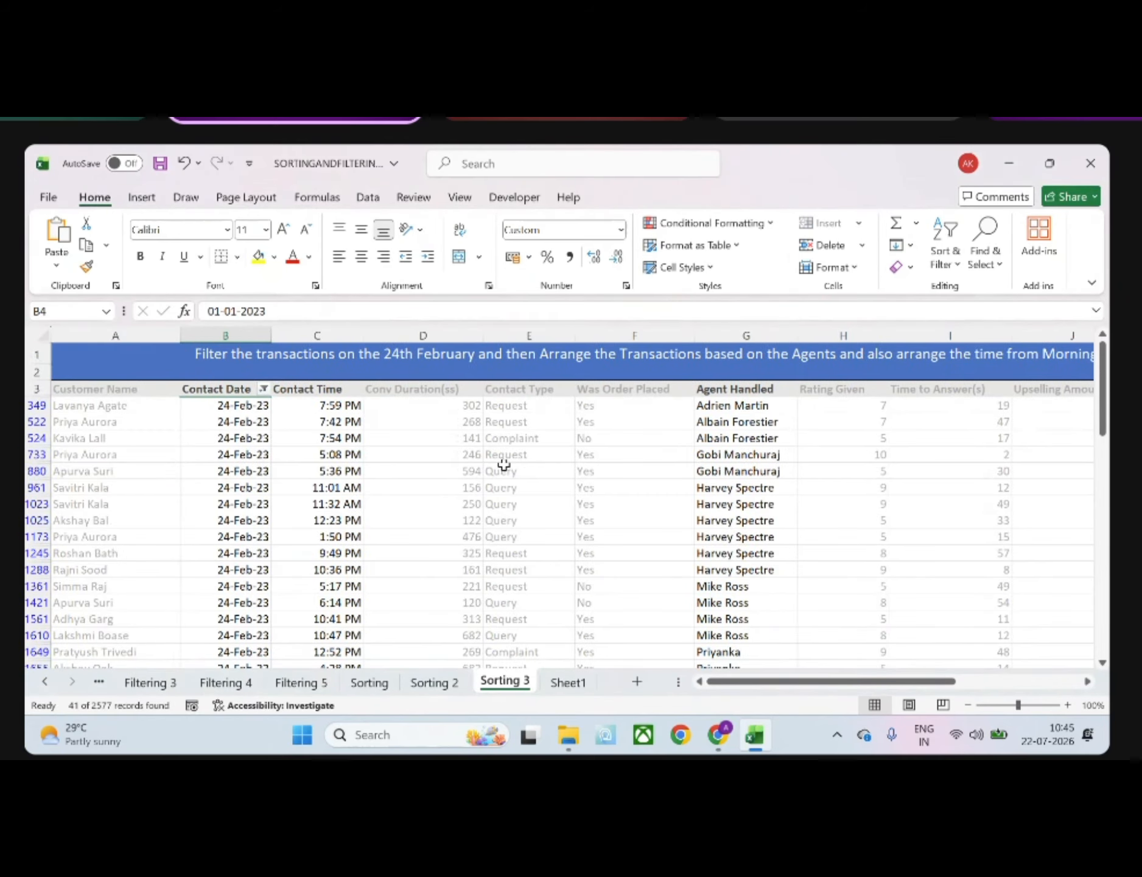
Sort the filtered transactions by Agent Handled from A to Z, expanding the selection to the neighbouring columns
{"action": "scroll", "coordinate": [560, 429], "scroll_direction": "right", "scroll_amount": 1}
{"action": "scroll", "coordinate": [559, 429], "scroll_direction": "right", "scroll_amount": 1}
{"action": "left_click", "coordinate": [616, 389]}
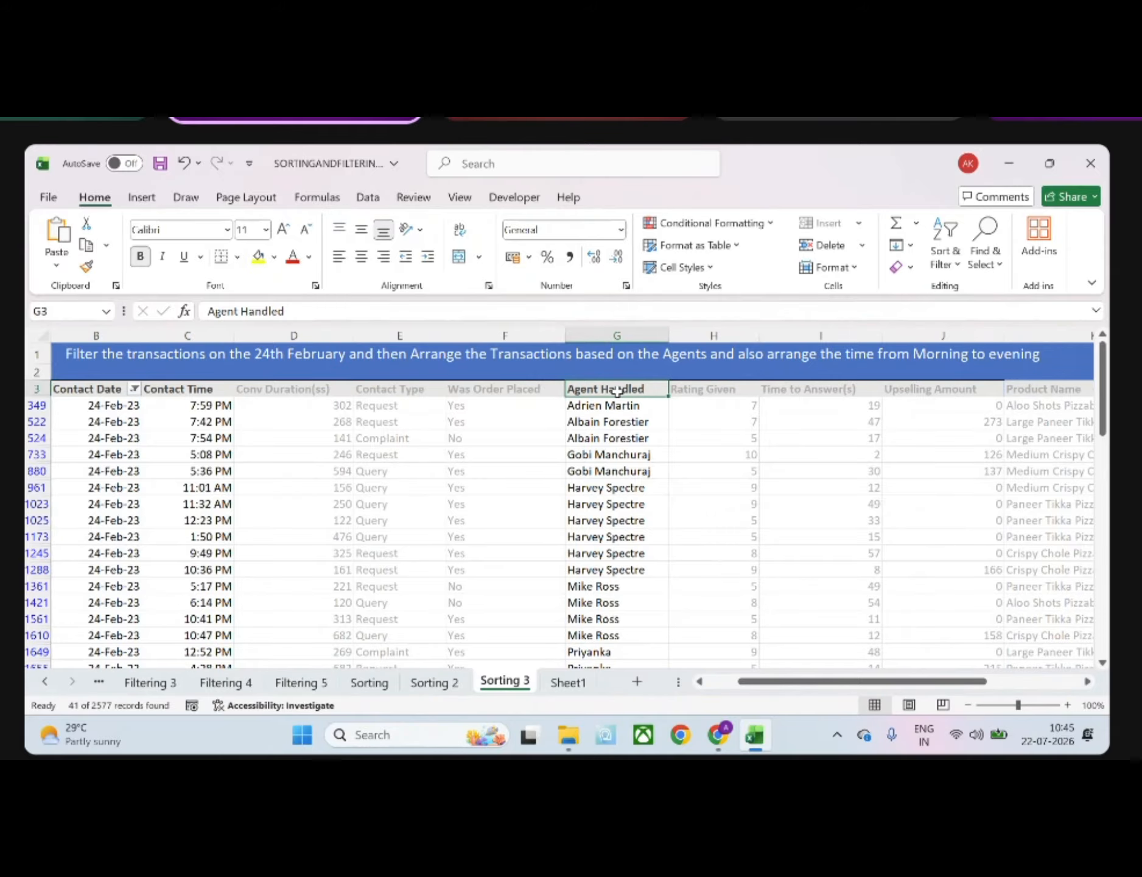
{"action": "key", "text": "ctrl+shift+Down"}
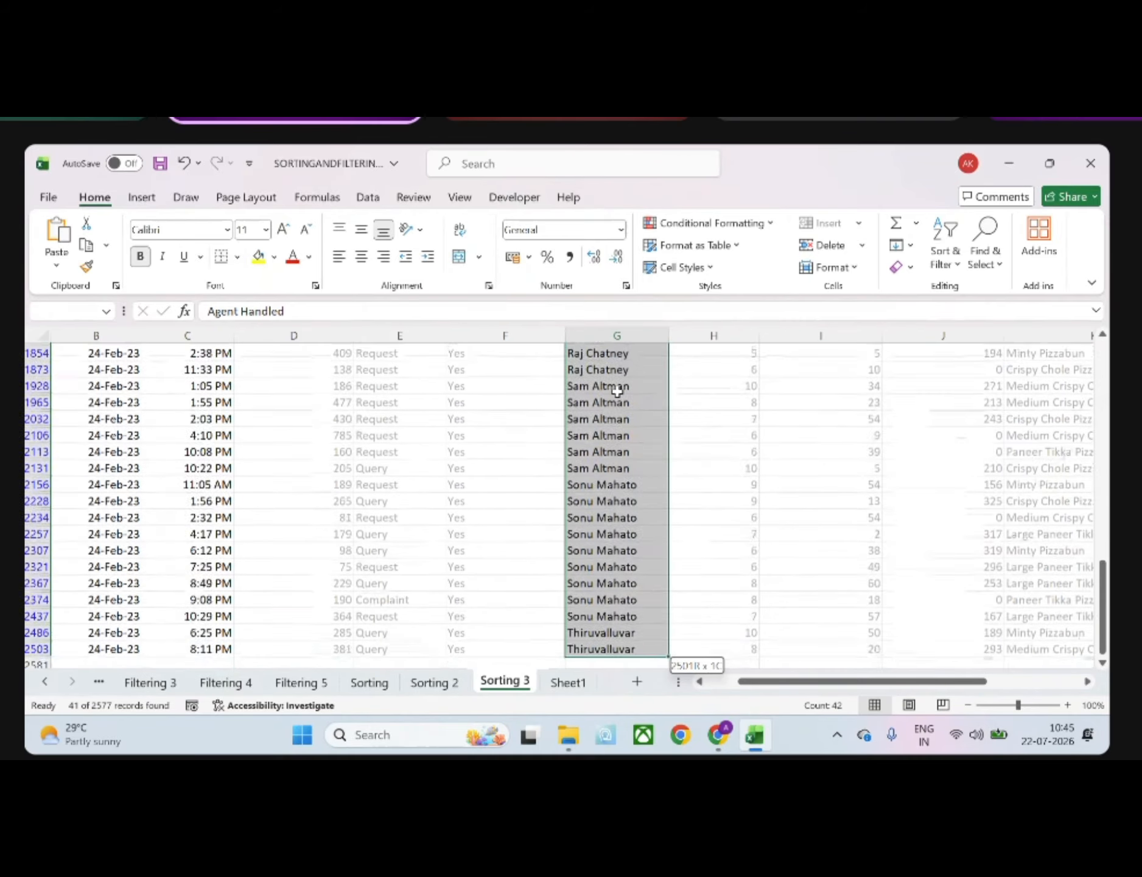
{"action": "left_click", "coordinate": [945, 256]}
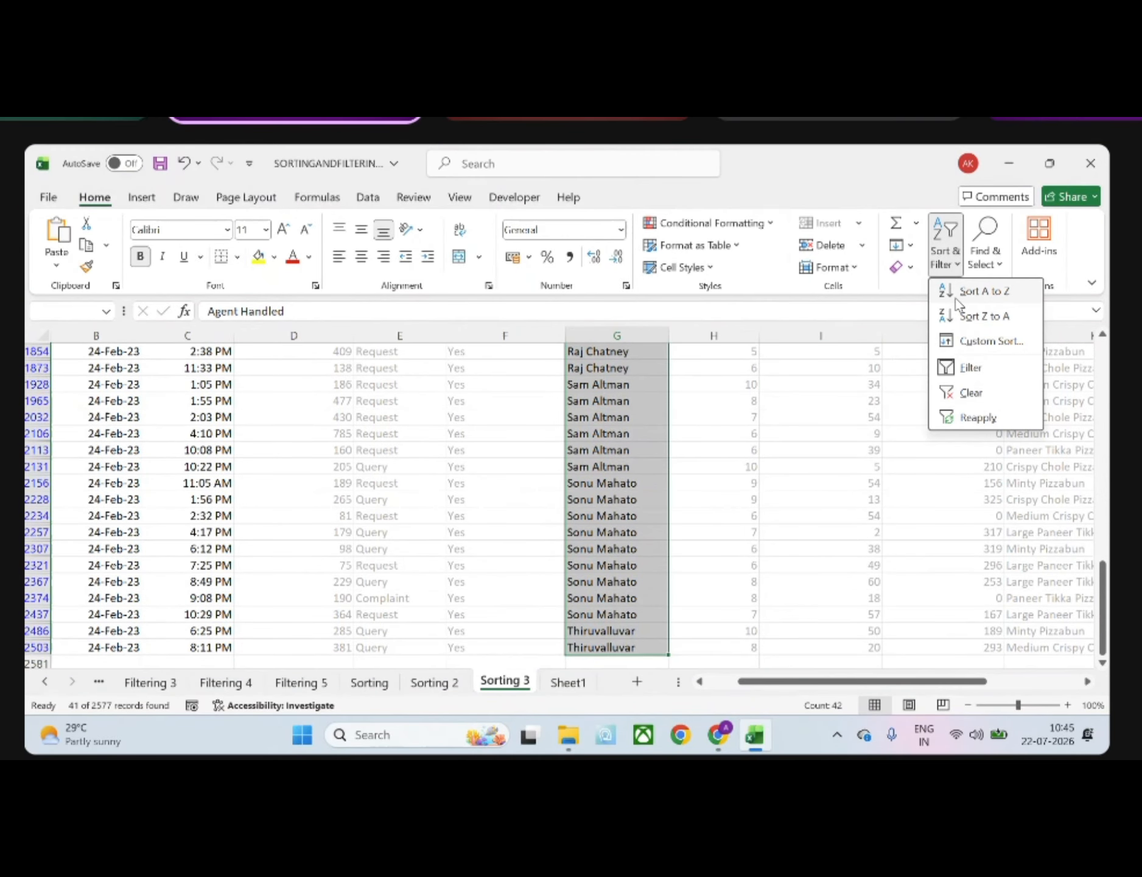
{"action": "left_click", "coordinate": [959, 286]}
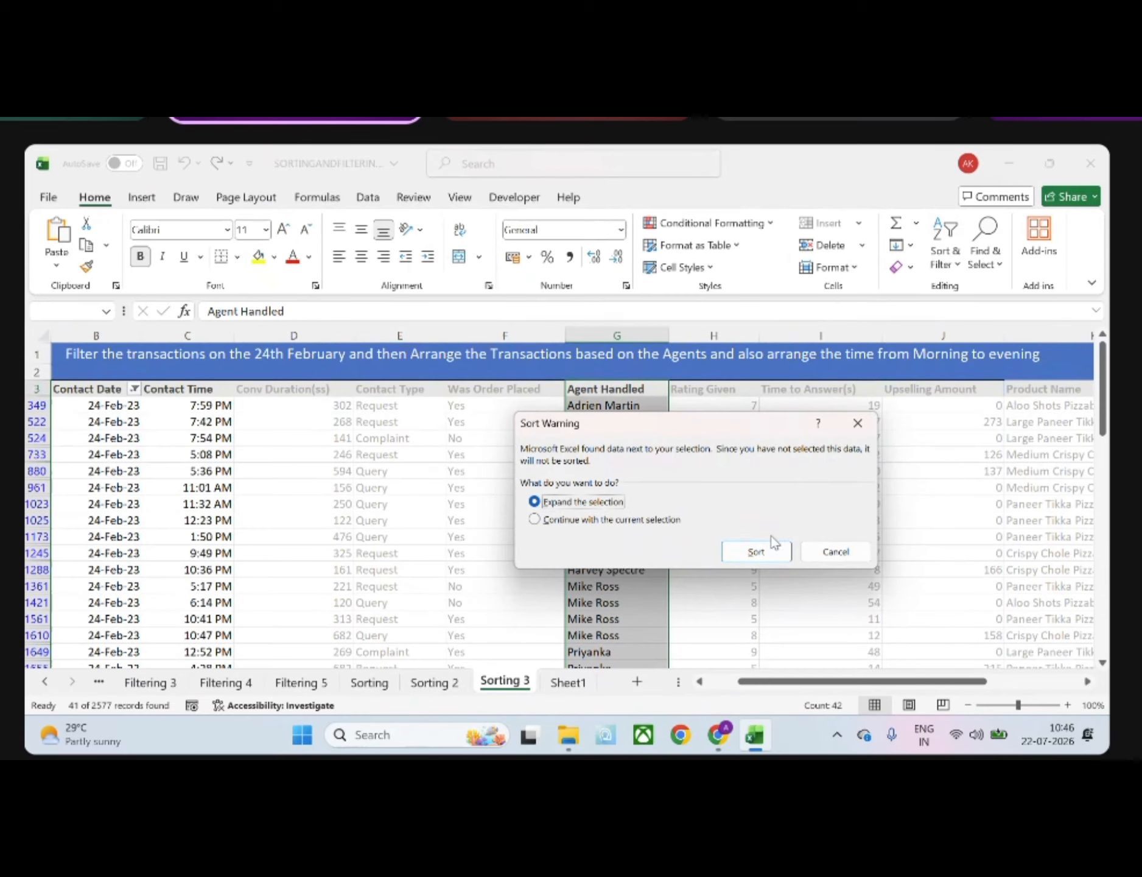
{"action": "left_click", "coordinate": [756, 551]}
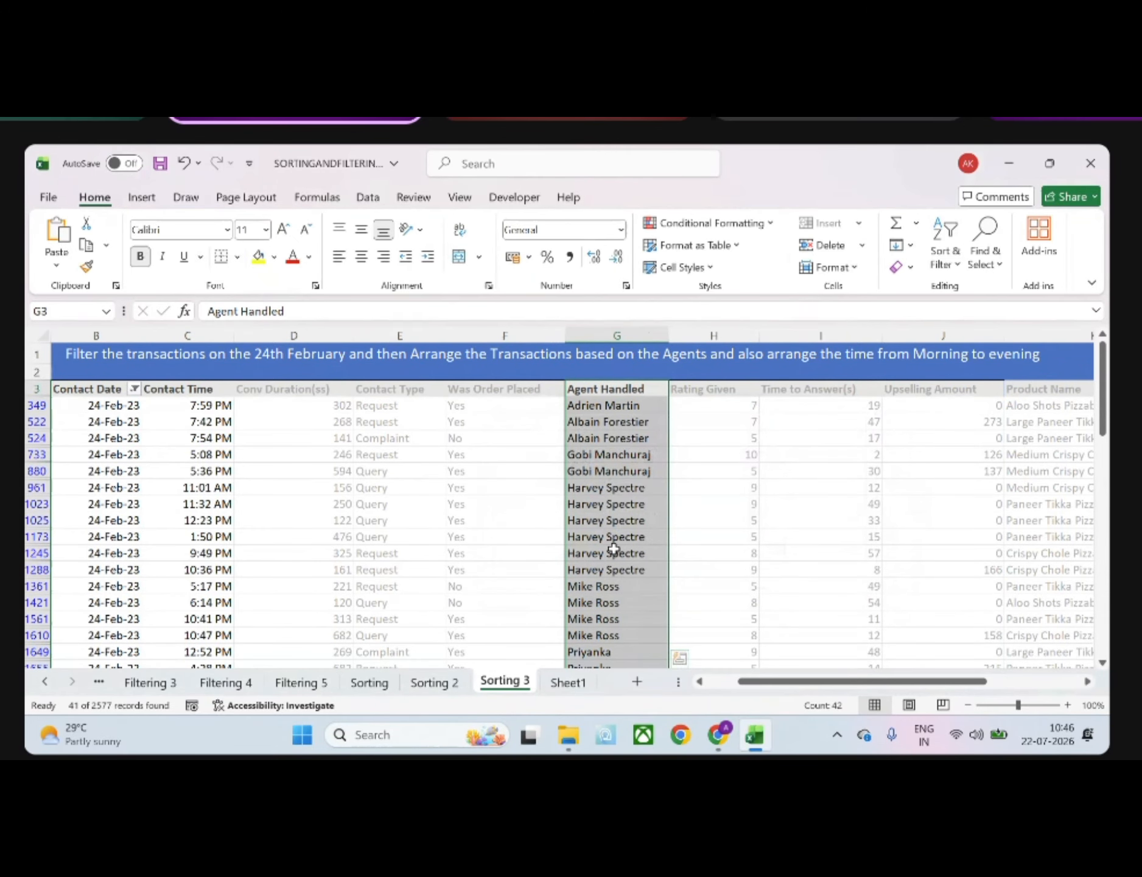
Custom sort the expanded selection by Agent Handled A to Z, with a second level on Contact Time smallest to largest
{"action": "scroll", "coordinate": [538, 554], "scroll_direction": "left", "scroll_amount": 3}
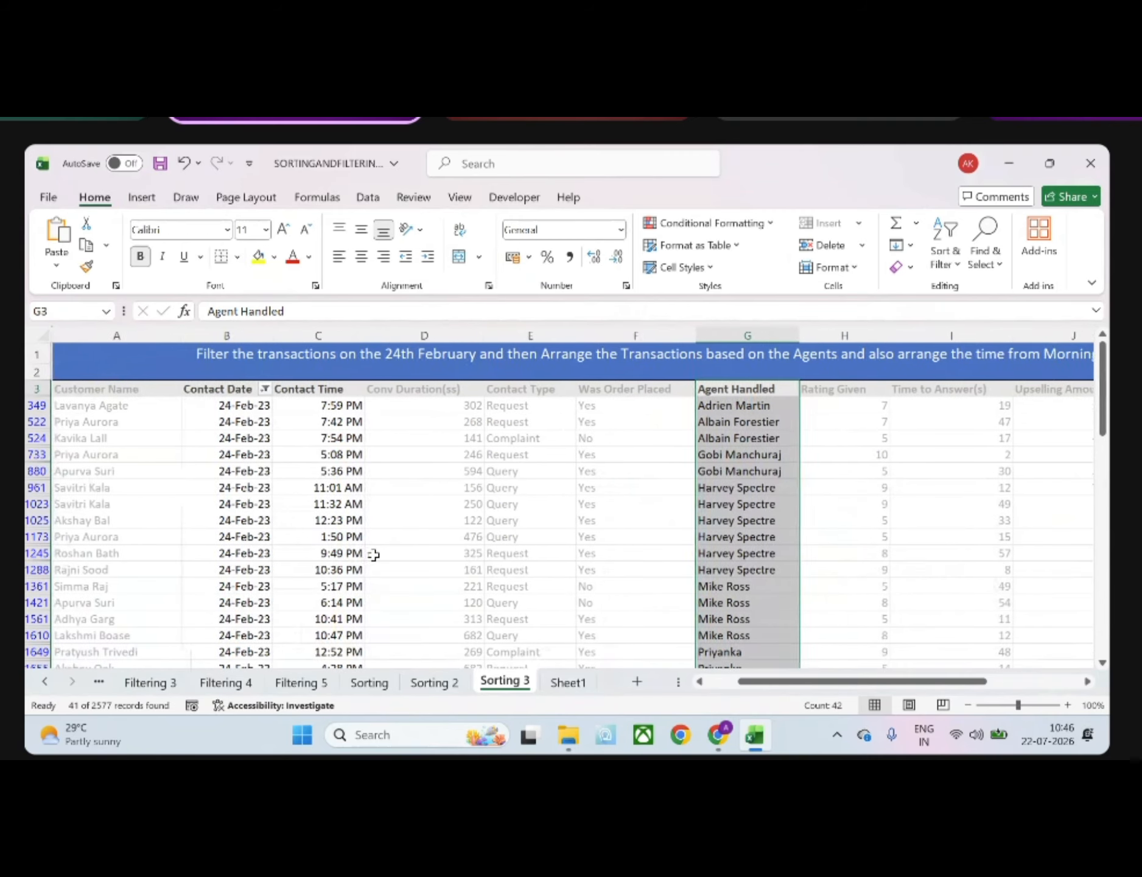
{"action": "left_click", "coordinate": [333, 403]}
{"action": "key", "text": "ctrl+shift+Down"}
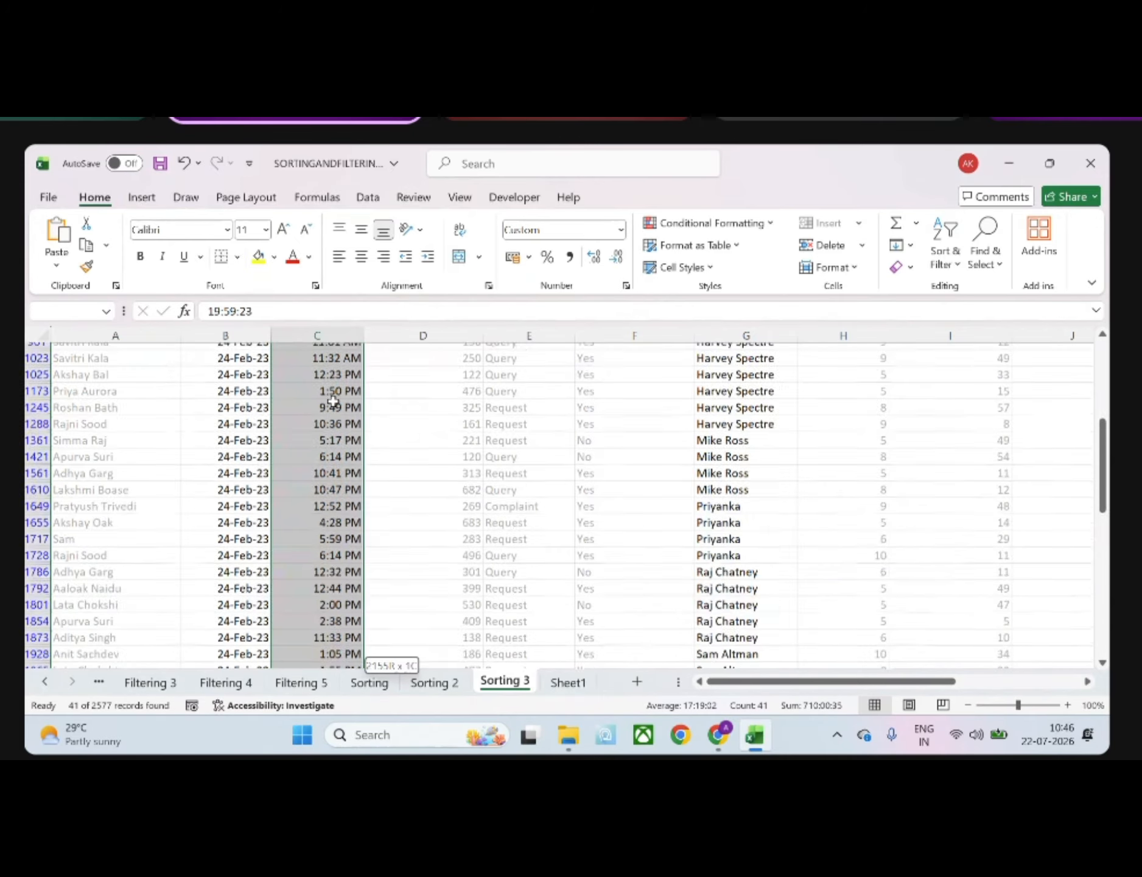
{"action": "left_click", "coordinate": [946, 255]}
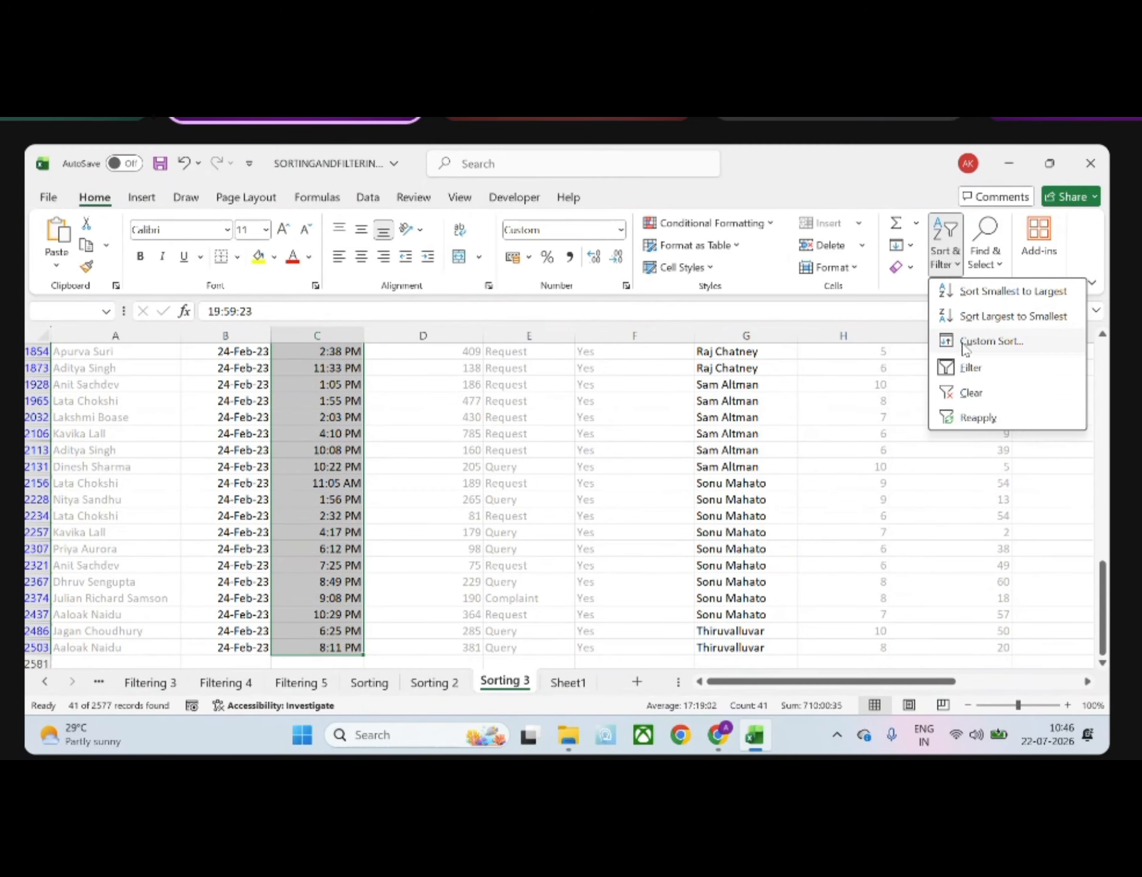
{"action": "left_click", "coordinate": [980, 340]}
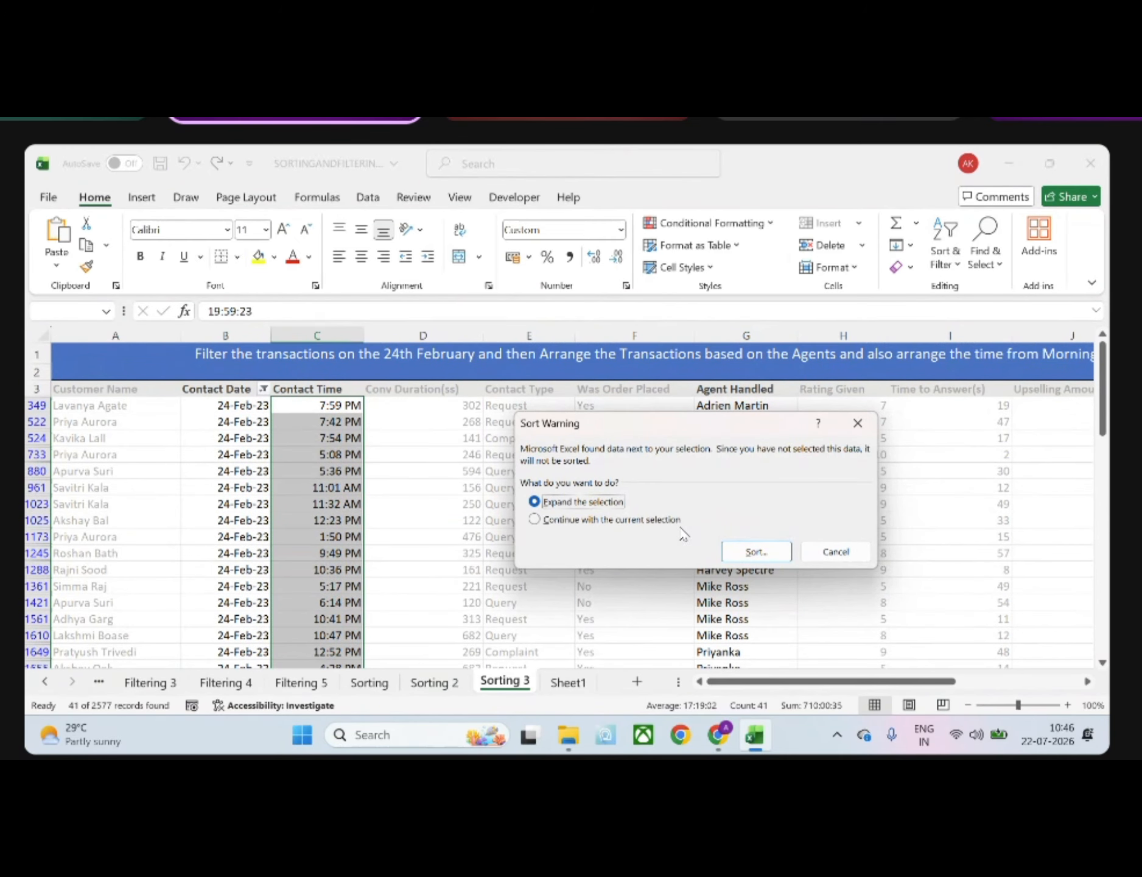
{"action": "left_click", "coordinate": [747, 554]}
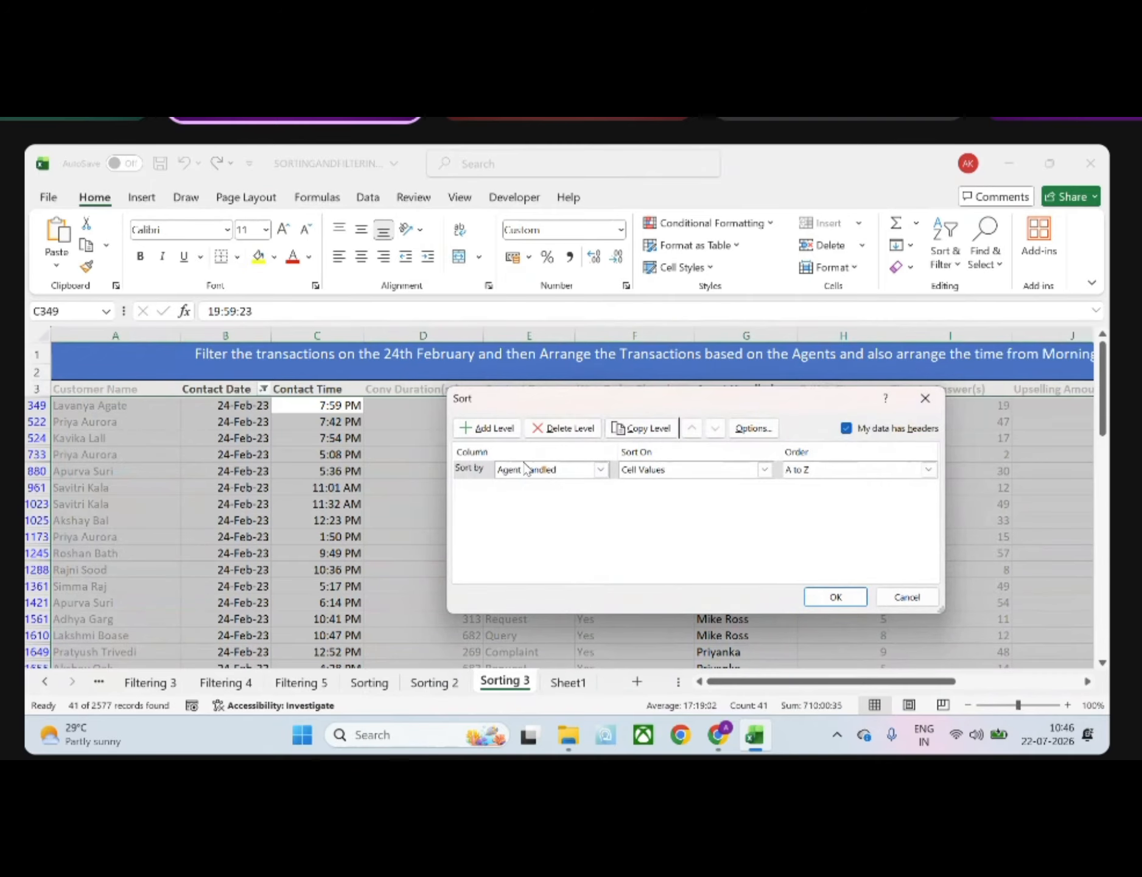
{"action": "left_click", "coordinate": [504, 429]}
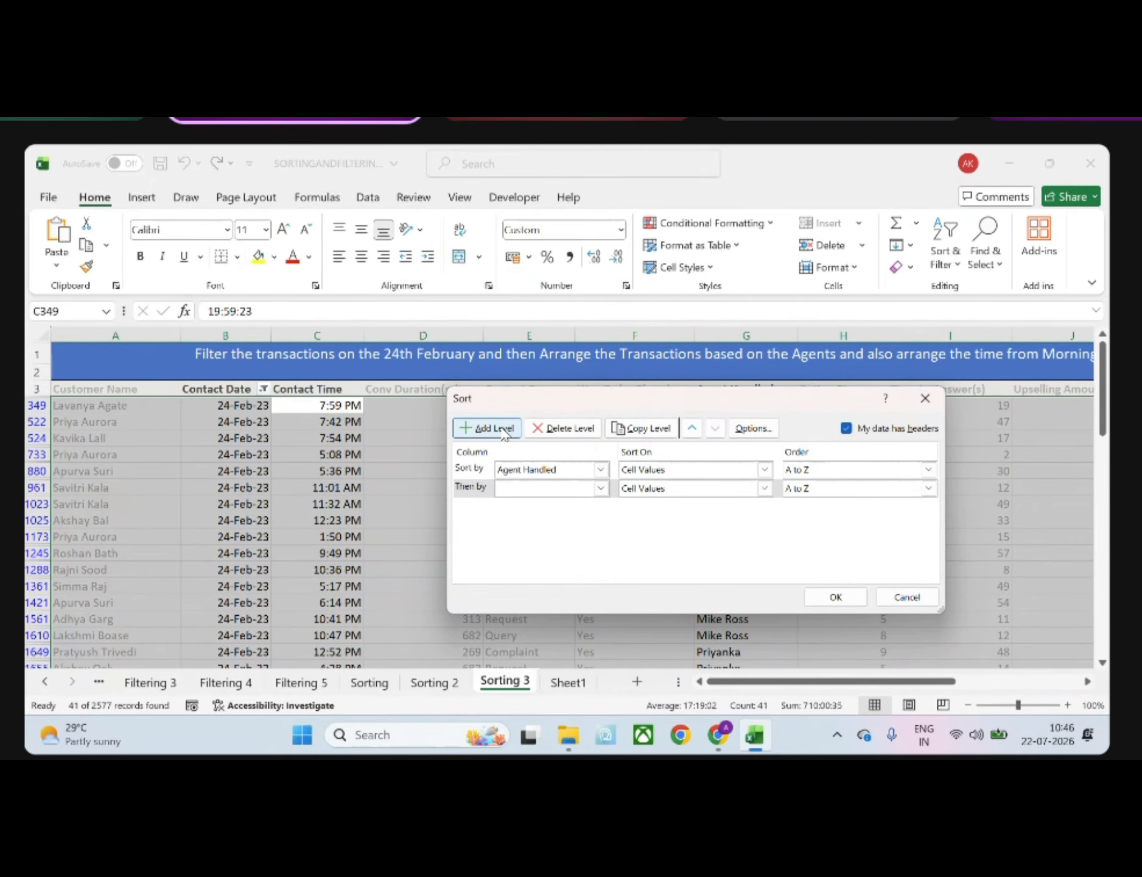
{"action": "left_click", "coordinate": [601, 488]}
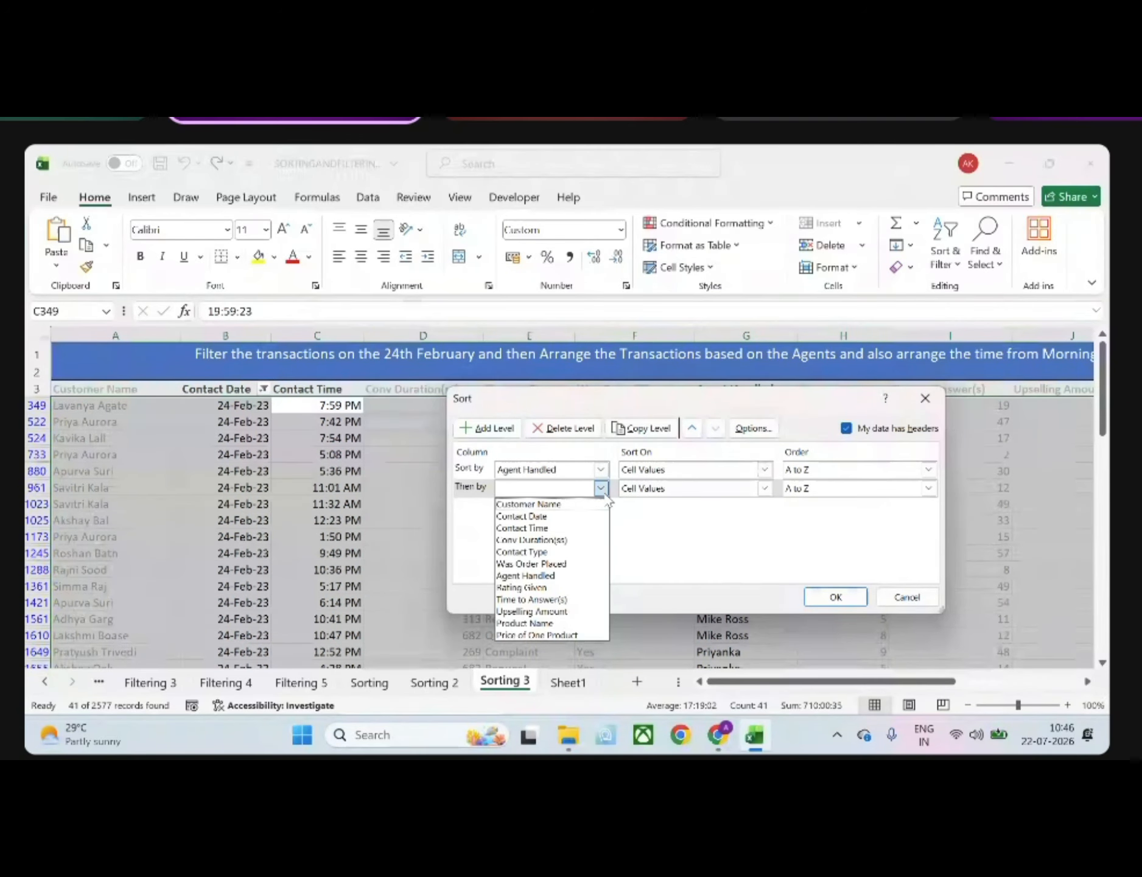
{"action": "left_click", "coordinate": [545, 528]}
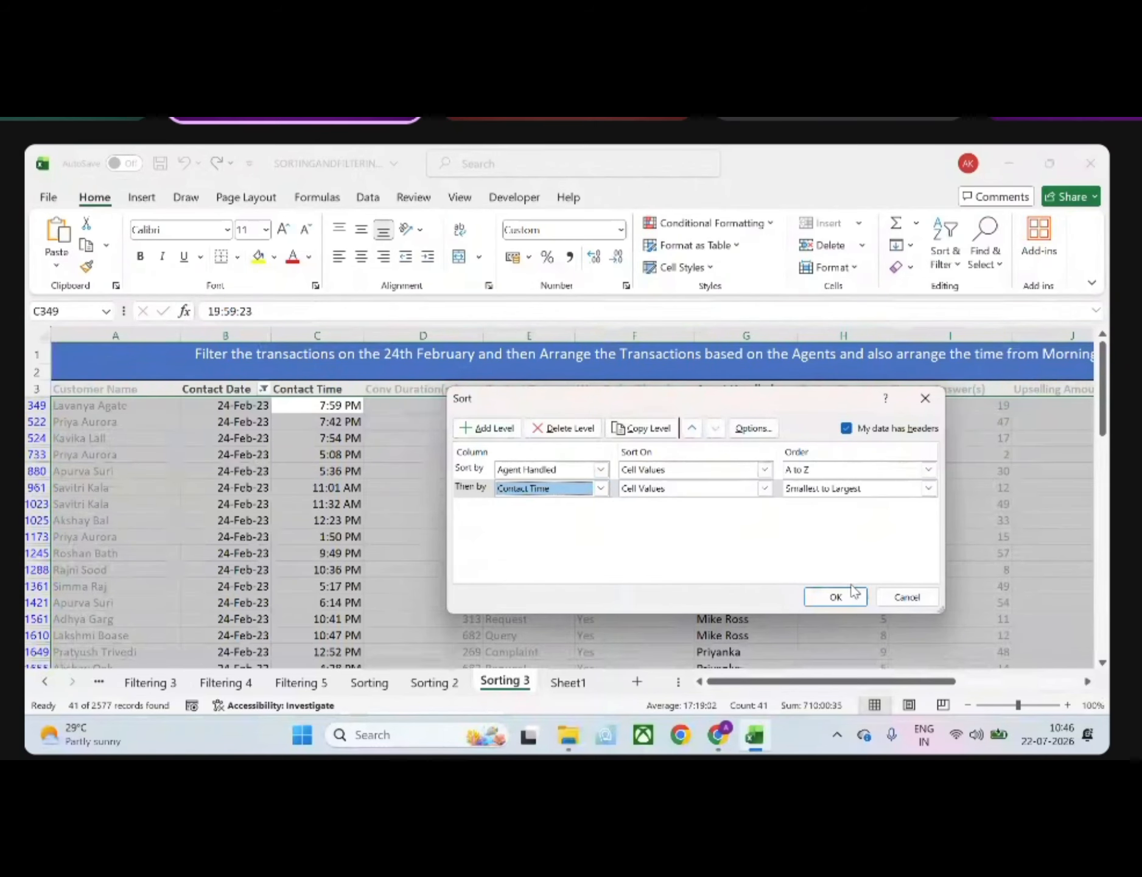
{"action": "left_click", "coordinate": [836, 597]}
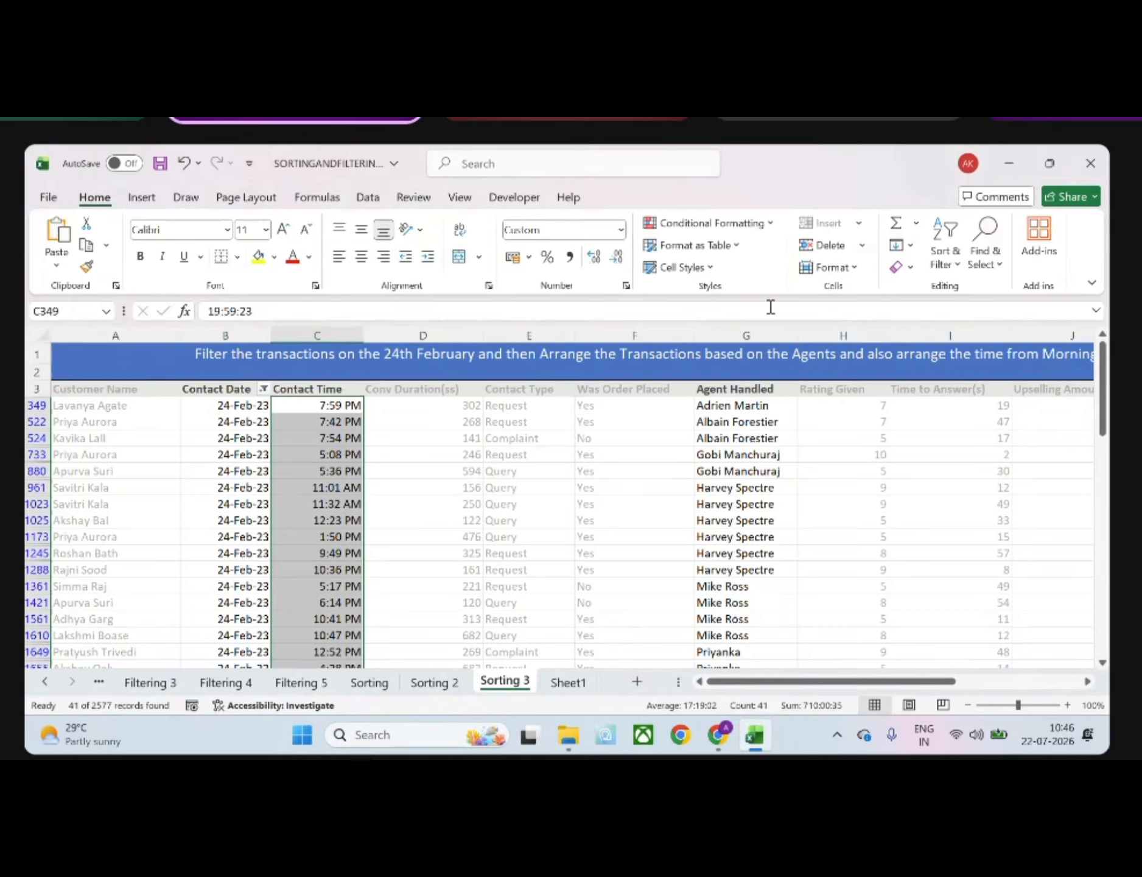
Change the custom sort's Contact Time level to largest to smallest, keeping Agent Handled A to Z as the first level
{"action": "left_click", "coordinate": [960, 266]}
{"action": "left_click", "coordinate": [977, 341]}
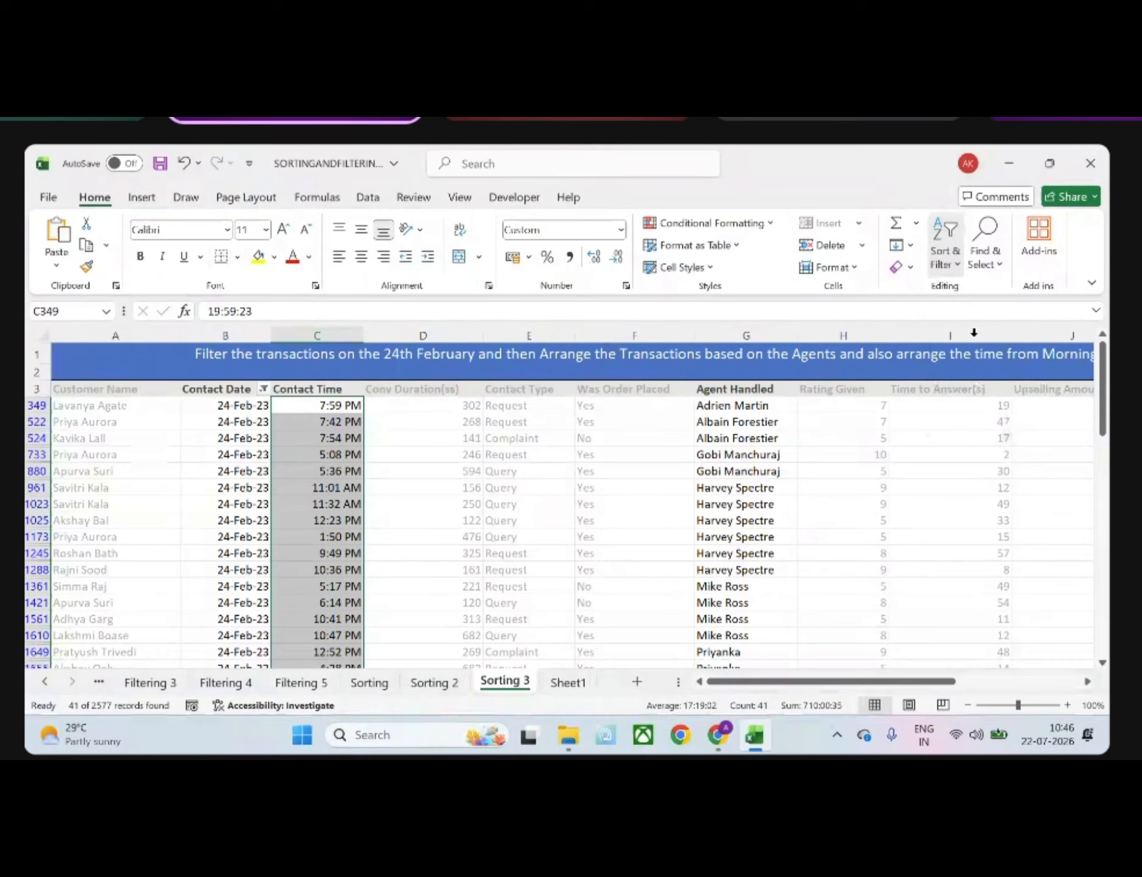
{"action": "left_click", "coordinate": [756, 551]}
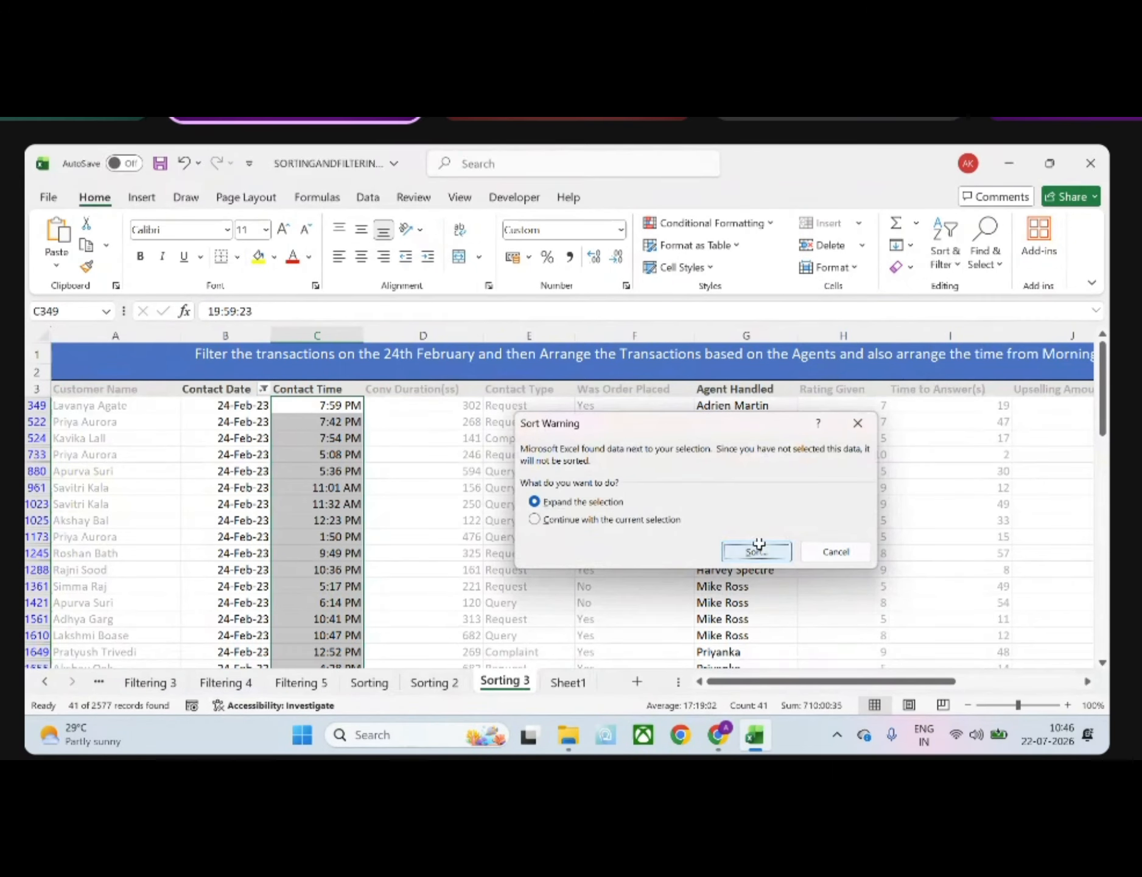
{"action": "left_click", "coordinate": [929, 487]}
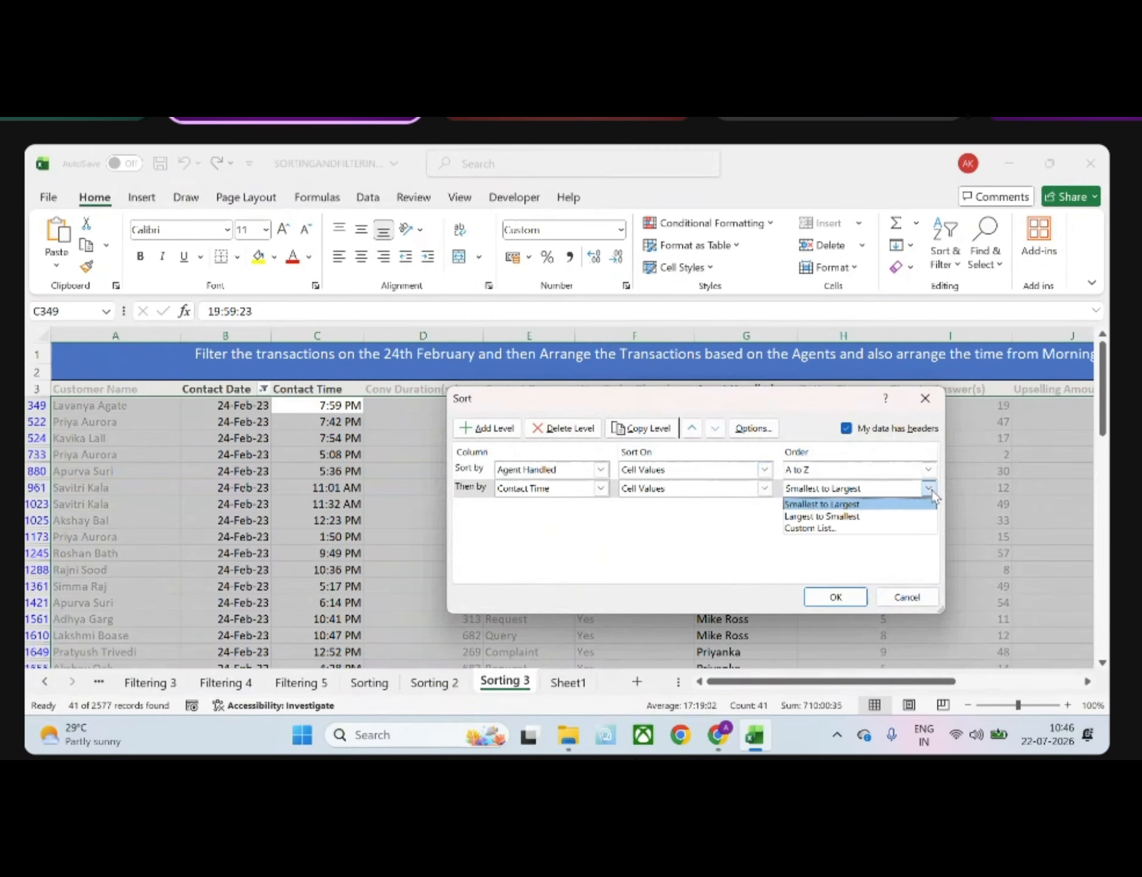
{"action": "left_click", "coordinate": [870, 519]}
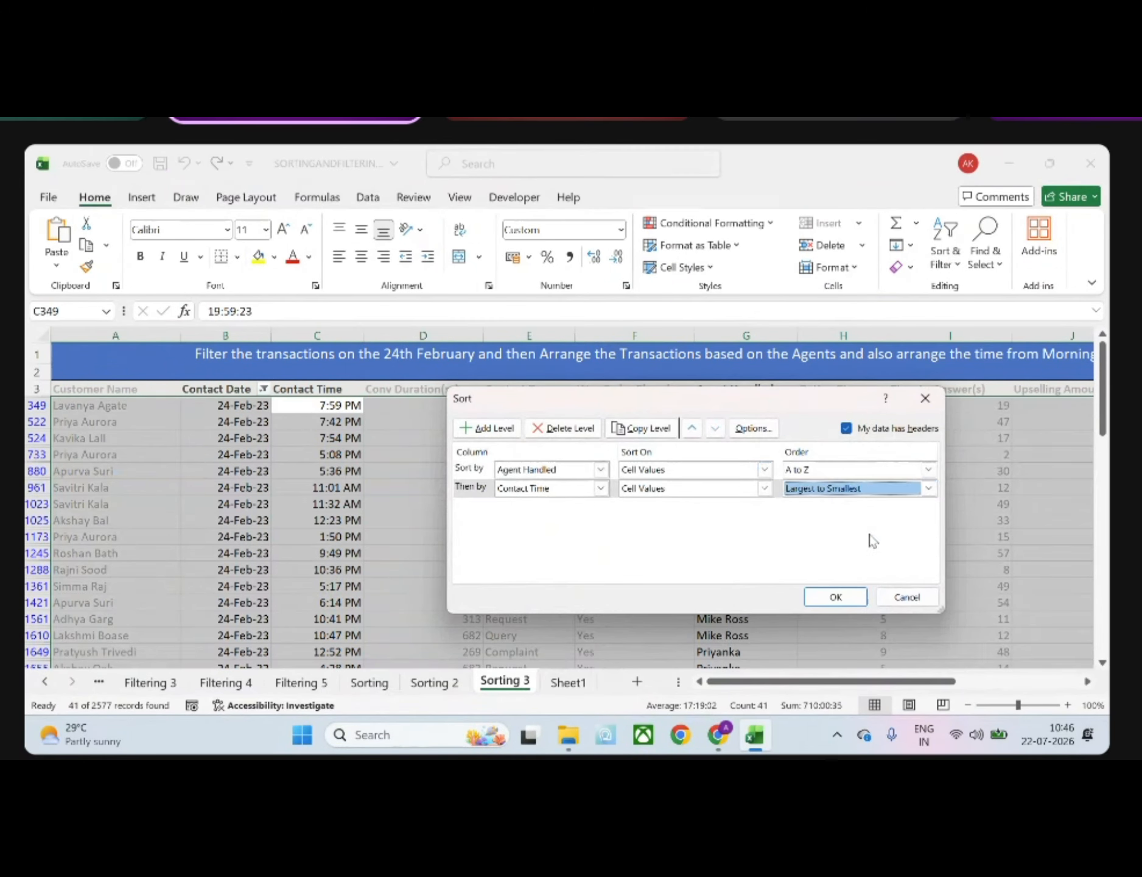
{"action": "left_click", "coordinate": [835, 597]}
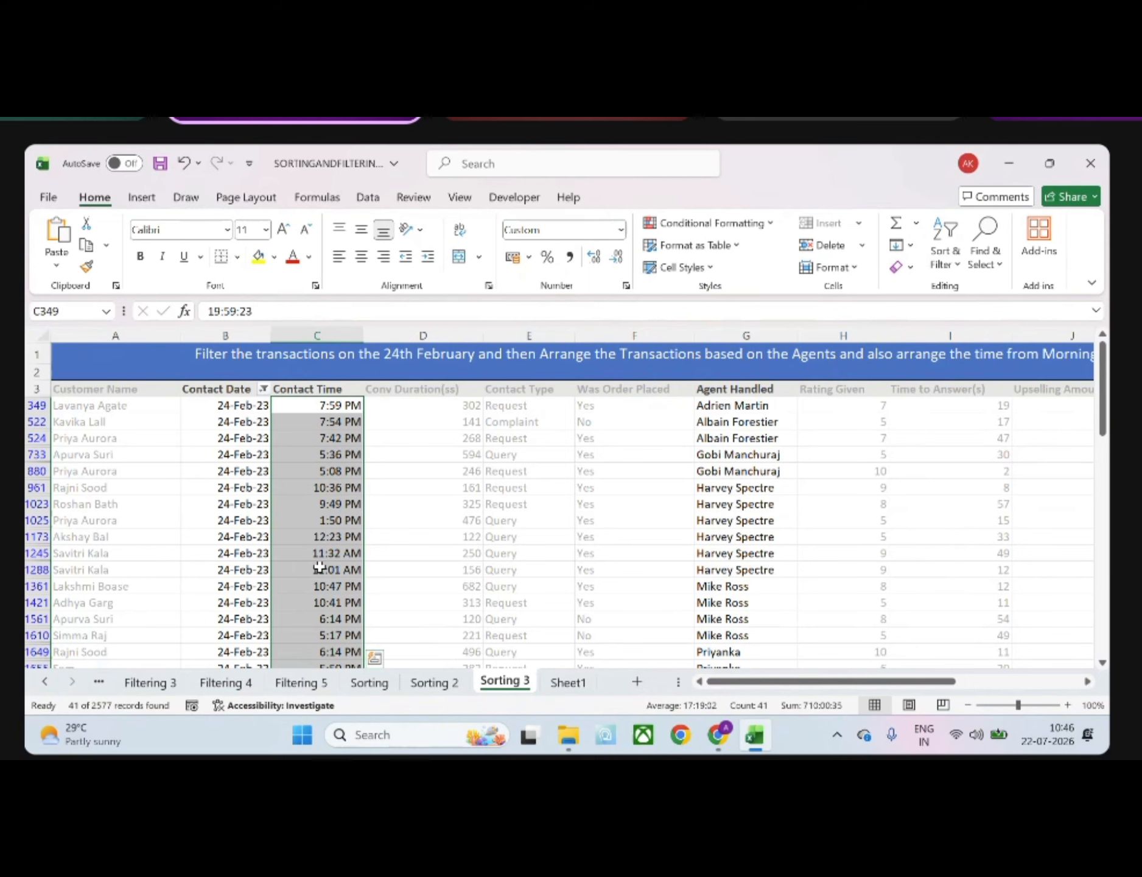
Undo the sorting and the 24 February filter so that all transactions are listed in their original order
{"action": "left_click", "coordinate": [319, 567]}
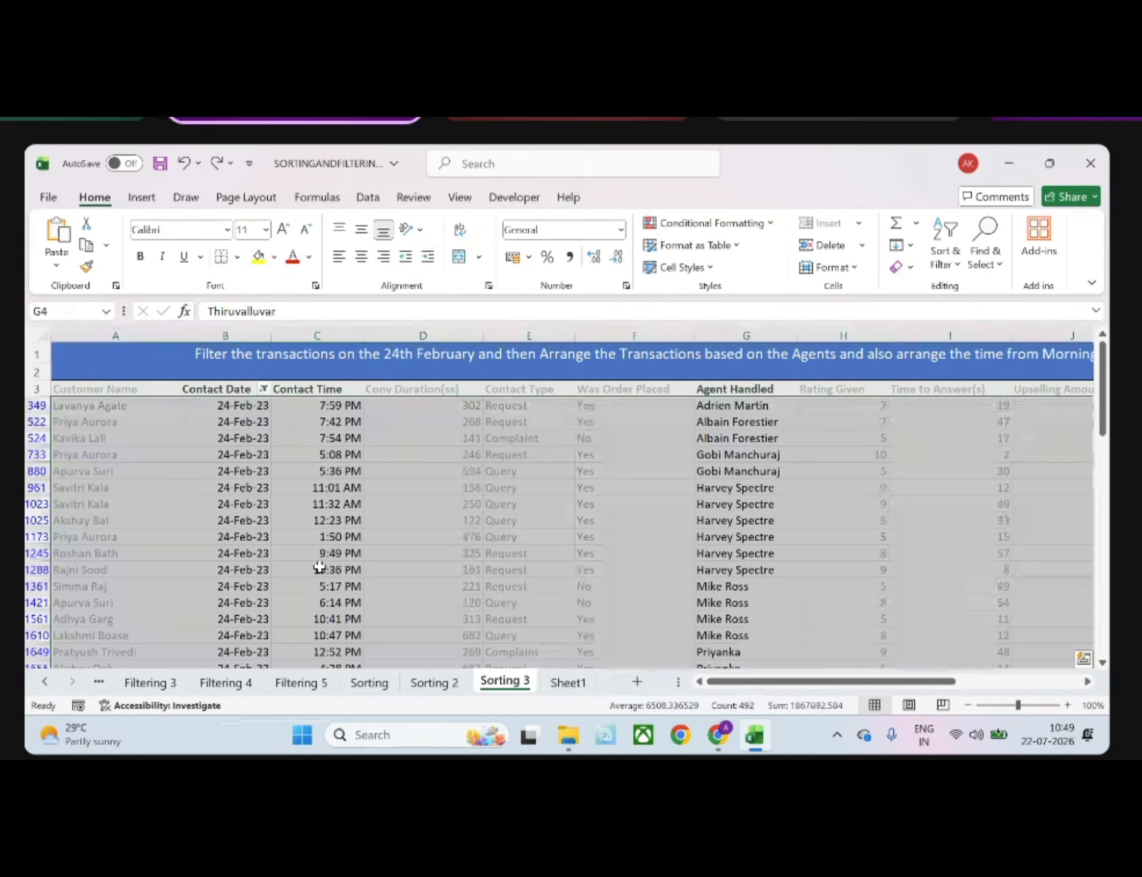
{"action": "key", "text": "ctrl+z"}
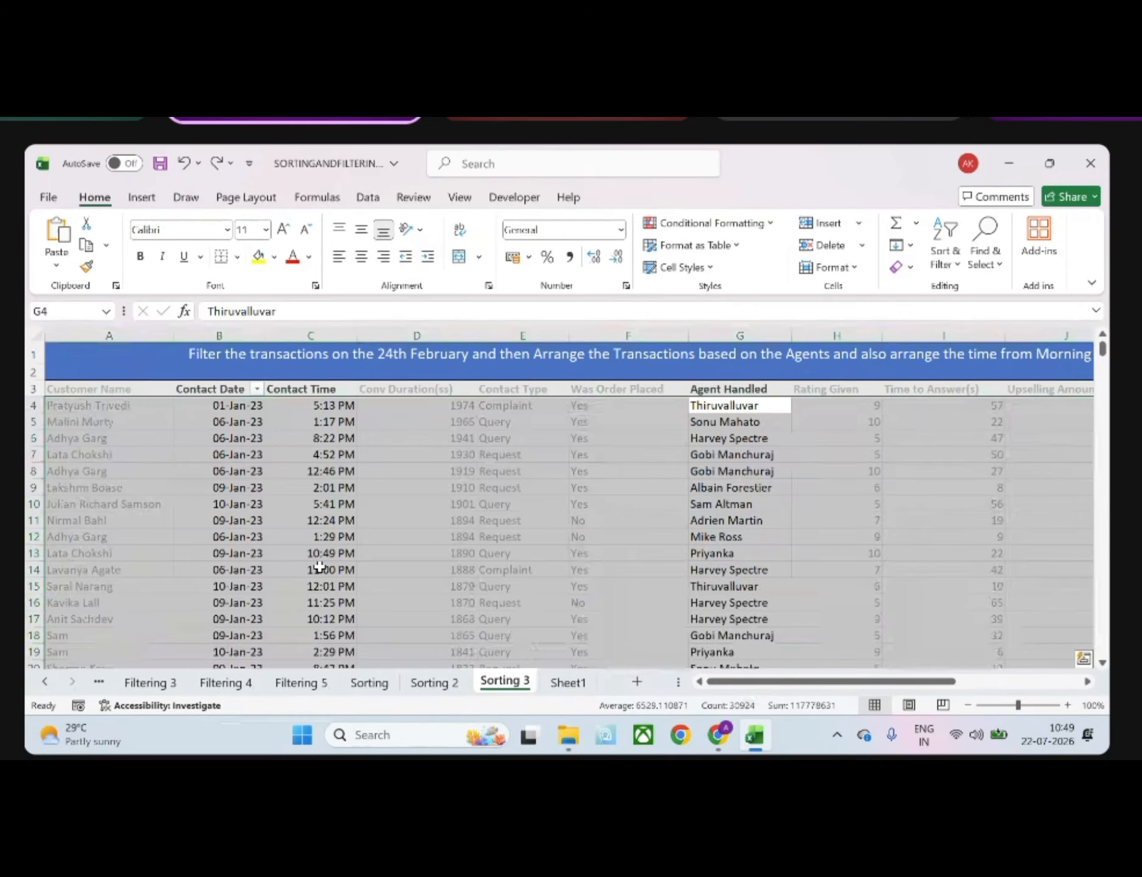
{"action": "left_click", "coordinate": [319, 567]}
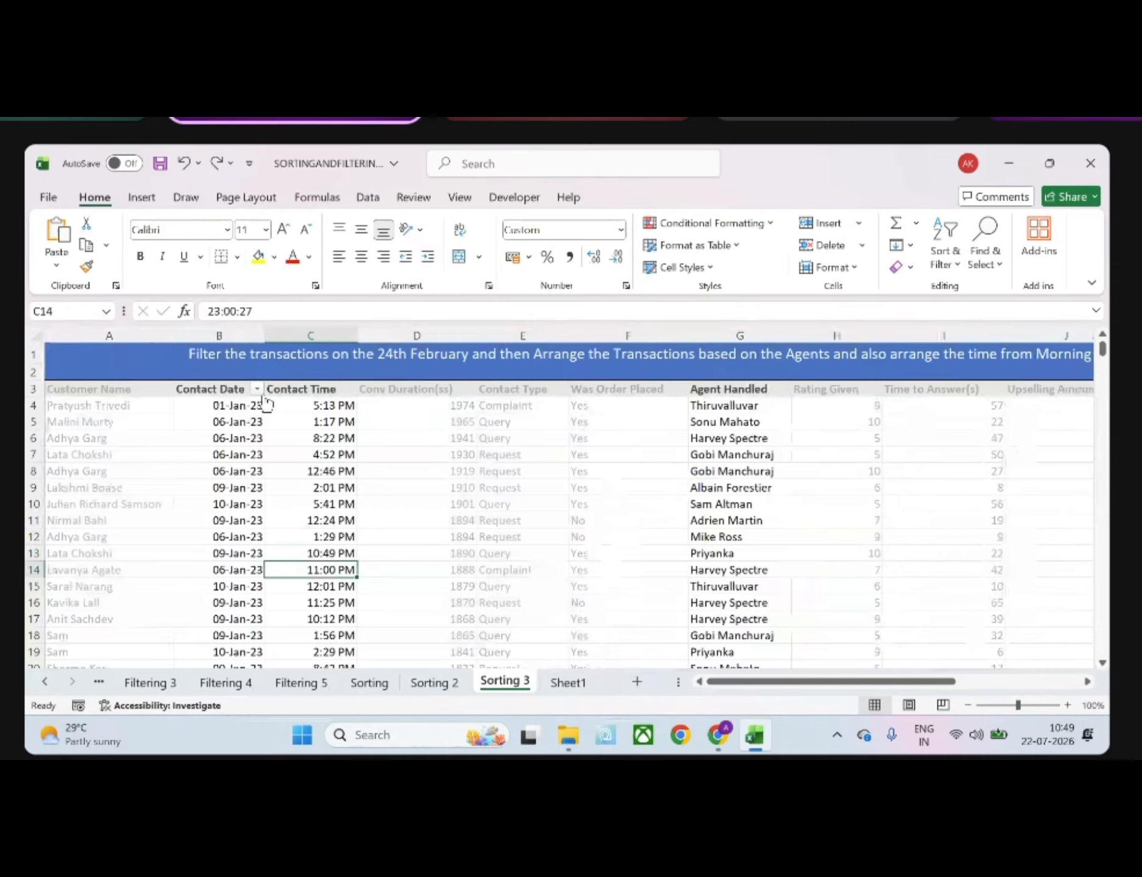
Filter the Contact Date column to show only the transactions of 24 February 2023
{"action": "left_click", "coordinate": [257, 389]}
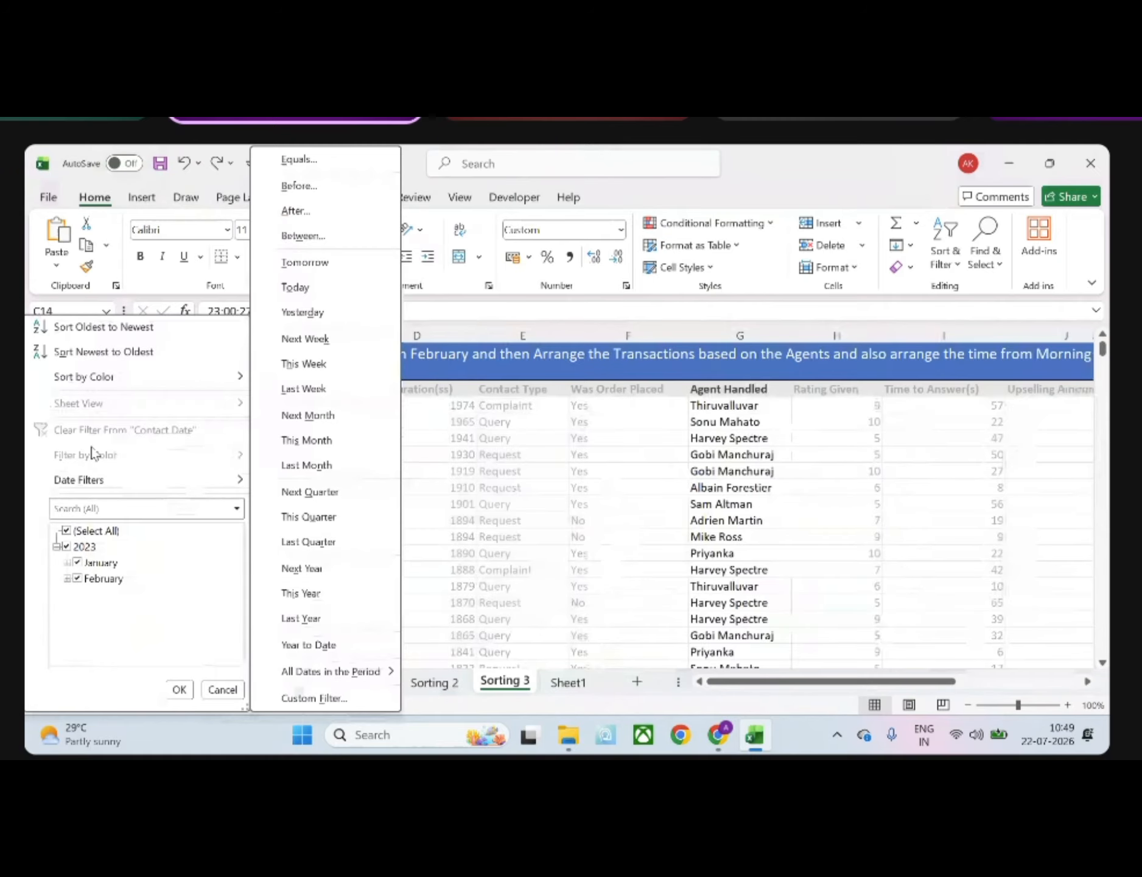
{"action": "left_click", "coordinate": [67, 530]}
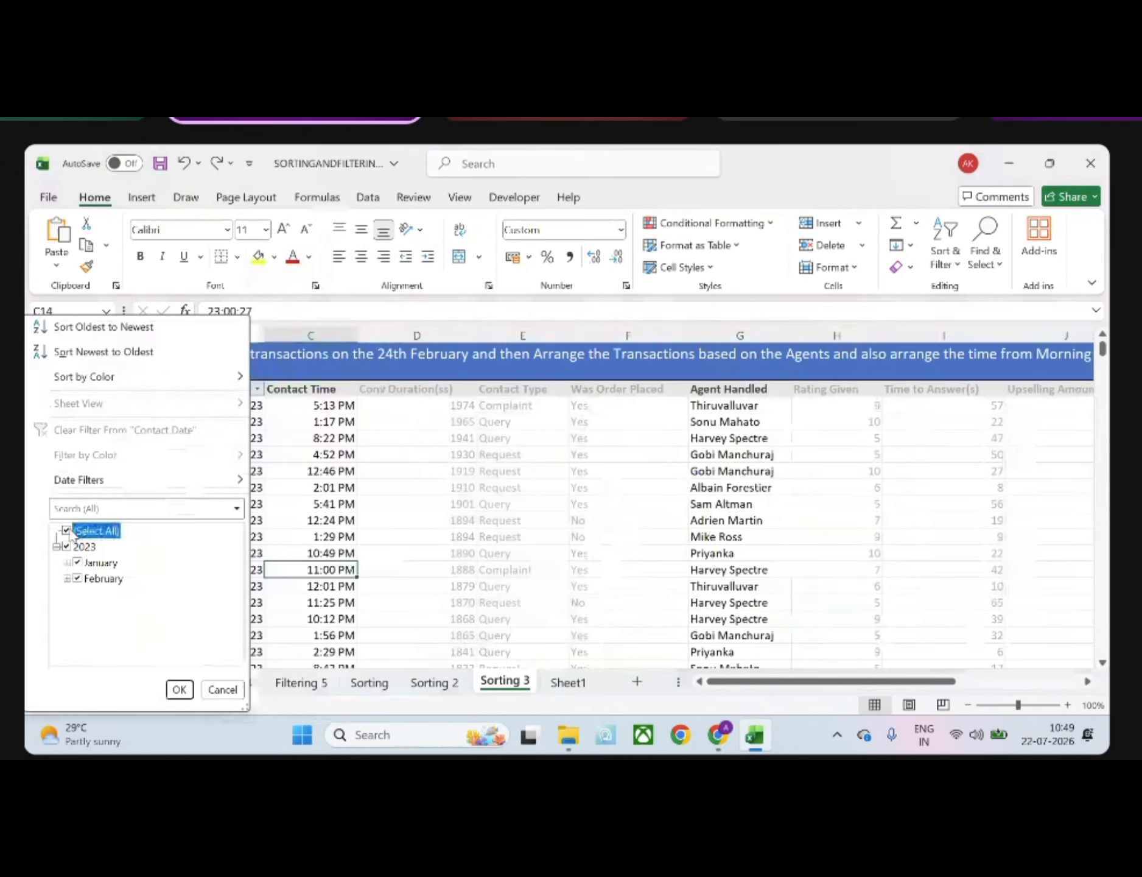
{"action": "left_click", "coordinate": [67, 578]}
{"action": "scroll", "coordinate": [86, 593], "scroll_direction": "down", "scroll_amount": 6}
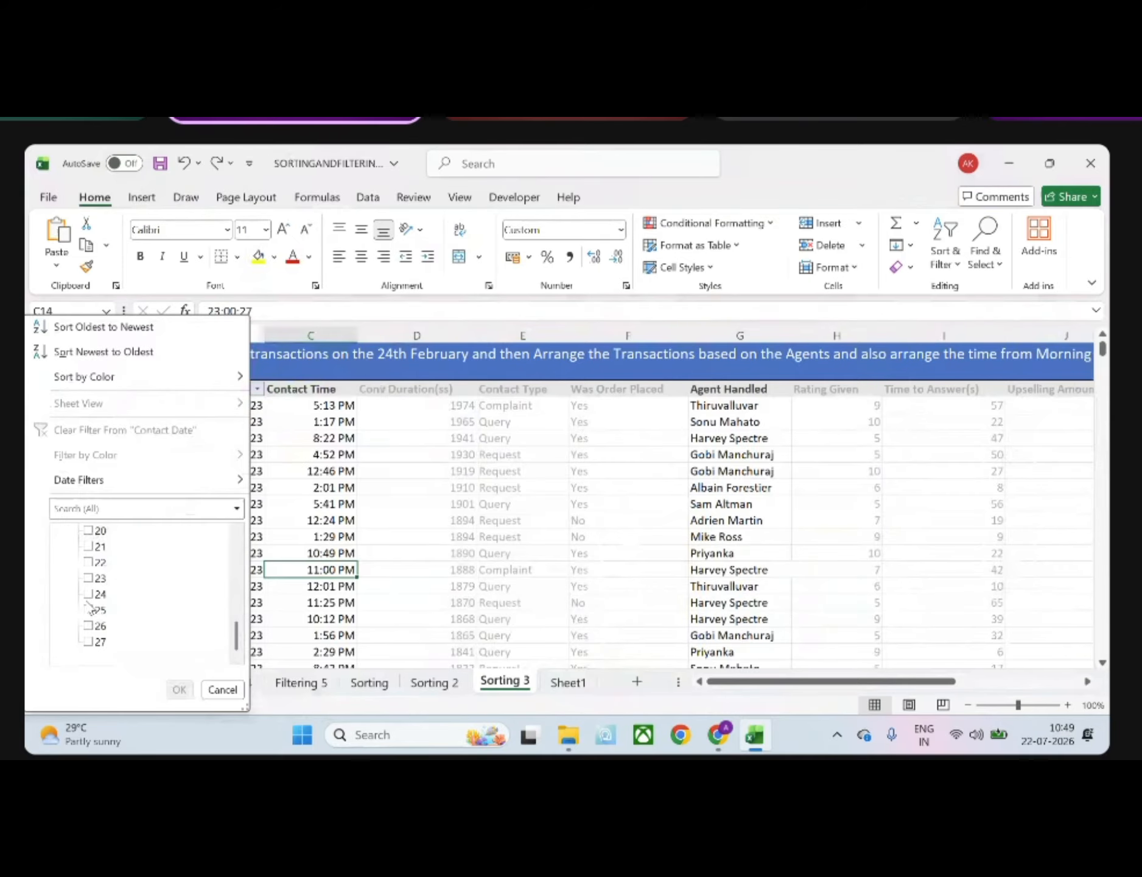
{"action": "left_click", "coordinate": [90, 594]}
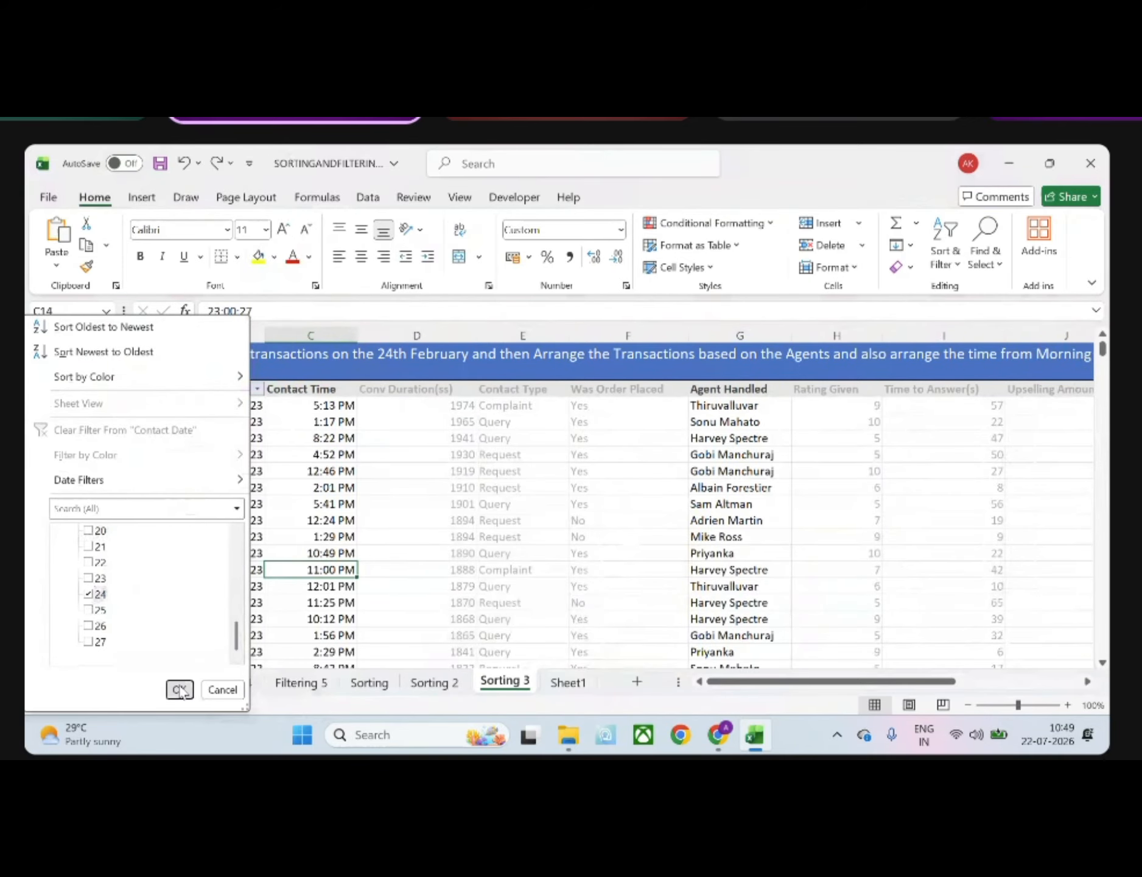
{"action": "left_click", "coordinate": [180, 689]}
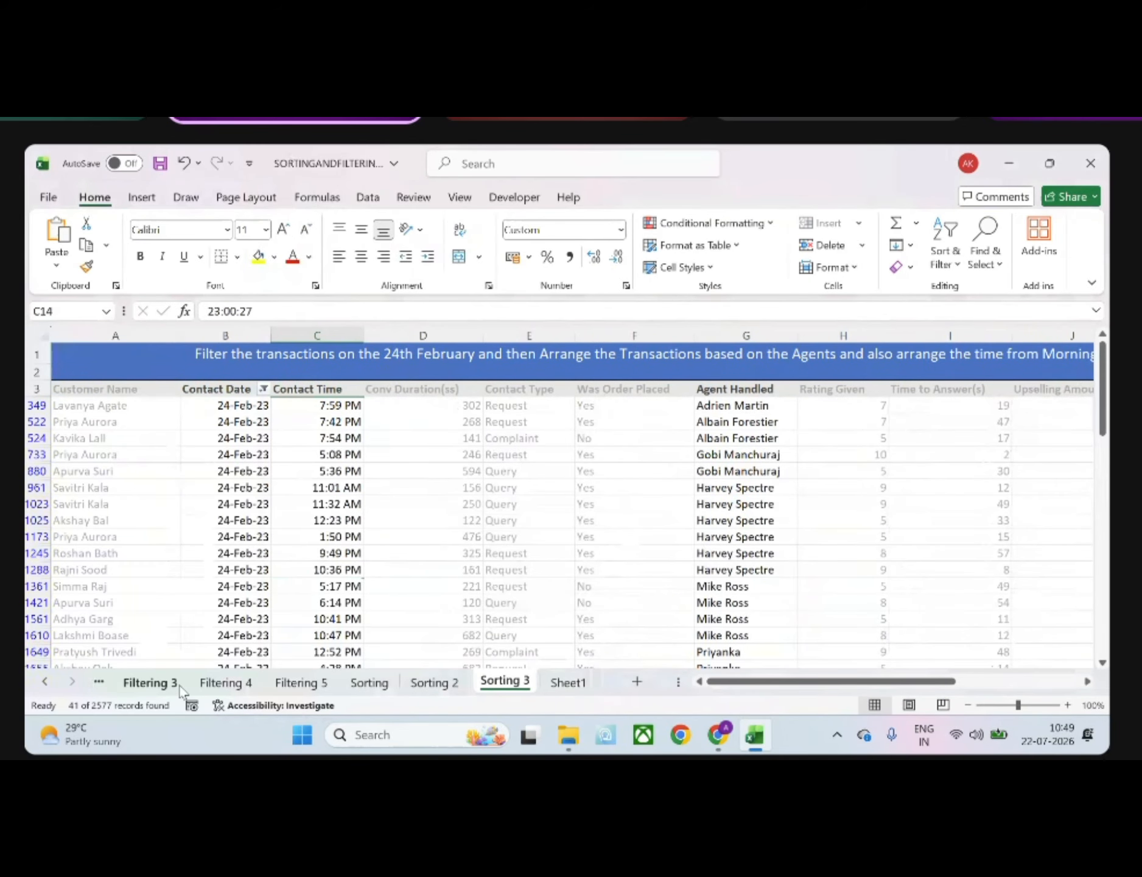
Sort the filtered transactions by Agent Handled from A to Z, expanding the selection to the adjacent columns
{"action": "left_click", "coordinate": [741, 385]}
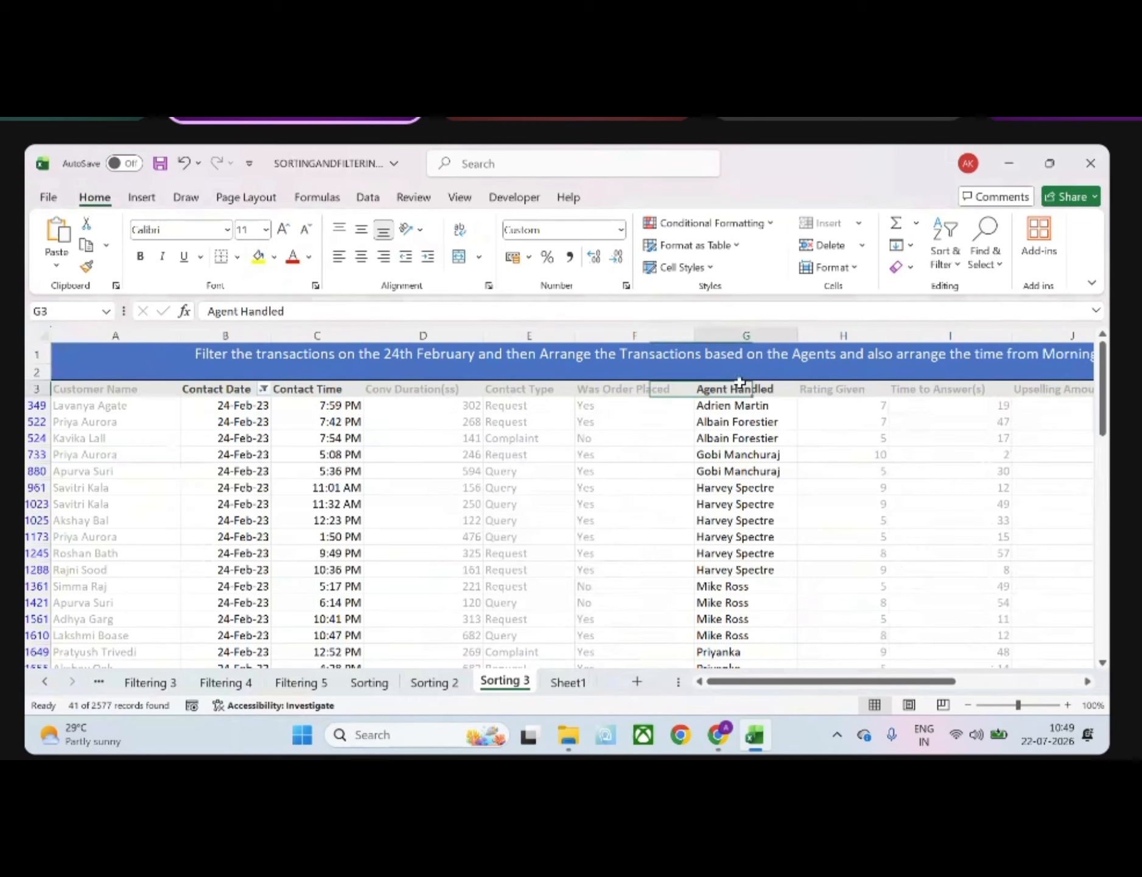
{"action": "key", "text": "ctrl+shift+Down"}
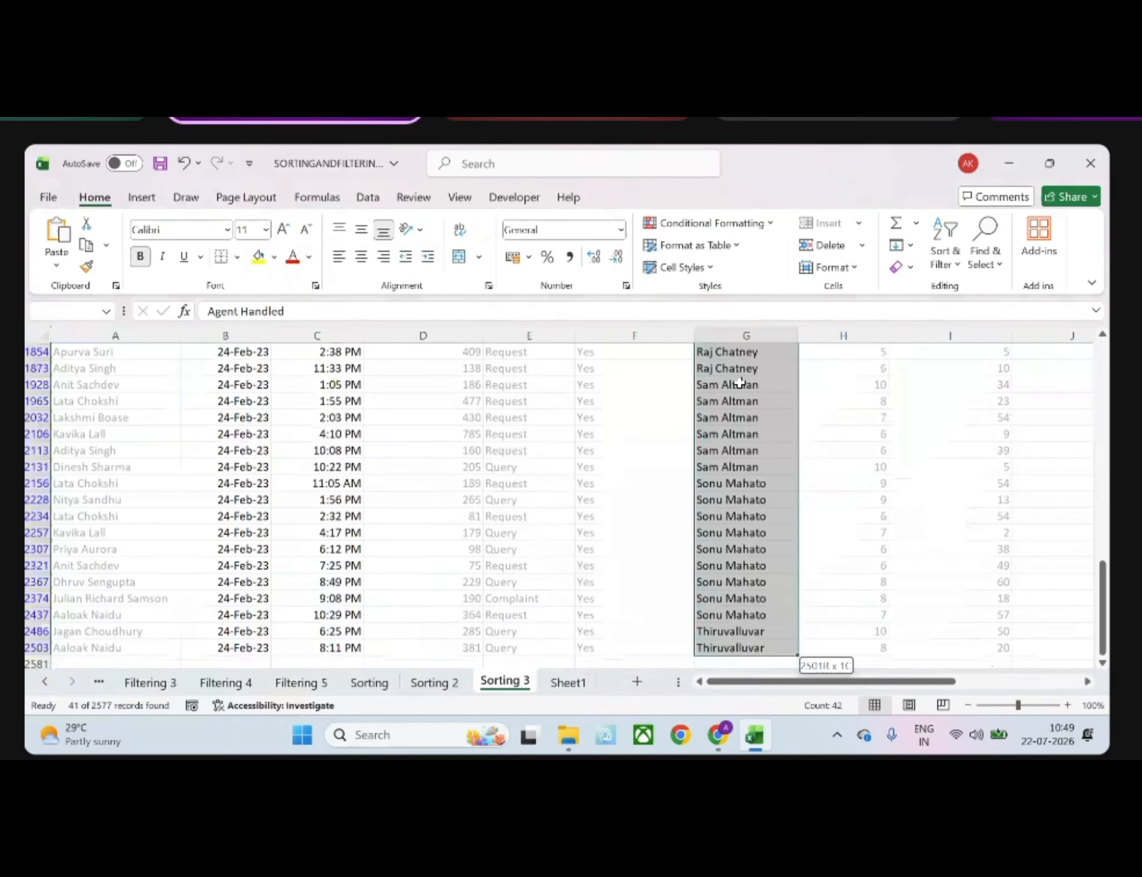
{"action": "left_click", "coordinate": [948, 262]}
{"action": "left_click", "coordinate": [961, 298]}
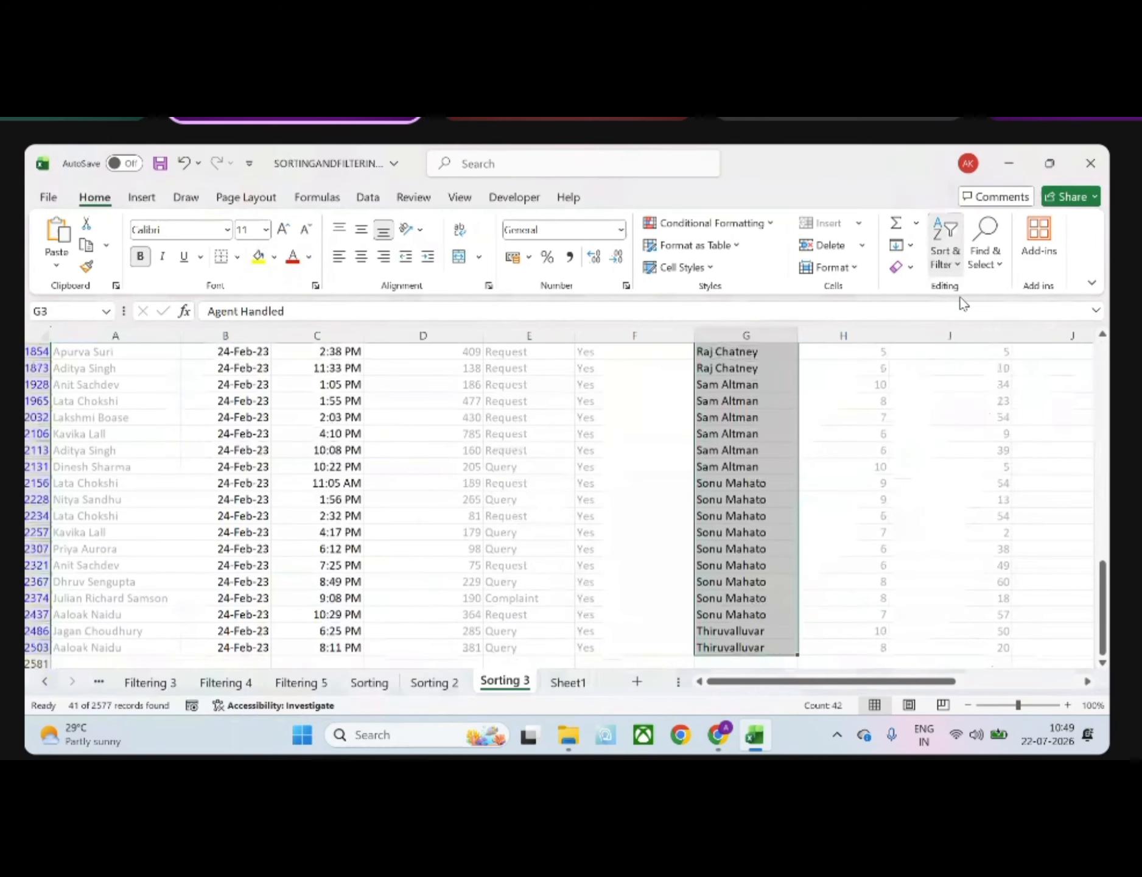
{"action": "left_click", "coordinate": [753, 551]}
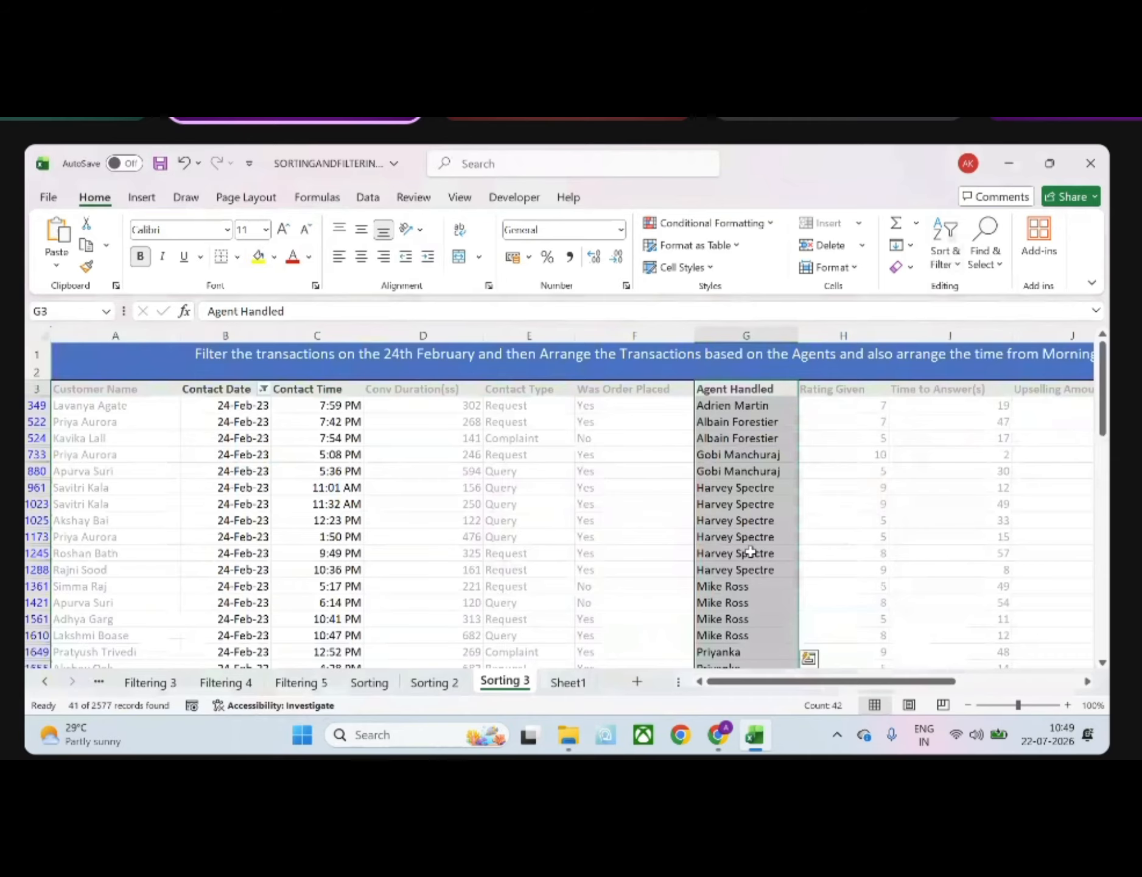
{"action": "scroll", "coordinate": [751, 551], "scroll_direction": "down", "scroll_amount": 15}
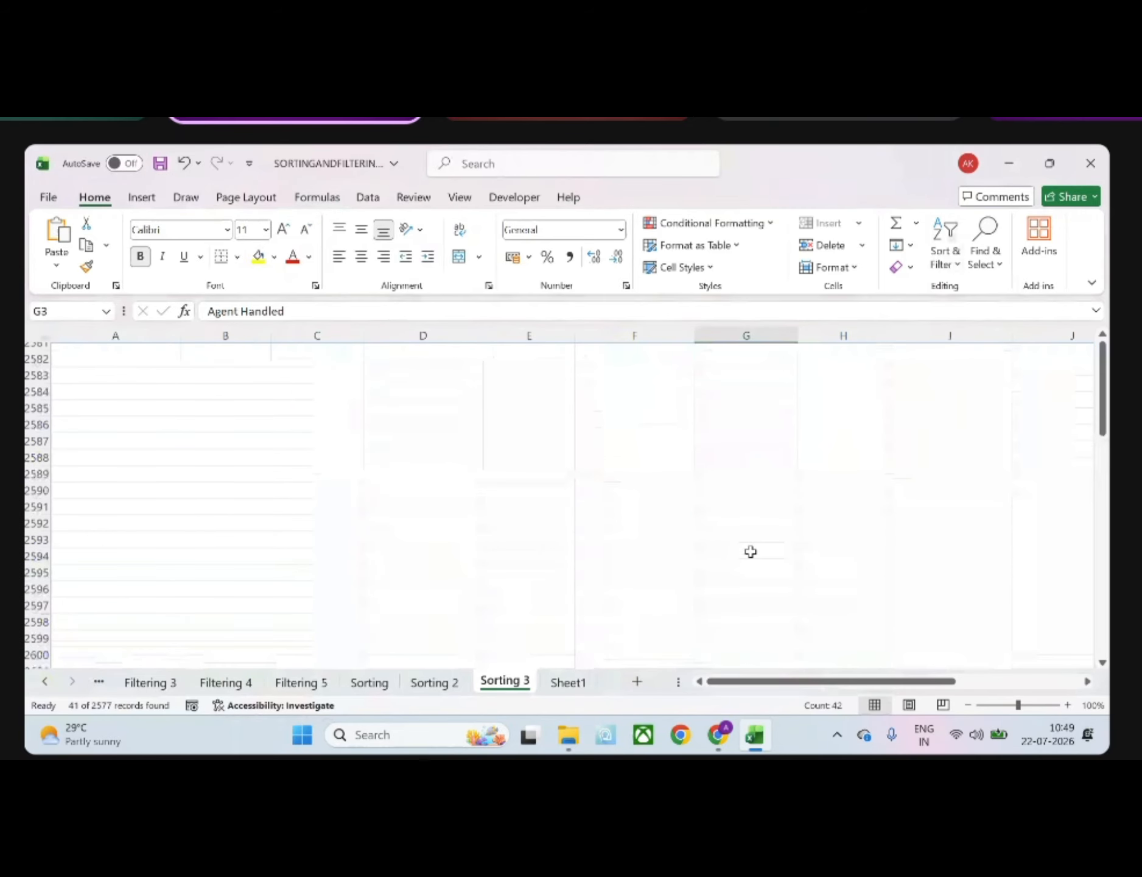
{"action": "scroll", "coordinate": [750, 551], "scroll_direction": "up", "scroll_amount": 15}
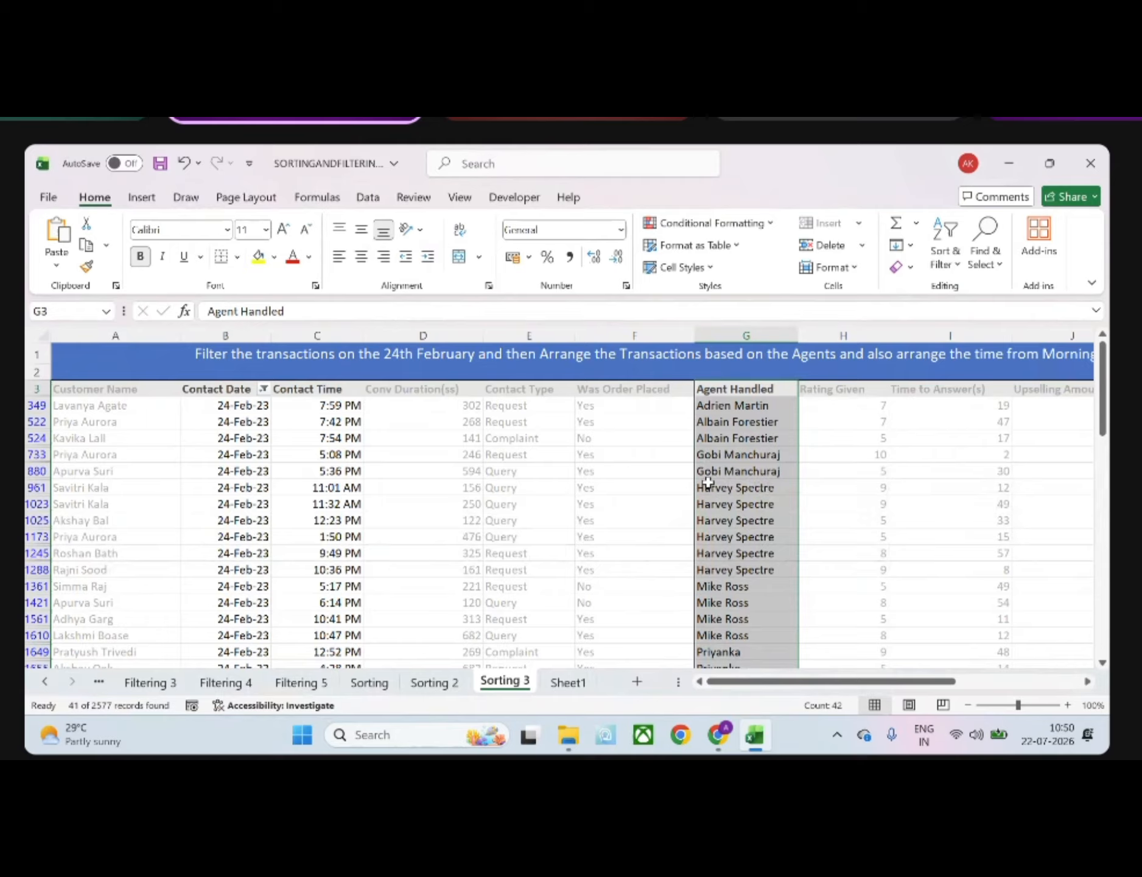
Examine the block of rows handled by one agent and read the rest of the task heading about arranging the times
{"action": "left_click_drag", "start_coordinate": [708, 487], "coordinate": [722, 571]}
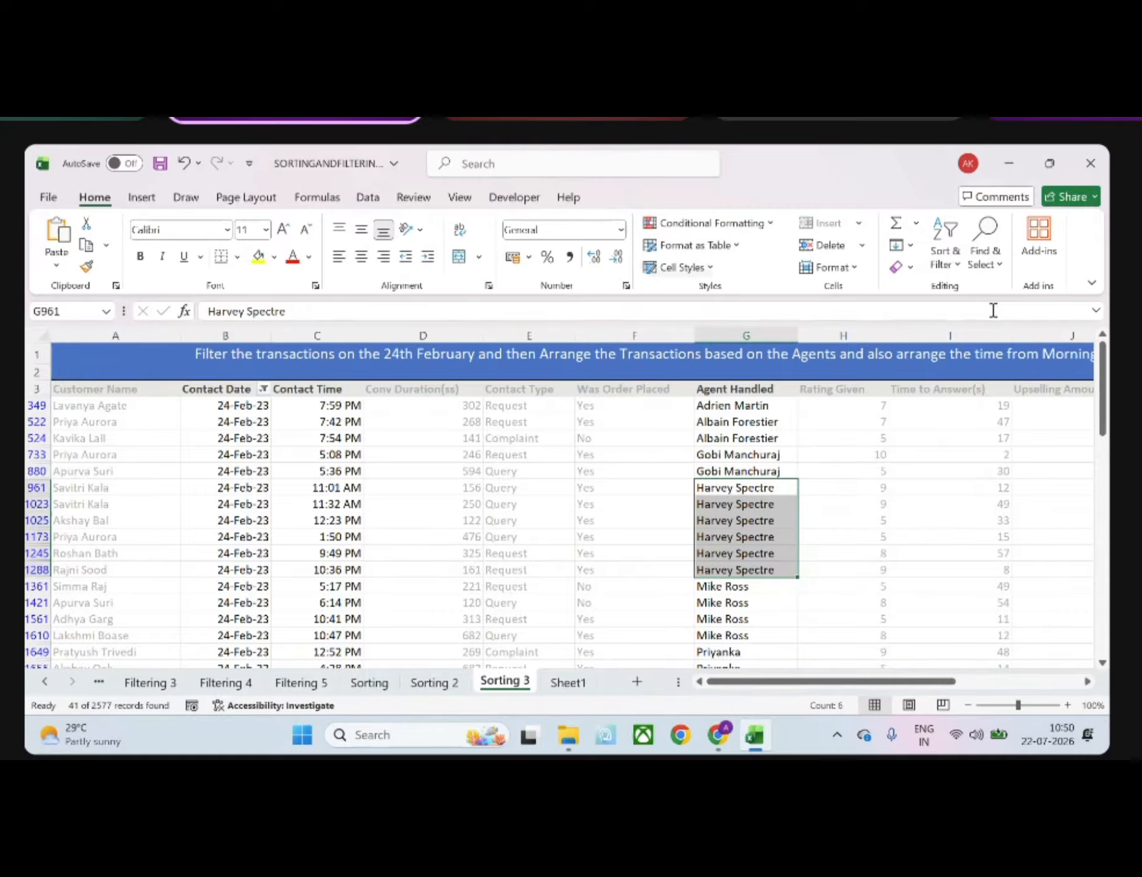
{"action": "scroll", "coordinate": [951, 364], "scroll_direction": "right", "scroll_amount": 2}
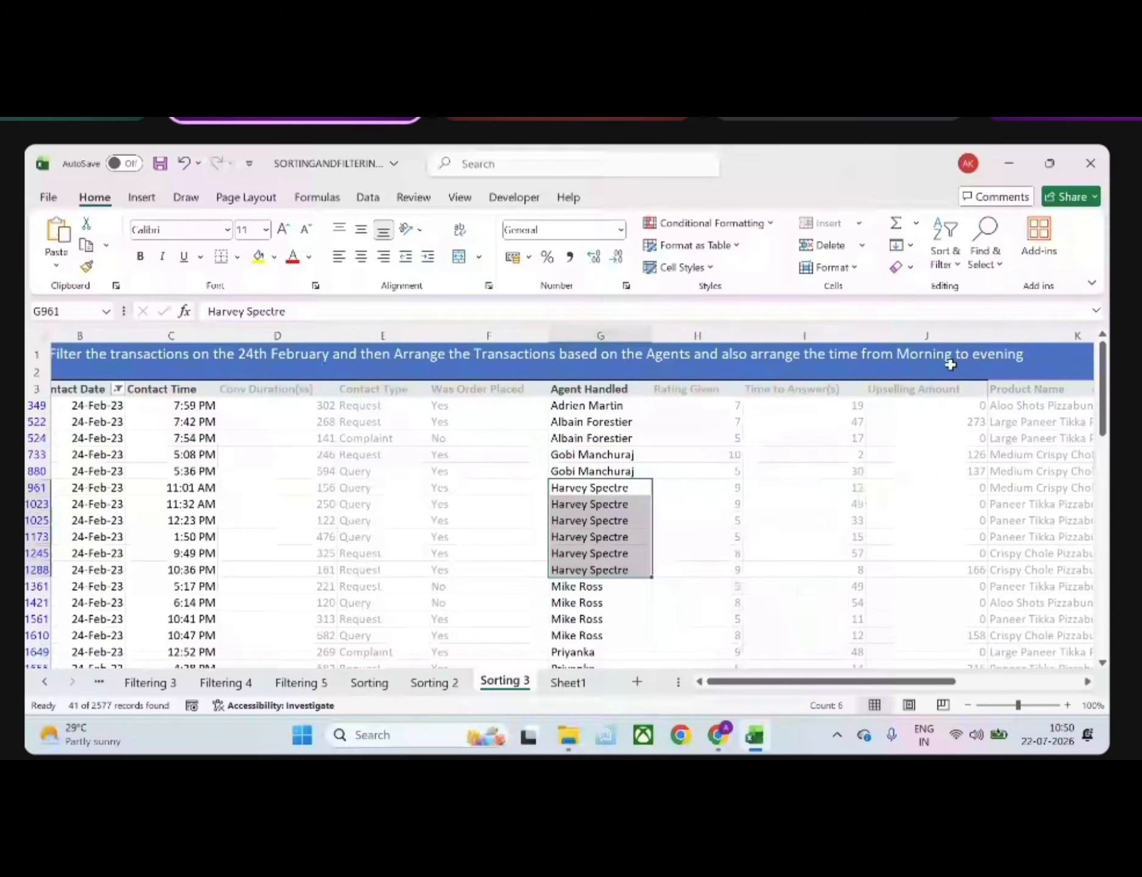
{"action": "scroll", "coordinate": [950, 364], "scroll_direction": "left", "scroll_amount": 2}
{"action": "scroll", "coordinate": [950, 364], "scroll_direction": "left", "scroll_amount": 1}
Select the filtered Contact Time values and start a custom sort with the selection expanded to the neighbouring data
{"action": "left_click", "coordinate": [312, 390]}
{"action": "left_click", "coordinate": [318, 403]}
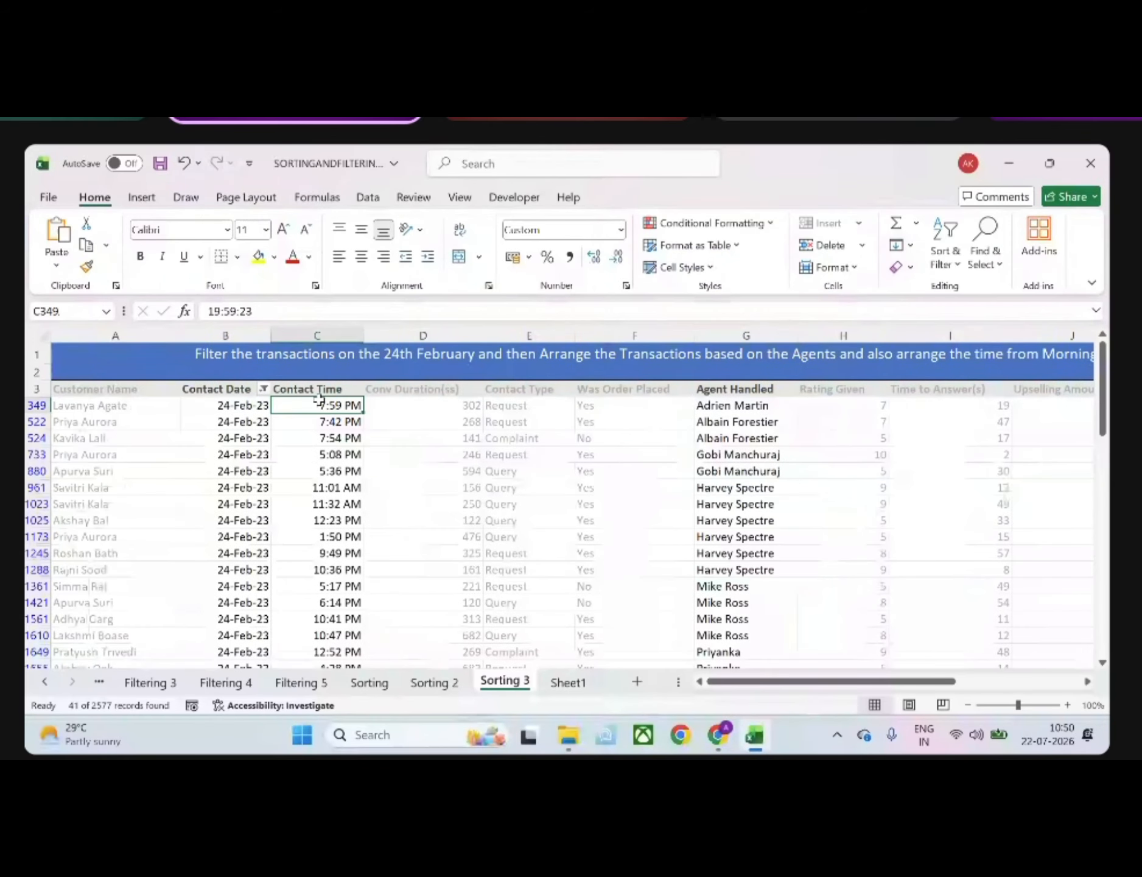
{"action": "key", "text": "shift+Left"}
{"action": "key", "text": "shift+Left"}
{"action": "left_click", "coordinate": [319, 401]}
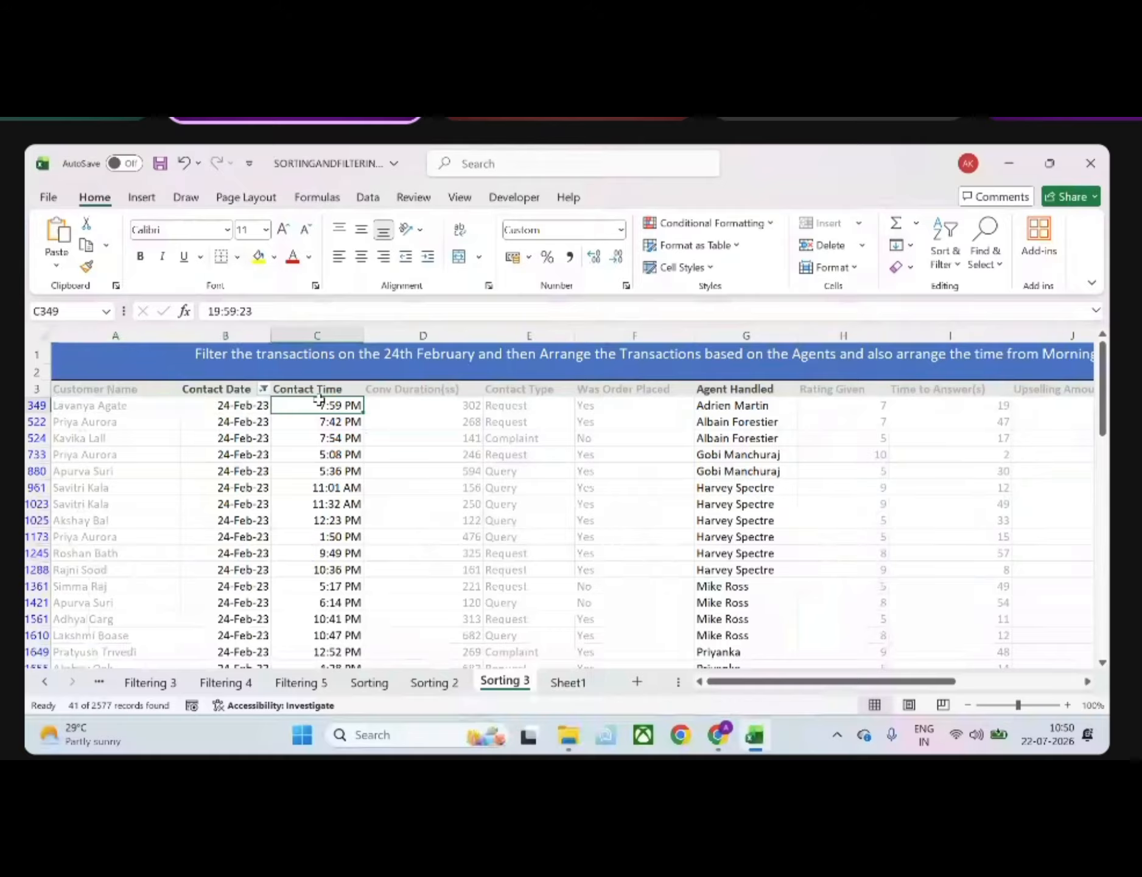
{"action": "key", "text": "shift+Left"}
{"action": "key", "text": "shift+Left"}
{"action": "left_click", "coordinate": [320, 402]}
{"action": "key", "text": "ctrl+shift+Down"}
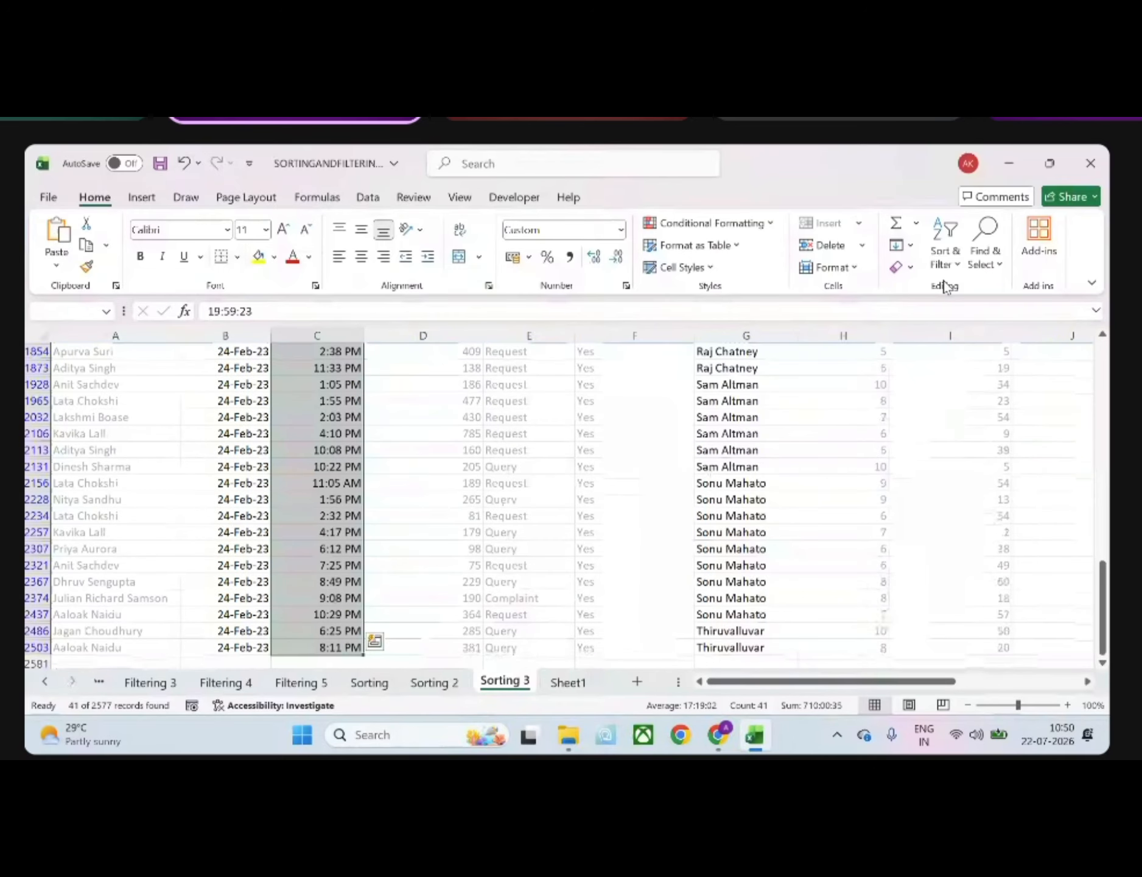
{"action": "left_click", "coordinate": [945, 259]}
{"action": "left_click", "coordinate": [992, 341]}
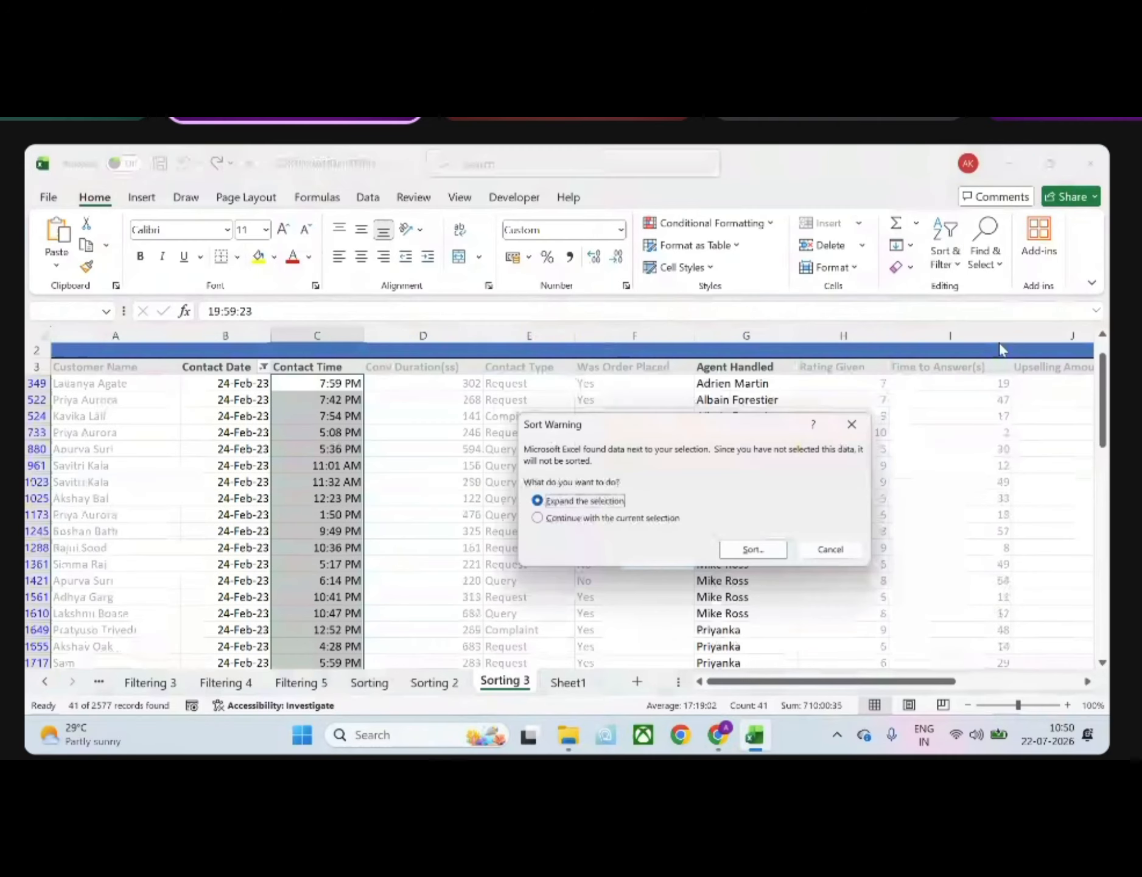
{"action": "left_click", "coordinate": [754, 552]}
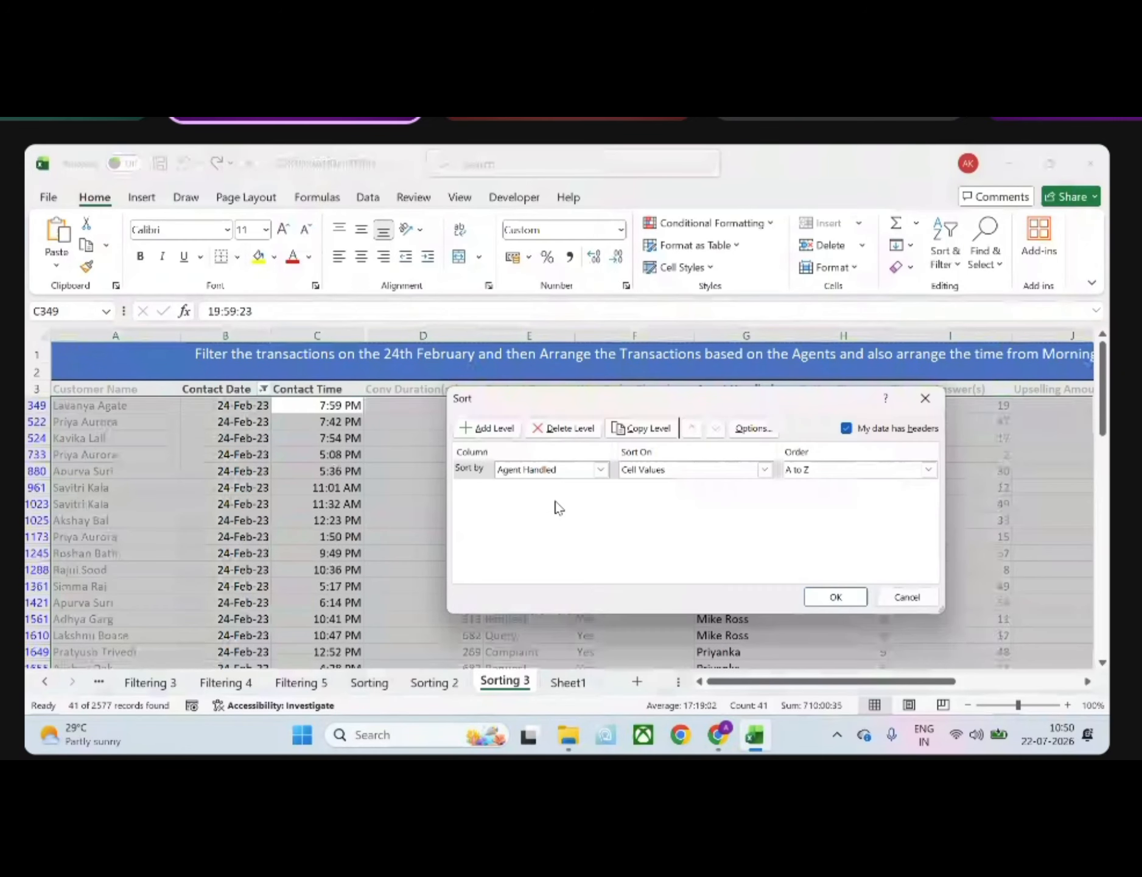
Add Contact Time, smallest to largest, as a second sort level under Agent Handled A to Z and apply the sort
{"action": "left_click", "coordinate": [481, 428]}
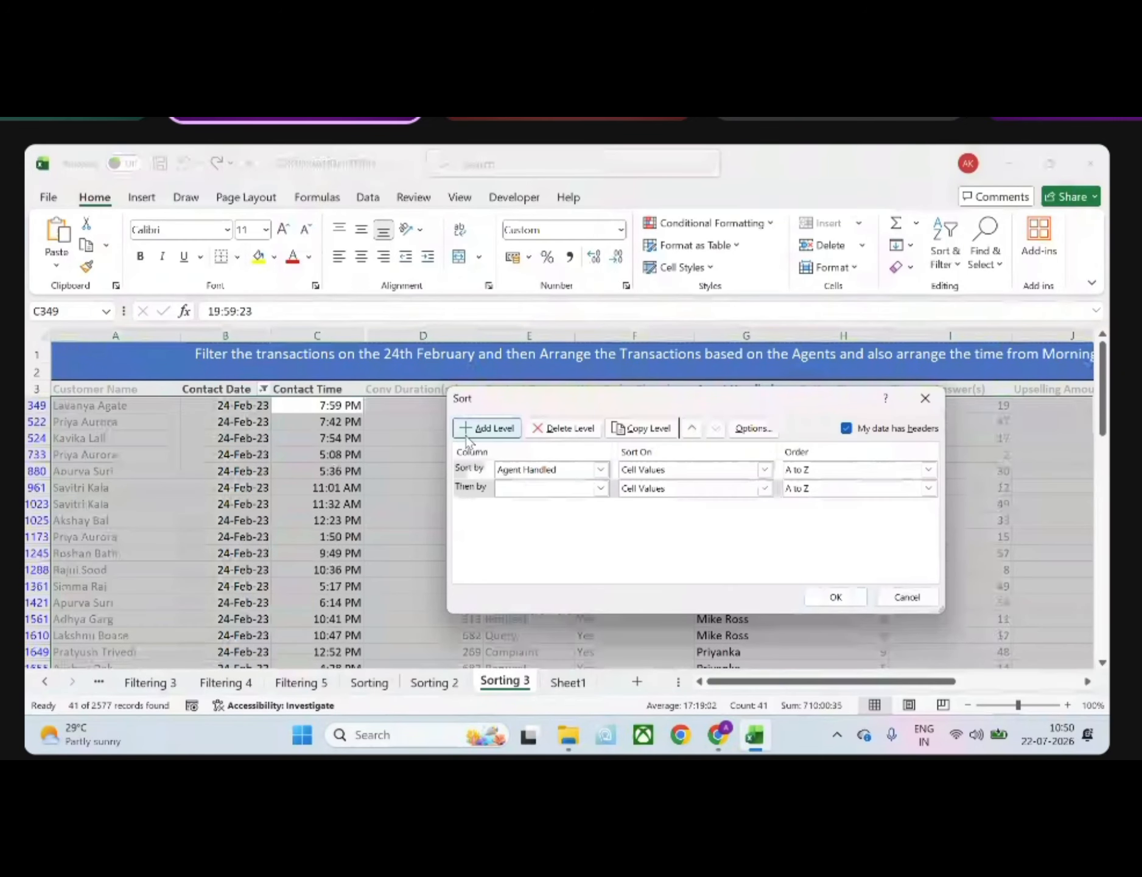
{"action": "left_click", "coordinate": [600, 489]}
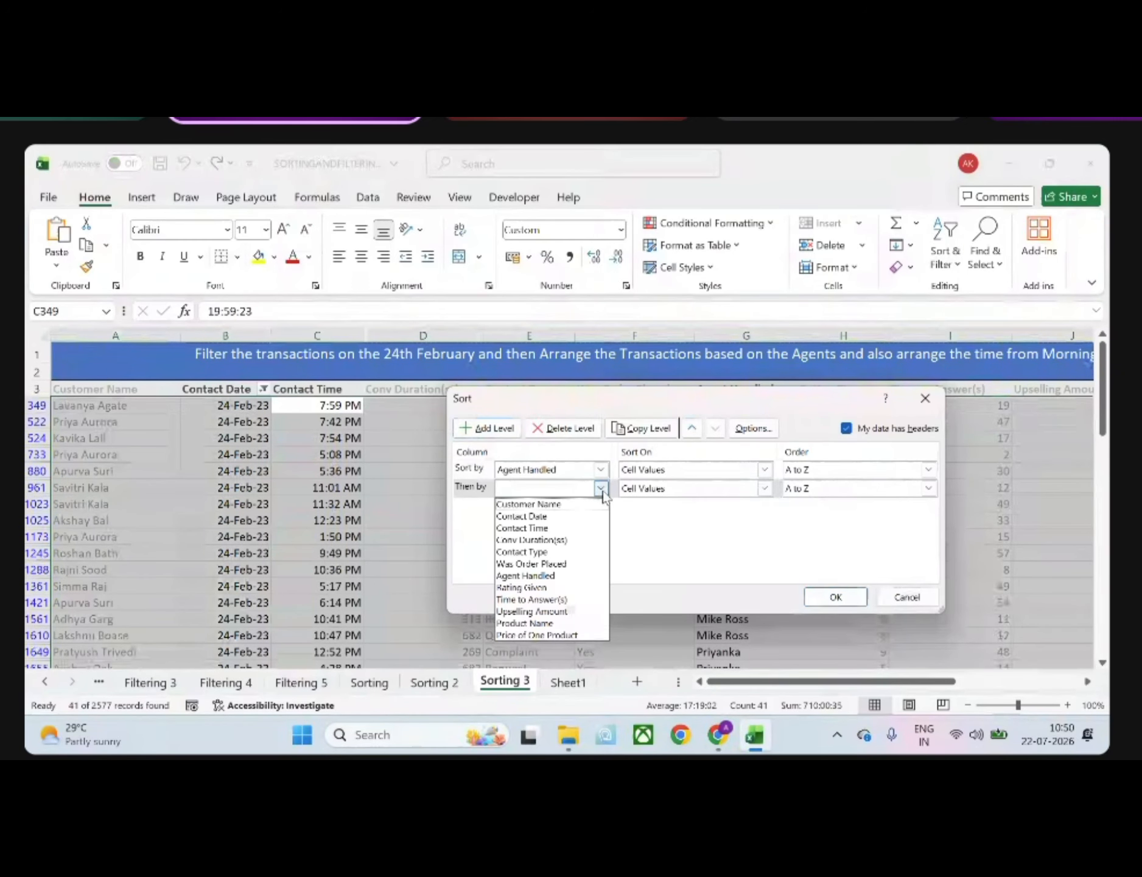
{"action": "left_click", "coordinate": [536, 528]}
{"action": "left_click", "coordinate": [928, 489]}
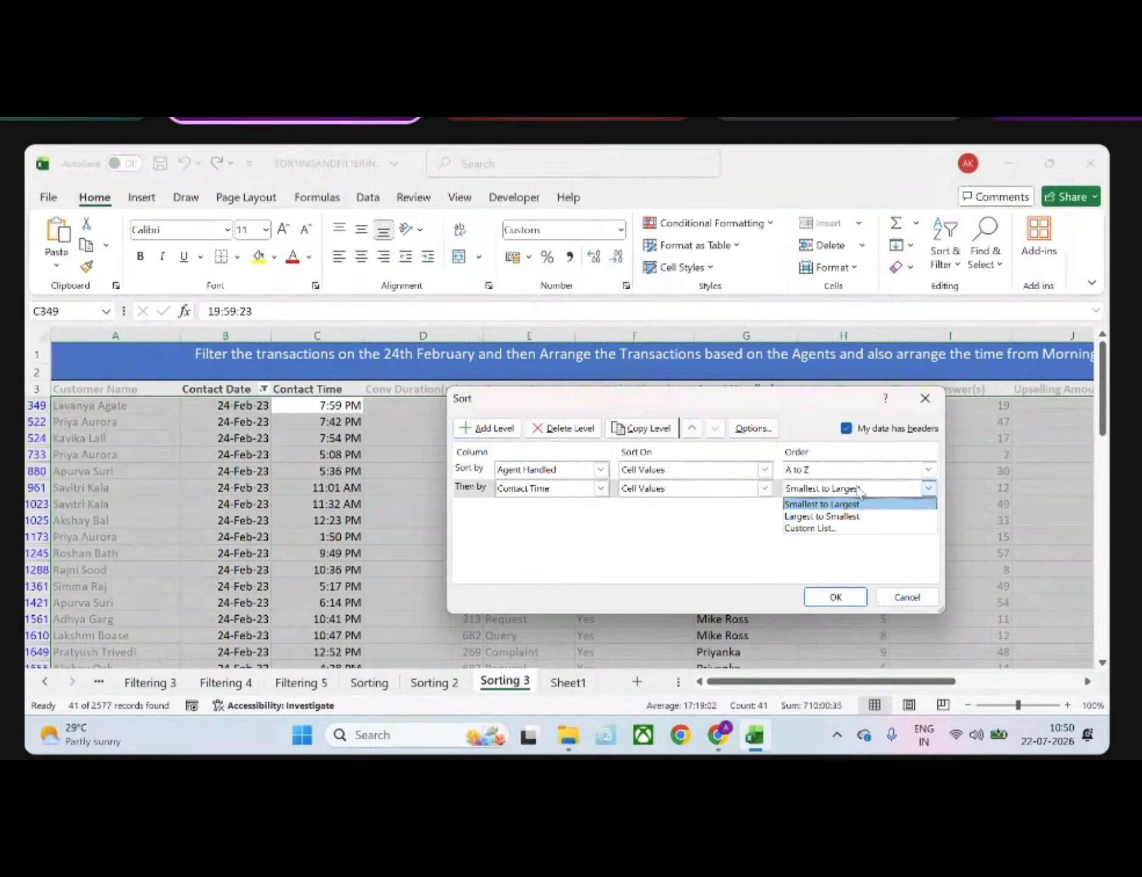
{"action": "left_click", "coordinate": [821, 504]}
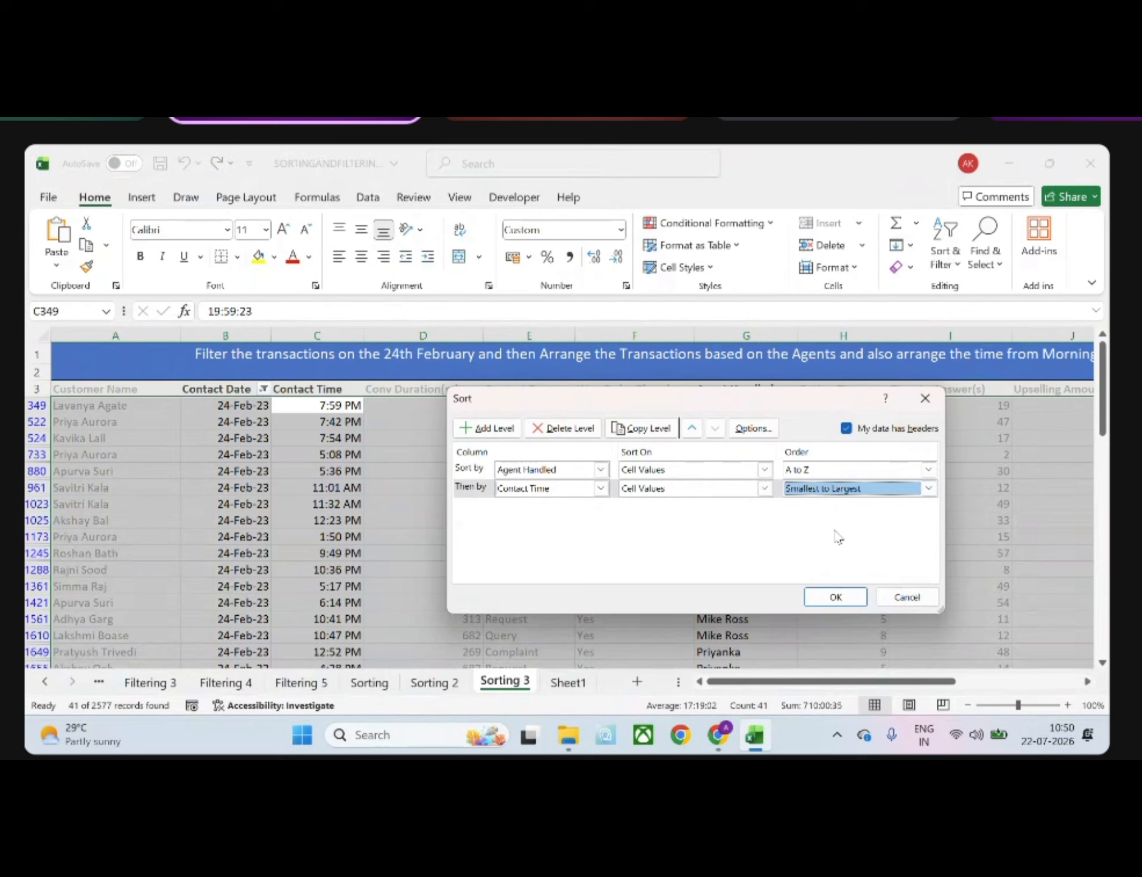
{"action": "left_click", "coordinate": [836, 596]}
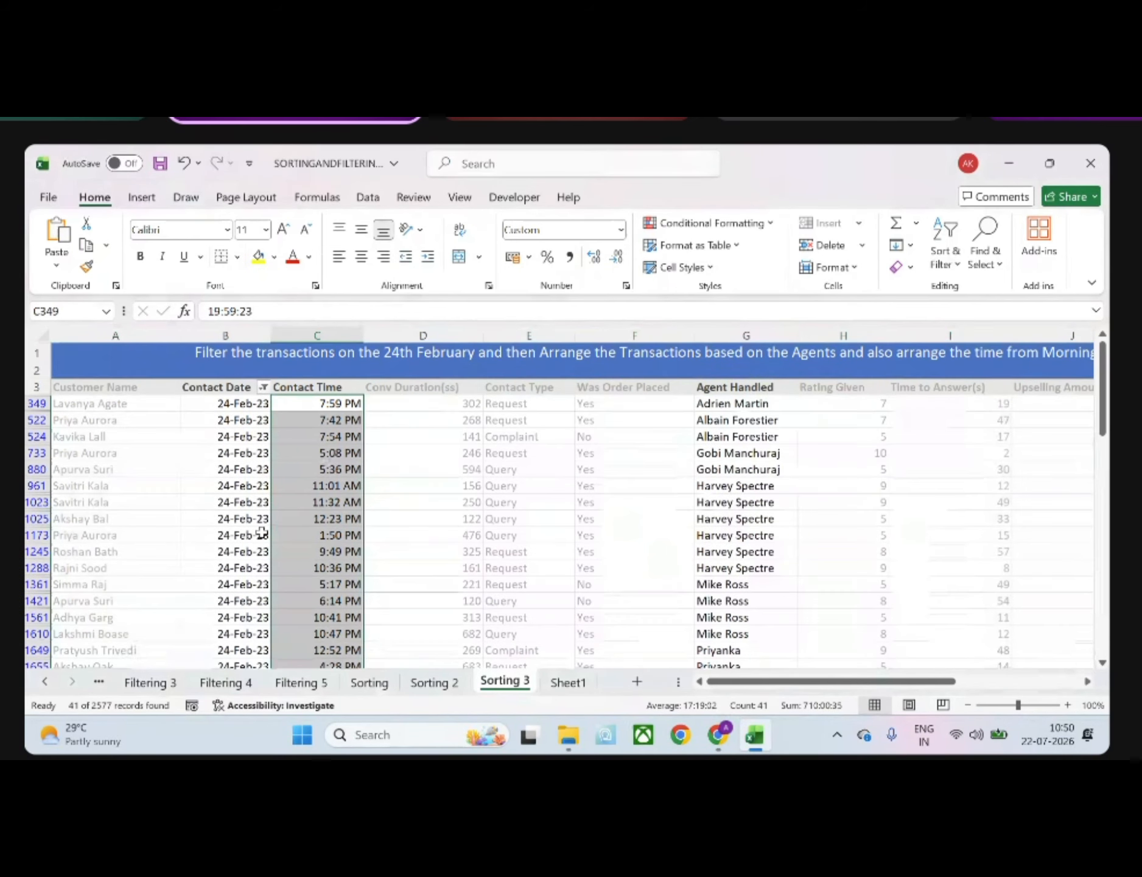
Review the two custom sort levels, Agent Handled and Contact Time, for the expanded selection and reapply them
{"action": "scroll", "coordinate": [262, 532], "scroll_direction": "down", "scroll_amount": 1}
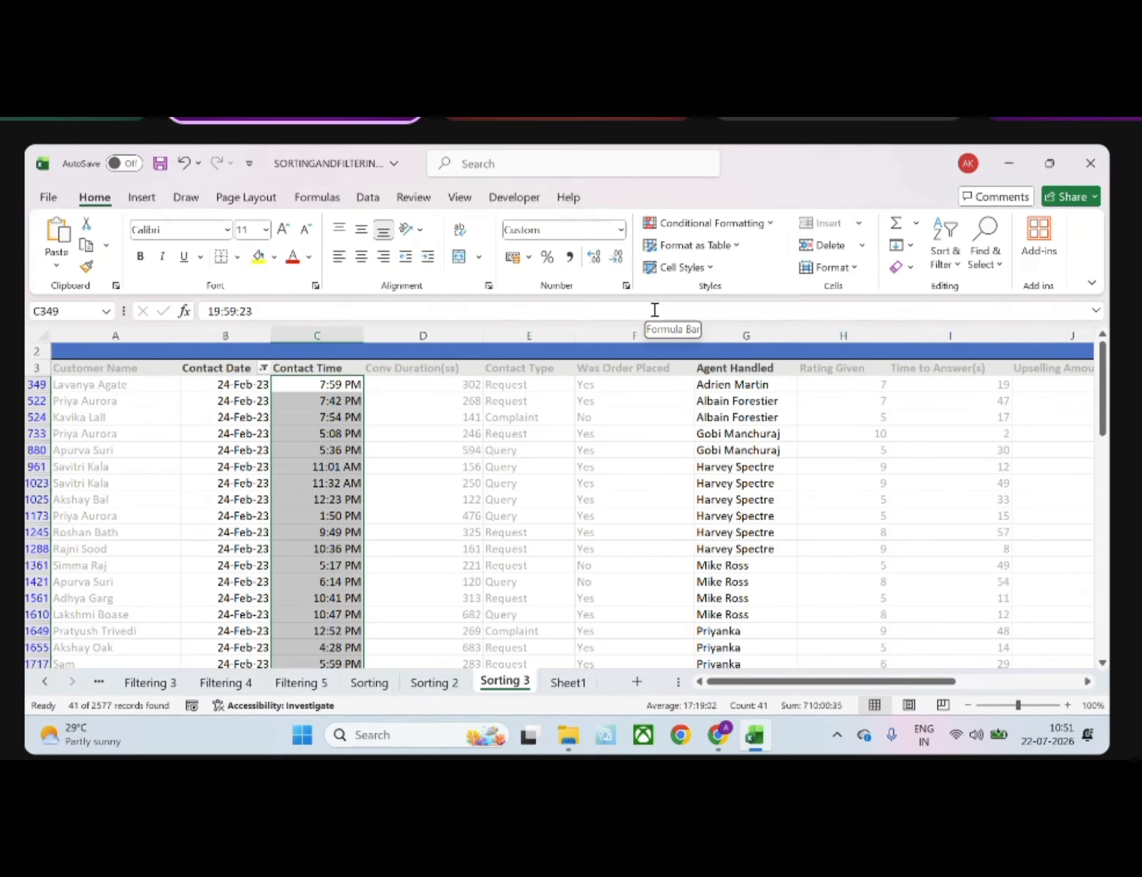
{"action": "left_click", "coordinate": [940, 263]}
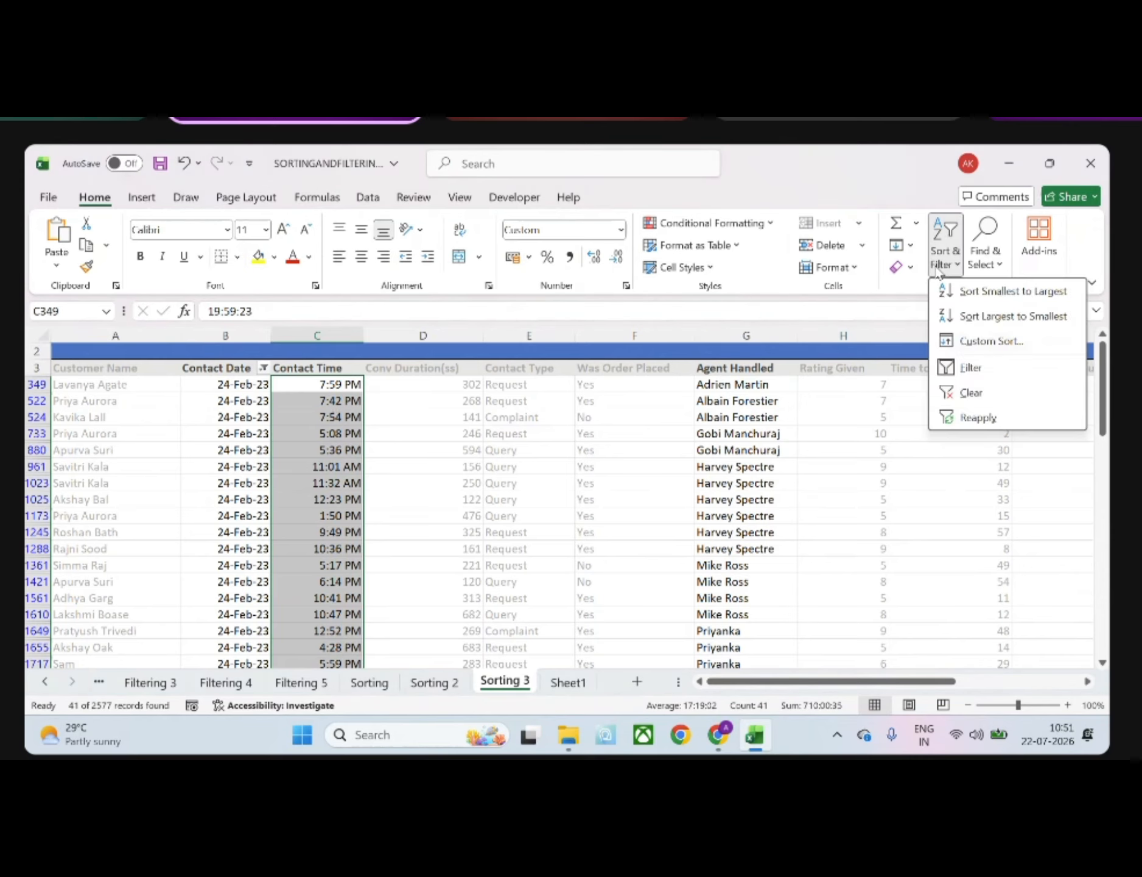
{"action": "left_click", "coordinate": [974, 343]}
{"action": "left_click", "coordinate": [755, 551]}
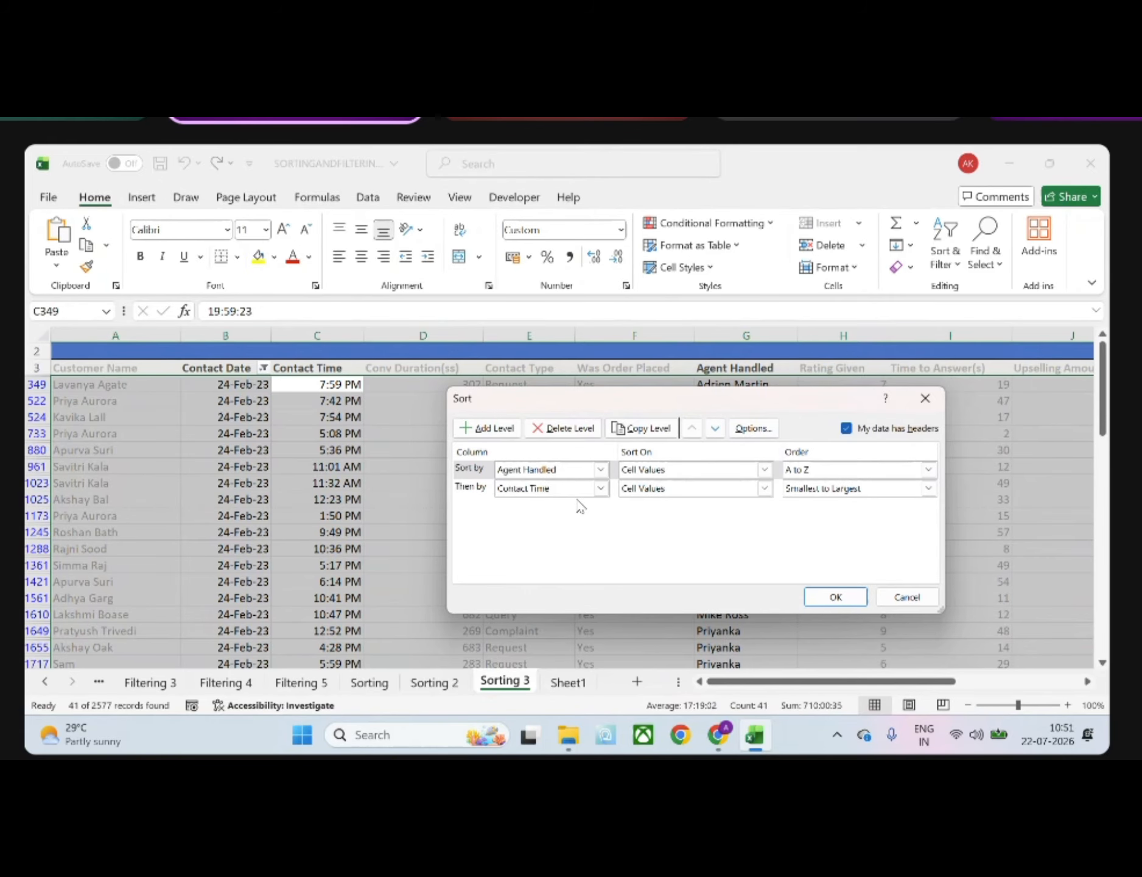
{"action": "left_click", "coordinate": [834, 599]}
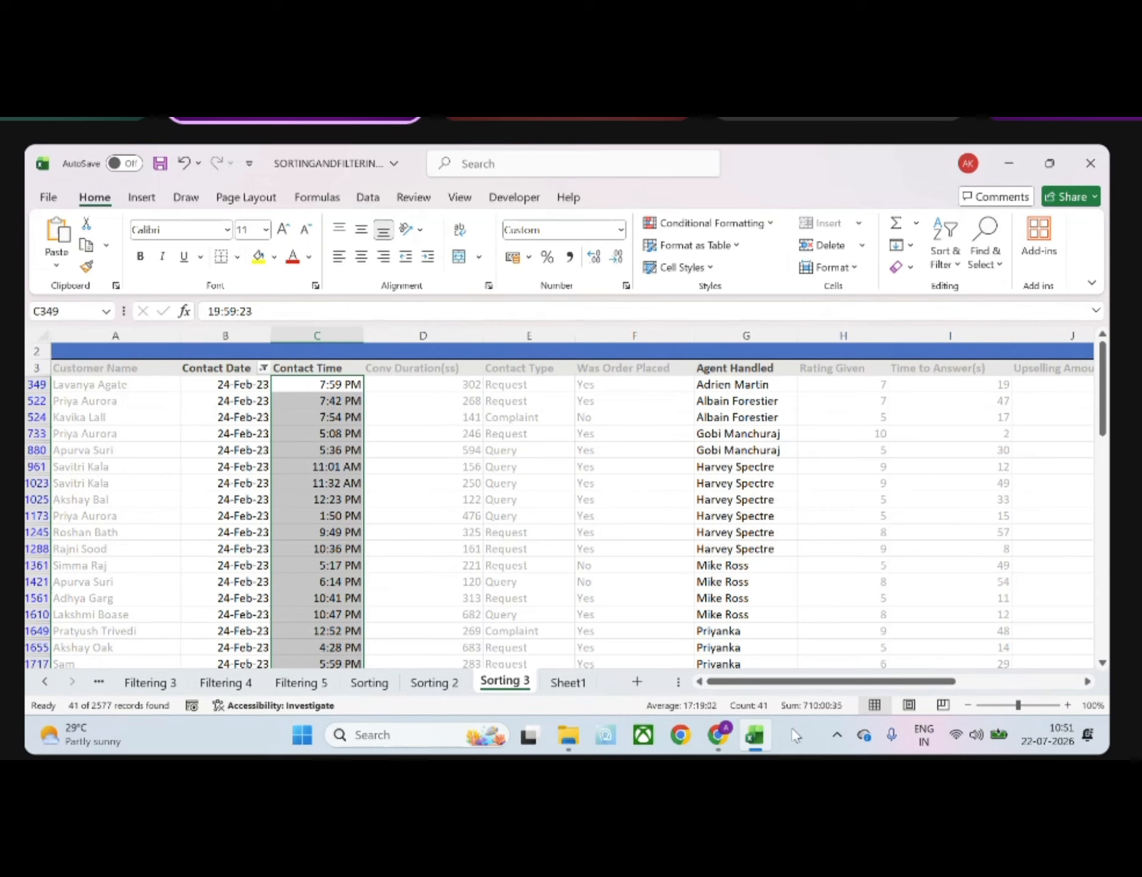
Switch to the Google Meet window in Chrome and open the list of browser profiles
{"action": "left_click", "coordinate": [719, 746]}
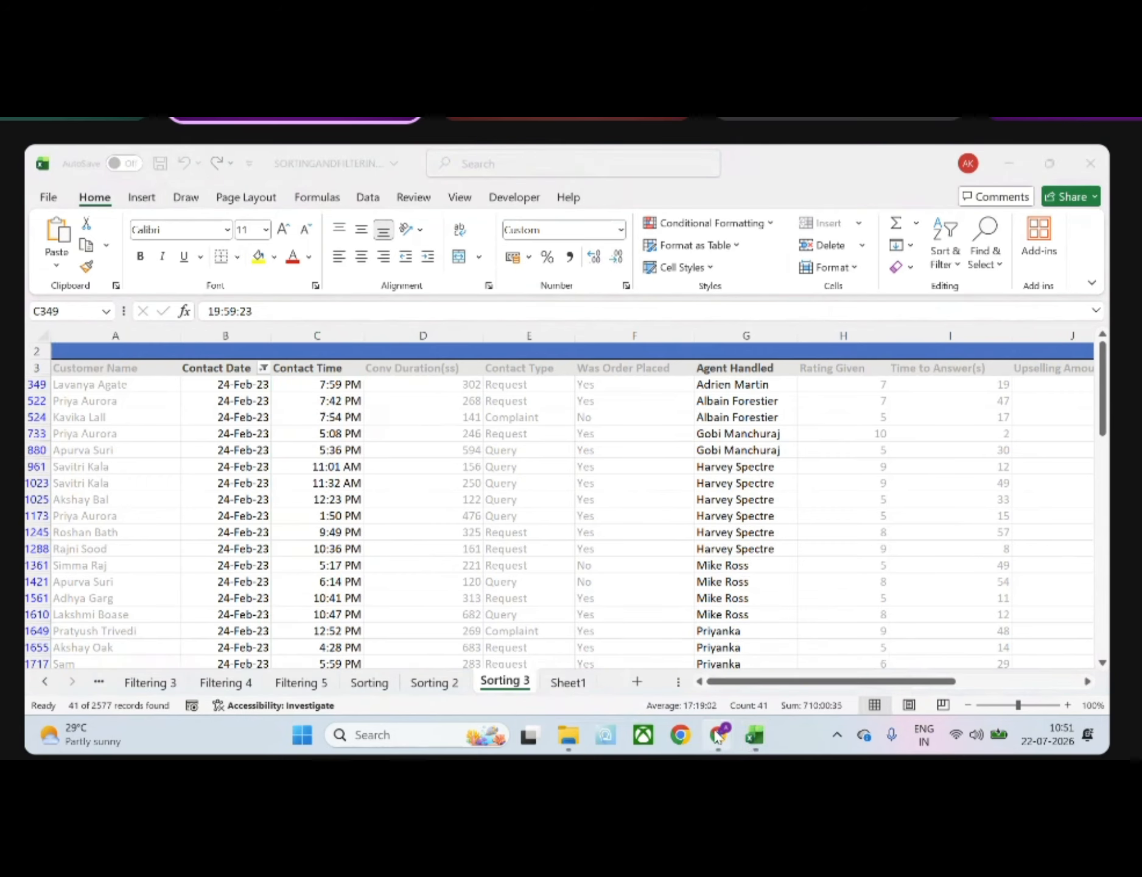
{"action": "left_click", "coordinate": [694, 657]}
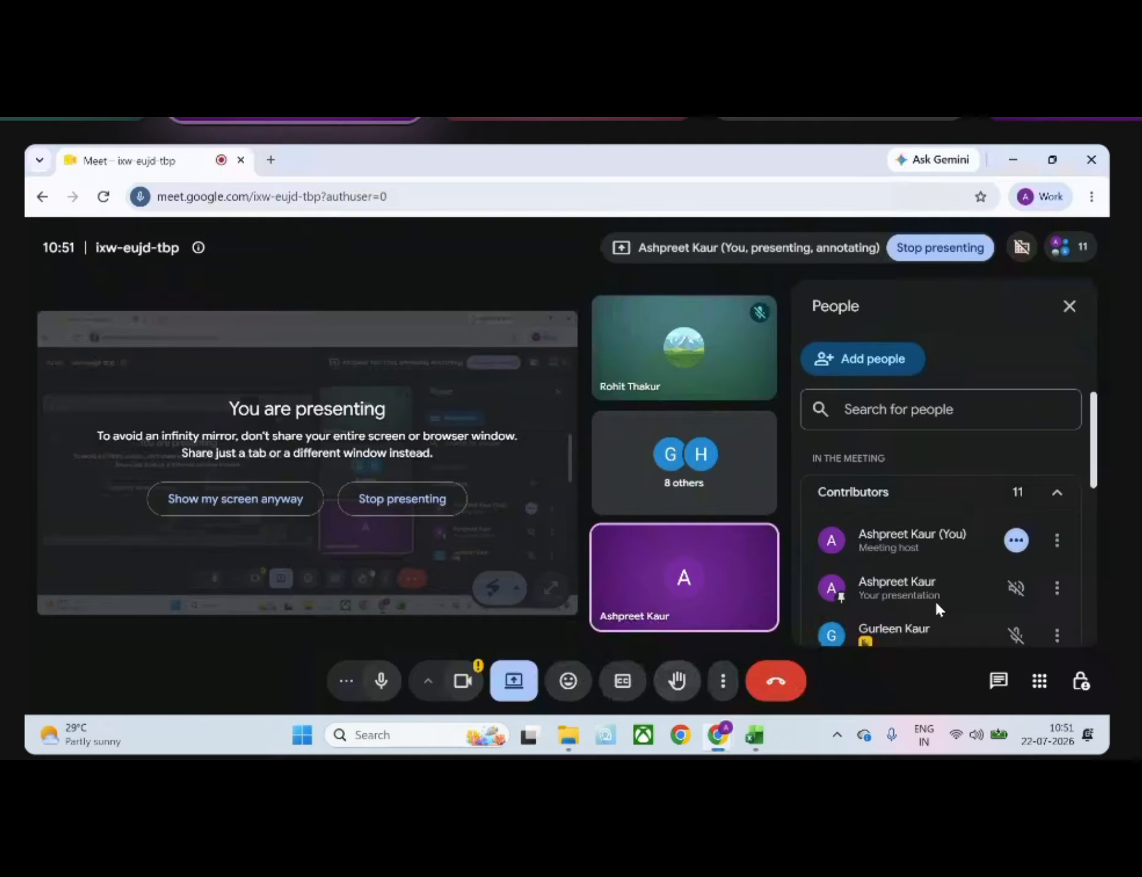
{"action": "left_click", "coordinate": [1041, 196]}
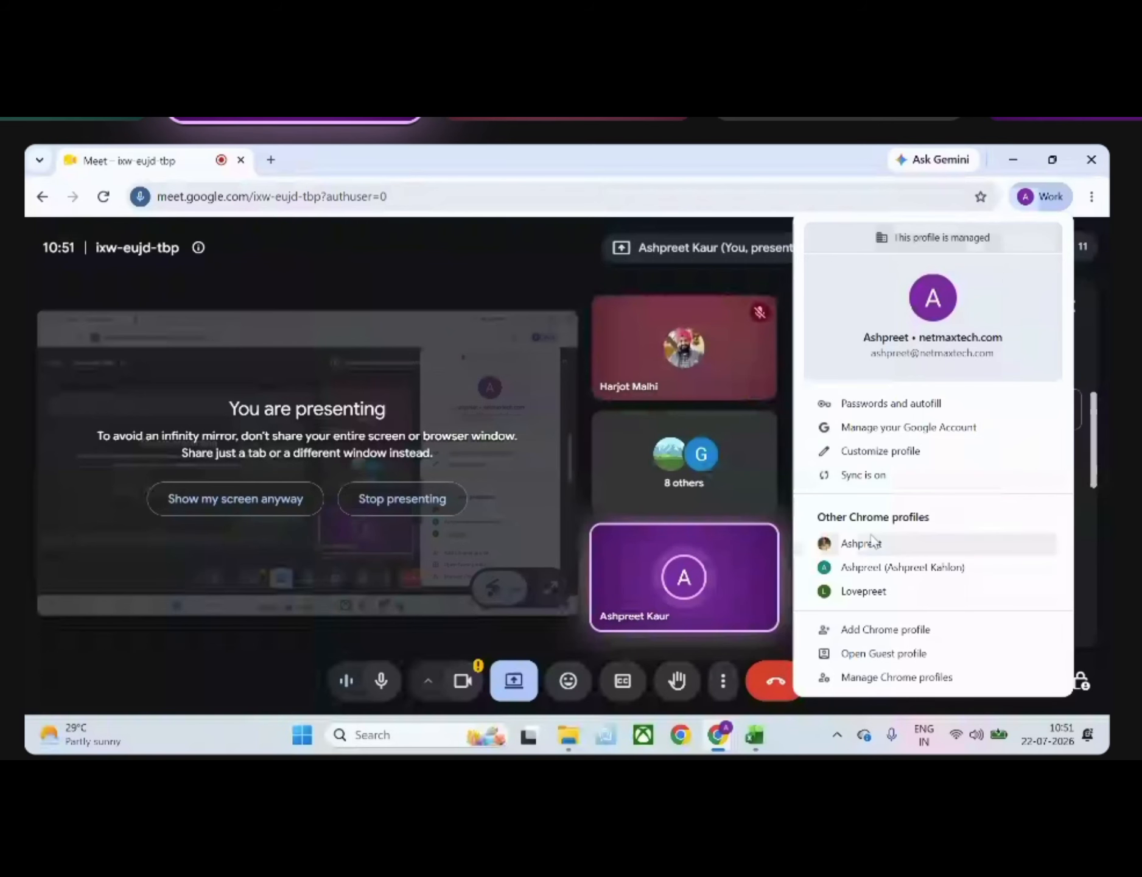